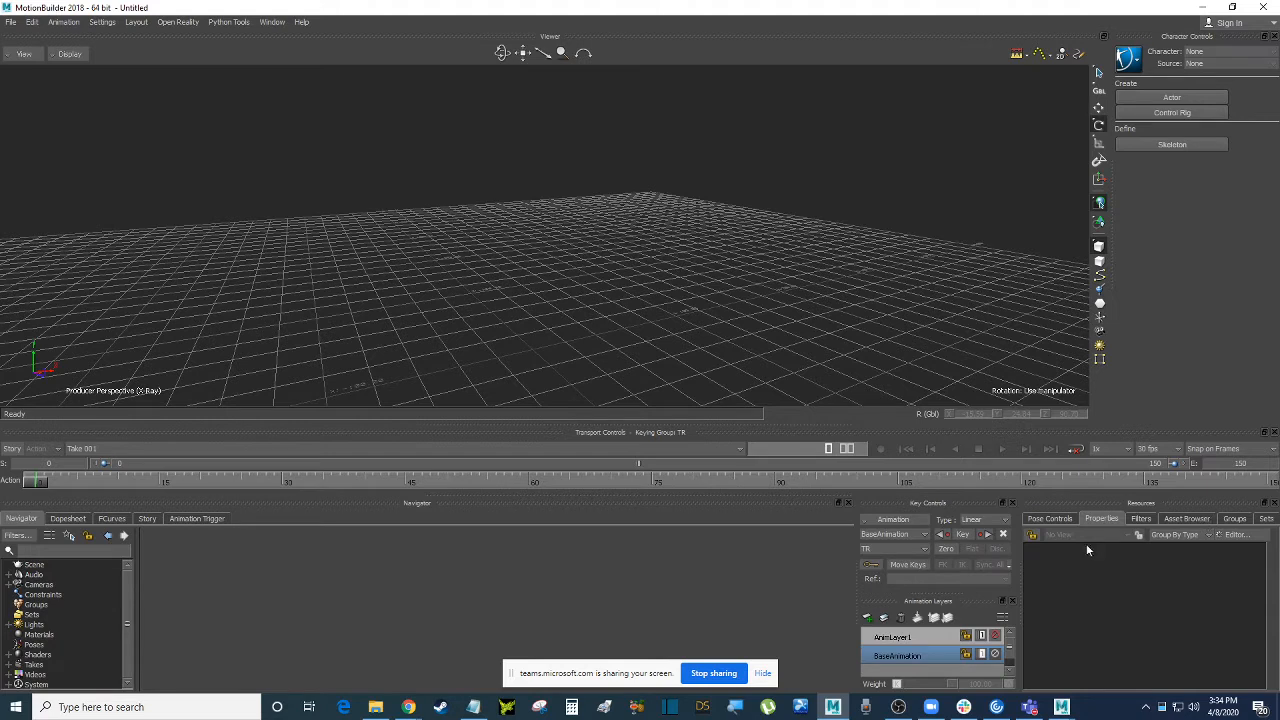
Show the contents of the ClipArt Characters folder in the Asset Browser.
{"action": "left_click", "coordinate": [1188, 519]}
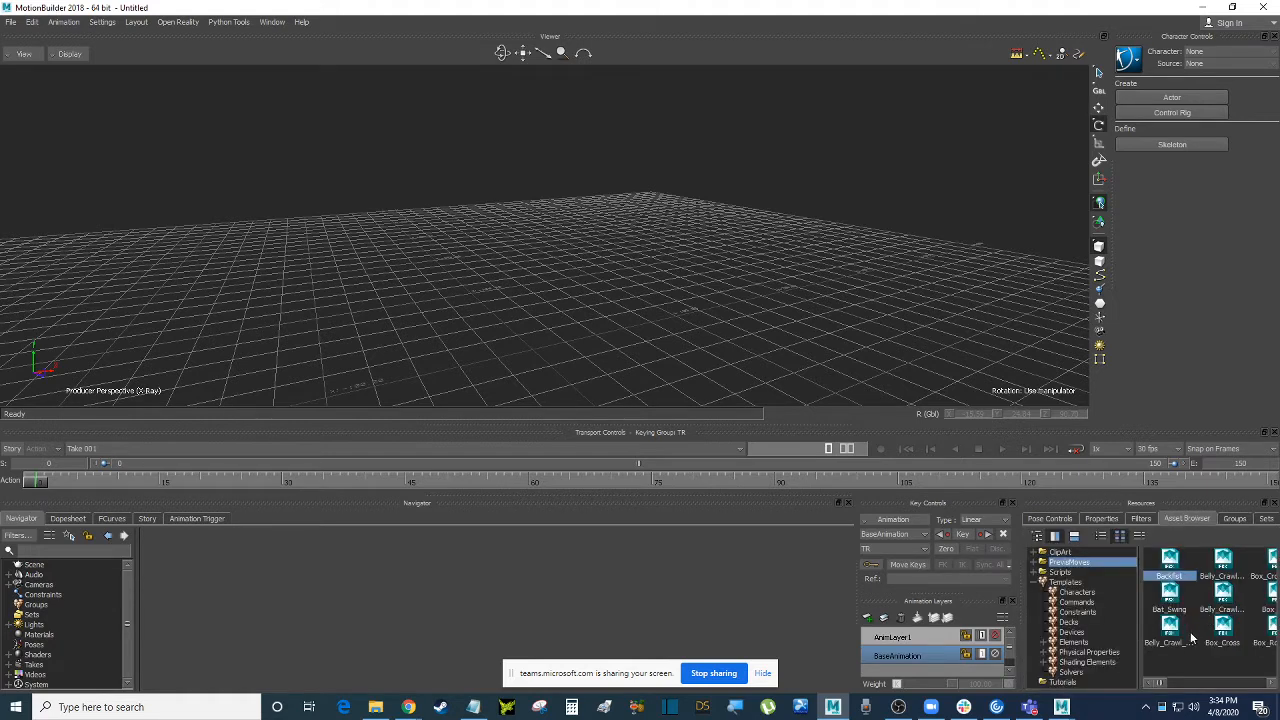
{"action": "left_click", "coordinate": [1082, 593]}
{"action": "left_click", "coordinate": [1056, 553]}
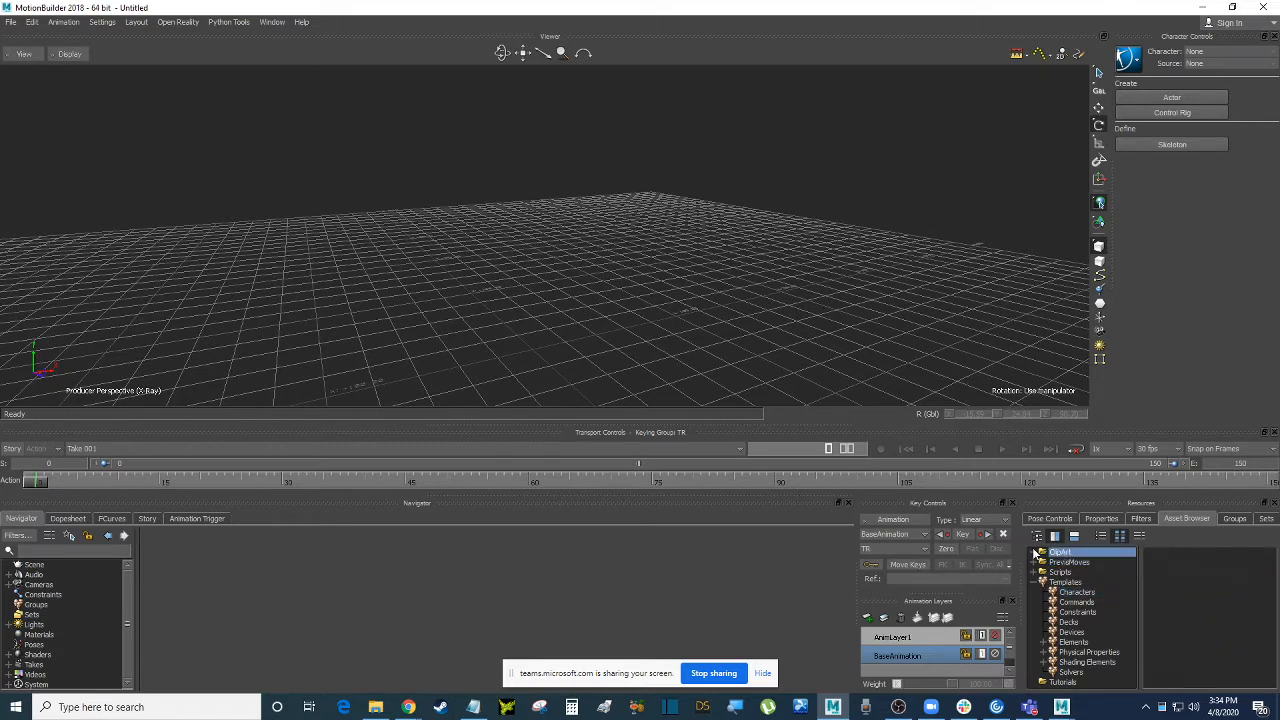
{"action": "left_click", "coordinate": [1037, 552]}
{"action": "left_click", "coordinate": [1078, 563]}
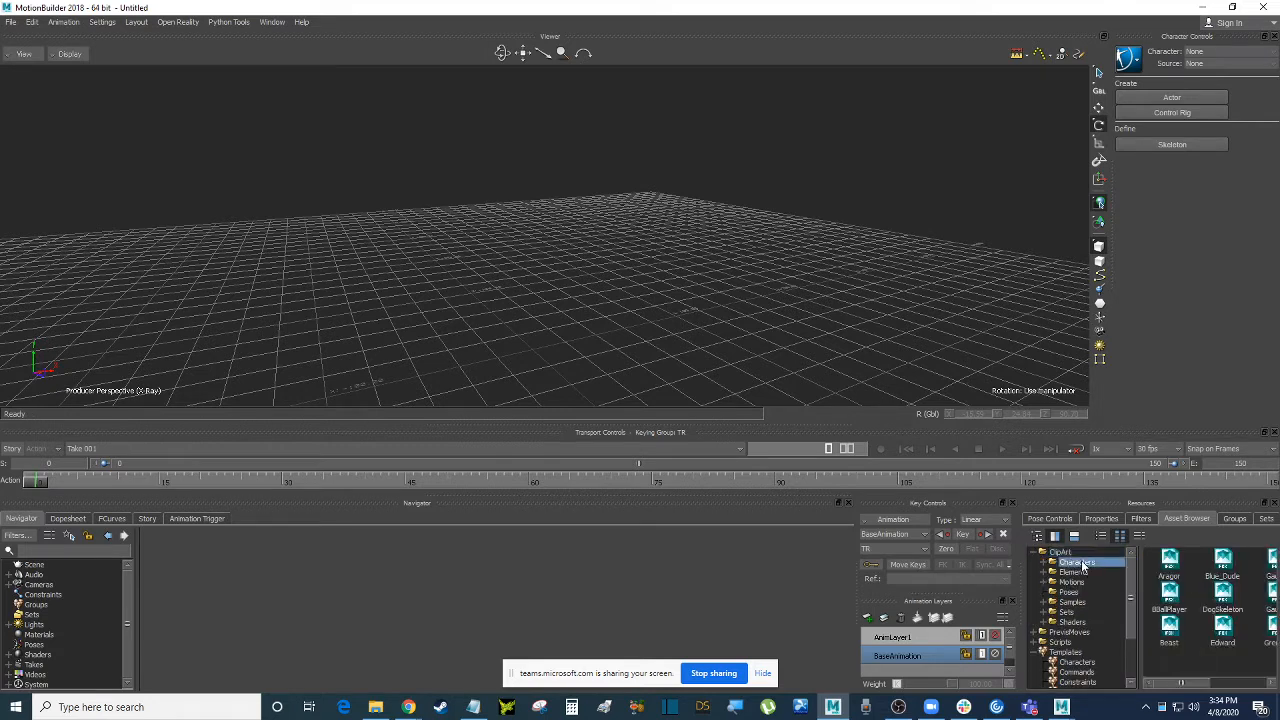
Open the Aragor character from the asset library into the scene without animation and view it at an angle.
{"action": "left_click_drag", "start_coordinate": [1170, 566], "coordinate": [628, 238]}
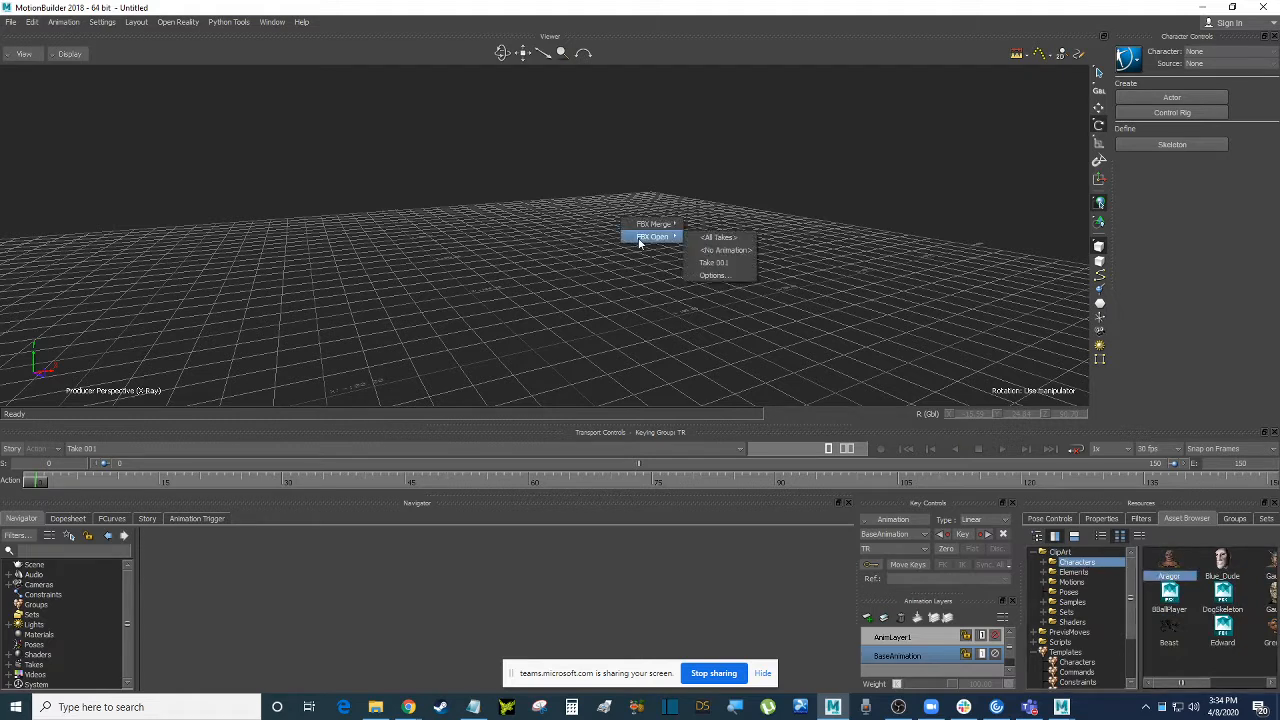
{"action": "left_click", "coordinate": [734, 252]}
{"action": "left_click", "coordinate": [645, 392]}
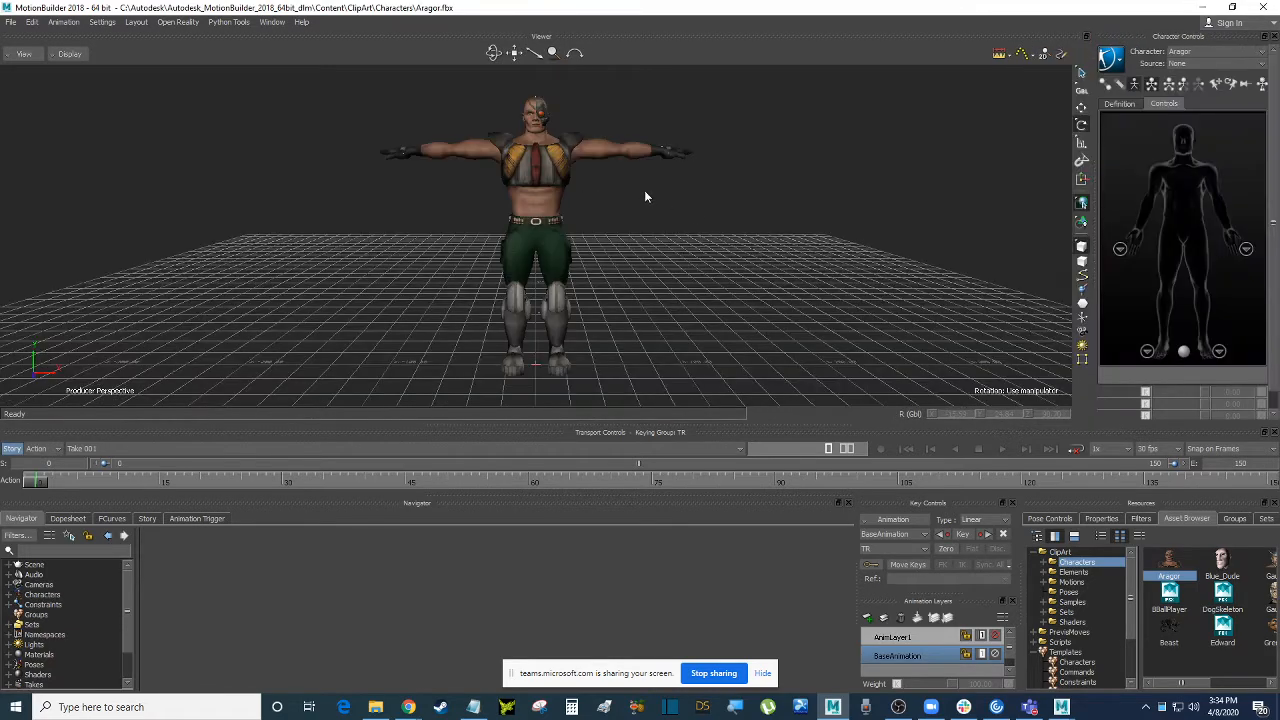
{"action": "left_click_drag", "start_coordinate": [645, 191], "coordinate": [693, 273], "text": "ctrl+shift"}
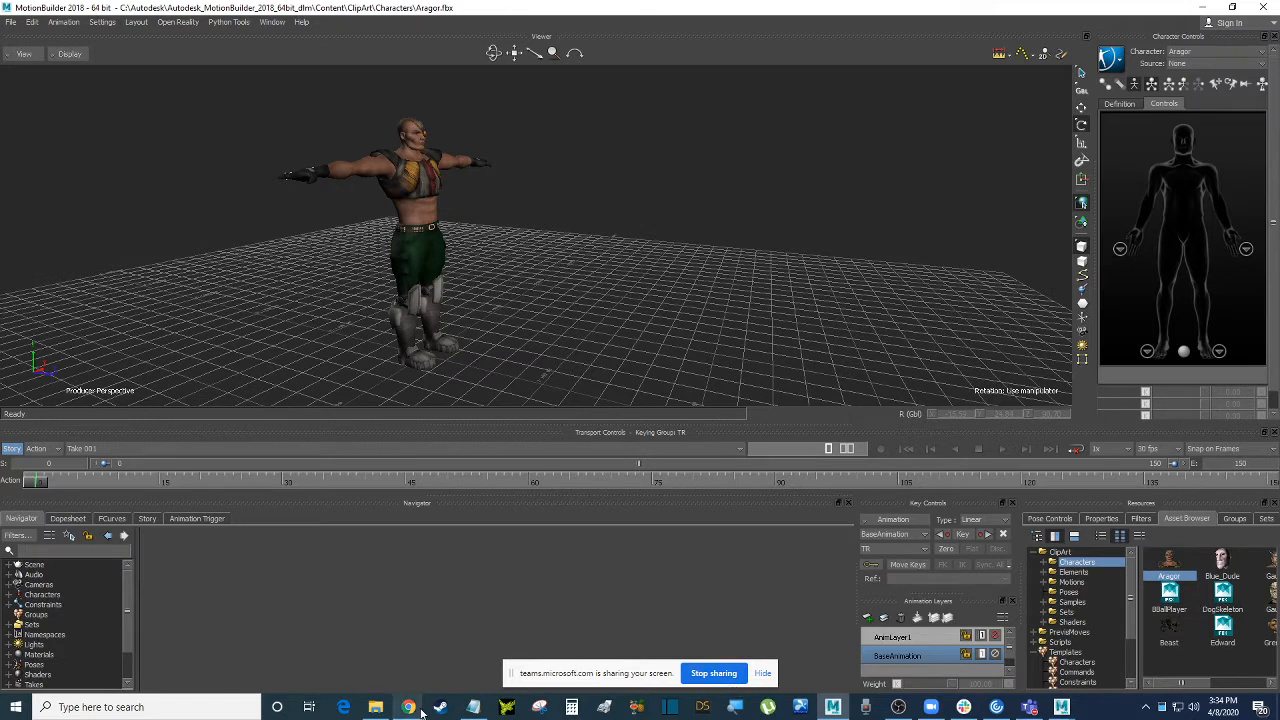
Look through the Sets and Samples folders of the ClipArt library.
{"action": "left_click", "coordinate": [1072, 612]}
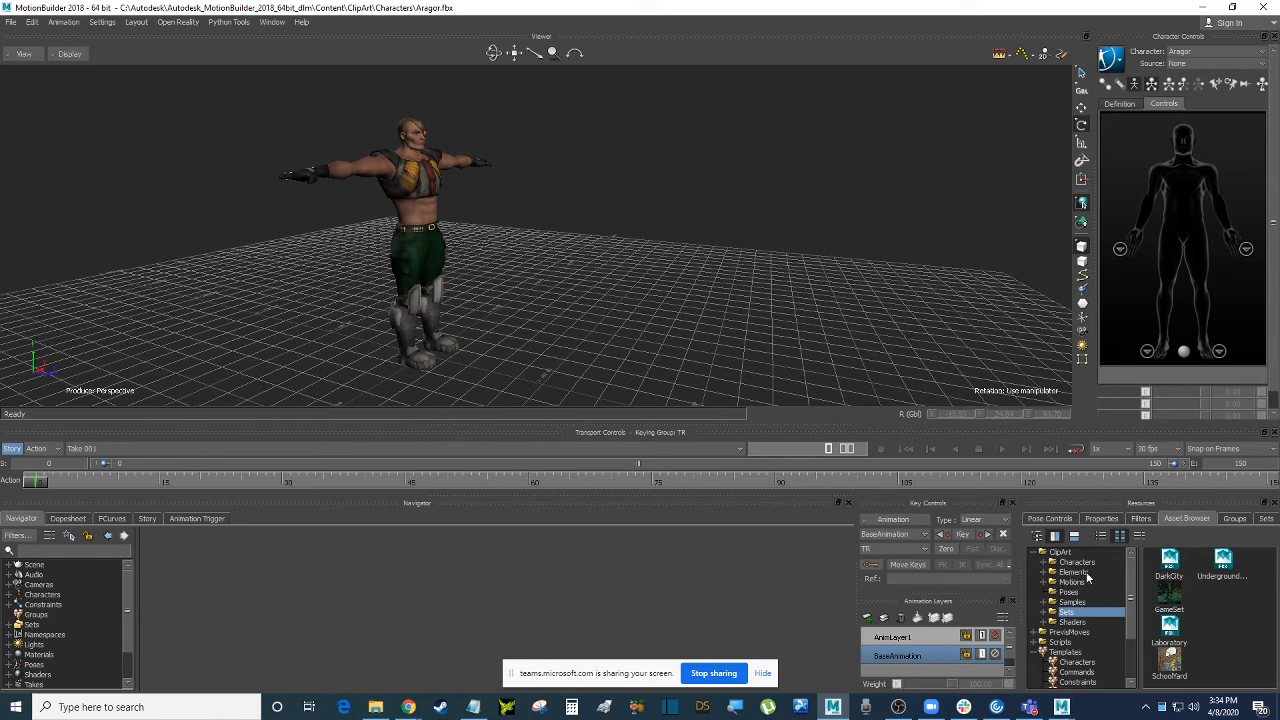
{"action": "left_click", "coordinate": [1045, 612]}
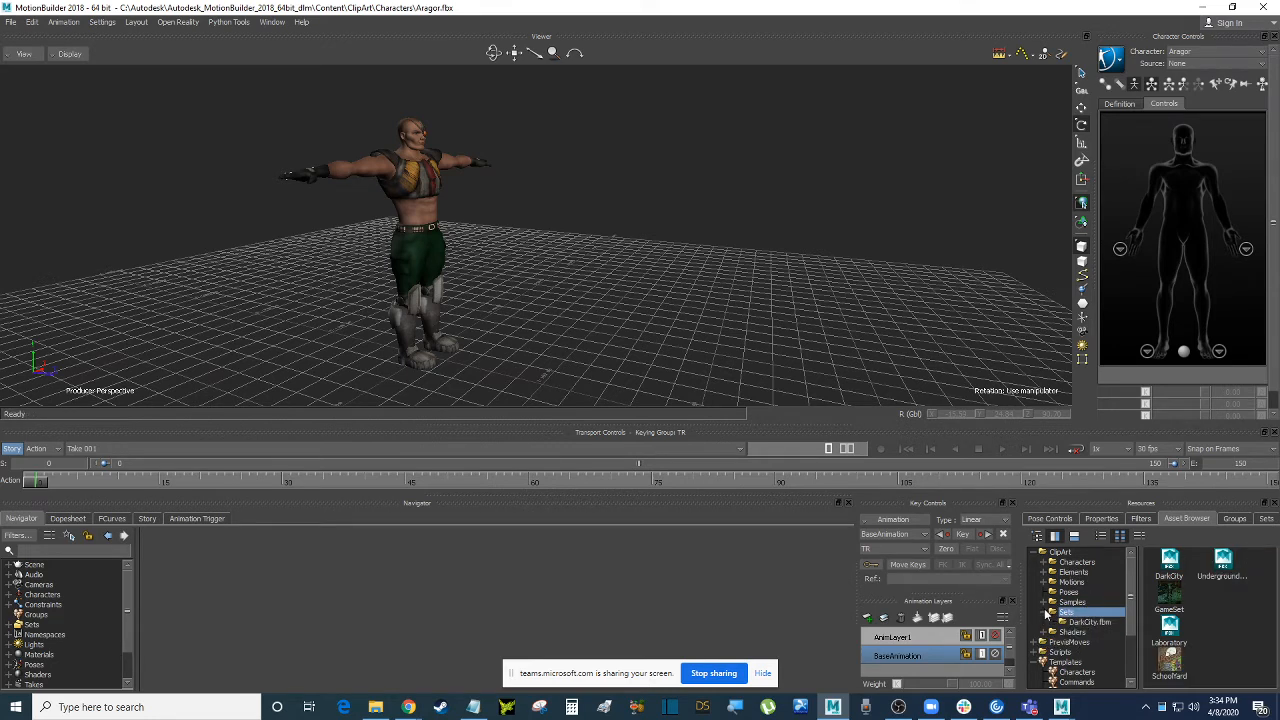
{"action": "left_click", "coordinate": [1045, 612]}
{"action": "double_click", "coordinate": [1088, 602]}
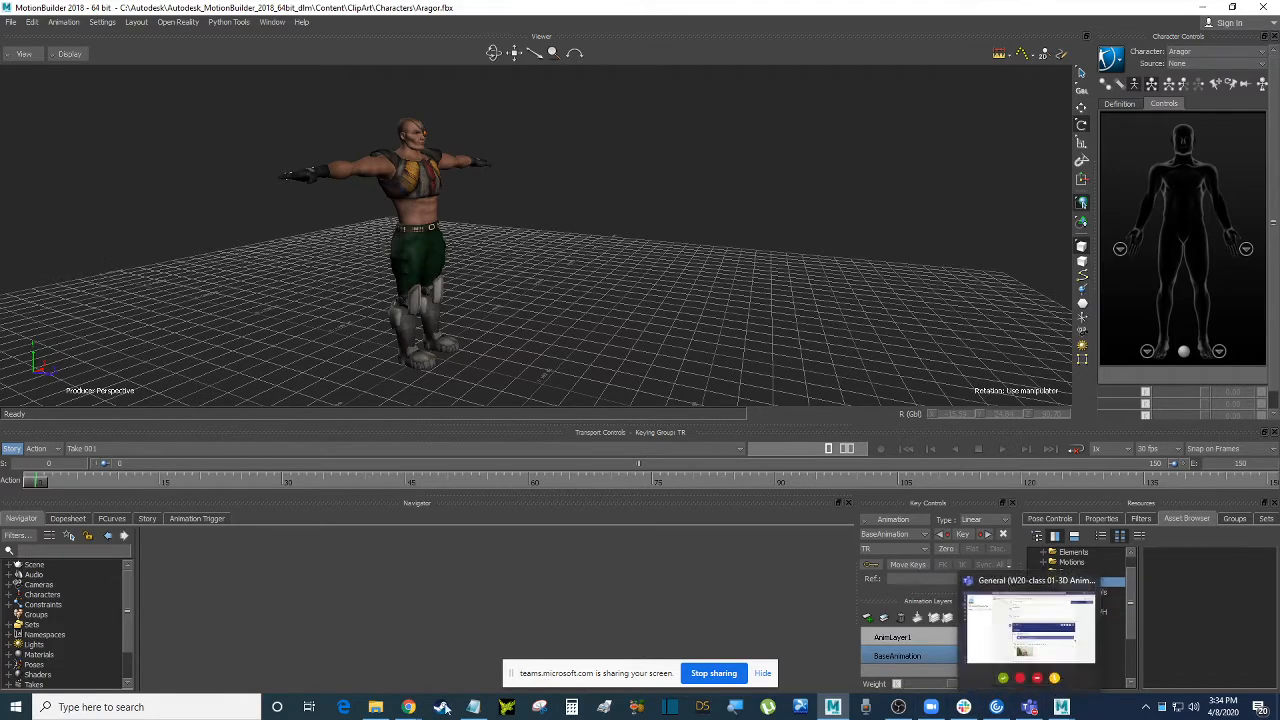
Switch to Microsoft Teams and find the post sharing the ClipArt.zip download link in the General channel.
{"action": "mouse_move", "coordinate": [409, 707]}
{"action": "left_click", "coordinate": [345, 655]}
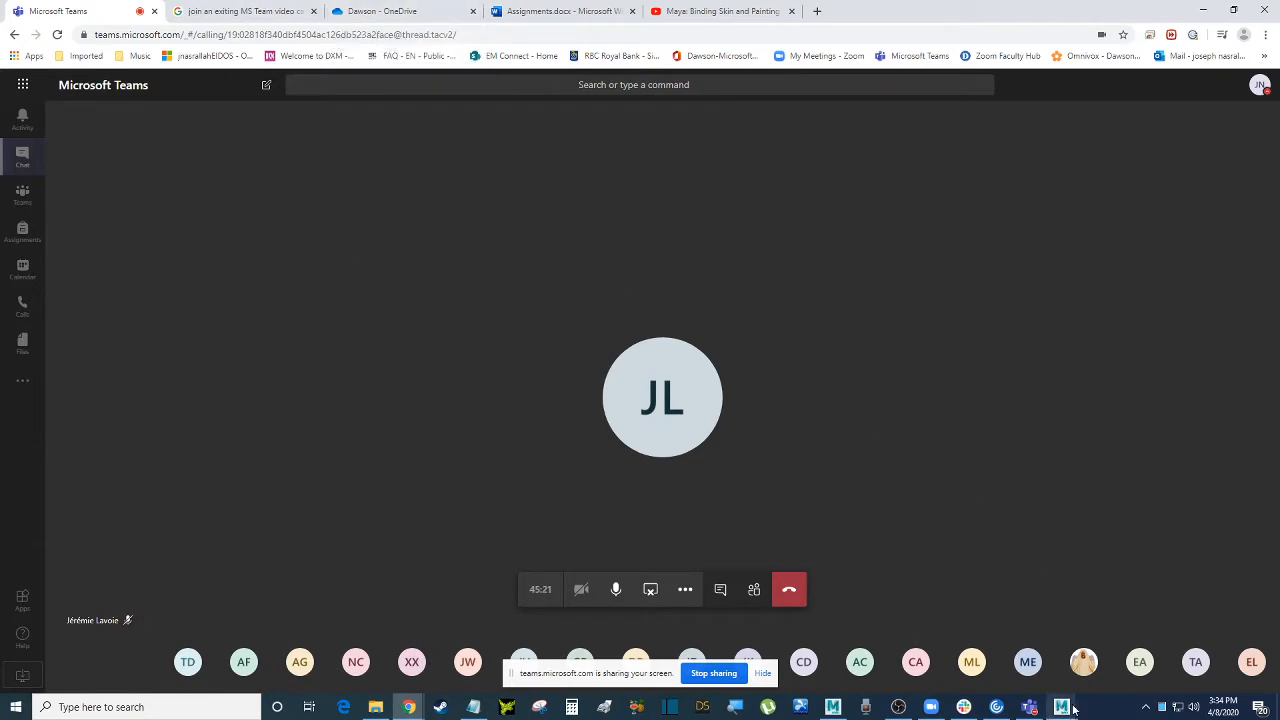
{"action": "left_click", "coordinate": [1029, 707]}
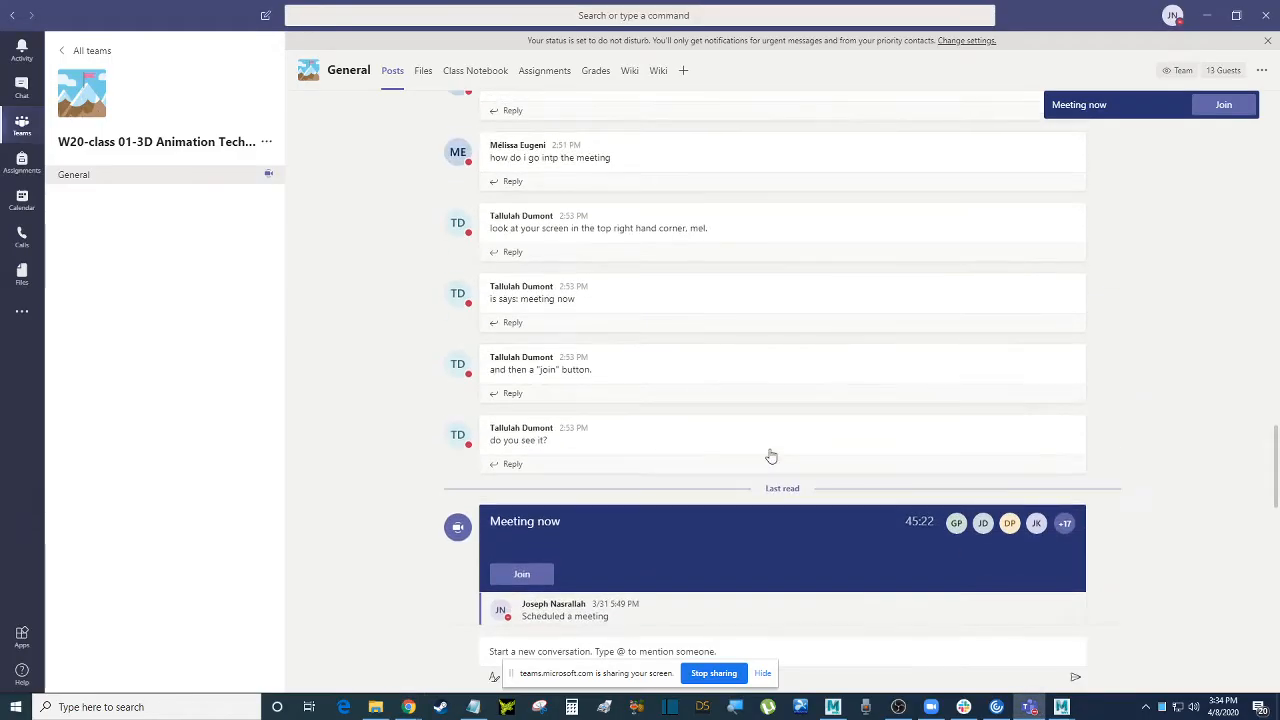
{"action": "scroll", "coordinate": [771, 456], "scroll_direction": "up", "scroll_amount": 3}
{"action": "scroll", "coordinate": [651, 326], "scroll_direction": "up", "scroll_amount": 3}
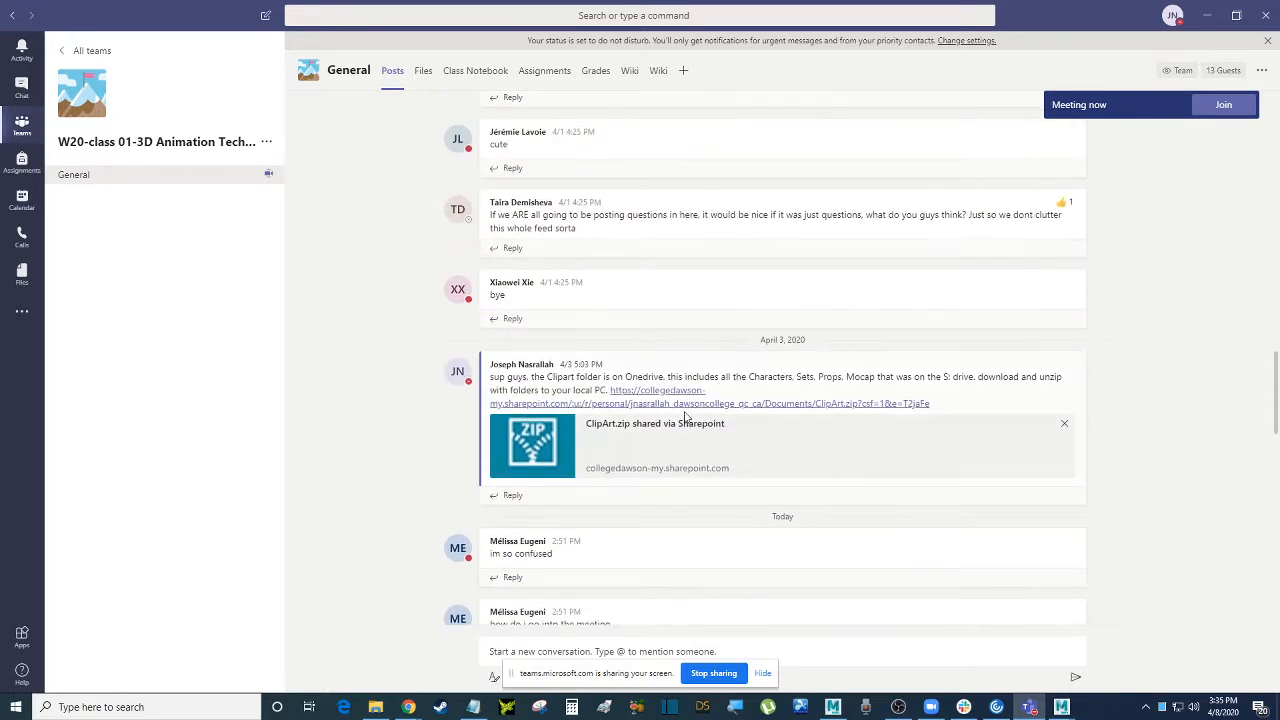
{"action": "left_click_drag", "start_coordinate": [592, 377], "coordinate": [673, 377]}
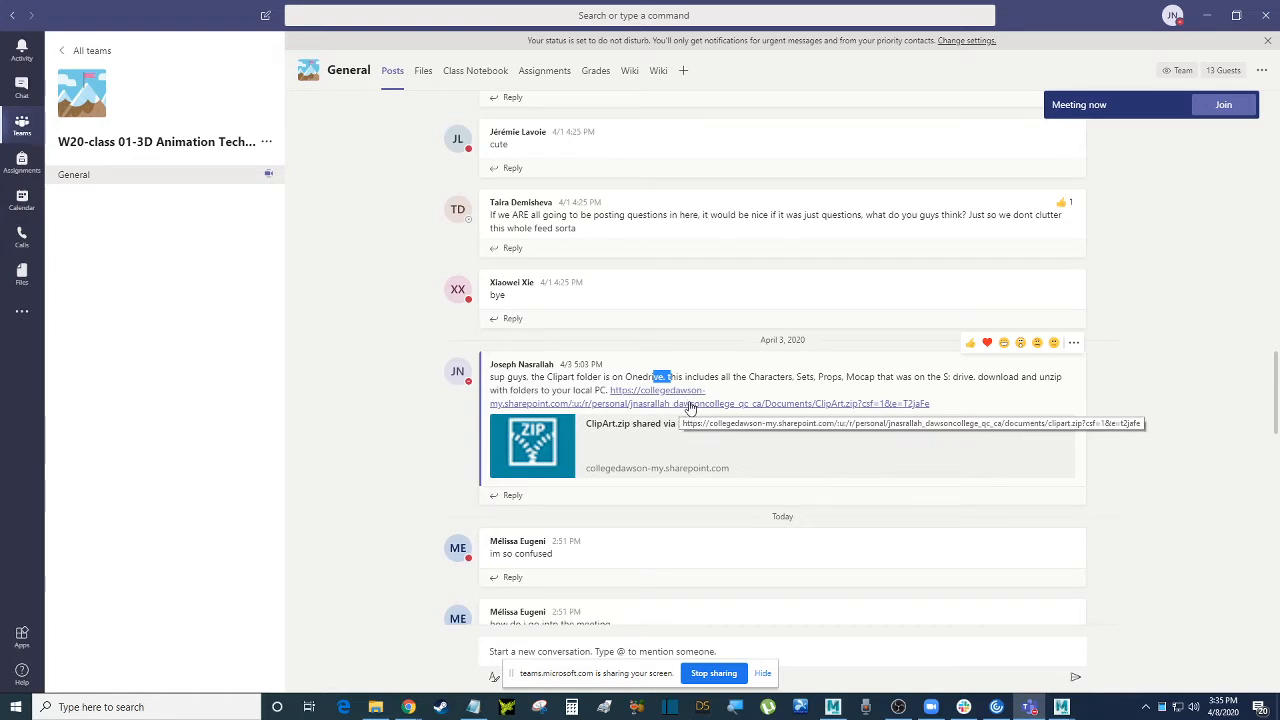
Switch back to MotionBuilder and view the assets in the ClipArt Sets folder.
{"action": "mouse_move", "coordinate": [1065, 707]}
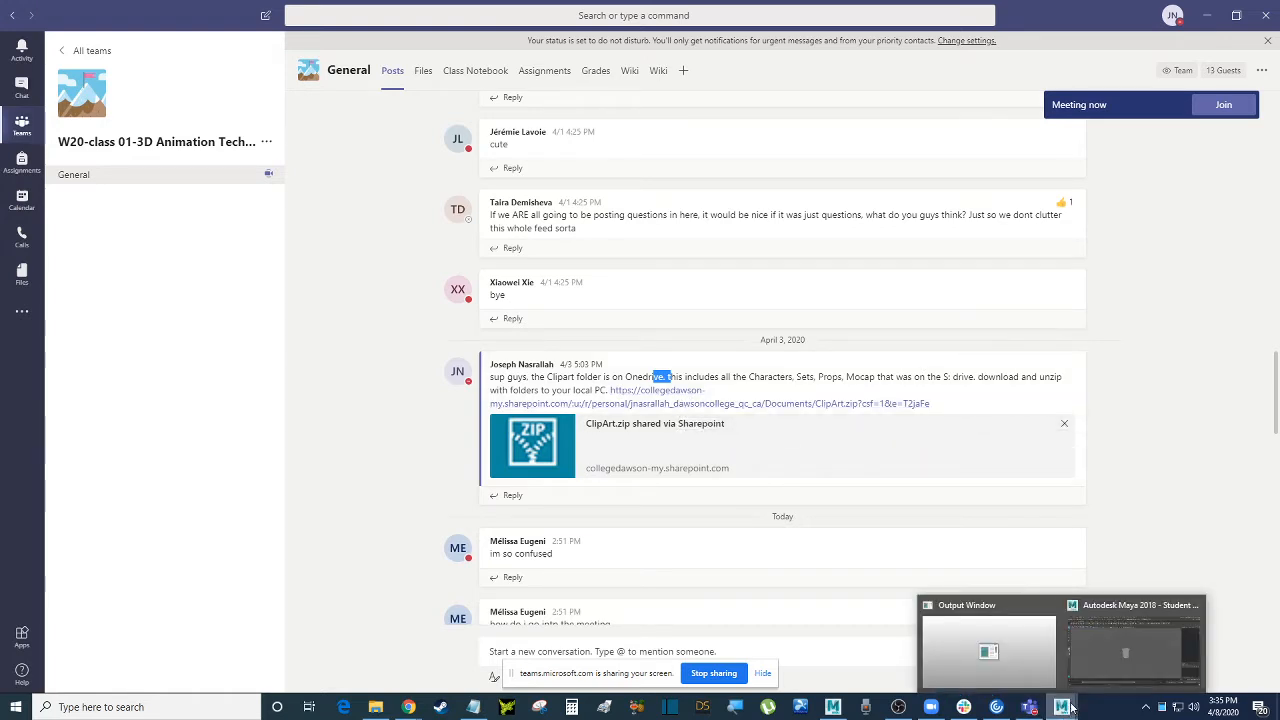
{"action": "left_click", "coordinate": [1080, 632]}
{"action": "left_click", "coordinate": [1200, 7]}
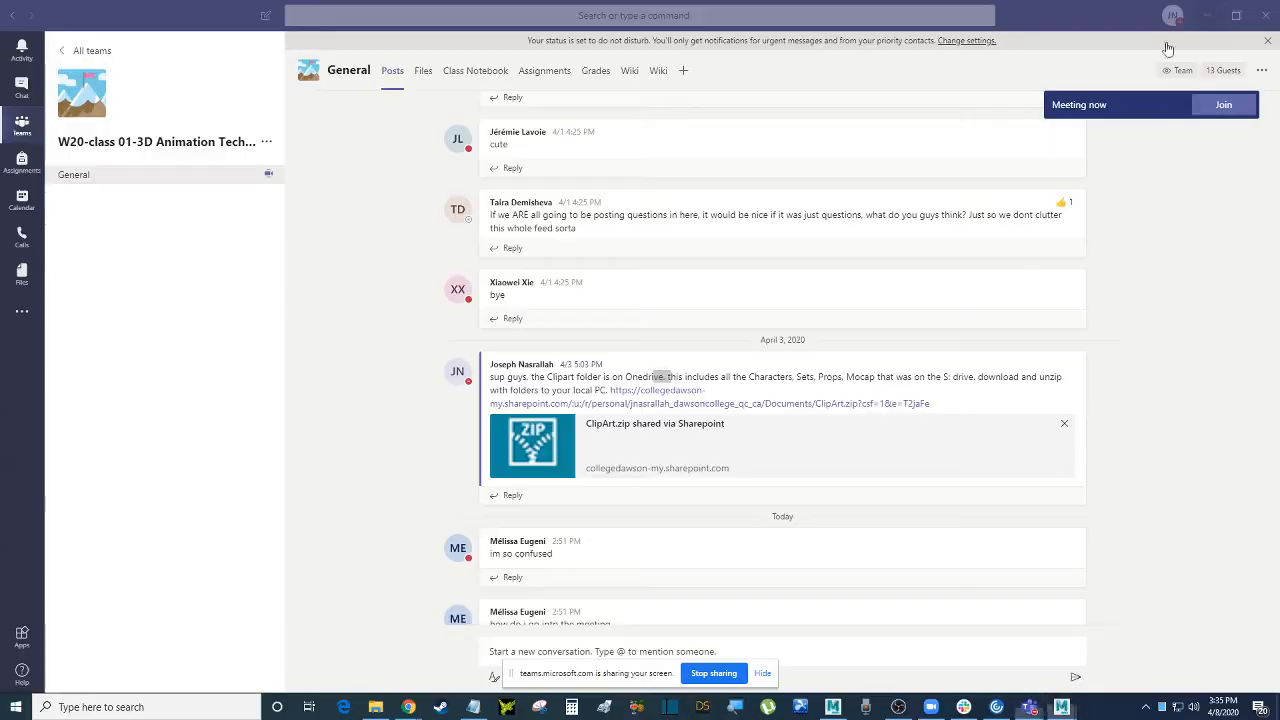
{"action": "left_click", "coordinate": [832, 707]}
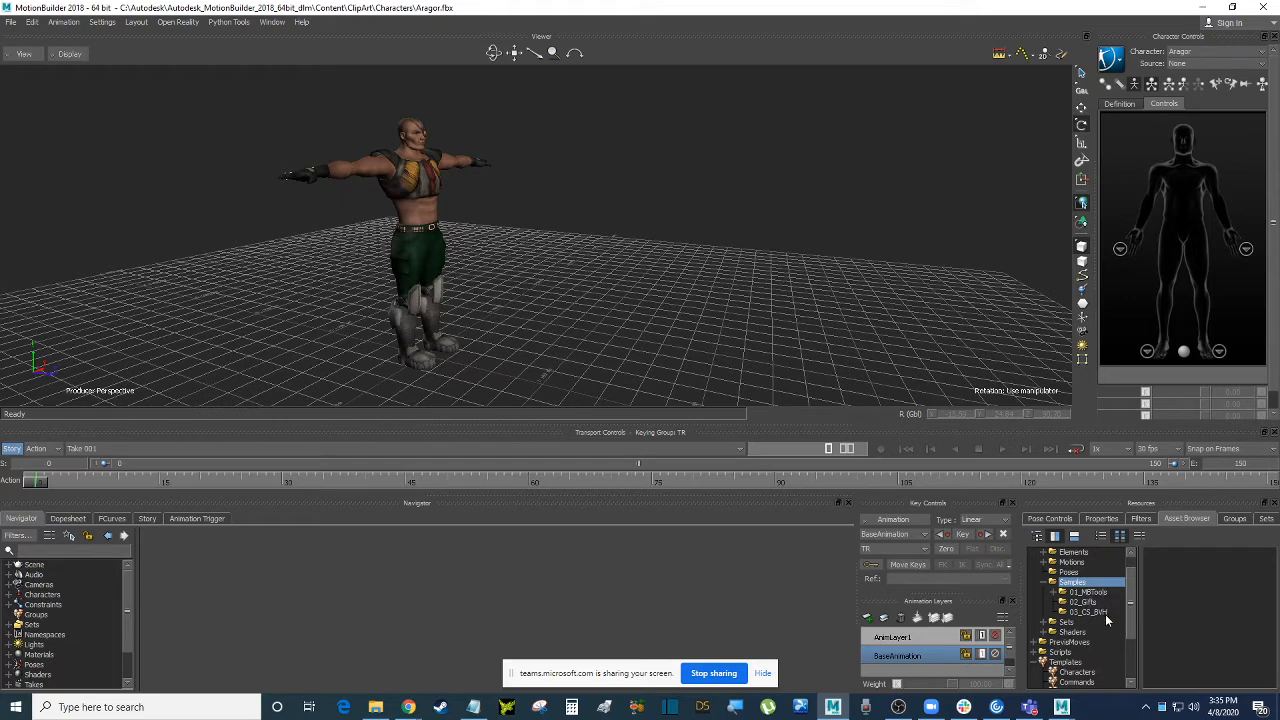
{"action": "left_click", "coordinate": [1077, 624]}
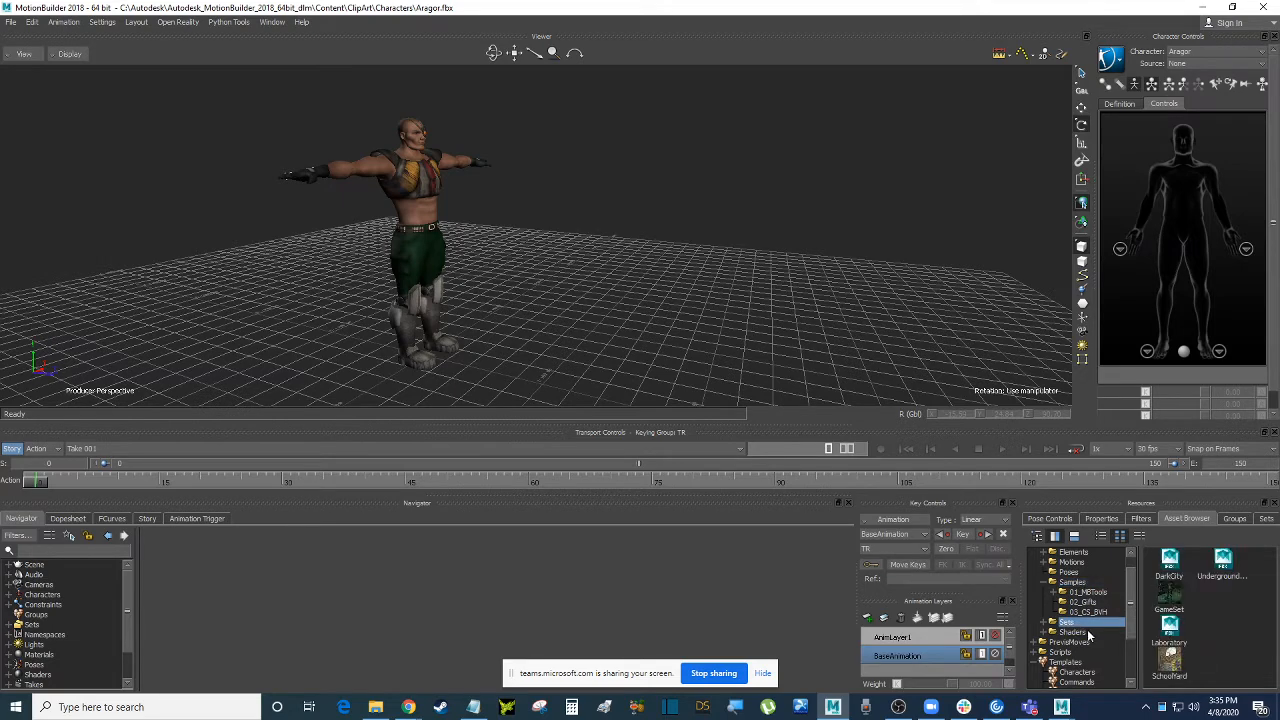
Review the ClipArt.zip post and the ongoing meeting page in Microsoft Teams, and return to MotionBuilder.
{"action": "left_click", "coordinate": [1029, 707]}
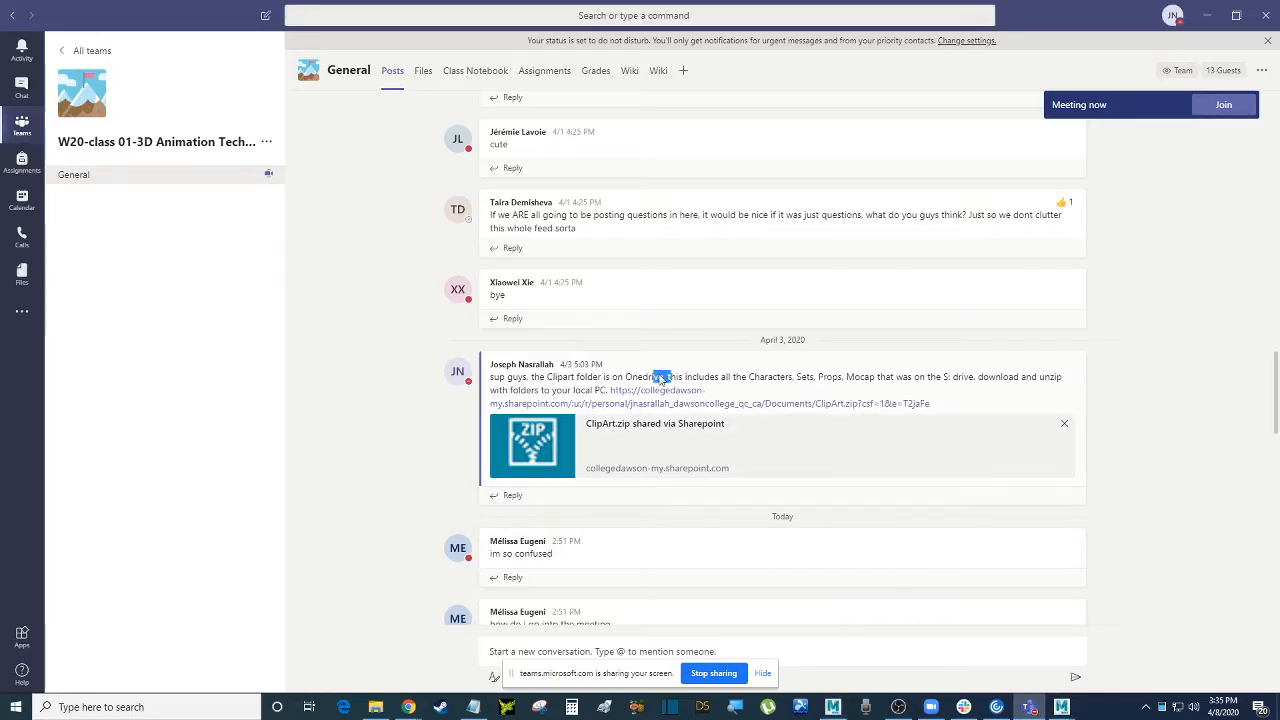
{"action": "left_click", "coordinate": [1207, 15]}
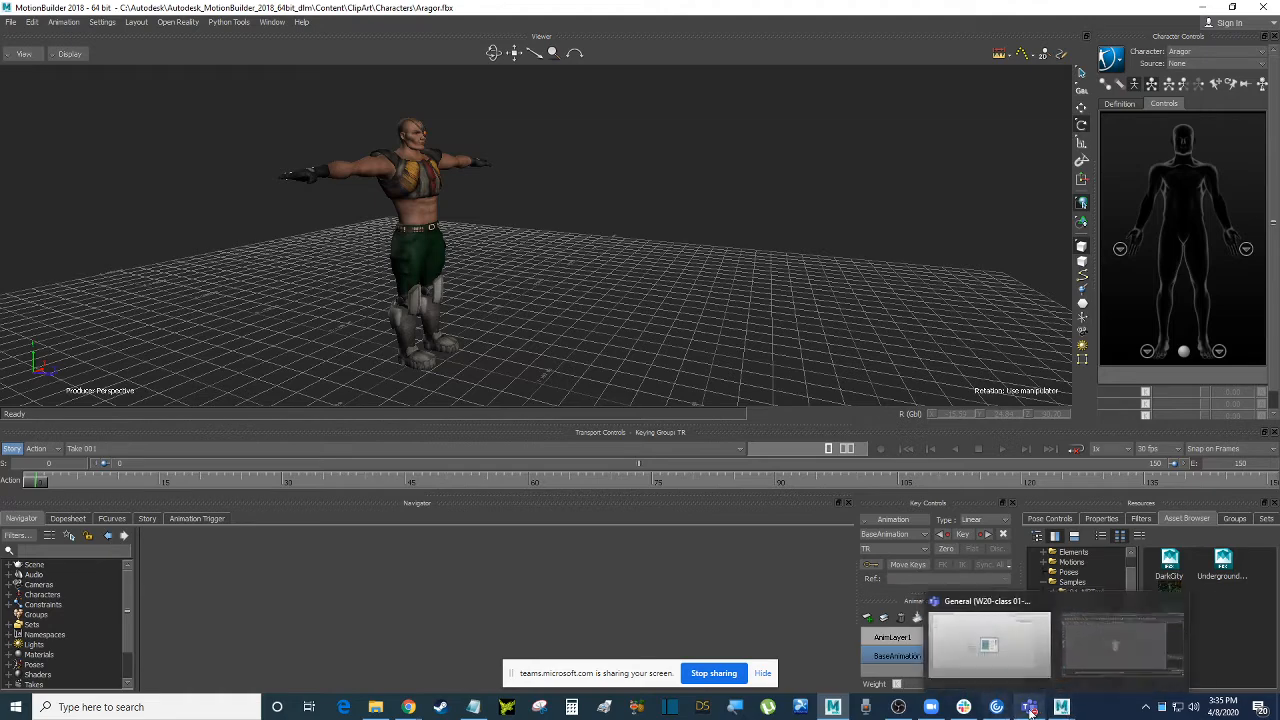
{"action": "mouse_move", "coordinate": [424, 708]}
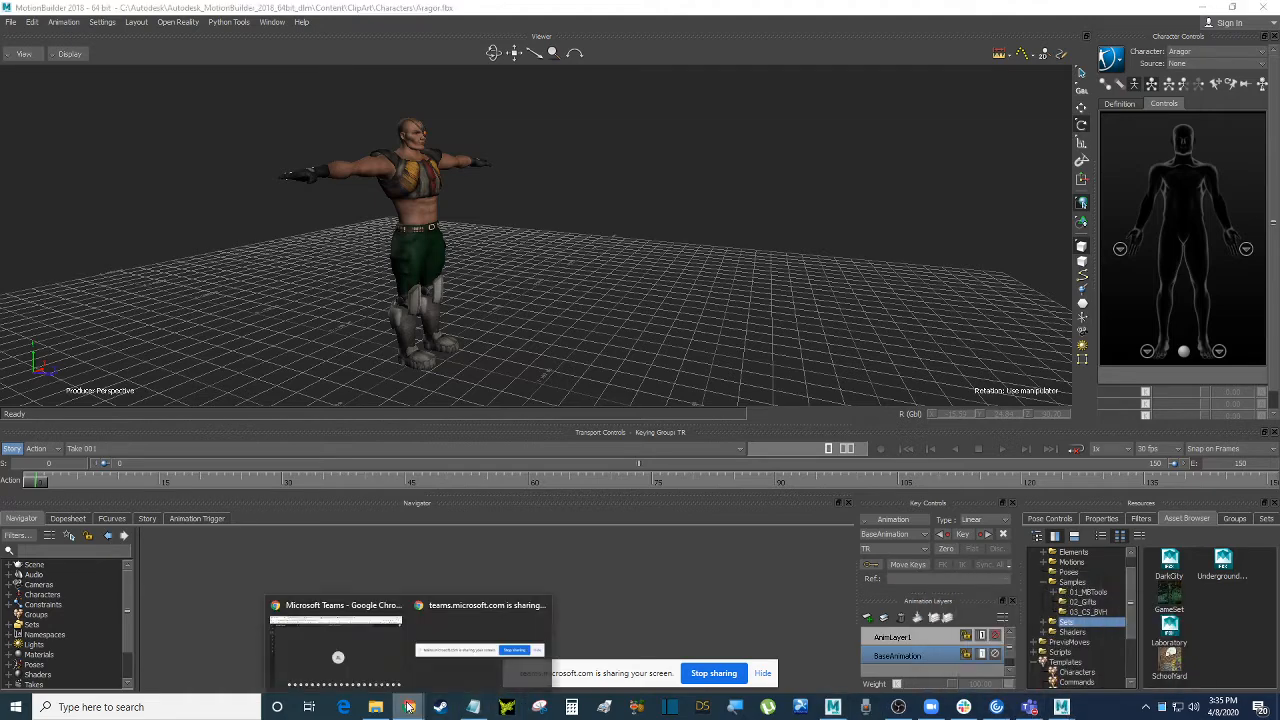
{"action": "left_click", "coordinate": [366, 629]}
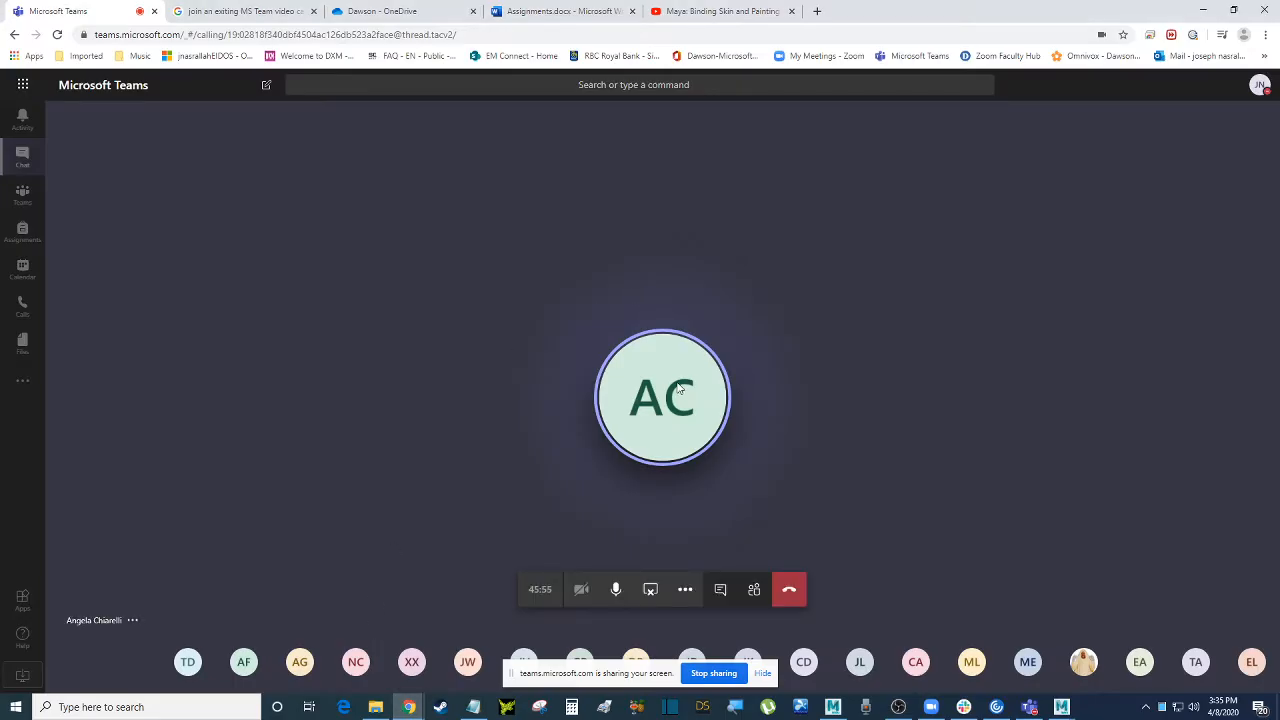
{"action": "mouse_move", "coordinate": [678, 388]}
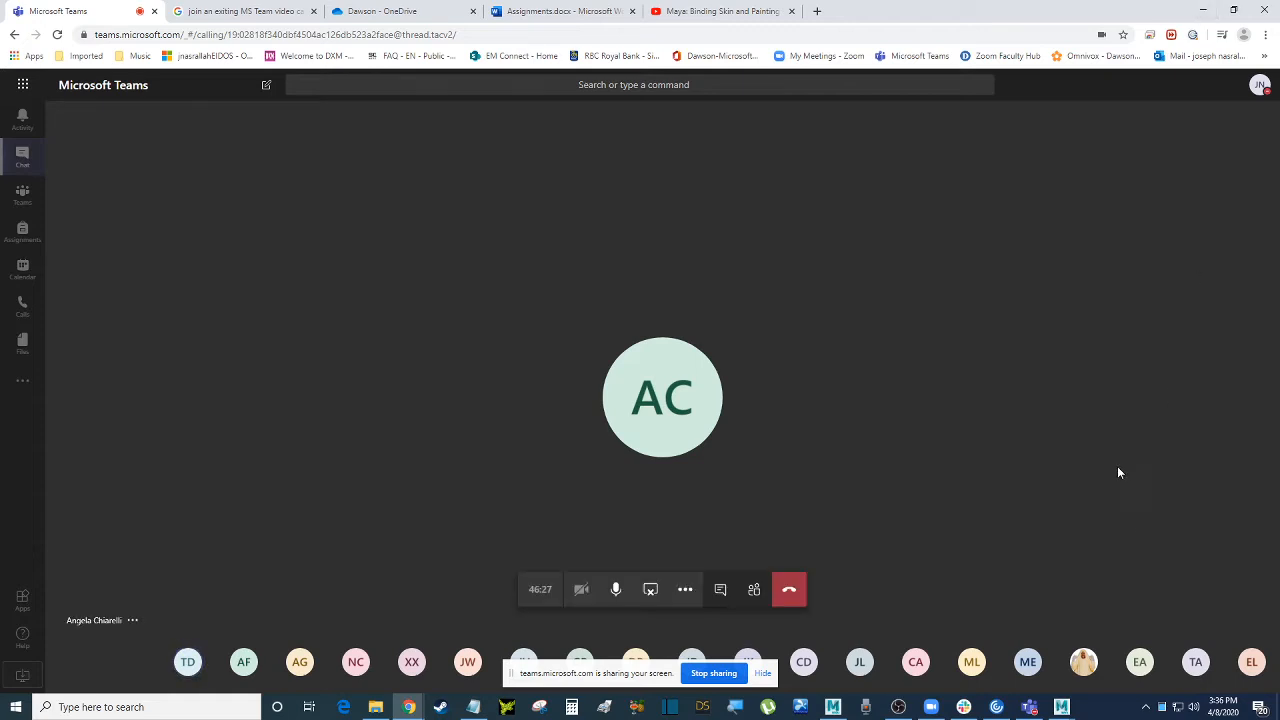
{"action": "left_click", "coordinate": [1029, 707]}
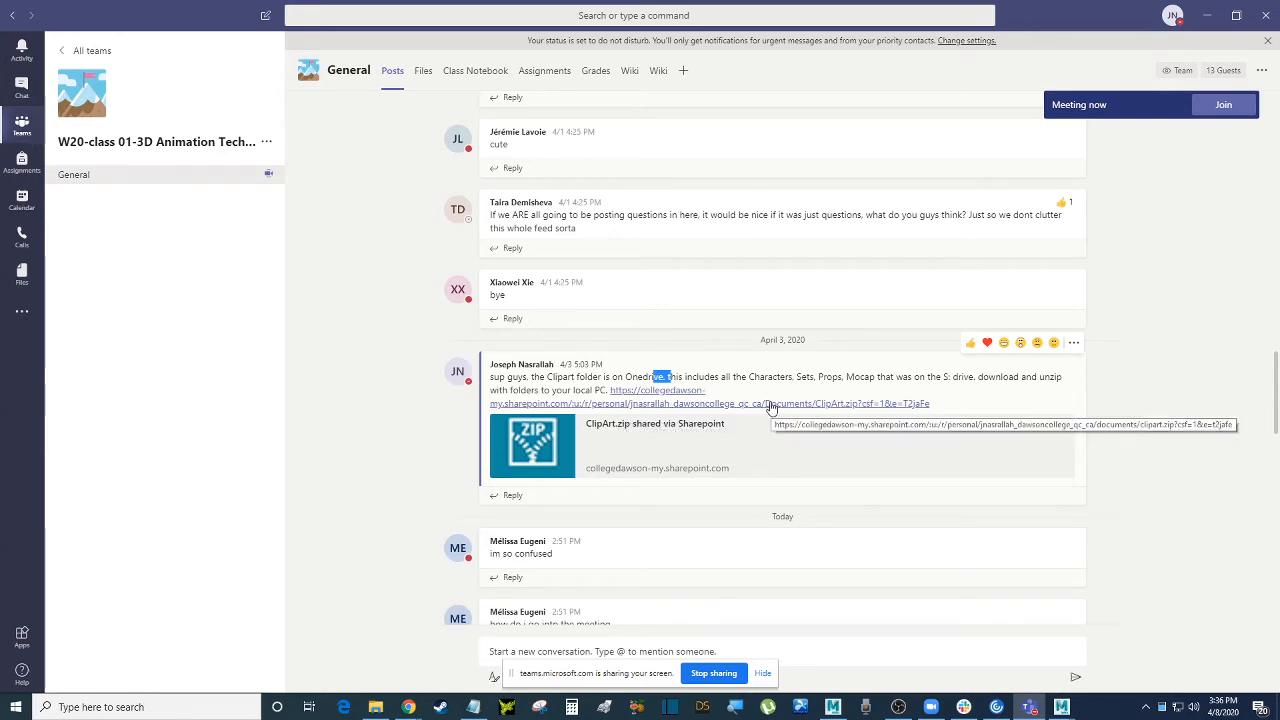
{"action": "left_click", "coordinate": [1210, 17]}
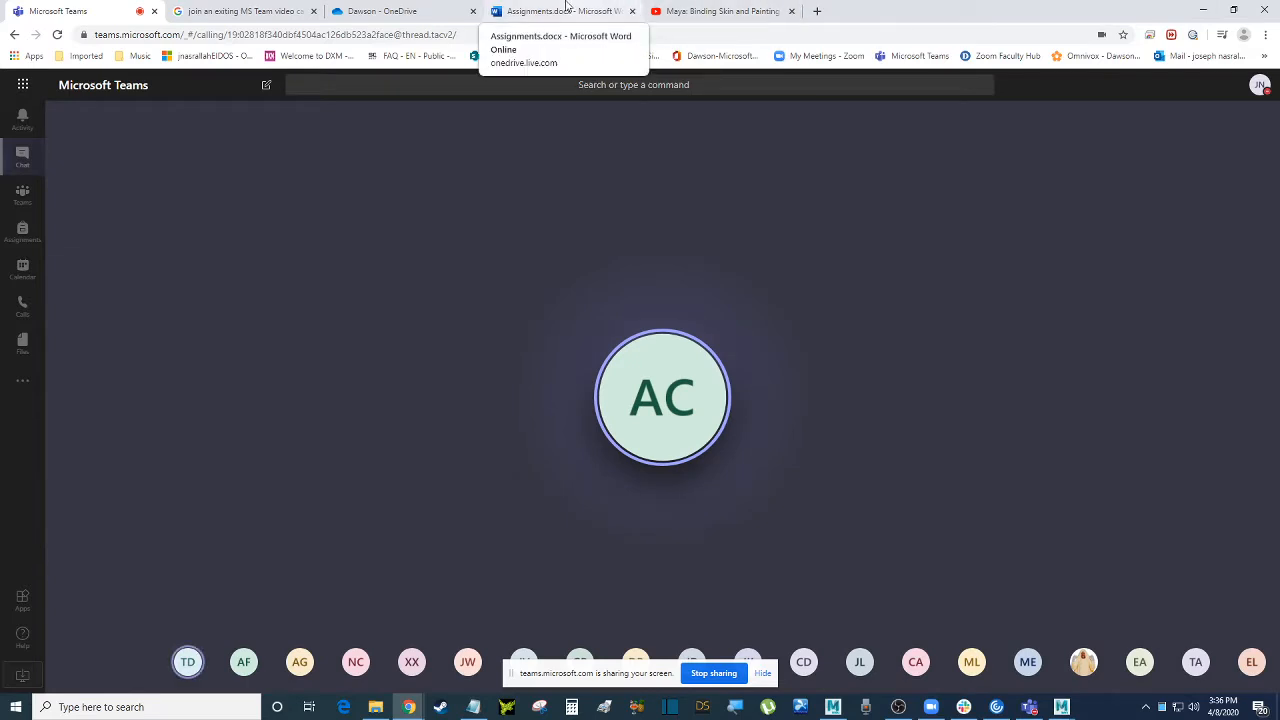
{"action": "mouse_move", "coordinate": [770, 199]}
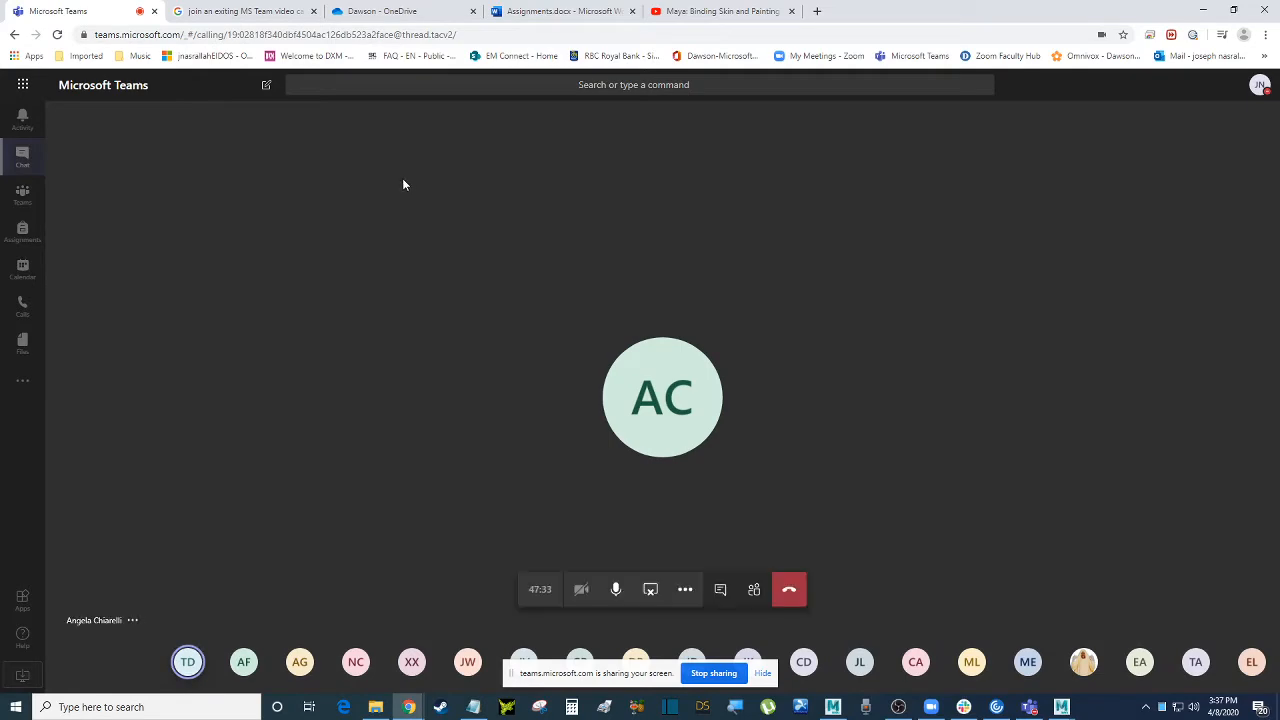
{"action": "left_click", "coordinate": [1203, 10]}
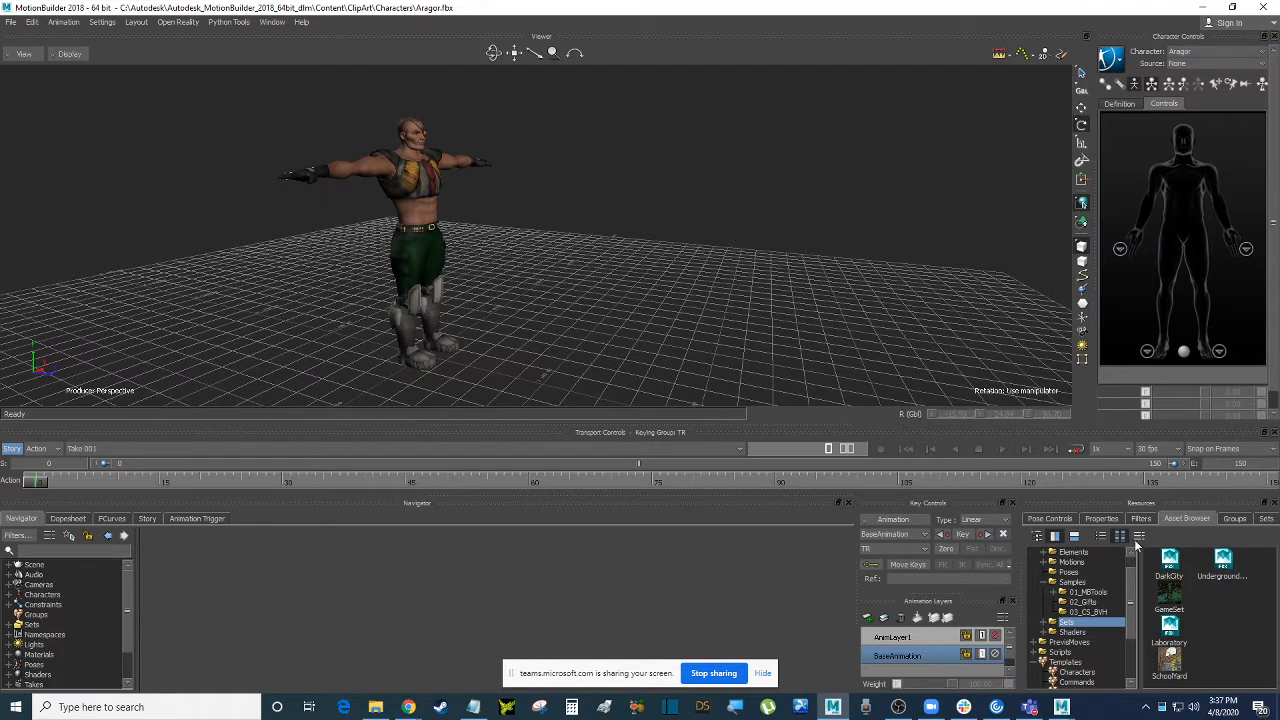
Look through the 03_CS_BVH and 01_MBTools folders under ClipArt Samples.
{"action": "left_click", "coordinate": [1089, 612]}
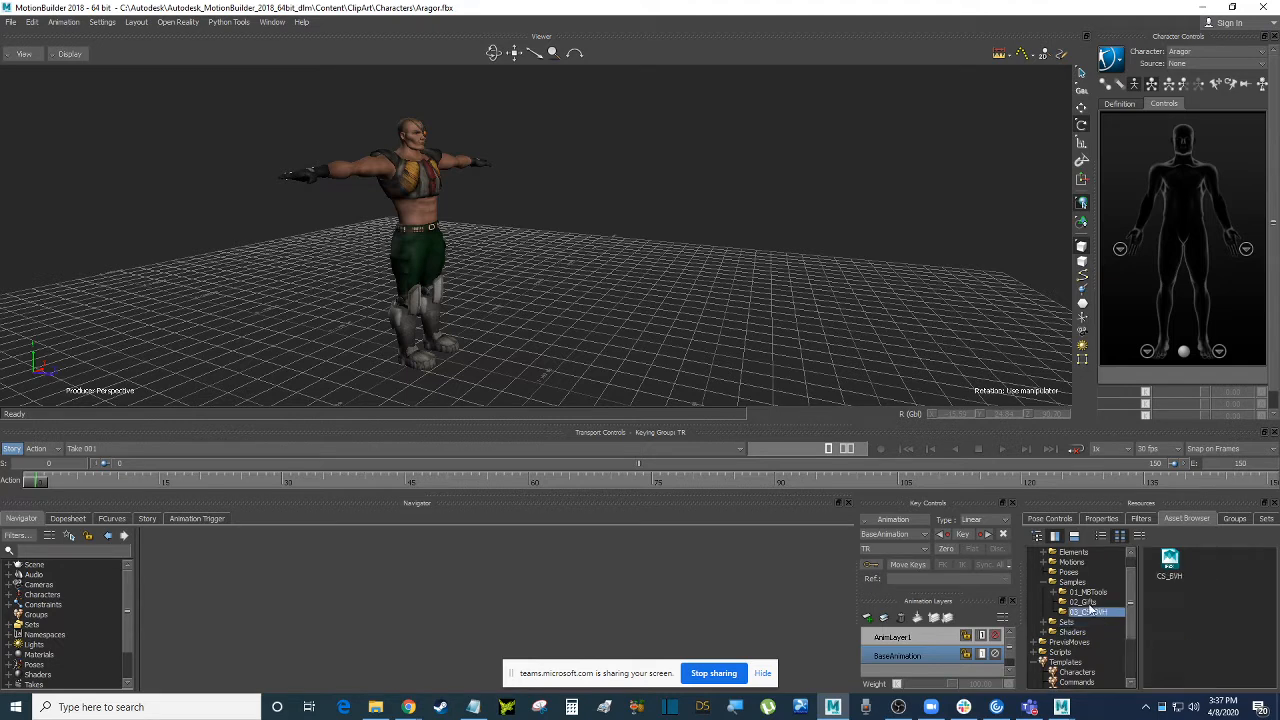
{"action": "left_click", "coordinate": [1085, 593]}
{"action": "left_click", "coordinate": [1058, 594]}
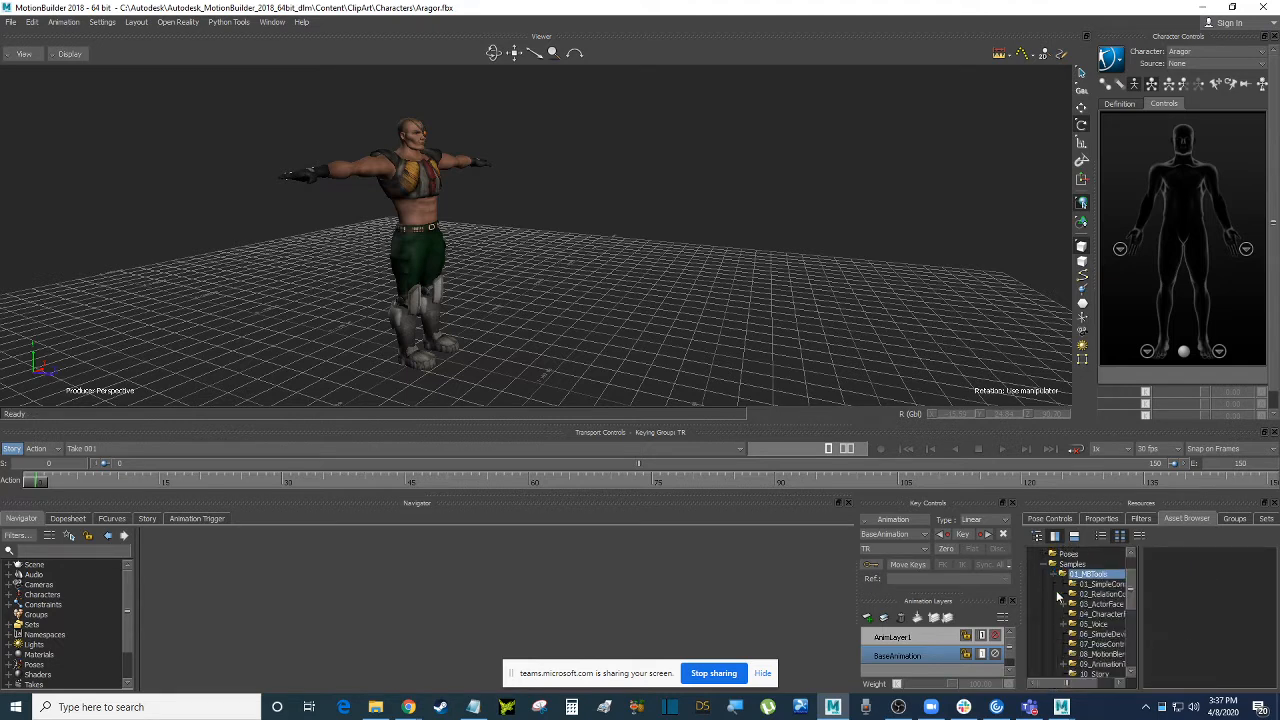
{"action": "left_click", "coordinate": [1054, 574]}
{"action": "scroll", "coordinate": [1070, 593], "scroll_direction": "up", "scroll_amount": 1}
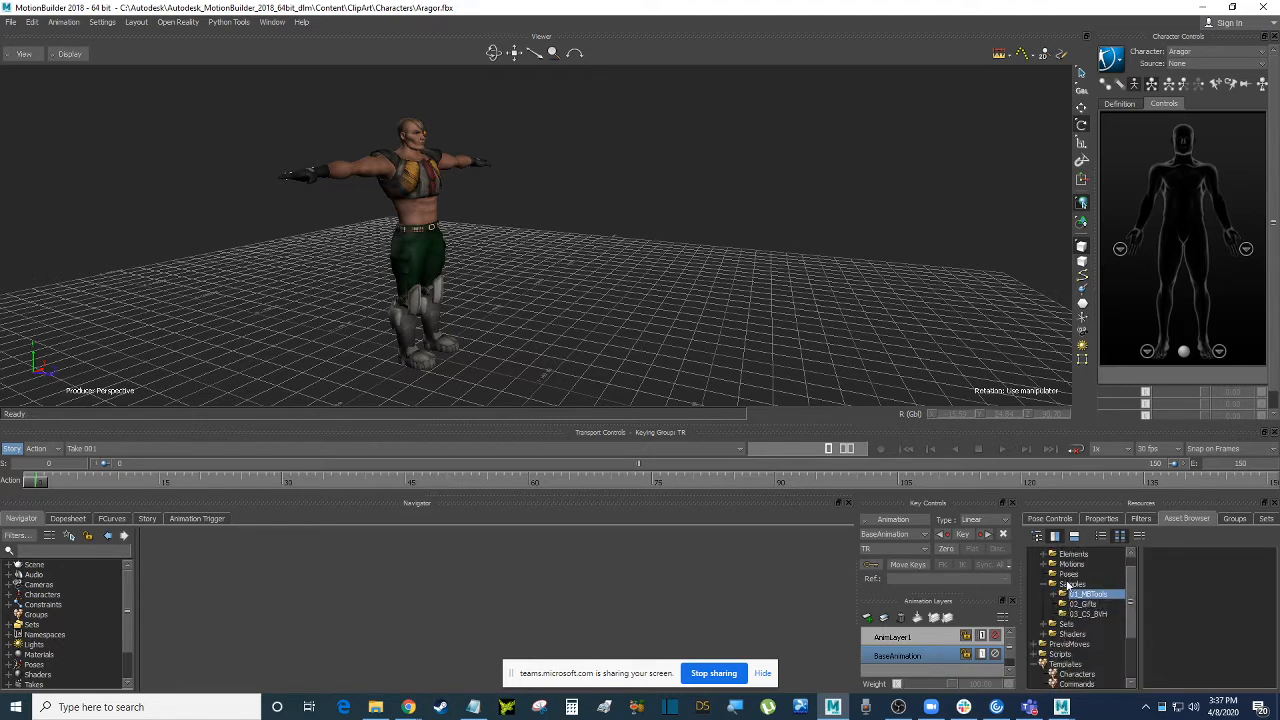
Show the contents of the Props folder under ClipArt Elements.
{"action": "left_click", "coordinate": [1079, 566]}
{"action": "scroll", "coordinate": [1080, 575], "scroll_direction": "up", "scroll_amount": 1}
{"action": "left_click", "coordinate": [1074, 564]}
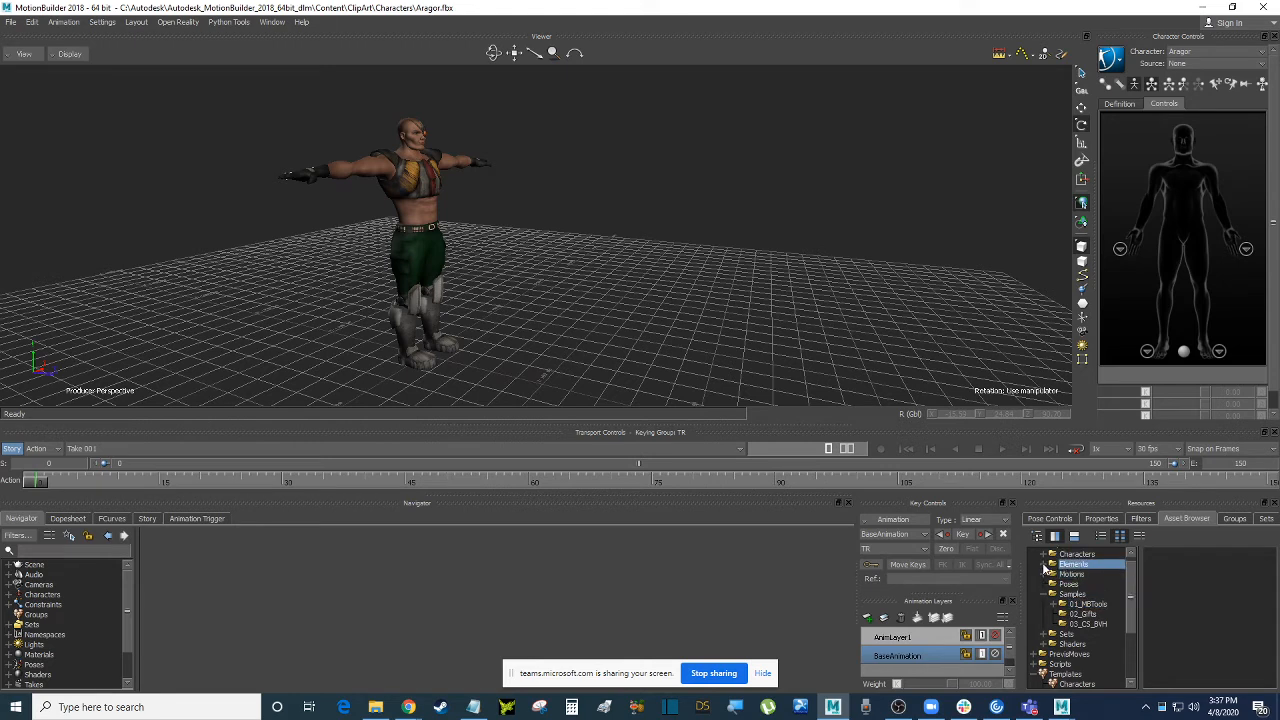
{"action": "left_click", "coordinate": [1043, 564]}
{"action": "left_click", "coordinate": [1080, 584]}
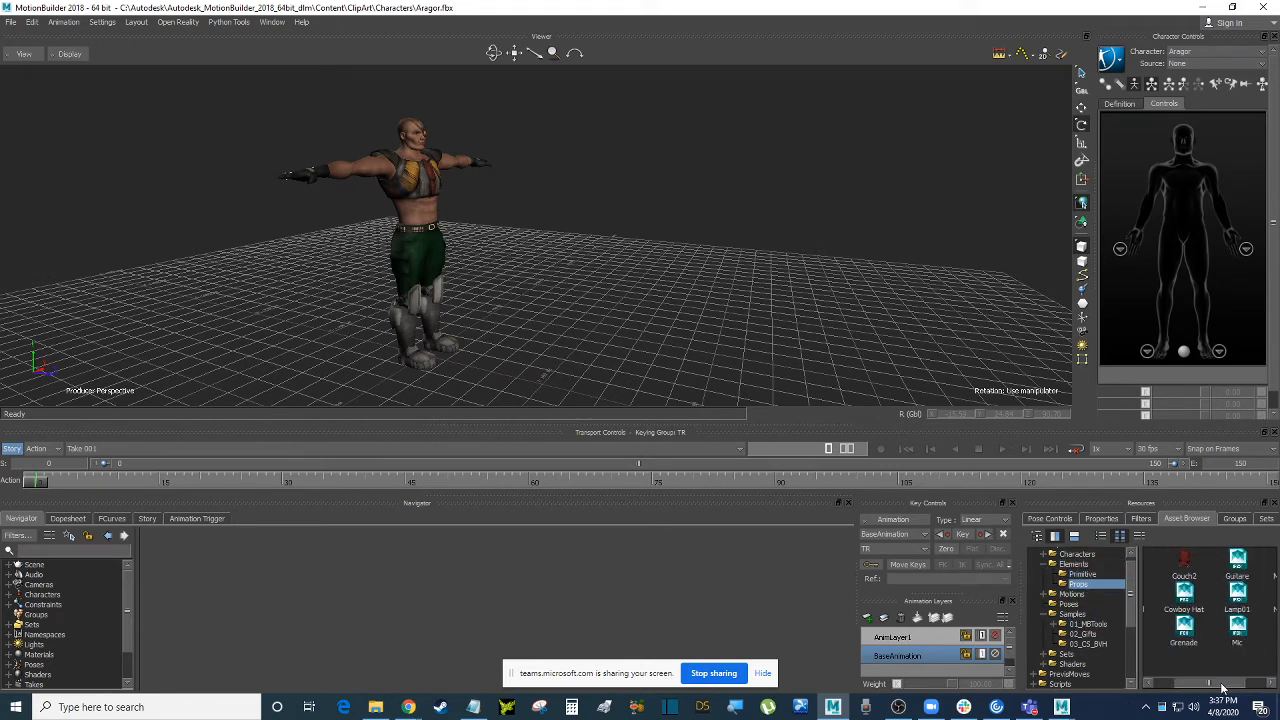
Look through the available props and merge the Couch prop into the scene with the Aragor character.
{"action": "left_click_drag", "start_coordinate": [1223, 688], "coordinate": [1253, 688]}
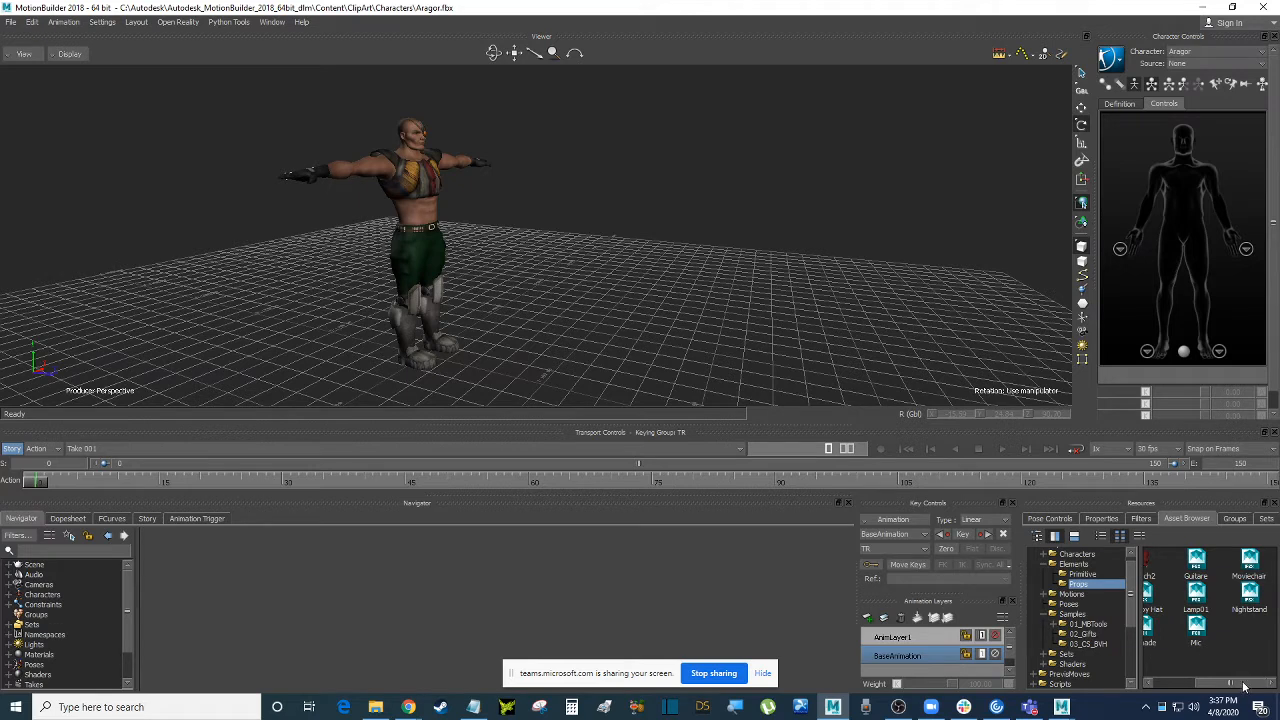
{"action": "left_click_drag", "start_coordinate": [1240, 686], "coordinate": [1196, 684]}
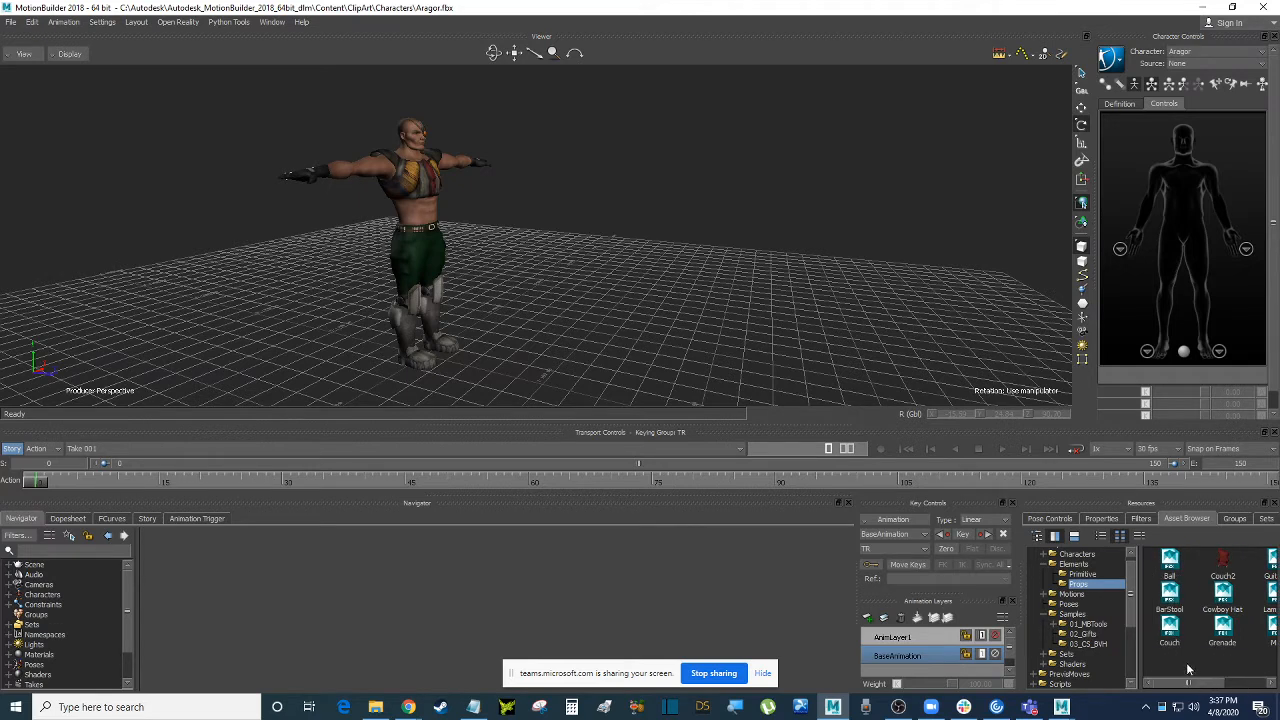
{"action": "left_click_drag", "start_coordinate": [1170, 630], "coordinate": [664, 300]}
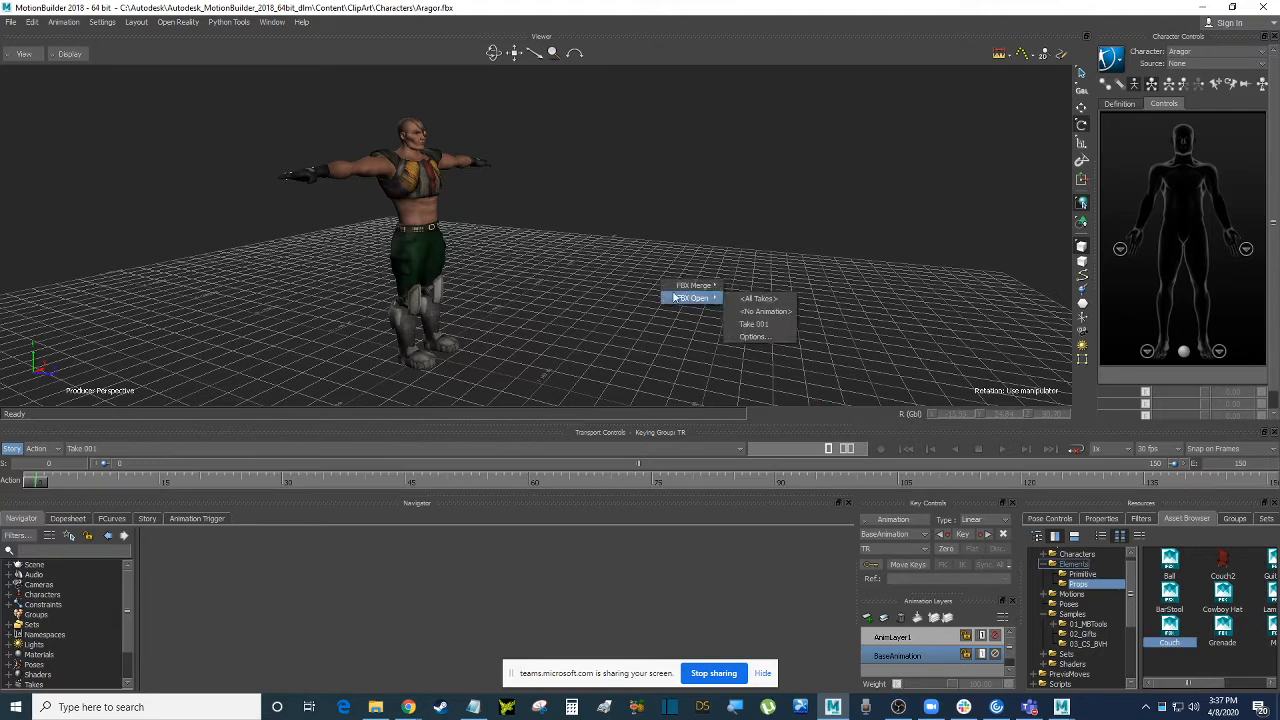
{"action": "left_click", "coordinate": [750, 298]}
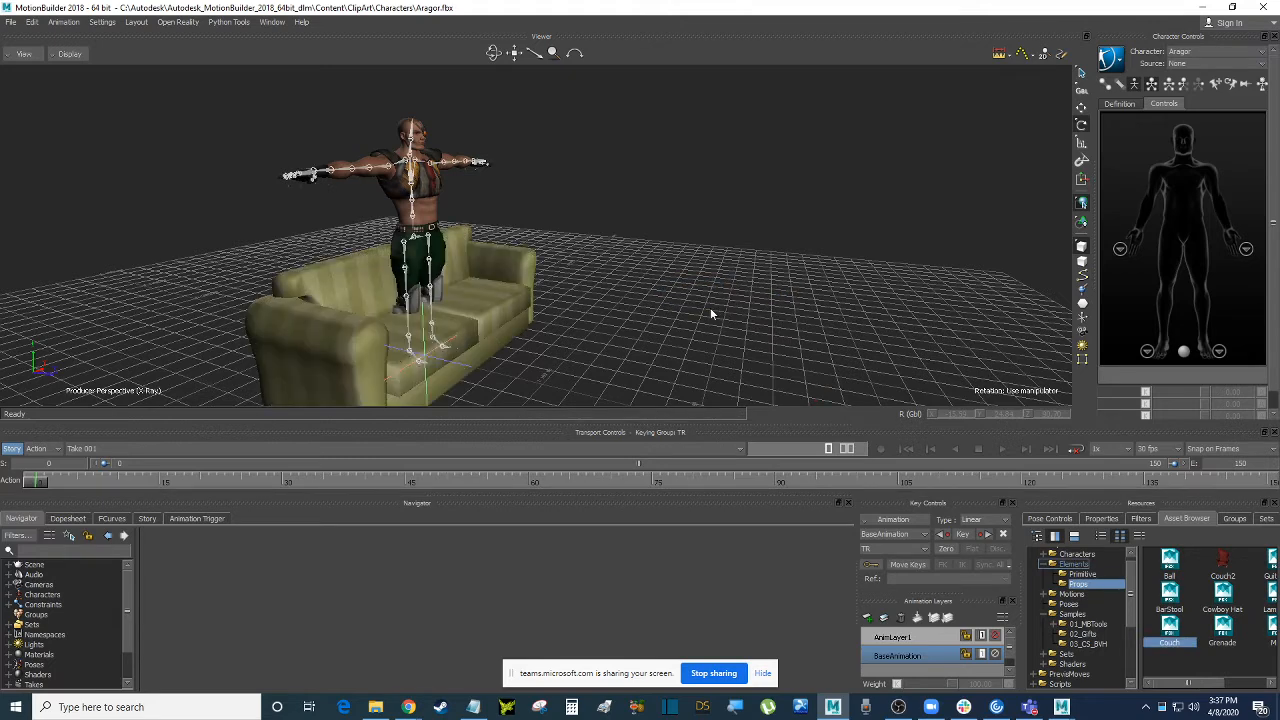
Move the whole couch by its Couch_master node along Z to about 175, away from the character.
{"action": "left_click", "coordinate": [521, 289]}
{"action": "left_click_drag", "start_coordinate": [521, 289], "coordinate": [600, 270], "text": "ctrl+shift"}
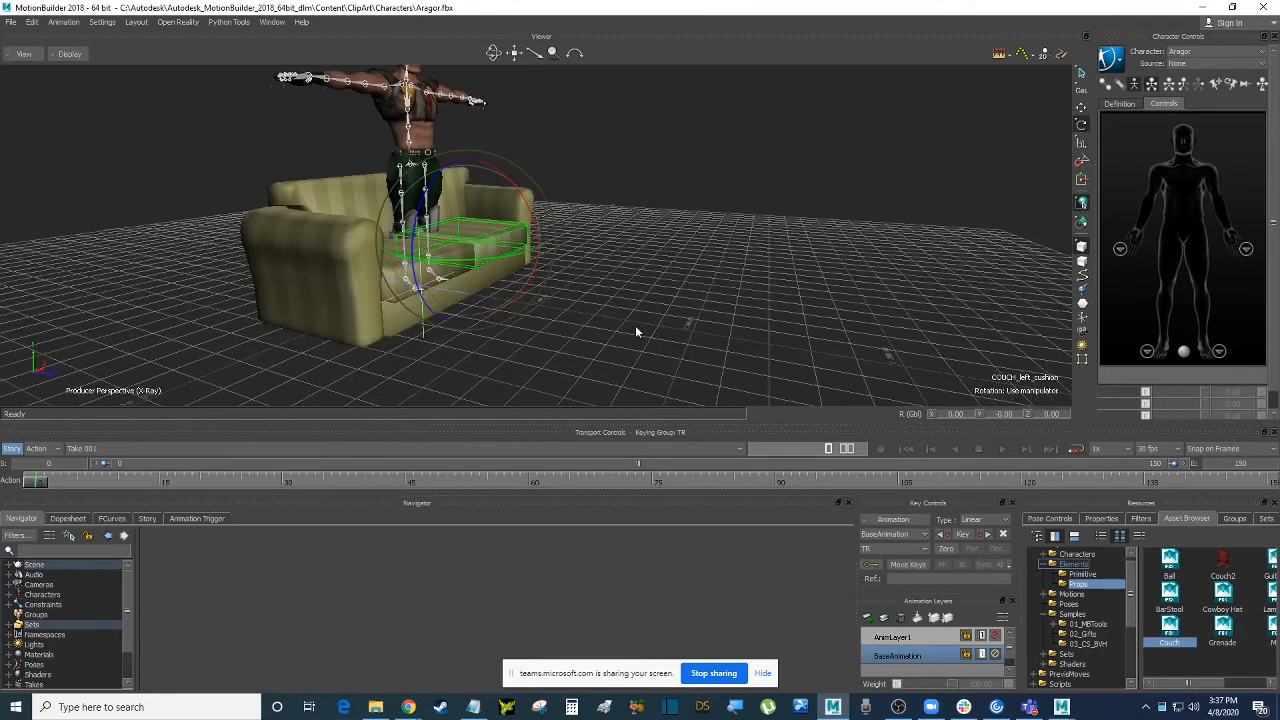
{"action": "left_click", "coordinate": [418, 348]}
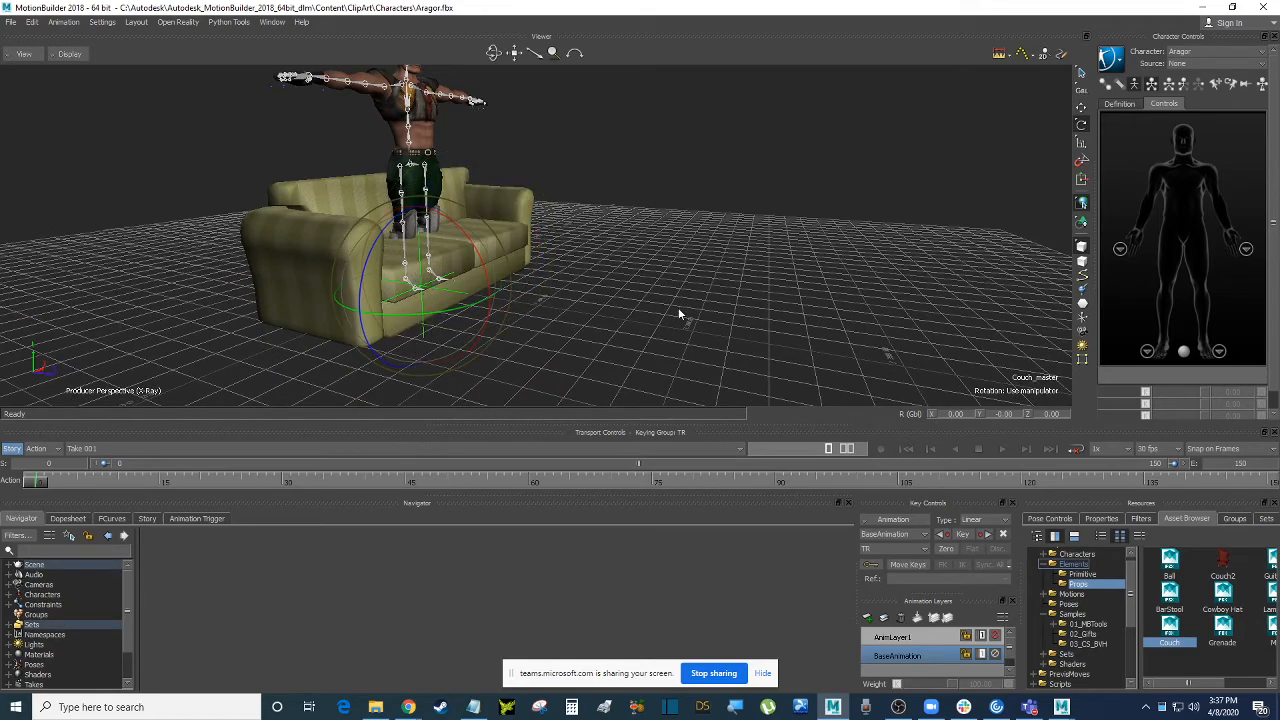
{"action": "key", "text": "t"}
{"action": "left_click_drag", "start_coordinate": [505, 320], "coordinate": [252, 478]}
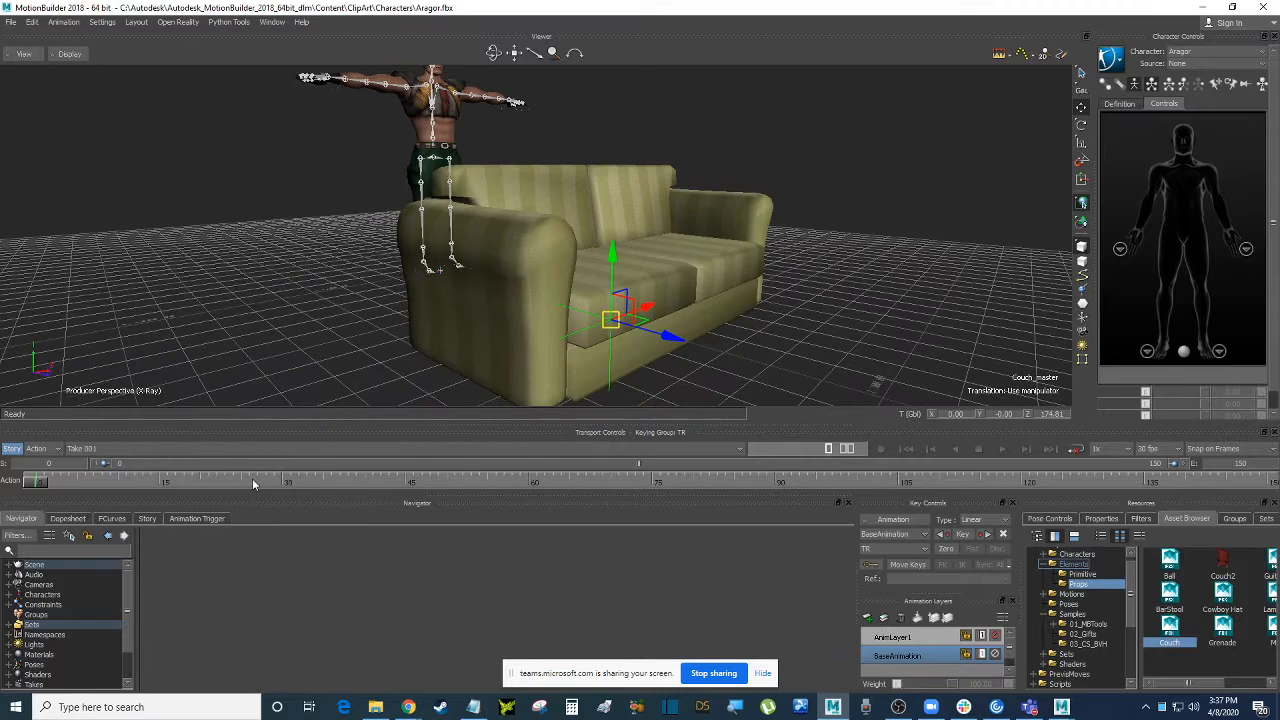
Expand the scene hierarchy under Couch_master and COUCH_armrests to inspect the parts that make up the couch.
{"action": "left_click", "coordinate": [9, 565]}
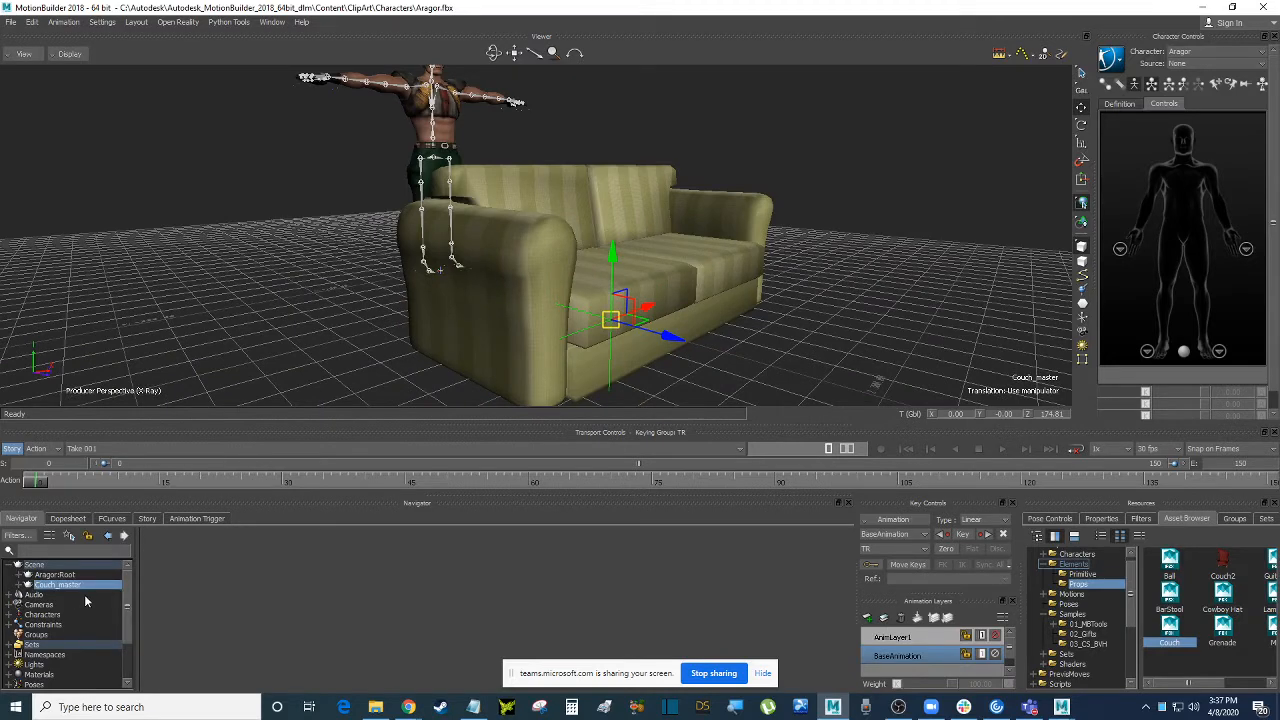
{"action": "left_click", "coordinate": [18, 585]}
{"action": "scroll", "coordinate": [126, 602], "scroll_direction": "down", "scroll_amount": 2}
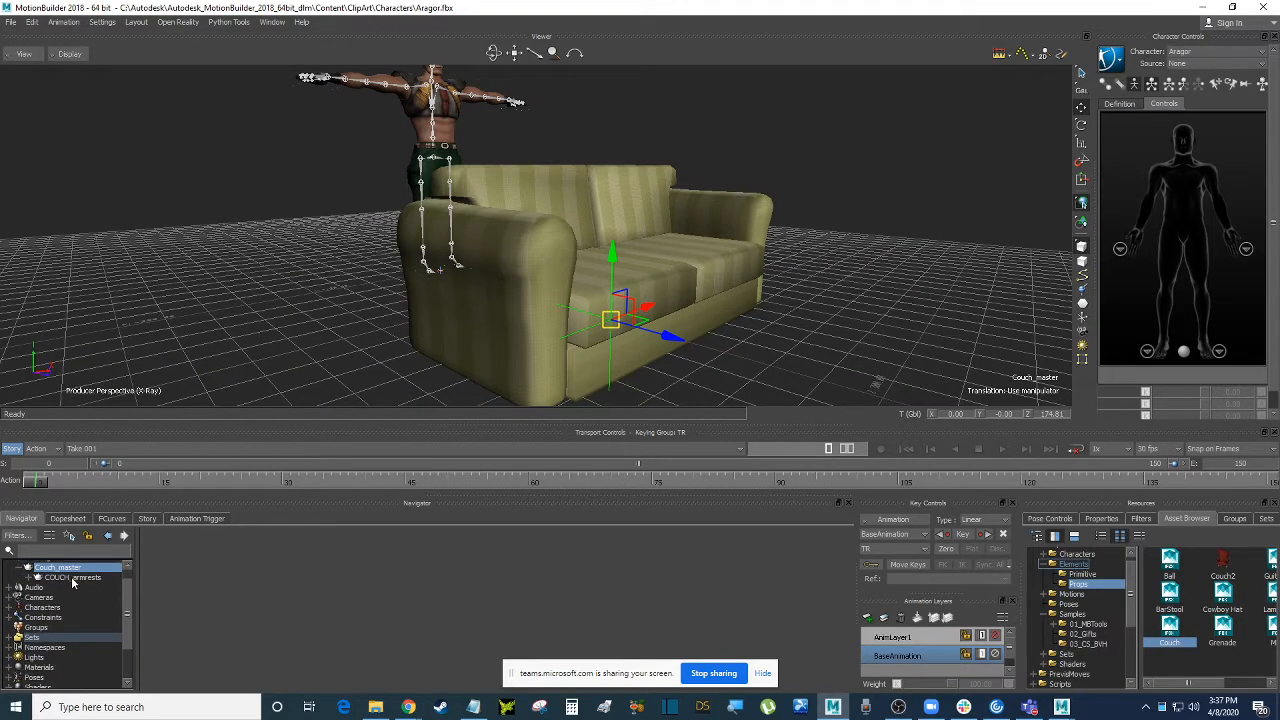
{"action": "left_click", "coordinate": [72, 578]}
{"action": "left_click", "coordinate": [74, 568]}
{"action": "left_click", "coordinate": [58, 578]}
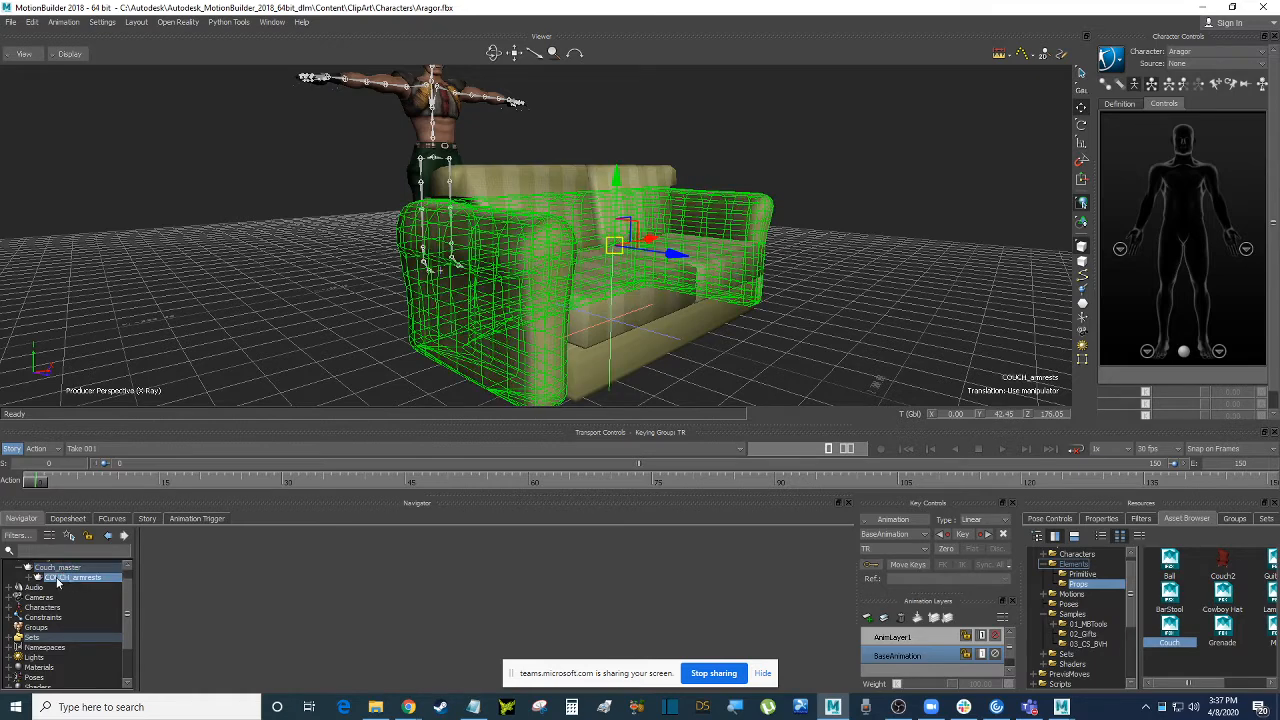
{"action": "left_click", "coordinate": [37, 578]}
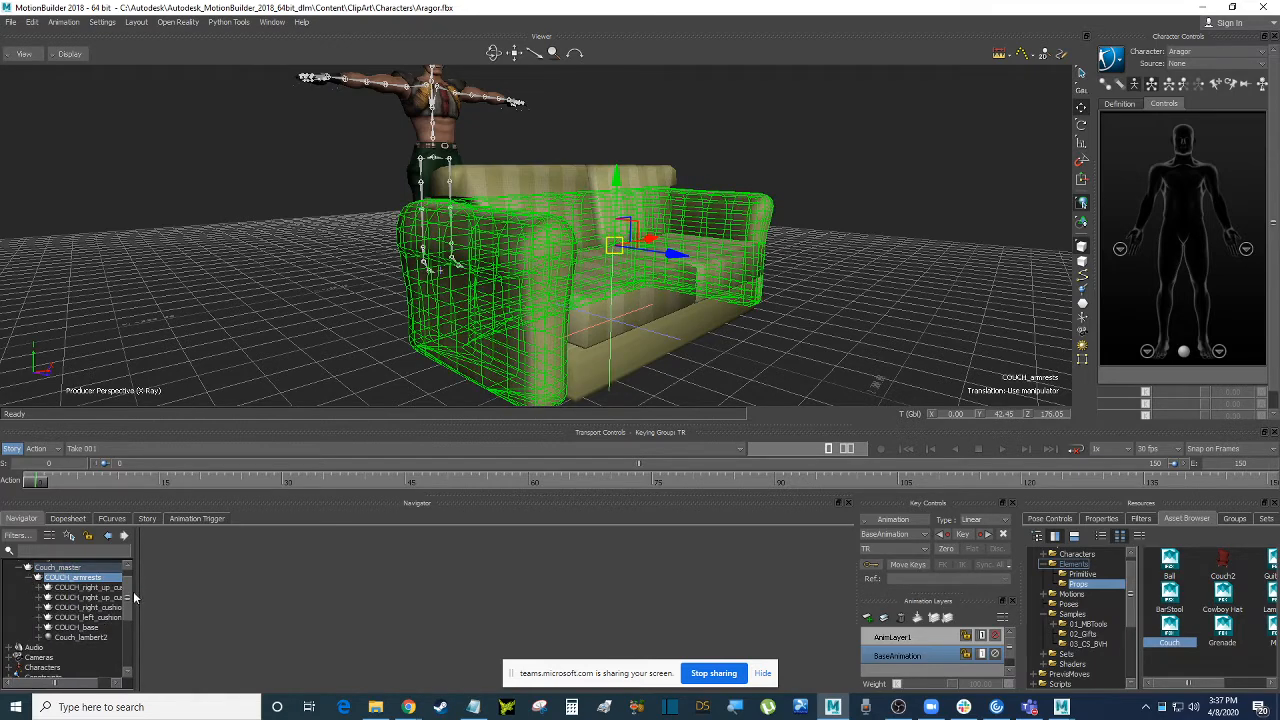
{"action": "left_click_drag", "start_coordinate": [135, 597], "coordinate": [155, 597]}
{"action": "scroll", "coordinate": [150, 600], "scroll_direction": "up", "scroll_amount": 2}
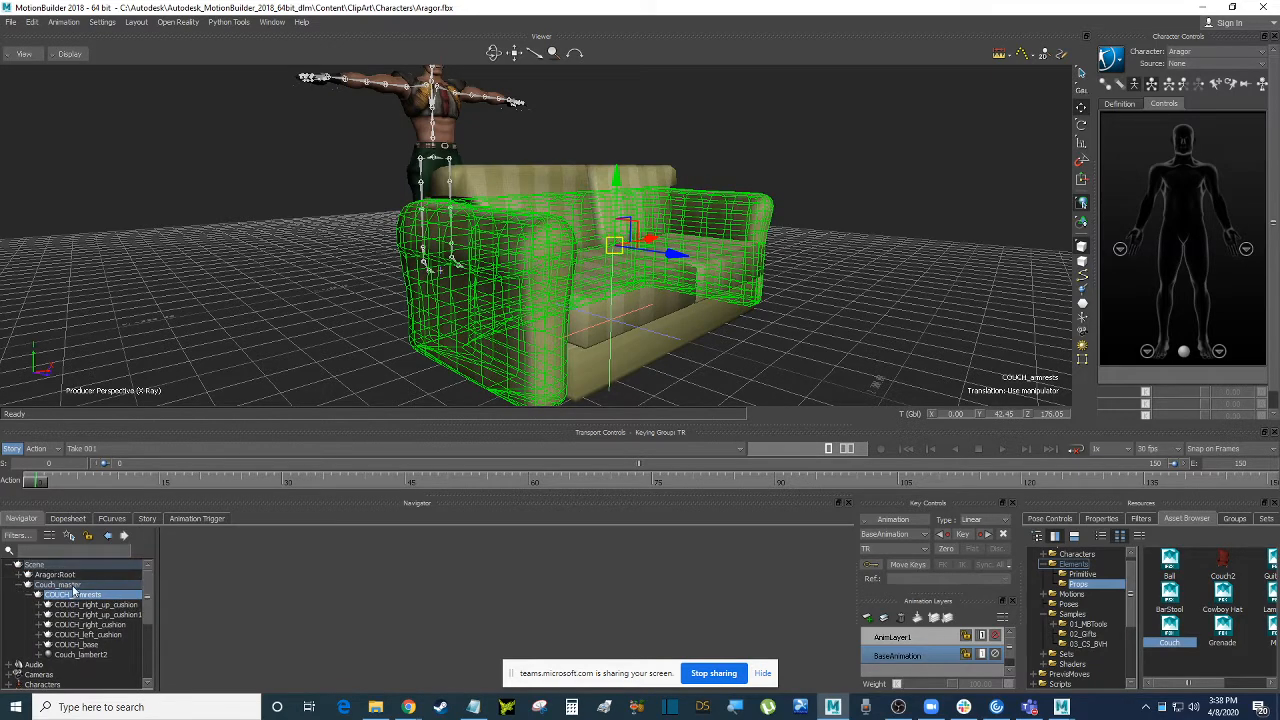
Move the whole couch by its Couch_master node sideways to about 138 on X.
{"action": "left_click", "coordinate": [60, 584]}
{"action": "left_click_drag", "start_coordinate": [776, 310], "coordinate": [737, 300], "text": "ctrl+shift"}
{"action": "left_click_drag", "start_coordinate": [548, 288], "coordinate": [822, 281]}
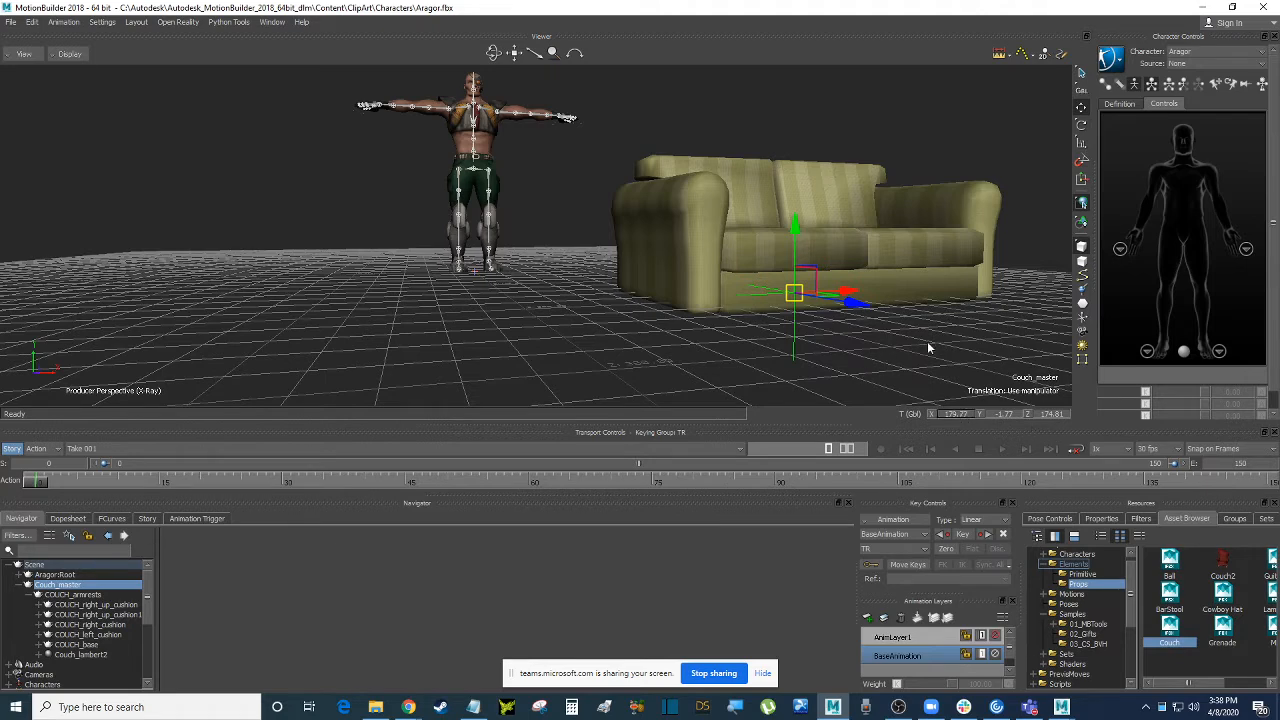
{"action": "left_click_drag", "start_coordinate": [950, 338], "coordinate": [928, 341], "text": "ctrl+shift"}
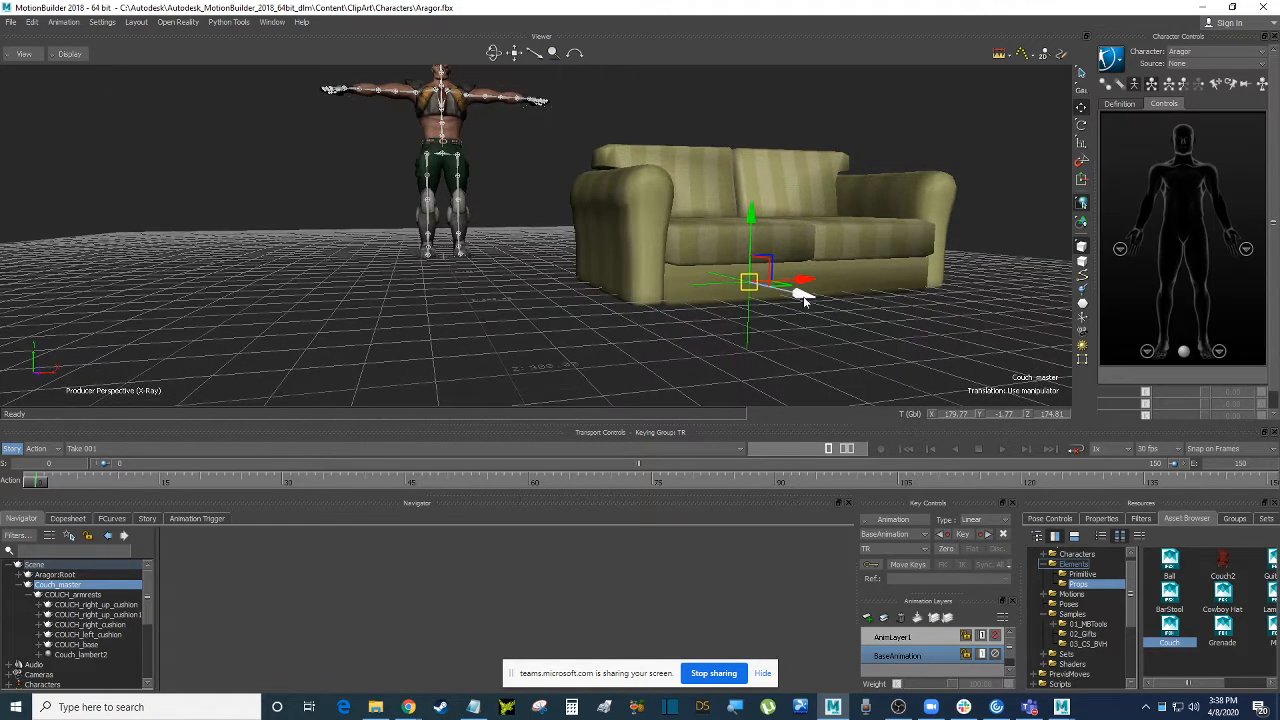
{"action": "left_click_drag", "start_coordinate": [806, 285], "coordinate": [749, 286]}
{"action": "mouse_move", "coordinate": [868, 321]}
{"action": "left_mouse_down", "text": "ctrl+shift"}
{"action": "mouse_move", "coordinate": [855, 326]}
{"action": "mouse_move", "coordinate": [883, 330]}
{"action": "left_mouse_up", "text": "ctrl+shift"}
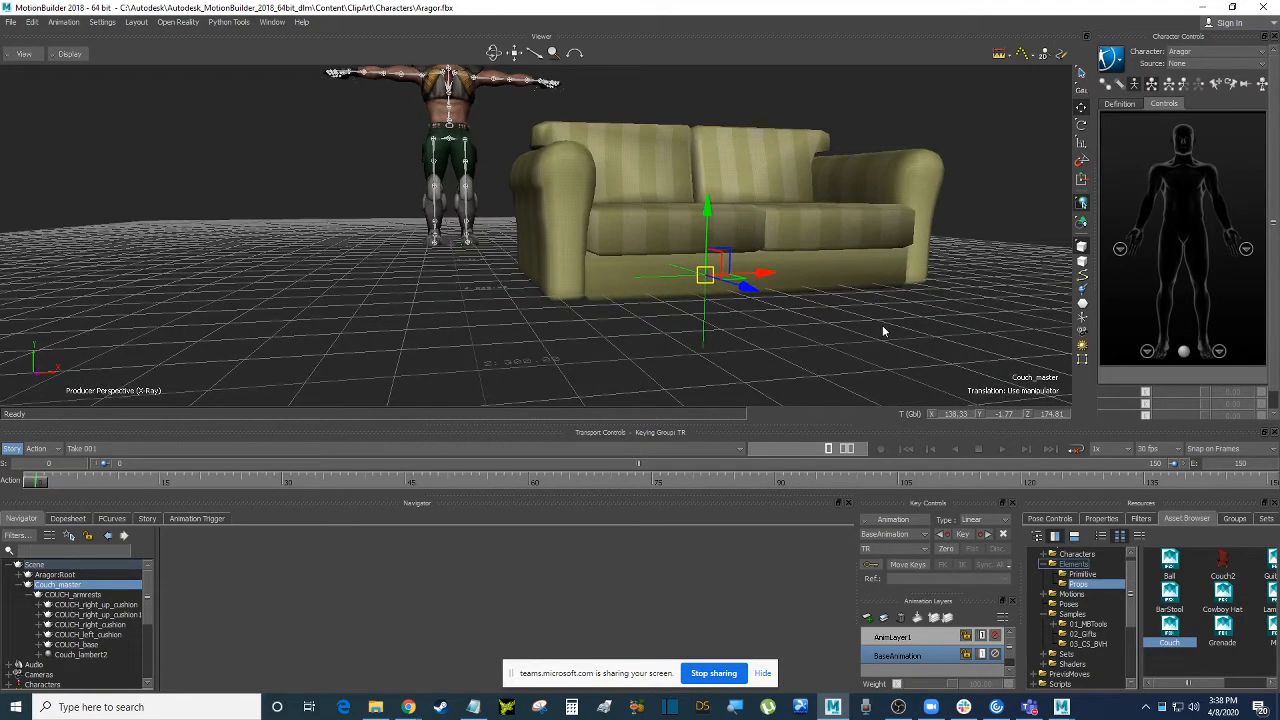
Try moving the couch along X by the COUCH_armrests node instead of its master, and undo the move.
{"action": "left_click", "coordinate": [117, 597]}
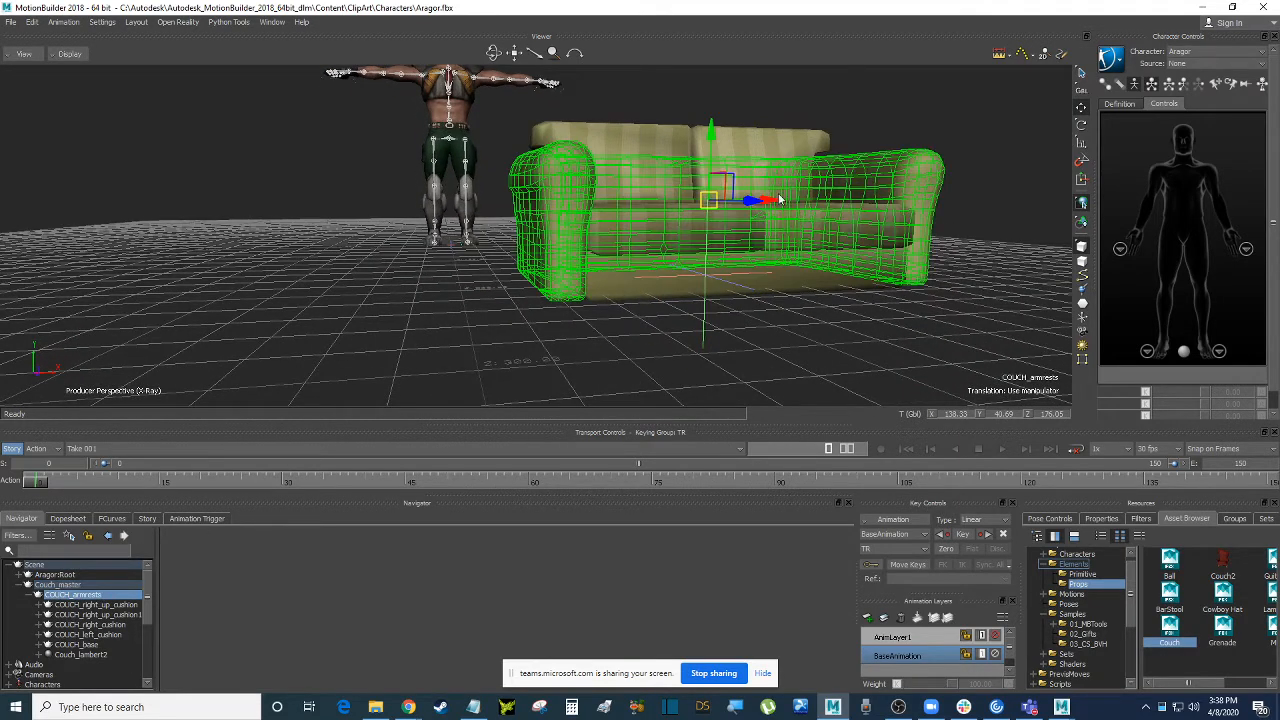
{"action": "left_click_drag", "start_coordinate": [772, 204], "coordinate": [873, 207]}
{"action": "key", "text": "ctrl+z"}
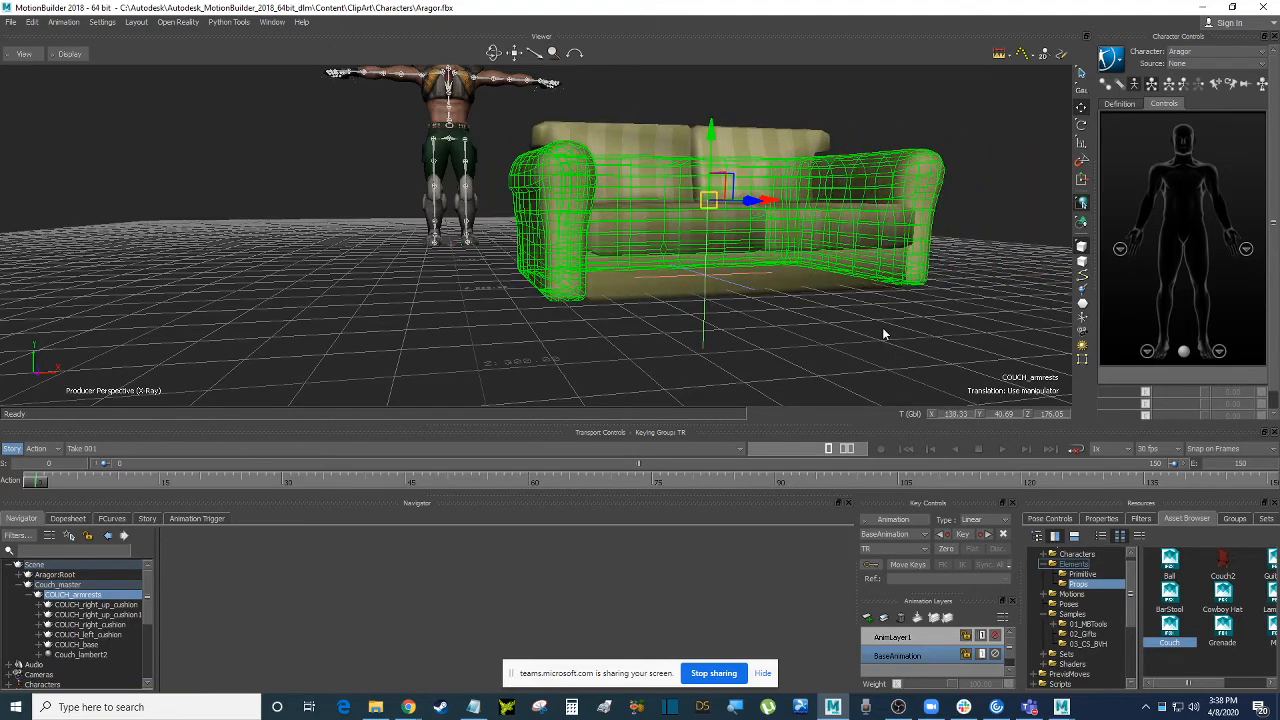
{"action": "left_click_drag", "start_coordinate": [882, 327], "coordinate": [682, 333], "text": "ctrl+shift"}
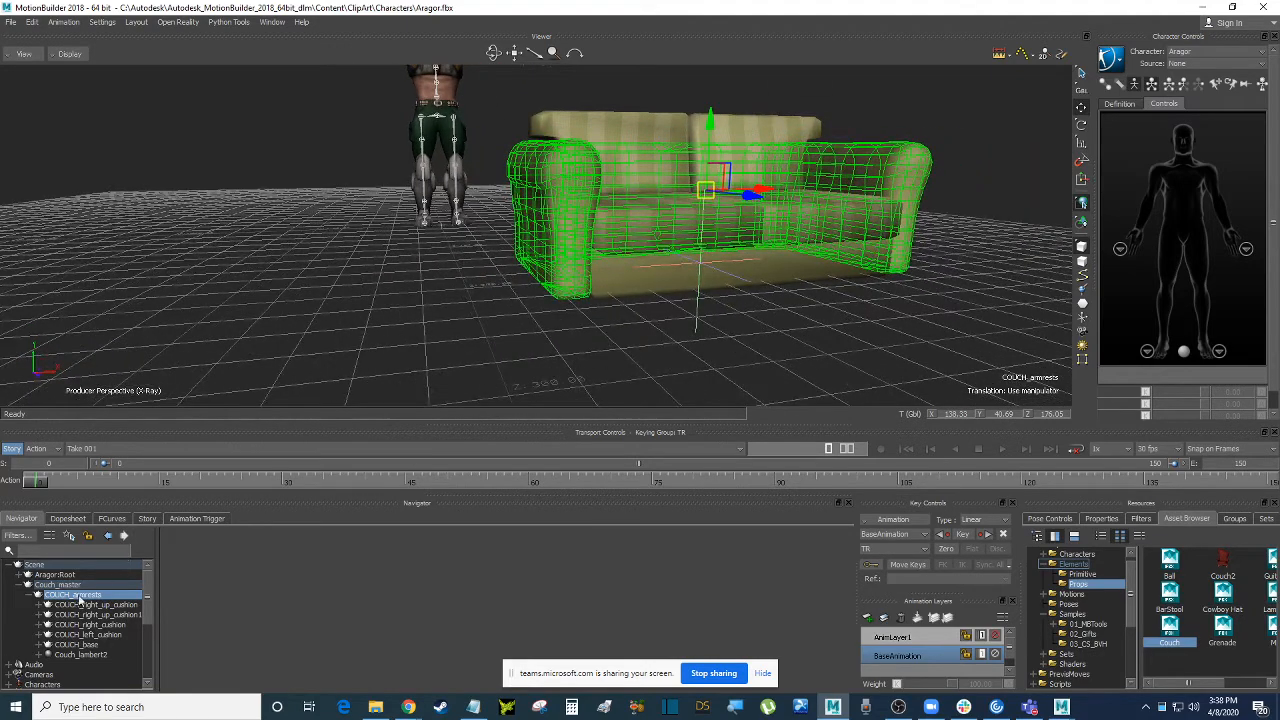
Try deleting the Couch_master node, frame the whole scene, and undo the deletion.
{"action": "left_click", "coordinate": [697, 326]}
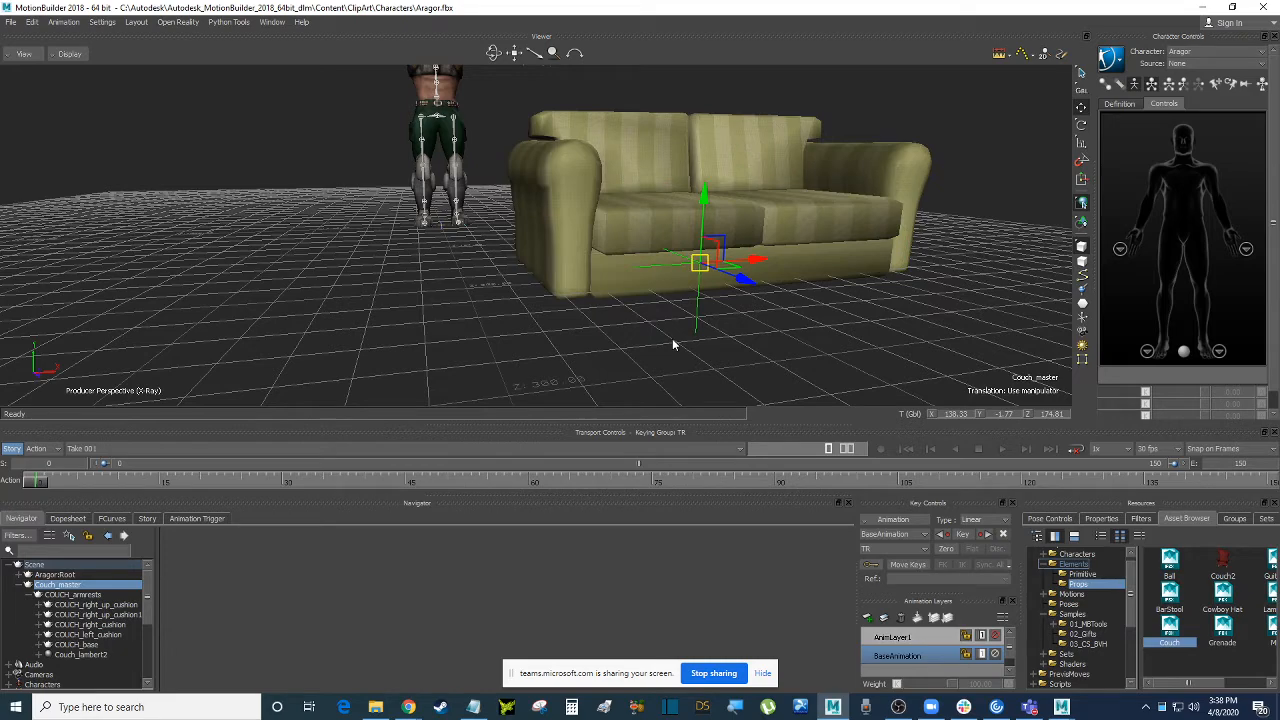
{"action": "key", "text": "Delete"}
{"action": "key", "text": "a"}
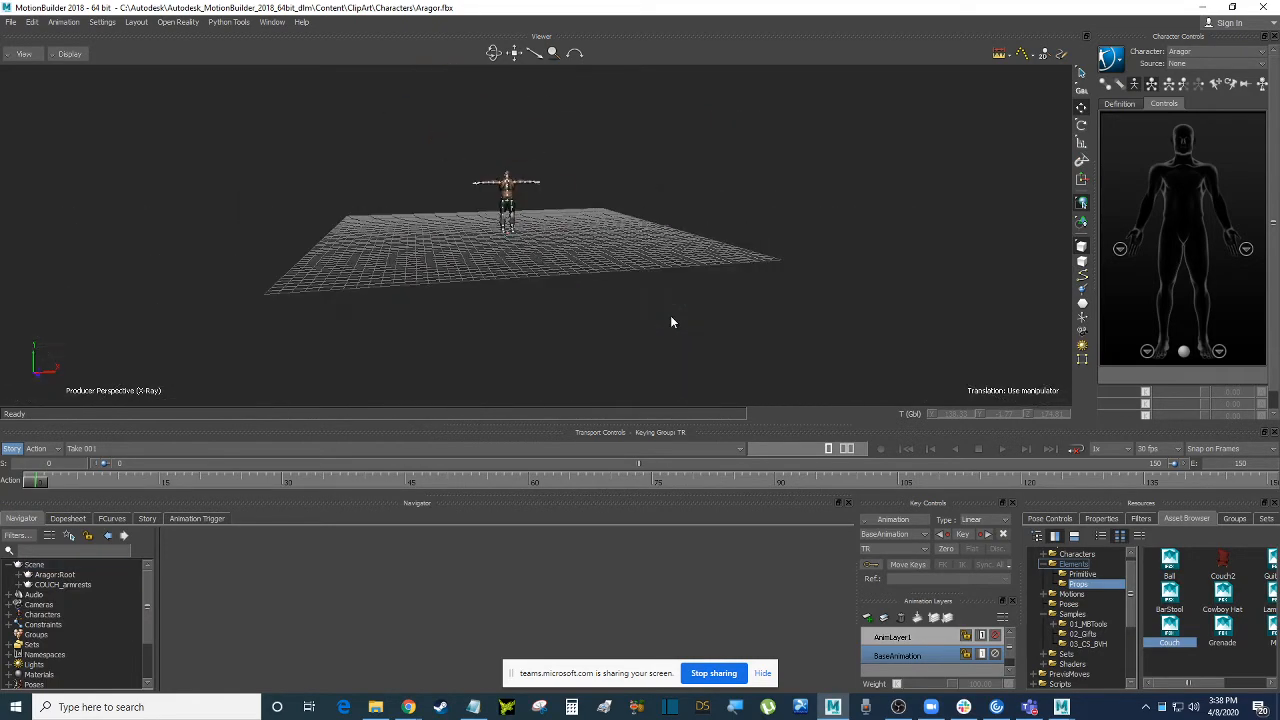
{"action": "key", "text": "ctrl+z"}
Set the Couch_master node's global translation to 0 on X, Y and Z.
{"action": "scroll", "coordinate": [670, 320], "scroll_direction": "up", "scroll_amount": 5}
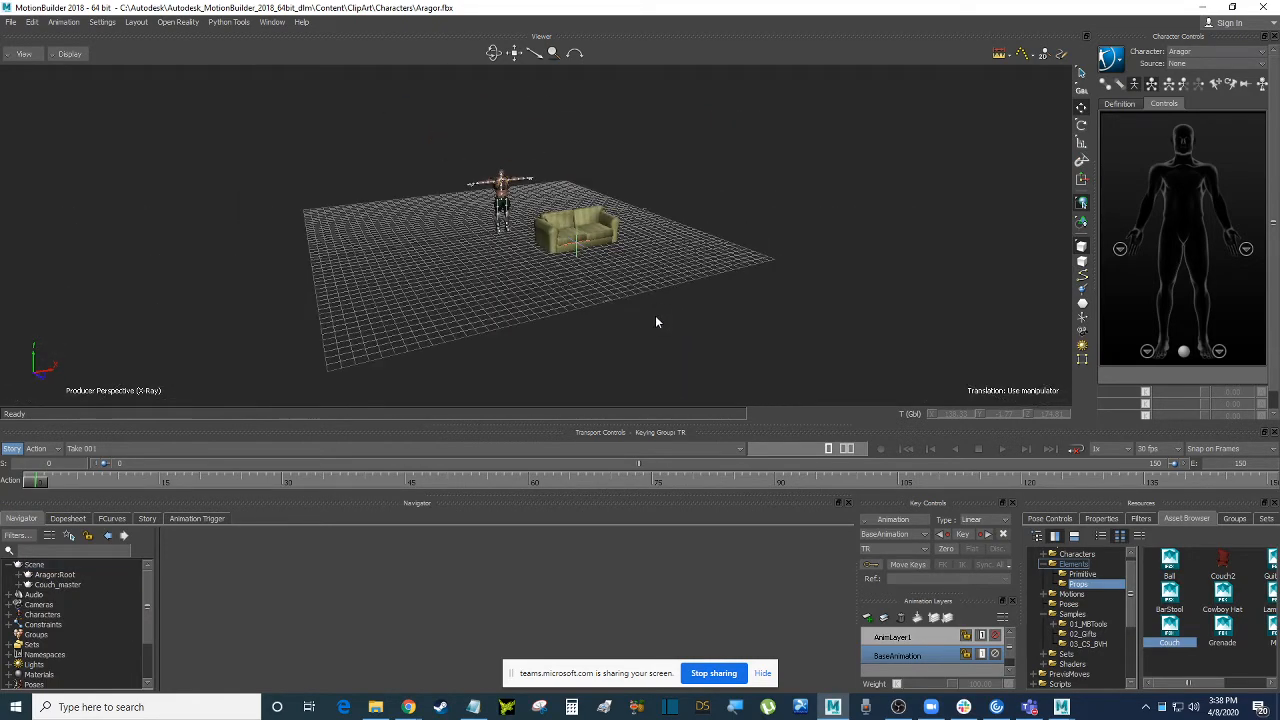
{"action": "left_click_drag", "start_coordinate": [661, 302], "coordinate": [592, 300], "text": "shift"}
{"action": "left_click", "coordinate": [565, 275]}
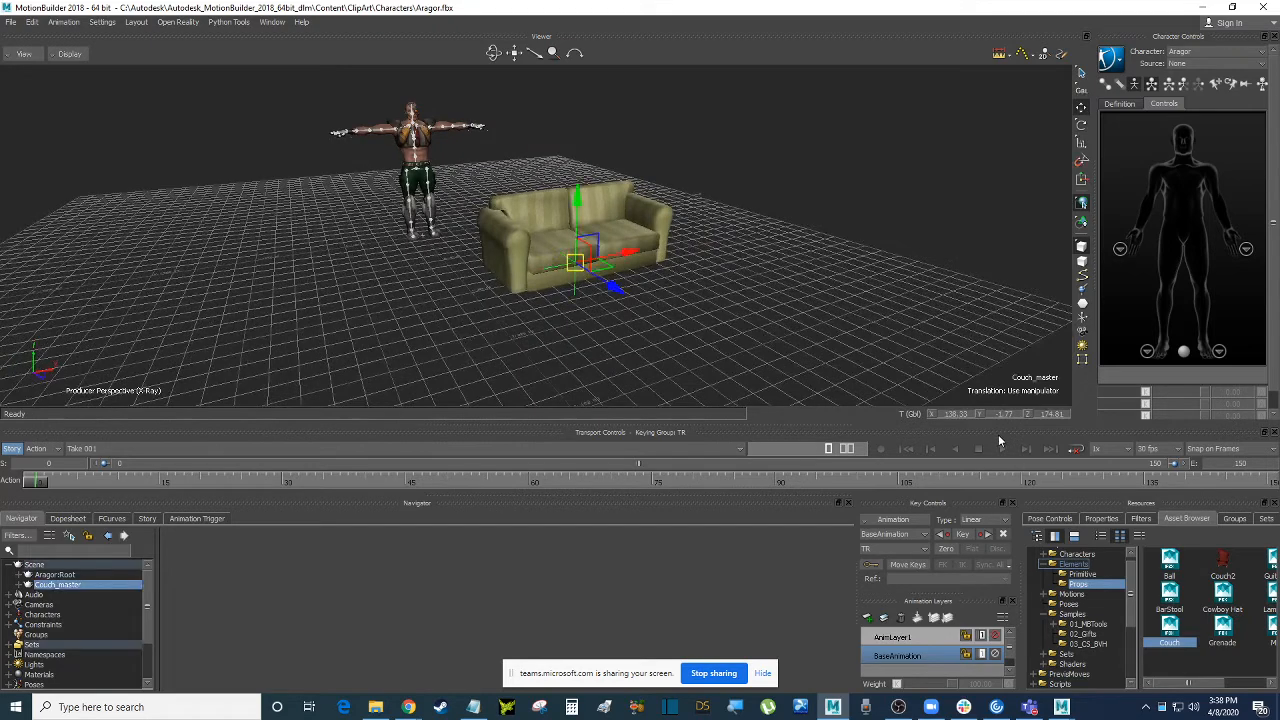
{"action": "type", "text": "0"}
{"action": "key", "text": "Return"}
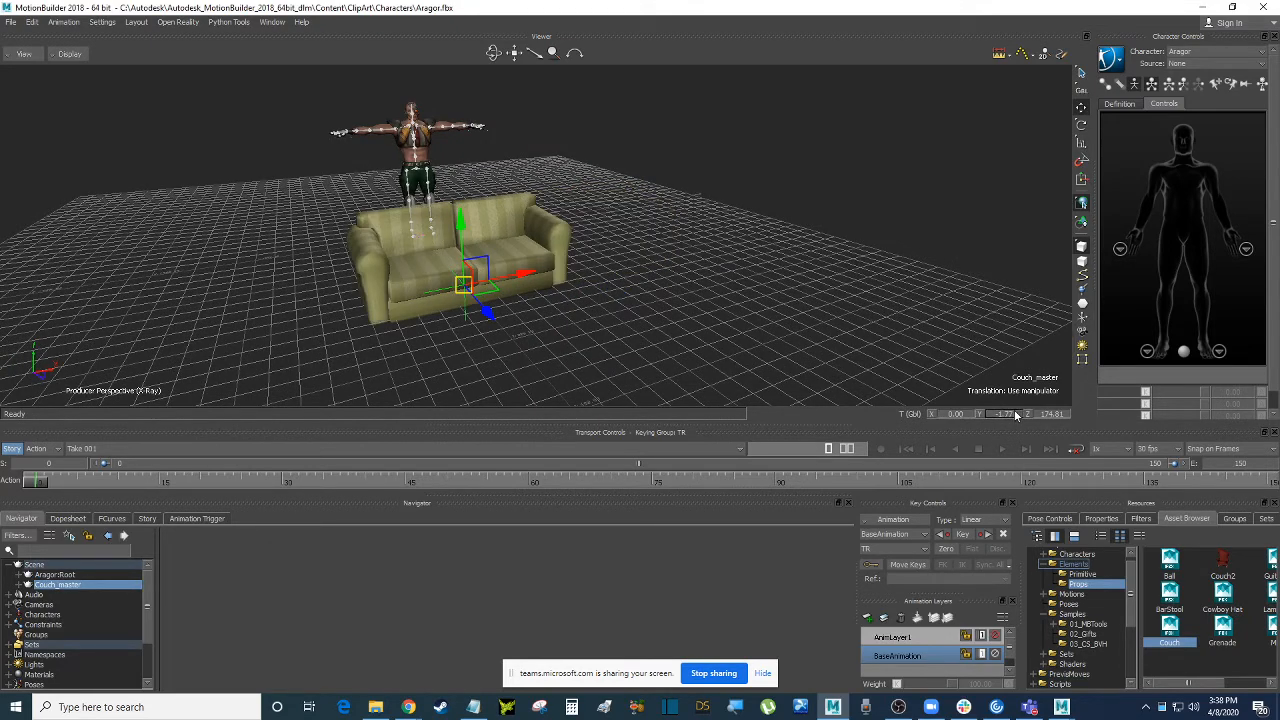
{"action": "type", "text": "0"}
{"action": "key", "text": "Return"}
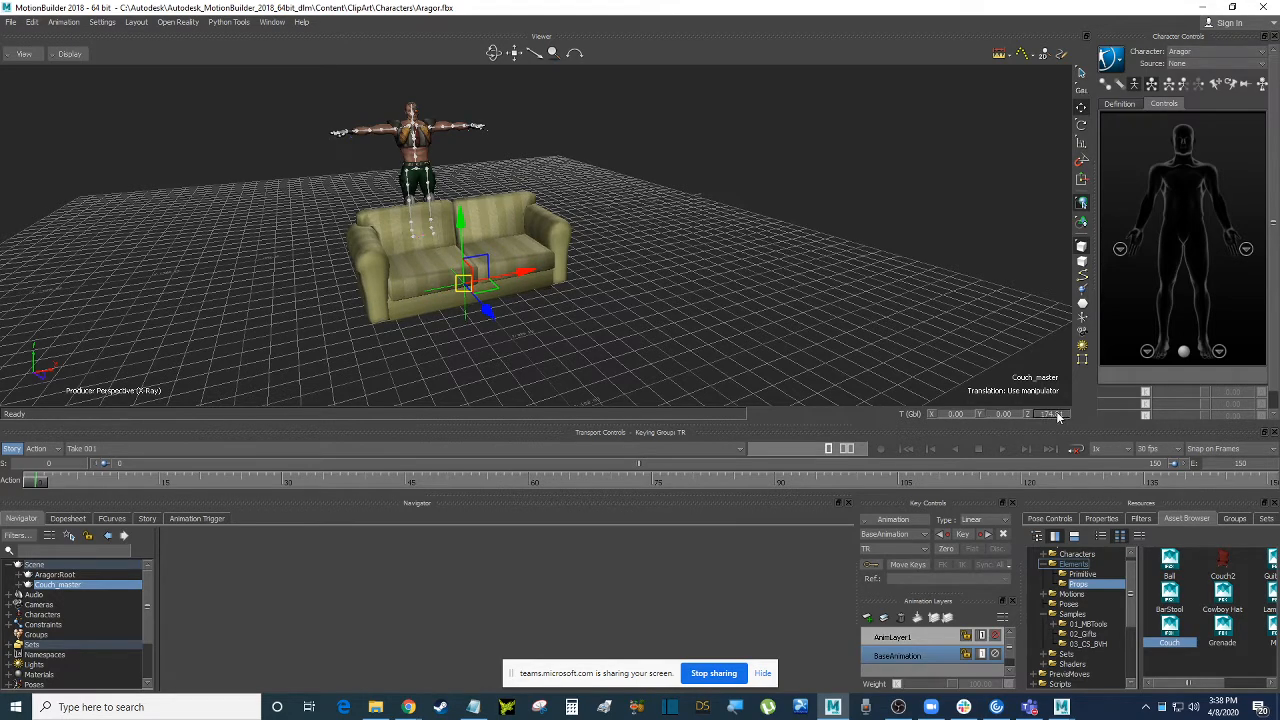
{"action": "type", "text": "0"}
{"action": "key", "text": "Return"}
Show the scene in the Schematic view and expand the node hierarchy down to the parts under Couch_master.
{"action": "scroll", "coordinate": [608, 246], "scroll_direction": "up", "scroll_amount": 5}
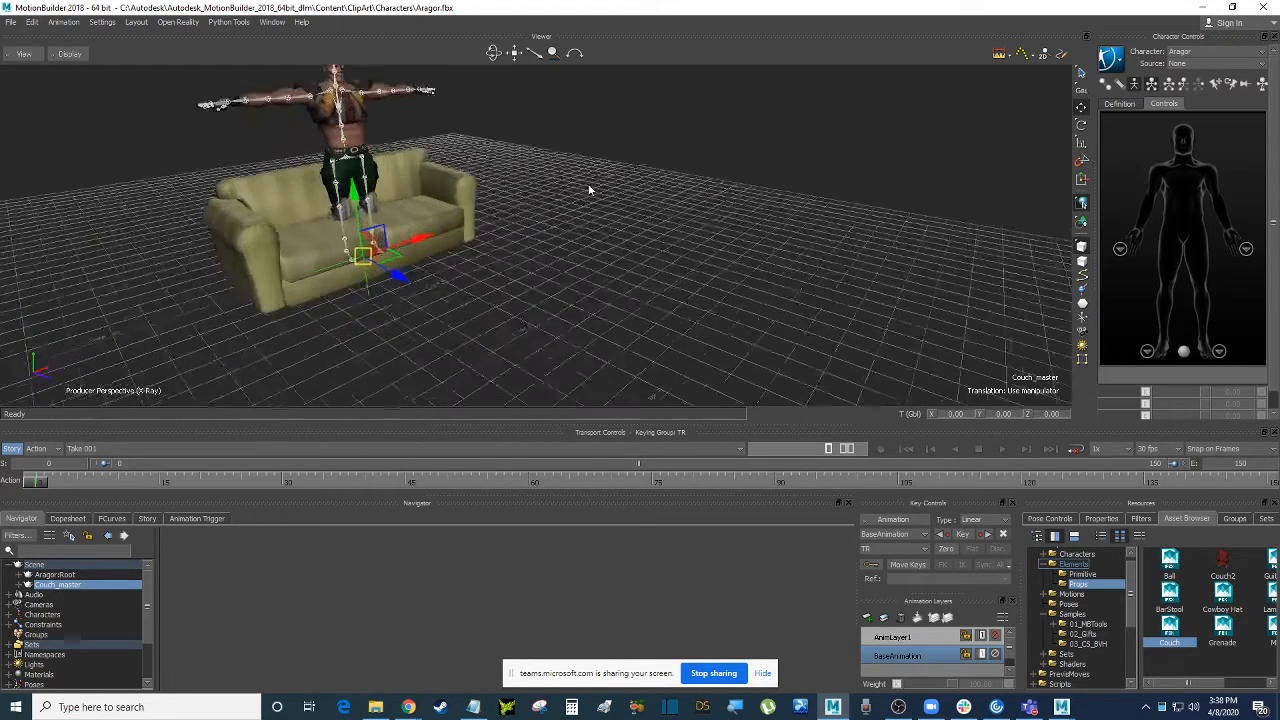
{"action": "key", "text": "ctrl+w"}
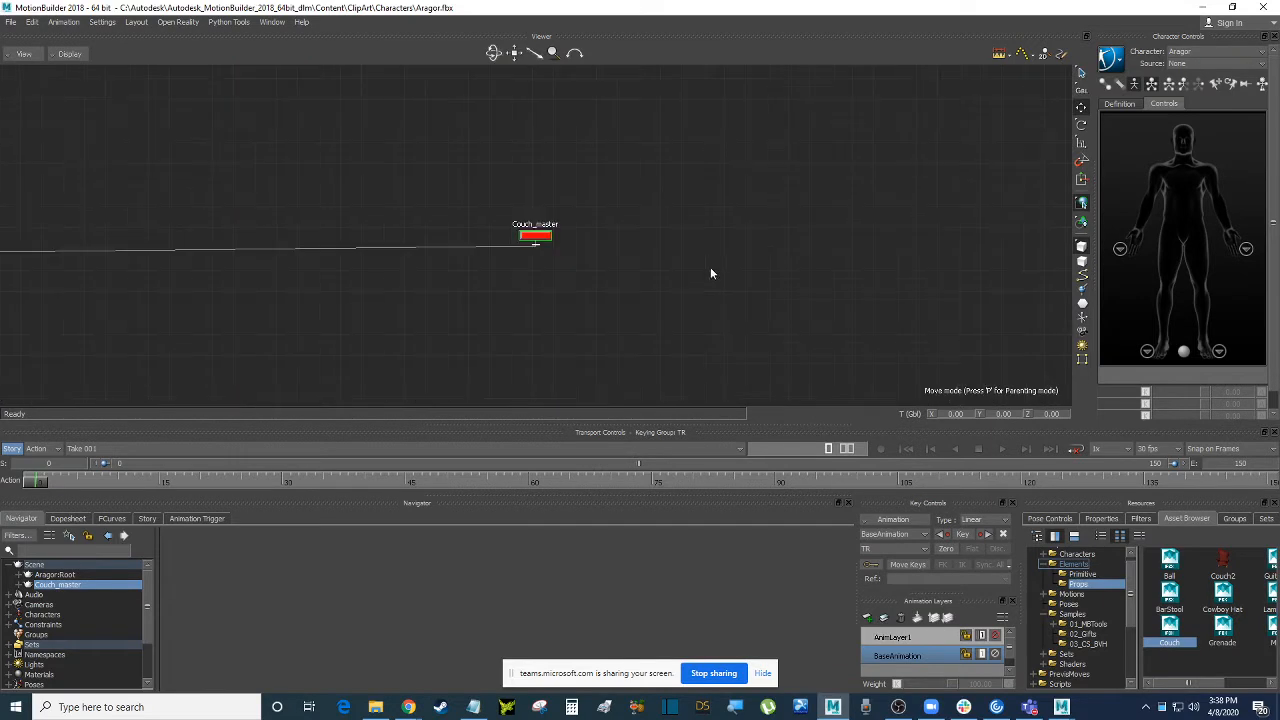
{"action": "right_click", "coordinate": [710, 205]}
{"action": "left_click", "coordinate": [770, 406]}
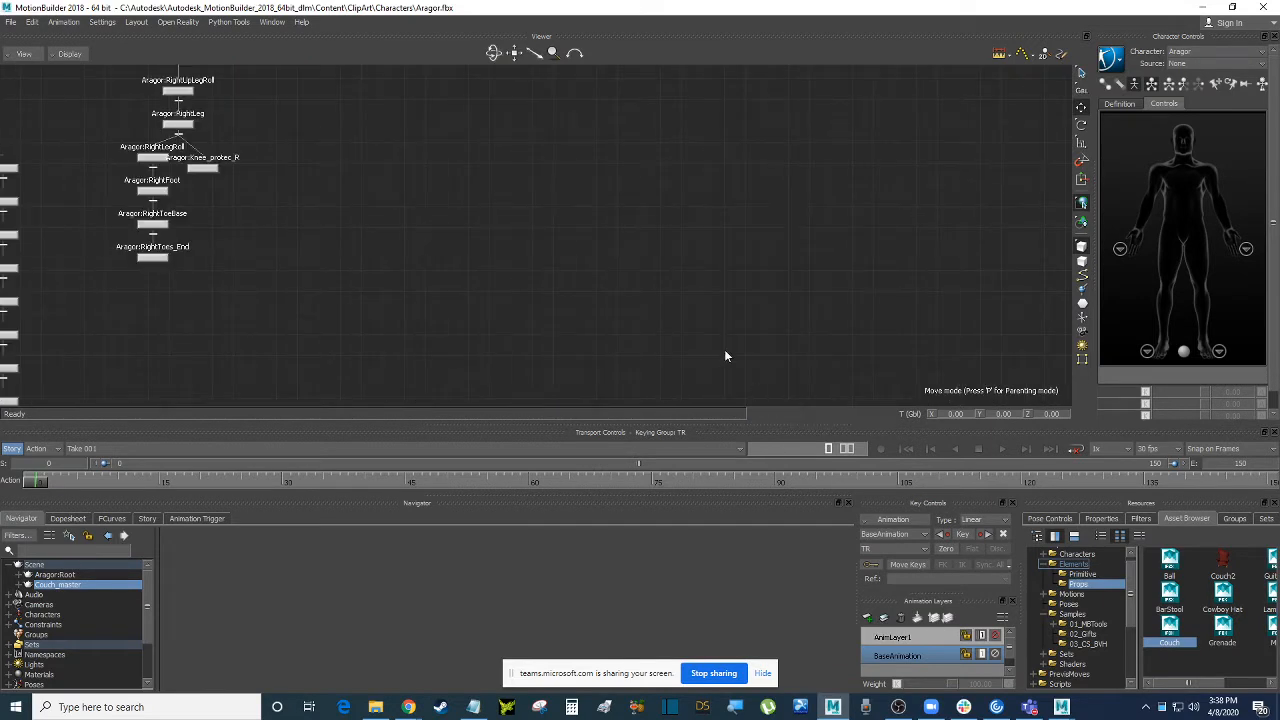
{"action": "scroll", "coordinate": [662, 213], "scroll_direction": "up", "scroll_amount": 2}
{"action": "middle_click_drag", "start_coordinate": [676, 213], "coordinate": [738, 193]}
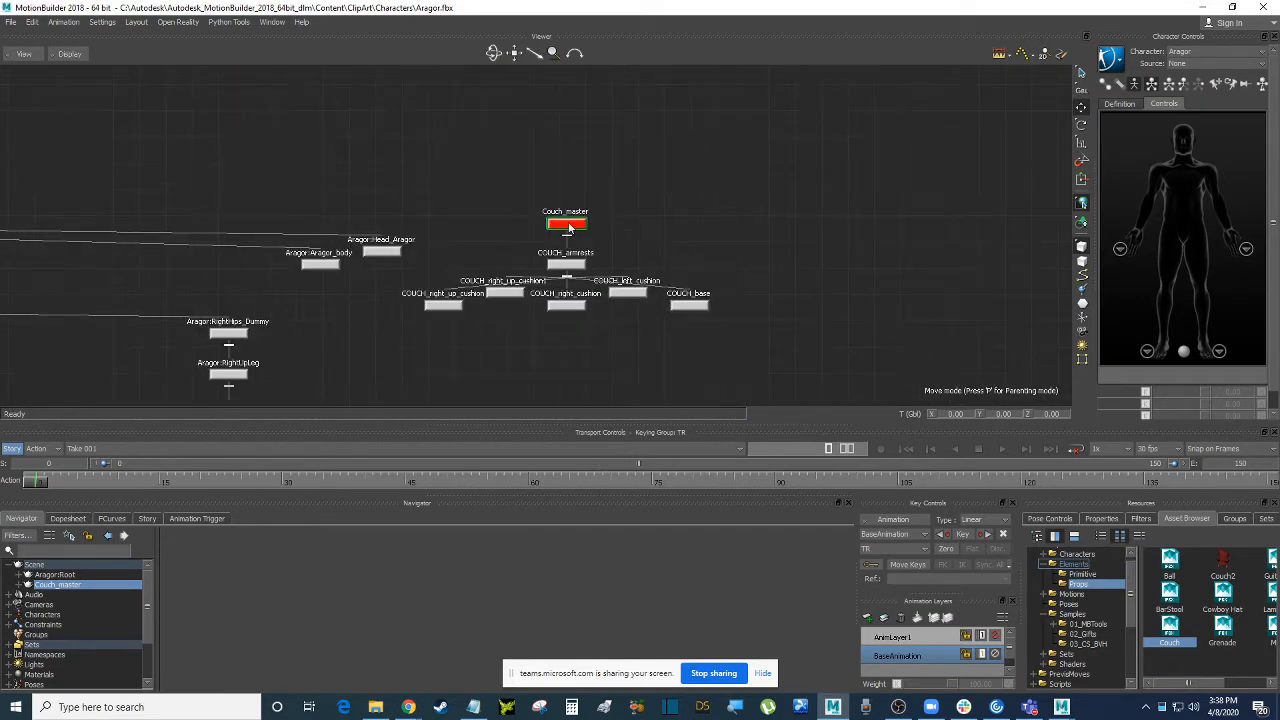
Try repositioning the Couch_master node in the schematic, and undo the change.
{"action": "left_click_drag", "start_coordinate": [572, 225], "coordinate": [557, 193]}
{"action": "middle_click_drag", "start_coordinate": [655, 227], "coordinate": [737, 223]}
{"action": "key", "text": "ctrl+z"}
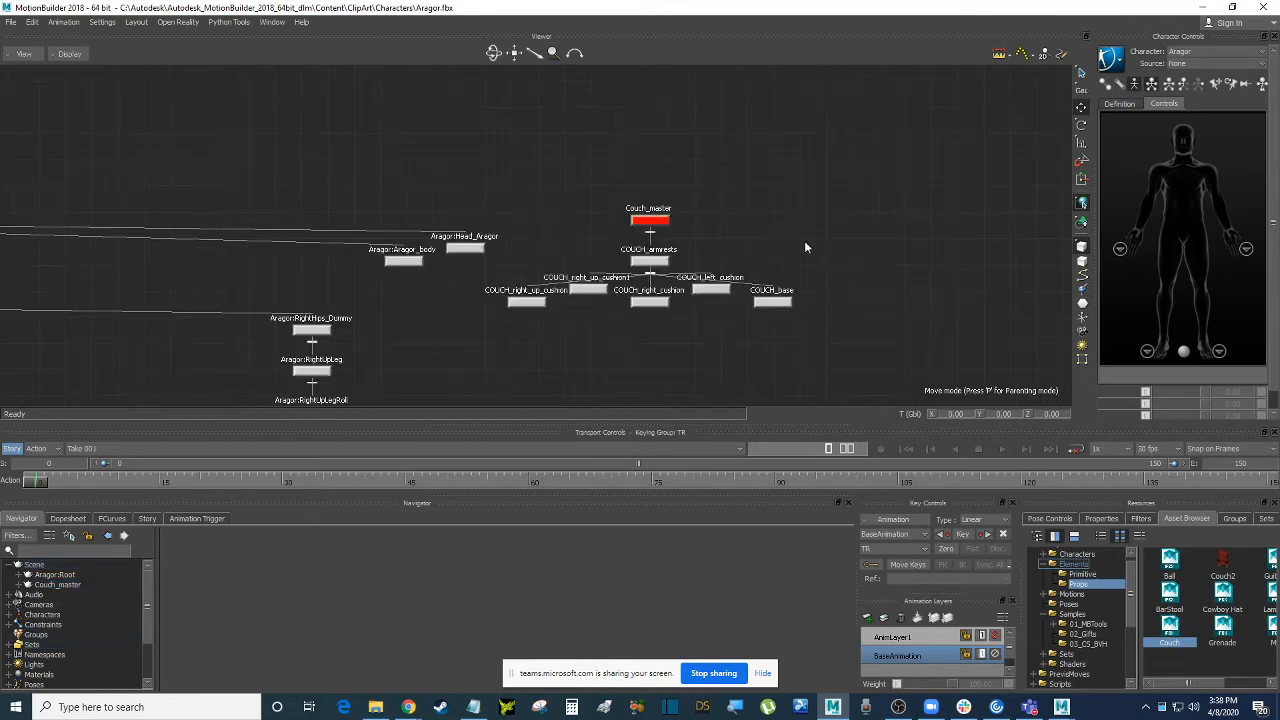
Unparent COUCH_armrests from Couch_master and delete the leftover Couch_master node.
{"action": "right_click", "coordinate": [668, 265]}
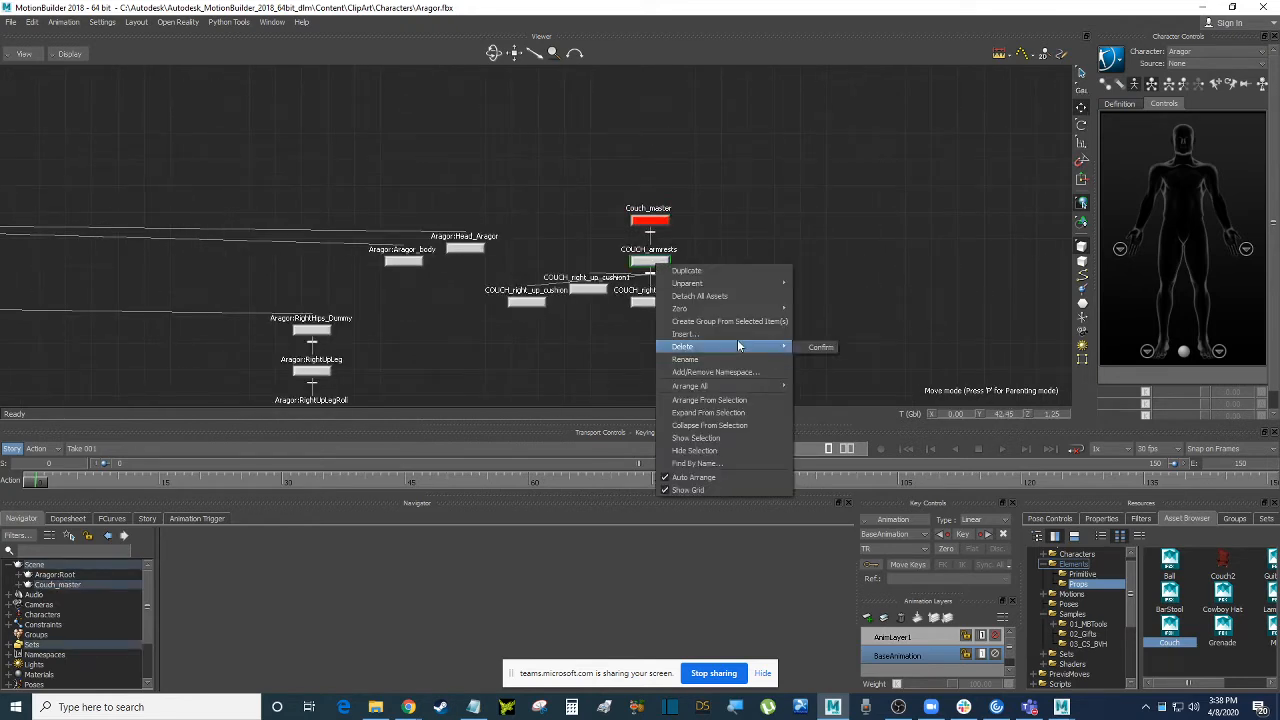
{"action": "mouse_move", "coordinate": [760, 284]}
{"action": "left_click", "coordinate": [820, 285]}
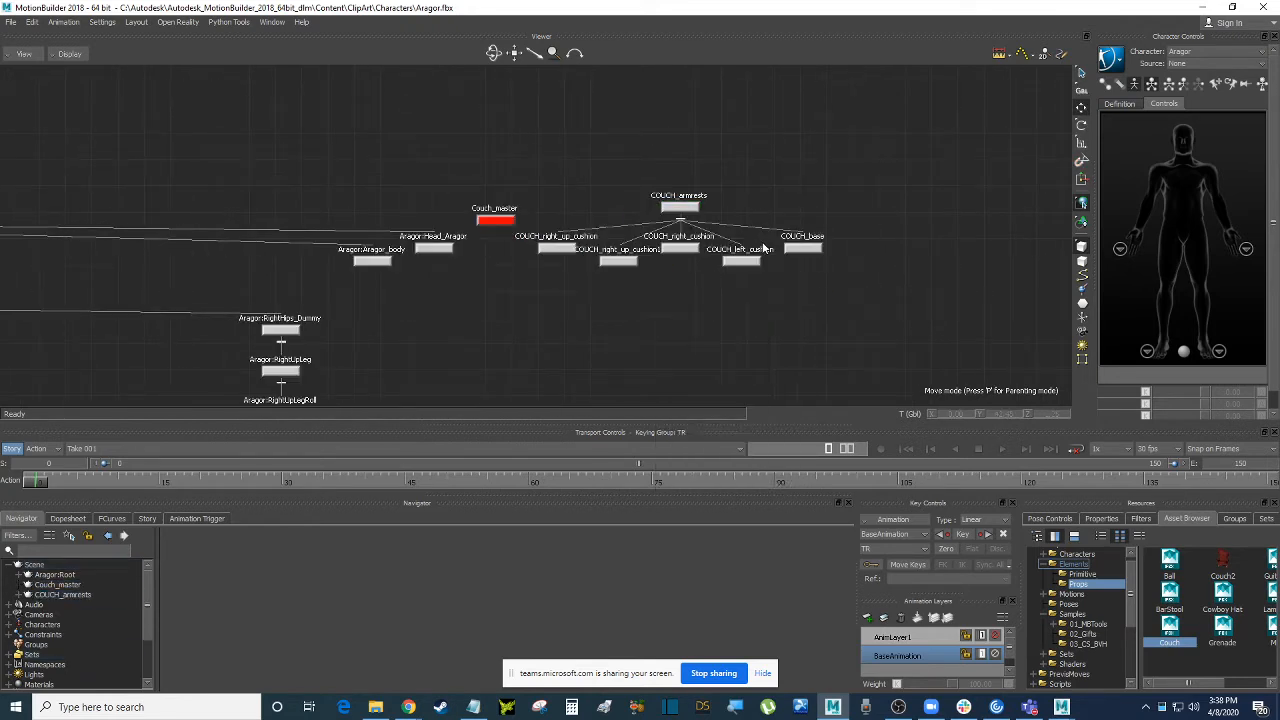
{"action": "left_click", "coordinate": [500, 220]}
{"action": "key", "text": "ctrl+w"}
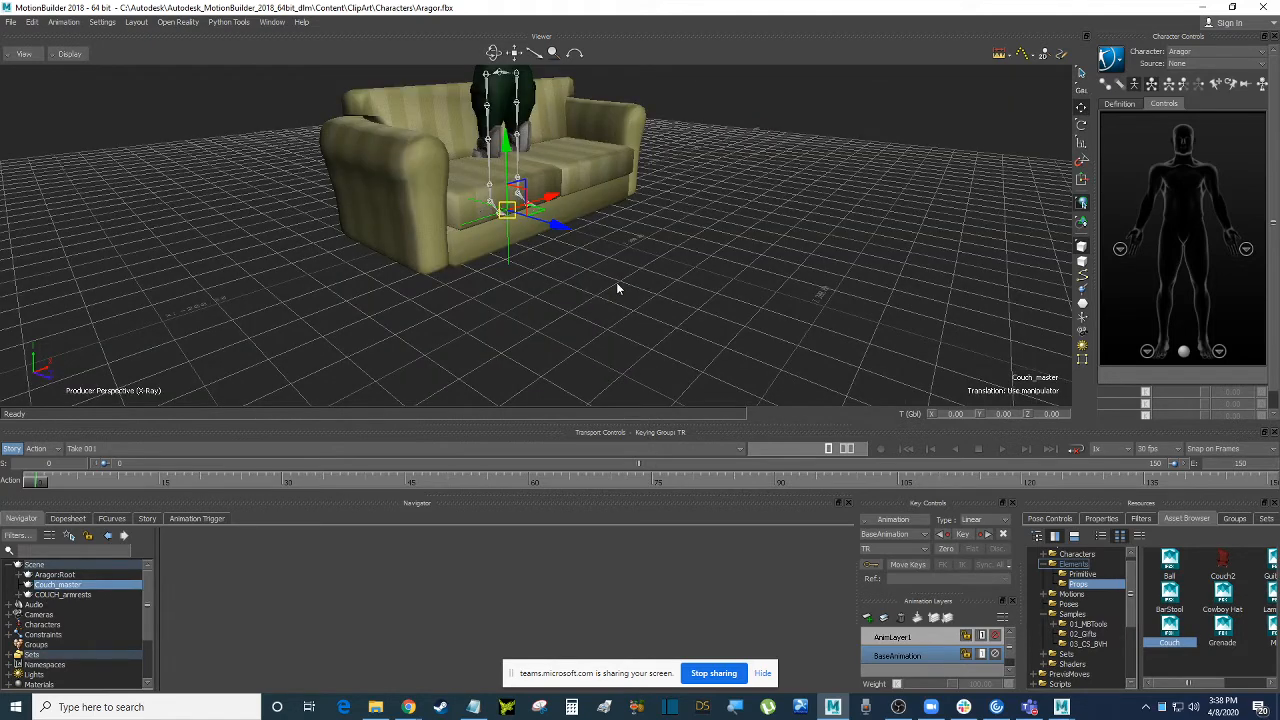
{"action": "key", "text": "Delete"}
Select the couch's base mesh and expand COUCH_armrests in the scene hierarchy to check the remaining parts.
{"action": "left_click", "coordinate": [591, 218]}
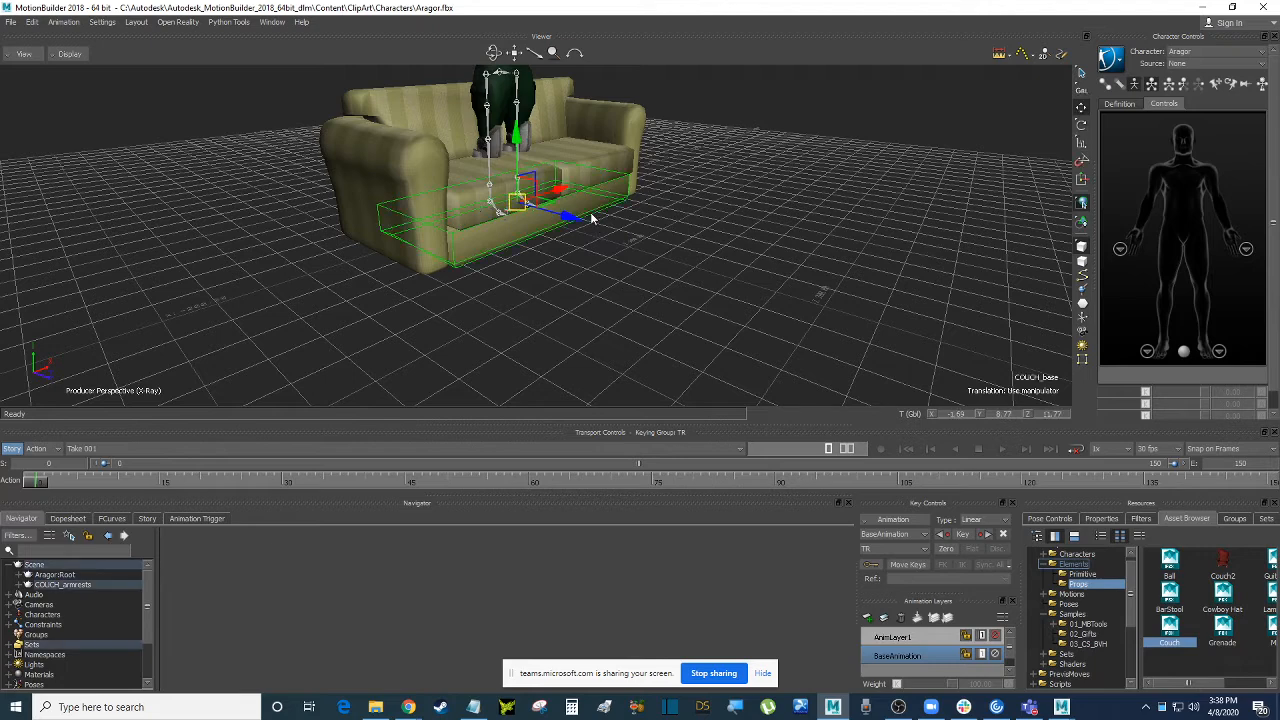
{"action": "left_click", "coordinate": [19, 585]}
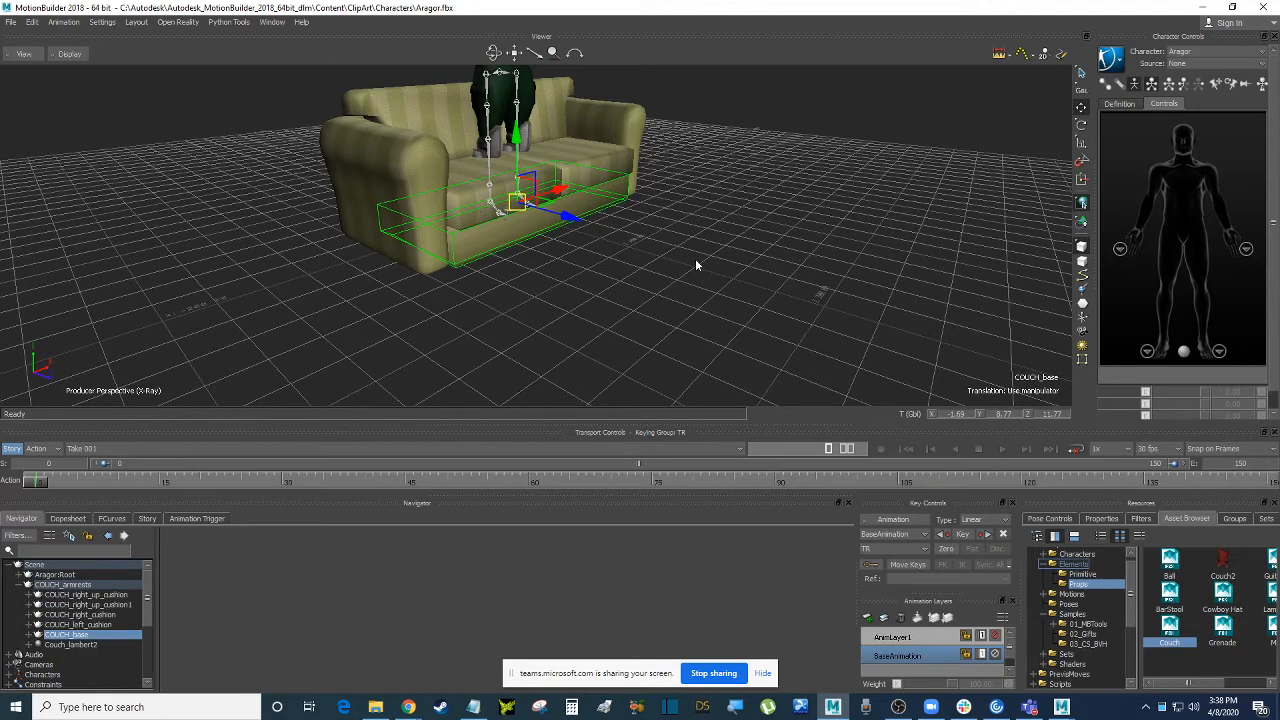
{"action": "left_click", "coordinate": [755, 257]}
Move the COUCH_armrests hierarchy away from the Aragor nodes in the Schematic view.
{"action": "key", "text": "ctrl+w"}
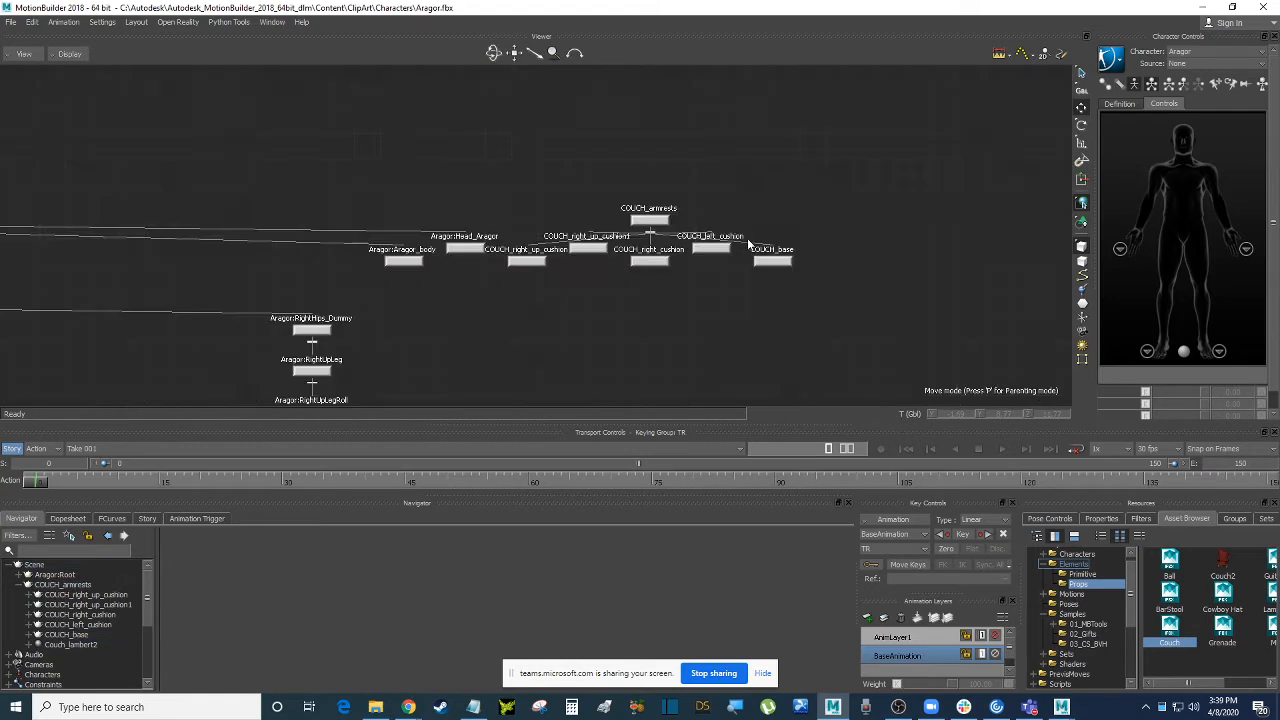
{"action": "left_click_drag", "start_coordinate": [657, 223], "coordinate": [784, 234]}
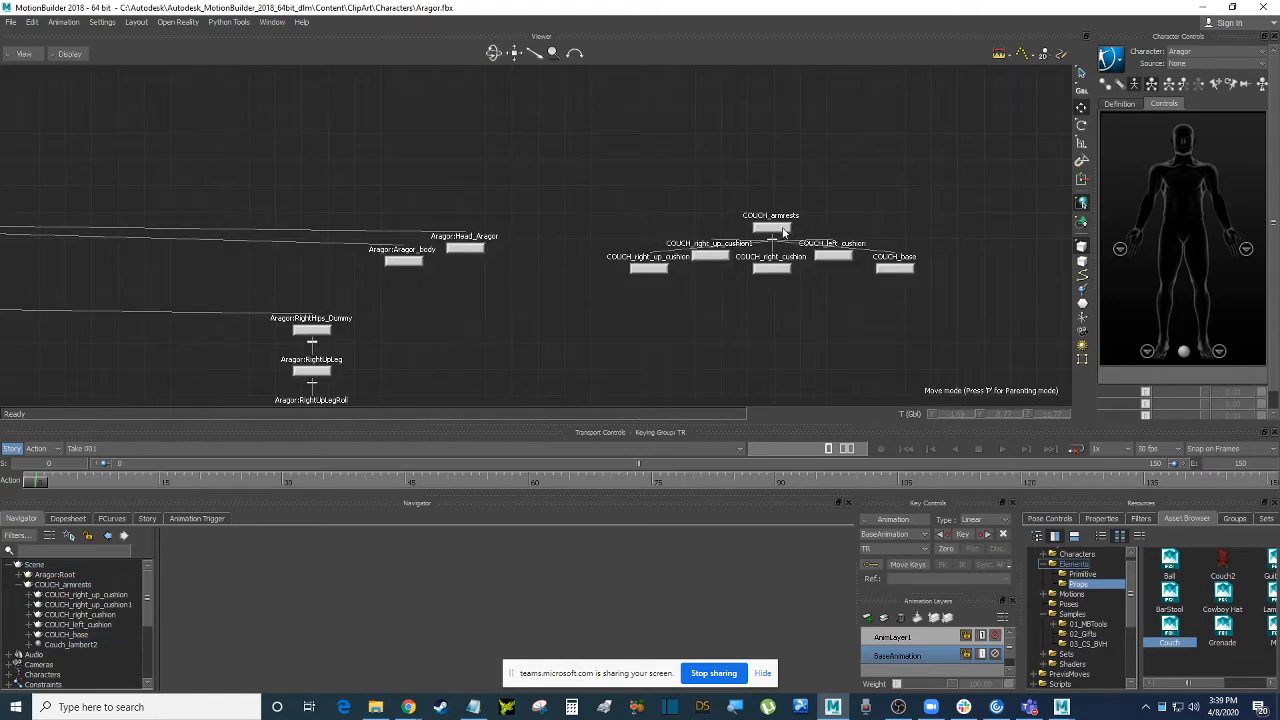
{"action": "left_click", "coordinate": [785, 231]}
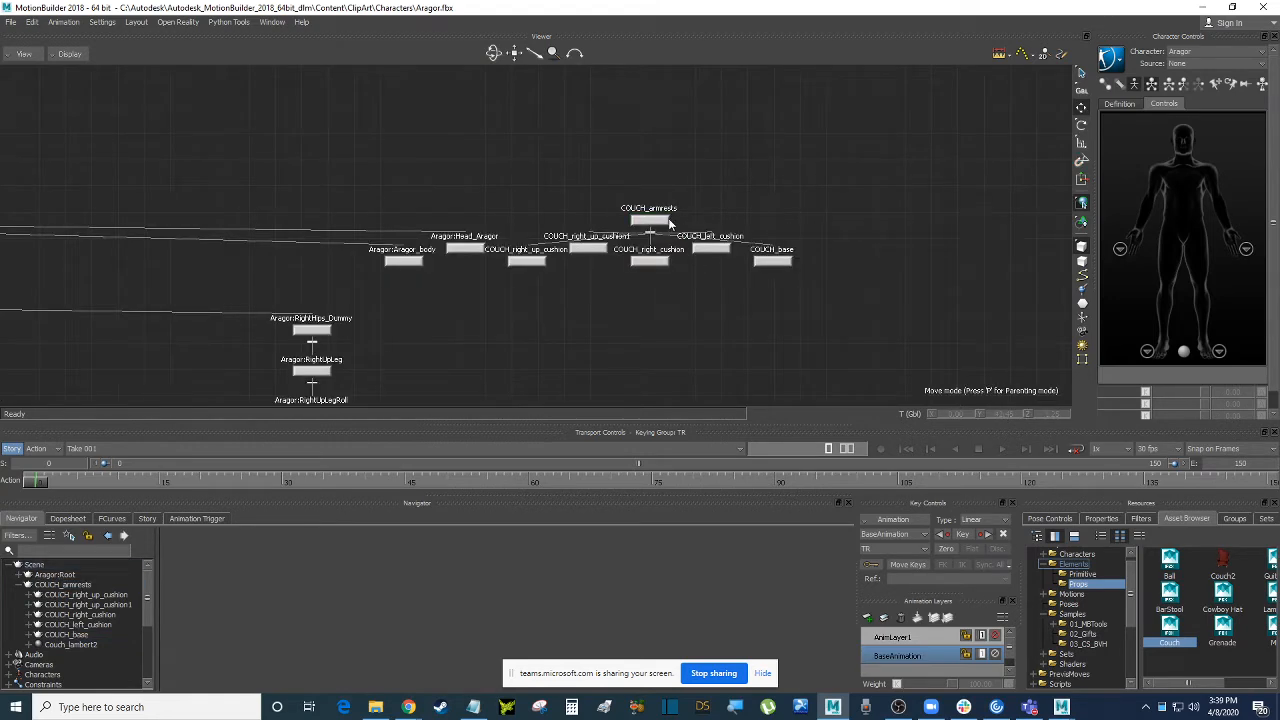
{"action": "left_click_drag", "start_coordinate": [665, 222], "coordinate": [760, 230]}
Turn off Auto Arrange in the schematic, and return to the perspective view with COUCH_armrests selected.
{"action": "right_click", "coordinate": [889, 127]}
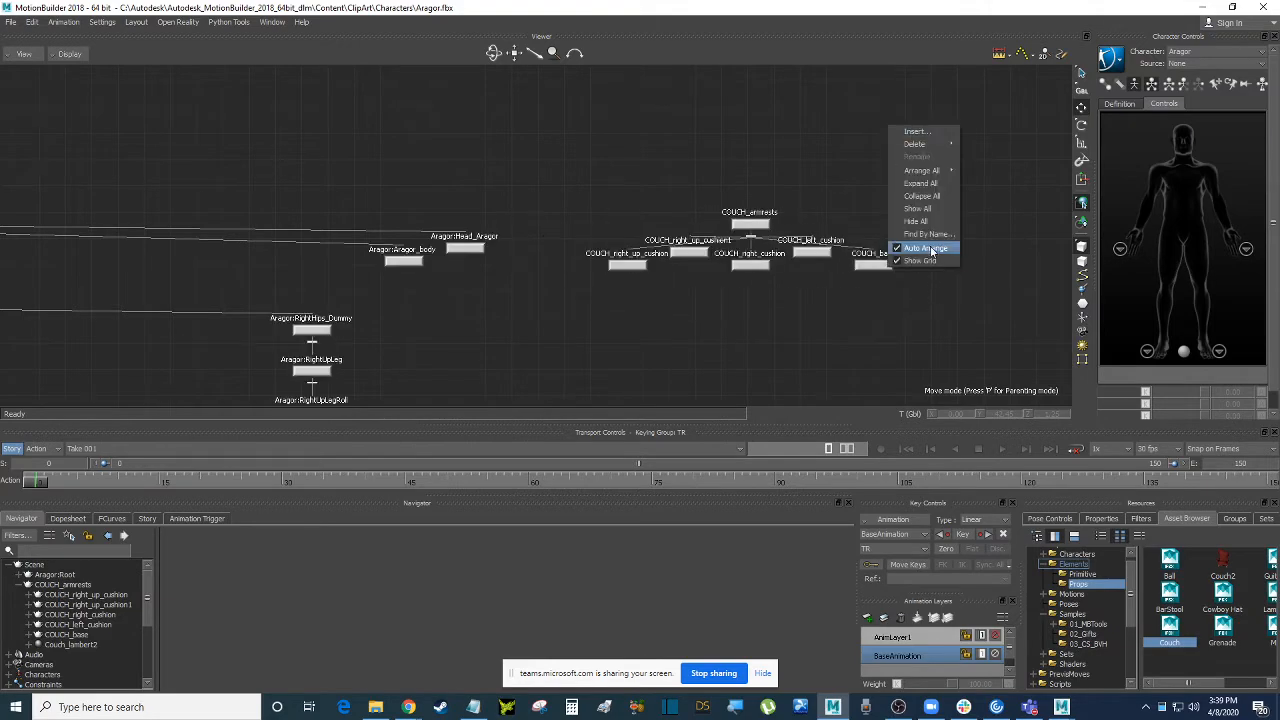
{"action": "left_click", "coordinate": [925, 248]}
{"action": "left_click", "coordinate": [750, 222]}
{"action": "key", "text": "ctrl+e"}
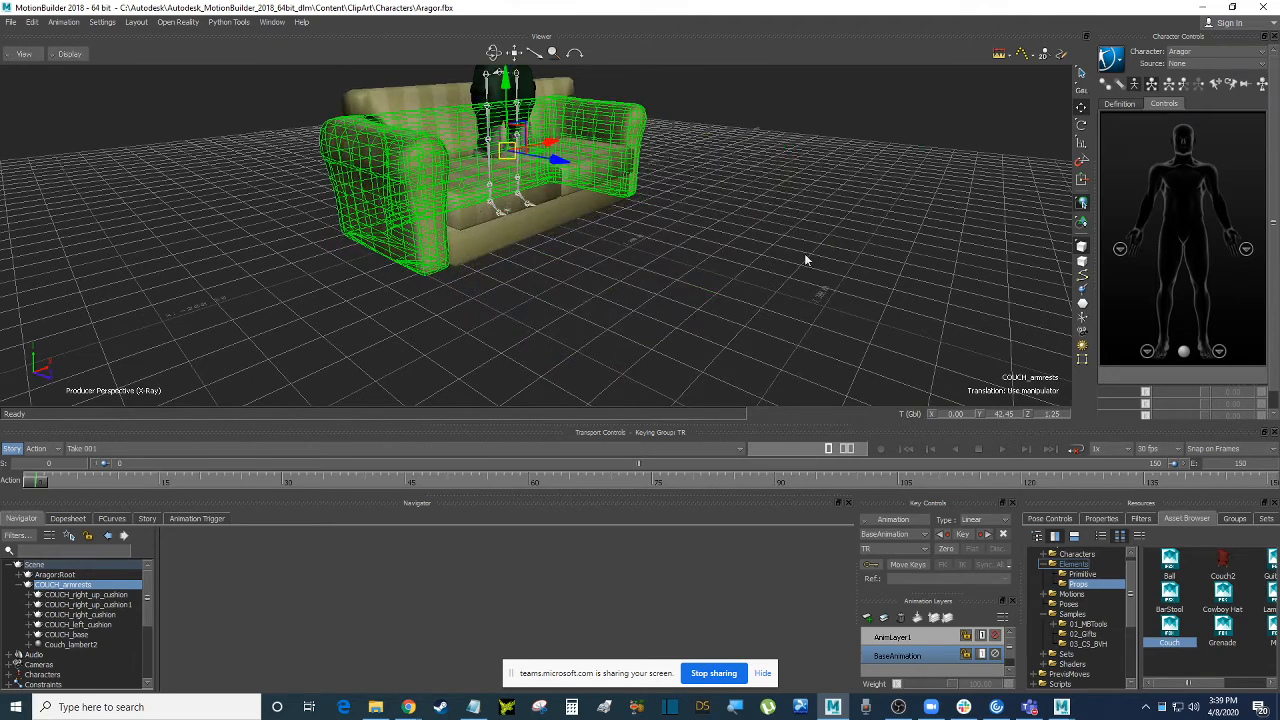
Unparent the four cushions and COUCH_base from COUCH_armrests in the Schematic view, and return to the perspective view.
{"action": "key", "text": "ctrl+w"}
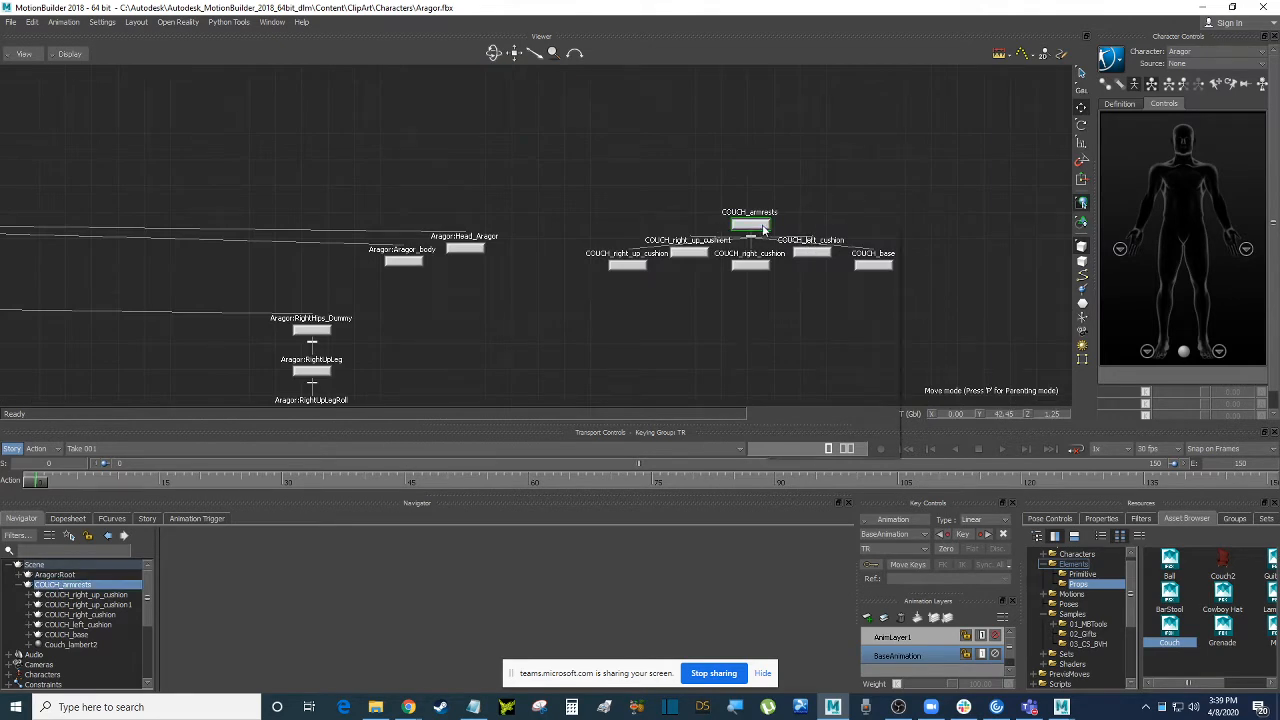
{"action": "right_click", "coordinate": [763, 231]}
{"action": "left_click", "coordinate": [825, 184]}
{"action": "left_click_drag", "start_coordinate": [588, 244], "coordinate": [931, 309]}
{"action": "right_click", "coordinate": [878, 265]}
{"action": "mouse_move", "coordinate": [948, 290]}
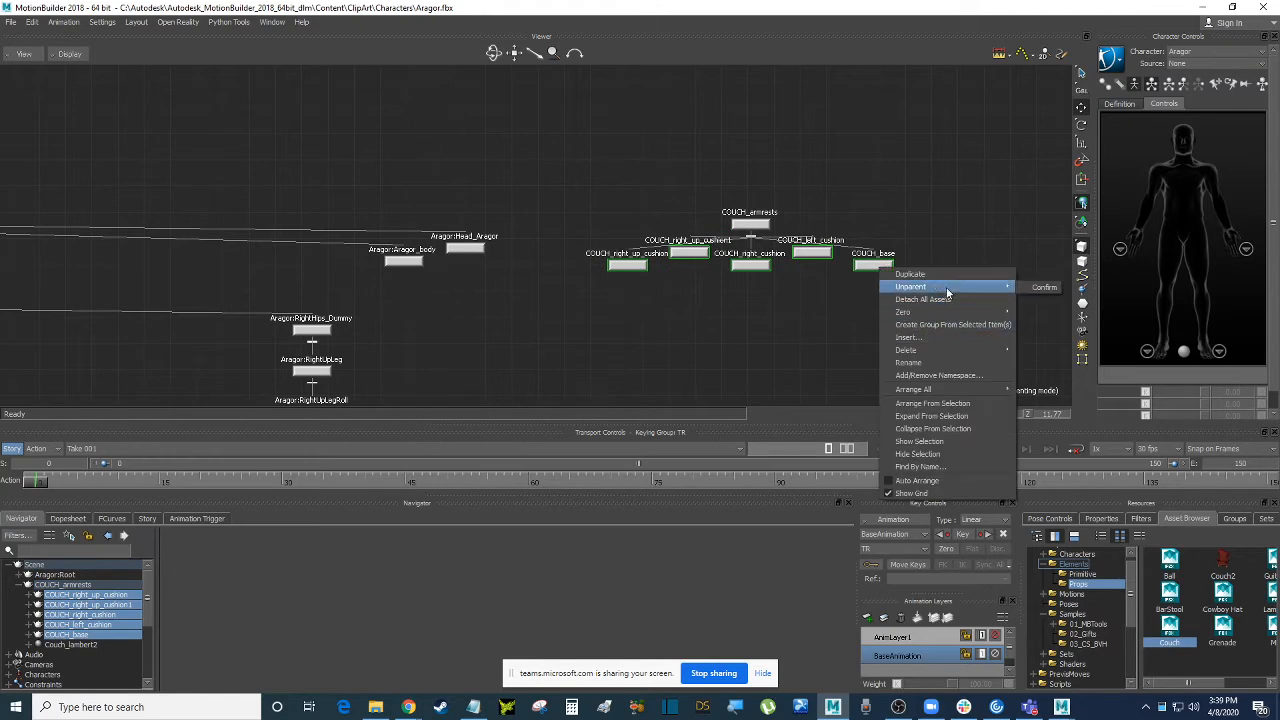
{"action": "left_click", "coordinate": [1043, 292]}
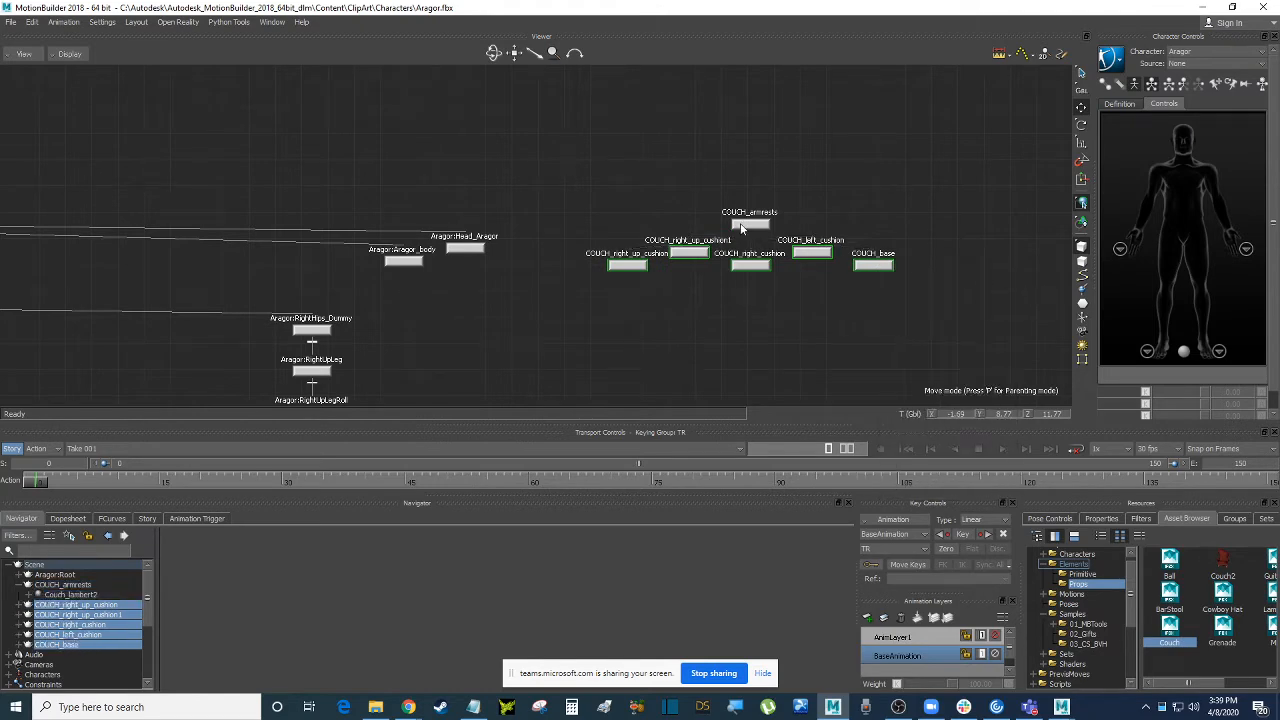
{"action": "left_click", "coordinate": [860, 203]}
{"action": "key", "text": "ctrl+e"}
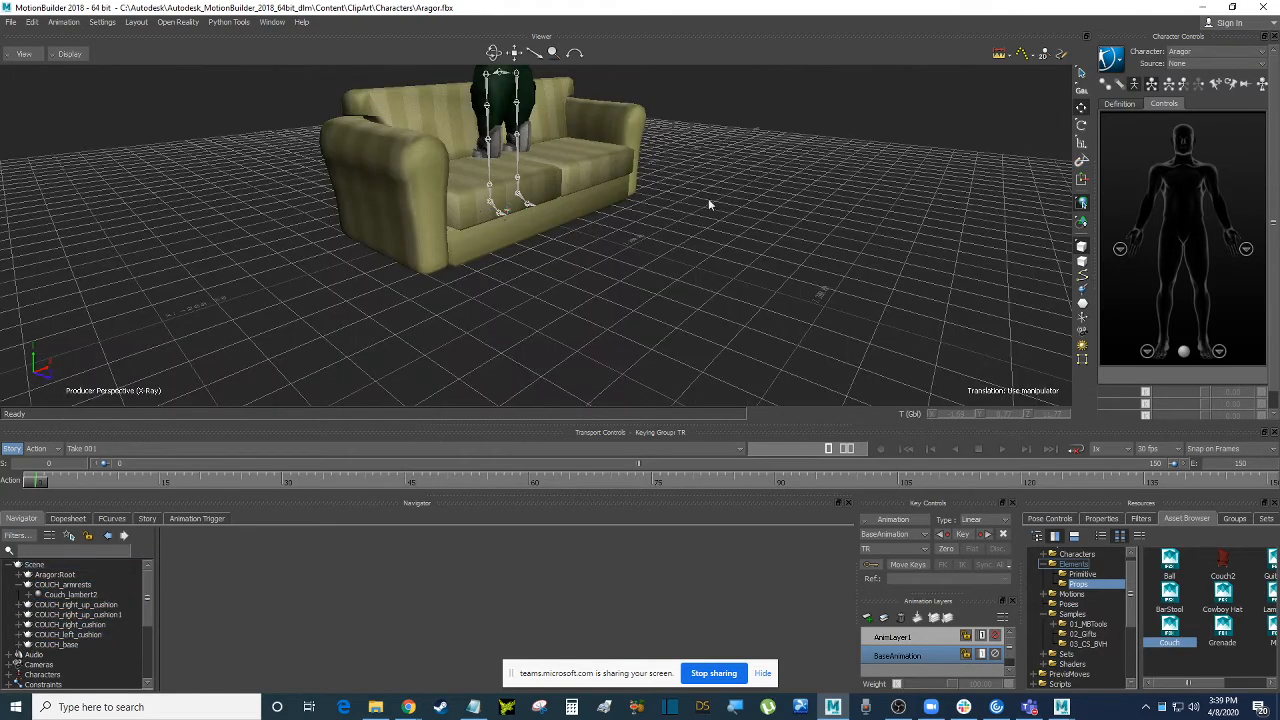
Test-move COUCH_armrests away from the cushions and base in the perspective view, and undo the move.
{"action": "left_click", "coordinate": [587, 200]}
{"action": "key", "text": "ctrl+w"}
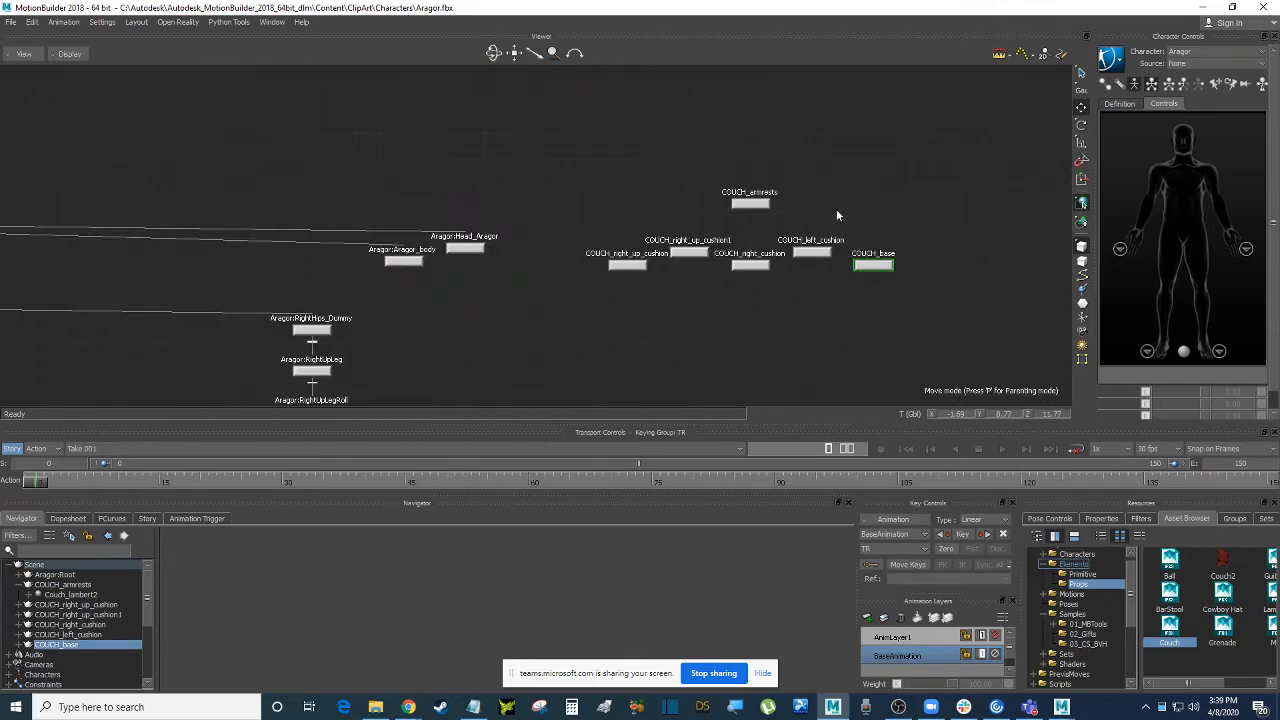
{"action": "left_click", "coordinate": [762, 203]}
{"action": "key", "text": "ctrl+e"}
{"action": "left_click_drag", "start_coordinate": [558, 165], "coordinate": [985, 264]}
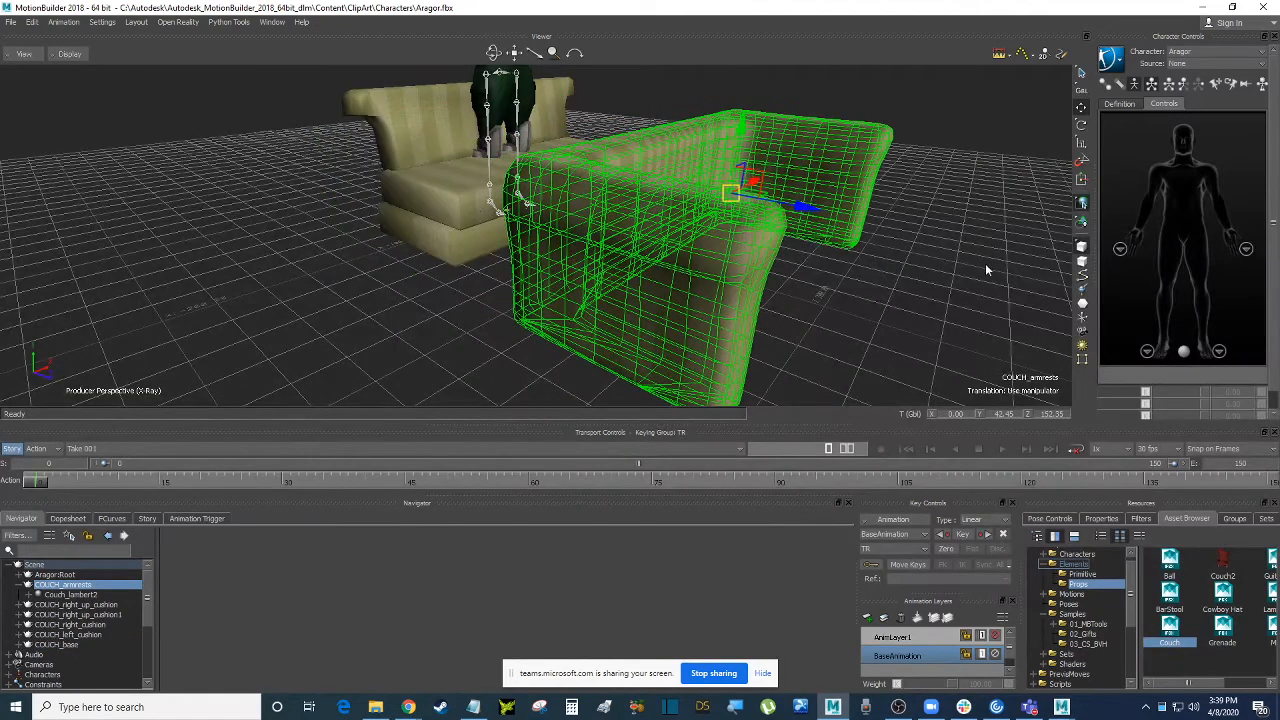
{"action": "key", "text": "ctrl+z"}
{"action": "left_click_drag", "start_coordinate": [846, 242], "coordinate": [840, 229], "text": "ctrl+shift"}
Move the COUCH_right_cushion node slightly lower in the Schematic view, and collapse COUCH_armrests in the scene hierarchy.
{"action": "key", "text": "ctrl+w"}
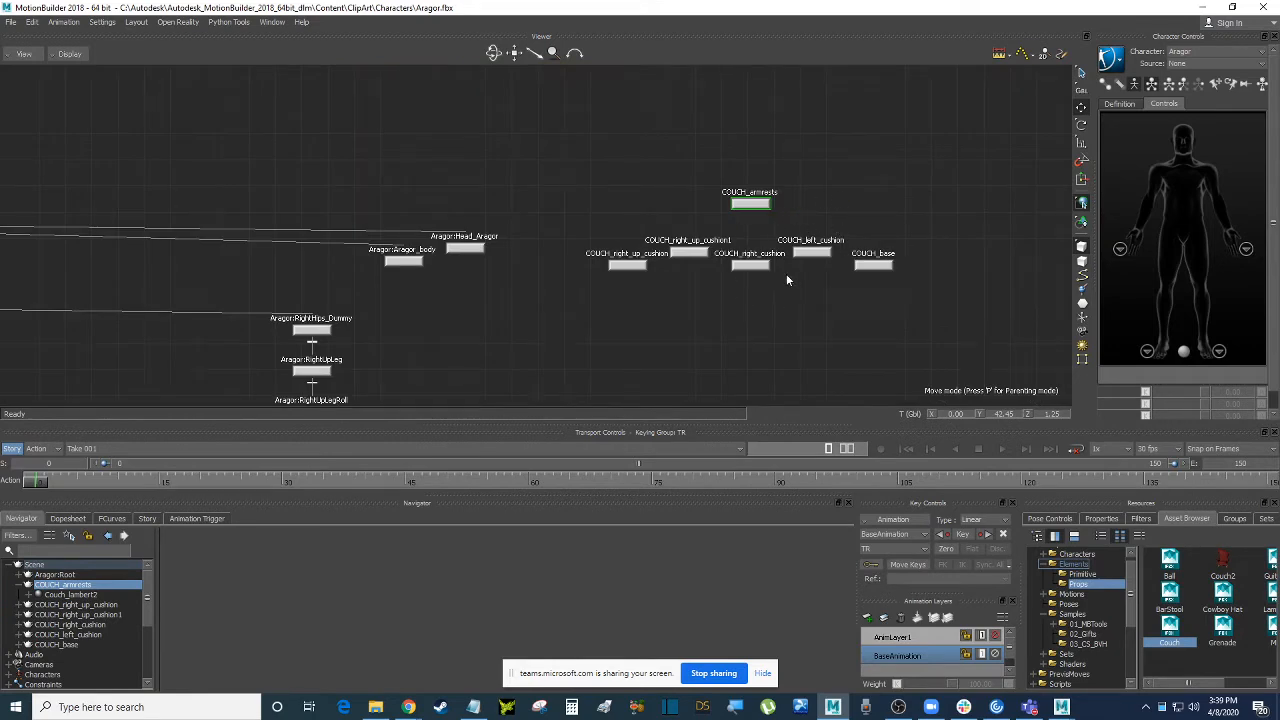
{"action": "left_click_drag", "start_coordinate": [758, 266], "coordinate": [758, 286]}
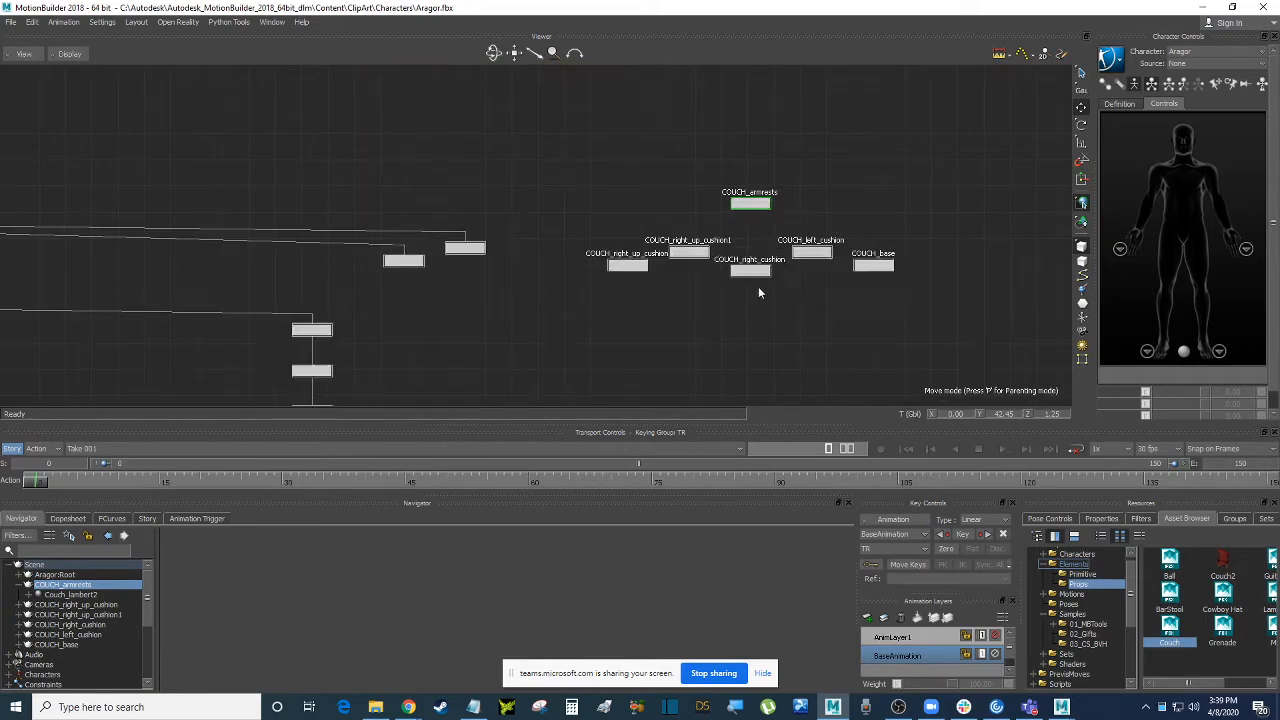
{"action": "left_click", "coordinate": [18, 585]}
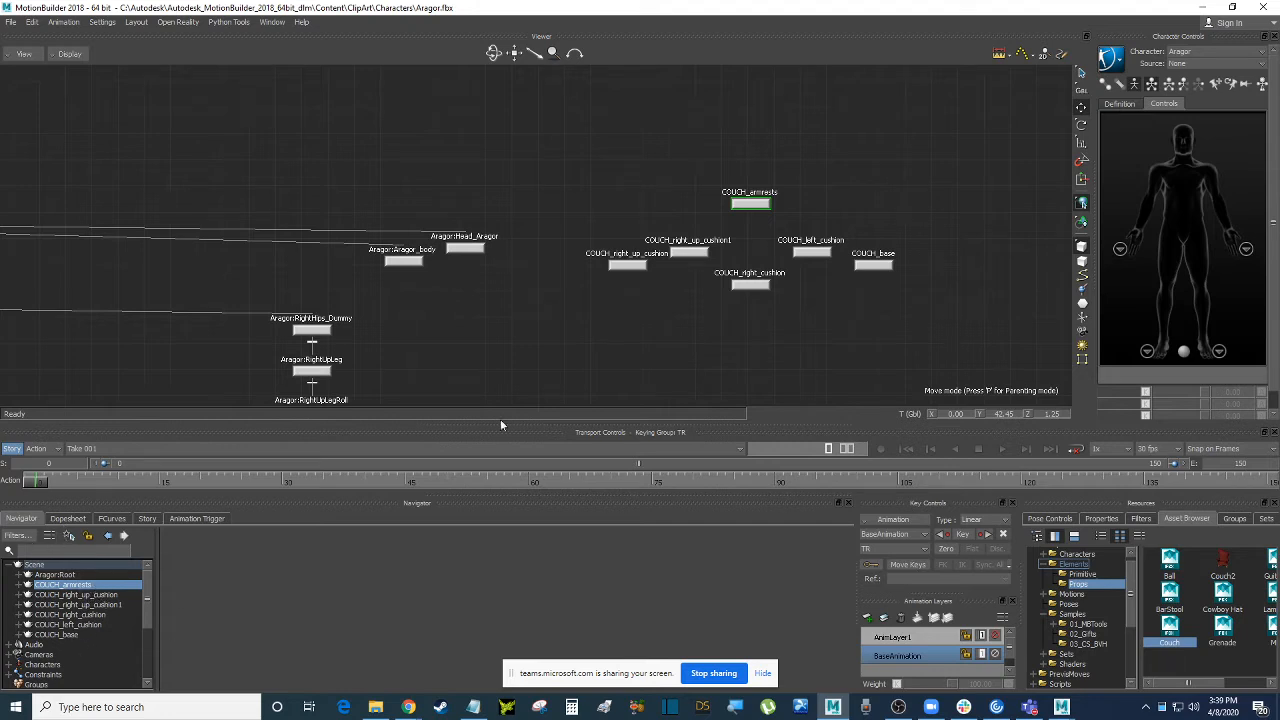
{"action": "left_click", "coordinate": [860, 191]}
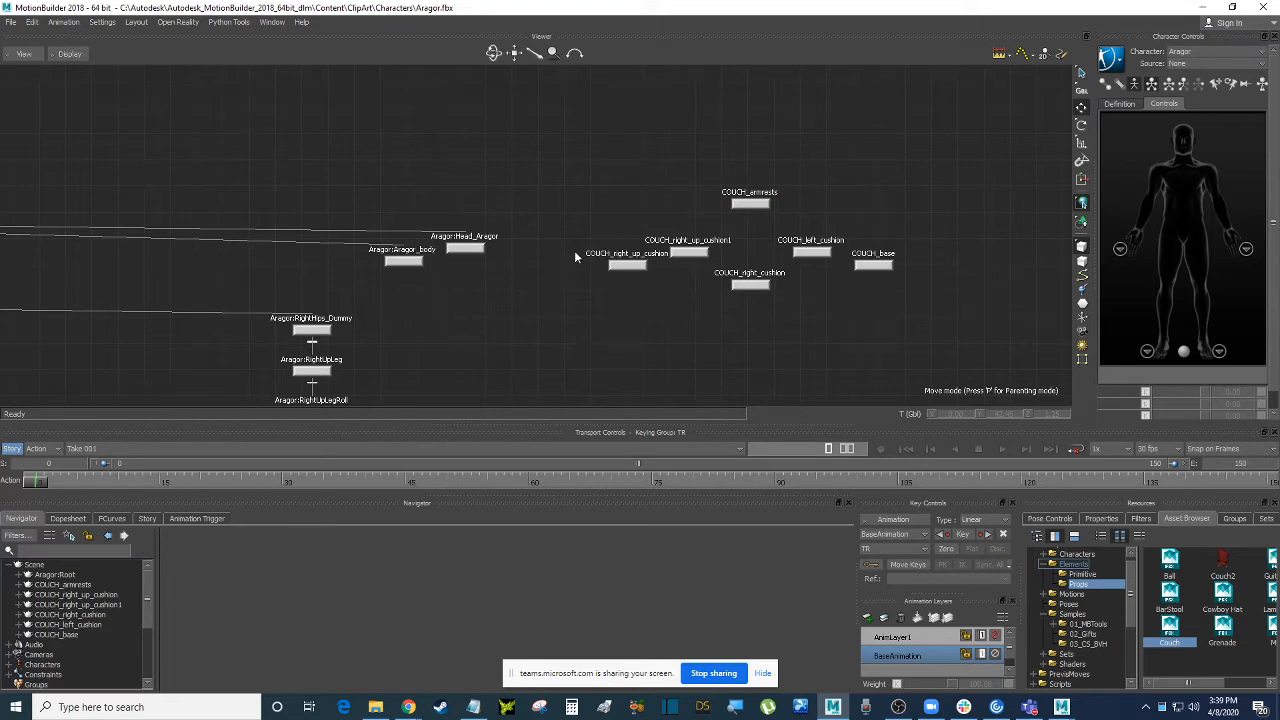
{"action": "left_click_drag", "start_coordinate": [580, 230], "coordinate": [966, 327]}
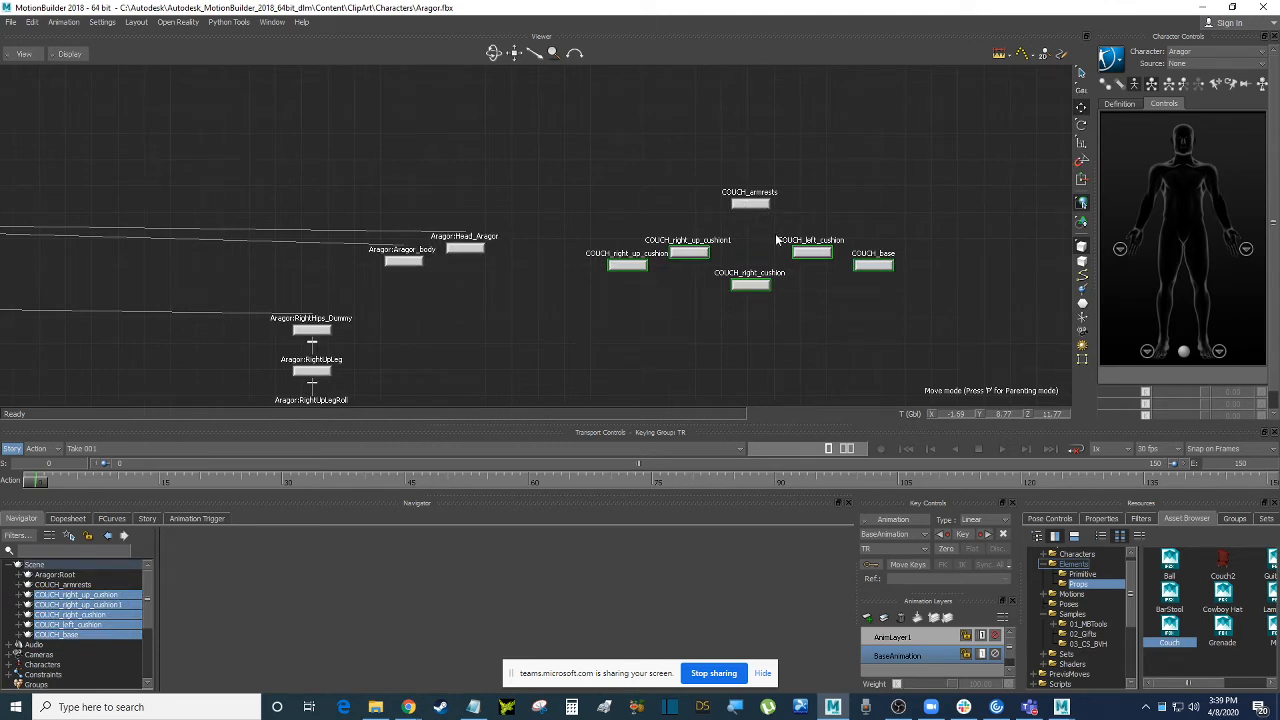
{"action": "left_click", "coordinate": [638, 207]}
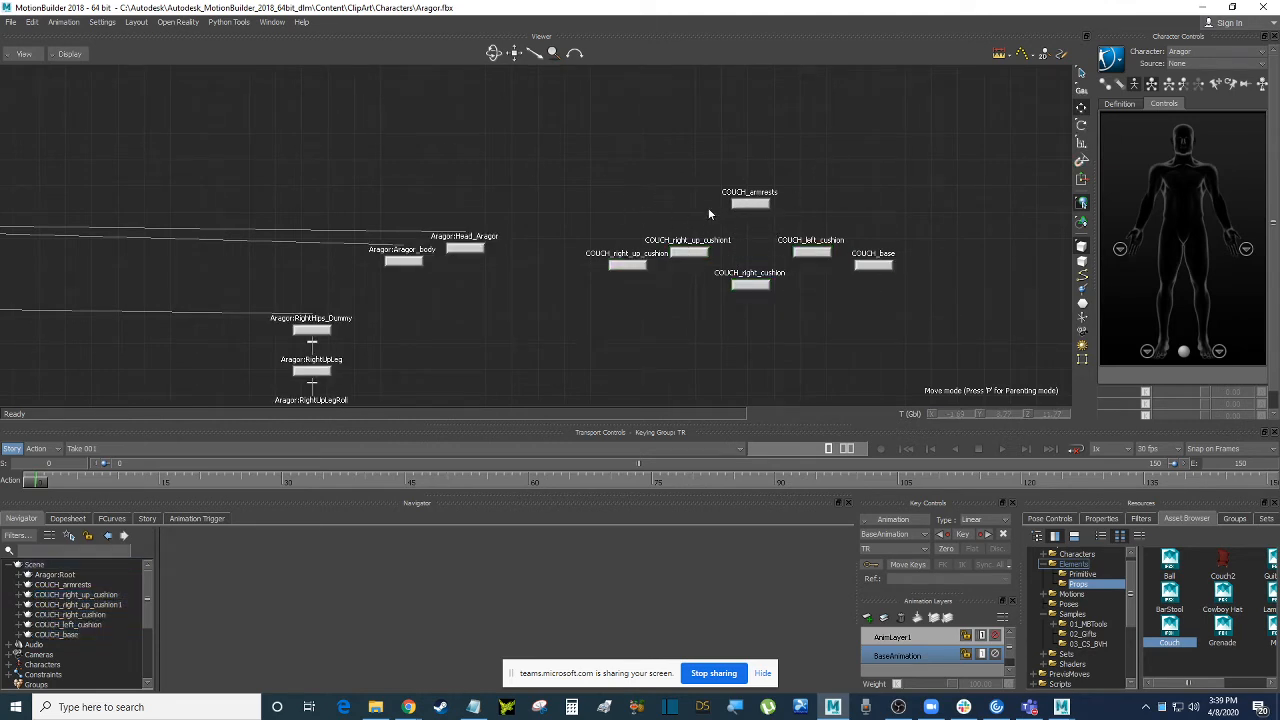
{"action": "left_click_drag", "start_coordinate": [578, 222], "coordinate": [940, 320]}
{"action": "left_click", "coordinate": [540, 160]}
{"action": "key", "text": "ctrl+e"}
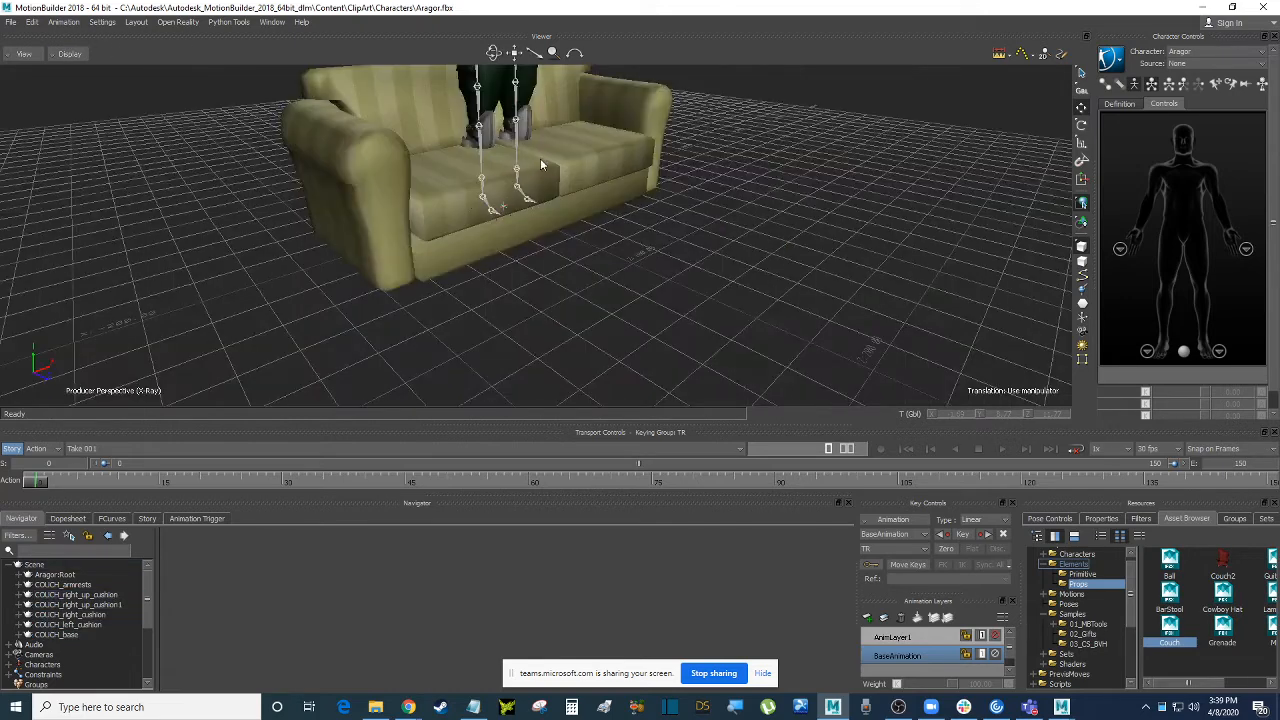
{"action": "left_click", "coordinate": [24, 54]}
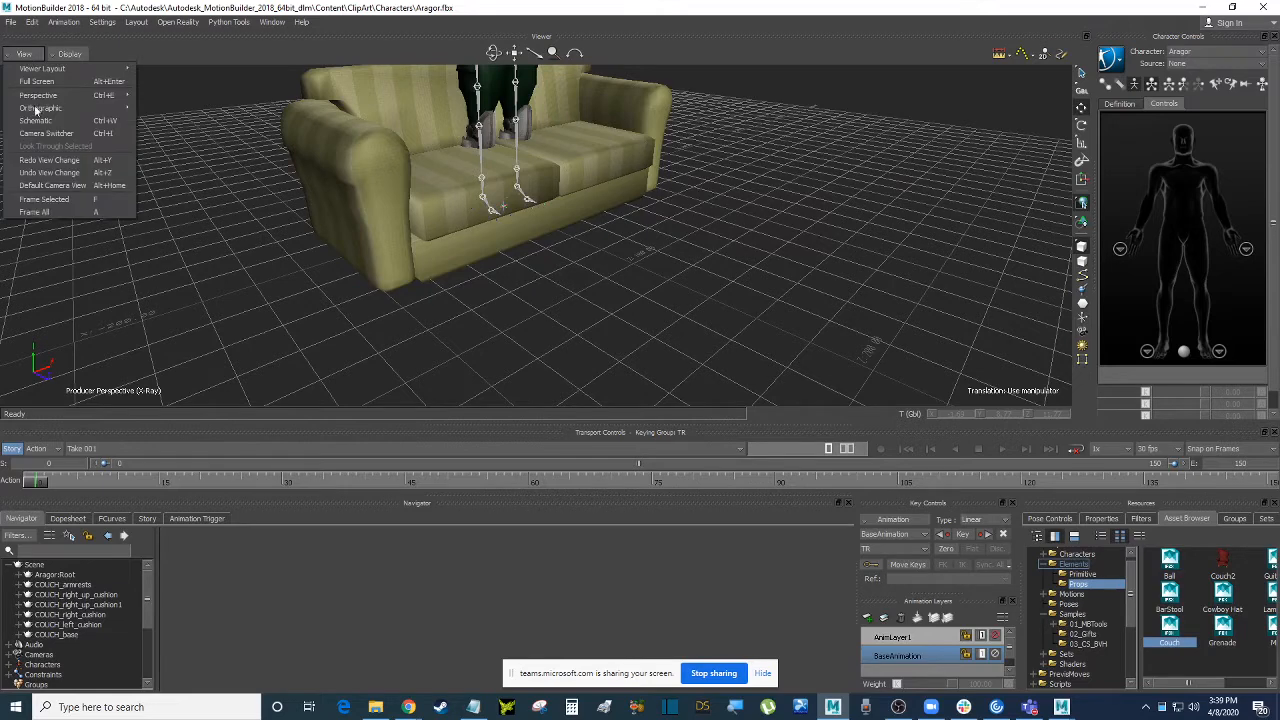
{"action": "left_click", "coordinate": [40, 120]}
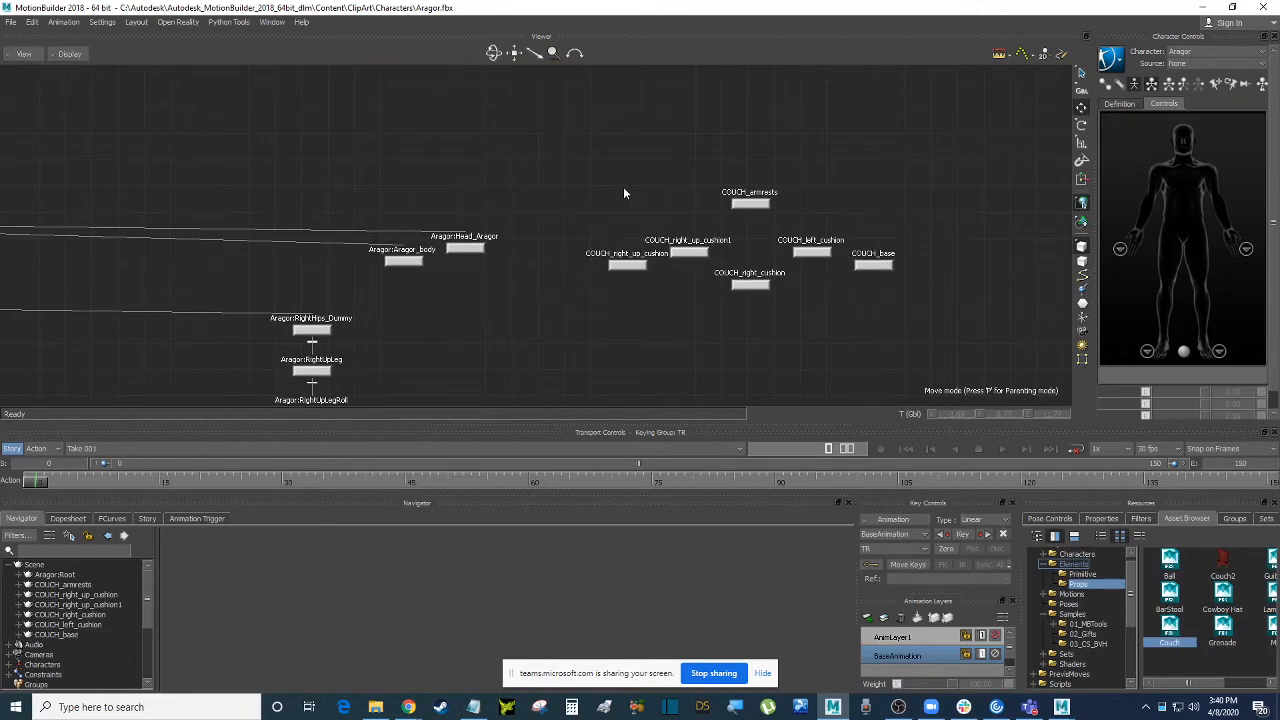
Parent the four cushions and COUCH_base to COUCH_armrests in the Schematic view, and clear the selection.
{"action": "key", "text": "a"}
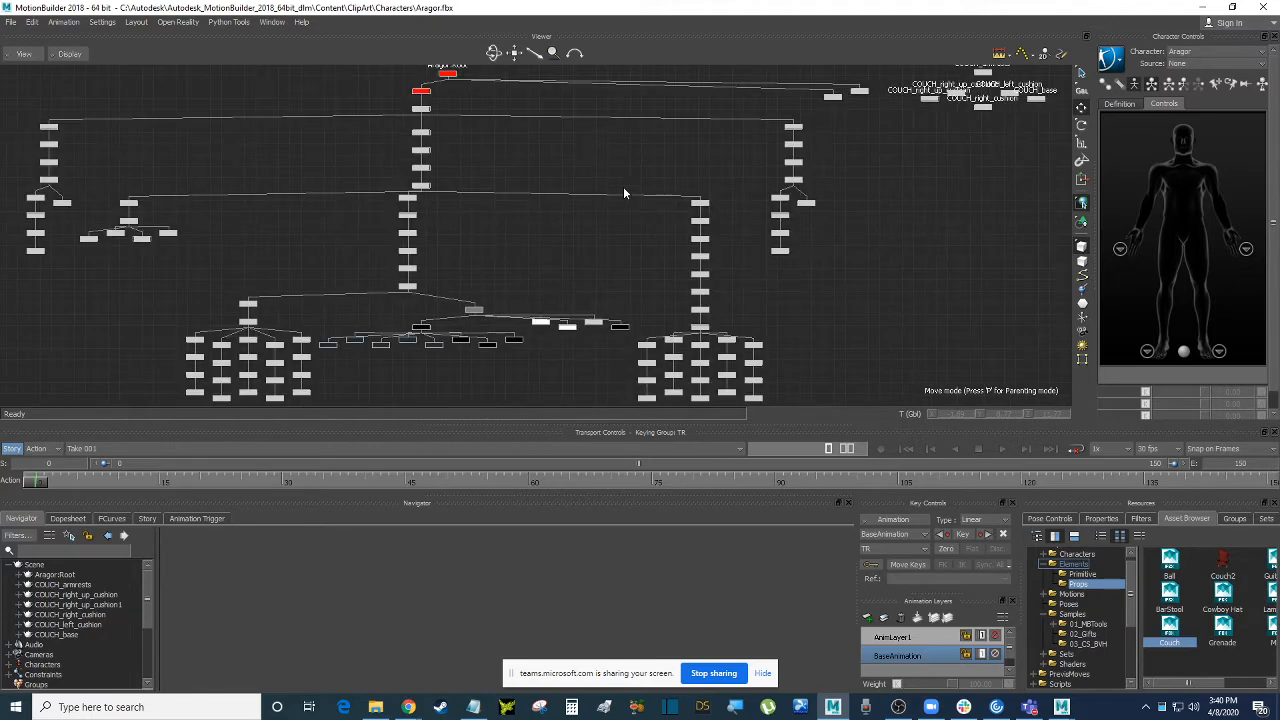
{"action": "left_click_drag", "start_coordinate": [932, 221], "coordinate": [836, 312], "text": "shift"}
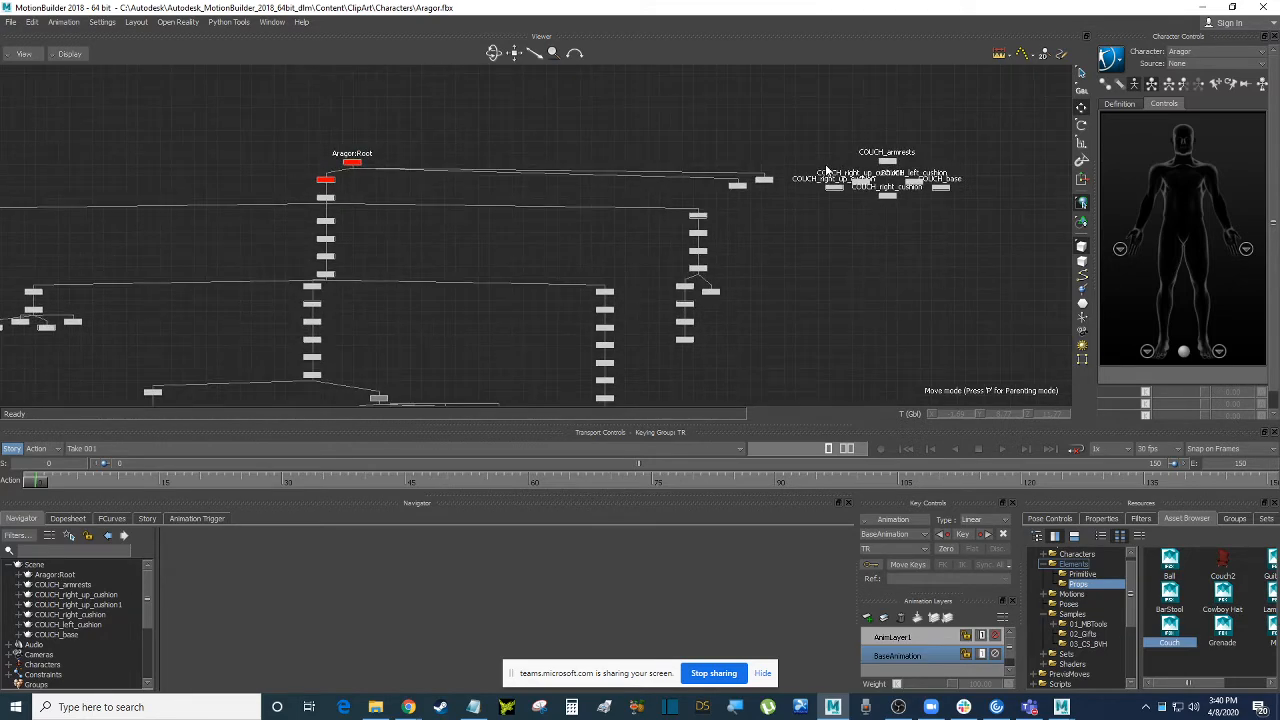
{"action": "scroll", "coordinate": [860, 185], "scroll_direction": "up", "scroll_amount": 5}
{"action": "left_click_drag", "start_coordinate": [997, 177], "coordinate": [794, 286]}
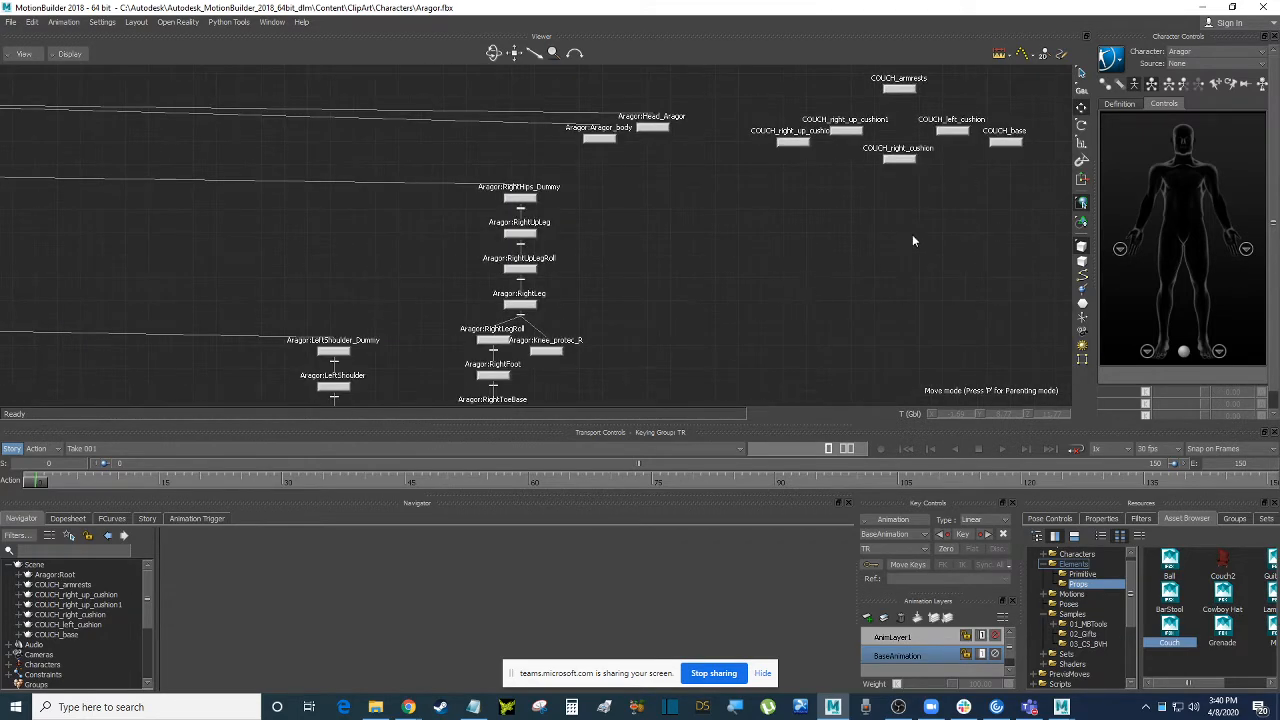
{"action": "left_click_drag", "start_coordinate": [912, 240], "coordinate": [730, 332], "text": "shift"}
{"action": "scroll", "coordinate": [782, 275], "scroll_direction": "up", "scroll_amount": 3}
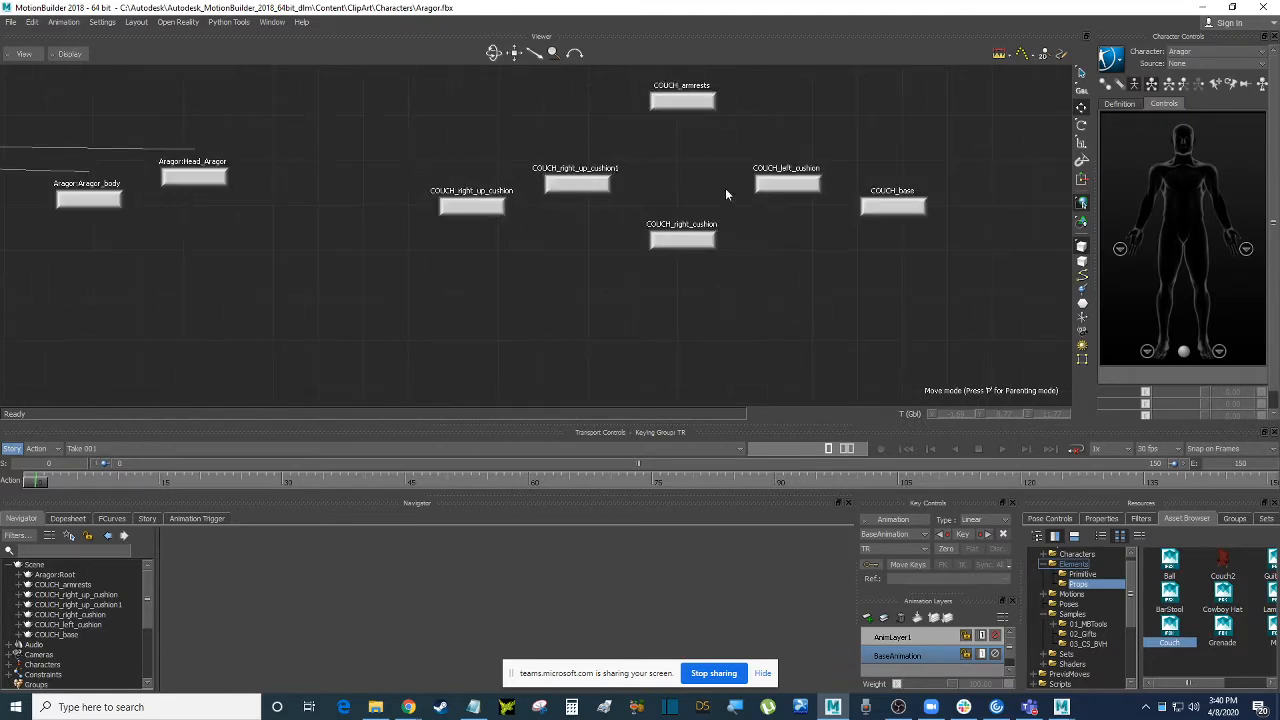
{"action": "scroll", "coordinate": [725, 193], "scroll_direction": "down", "scroll_amount": 2}
{"action": "left_click_drag", "start_coordinate": [508, 172], "coordinate": [439, 204], "text": "shift"}
{"action": "left_click_drag", "start_coordinate": [435, 150], "coordinate": [880, 330]}
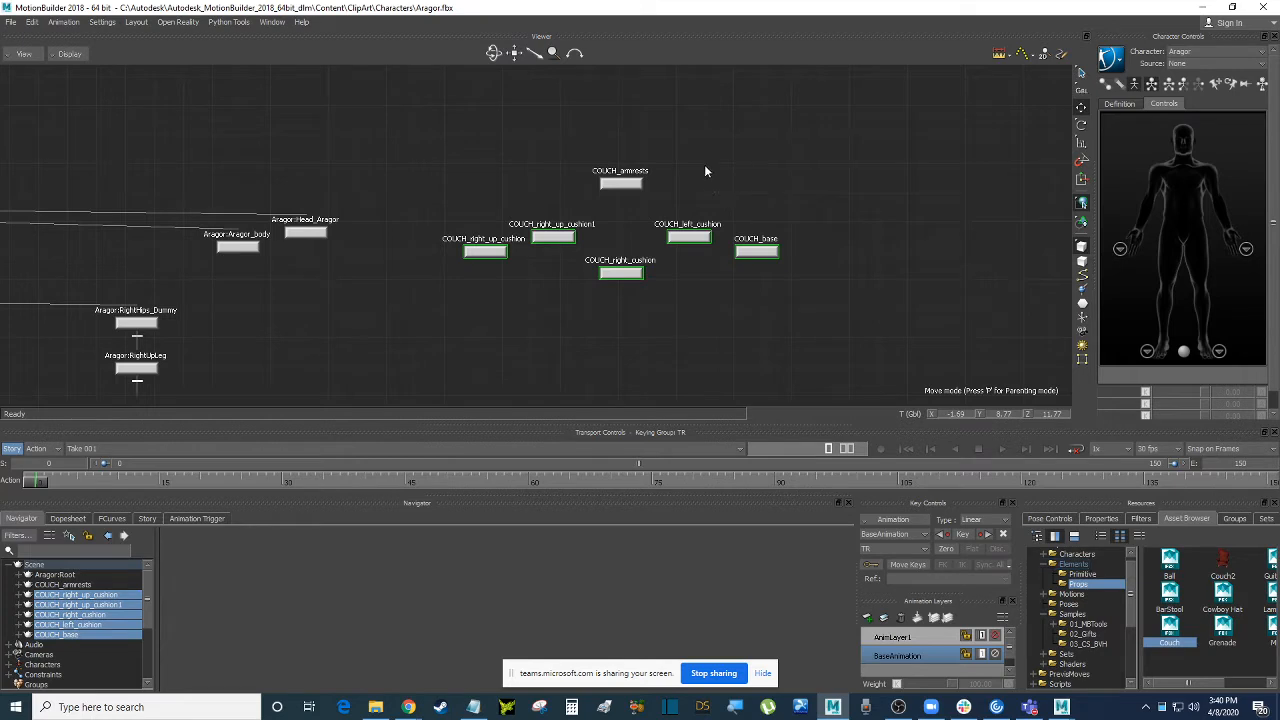
{"action": "left_click", "coordinate": [636, 185], "text": "shift"}
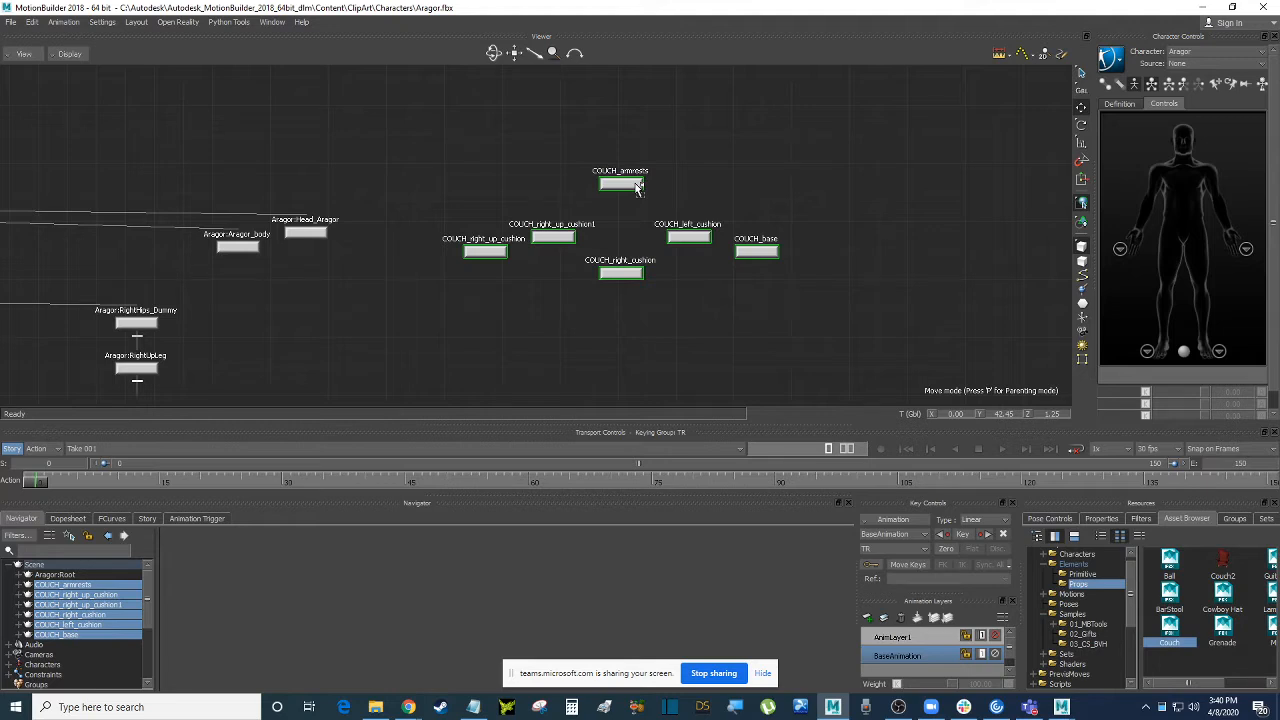
{"action": "right_click", "coordinate": [636, 187]}
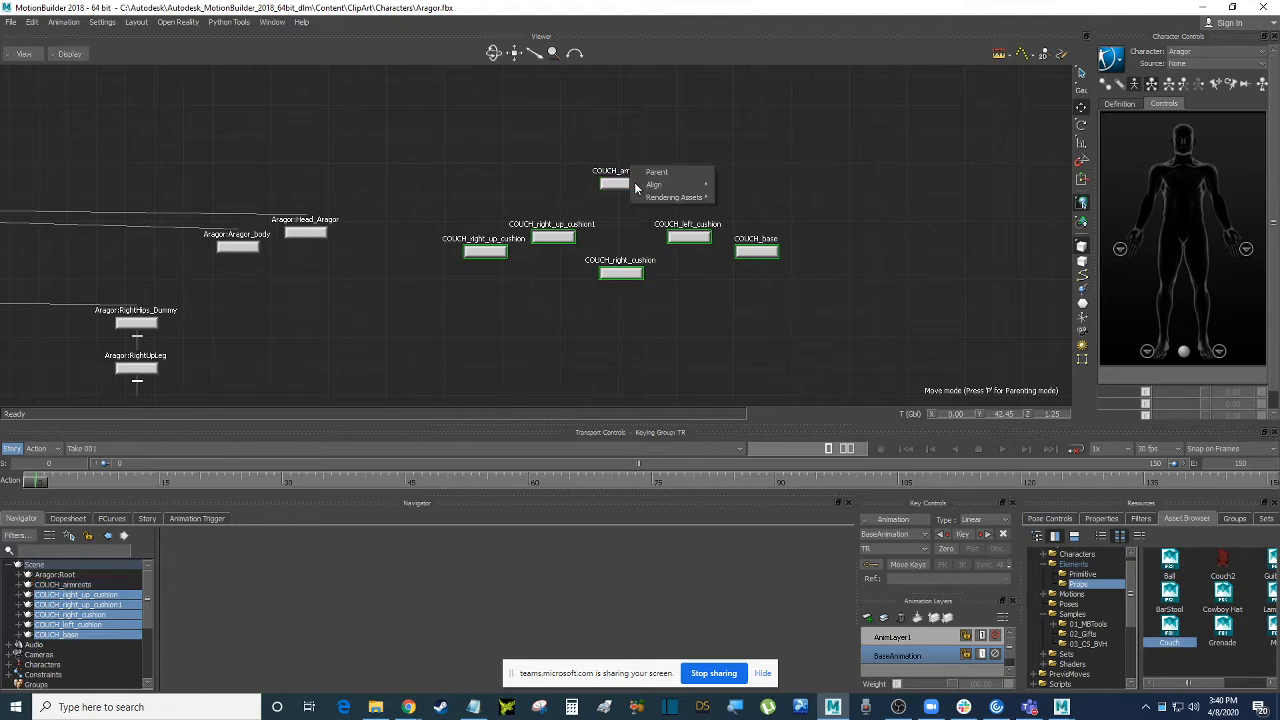
{"action": "left_click", "coordinate": [667, 173]}
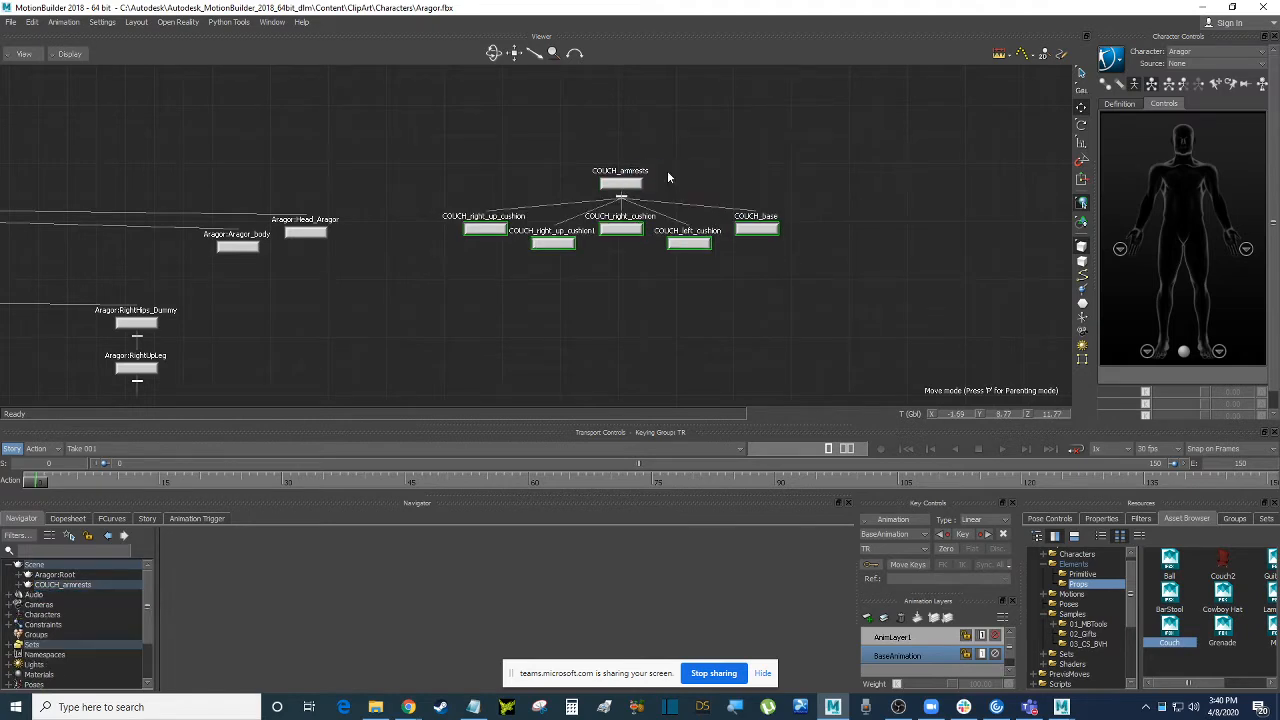
{"action": "left_click", "coordinate": [700, 168]}
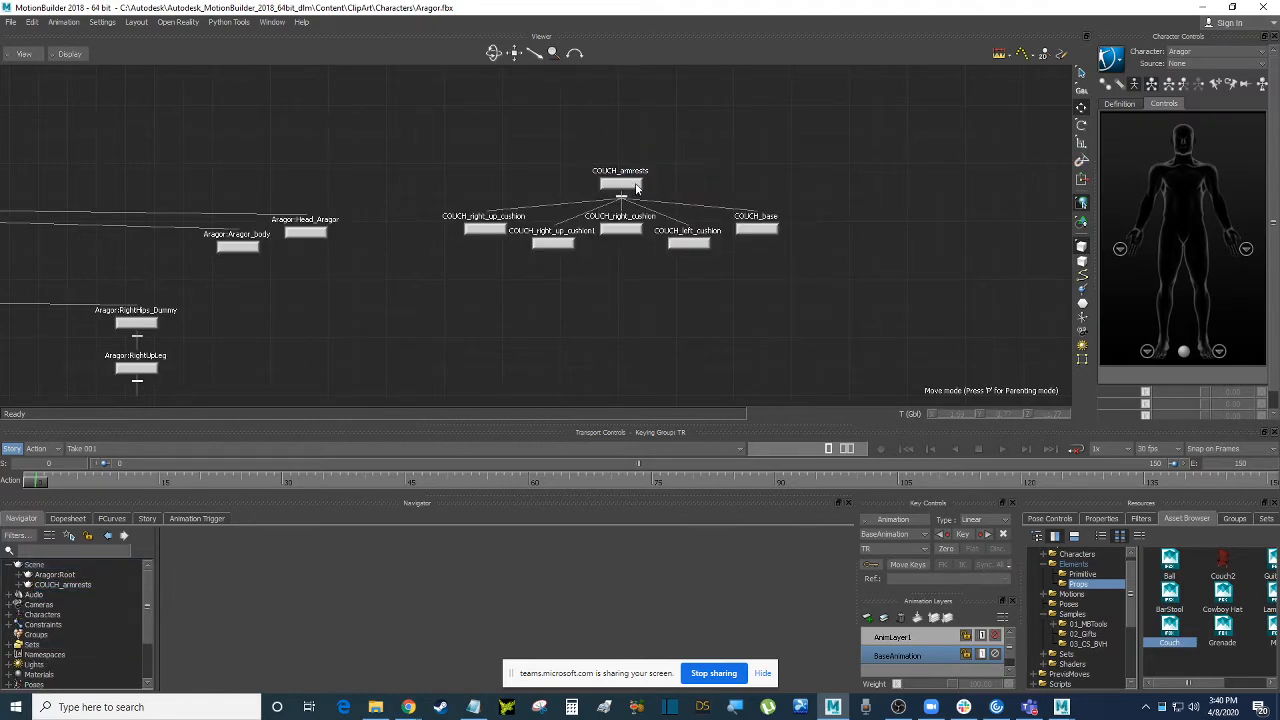
Test-move the whole couch by its COUCH_armrests parent in the perspective view, and undo the move.
{"action": "mouse_move", "coordinate": [636, 187]}
{"action": "left_mouse_down"}
{"action": "mouse_move", "coordinate": [658, 198]}
{"action": "mouse_move", "coordinate": [628, 178]}
{"action": "mouse_move", "coordinate": [651, 189]}
{"action": "left_mouse_up"}
{"action": "left_click", "coordinate": [648, 178]}
{"action": "key", "text": "ctrl+e"}
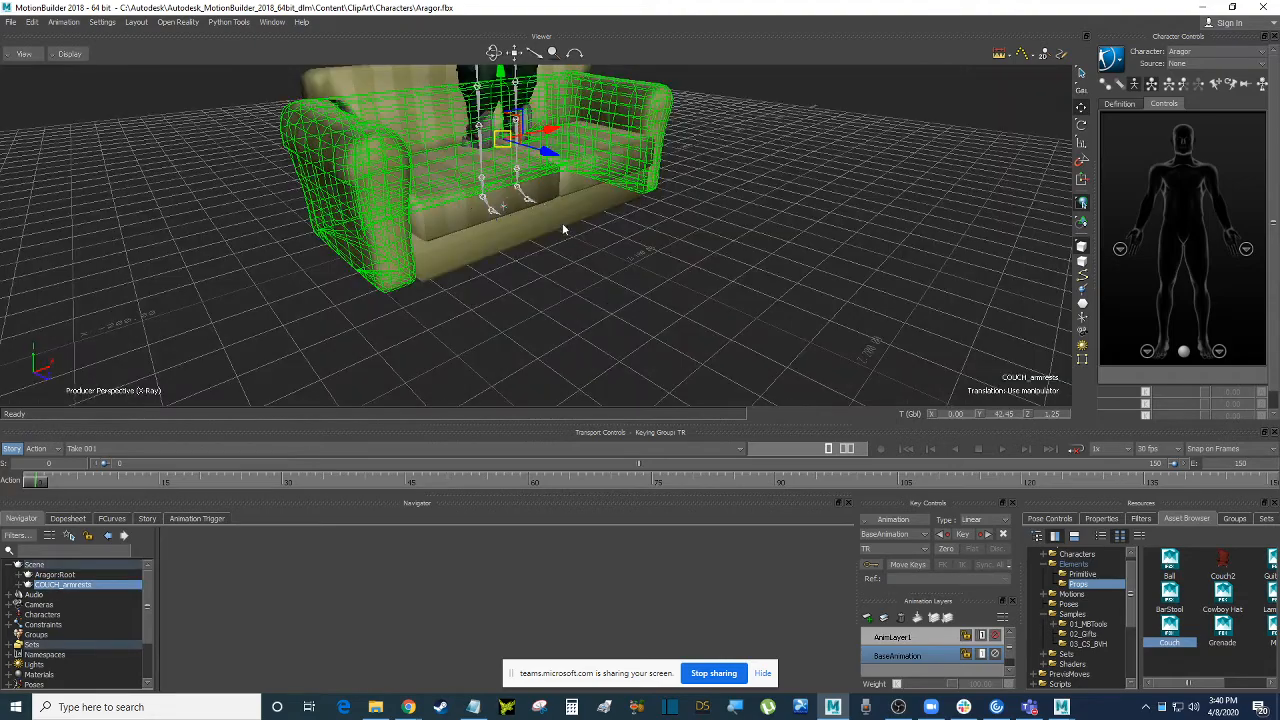
{"action": "left_click_drag", "start_coordinate": [553, 153], "coordinate": [612, 218]}
{"action": "left_click_drag", "start_coordinate": [712, 236], "coordinate": [801, 238], "text": "ctrl+shift"}
{"action": "key", "text": "ctrl+z"}
Examine the couch and the position of the COUCH_armrests pivot from several angles.
{"action": "scroll", "coordinate": [835, 228], "scroll_direction": "up", "scroll_amount": 1}
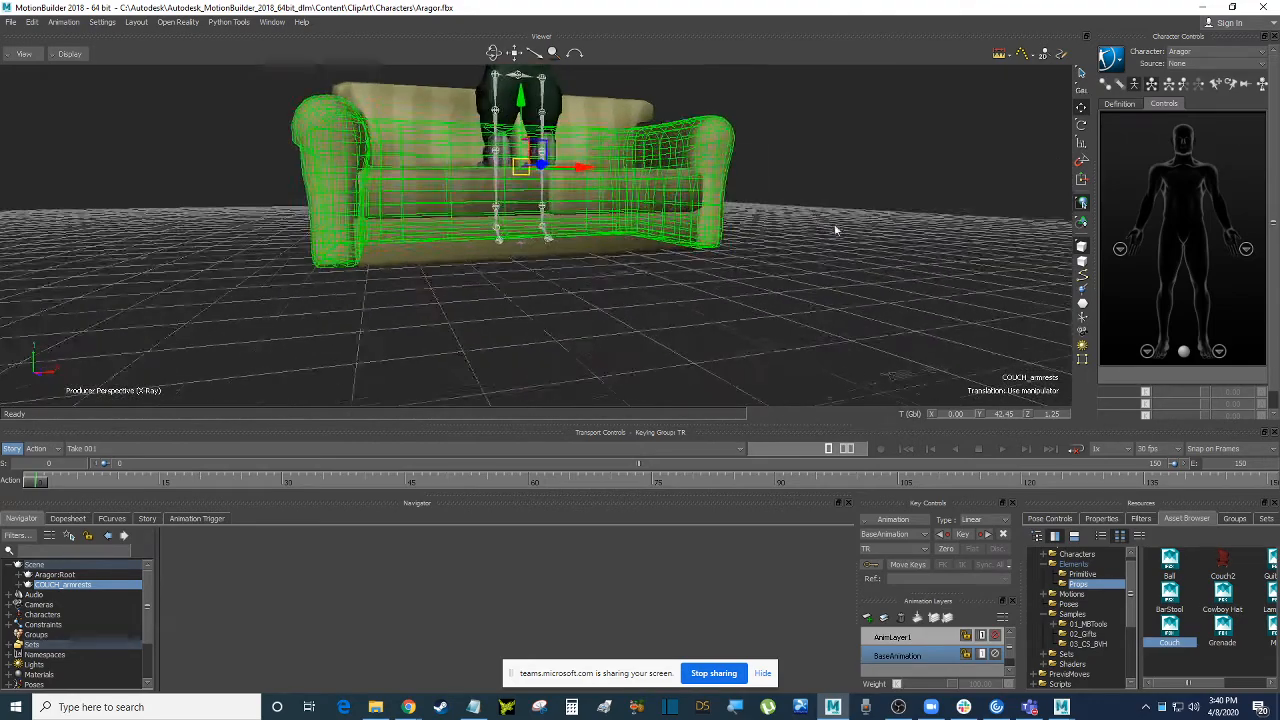
{"action": "left_click_drag", "start_coordinate": [835, 228], "coordinate": [883, 240], "text": "ctrl+shift"}
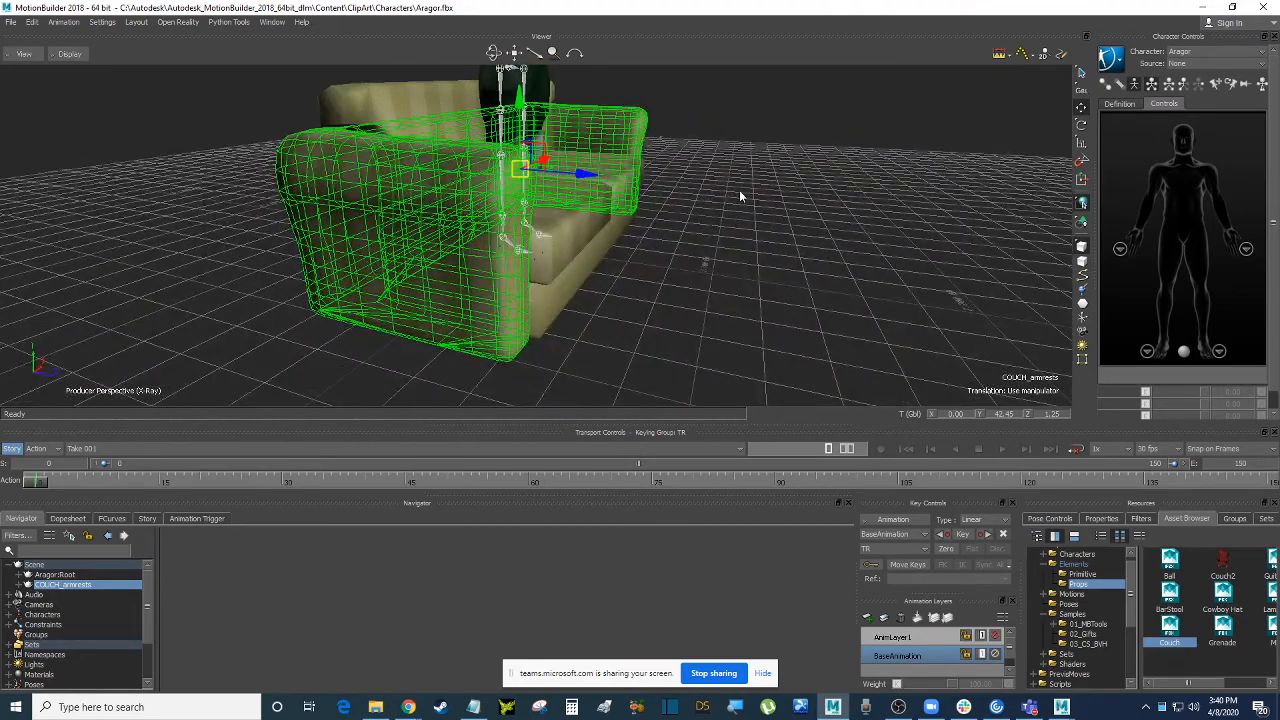
{"action": "left_click_drag", "start_coordinate": [739, 197], "coordinate": [813, 218], "text": "ctrl+shift"}
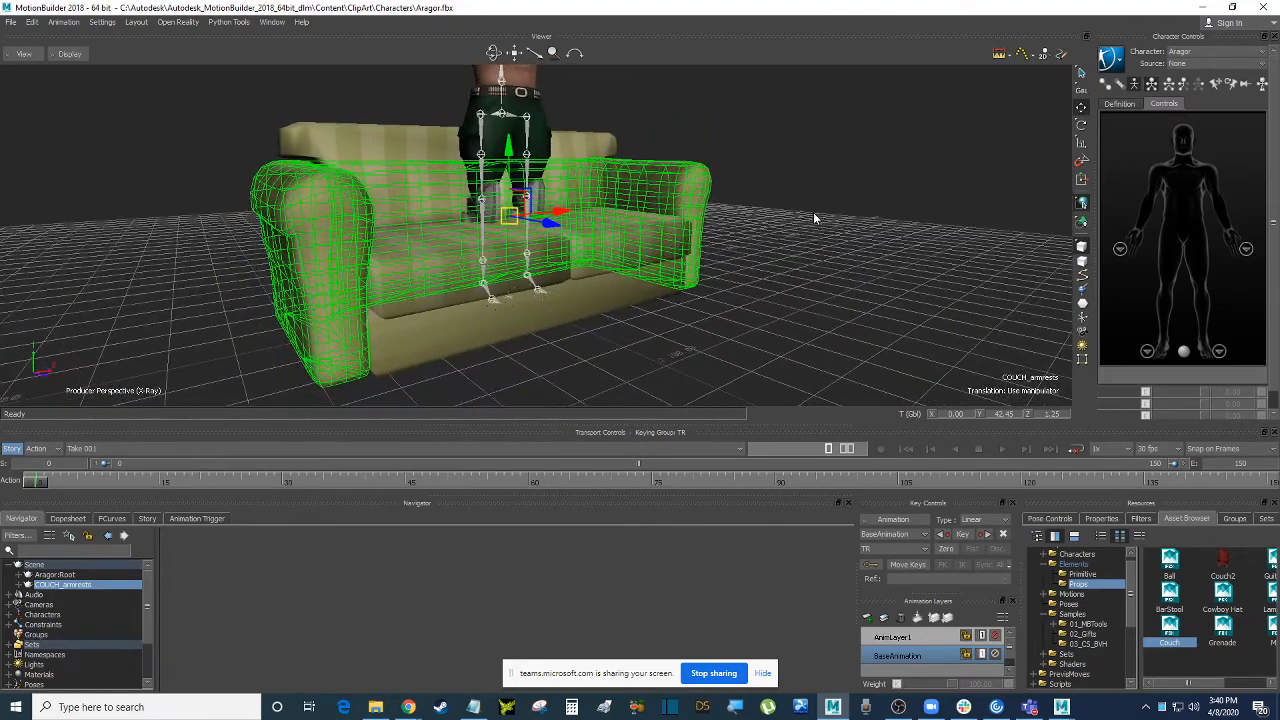
{"action": "left_click_drag", "start_coordinate": [821, 170], "coordinate": [798, 243], "text": "ctrl+shift"}
{"action": "scroll", "coordinate": [798, 243], "scroll_direction": "down", "scroll_amount": 3}
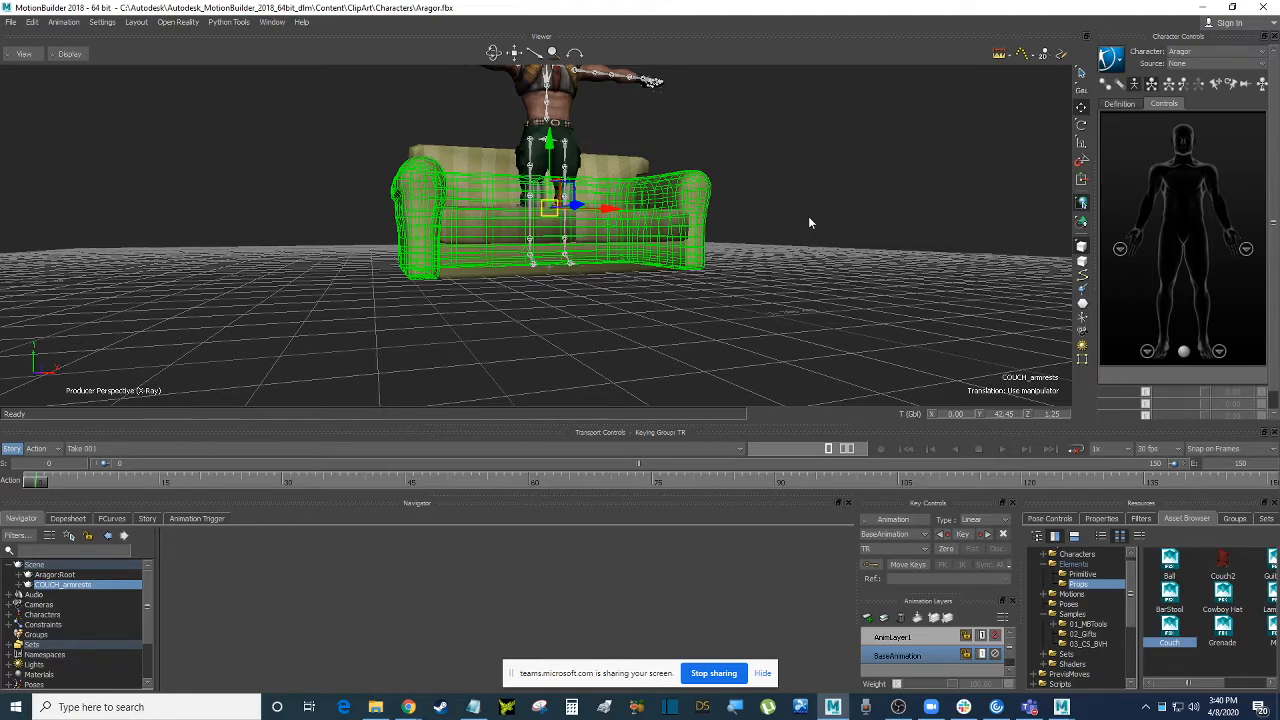
{"action": "left_click_drag", "start_coordinate": [811, 221], "coordinate": [824, 227], "text": "ctrl+shift"}
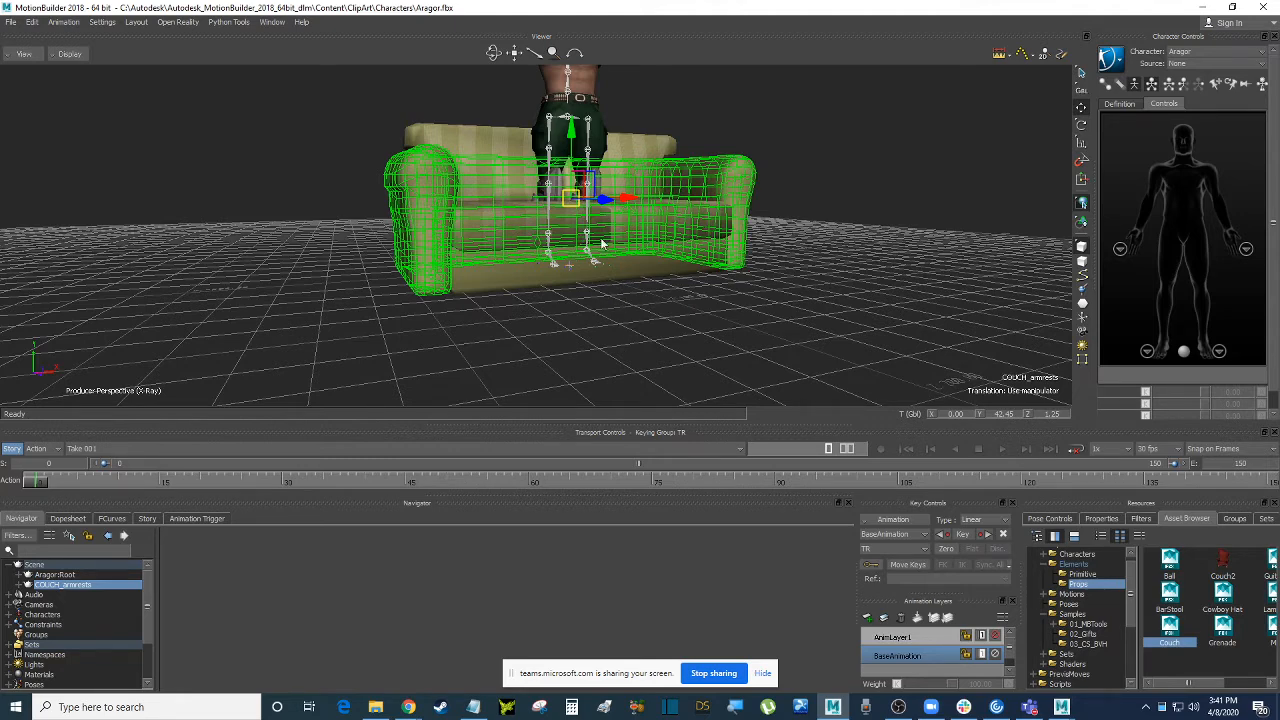
Select the left seat cushion and the back cushions in turn to check their individual pivots.
{"action": "left_click", "coordinate": [953, 296]}
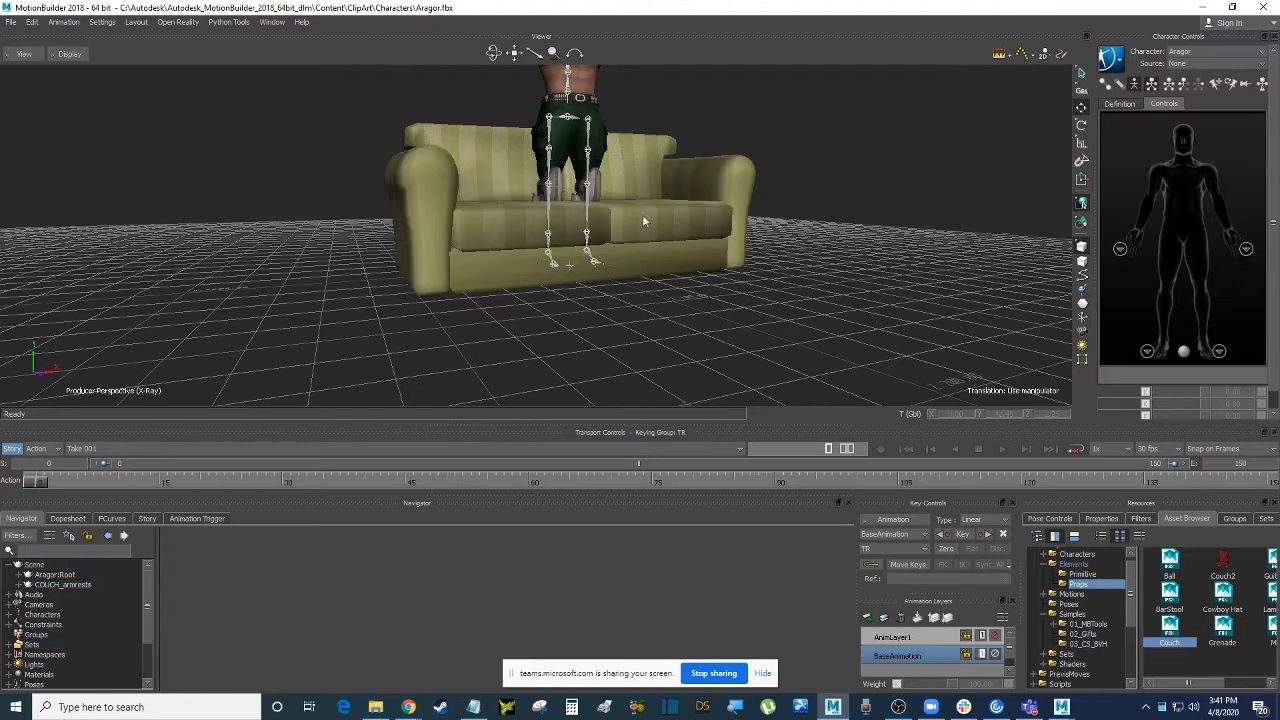
{"action": "left_click", "coordinate": [656, 263]}
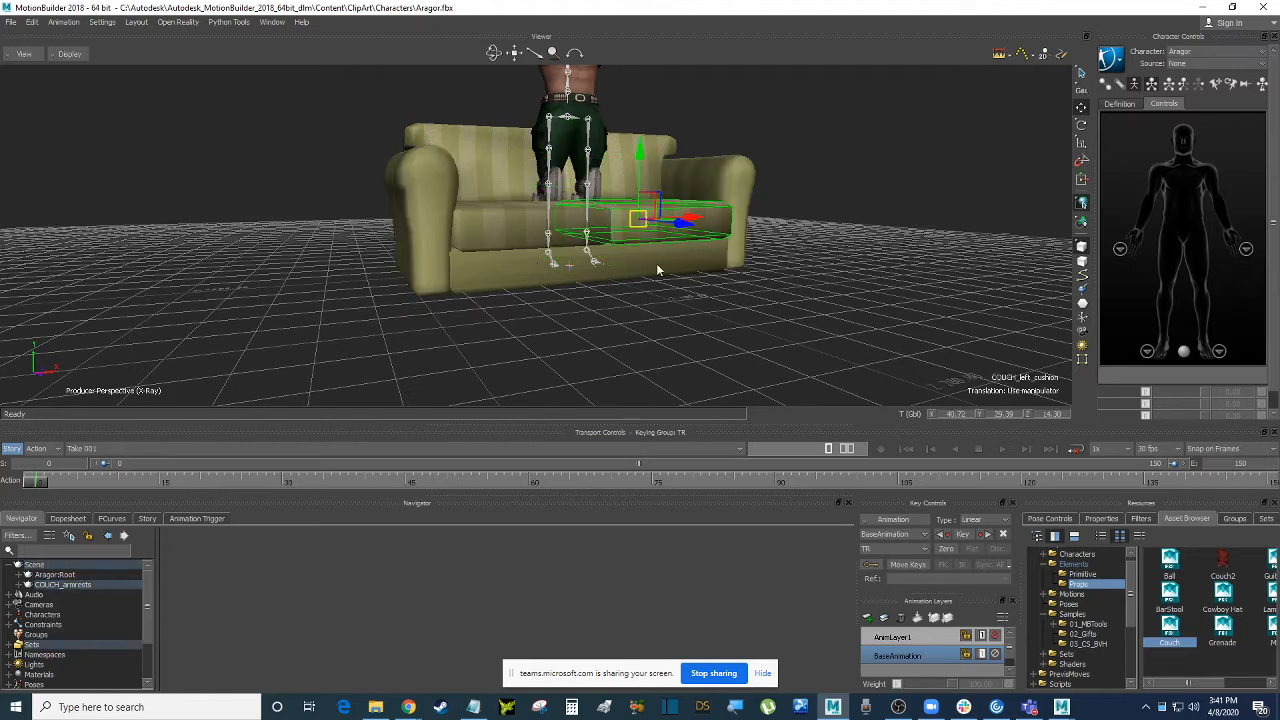
{"action": "left_click", "coordinate": [627, 150]}
{"action": "left_click_drag", "start_coordinate": [627, 152], "coordinate": [509, 178]}
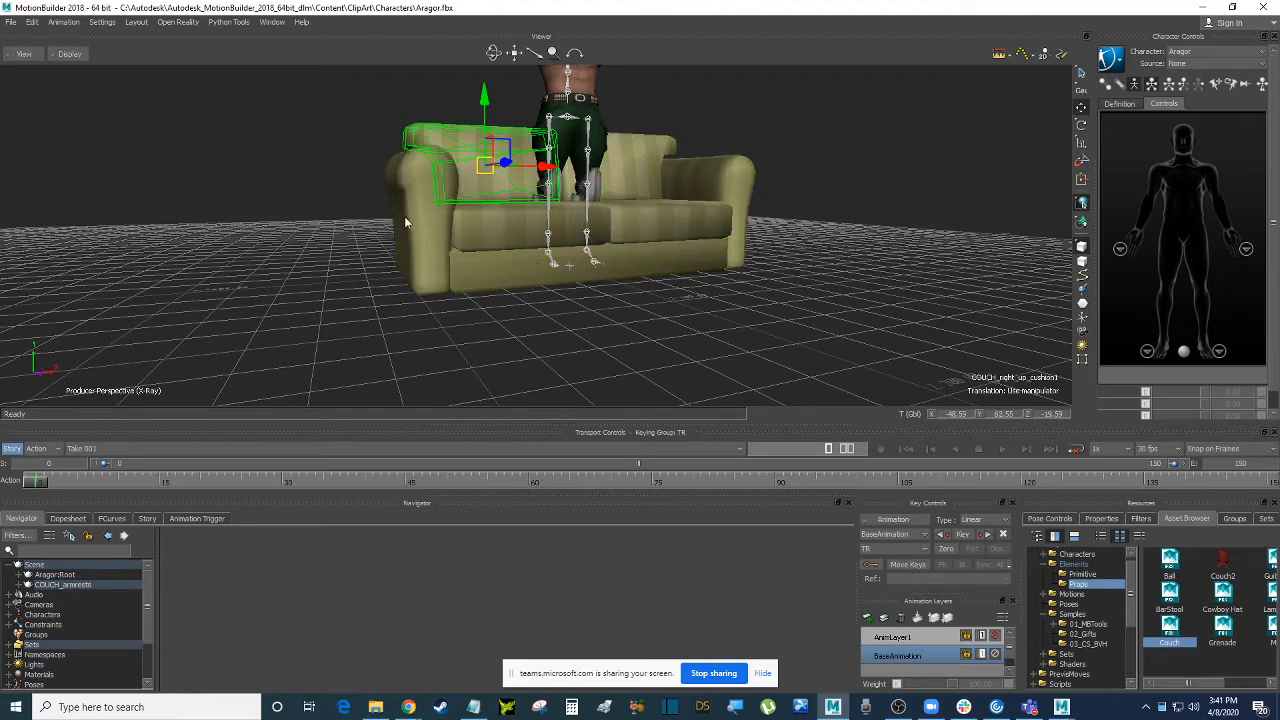
Try to lower the COUCH_armrests pivot to about Y -4.7, near the floor, in pivot editing mode.
{"action": "left_click", "coordinate": [435, 222]}
{"action": "mouse_move", "coordinate": [868, 219]}
{"action": "left_mouse_down", "text": "alt"}
{"action": "mouse_move", "coordinate": [832, 204]}
{"action": "mouse_move", "coordinate": [863, 223]}
{"action": "left_mouse_up", "text": "alt"}
{"action": "right_click_drag", "start_coordinate": [863, 223], "coordinate": [967, 226], "text": "alt"}
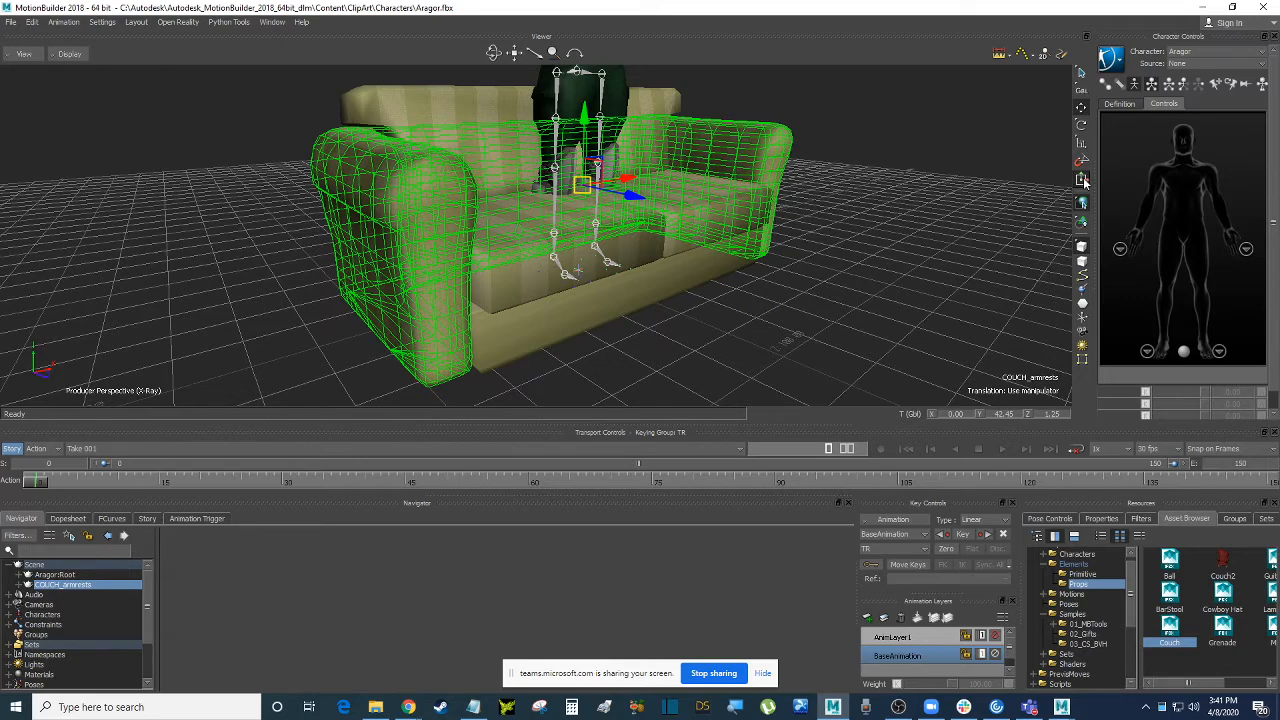
{"action": "left_click", "coordinate": [1082, 246]}
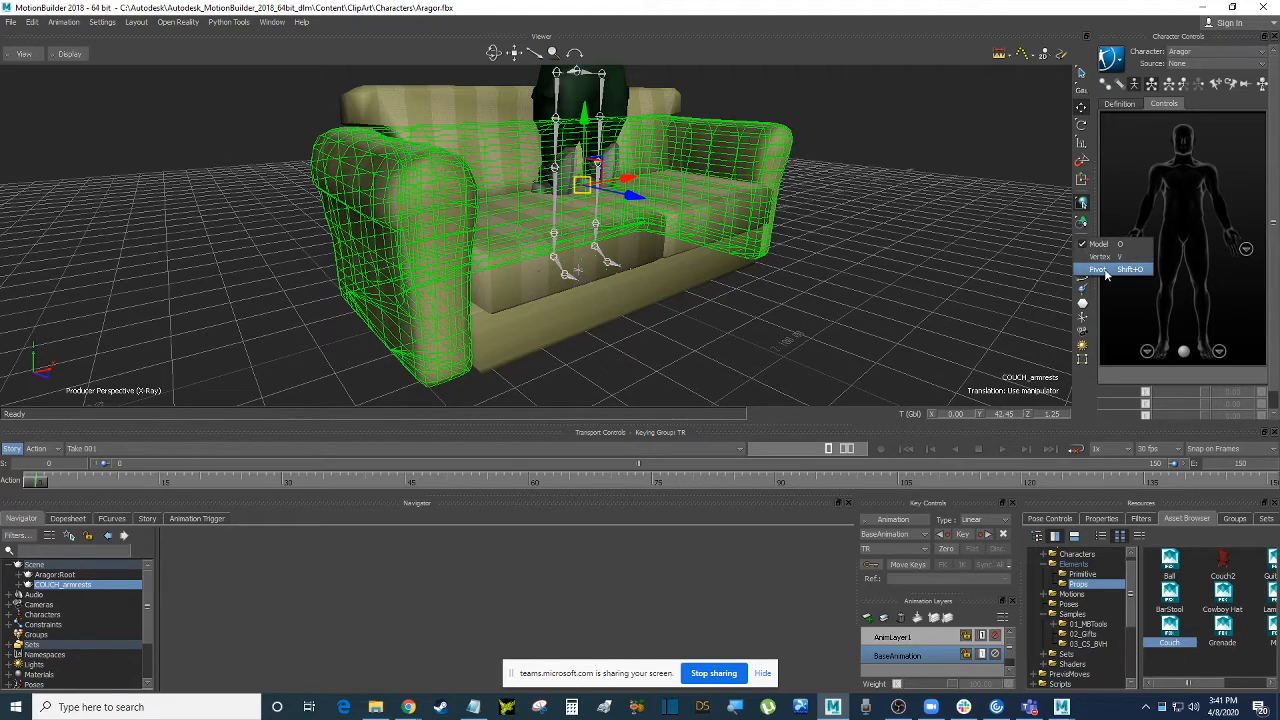
{"action": "left_click", "coordinate": [1106, 275]}
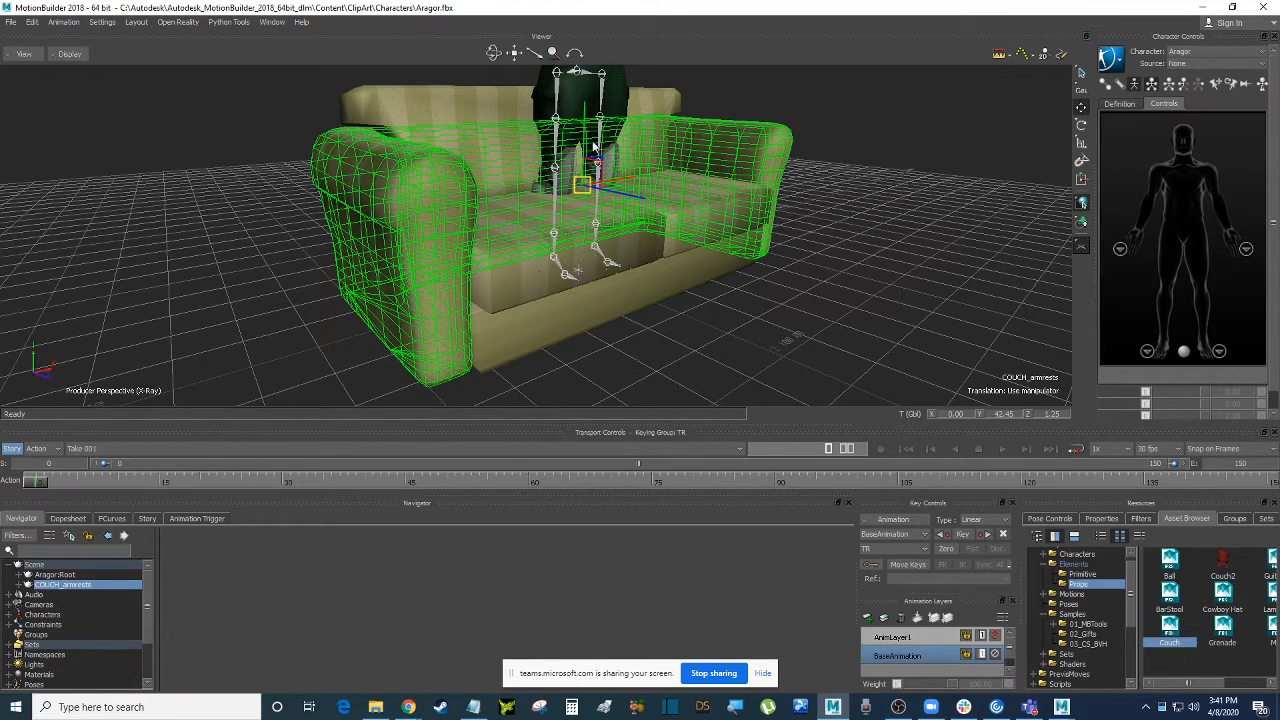
{"action": "left_click_drag", "start_coordinate": [588, 118], "coordinate": [595, 222]}
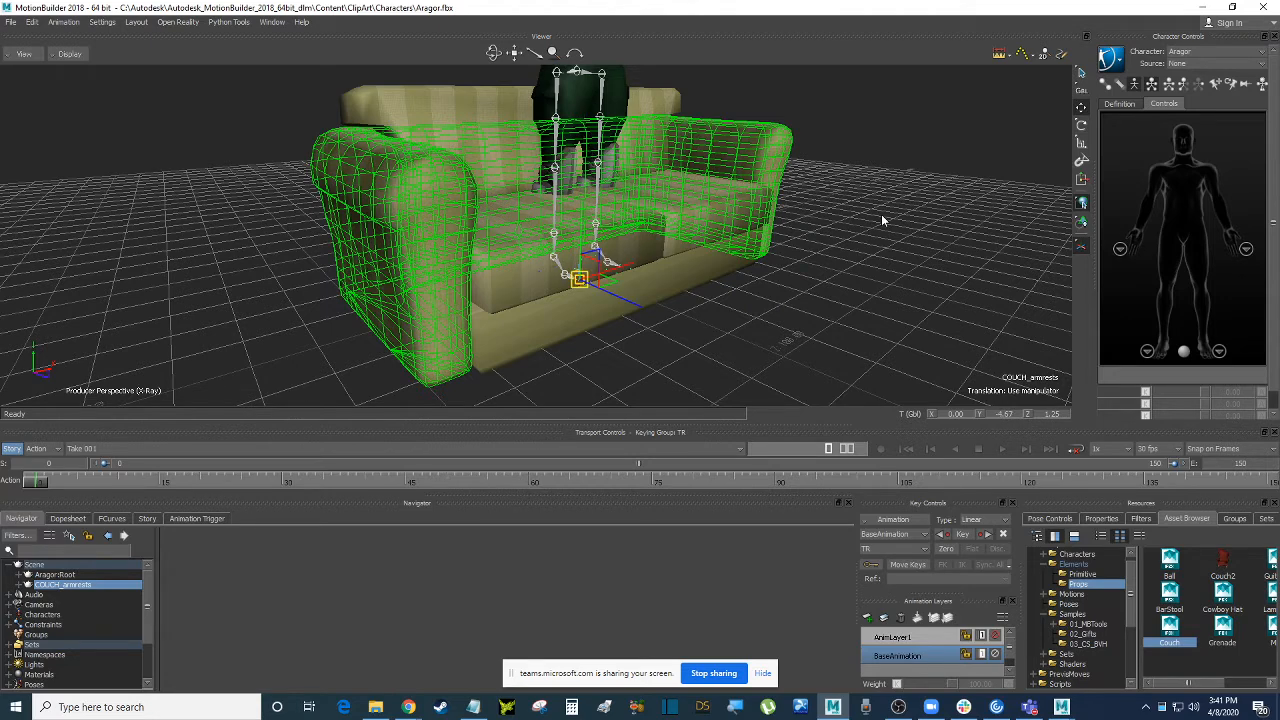
Undo the COUCH_armrests pivot move, return to model selection mode and clear the selection.
{"action": "key", "text": "ctrl+z"}
{"action": "key", "text": "ctrl+z"}
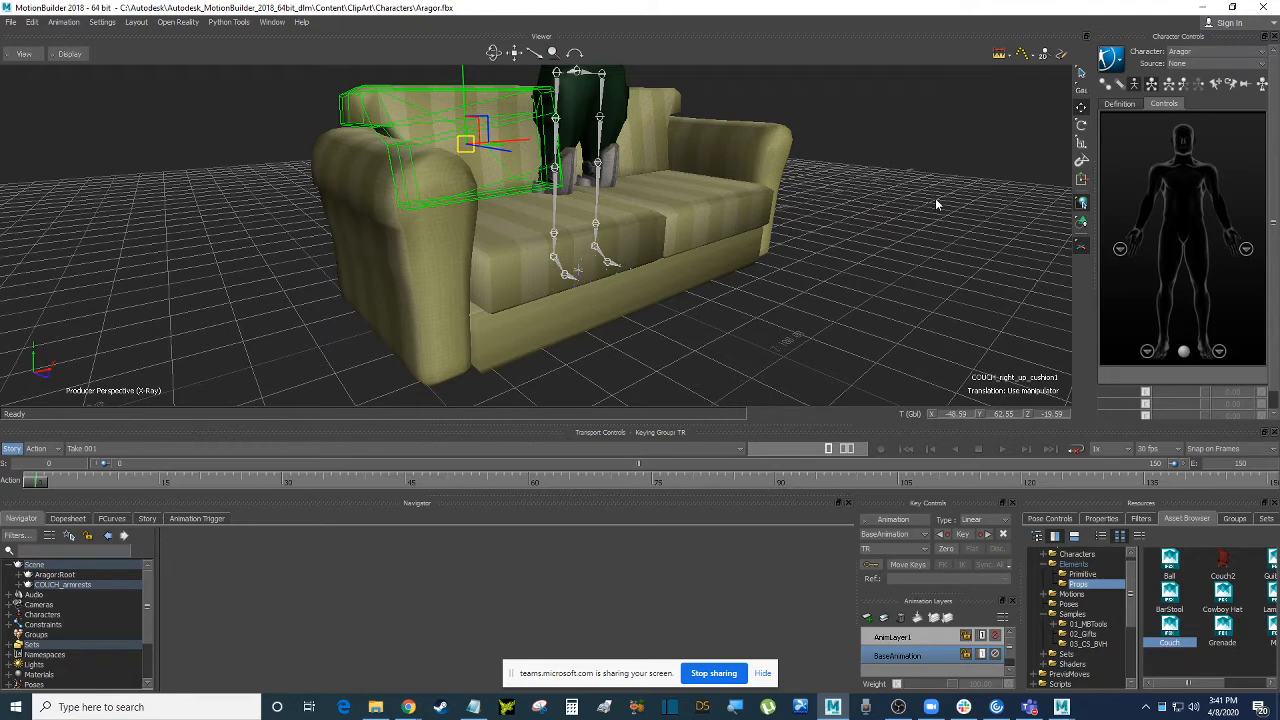
{"action": "key", "text": "ctrl+z"}
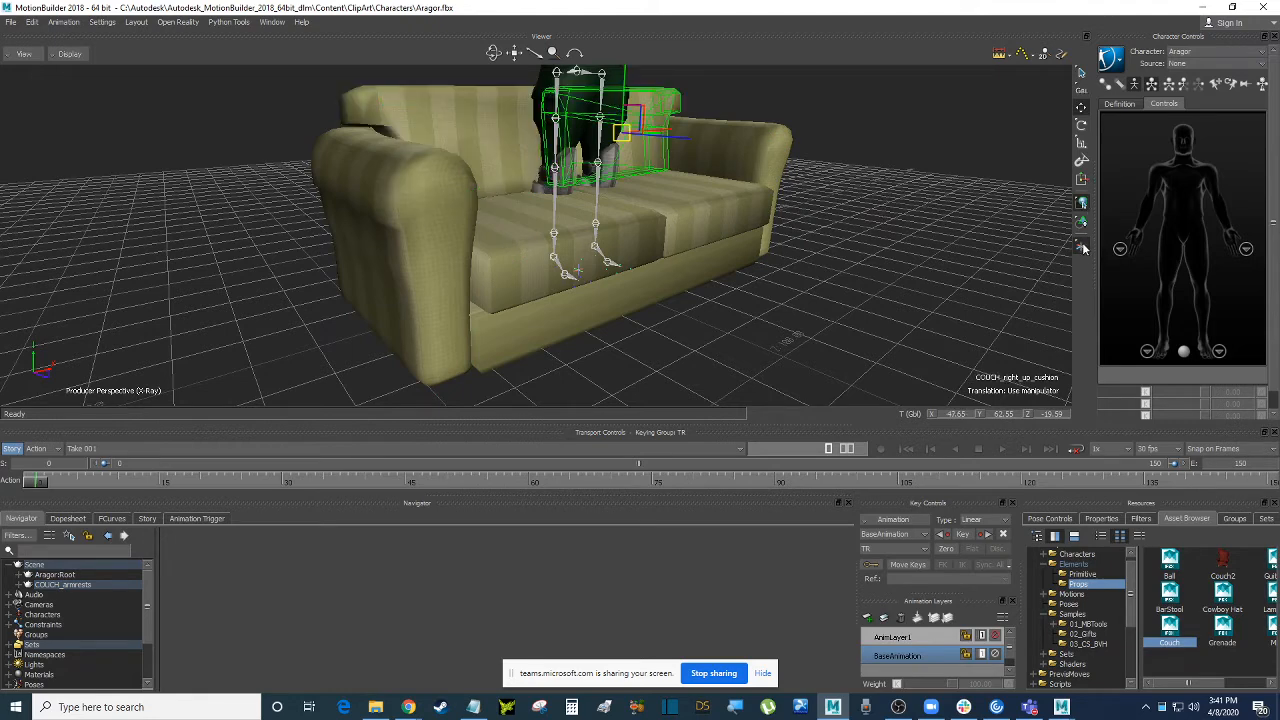
{"action": "left_click", "coordinate": [1084, 245]}
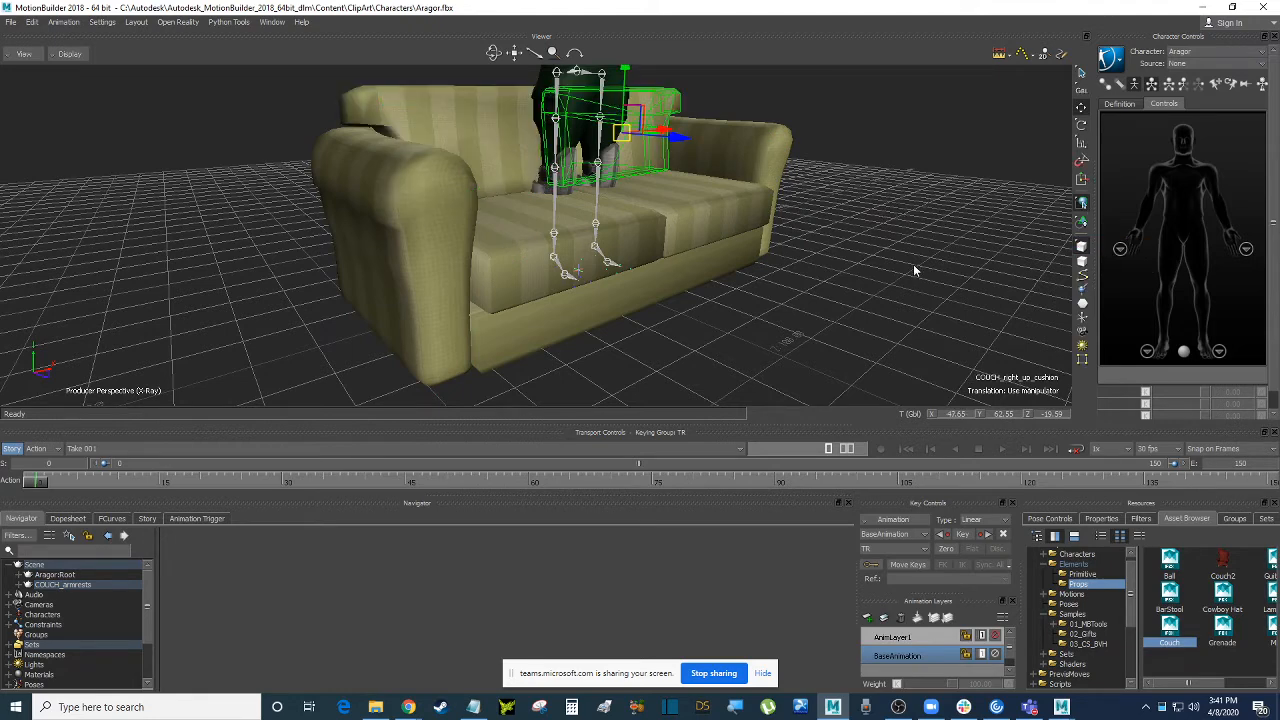
{"action": "left_click", "coordinate": [736, 120]}
{"action": "left_click", "coordinate": [752, 133]}
{"action": "left_click_drag", "start_coordinate": [790, 168], "coordinate": [774, 147], "text": "ctrl+shift"}
{"action": "left_click", "coordinate": [887, 214]}
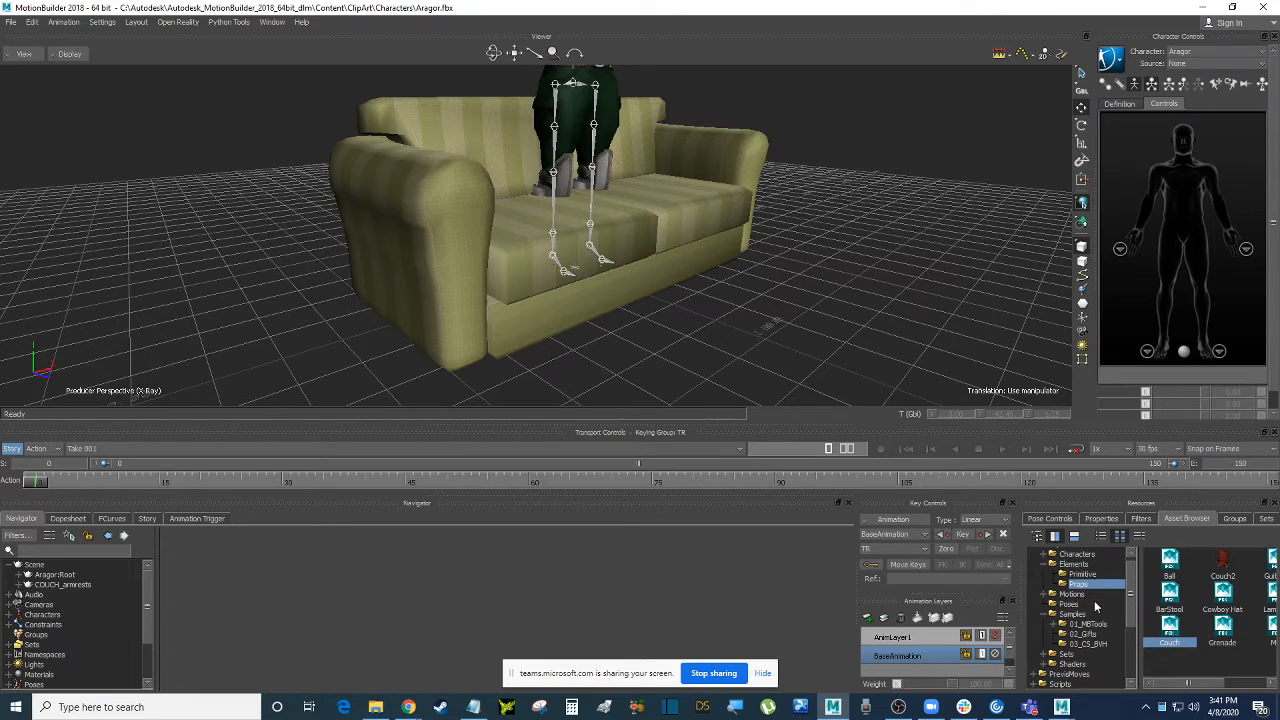
Add a Marker from the Elements templates to the scene in front of the couch.
{"action": "scroll", "coordinate": [1094, 600], "scroll_direction": "down", "scroll_amount": 2}
{"action": "scroll", "coordinate": [1093, 622], "scroll_direction": "down", "scroll_amount": 2}
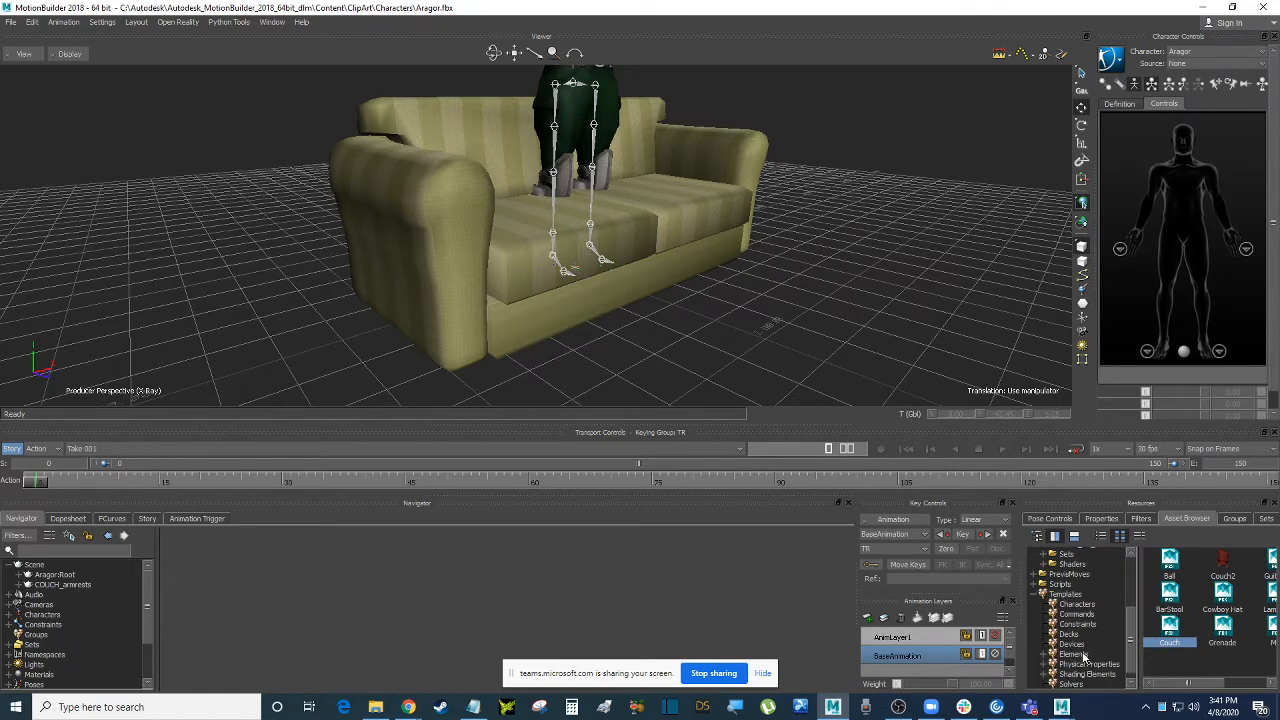
{"action": "left_click", "coordinate": [1080, 654]}
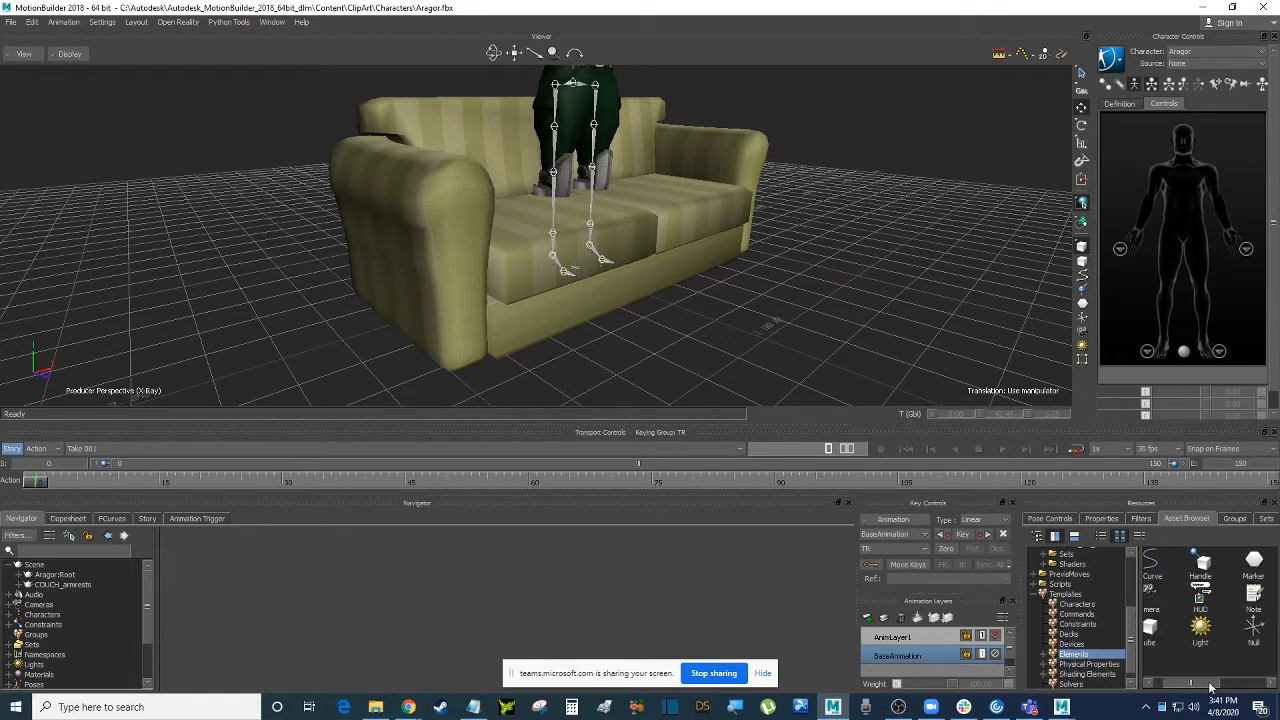
{"action": "left_click", "coordinate": [1218, 683]}
{"action": "mouse_move", "coordinate": [1232, 687]}
{"action": "left_mouse_down"}
{"action": "mouse_move", "coordinate": [1252, 686]}
{"action": "mouse_move", "coordinate": [1215, 686]}
{"action": "left_mouse_up"}
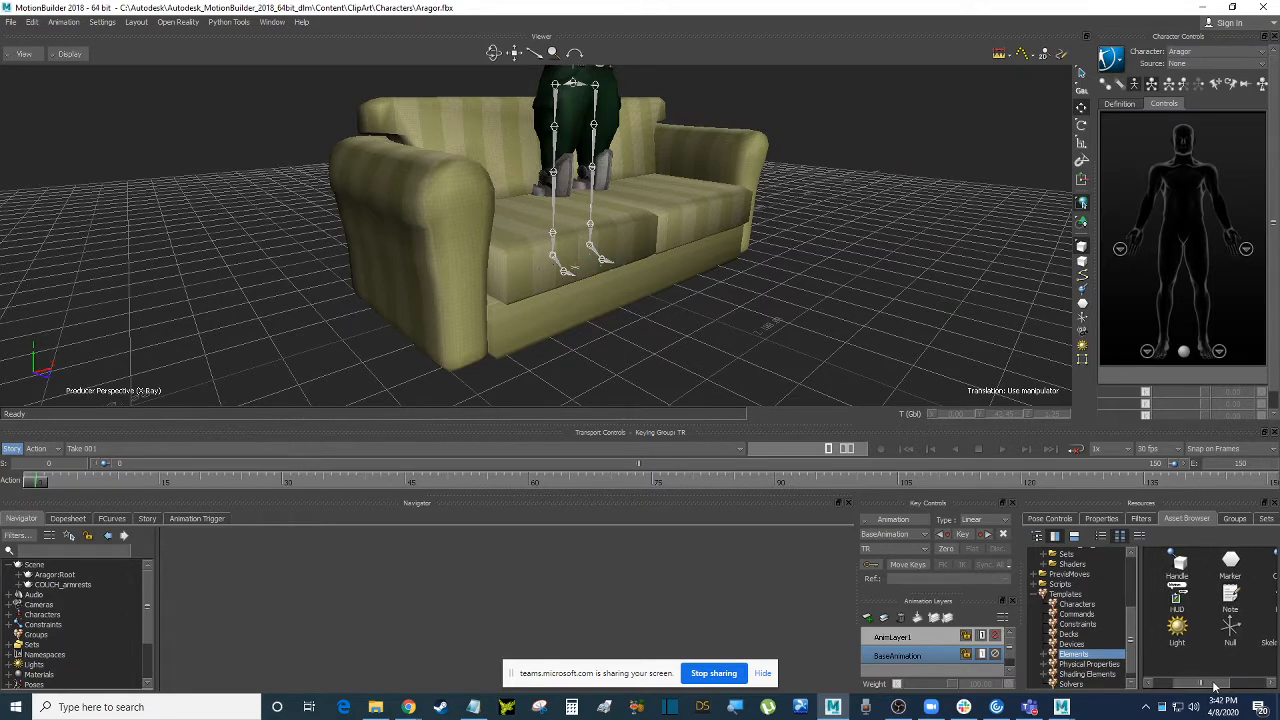
{"action": "left_click", "coordinate": [1232, 627]}
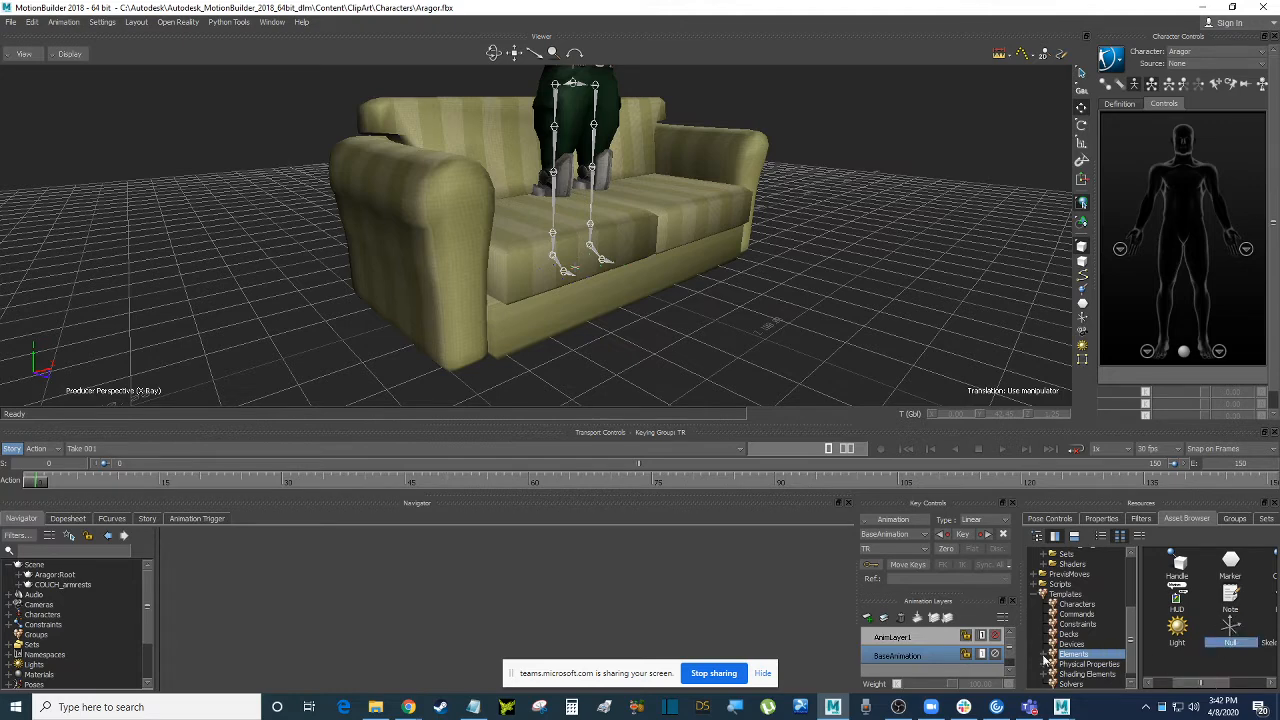
{"action": "left_click", "coordinate": [1045, 655]}
{"action": "left_click", "coordinate": [1088, 665]}
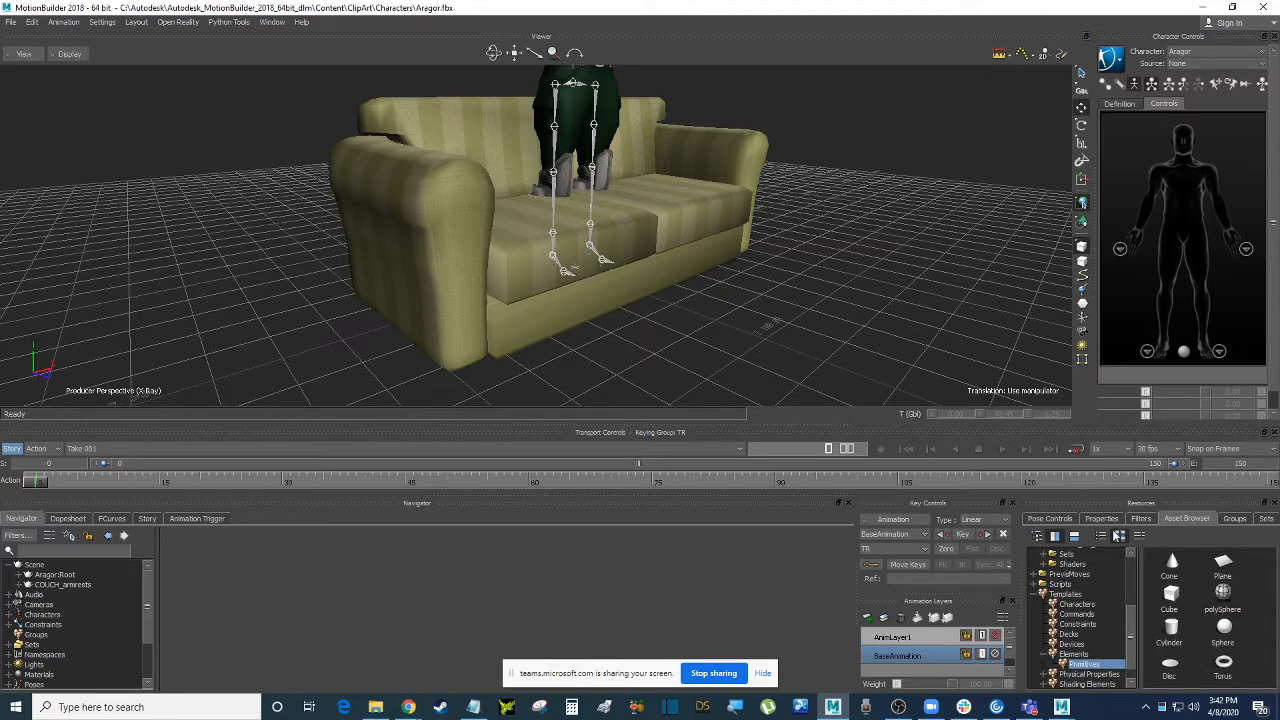
{"action": "left_click", "coordinate": [1073, 654]}
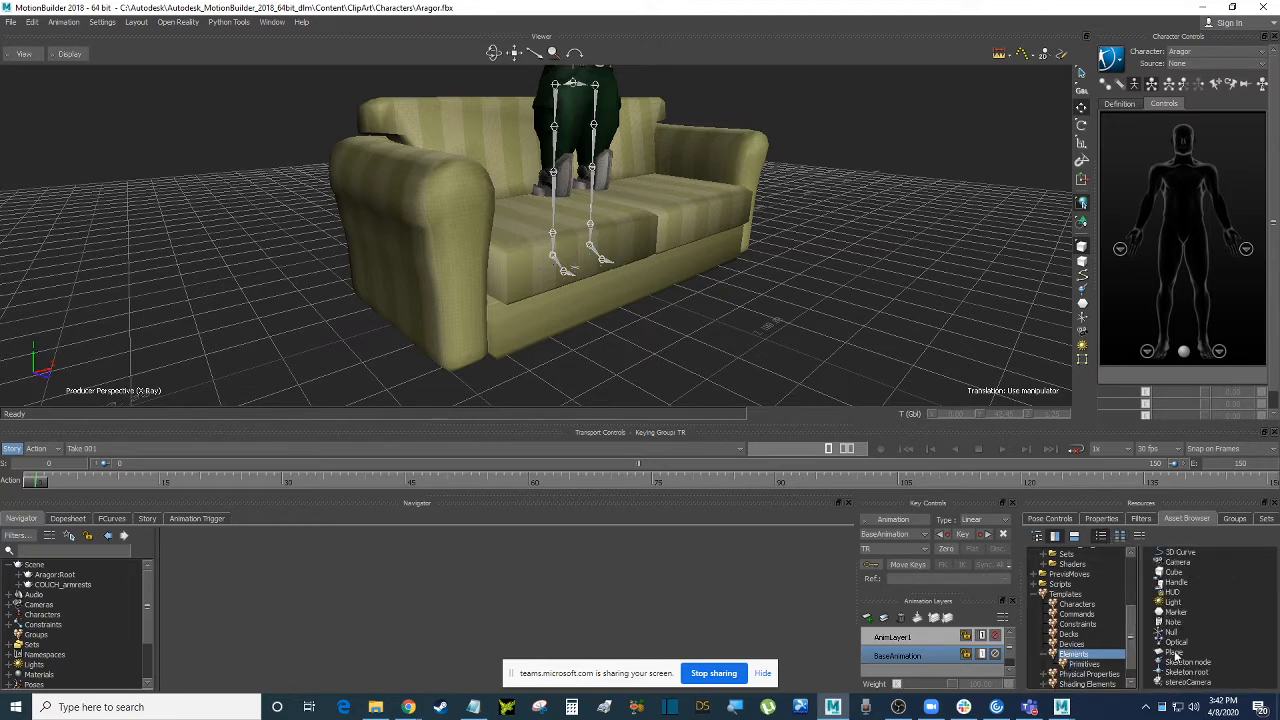
{"action": "left_click", "coordinate": [1200, 614]}
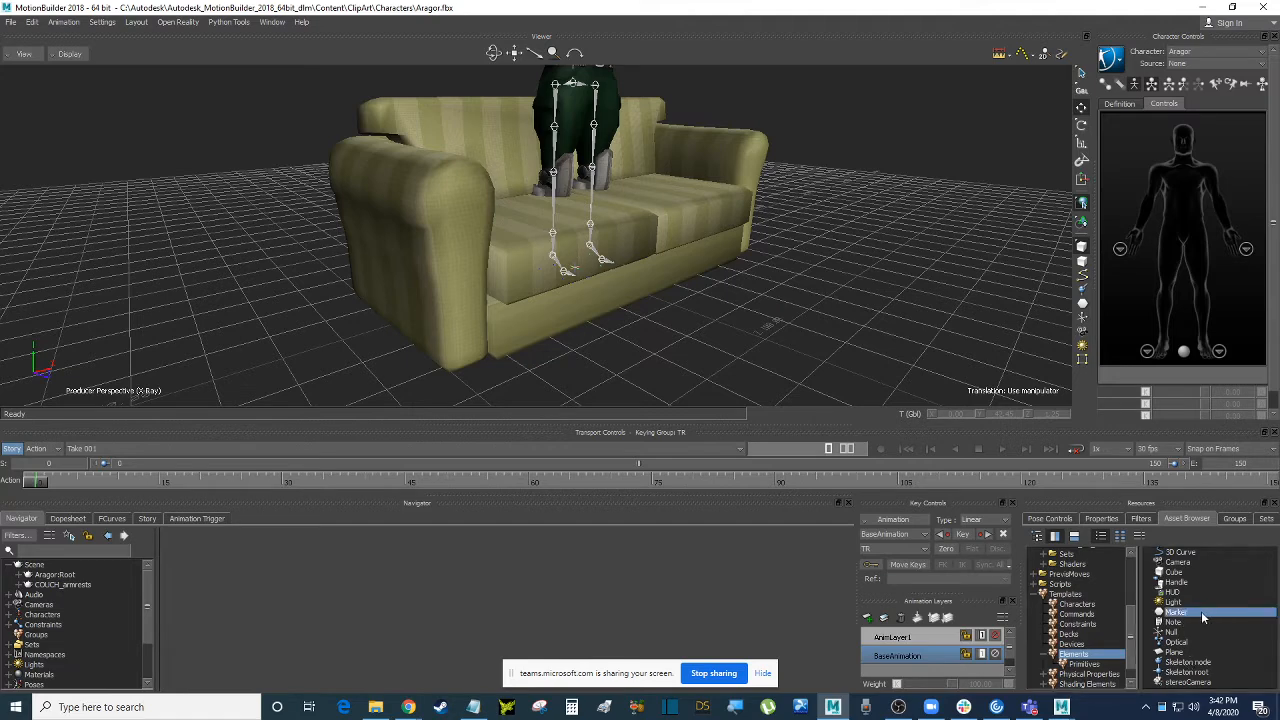
{"action": "mouse_move", "coordinate": [1202, 618]}
{"action": "left_mouse_down"}
{"action": "mouse_move", "coordinate": [715, 328]}
{"action": "mouse_move", "coordinate": [709, 311]}
{"action": "left_mouse_up"}
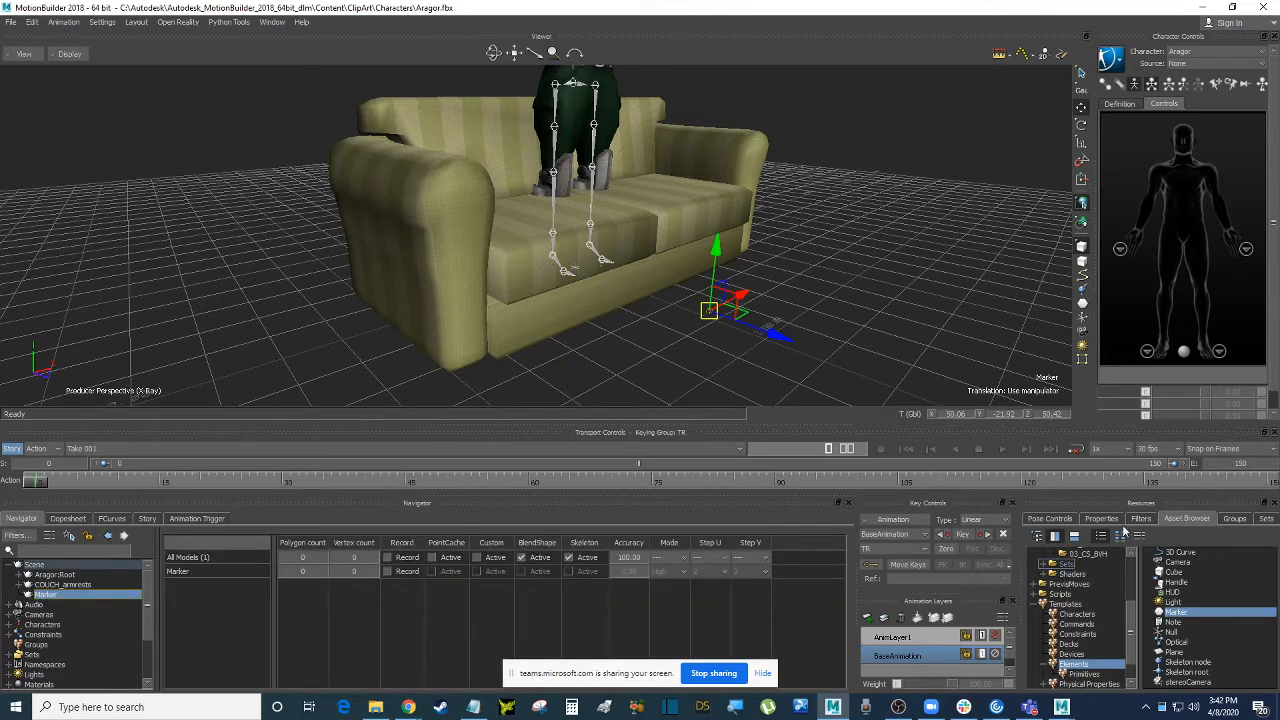
Rename the new marker as Couch_Marker.
{"action": "left_click", "coordinate": [1101, 519]}
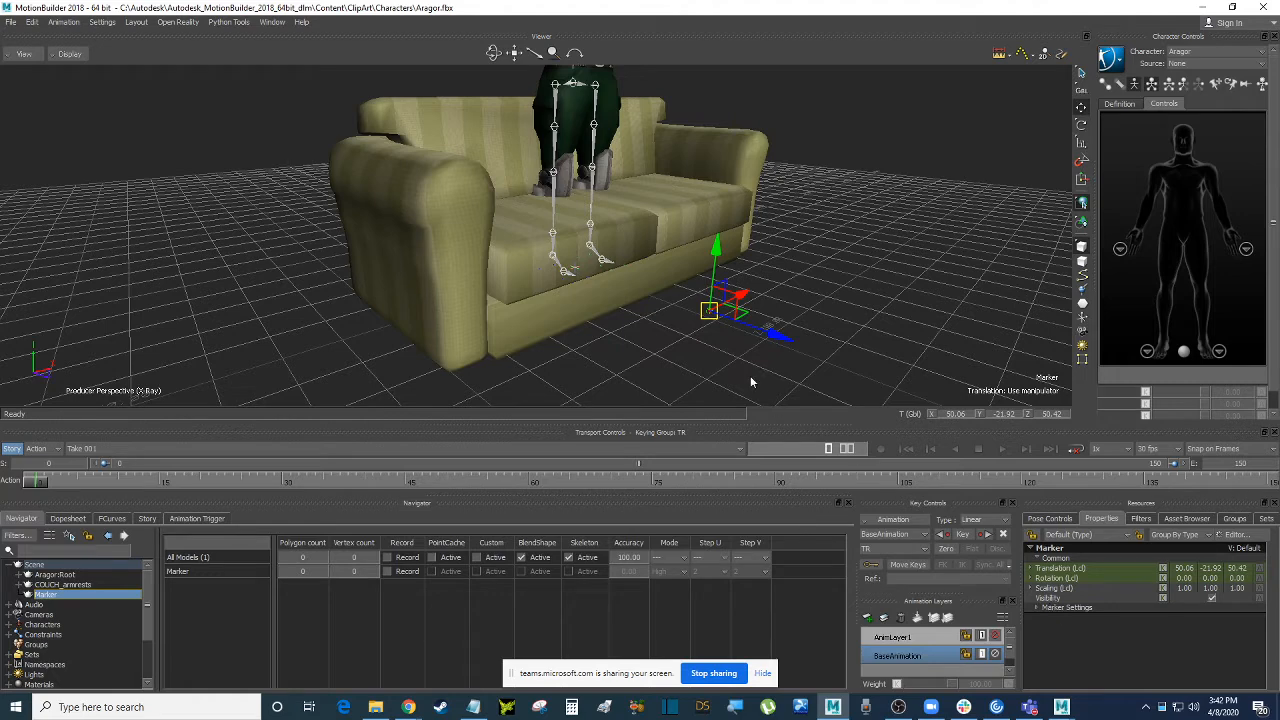
{"action": "left_click", "coordinate": [724, 352]}
{"action": "left_click", "coordinate": [712, 313]}
{"action": "right_click", "coordinate": [58, 597]}
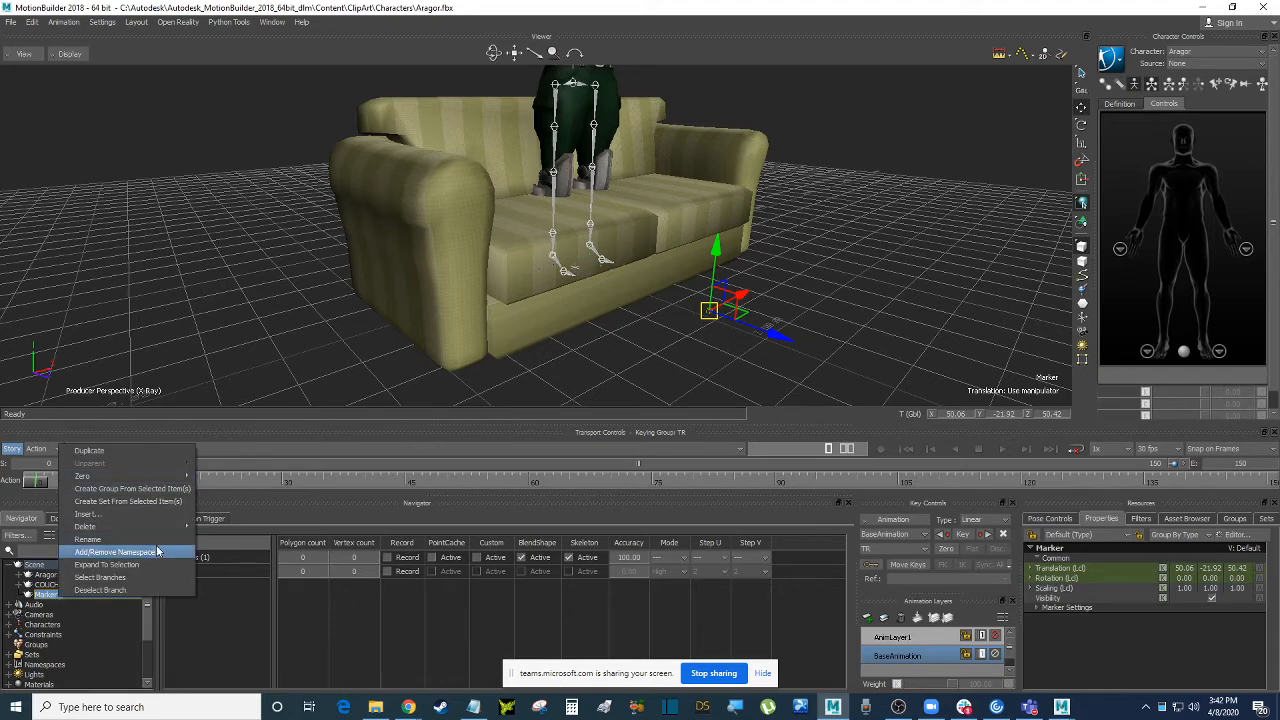
{"action": "left_click", "coordinate": [88, 539]}
{"action": "left_click", "coordinate": [102, 606]}
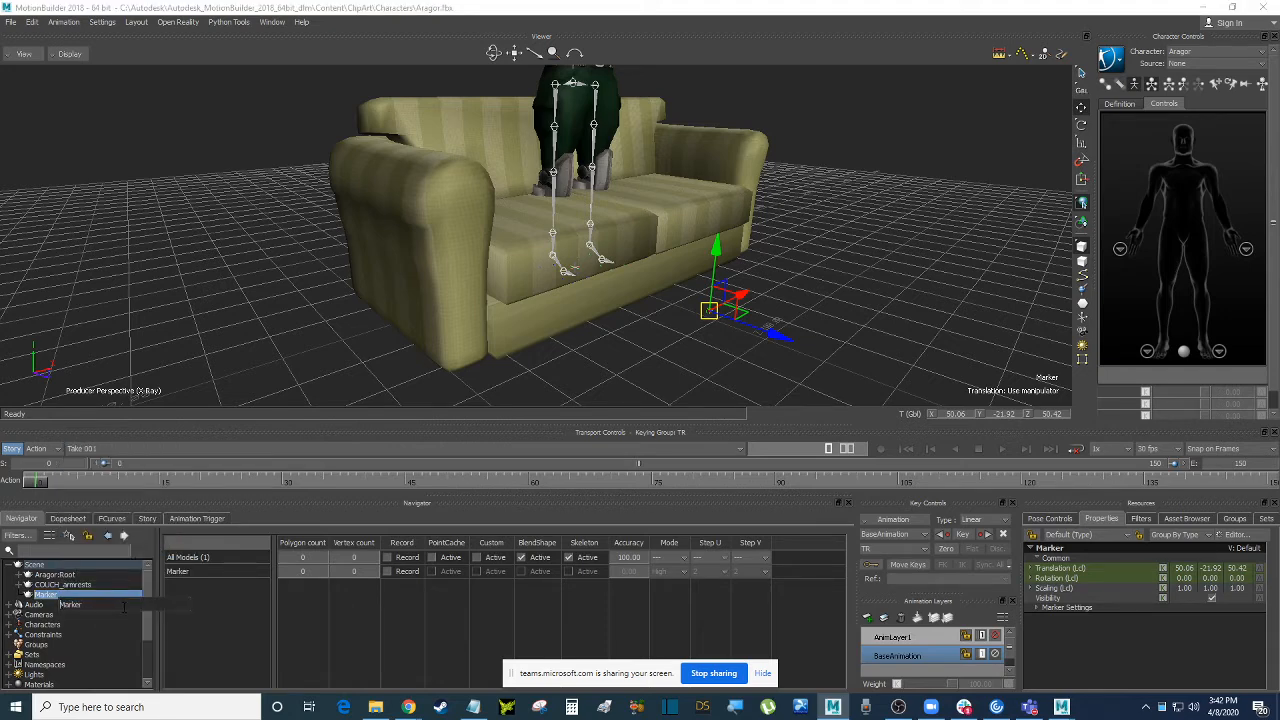
{"action": "key", "text": "Home"}
{"action": "type", "text": "Couch_"}
{"action": "key", "text": "Return"}
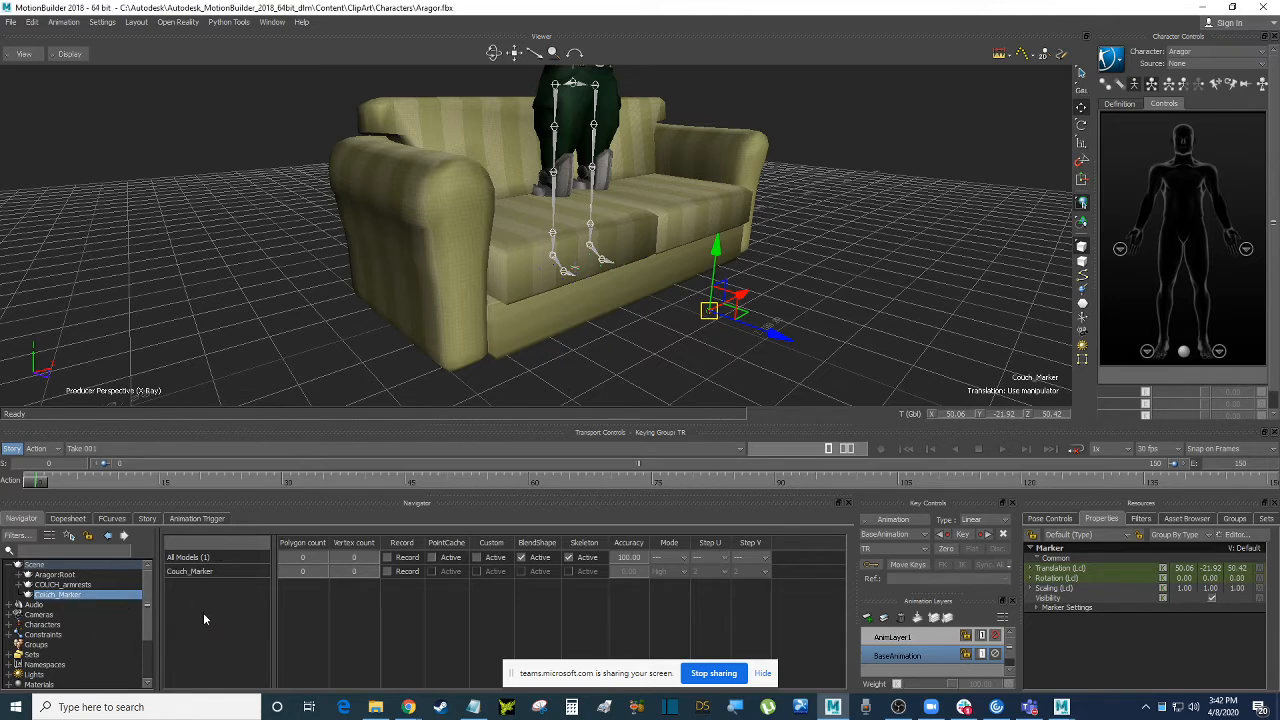
Set Couch_Marker's look to Hard Cross and its size to 999 in its marker settings.
{"action": "left_click", "coordinate": [1092, 520]}
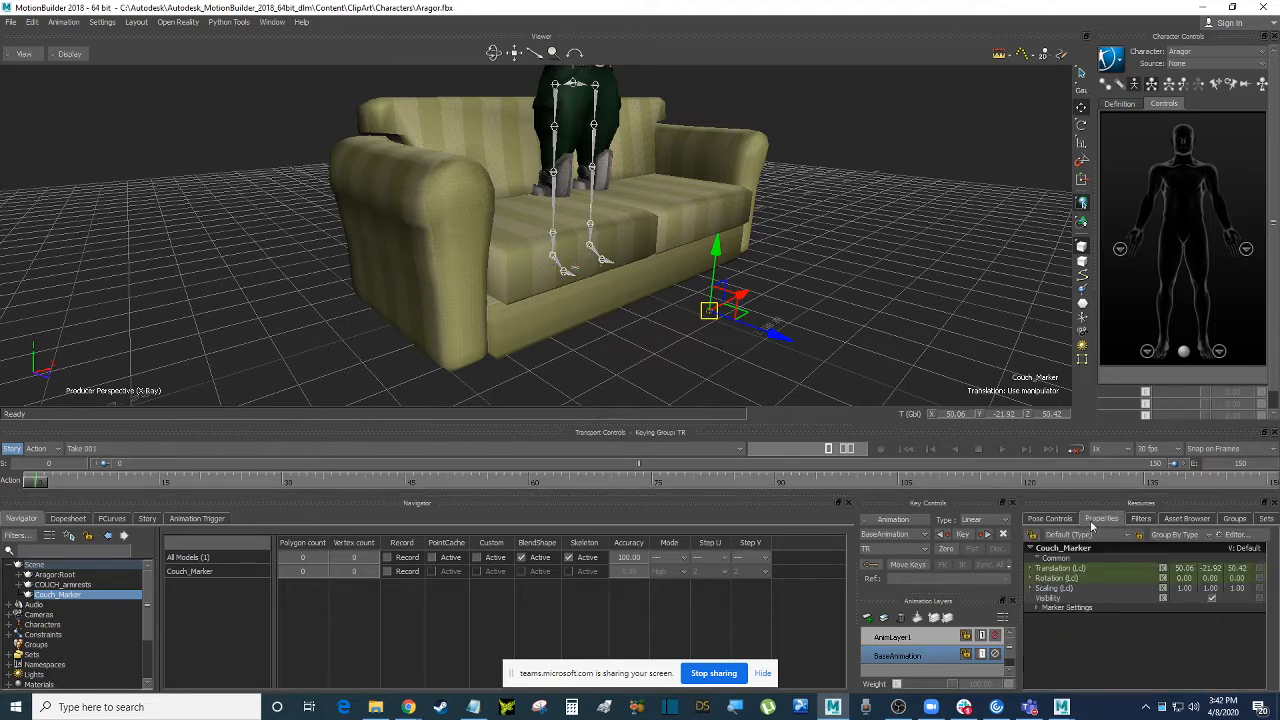
{"action": "left_click", "coordinate": [1038, 607]}
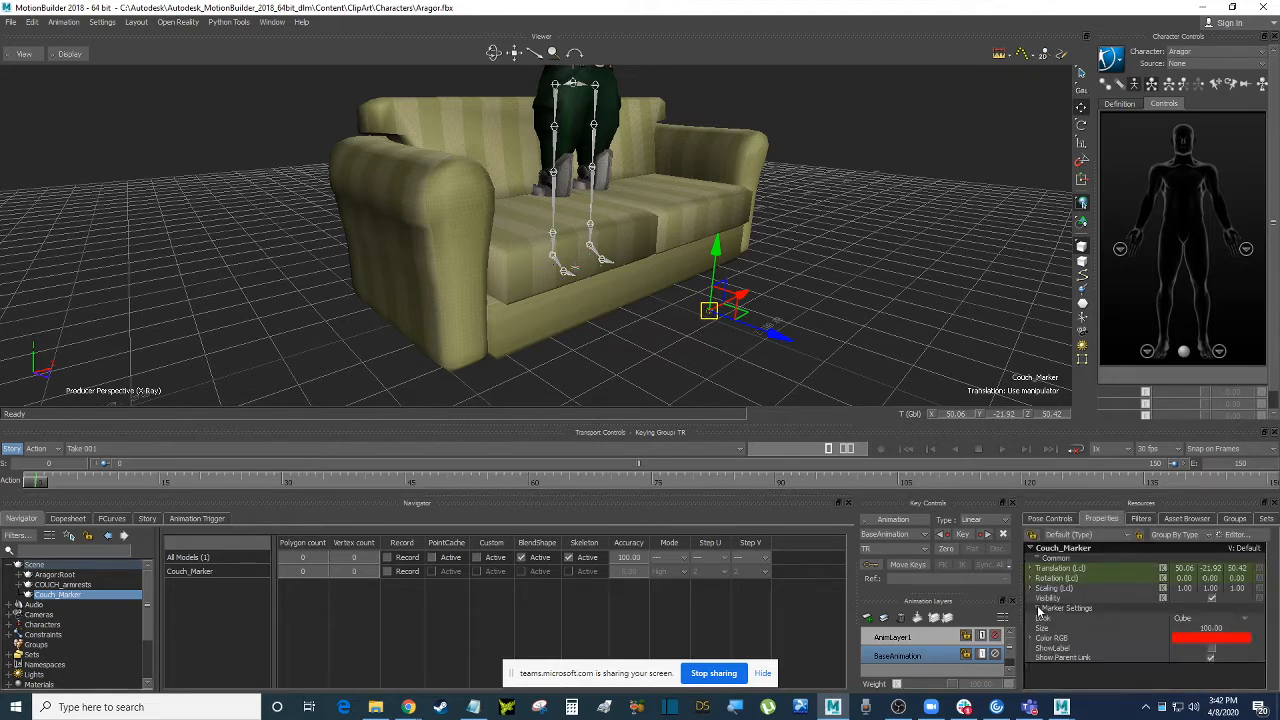
{"action": "left_click", "coordinate": [1055, 620]}
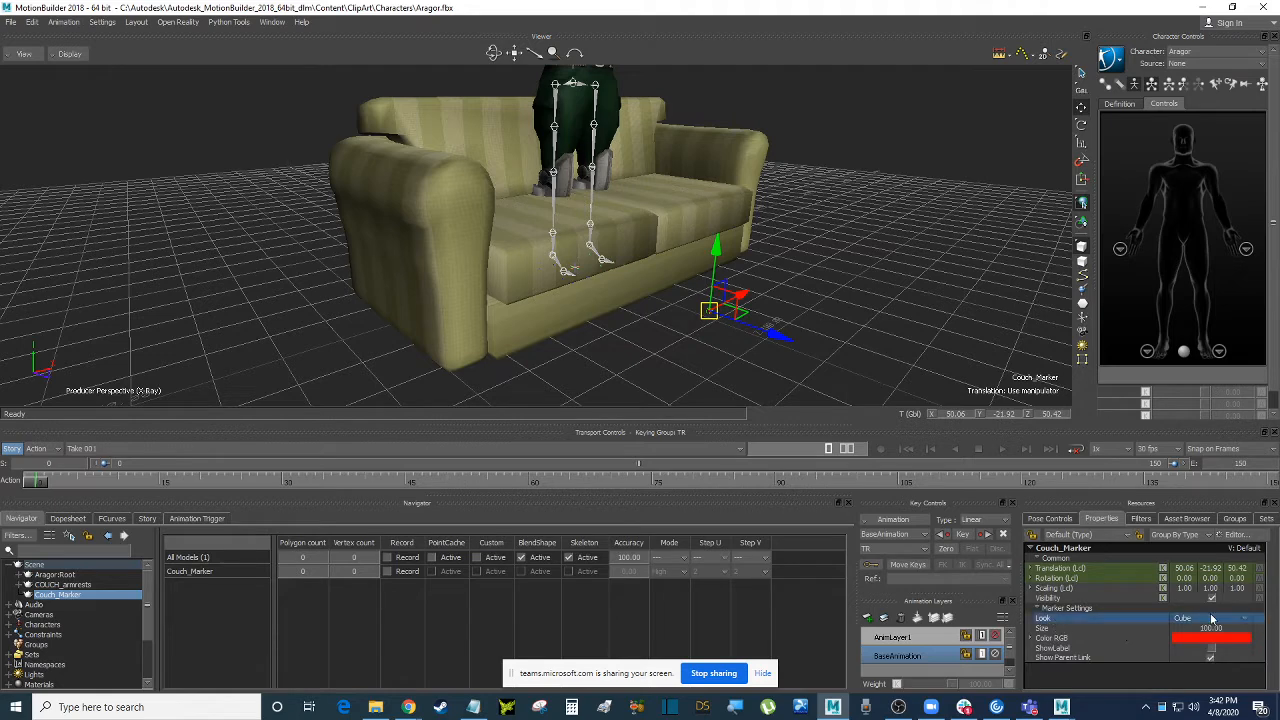
{"action": "left_click", "coordinate": [1233, 622]}
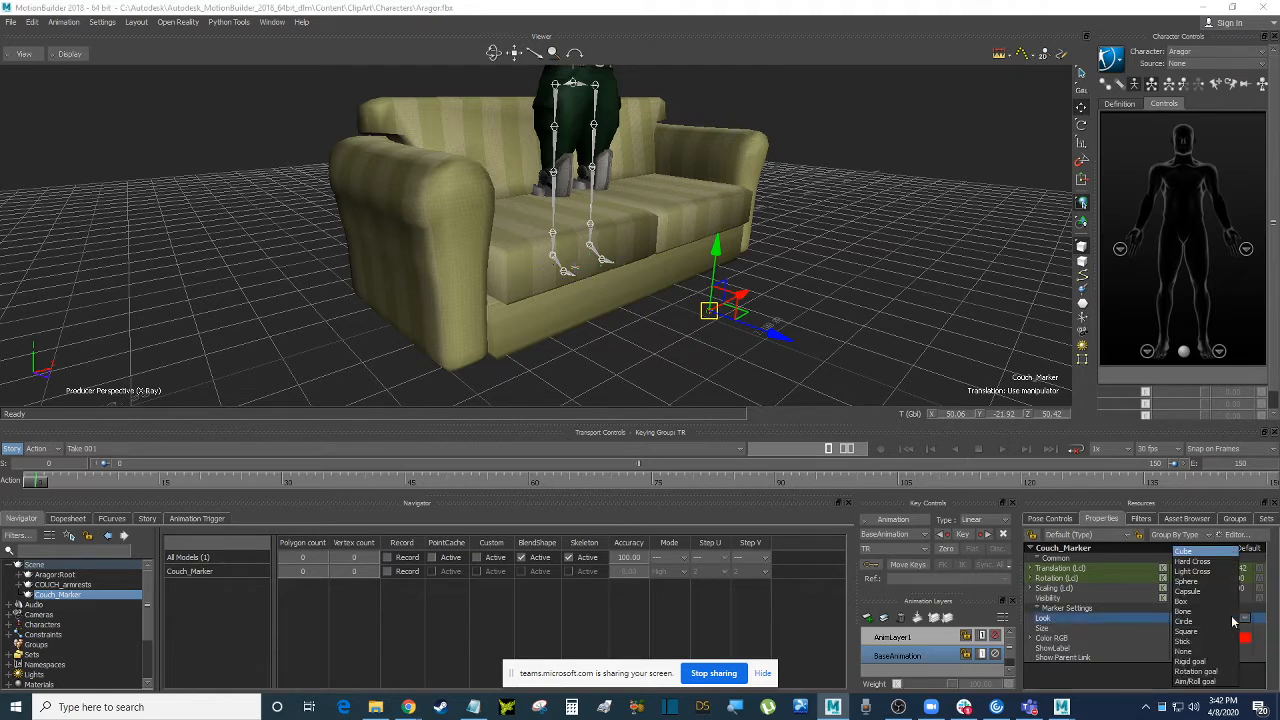
{"action": "left_click", "coordinate": [1204, 562]}
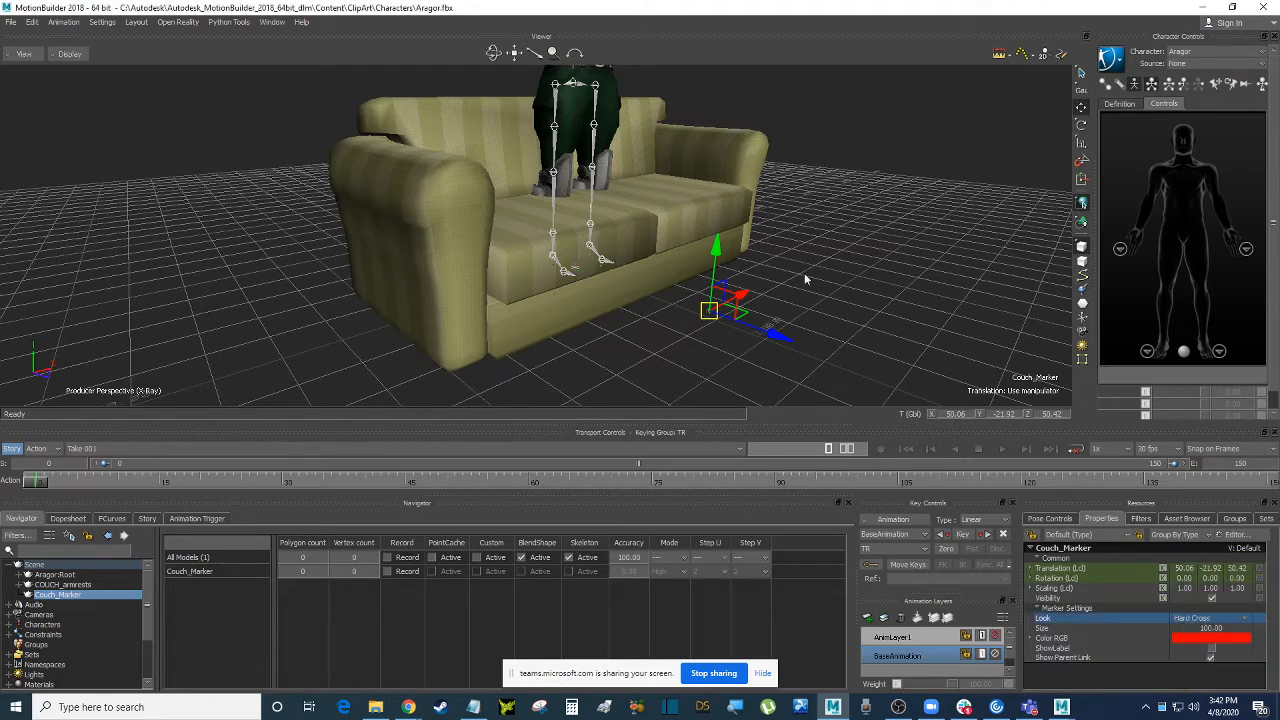
{"action": "mouse_move", "coordinate": [1202, 629]}
{"action": "left_mouse_down"}
{"action": "mouse_move", "coordinate": [1238, 630]}
{"action": "mouse_move", "coordinate": [1166, 616]}
{"action": "mouse_move", "coordinate": [1238, 631]}
{"action": "left_mouse_up"}
{"action": "double_click", "coordinate": [1210, 628]}
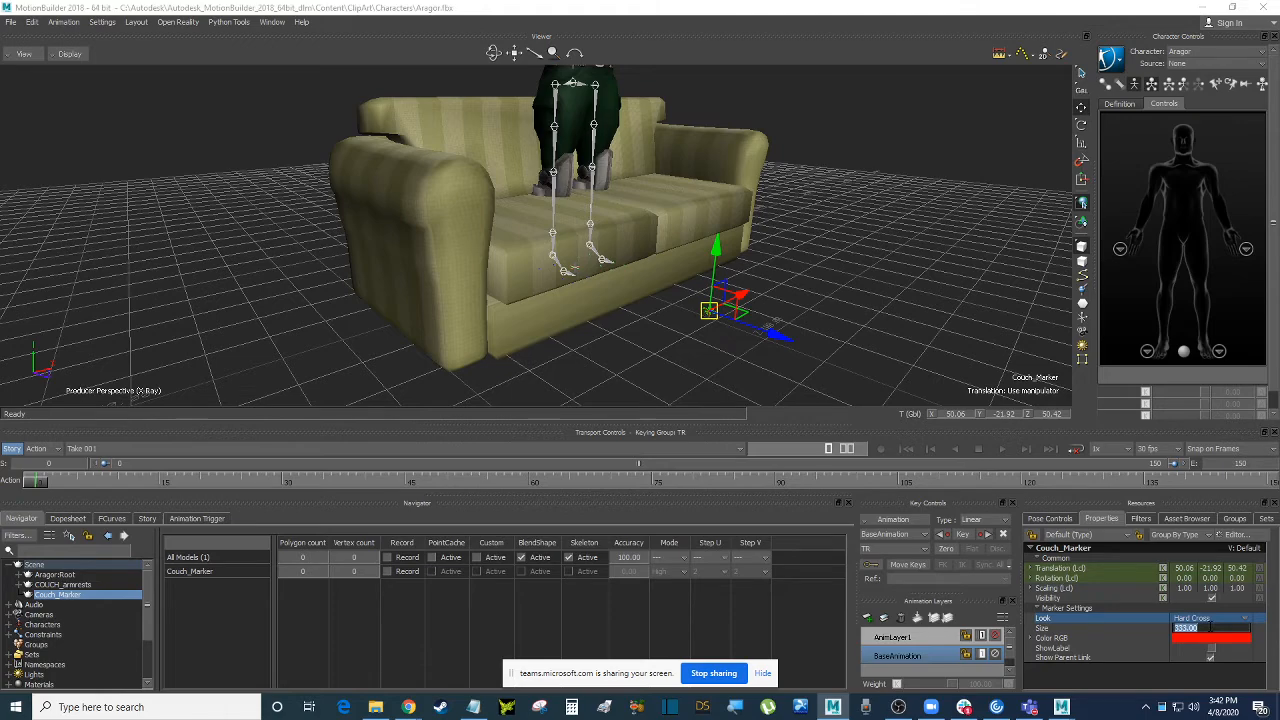
{"action": "type", "text": "999"}
{"action": "key", "text": "Return"}
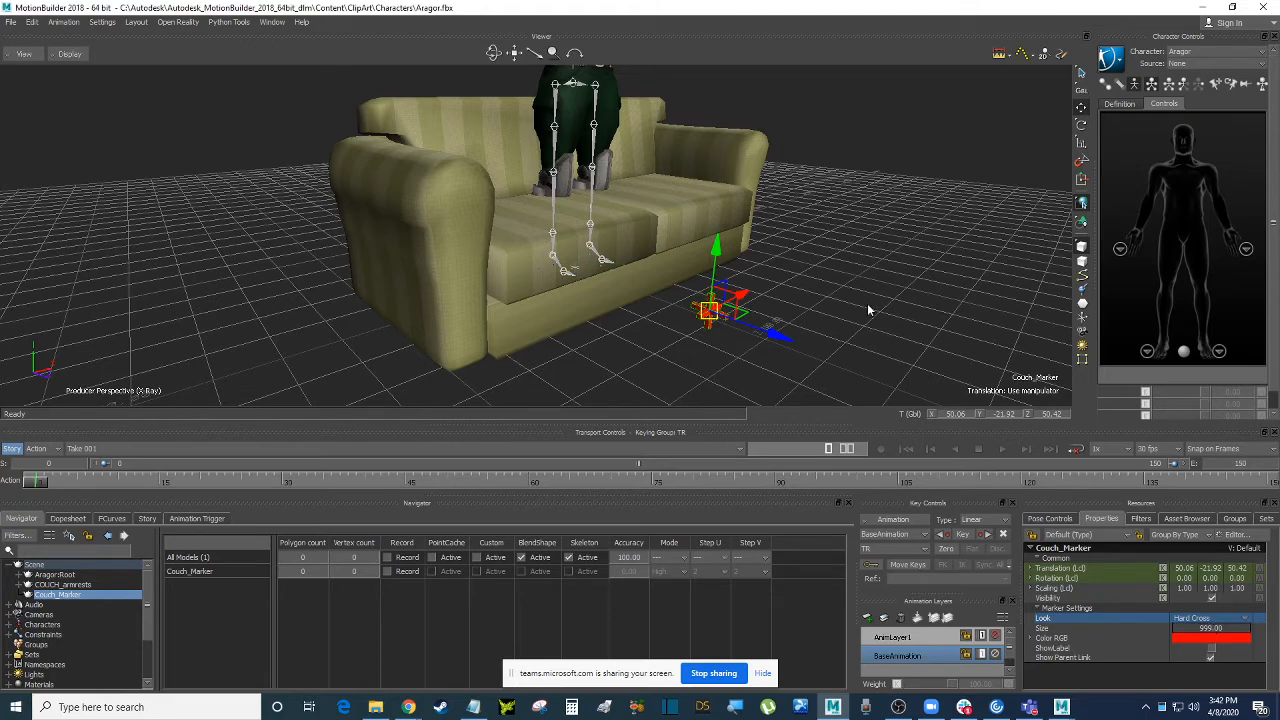
Zero the translation and rotation of Couch_Marker, and check its placement under the couch.
{"action": "mouse_move", "coordinate": [867, 303]}
{"action": "left_mouse_down", "text": "ctrl+shift"}
{"action": "mouse_move", "coordinate": [871, 274]}
{"action": "mouse_move", "coordinate": [864, 318]}
{"action": "mouse_move", "coordinate": [866, 296]}
{"action": "left_mouse_up", "text": "ctrl+shift"}
{"action": "left_click", "coordinate": [906, 304]}
{"action": "mouse_move", "coordinate": [940, 326]}
{"action": "left_mouse_down", "text": "ctrl+shift"}
{"action": "mouse_move", "coordinate": [940, 337]}
{"action": "mouse_move", "coordinate": [898, 334]}
{"action": "left_mouse_up", "text": "ctrl+shift"}
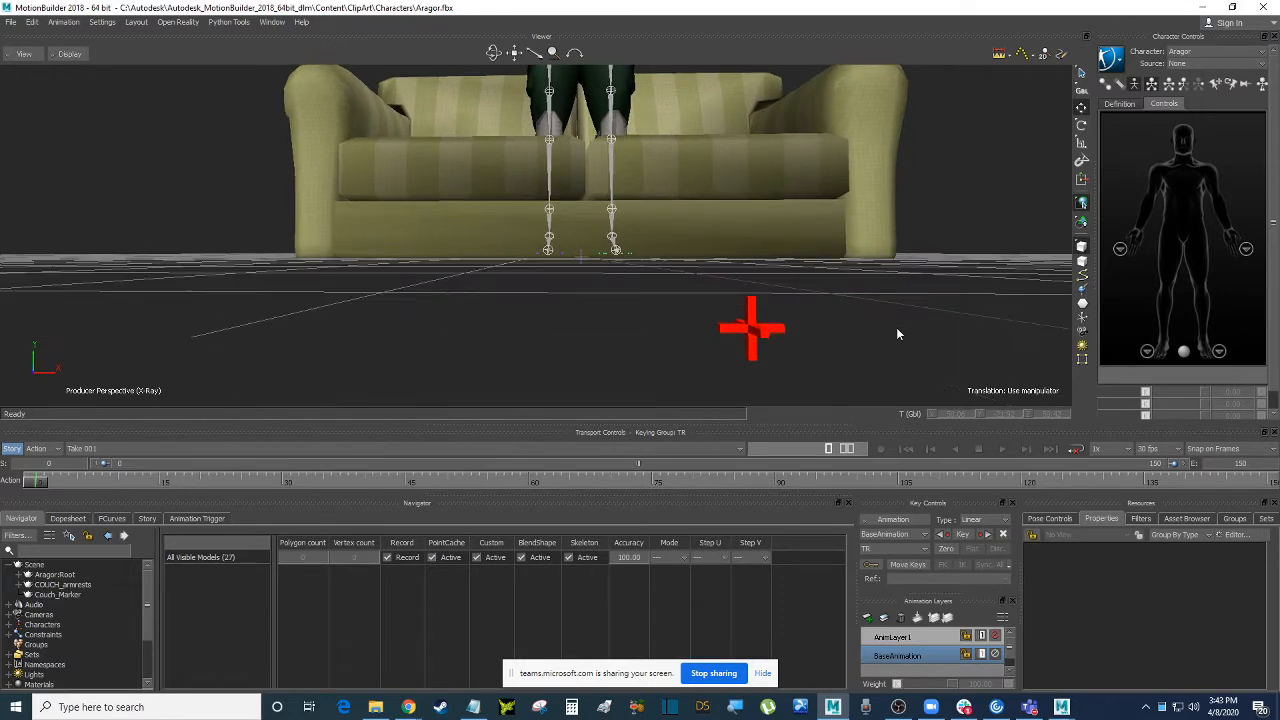
{"action": "left_click", "coordinate": [757, 330]}
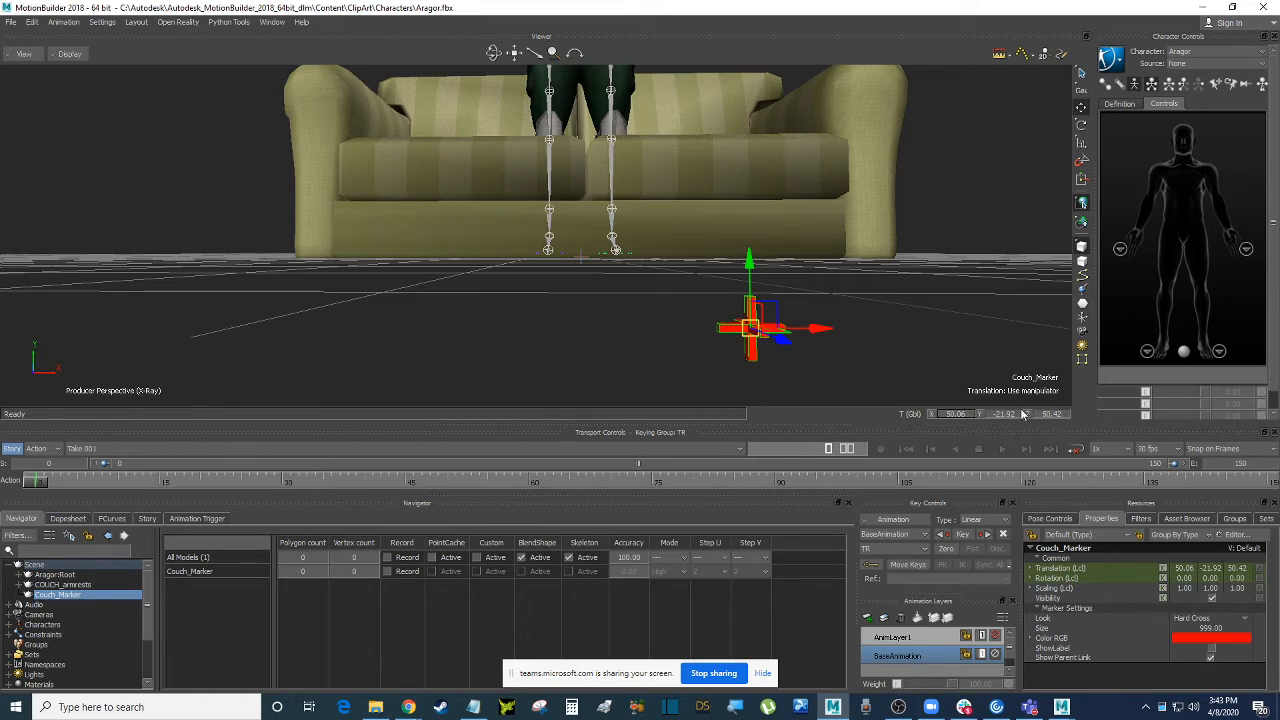
{"action": "right_click", "coordinate": [732, 328]}
{"action": "mouse_move", "coordinate": [858, 365]}
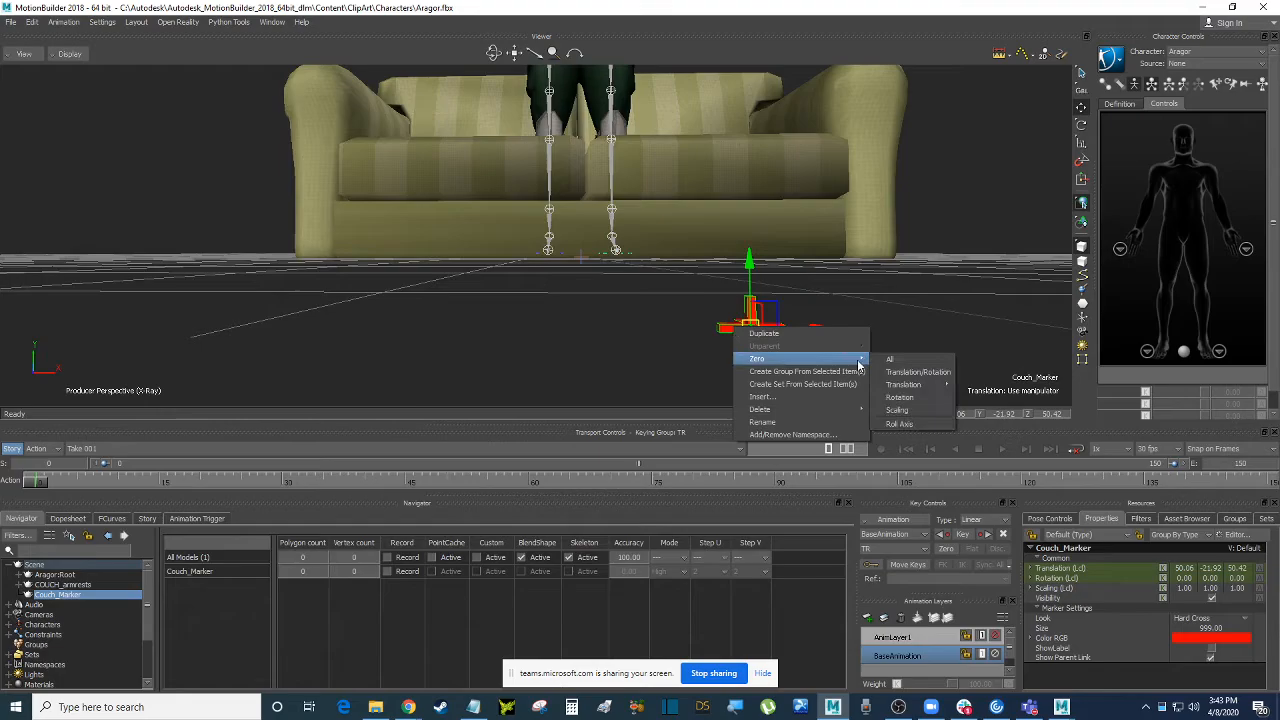
{"action": "left_click", "coordinate": [921, 372]}
{"action": "left_click_drag", "start_coordinate": [800, 323], "coordinate": [907, 329], "text": "ctrl+shift"}
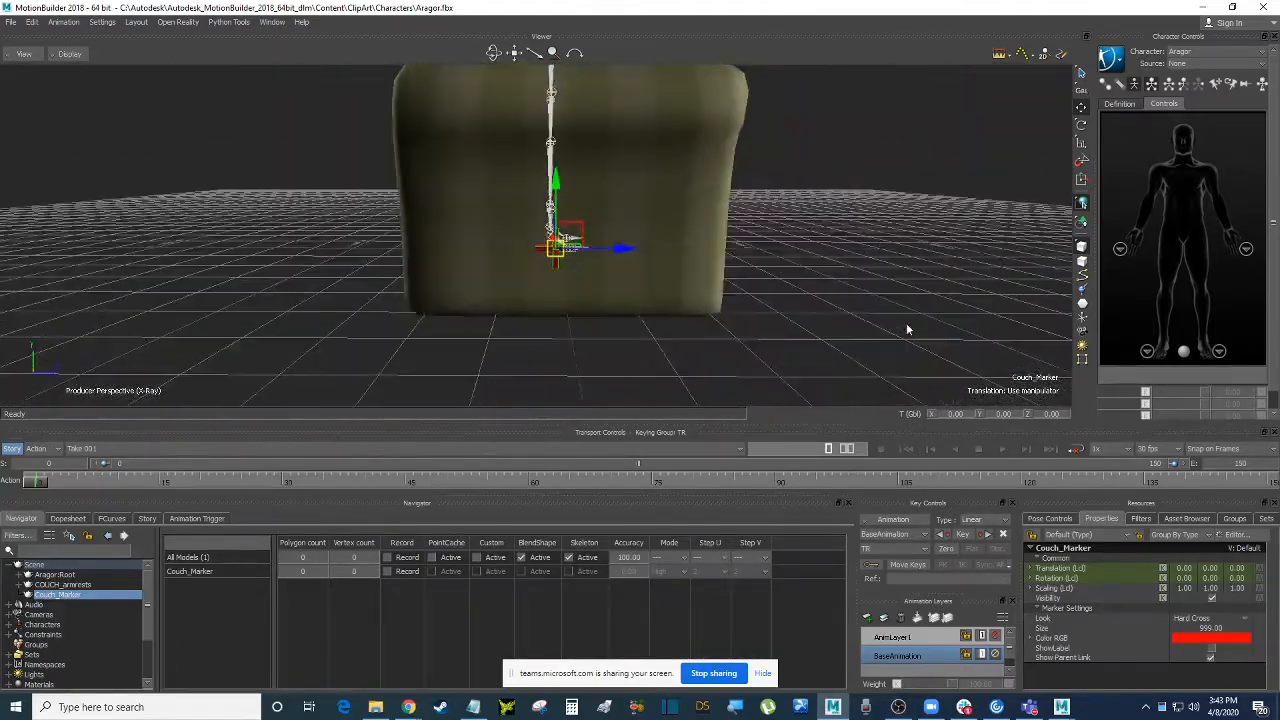
{"action": "left_click_drag", "start_coordinate": [812, 316], "coordinate": [786, 244], "text": "ctrl+shift"}
Parent COUCH_armrests under Couch_Marker in the schematic so the marker drives the whole couch.
{"action": "key", "text": "ctrl+t"}
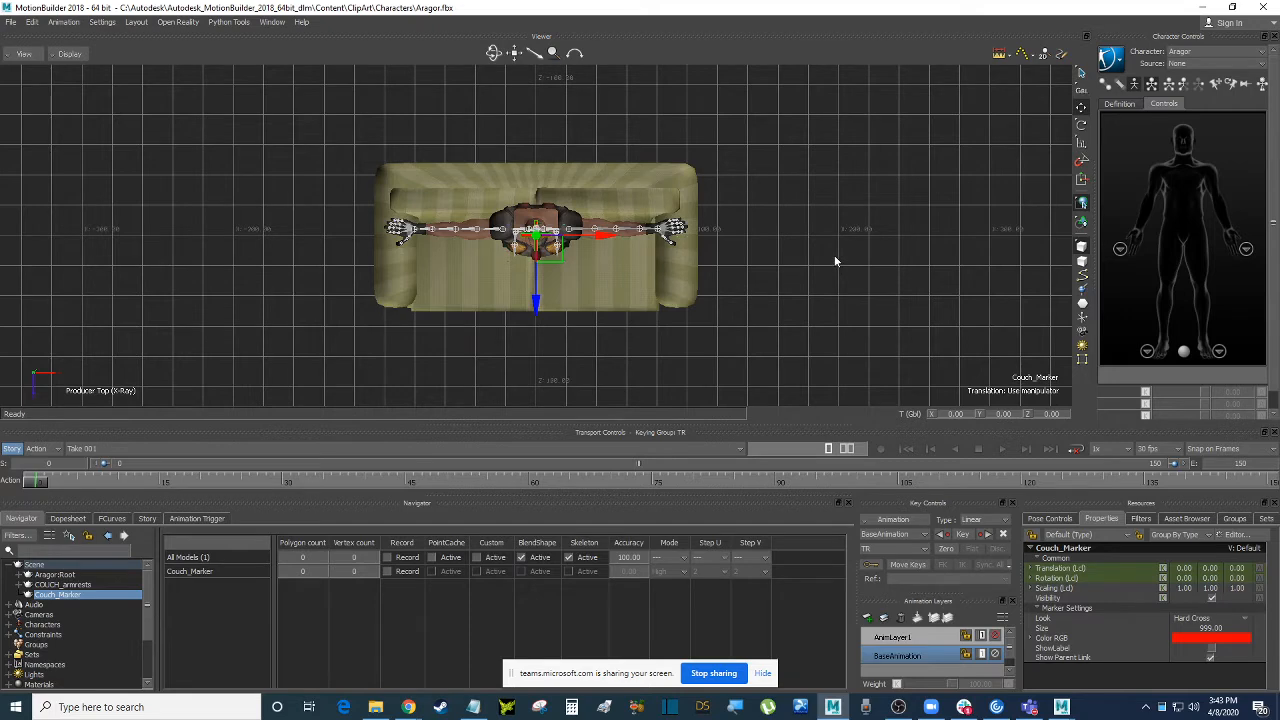
{"action": "key", "text": "ctrl+w"}
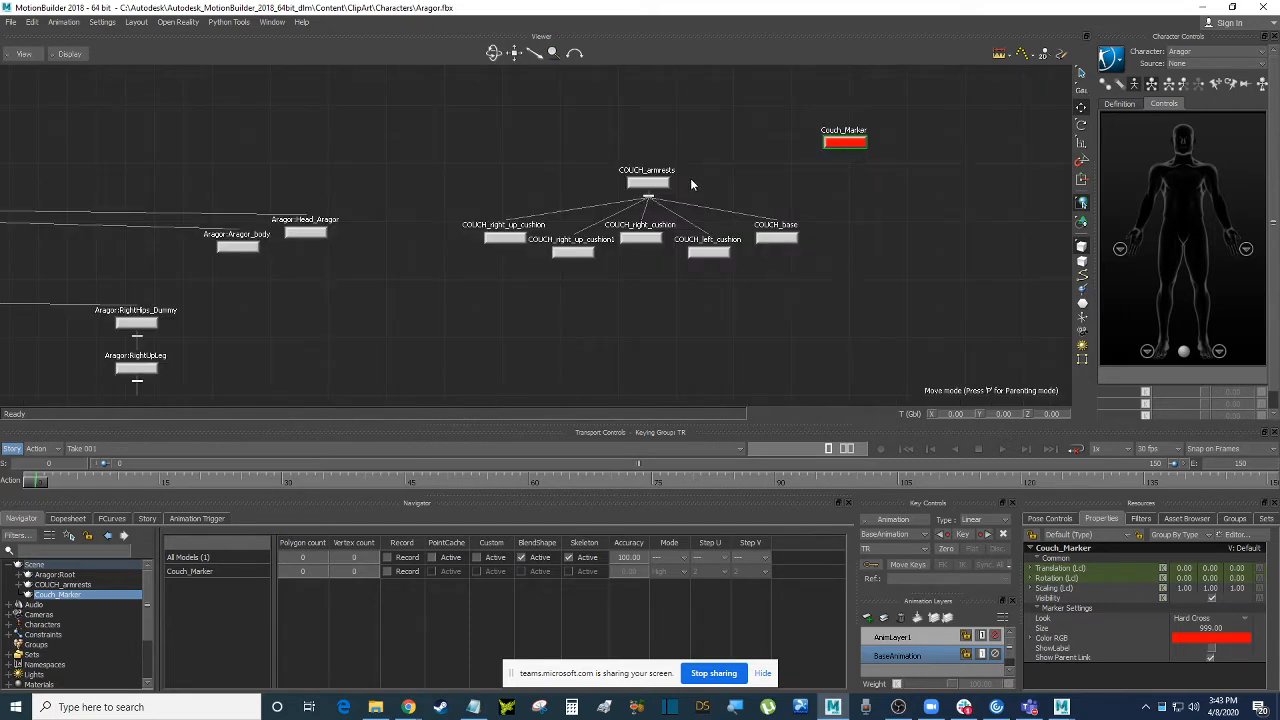
{"action": "left_click", "coordinate": [691, 184]}
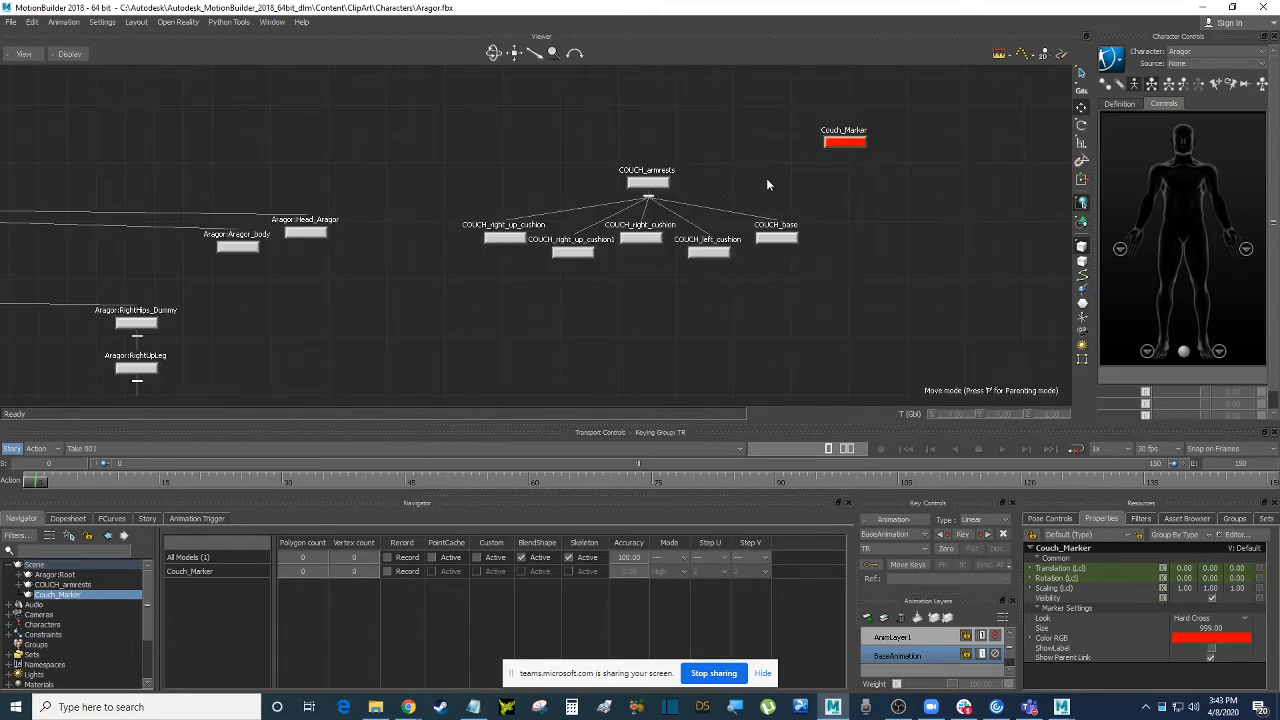
{"action": "left_click", "coordinate": [648, 183]}
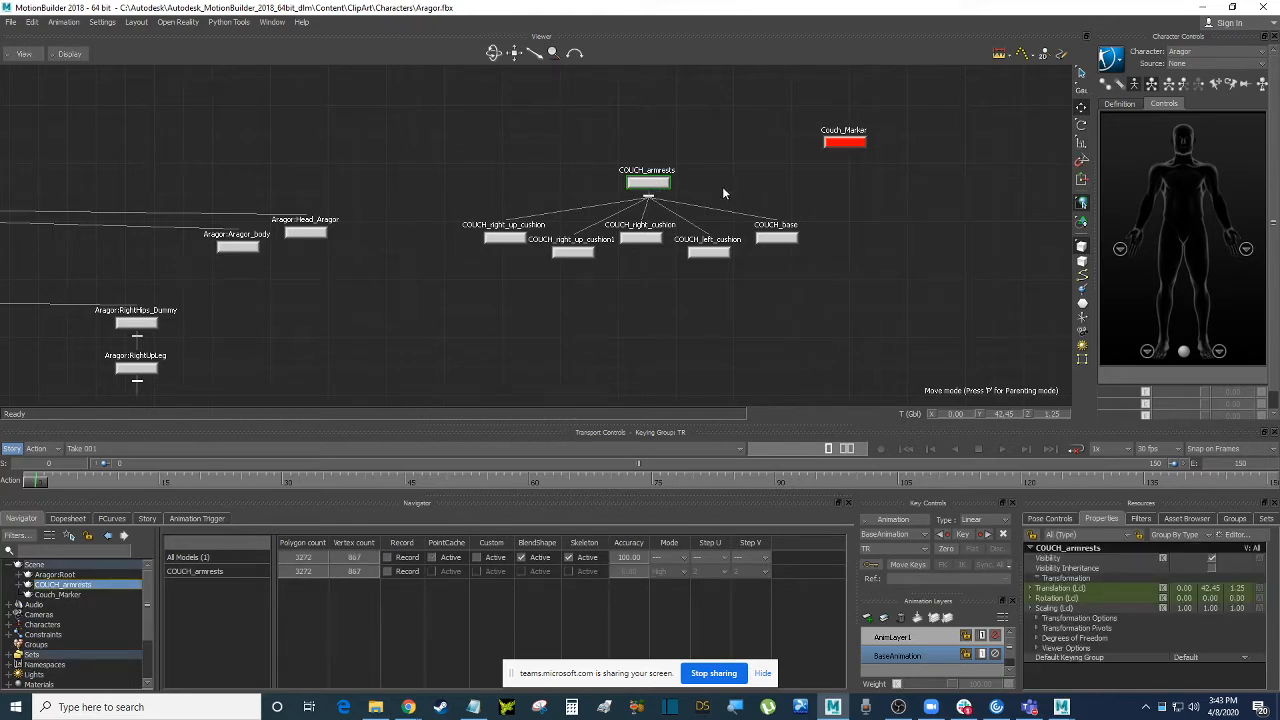
{"action": "left_click", "coordinate": [845, 148], "text": "shift"}
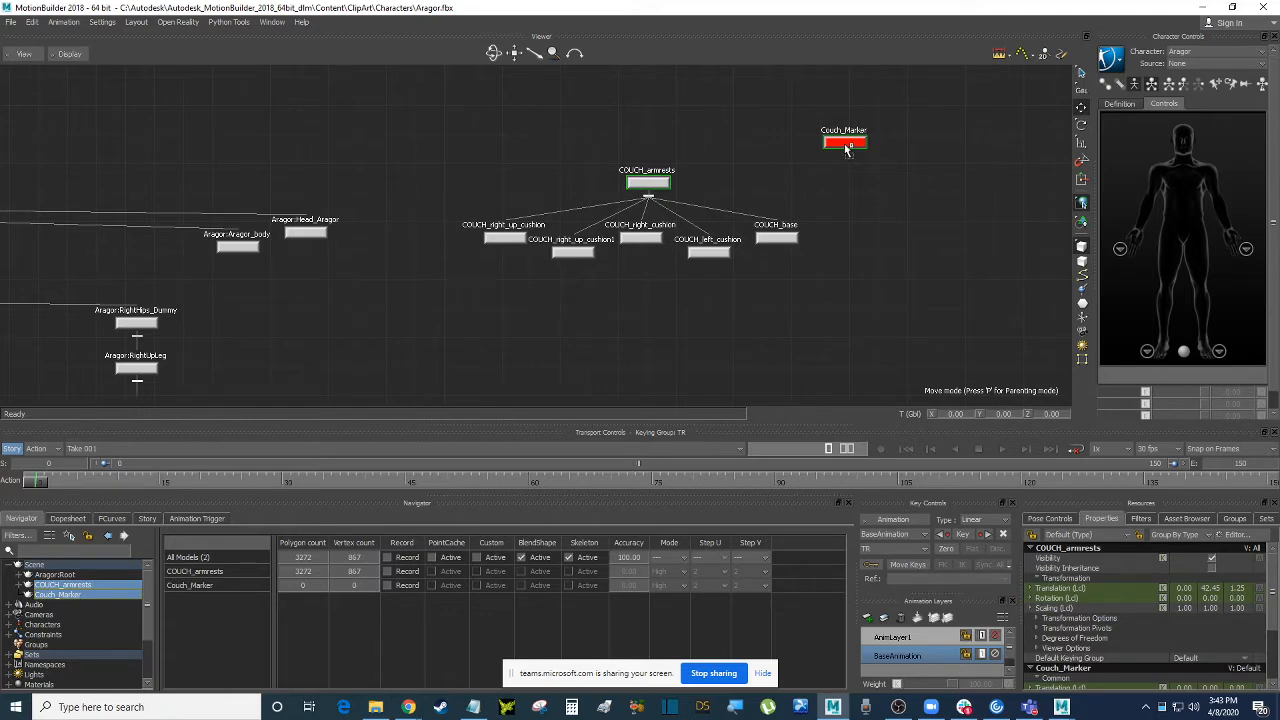
{"action": "left_click_drag", "start_coordinate": [845, 146], "coordinate": [844, 143], "text": "alt"}
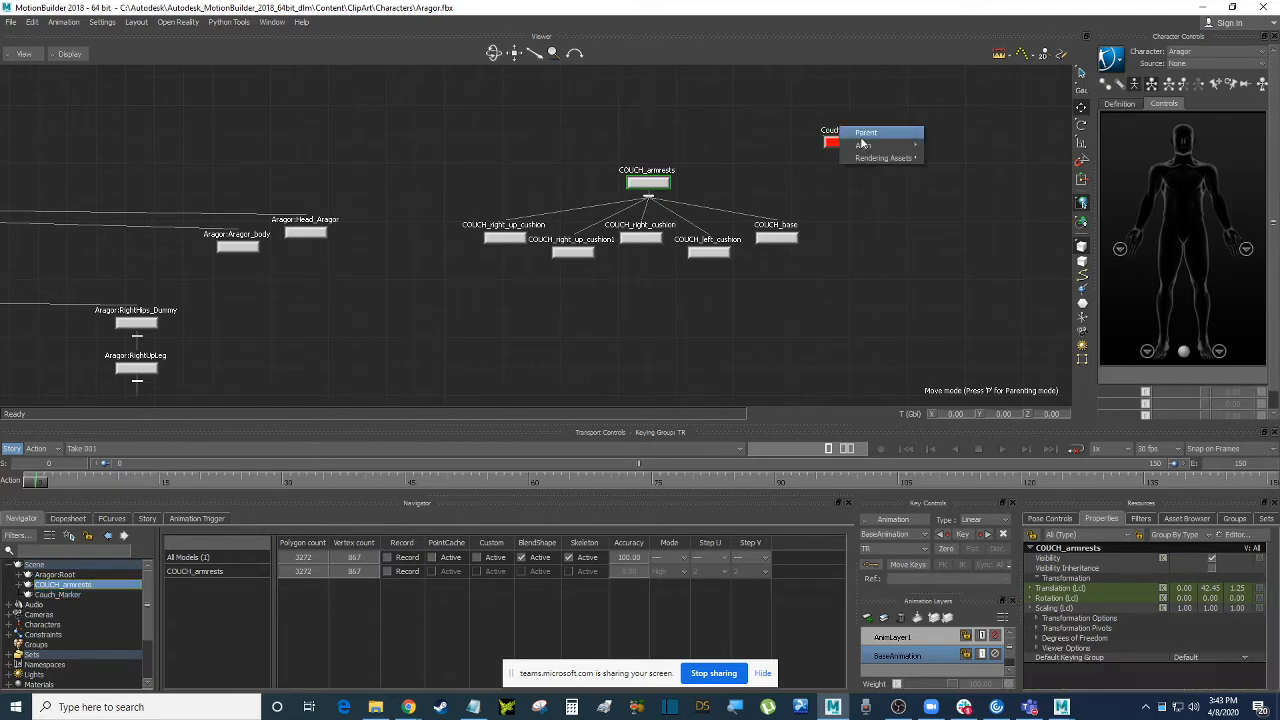
{"action": "left_click", "coordinate": [864, 136]}
{"action": "left_click", "coordinate": [876, 200]}
{"action": "left_click", "coordinate": [855, 142]}
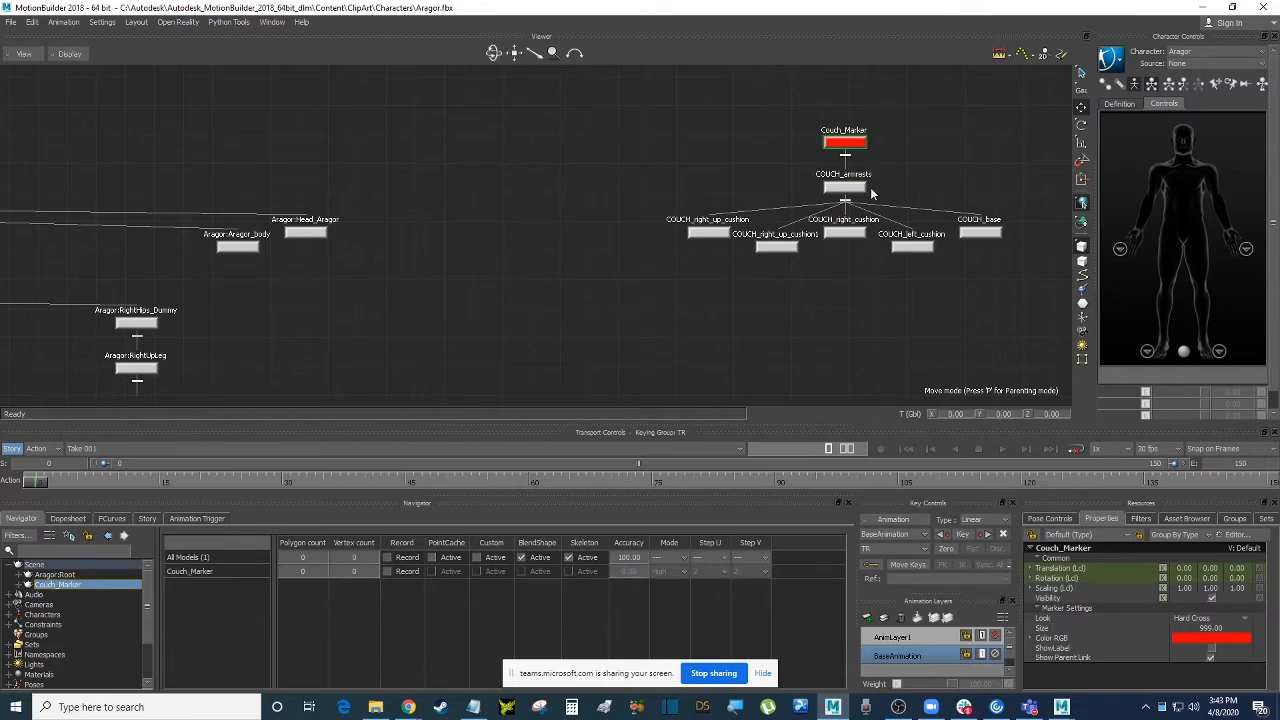
{"action": "key", "text": "ctrl+w"}
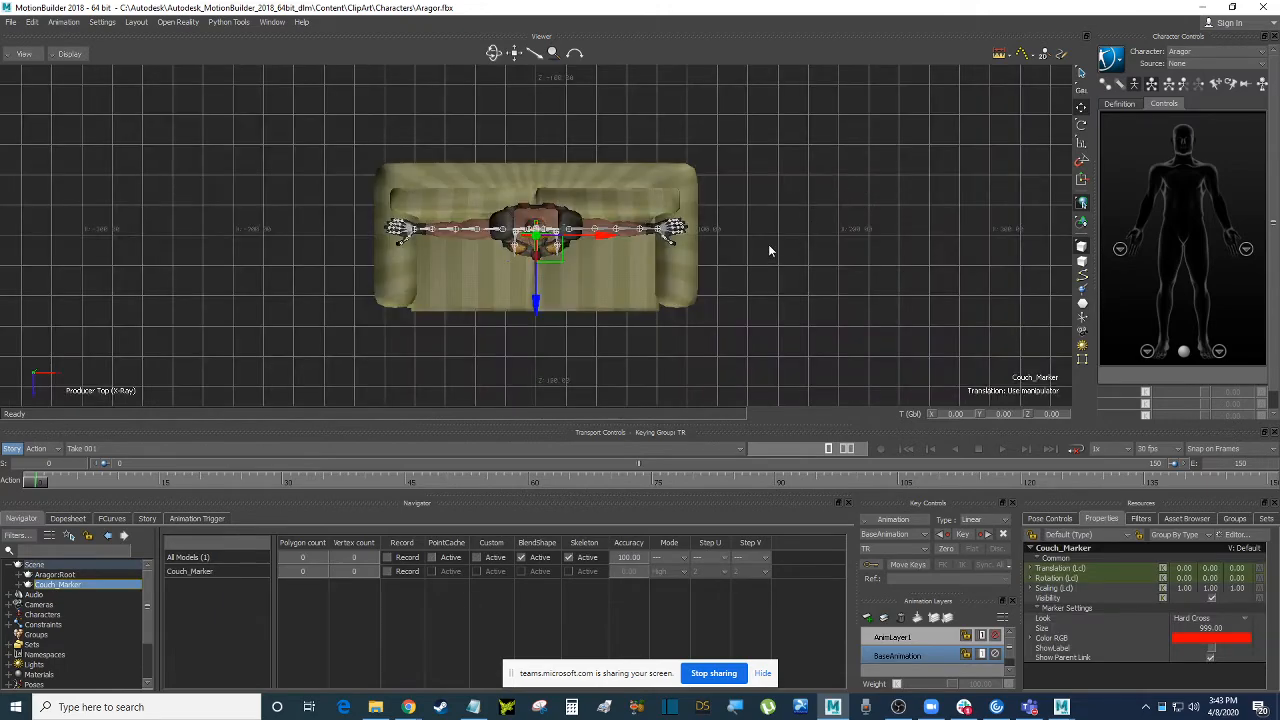
Create a group from COUCH_armrests and its five child couch parts, leaving Couch_Marker out of the selection.
{"action": "key", "text": "ctrl+e"}
{"action": "left_click_drag", "start_coordinate": [766, 267], "coordinate": [654, 256], "text": "ctrl+shift"}
{"action": "key", "text": "ctrl+z"}
{"action": "left_click_drag", "start_coordinate": [938, 250], "coordinate": [817, 269], "text": "ctrl+shift"}
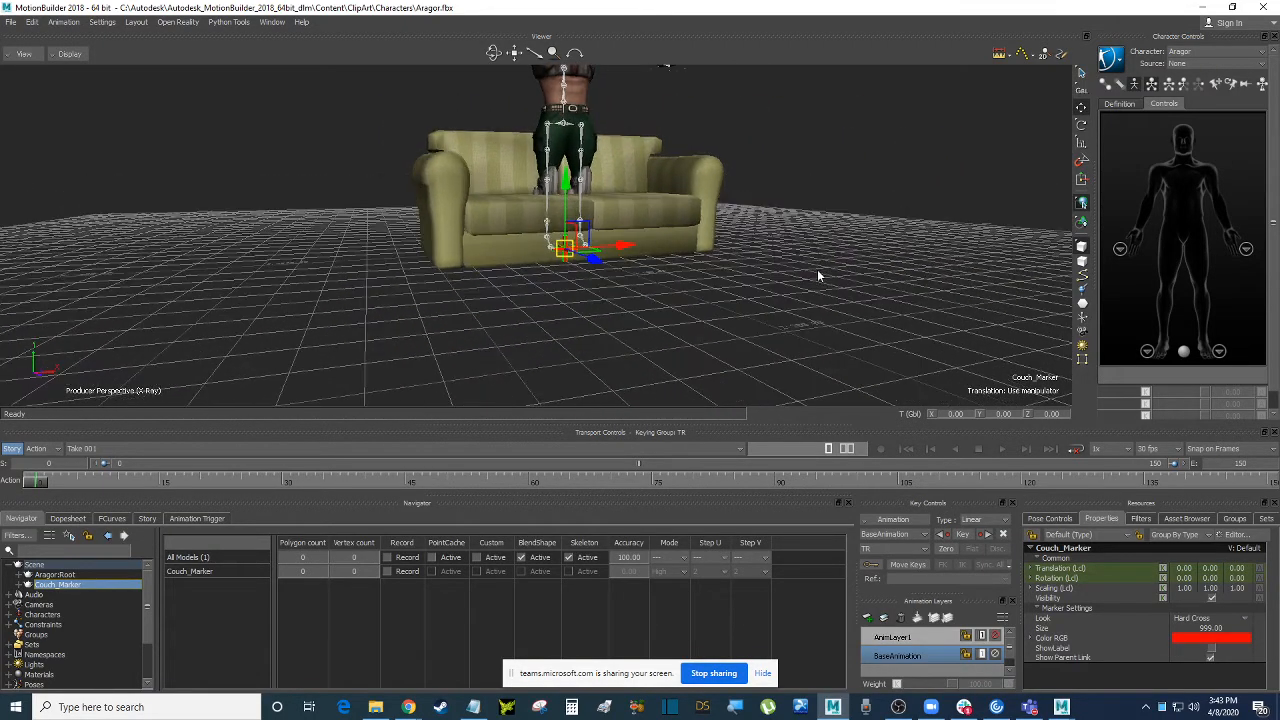
{"action": "mouse_move", "coordinate": [602, 283]}
{"action": "left_mouse_down", "text": "ctrl+shift"}
{"action": "mouse_move", "coordinate": [820, 286]}
{"action": "mouse_move", "coordinate": [806, 296]}
{"action": "mouse_move", "coordinate": [806, 283]}
{"action": "mouse_move", "coordinate": [706, 320]}
{"action": "mouse_move", "coordinate": [808, 323]}
{"action": "mouse_move", "coordinate": [772, 338]}
{"action": "mouse_move", "coordinate": [777, 318]}
{"action": "mouse_move", "coordinate": [811, 315]}
{"action": "left_mouse_up", "text": "ctrl+shift"}
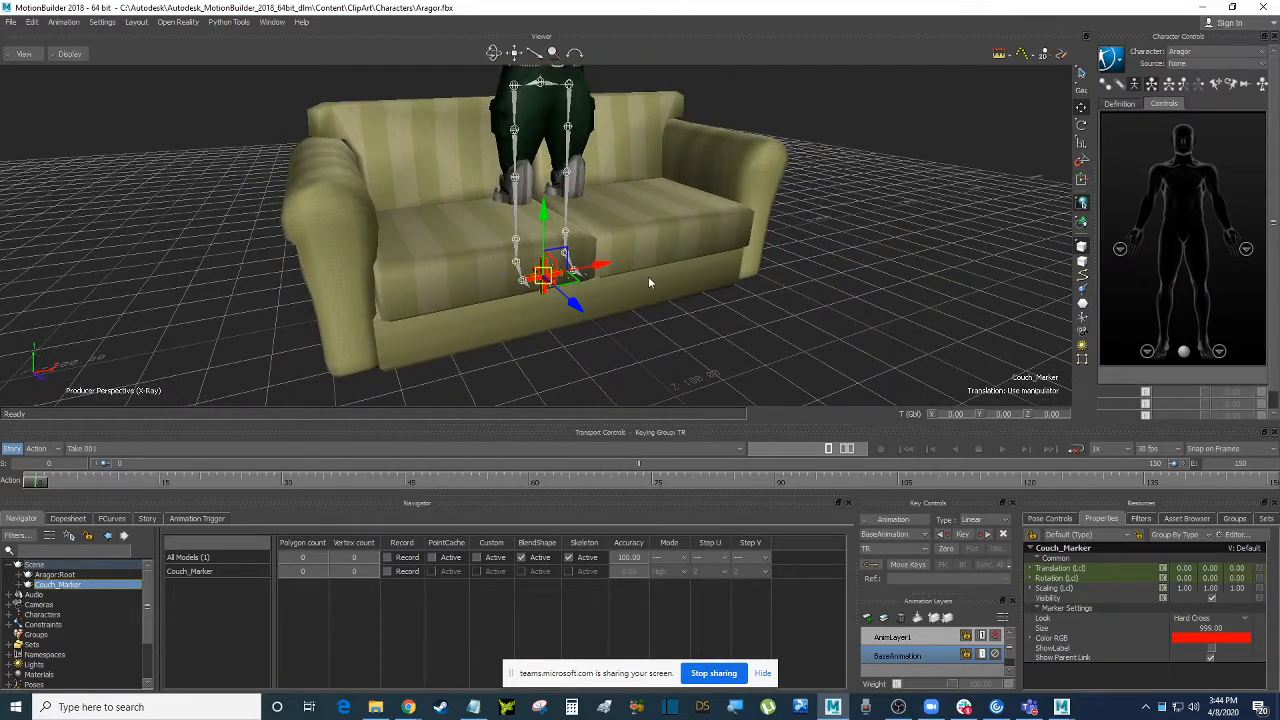
{"action": "left_click_drag", "start_coordinate": [866, 278], "coordinate": [800, 325], "text": "ctrl+shift"}
{"action": "key", "text": "ctrl+w"}
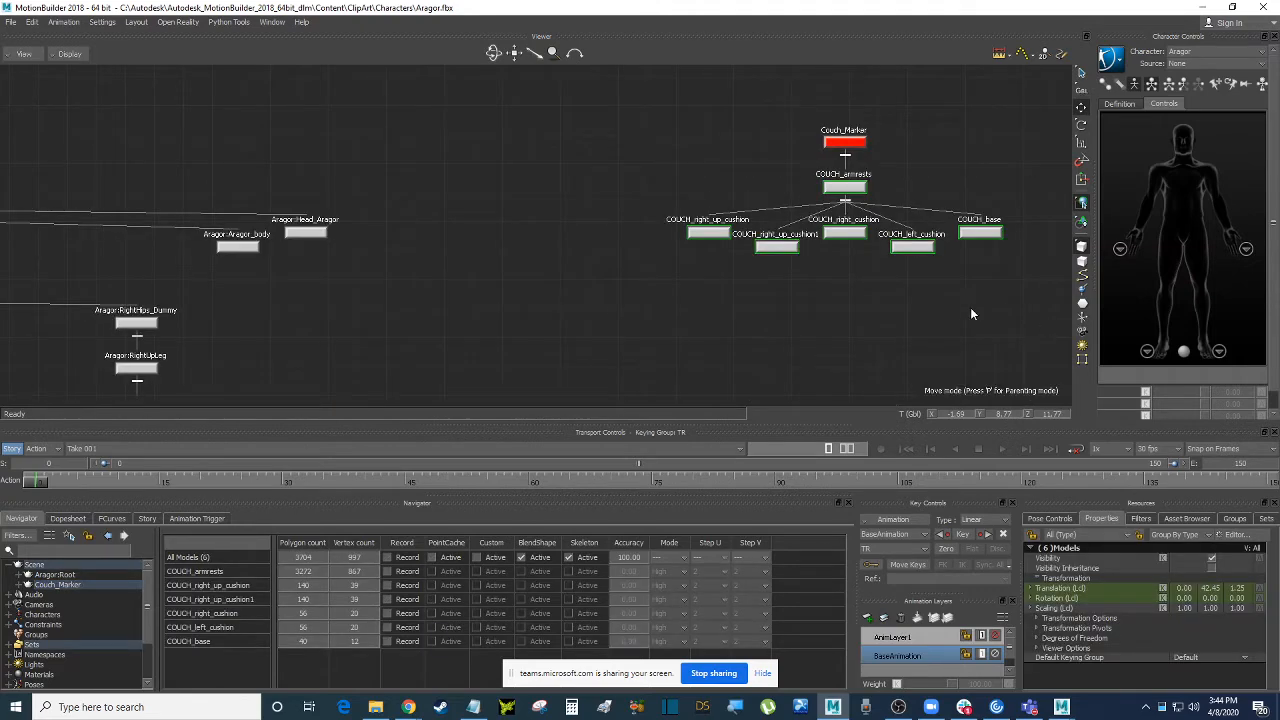
{"action": "key", "text": "ctrl+e"}
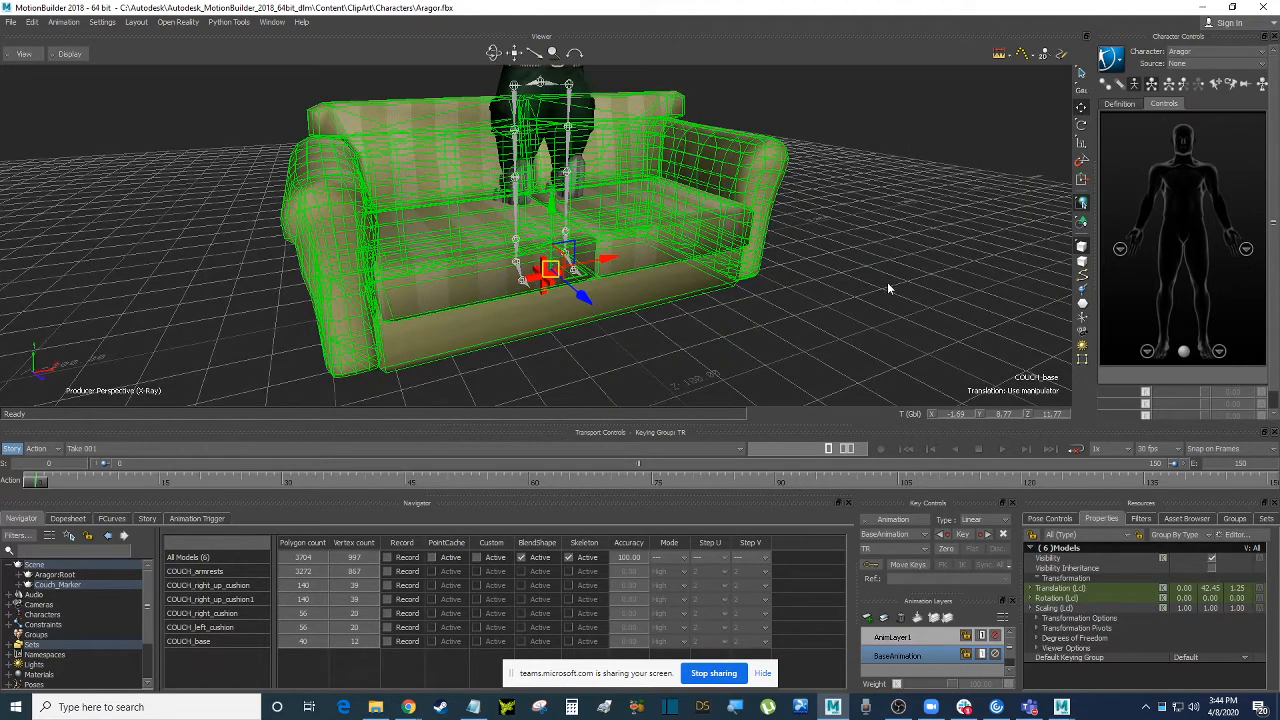
{"action": "left_click", "coordinate": [1234, 518]}
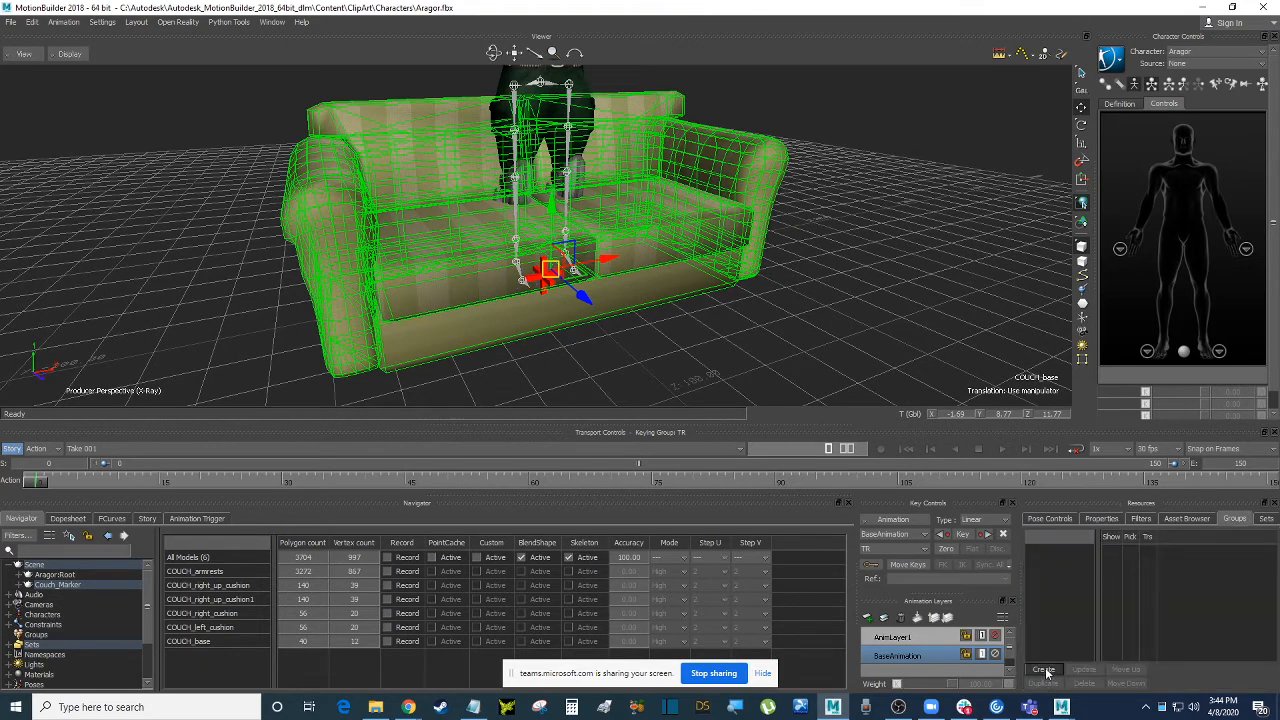
{"action": "left_click", "coordinate": [1046, 672]}
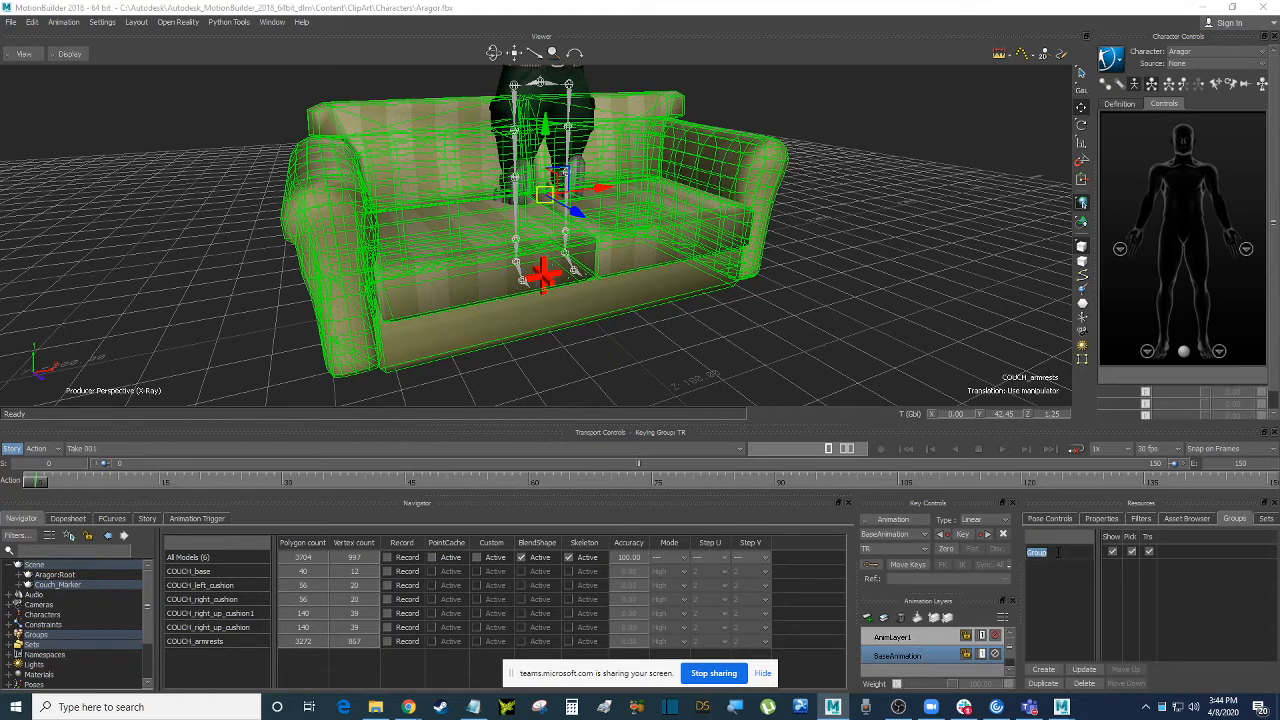
Name the new group couch_mesh and turn off its Pick and Trs options.
{"action": "type", "text": "couch_mesh"}
{"action": "left_click", "coordinate": [1058, 557]}
{"action": "left_click", "coordinate": [1132, 553]}
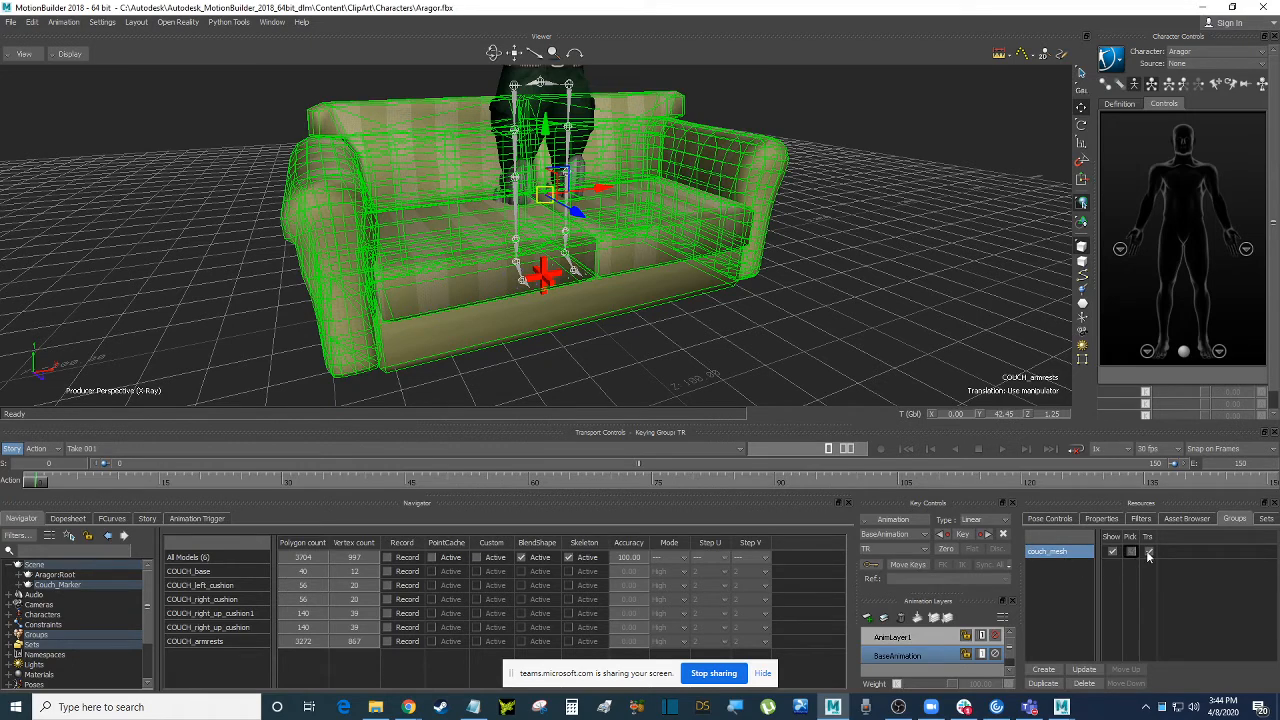
{"action": "left_click", "coordinate": [877, 246]}
Move the couch along X to about 348 beside Aragor using Couch_Marker, and deselect the marker.
{"action": "left_click", "coordinate": [547, 279]}
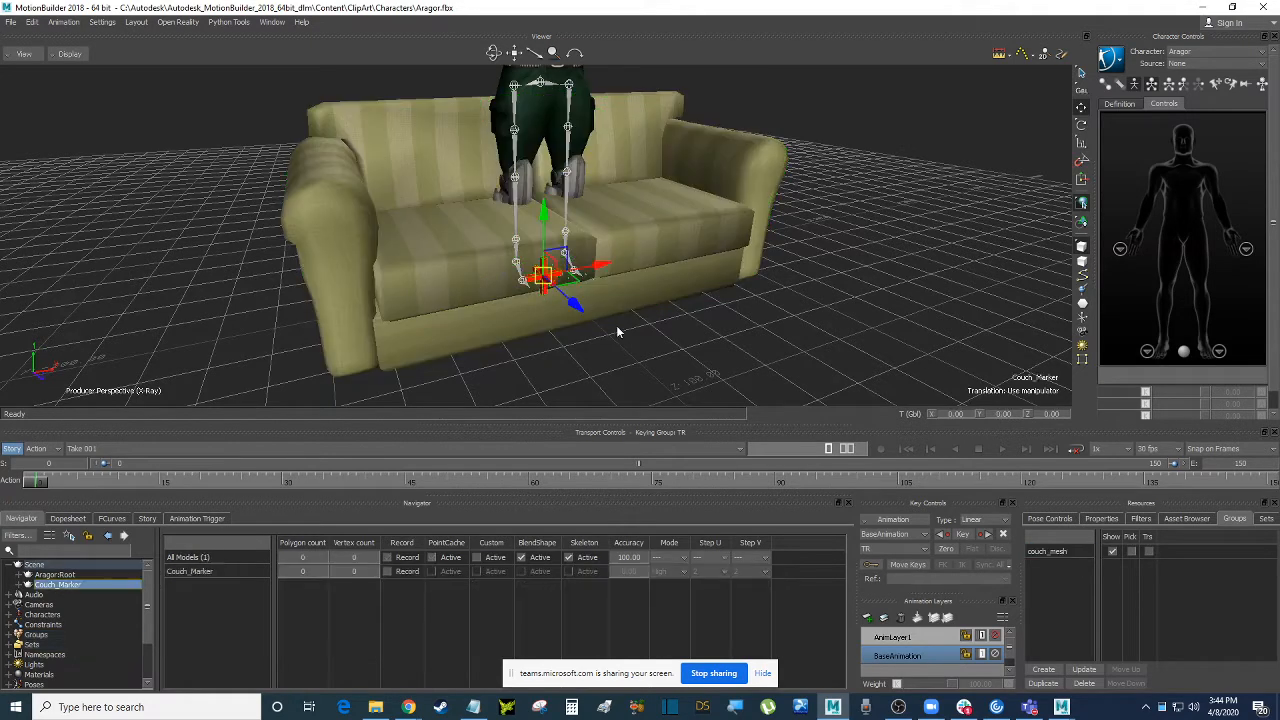
{"action": "left_click_drag", "start_coordinate": [601, 271], "coordinate": [671, 272]}
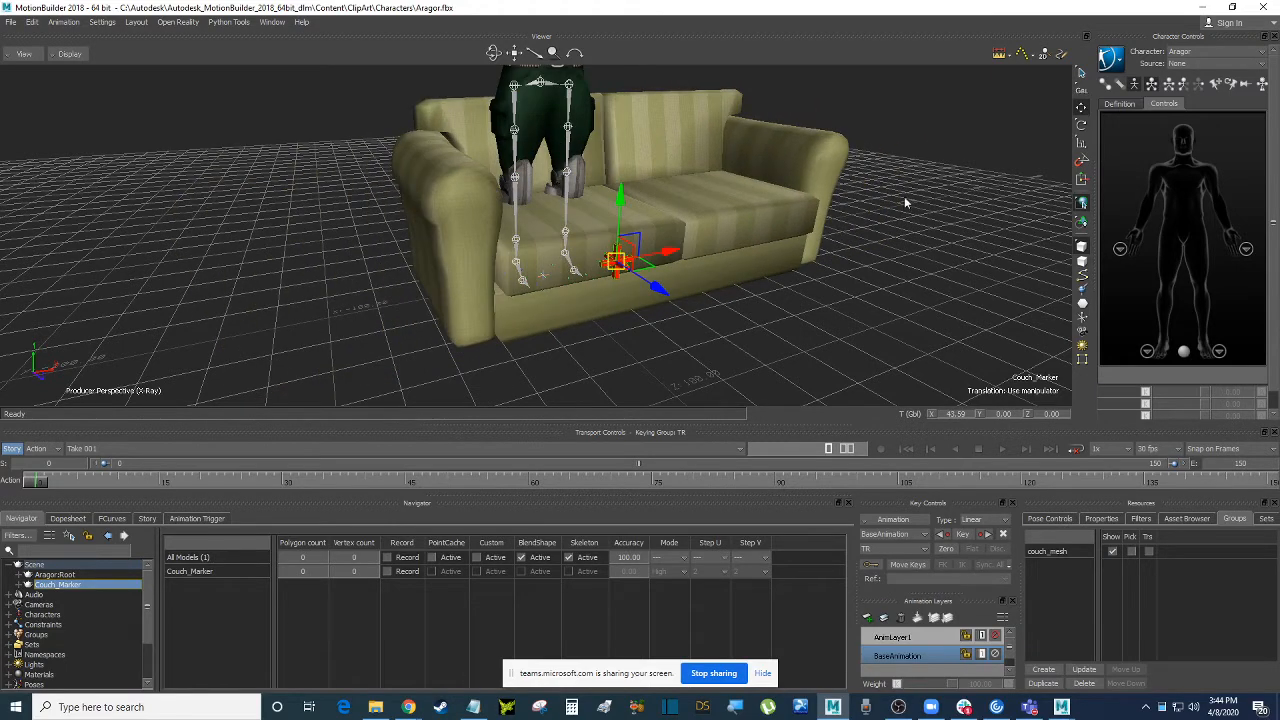
{"action": "left_click_drag", "start_coordinate": [904, 196], "coordinate": [808, 278], "text": "ctrl+shift"}
{"action": "left_click_drag", "start_coordinate": [613, 263], "coordinate": [785, 248]}
{"action": "left_click_drag", "start_coordinate": [872, 262], "coordinate": [901, 308], "text": "shift"}
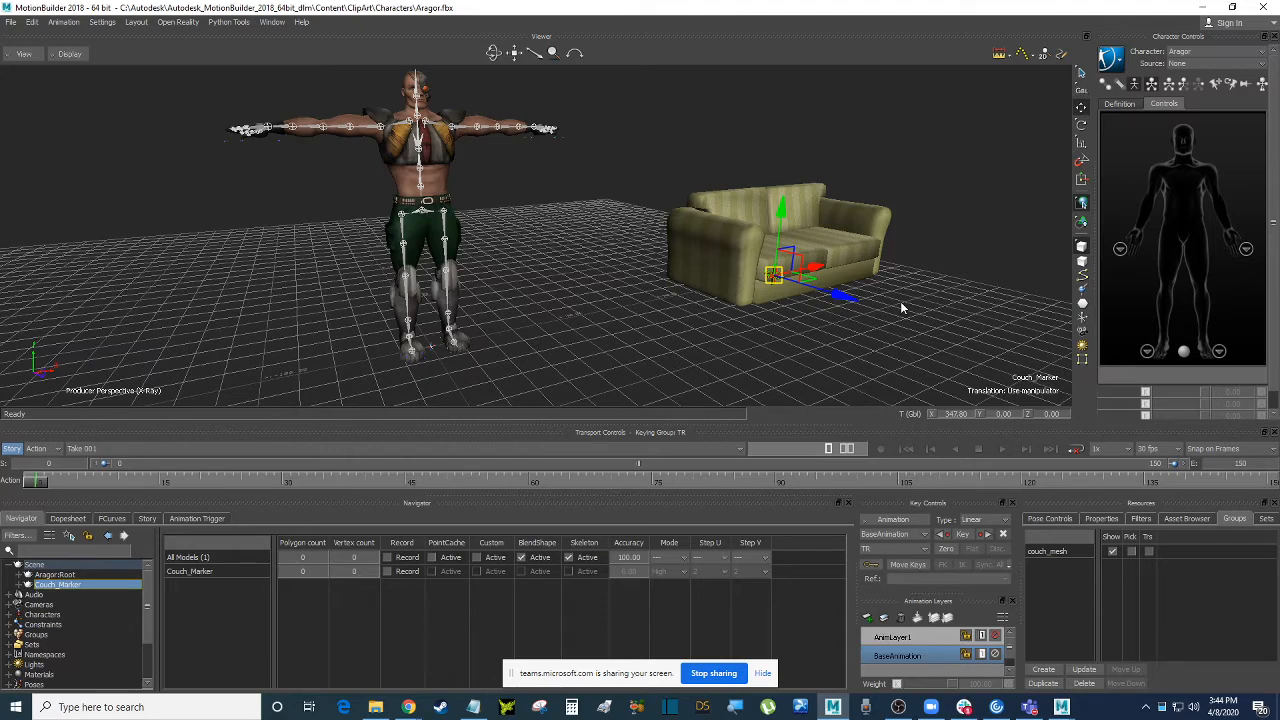
{"action": "left_click", "coordinate": [828, 314]}
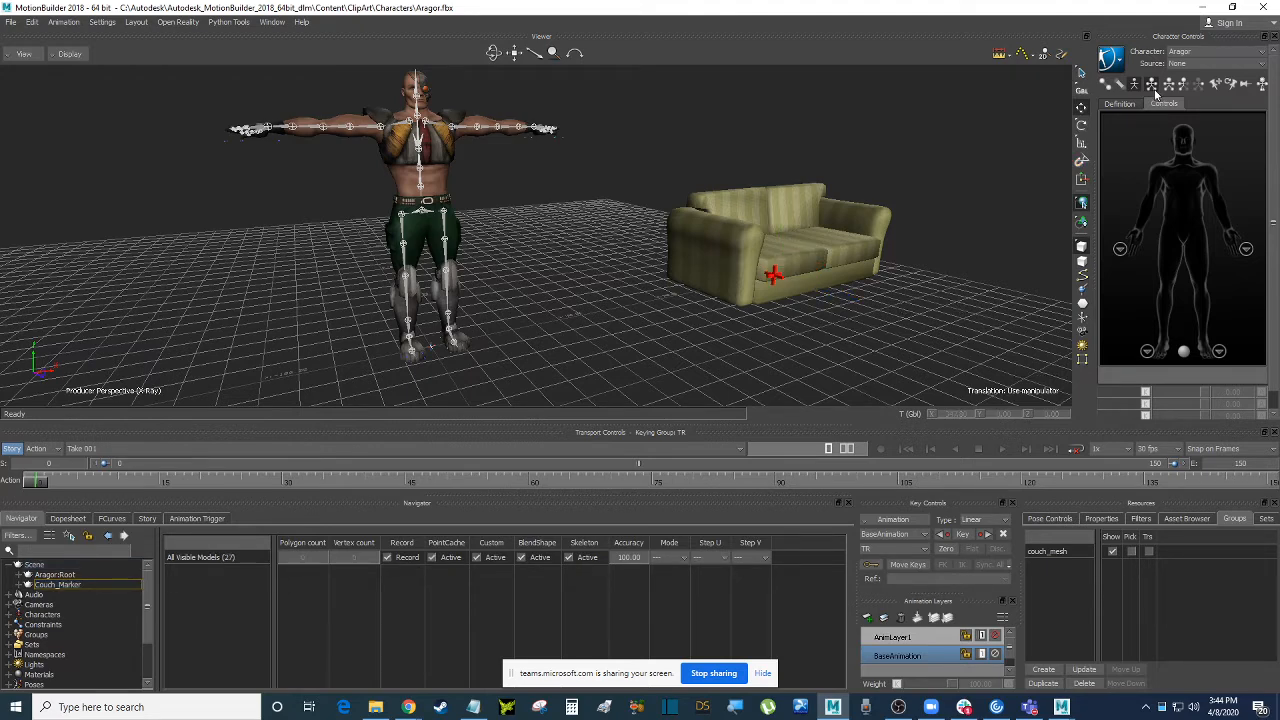
Insert a character animation track in the Story action timeline and assign Aragor as its character.
{"action": "left_click_drag", "start_coordinate": [1002, 244], "coordinate": [969, 249], "text": "shift"}
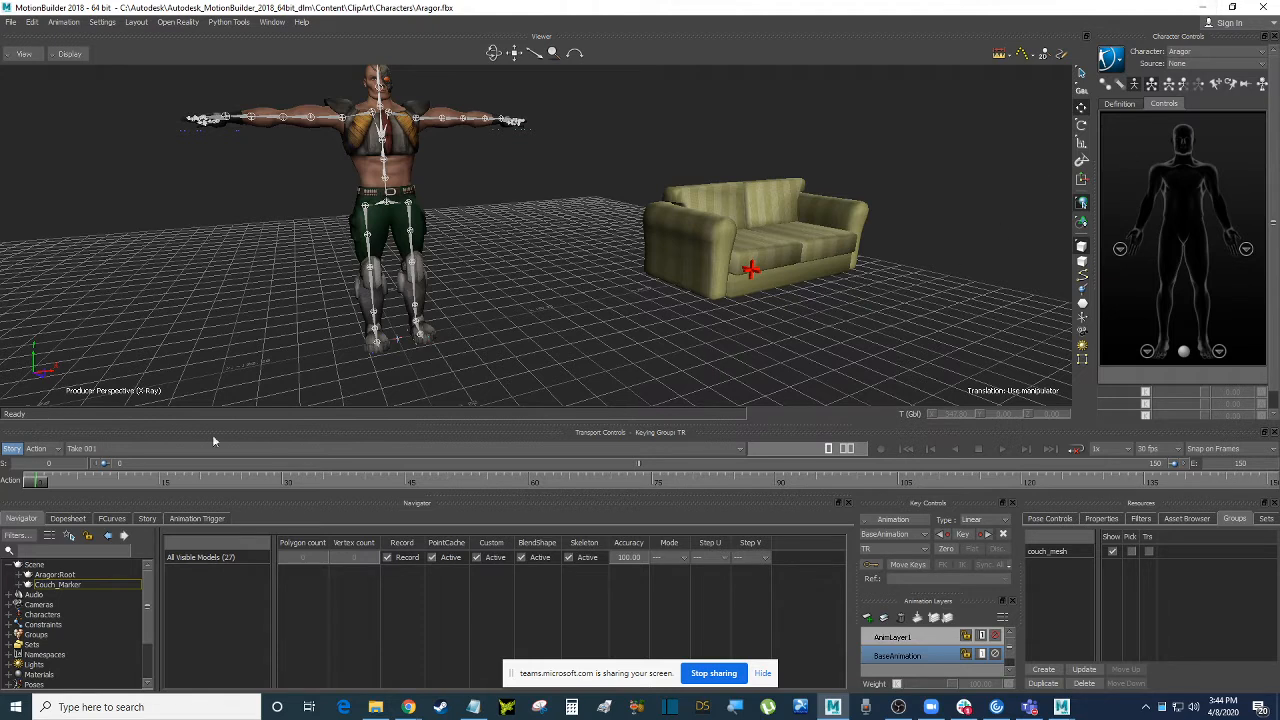
{"action": "left_click", "coordinate": [147, 518]}
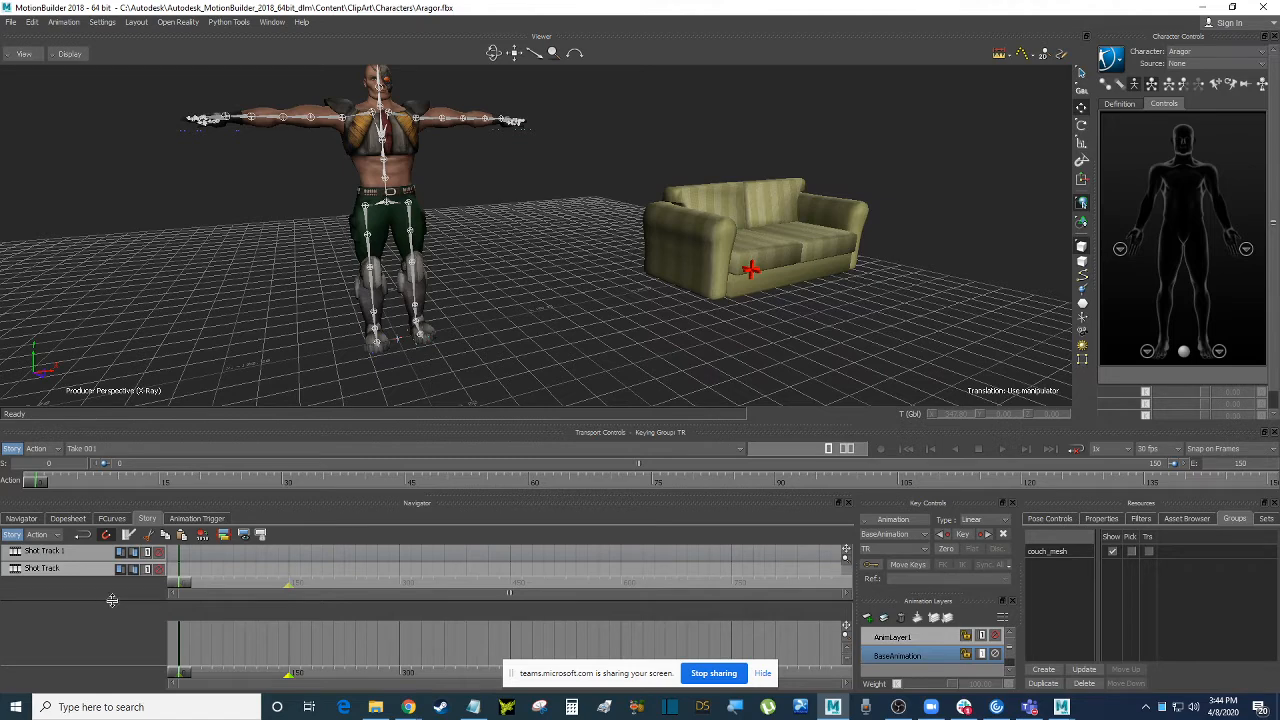
{"action": "left_click_drag", "start_coordinate": [112, 600], "coordinate": [104, 545]}
{"action": "right_click", "coordinate": [84, 570]}
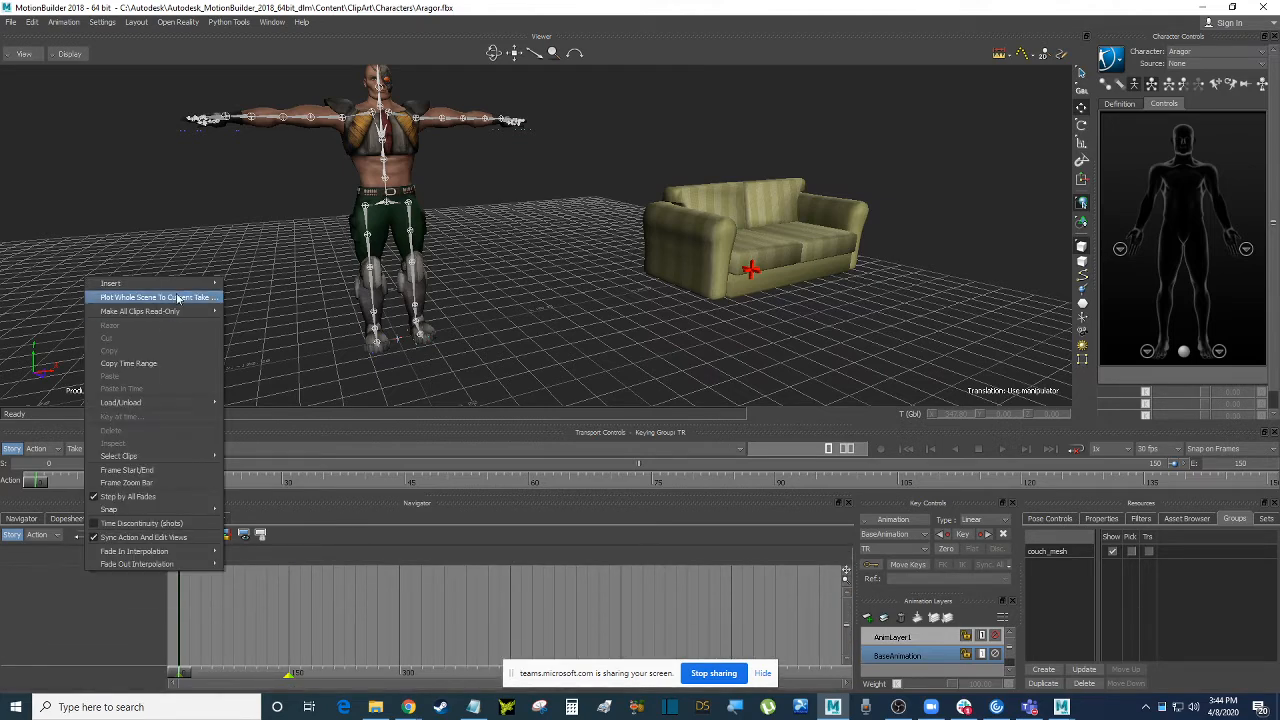
{"action": "mouse_move", "coordinate": [195, 283]}
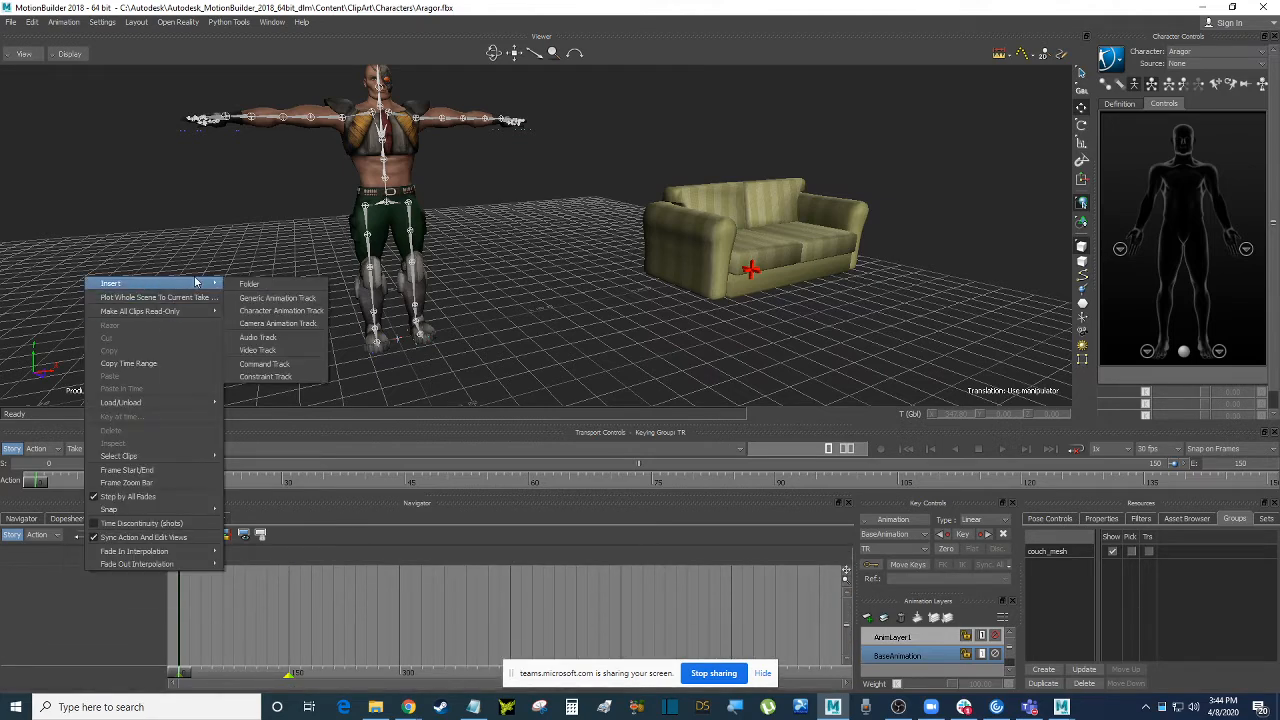
{"action": "left_click", "coordinate": [317, 313]}
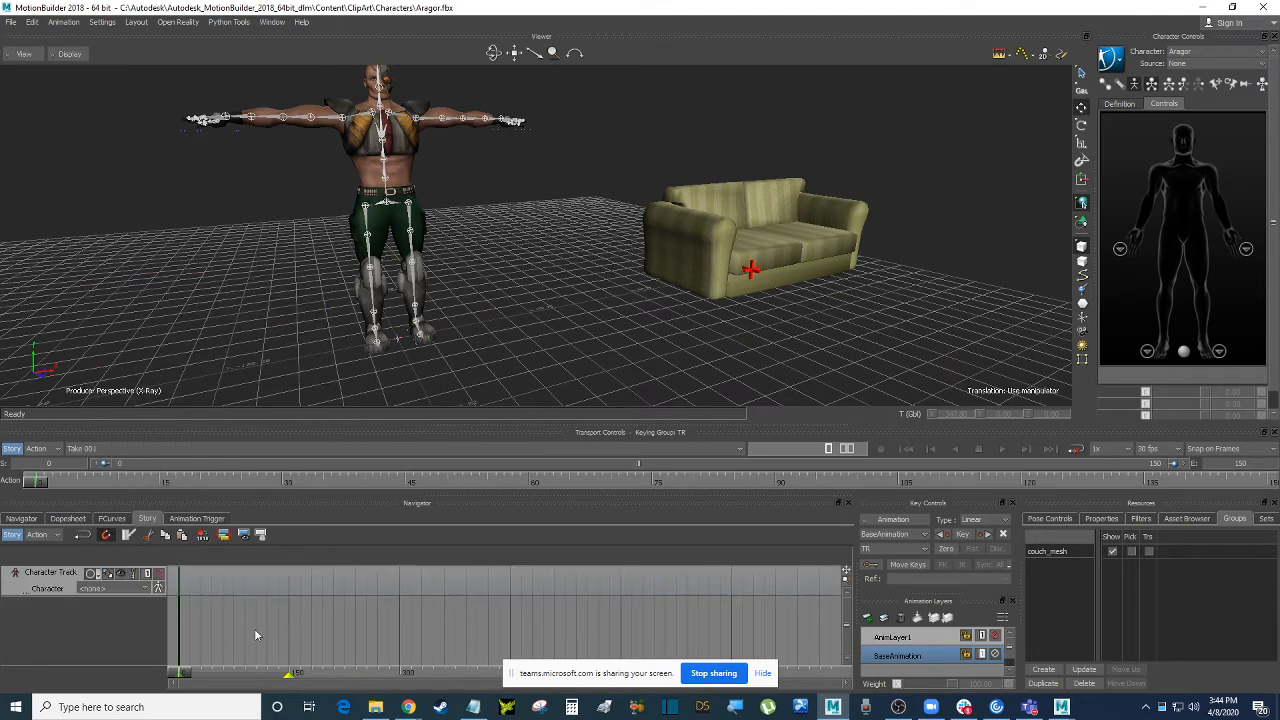
{"action": "left_click", "coordinate": [120, 589]}
{"action": "left_click", "coordinate": [108, 612]}
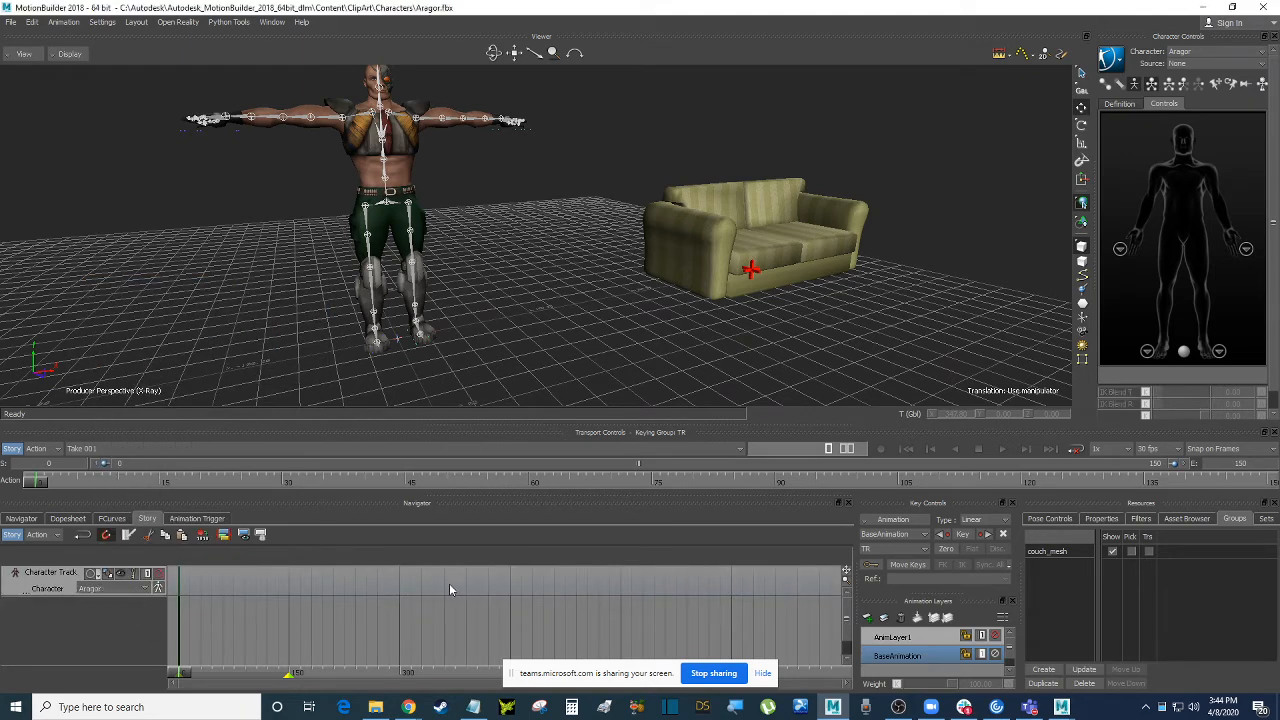
{"action": "right_click", "coordinate": [384, 580]}
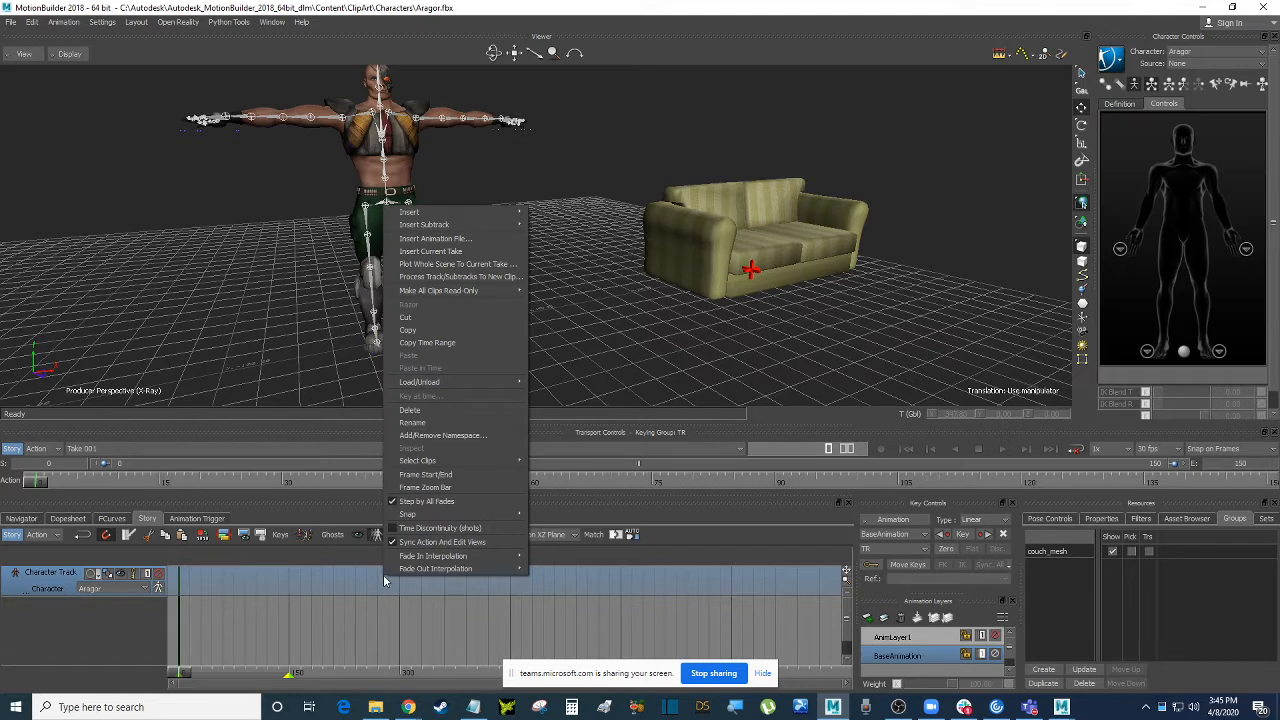
{"action": "left_click", "coordinate": [326, 586]}
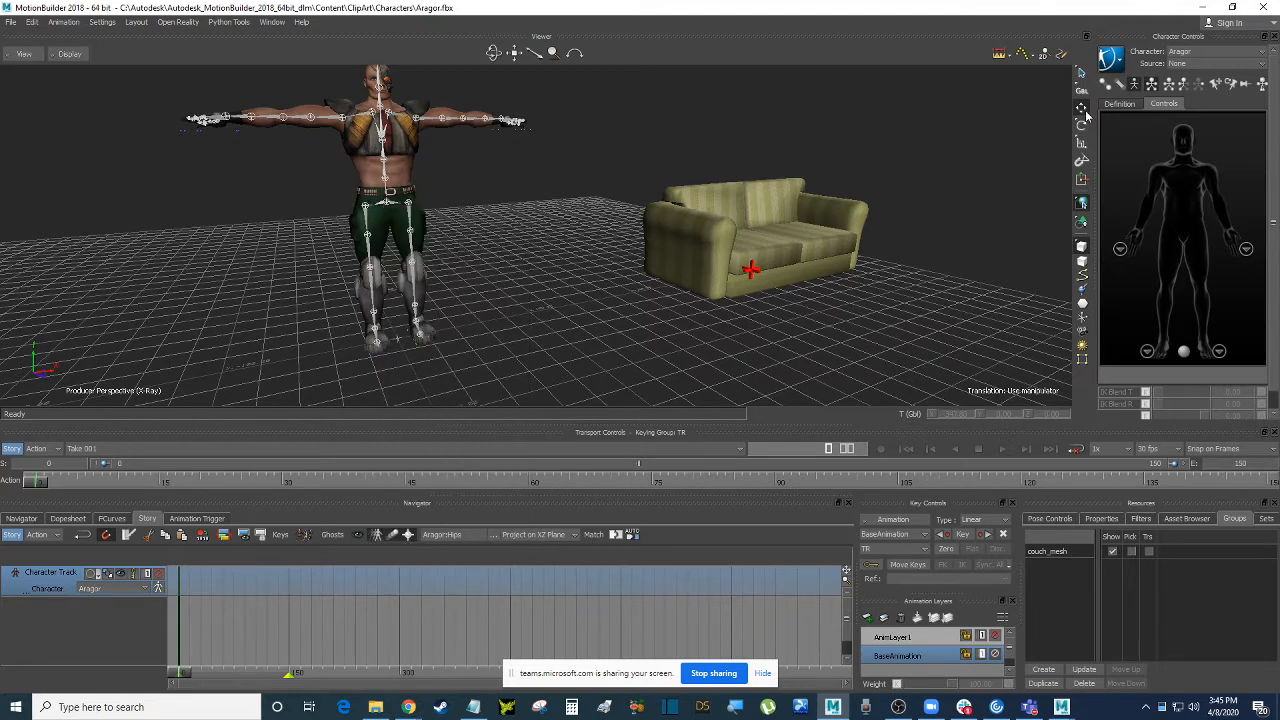
Set Aragor's source to Control Rig and create an FK/IK control rig.
{"action": "left_click", "coordinate": [1212, 63]}
{"action": "left_click", "coordinate": [1195, 88]}
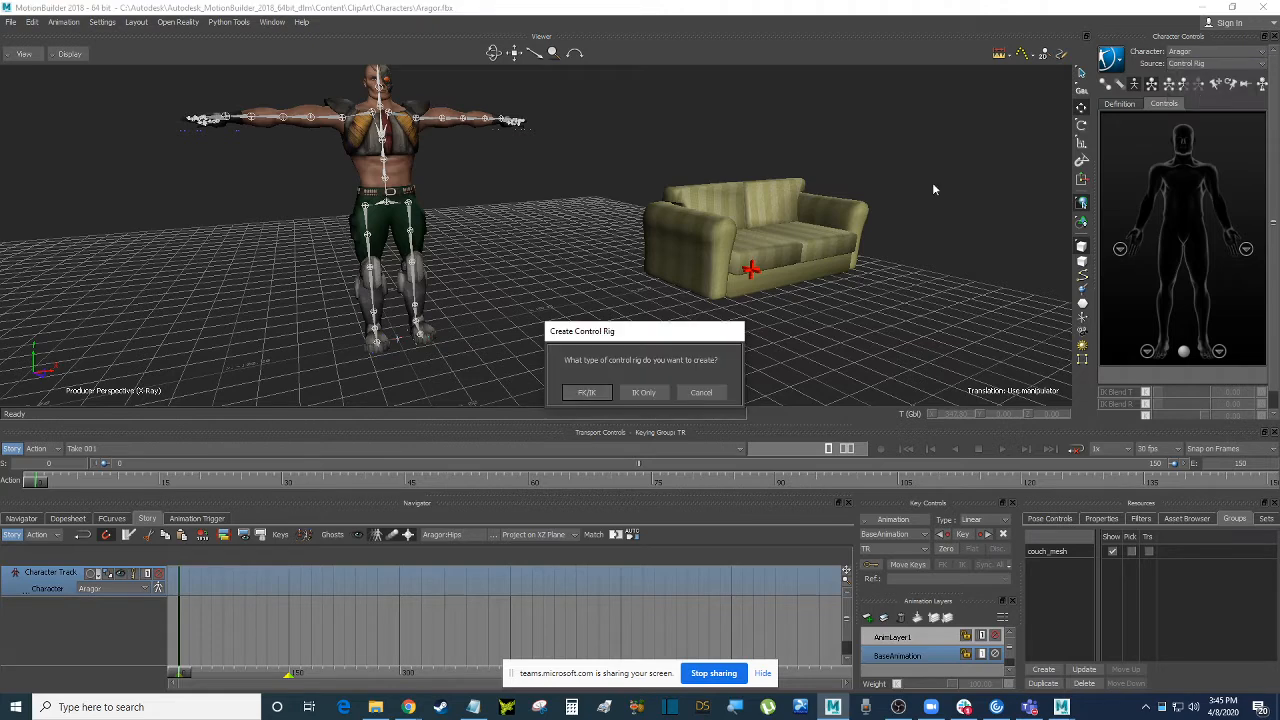
{"action": "left_click", "coordinate": [586, 392]}
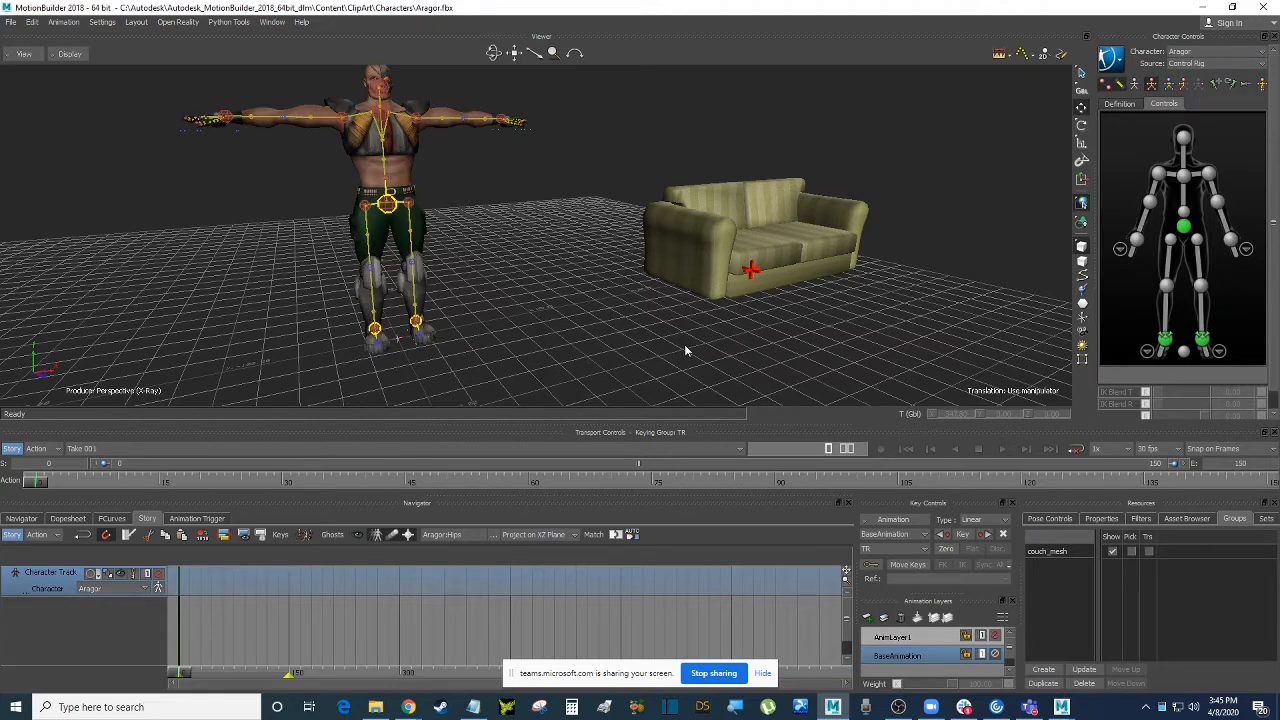
Open the PrevisMoves folder in the asset library.
{"action": "mouse_move", "coordinate": [685, 350]}
{"action": "left_mouse_down", "text": "ctrl+shift"}
{"action": "mouse_move", "coordinate": [568, 290]}
{"action": "mouse_move", "coordinate": [701, 368]}
{"action": "left_mouse_up", "text": "ctrl+shift"}
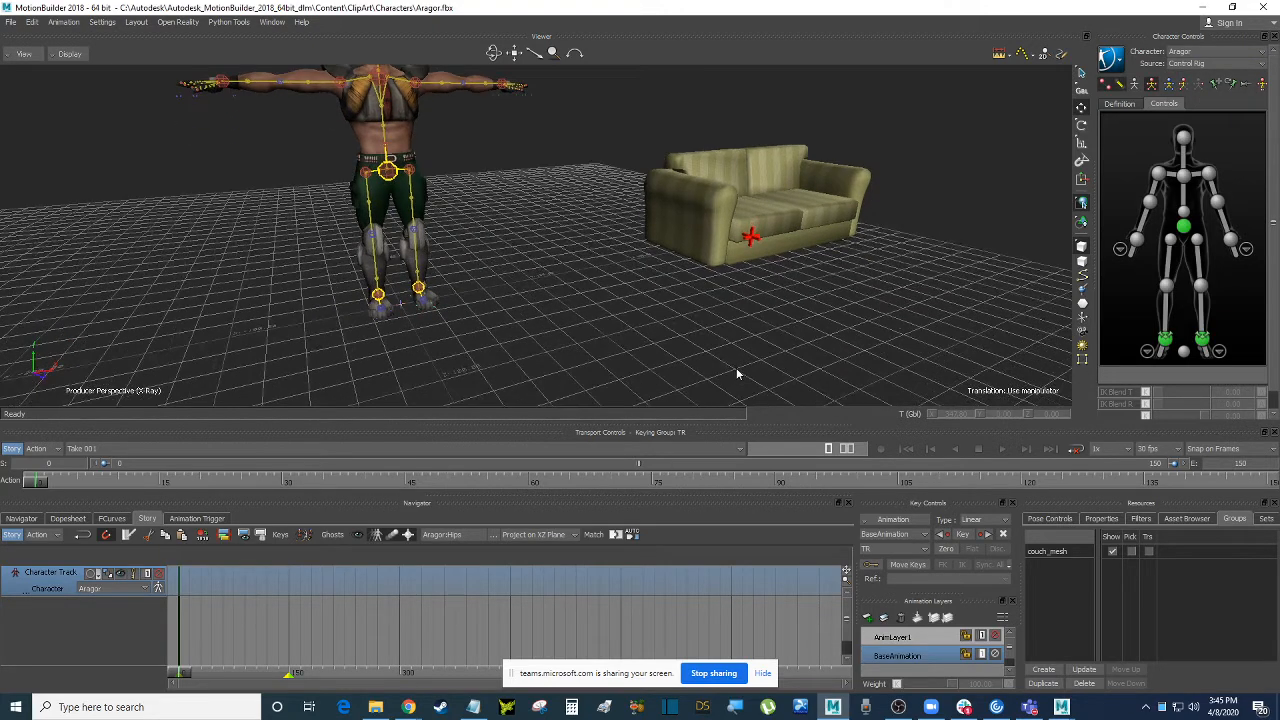
{"action": "left_click", "coordinate": [1189, 518]}
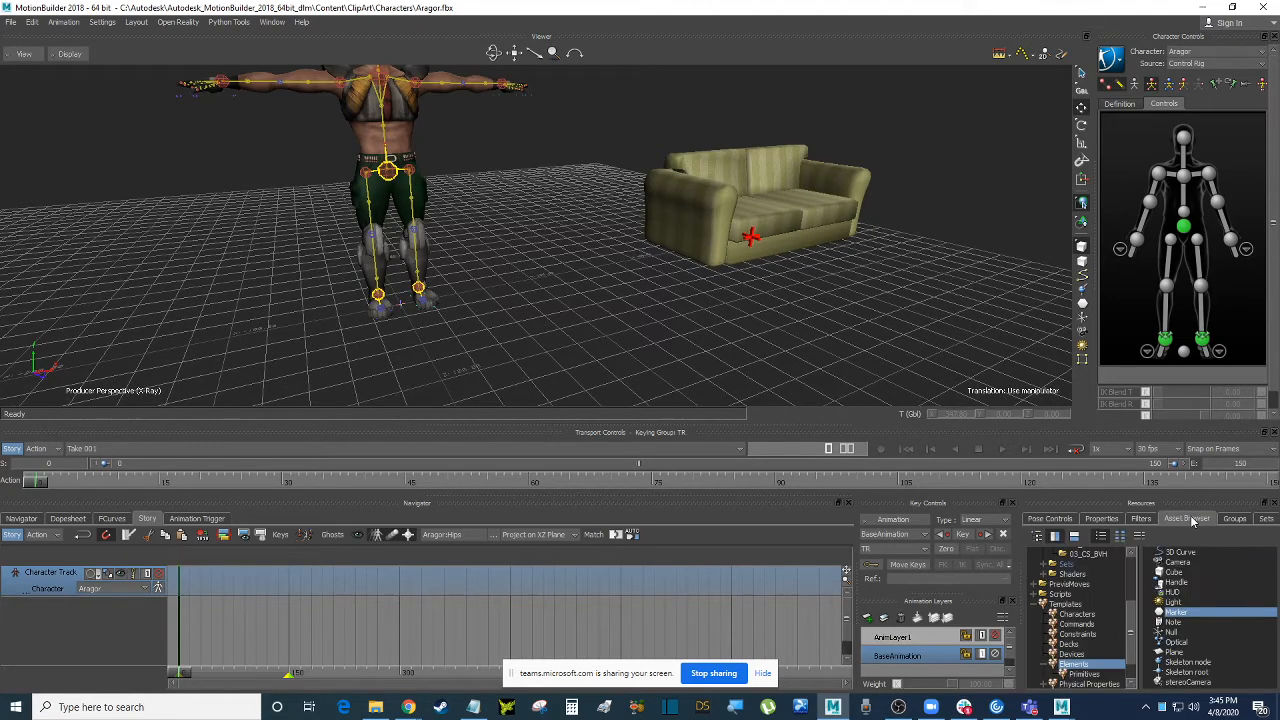
{"action": "scroll", "coordinate": [1110, 595], "scroll_direction": "up", "scroll_amount": 1}
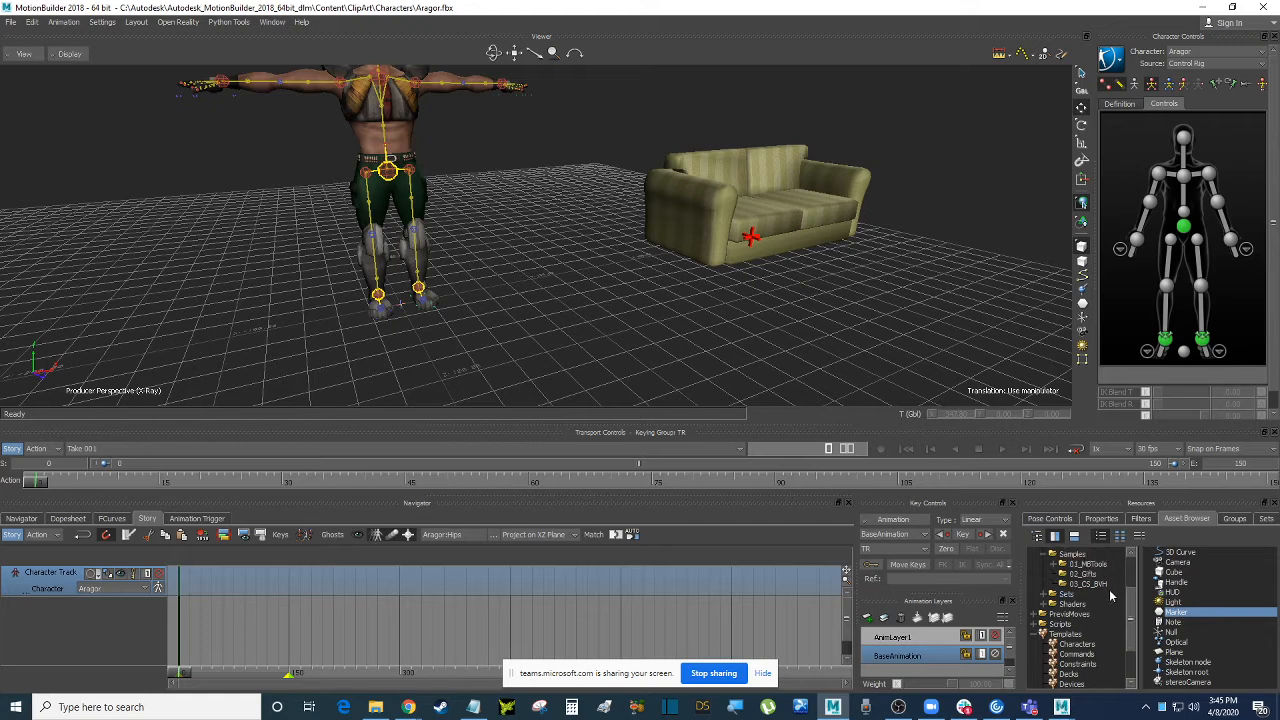
{"action": "scroll", "coordinate": [1110, 595], "scroll_direction": "up", "scroll_amount": 2}
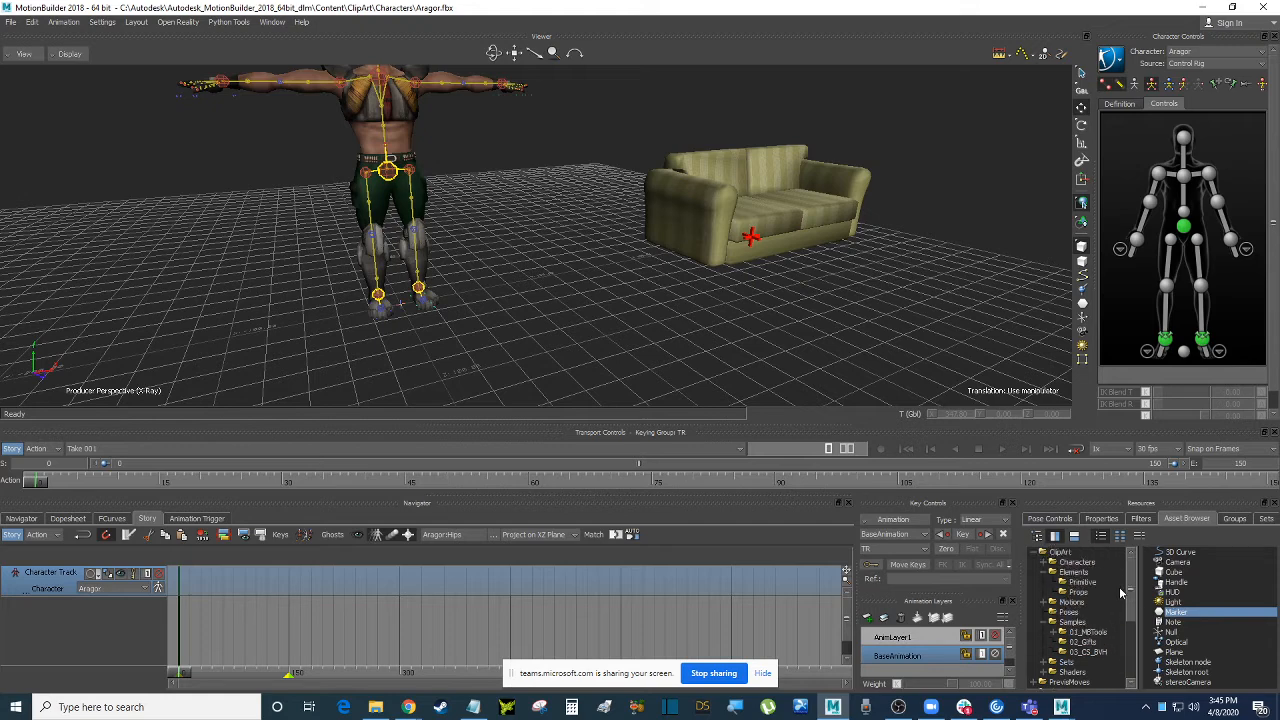
{"action": "left_click", "coordinate": [1045, 572]}
{"action": "scroll", "coordinate": [1092, 642], "scroll_direction": "down", "scroll_amount": 1}
{"action": "left_click", "coordinate": [1070, 623]}
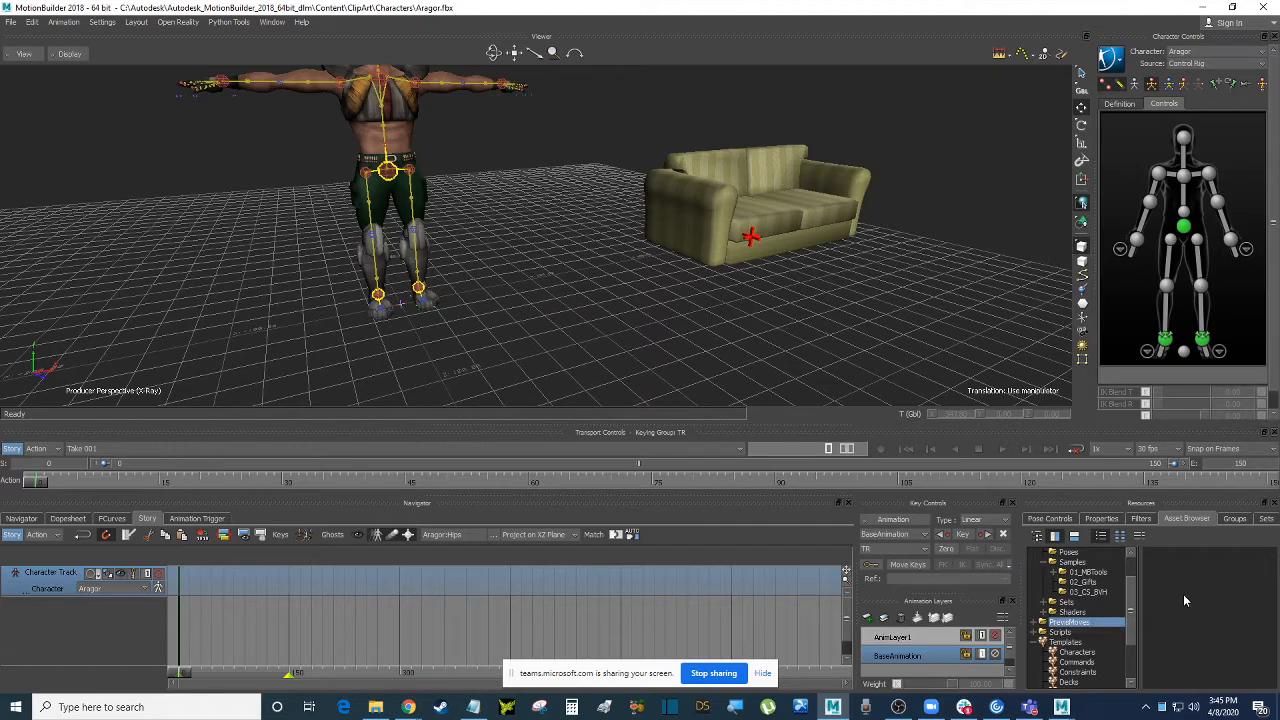
Add the Jump_Forwards clip from PrevisMoves to Aragor's character track in Story.
{"action": "scroll", "coordinate": [1185, 600], "scroll_direction": "down", "scroll_amount": 5}
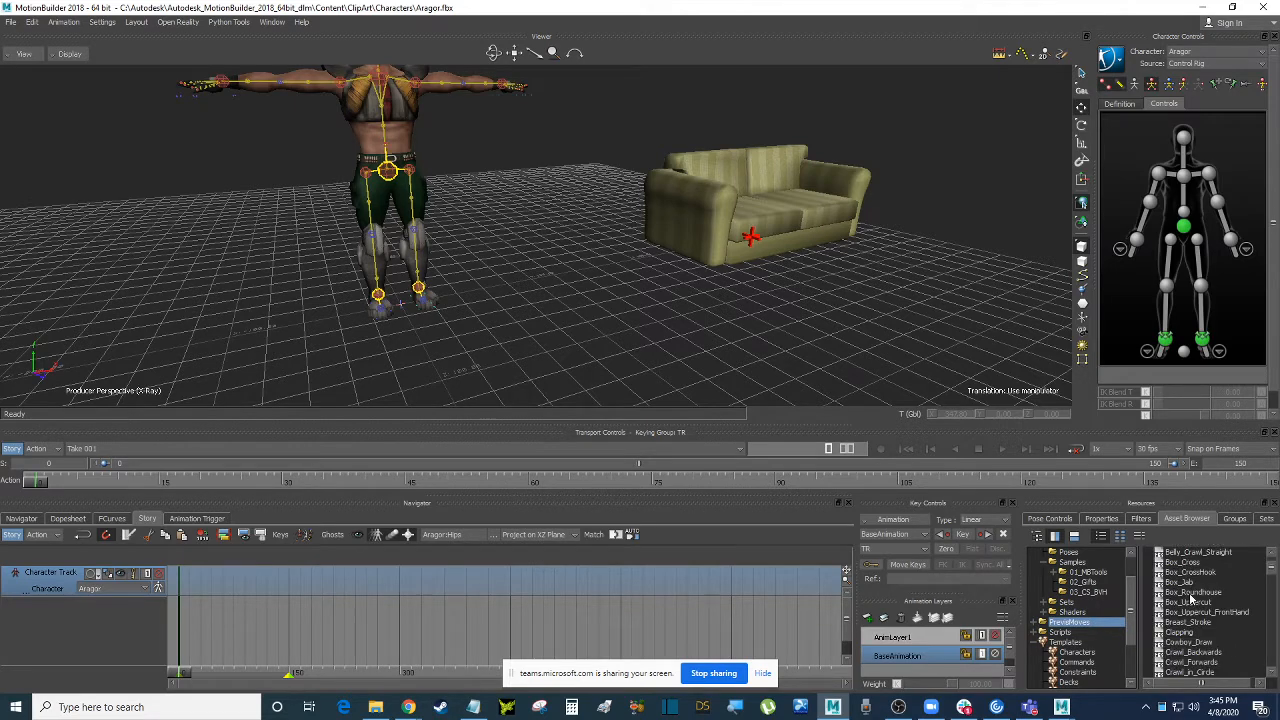
{"action": "scroll", "coordinate": [1190, 598], "scroll_direction": "down", "scroll_amount": 8}
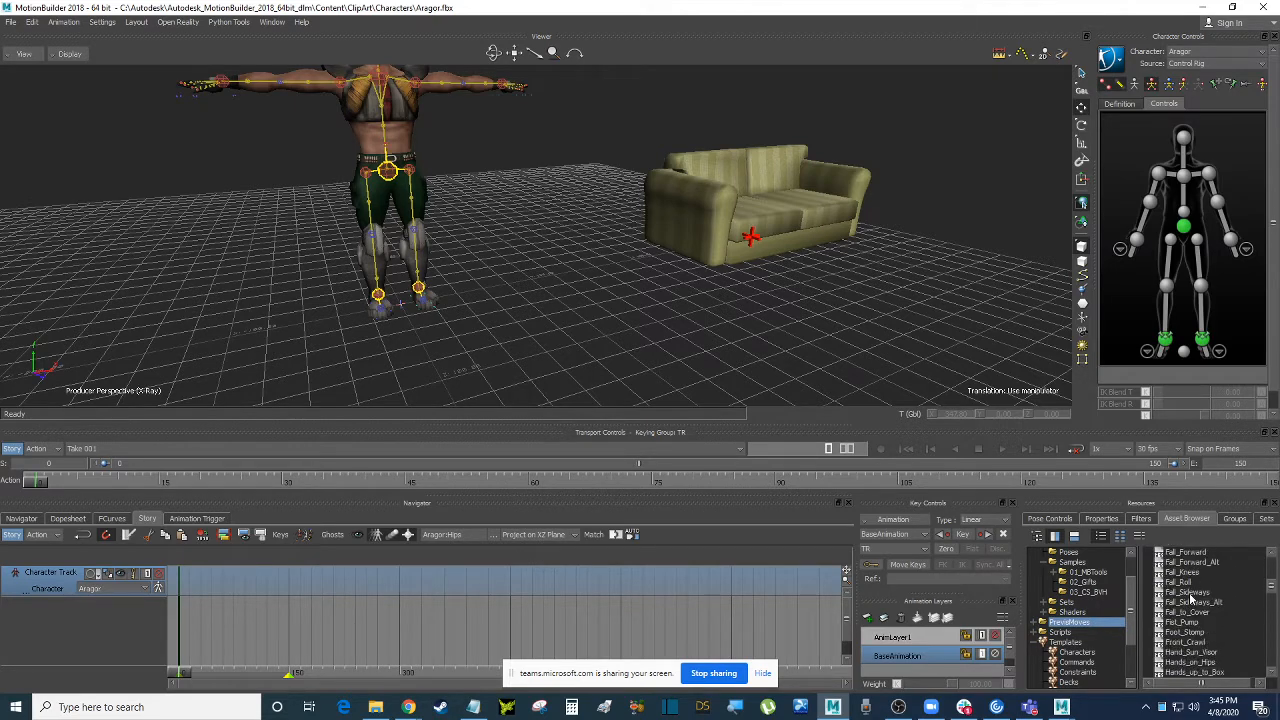
{"action": "scroll", "coordinate": [1190, 597], "scroll_direction": "down", "scroll_amount": 1}
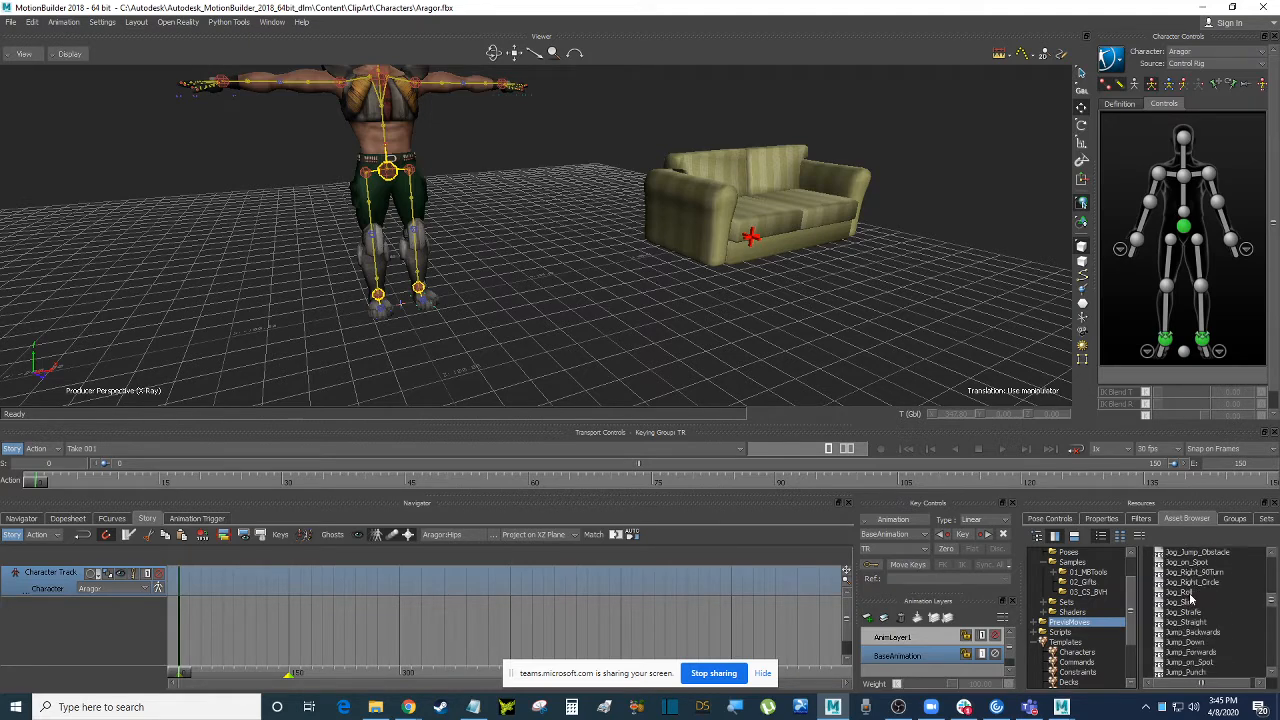
{"action": "left_click", "coordinate": [1212, 633]}
{"action": "left_click", "coordinate": [1215, 653]}
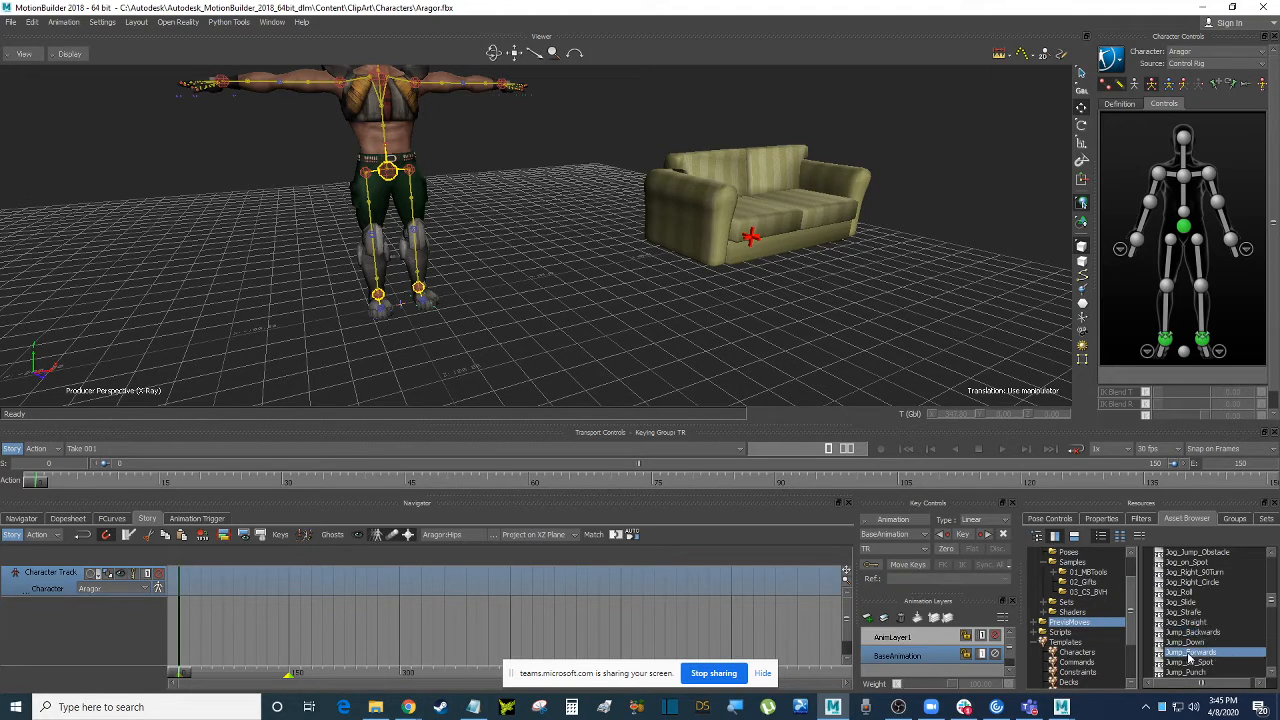
{"action": "scroll", "coordinate": [1192, 655], "scroll_direction": "down", "scroll_amount": 2}
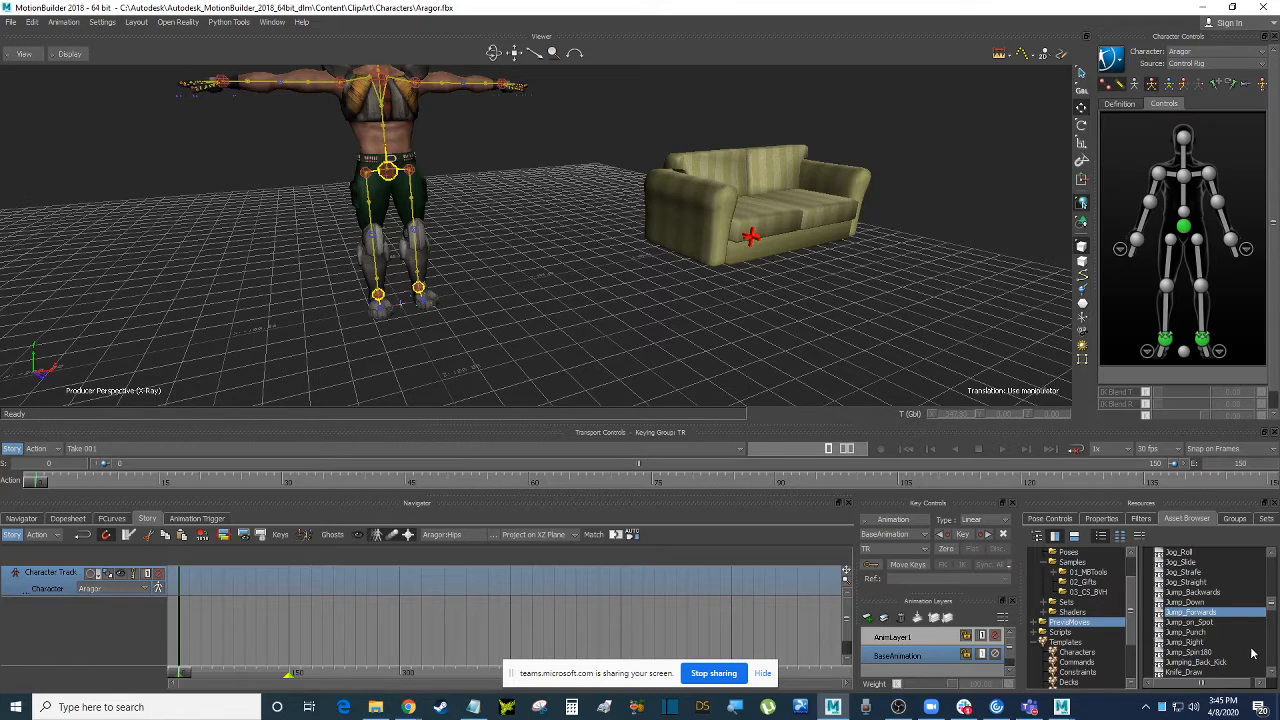
{"action": "scroll", "coordinate": [1240, 646], "scroll_direction": "down", "scroll_amount": 1}
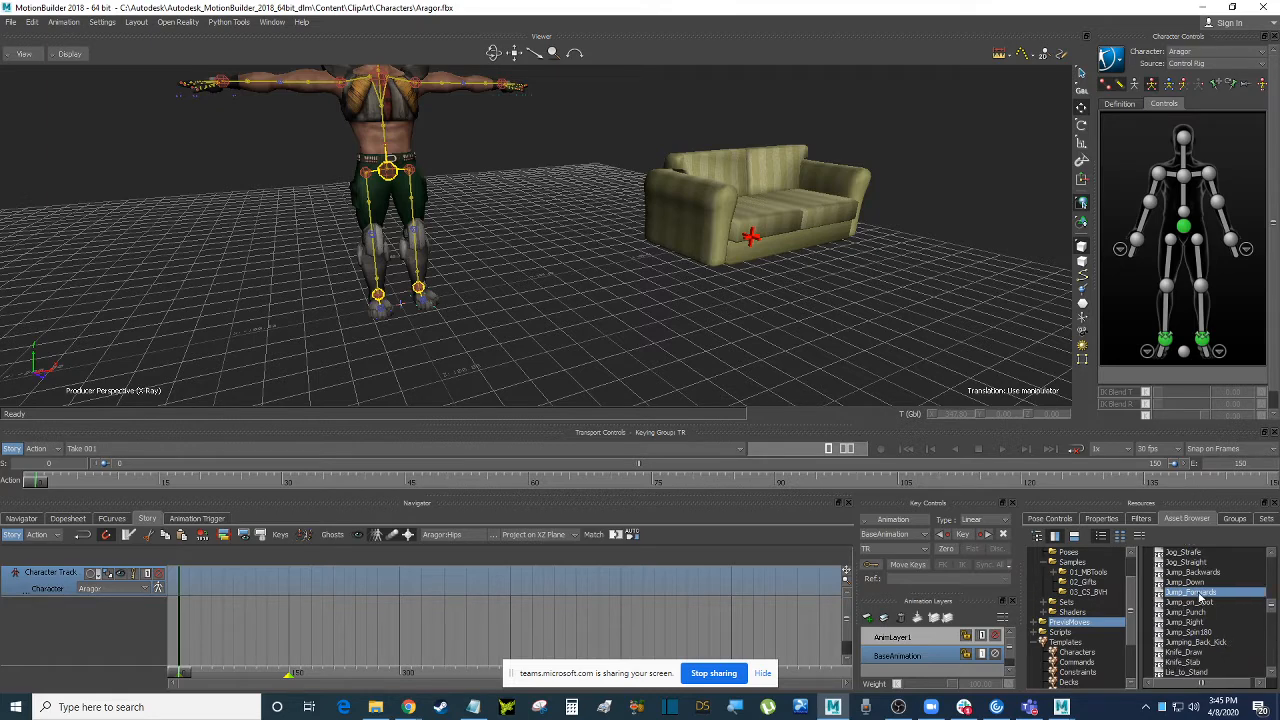
{"action": "left_click_drag", "start_coordinate": [1197, 593], "coordinate": [227, 580]}
{"action": "scroll", "coordinate": [504, 281], "scroll_direction": "down", "scroll_amount": 3}
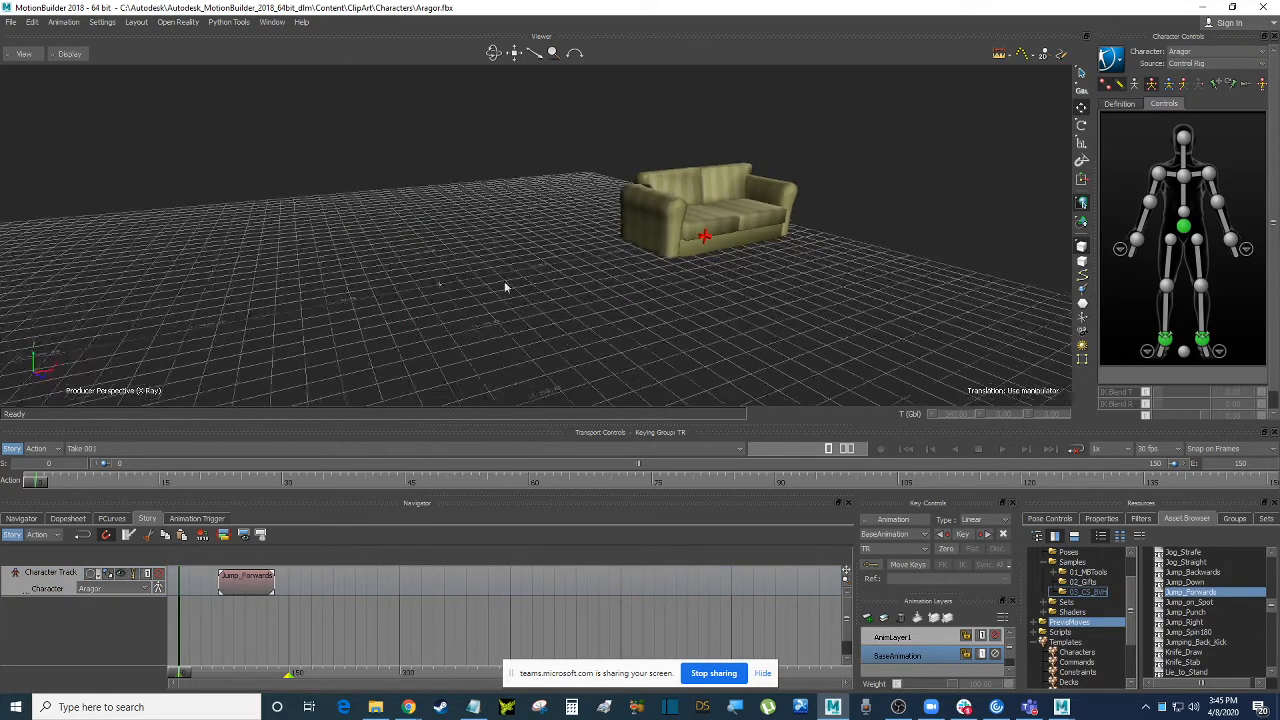
{"action": "scroll", "coordinate": [519, 322], "scroll_direction": "up", "scroll_amount": 2}
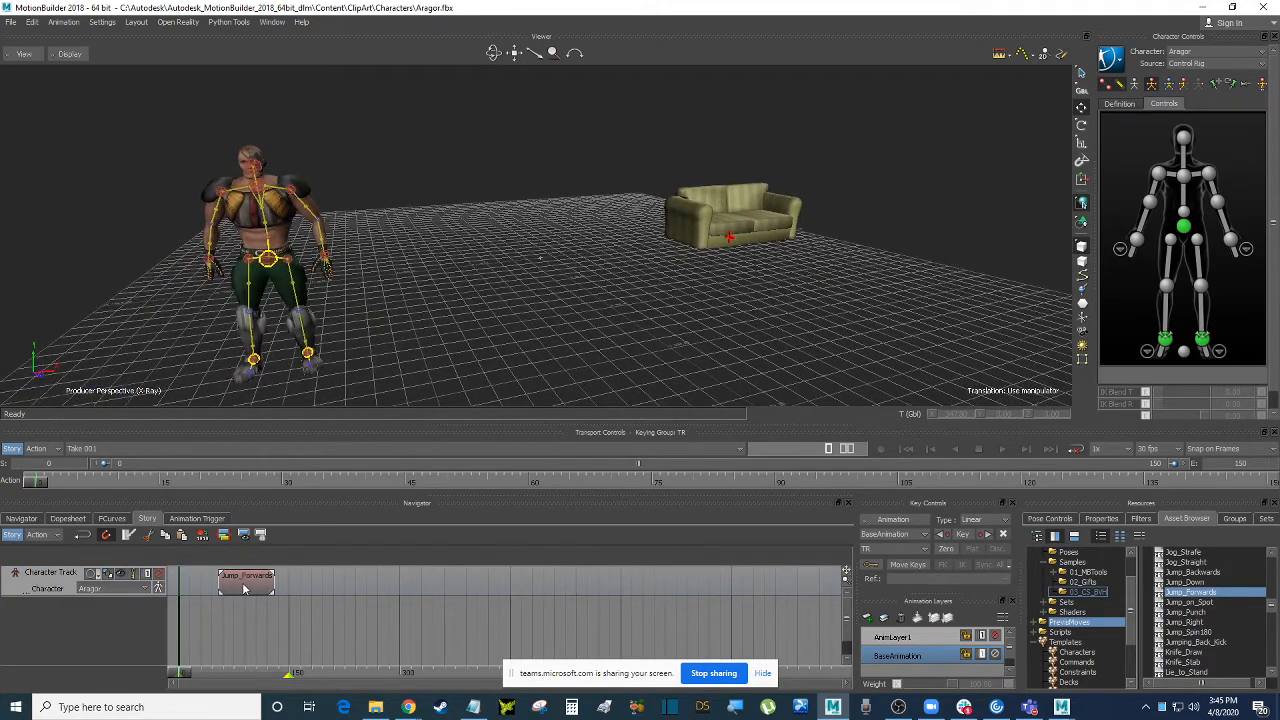
Move the Jump_Forwards clip to start at frame 0, scrub through the jump, and fit the timeline range to the clip's start and end.
{"action": "left_click_drag", "start_coordinate": [245, 588], "coordinate": [204, 588]}
{"action": "key", "text": "a"}
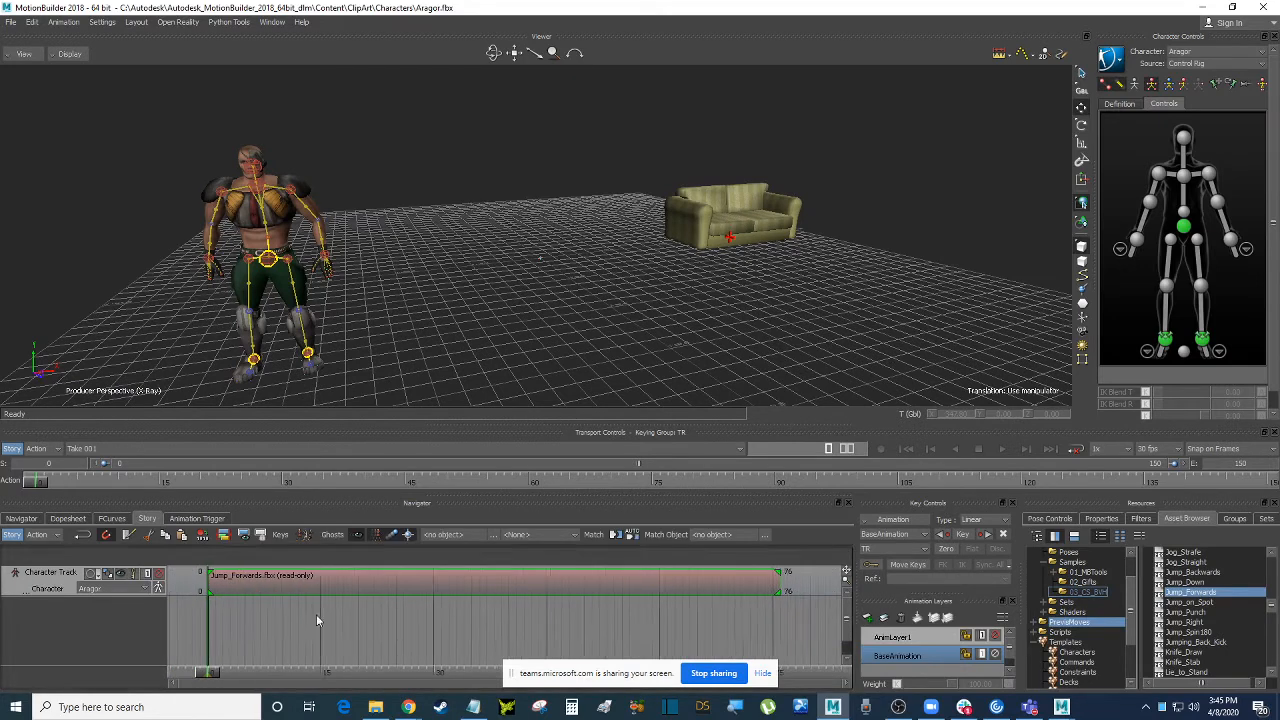
{"action": "left_click_drag", "start_coordinate": [52, 485], "coordinate": [591, 480]}
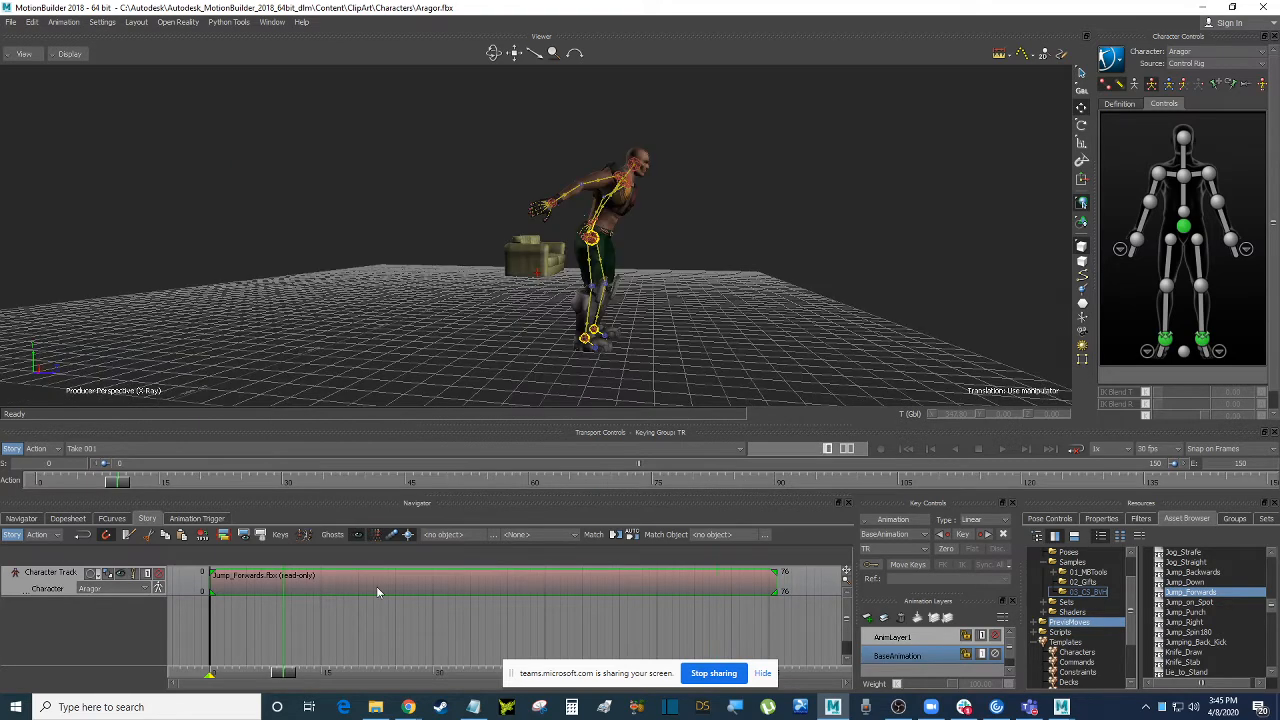
{"action": "left_click_drag", "start_coordinate": [283, 672], "coordinate": [268, 628]}
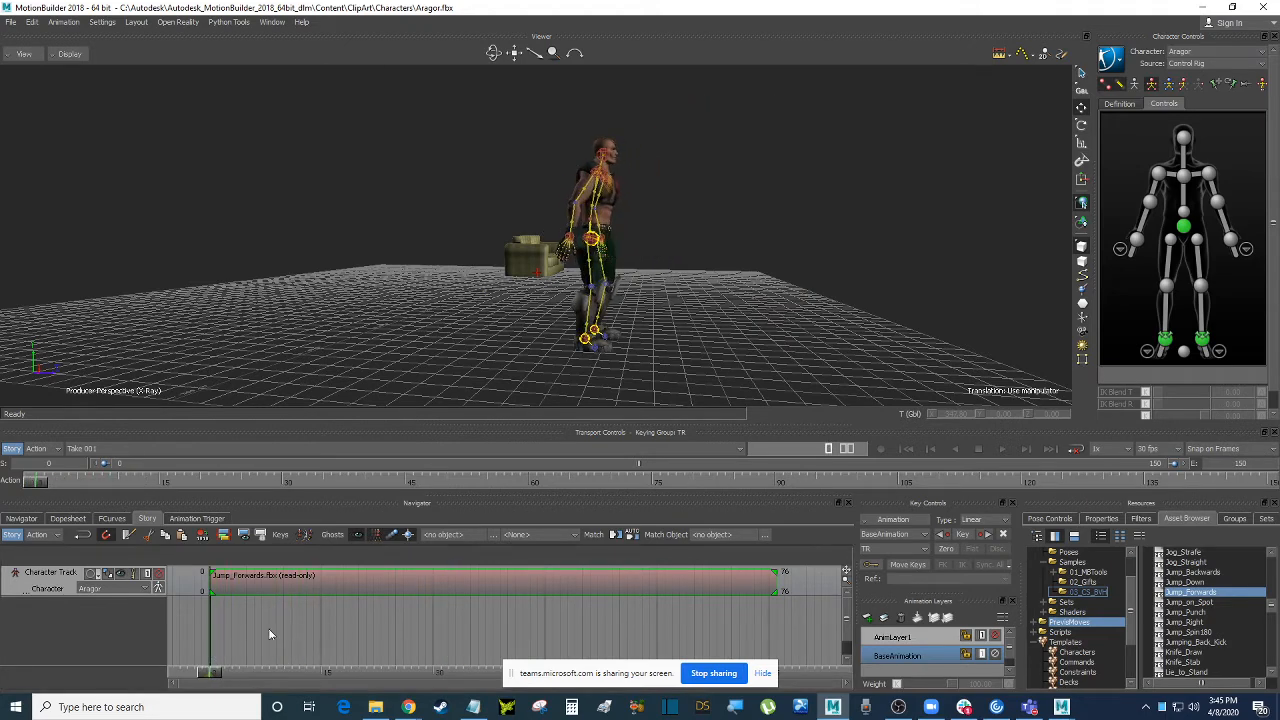
{"action": "right_click", "coordinate": [715, 576]}
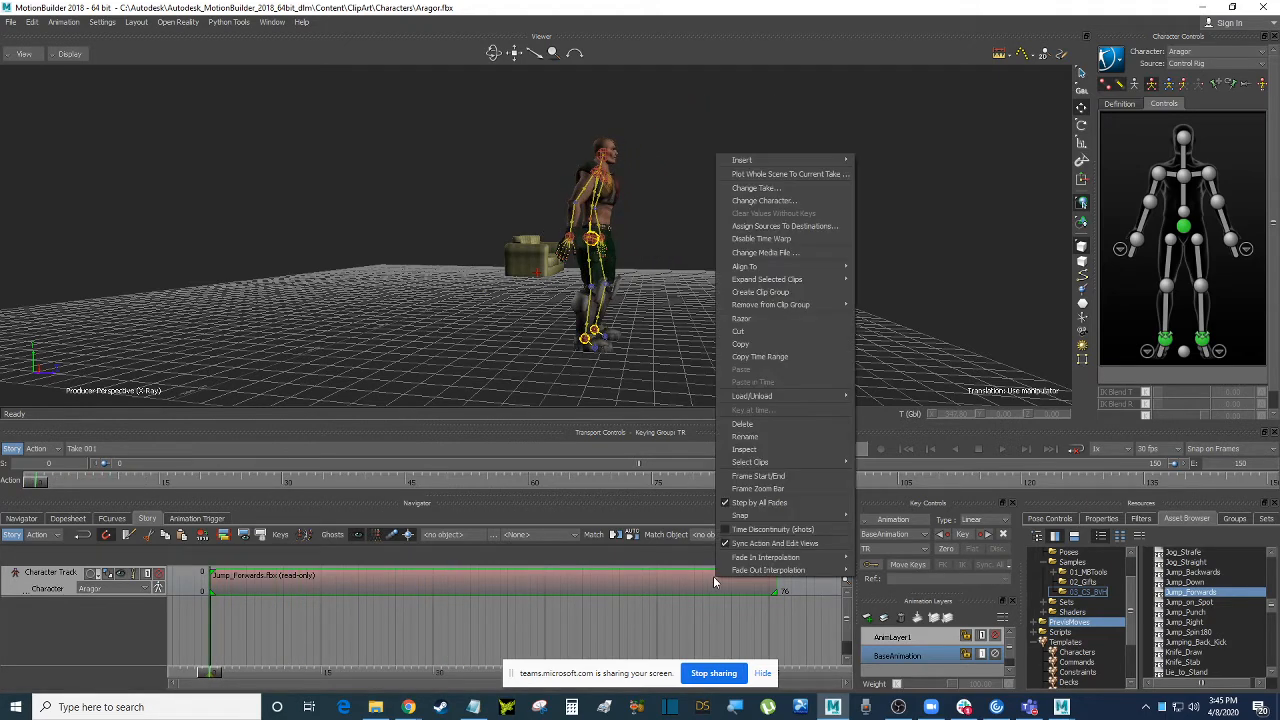
{"action": "left_click", "coordinate": [782, 475]}
Show the character track's ghosts, move the Jump_Forwards clip to about X 9, Z -147, and deselect it.
{"action": "left_click_drag", "start_coordinate": [784, 262], "coordinate": [672, 352], "text": "ctrl+shift"}
{"action": "left_click", "coordinate": [120, 574]}
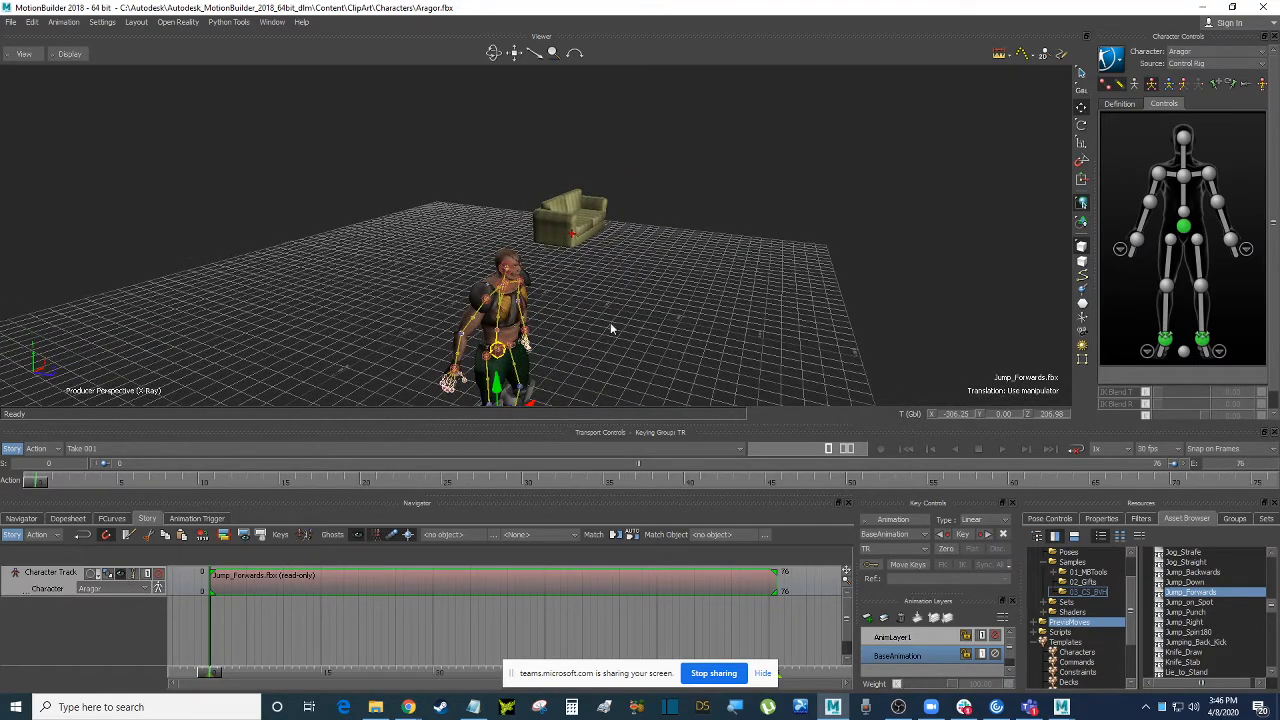
{"action": "left_click_drag", "start_coordinate": [610, 322], "coordinate": [653, 313], "text": "shift"}
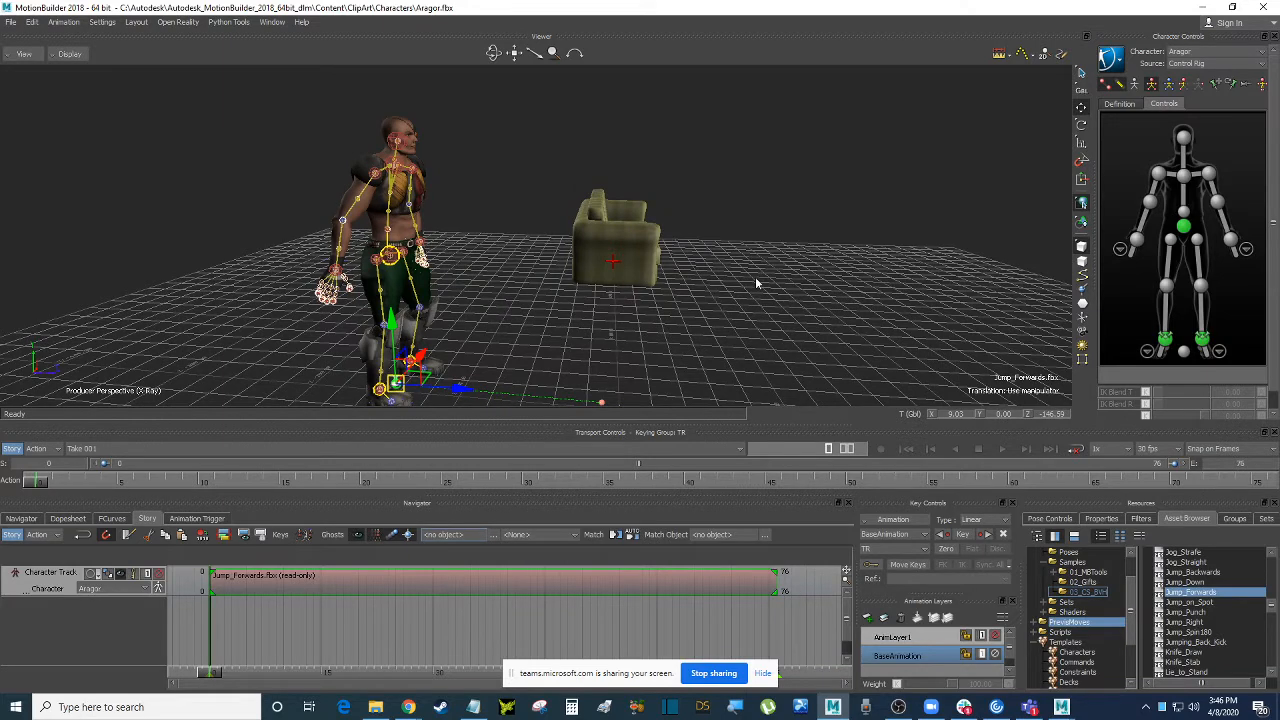
{"action": "left_click", "coordinate": [769, 313]}
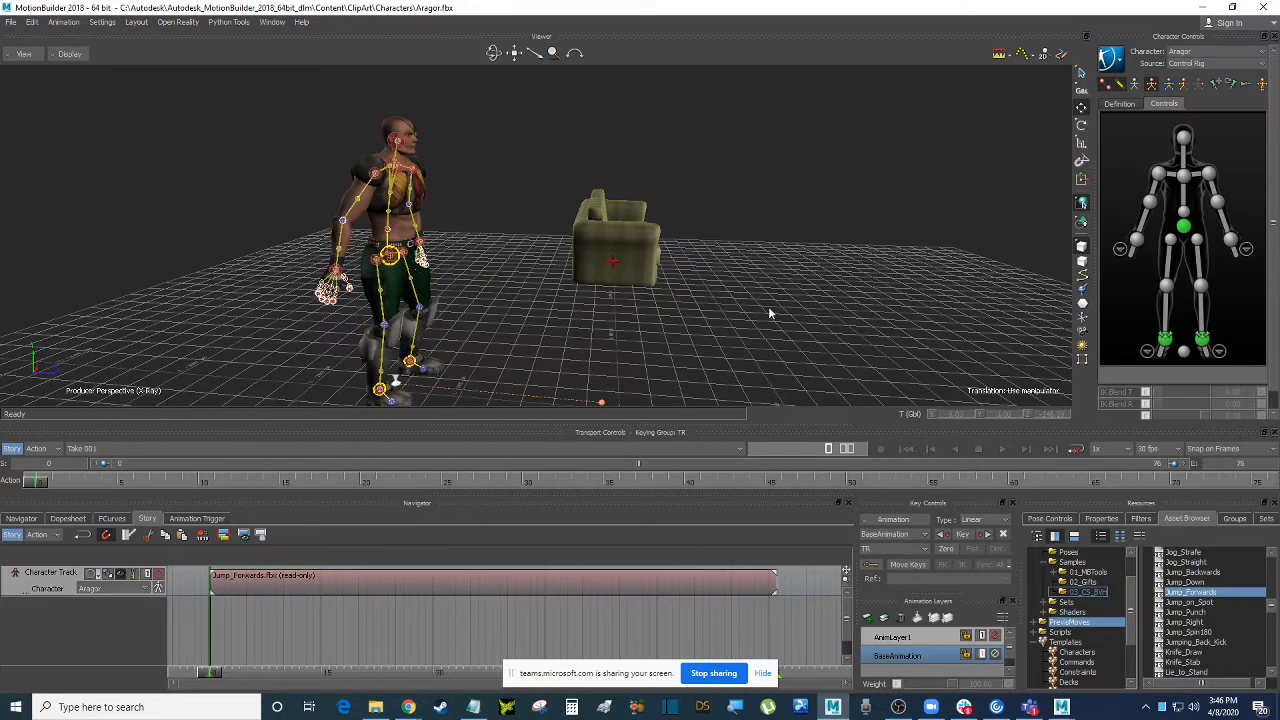
Move the couch with Couch_Marker to about X 29, Z 188, in front of Aragor's jump path.
{"action": "left_click_drag", "start_coordinate": [700, 317], "coordinate": [574, 222], "text": "ctrl+shift"}
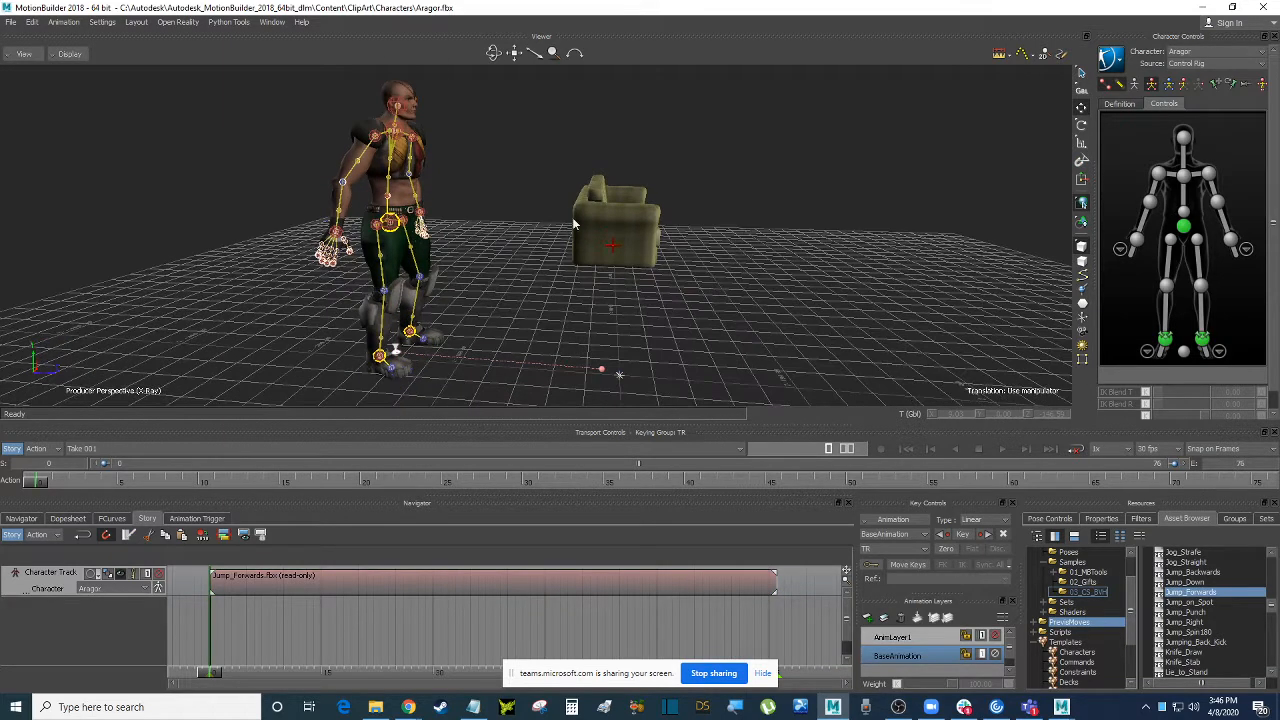
{"action": "left_click", "coordinate": [616, 250]}
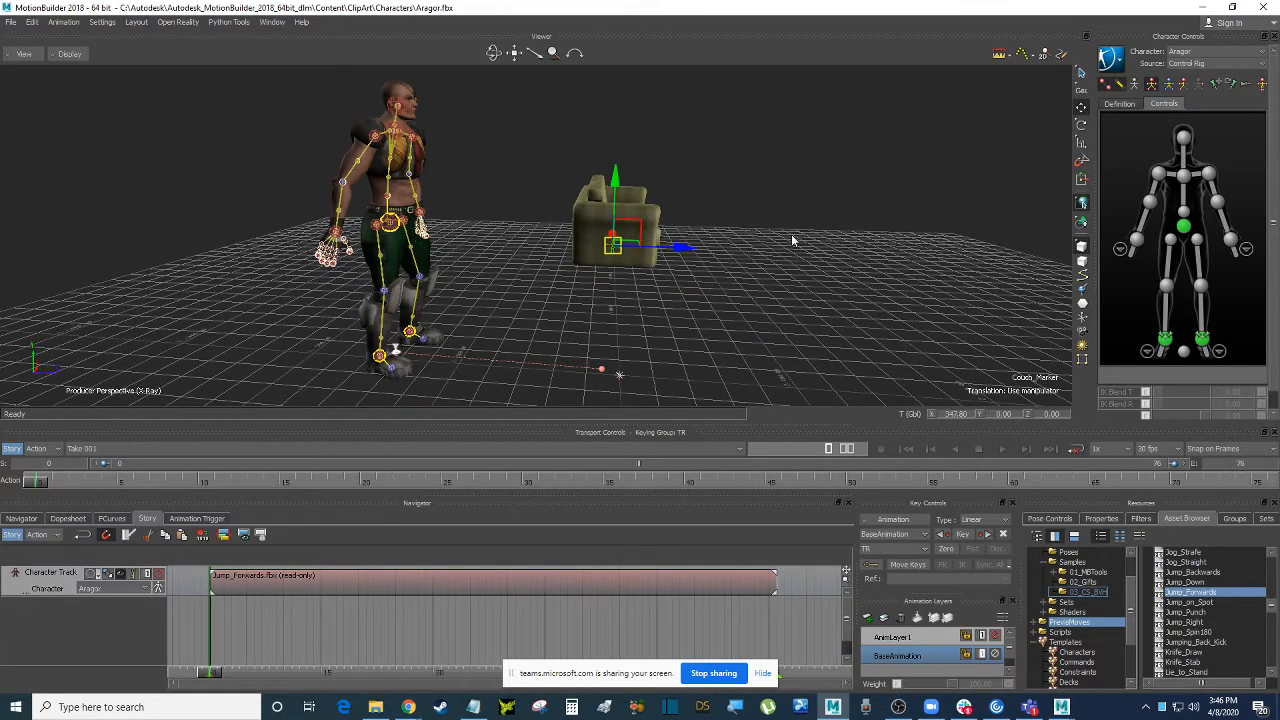
{"action": "left_click_drag", "start_coordinate": [794, 240], "coordinate": [884, 288], "text": "ctrl+shift"}
{"action": "left_click_drag", "start_coordinate": [689, 247], "coordinate": [394, 408]}
{"action": "left_click_drag", "start_coordinate": [537, 274], "coordinate": [535, 300], "text": "ctrl+shift"}
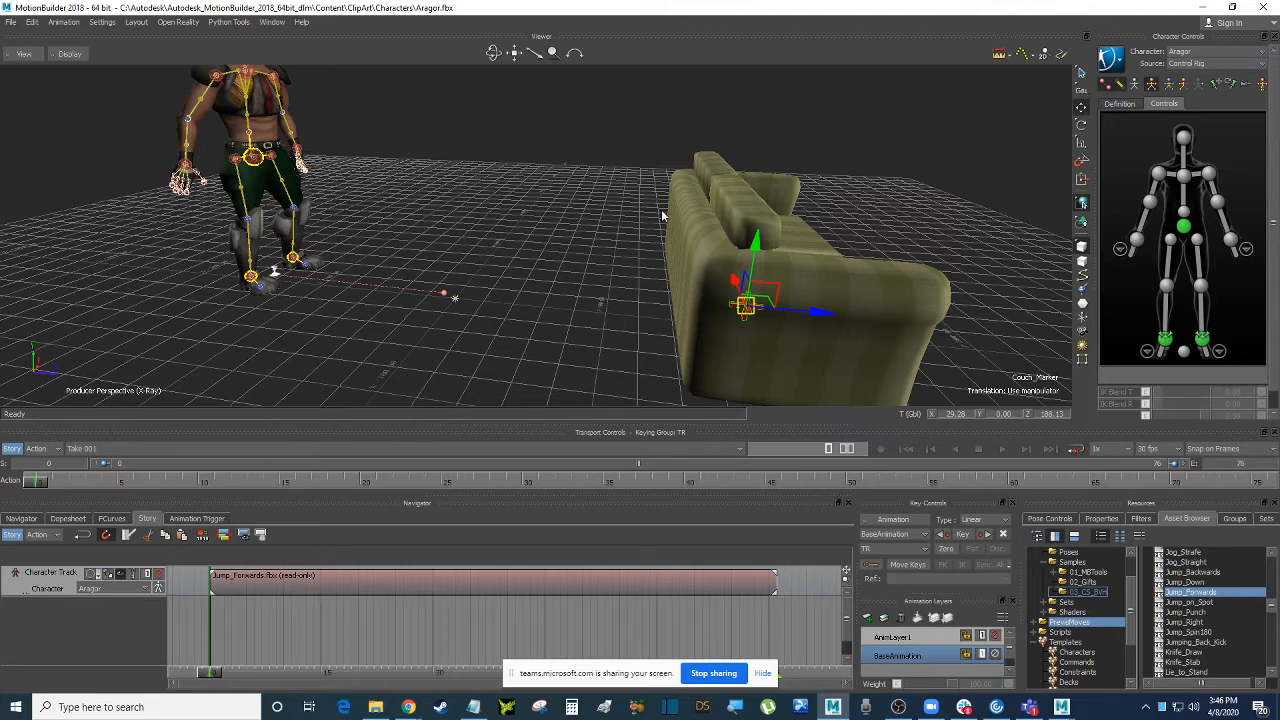
{"action": "left_click_drag", "start_coordinate": [951, 193], "coordinate": [873, 229], "text": "ctrl+shift"}
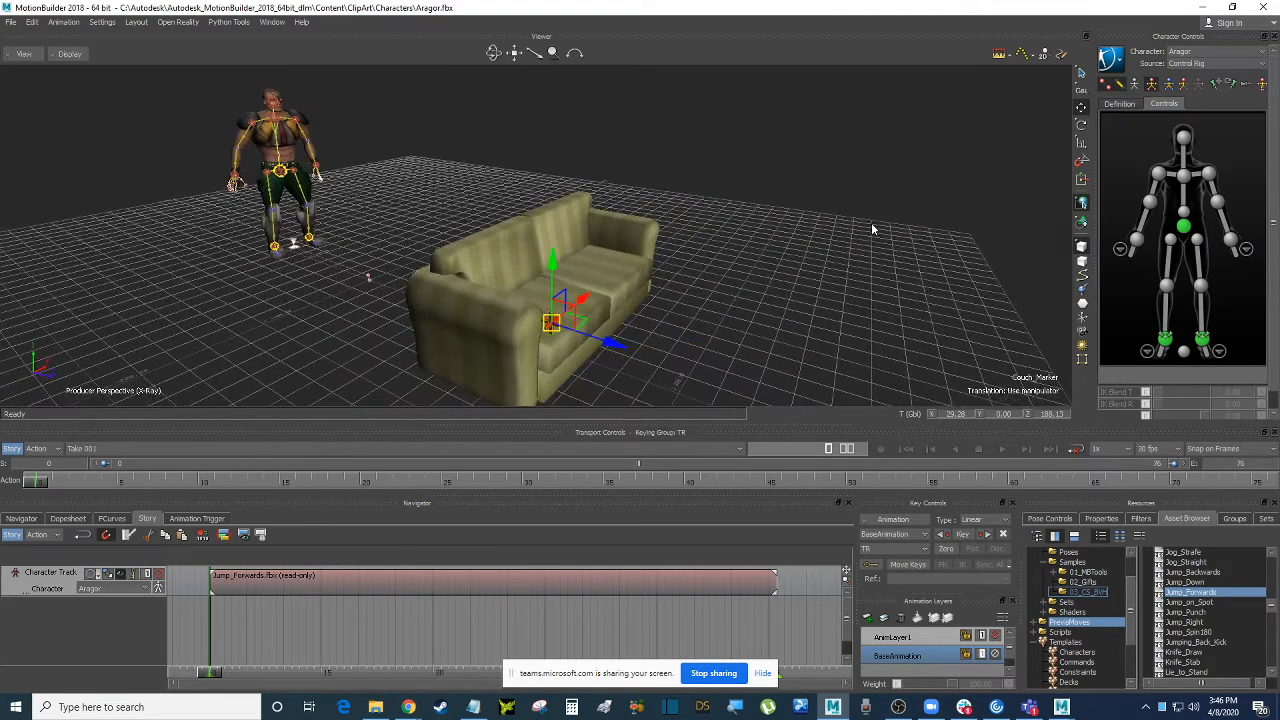
Key Couch_Marker's rotation at zero on frame 0 and at about X 5.8, Y 0.7, Z -6.3 on frame 6.
{"action": "key", "text": "e"}
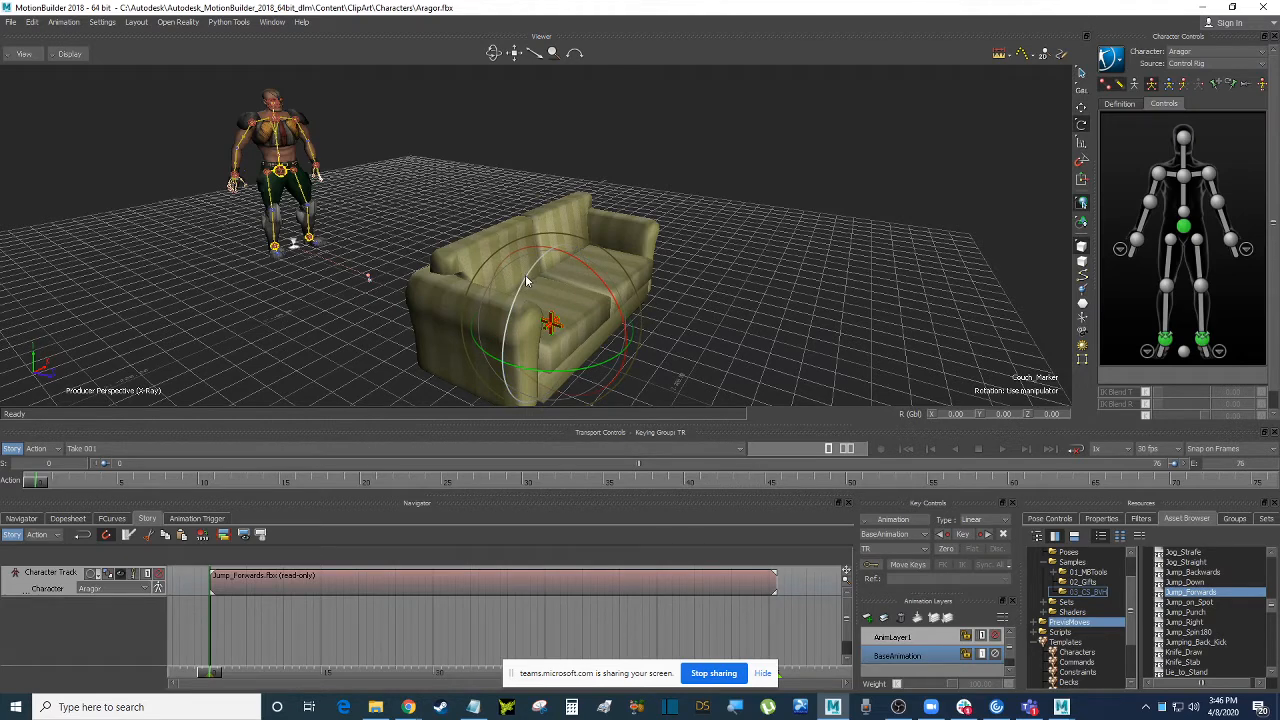
{"action": "left_click_drag", "start_coordinate": [531, 269], "coordinate": [532, 269]}
{"action": "key", "text": "ctrl+z"}
{"action": "left_click_drag", "start_coordinate": [37, 481], "coordinate": [131, 479]}
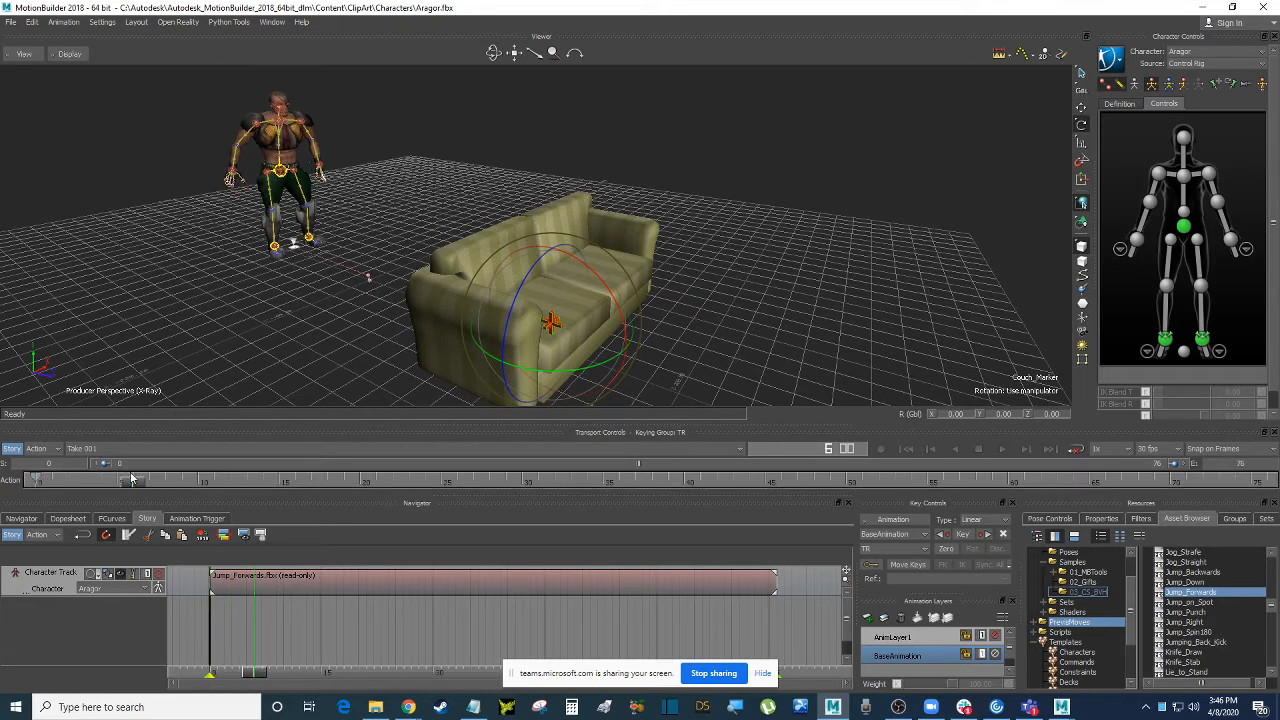
{"action": "left_click_drag", "start_coordinate": [524, 281], "coordinate": [607, 343]}
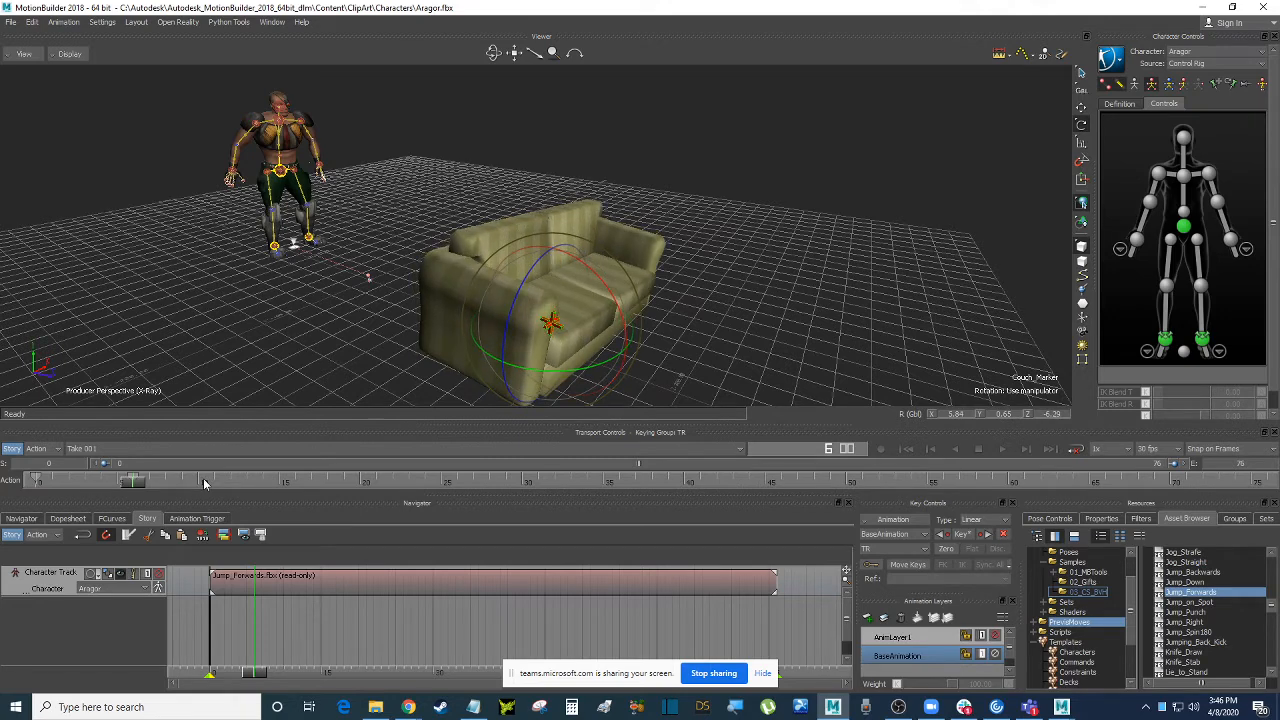
Key Couch_Marker tilted the opposite way on frame 13, with Z rotation about 5.6, and return to frame 0.
{"action": "key", "text": "space"}
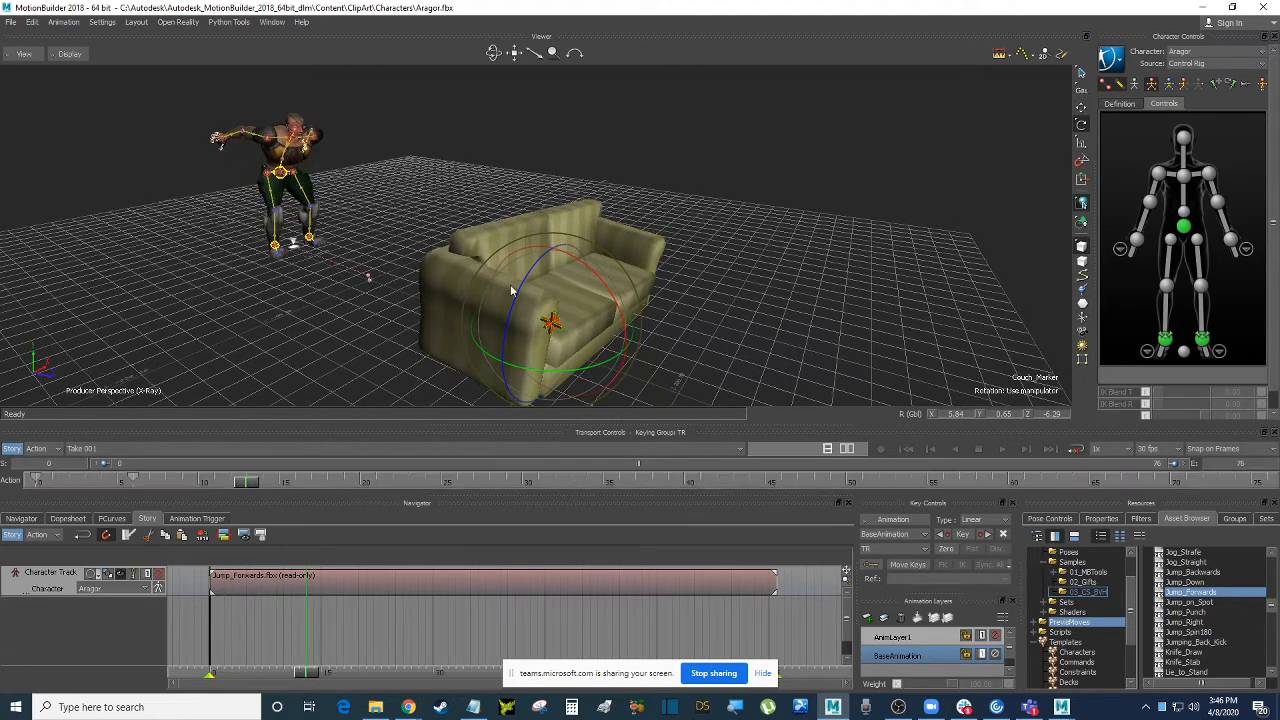
{"action": "left_click_drag", "start_coordinate": [510, 290], "coordinate": [604, 284]}
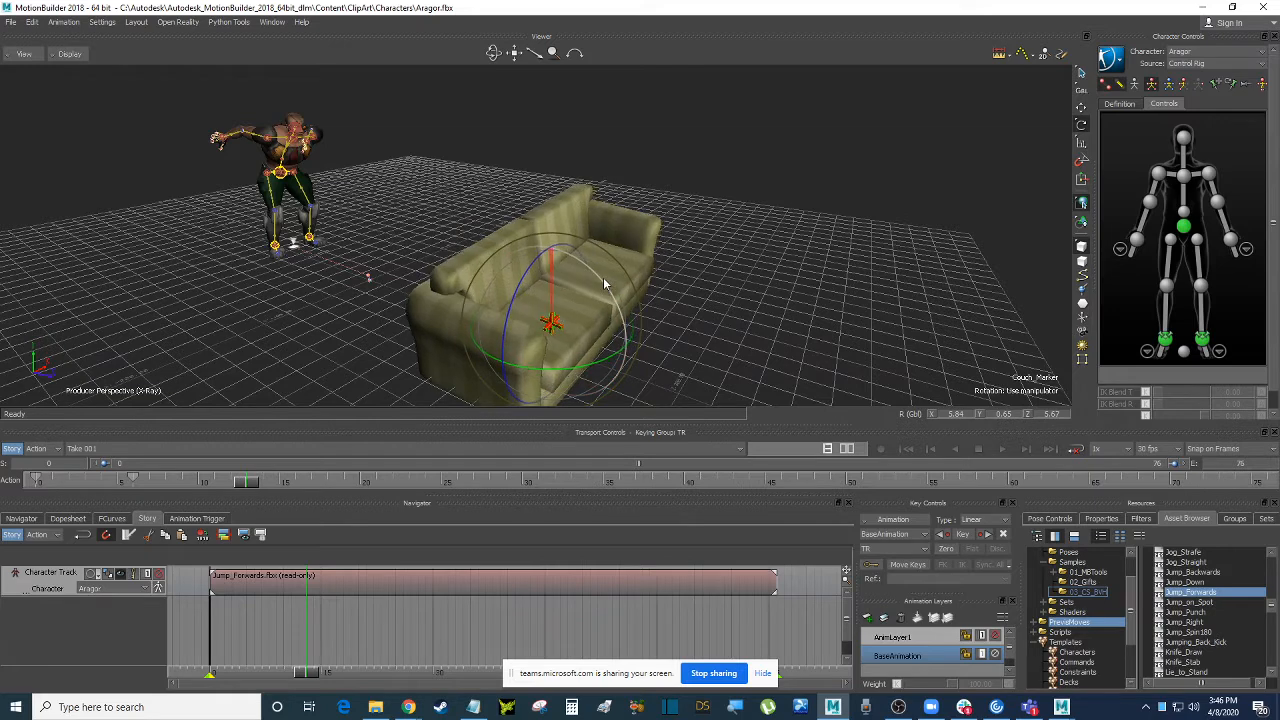
{"action": "left_click_drag", "start_coordinate": [245, 484], "coordinate": [40, 487]}
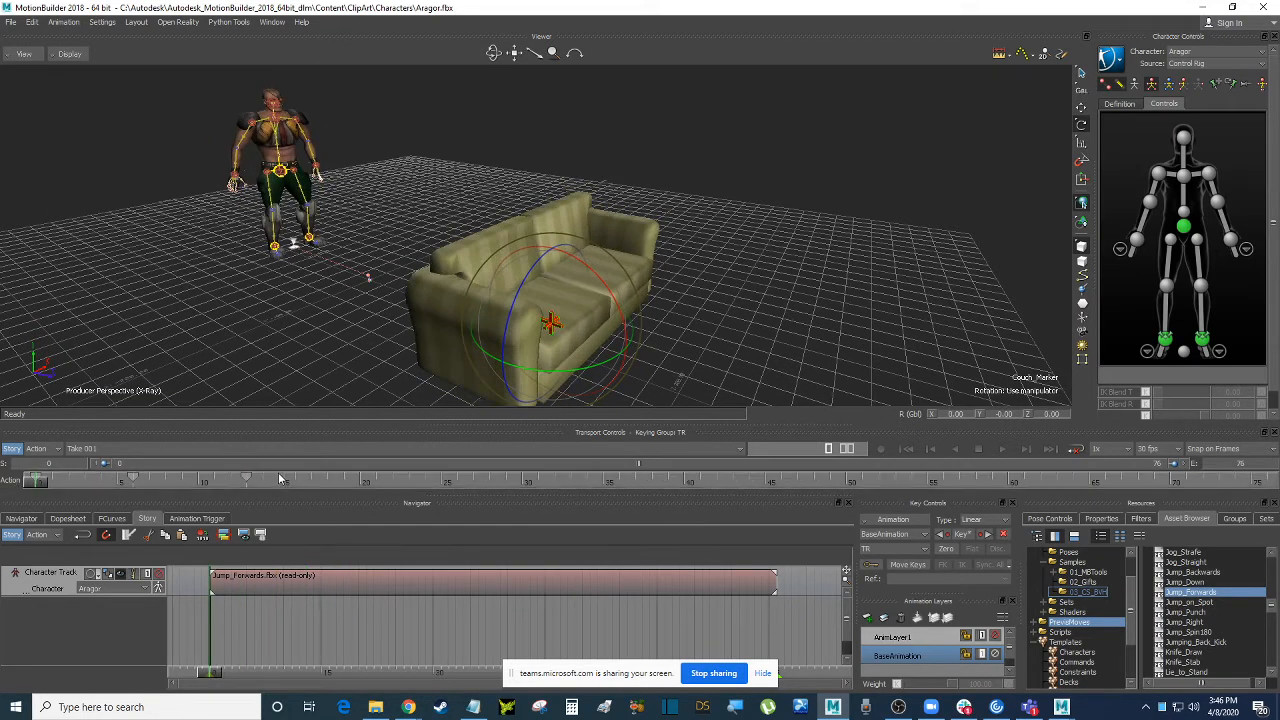
Compress Couch_Marker's rotation keys into frames 0 to 7 and paste a copy of them starting at frame 10.
{"action": "mouse_move", "coordinate": [36, 481]}
{"action": "left_mouse_down", "text": "shift"}
{"action": "mouse_move", "coordinate": [257, 481]}
{"action": "mouse_move", "coordinate": [148, 481]}
{"action": "left_mouse_up", "text": "shift"}
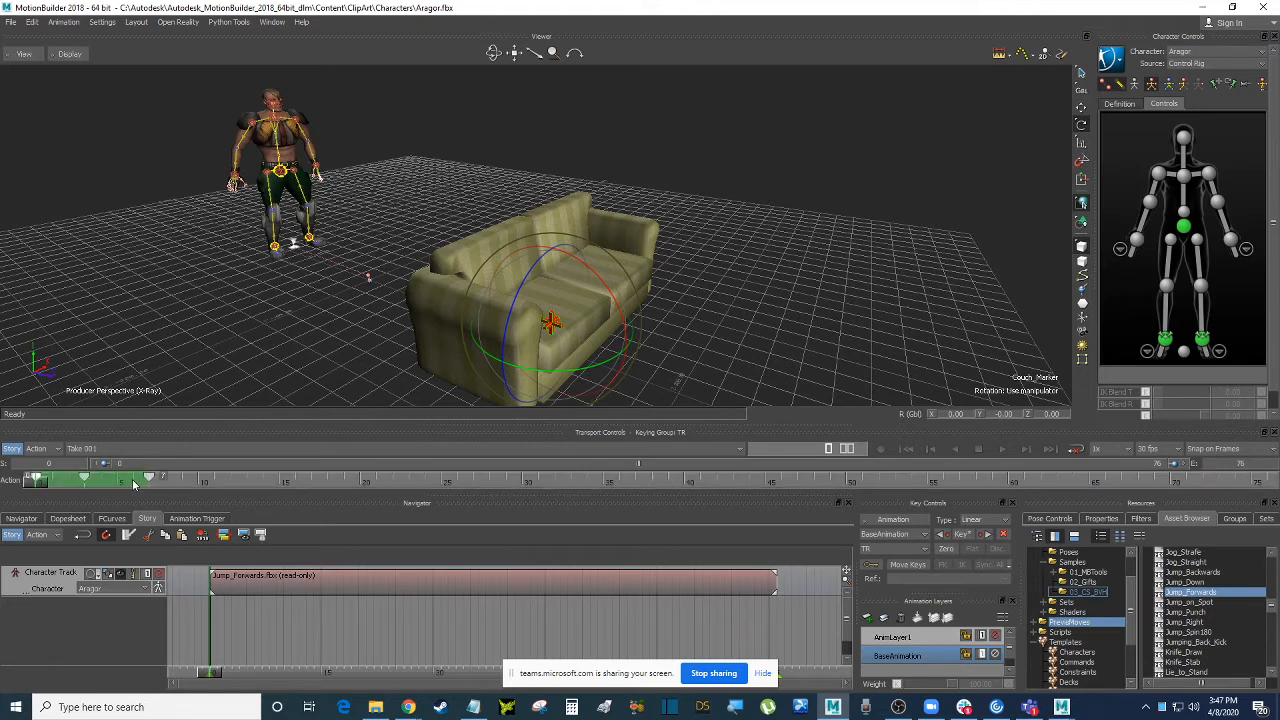
{"action": "left_click_drag", "start_coordinate": [34, 484], "coordinate": [375, 497]}
{"action": "key", "text": "ctrl+v"}
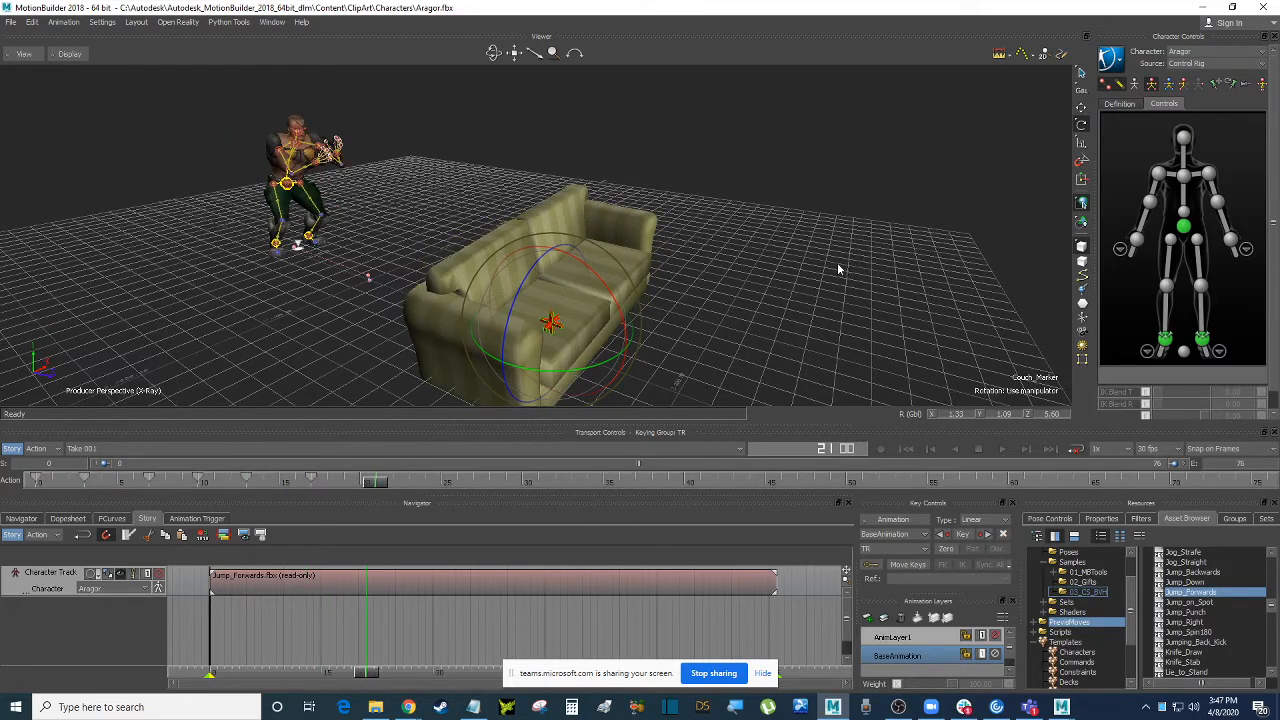
Copy Couch_Marker's frame 0 rest key to frame 21 and shift the pasted key to frame 20.
{"action": "left_click_drag", "start_coordinate": [838, 268], "coordinate": [878, 254], "text": "ctrl+shift"}
{"action": "left_click", "coordinate": [37, 478]}
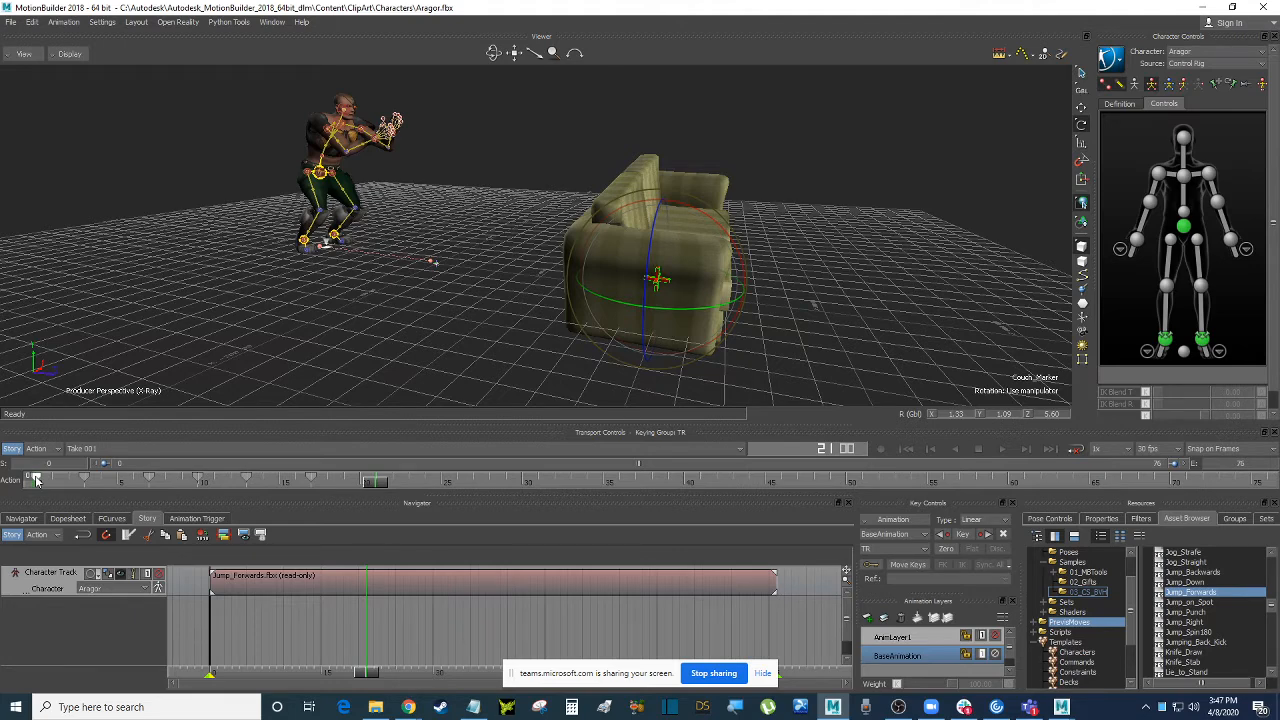
{"action": "key", "text": "ctrl+v"}
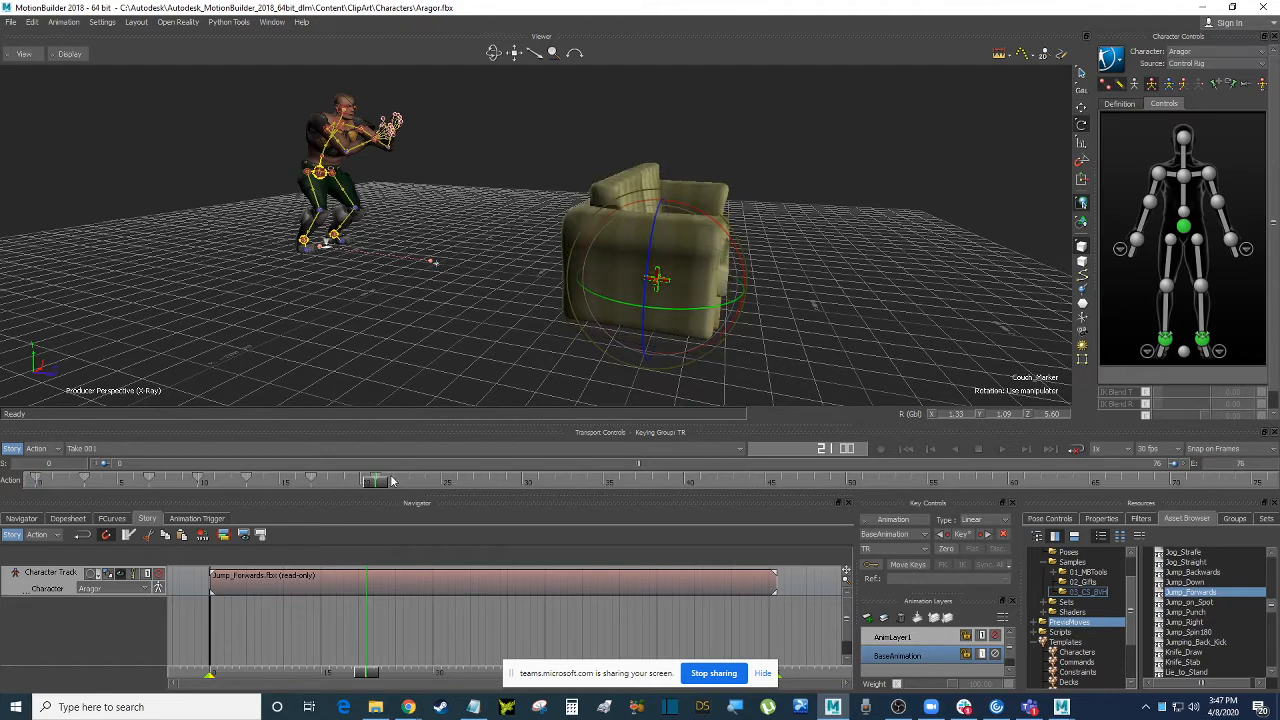
{"action": "mouse_move", "coordinate": [378, 482]}
{"action": "left_mouse_down"}
{"action": "mouse_move", "coordinate": [332, 483]}
{"action": "mouse_move", "coordinate": [363, 486]}
{"action": "left_mouse_up"}
{"action": "left_click", "coordinate": [375, 481], "text": "shift"}
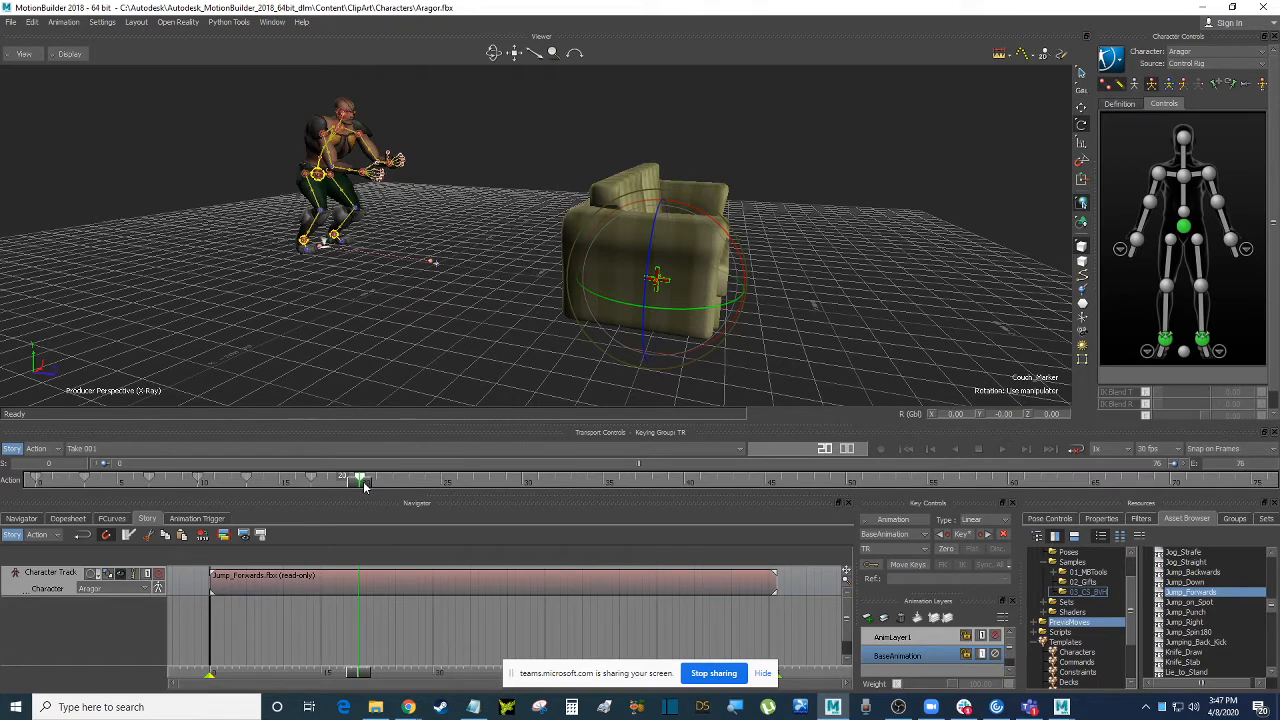
Slide Couch_Marker along Z to about -302 at frame 38, key it, and play the take from the start.
{"action": "left_click_drag", "start_coordinate": [364, 487], "coordinate": [647, 476]}
{"action": "left_click_drag", "start_coordinate": [811, 286], "coordinate": [362, 297], "text": "ctrl+shift"}
{"action": "key", "text": "t"}
{"action": "left_click", "coordinate": [763, 246]}
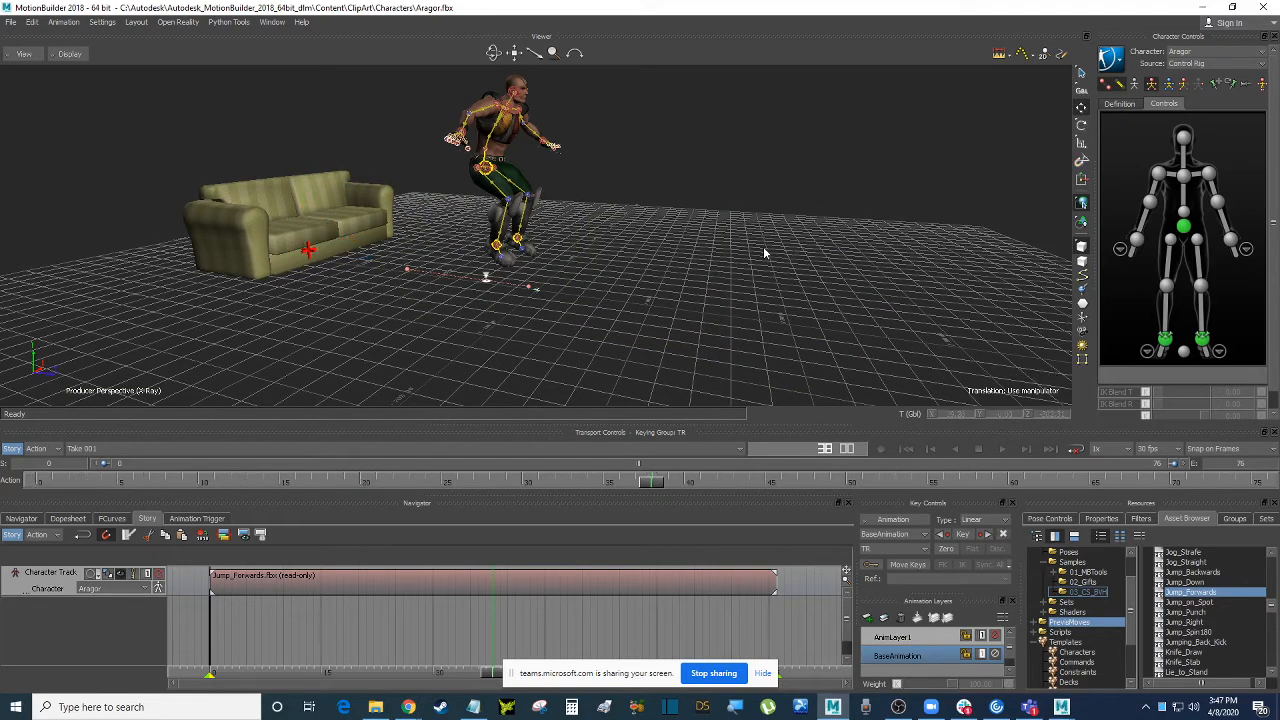
{"action": "left_click_drag", "start_coordinate": [763, 246], "coordinate": [776, 258], "text": "ctrl+shift"}
{"action": "key", "text": "ctrl+Home"}
{"action": "key", "text": "ctrl+space"}
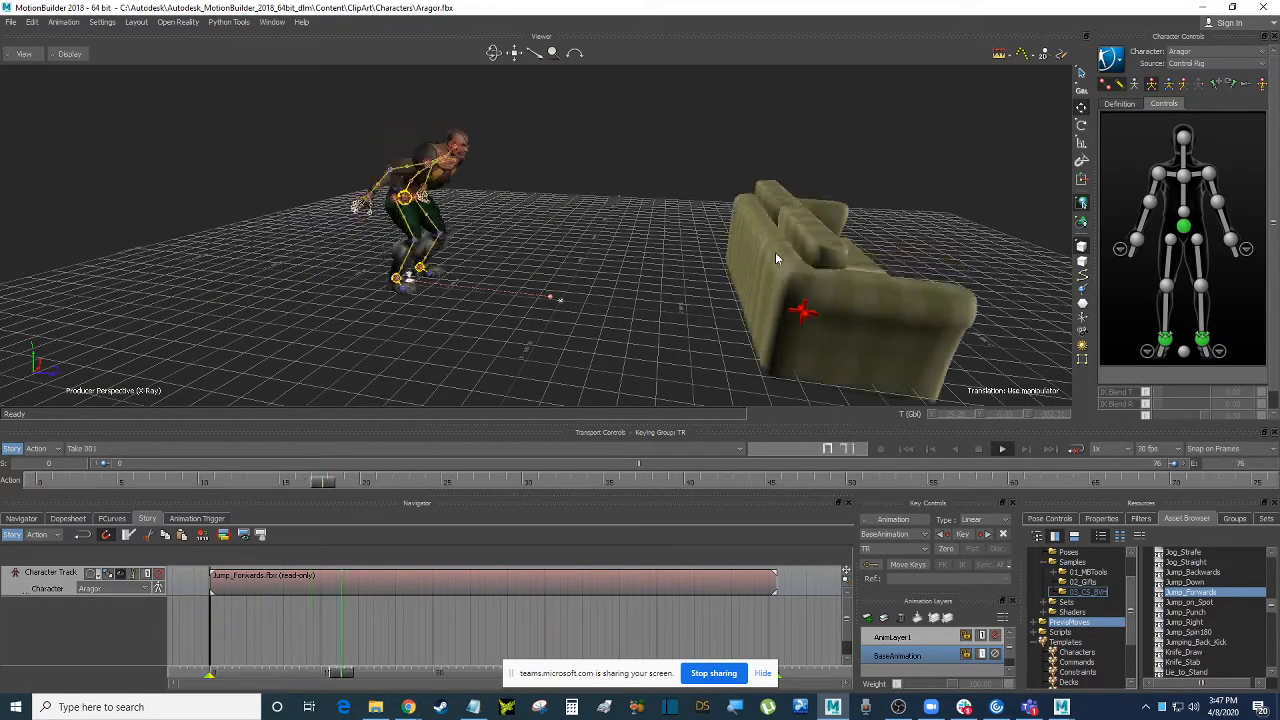
{"action": "key", "text": "ctrl+space"}
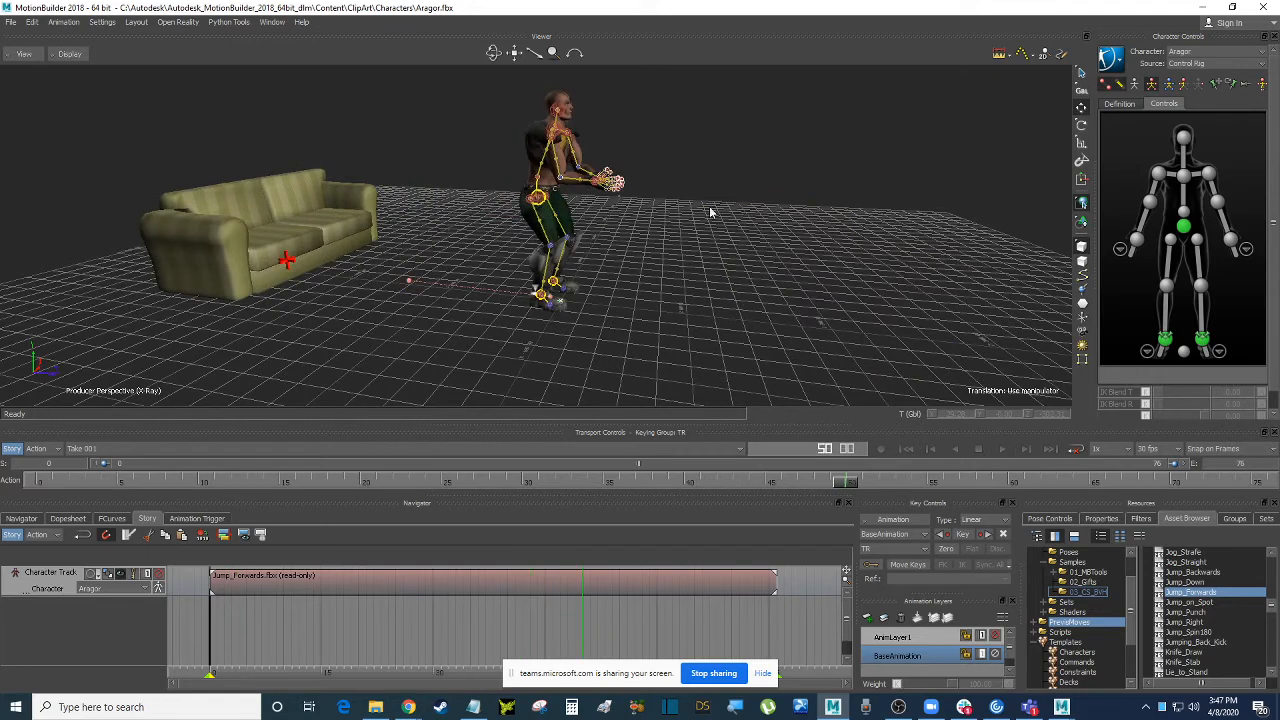
Move Couch_Marker's frame 38 translation key to frame 31 and replay the take to check the faster slide.
{"action": "left_click", "coordinate": [287, 262]}
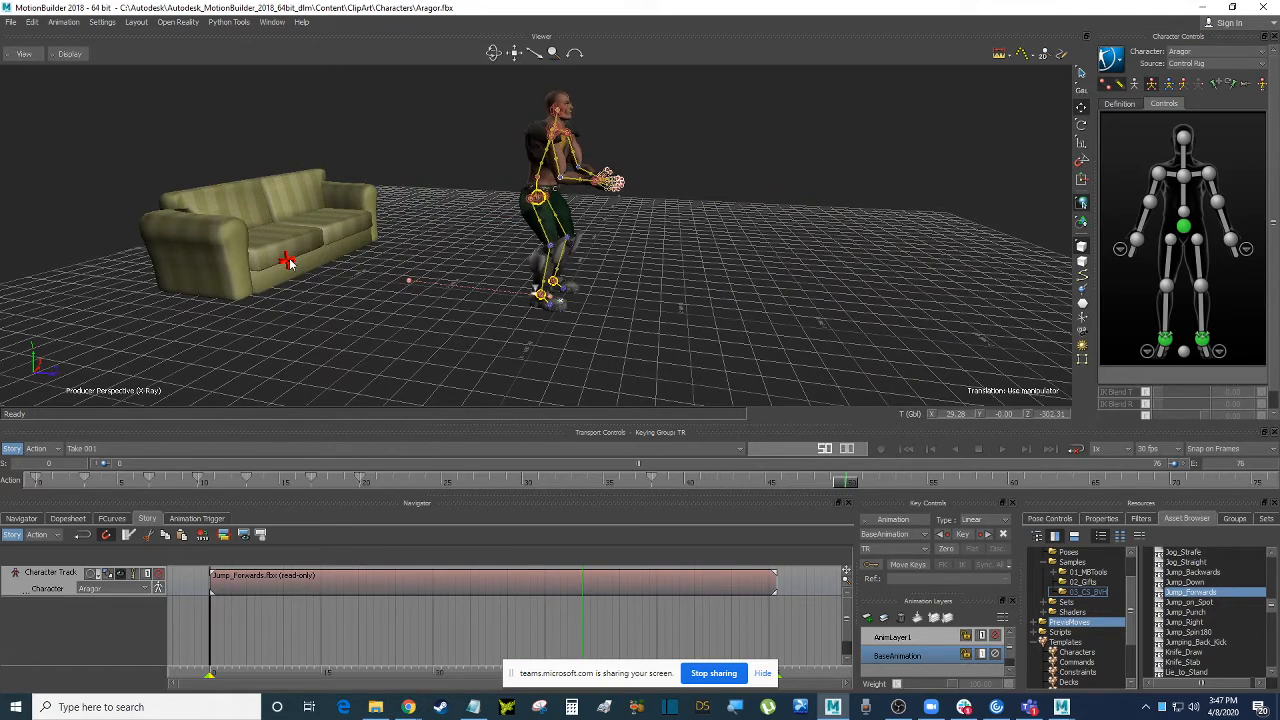
{"action": "left_click_drag", "start_coordinate": [651, 480], "coordinate": [537, 481]}
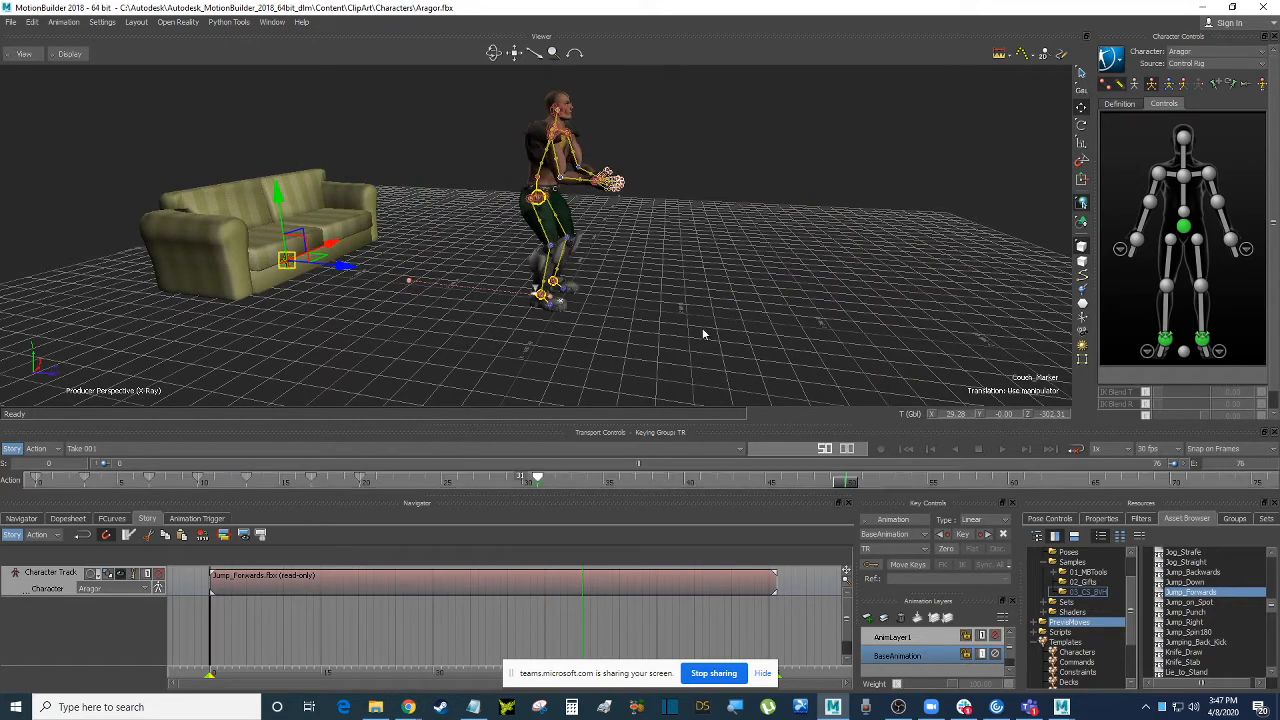
{"action": "mouse_move", "coordinate": [702, 327]}
{"action": "left_mouse_down", "text": "ctrl+shift"}
{"action": "mouse_move", "coordinate": [811, 263]}
{"action": "mouse_move", "coordinate": [721, 287]}
{"action": "mouse_move", "coordinate": [764, 291]}
{"action": "mouse_move", "coordinate": [777, 266]}
{"action": "mouse_move", "coordinate": [805, 276]}
{"action": "left_mouse_up", "text": "ctrl+shift"}
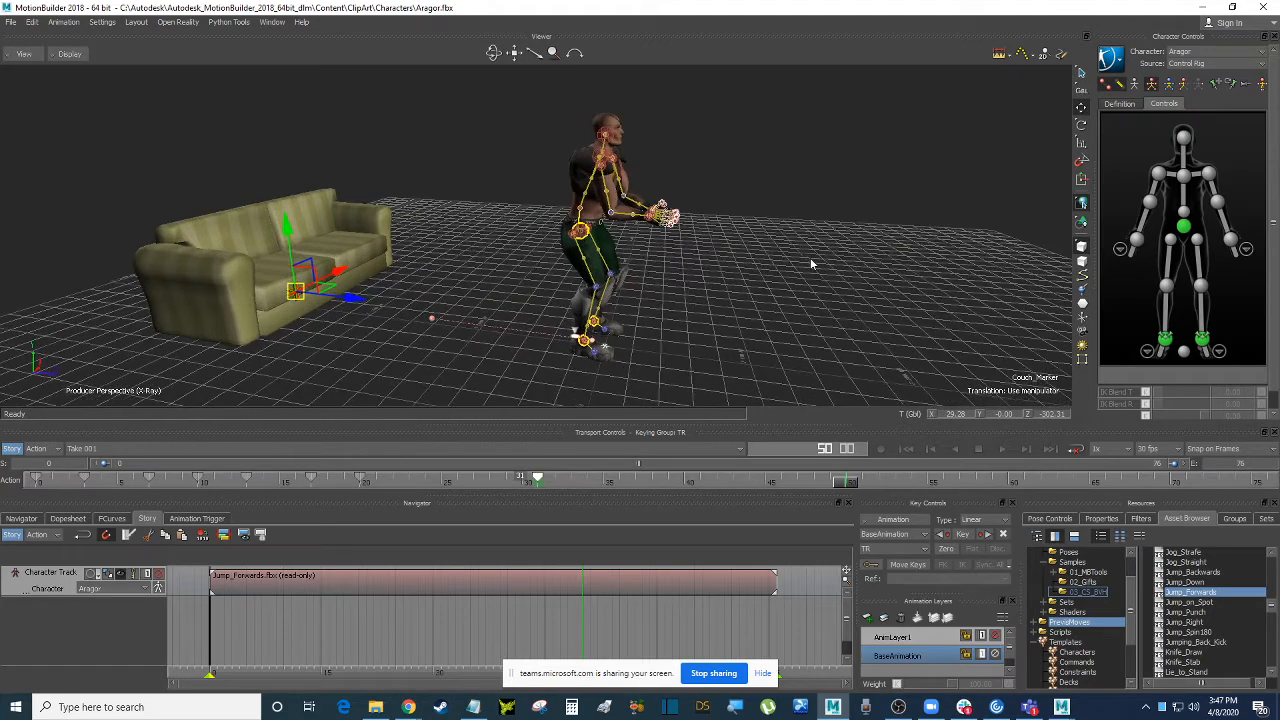
{"action": "key", "text": "ctrl+Home"}
{"action": "left_click", "coordinate": [857, 265]}
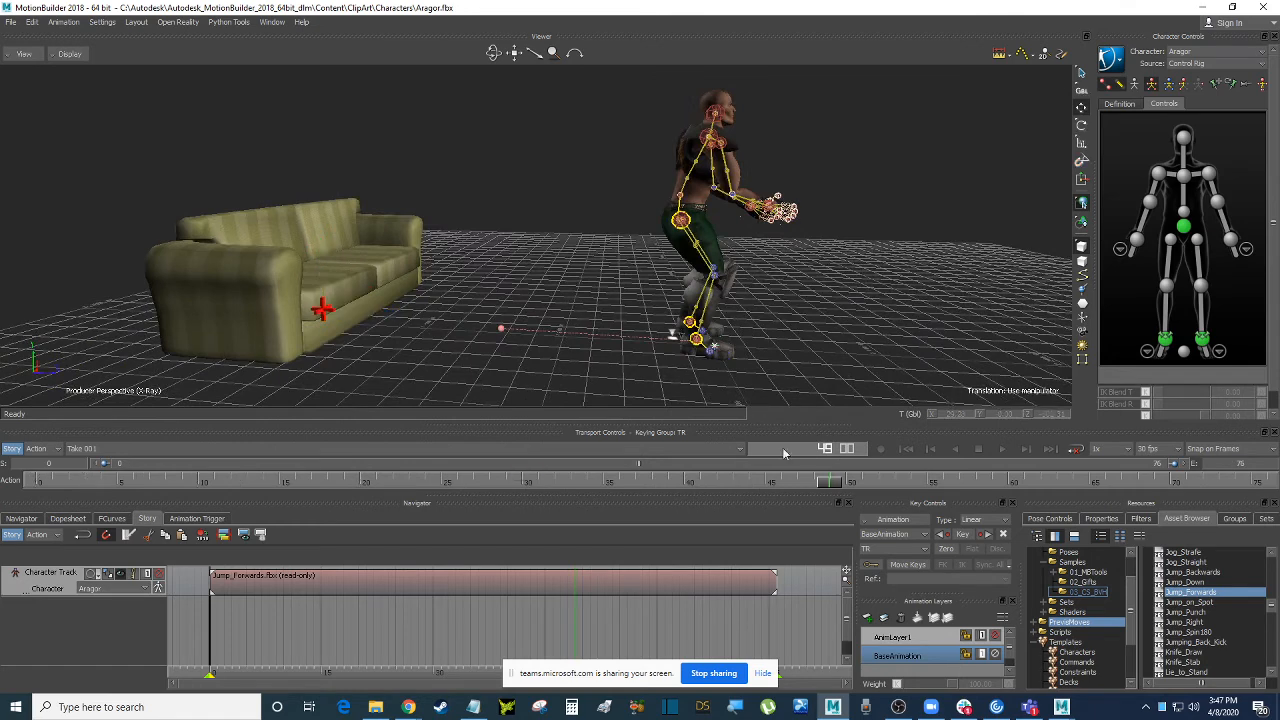
Set the playhead to frame 26 and shift the Jump_Forwards clip earlier to start at frame -3.
{"action": "left_click_drag", "start_coordinate": [833, 481], "coordinate": [463, 474]}
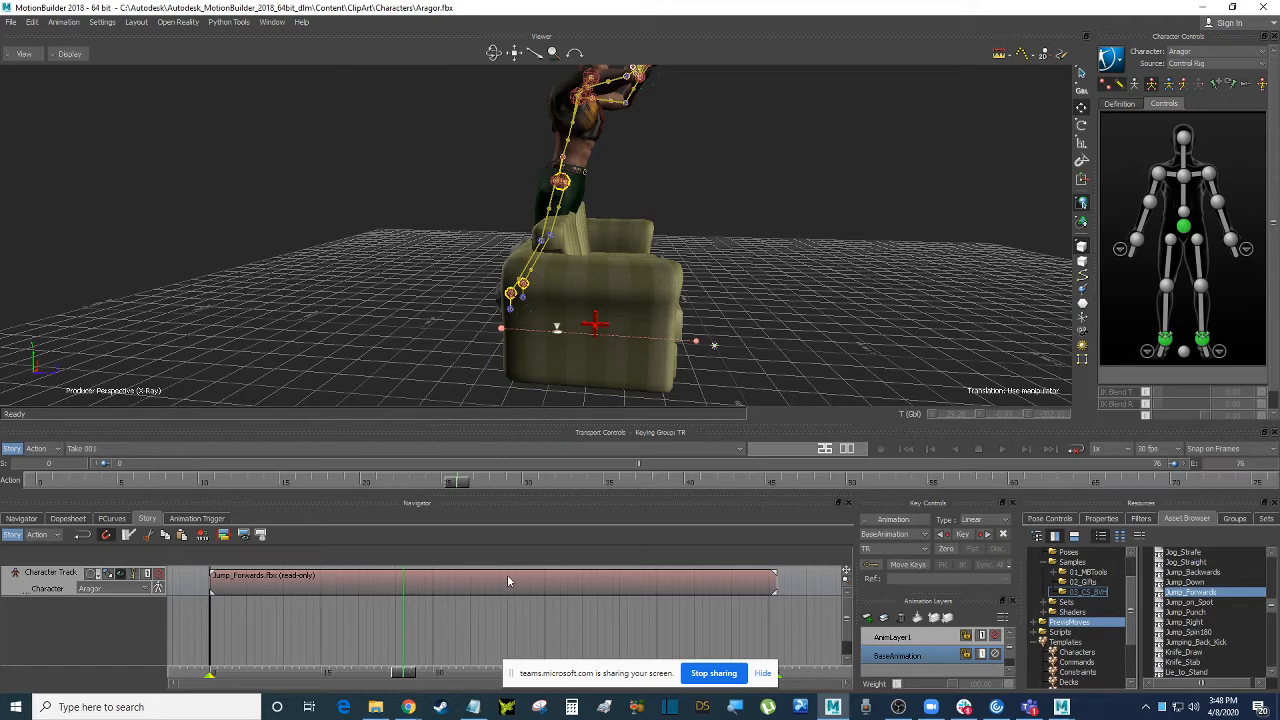
{"action": "left_click_drag", "start_coordinate": [507, 574], "coordinate": [478, 578]}
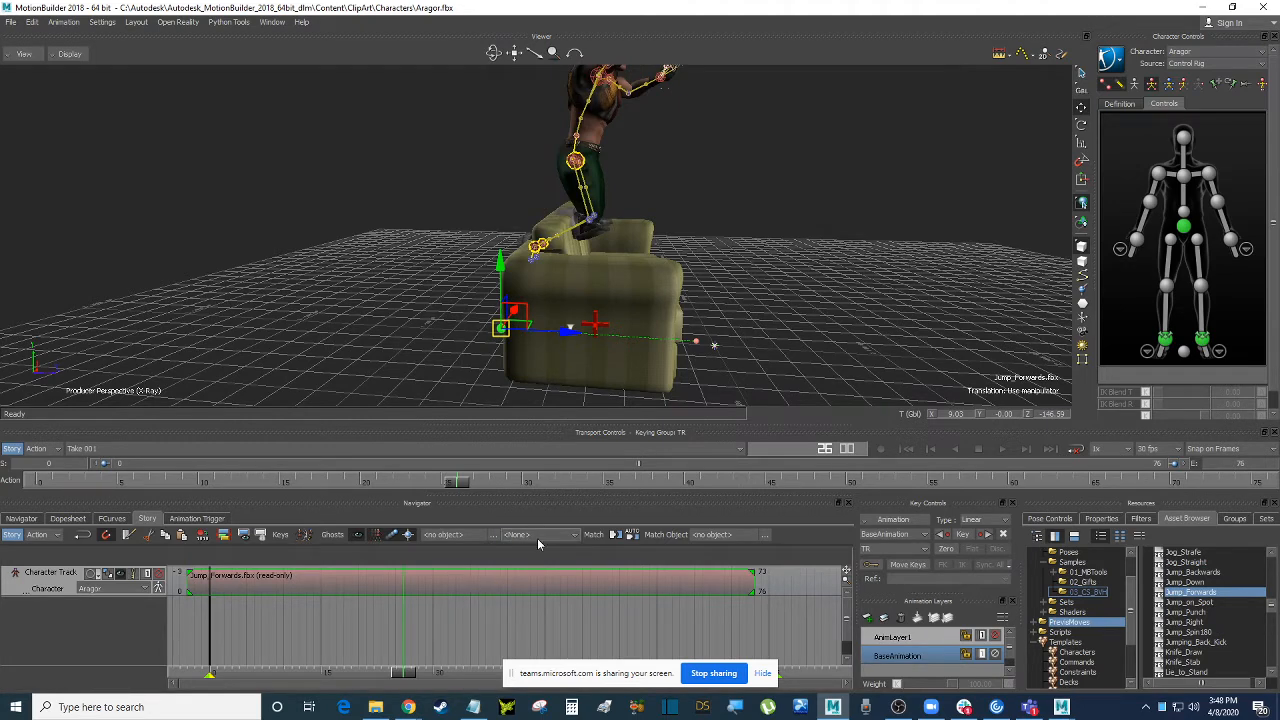
{"action": "left_click_drag", "start_coordinate": [754, 269], "coordinate": [782, 256], "text": "ctrl+shift"}
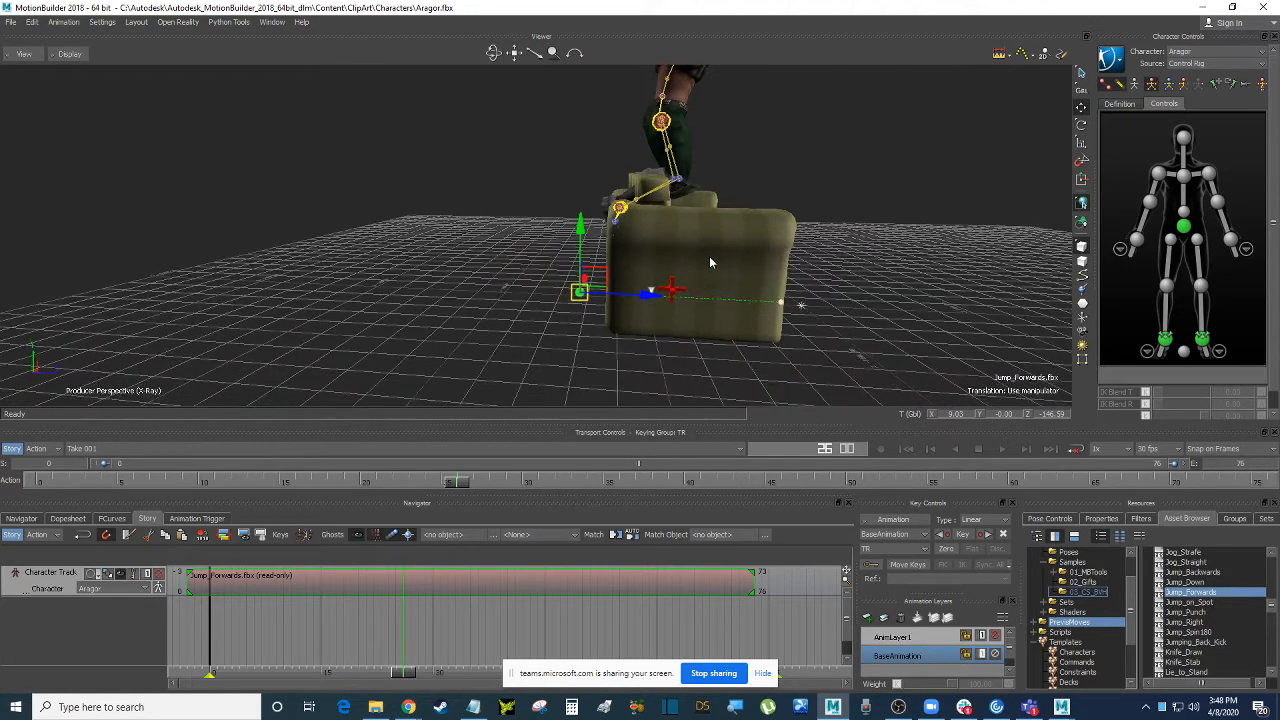
Try to shift all of Couch_Marker's keys four frames later.
{"action": "left_click", "coordinate": [672, 290]}
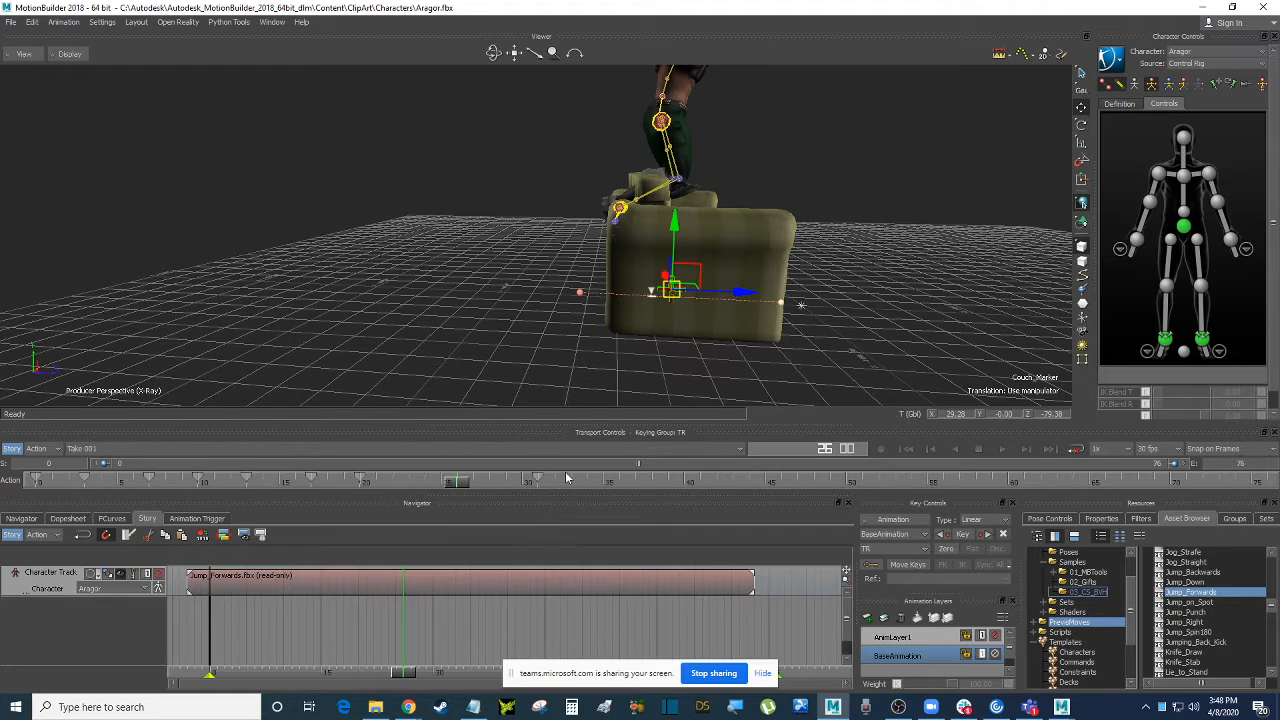
{"action": "left_click_drag", "start_coordinate": [572, 479], "coordinate": [178, 484]}
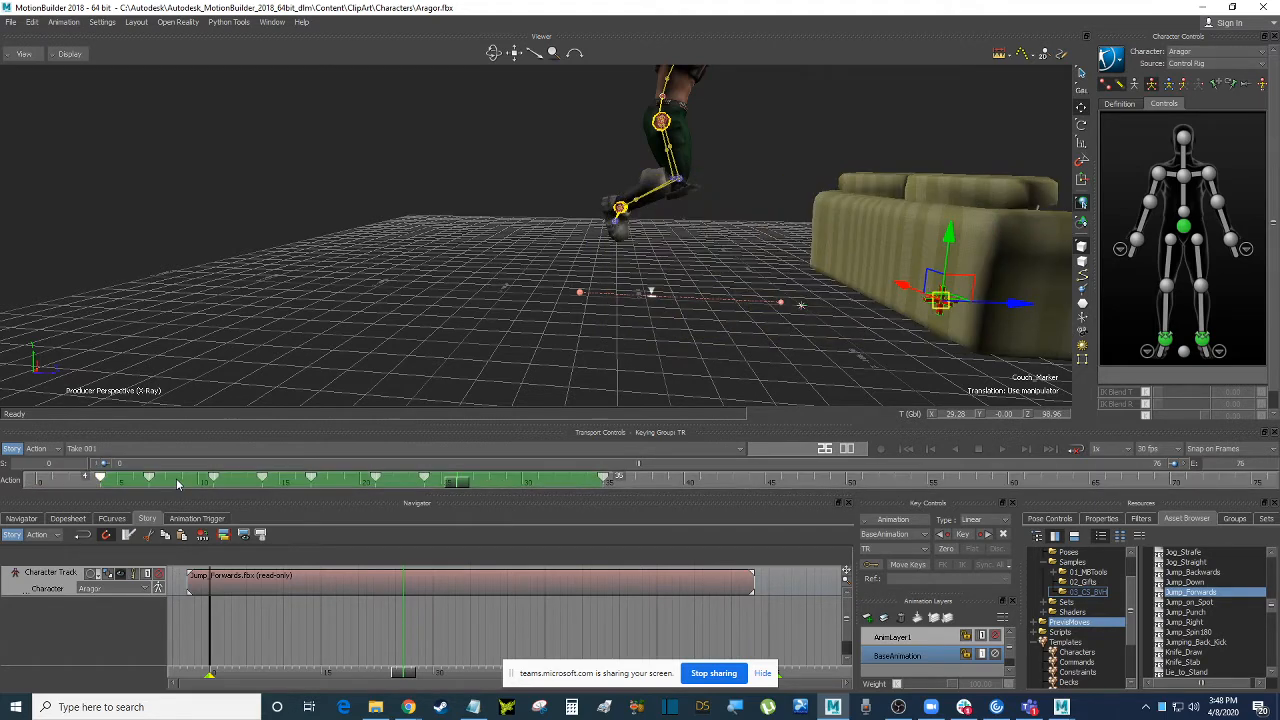
{"action": "key", "text": "ctrl+z"}
Adjust the Jump_Forwards clip on the Story track to start at frame -2, checking the jump against the couch at frame 27.
{"action": "left_click_drag", "start_coordinate": [888, 240], "coordinate": [808, 246], "text": "shift"}
{"action": "left_click_drag", "start_coordinate": [808, 246], "coordinate": [846, 230], "text": "shift"}
{"action": "left_click", "coordinate": [682, 106]}
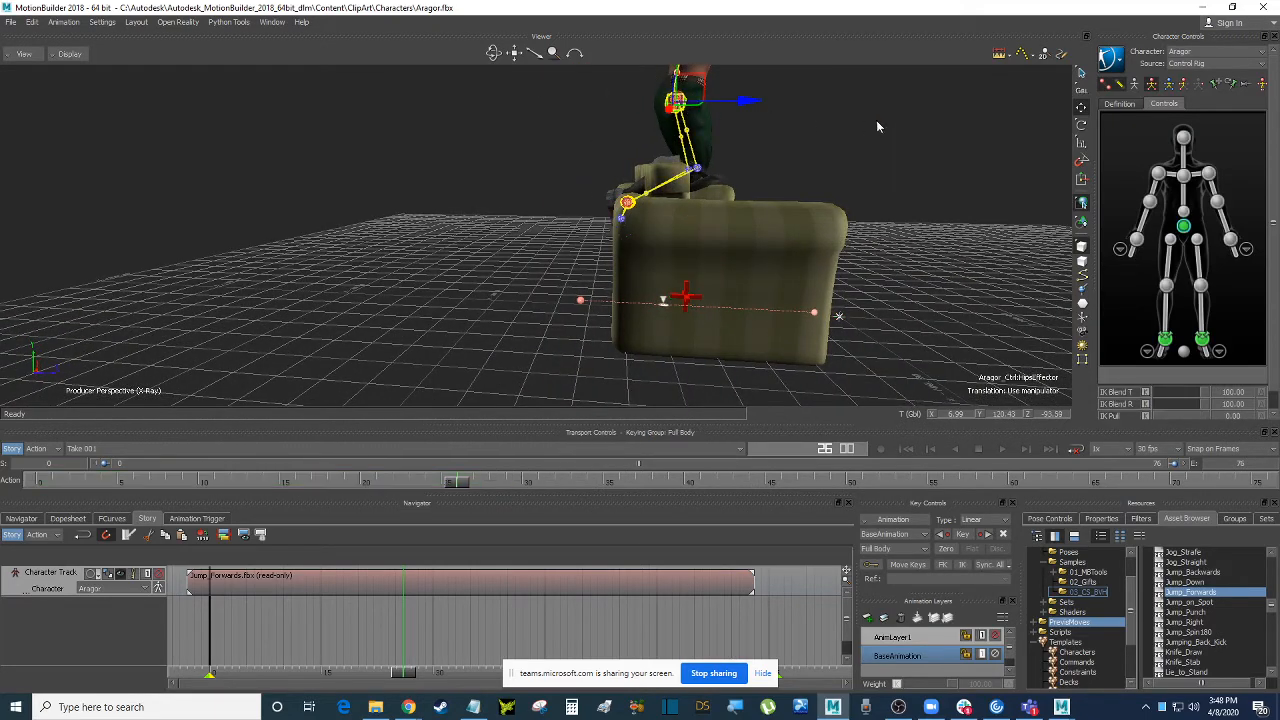
{"action": "left_click_drag", "start_coordinate": [876, 120], "coordinate": [855, 137], "text": "shift"}
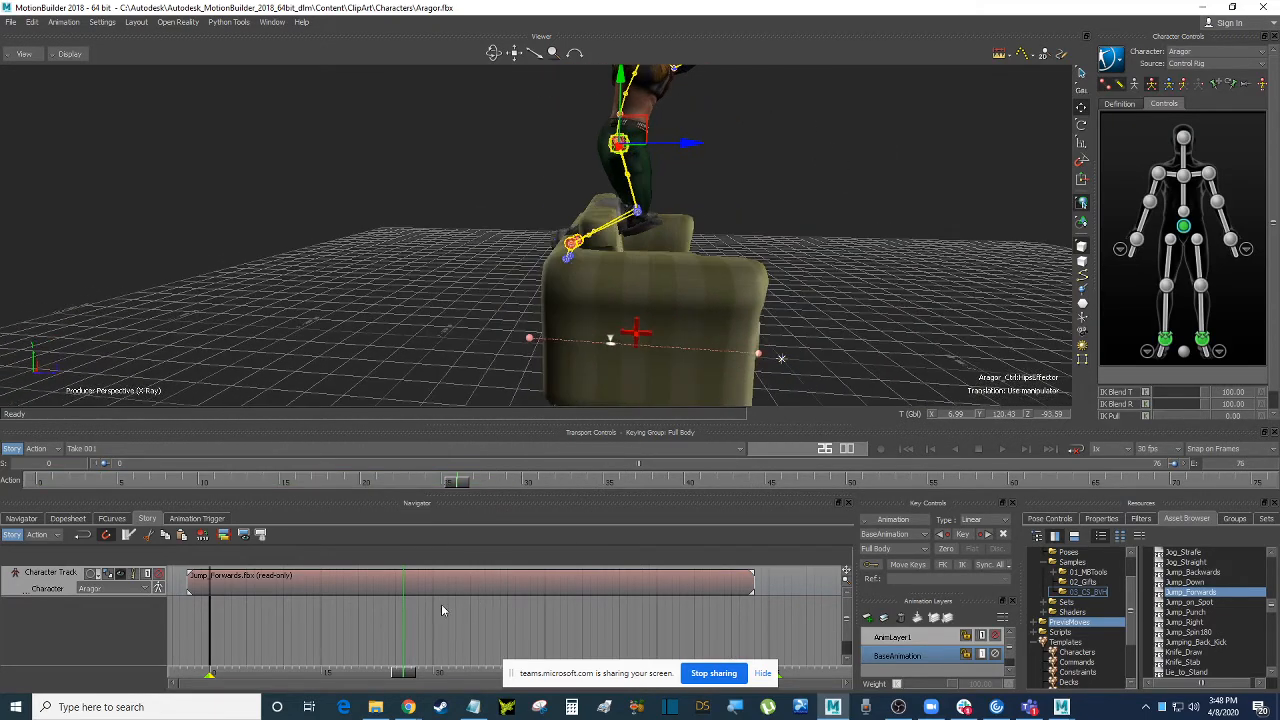
{"action": "left_click", "coordinate": [469, 590]}
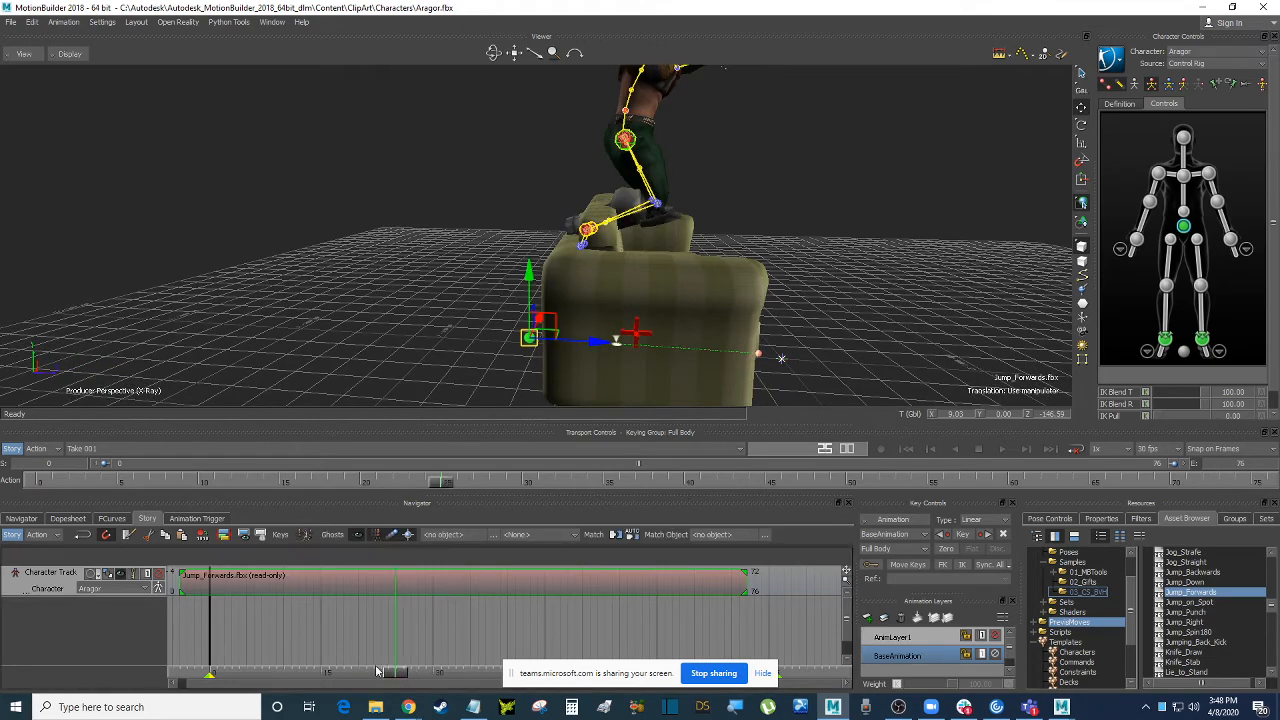
{"action": "left_click_drag", "start_coordinate": [378, 671], "coordinate": [375, 628]}
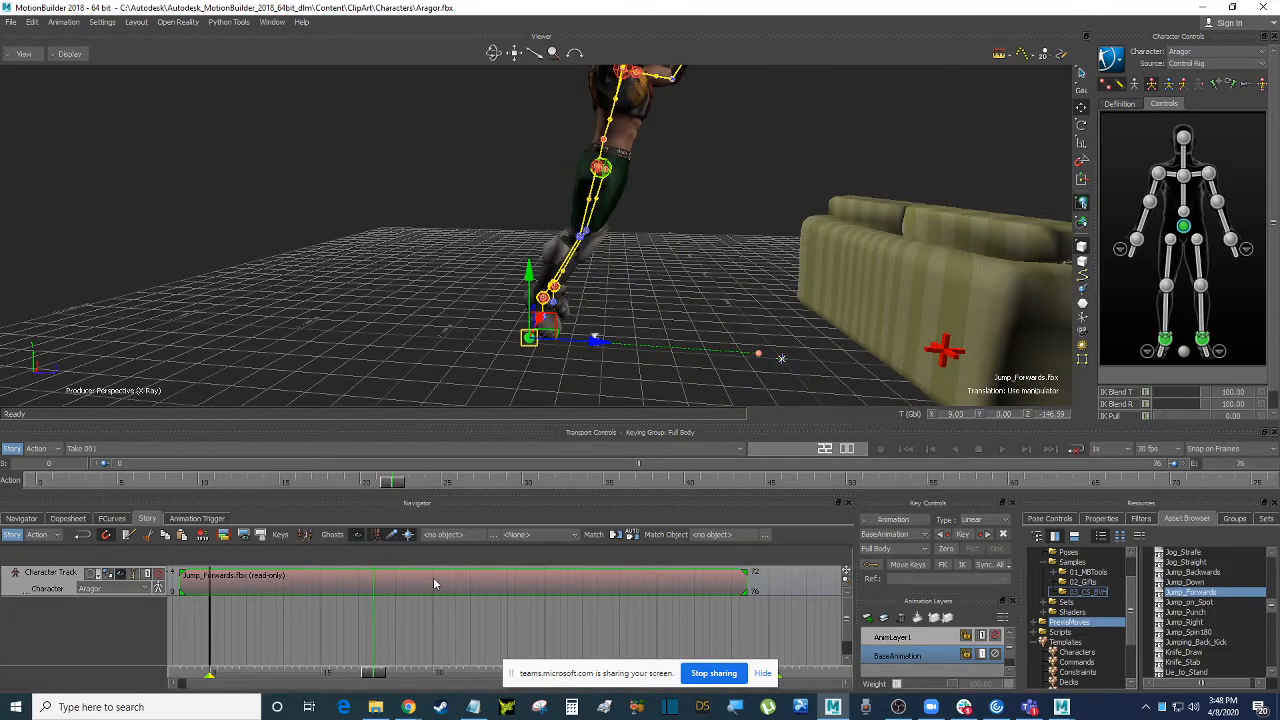
{"action": "left_click_drag", "start_coordinate": [434, 582], "coordinate": [456, 583]}
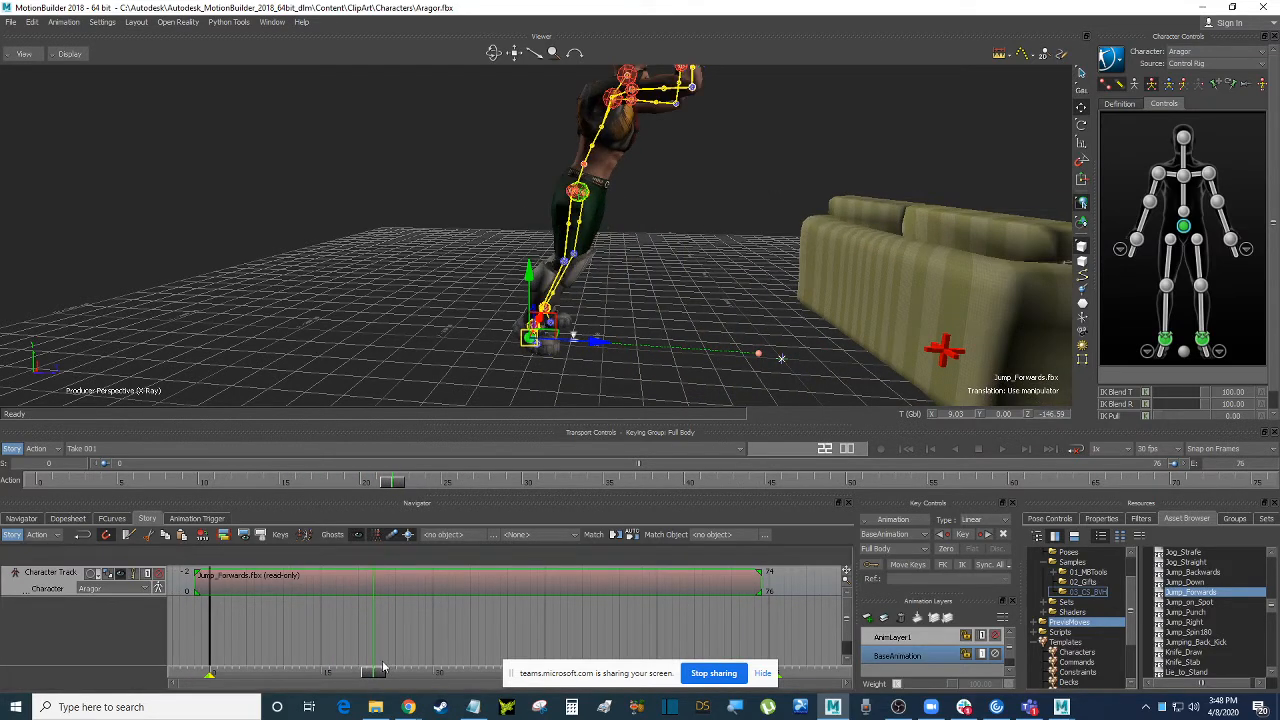
{"action": "mouse_move", "coordinate": [390, 655]}
{"action": "left_mouse_down"}
{"action": "mouse_move", "coordinate": [440, 655]}
{"action": "mouse_move", "coordinate": [414, 656]}
{"action": "left_mouse_up"}
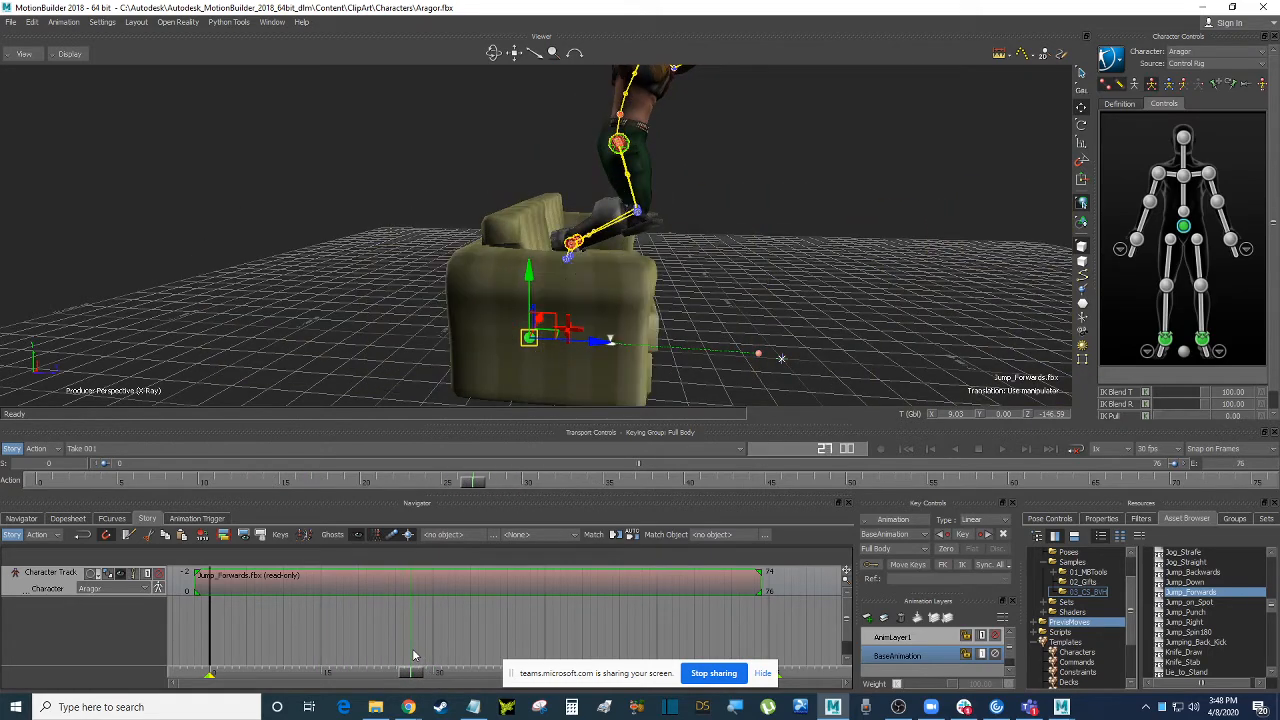
Move the Jump_Forwards clip's motion back along Z to about -200 so the jump lines up with the couch.
{"action": "mouse_move", "coordinate": [813, 256]}
{"action": "left_mouse_down", "text": "ctrl+shift"}
{"action": "mouse_move", "coordinate": [824, 238]}
{"action": "mouse_move", "coordinate": [808, 224]}
{"action": "mouse_move", "coordinate": [815, 276]}
{"action": "mouse_move", "coordinate": [803, 274]}
{"action": "left_mouse_up", "text": "ctrl+shift"}
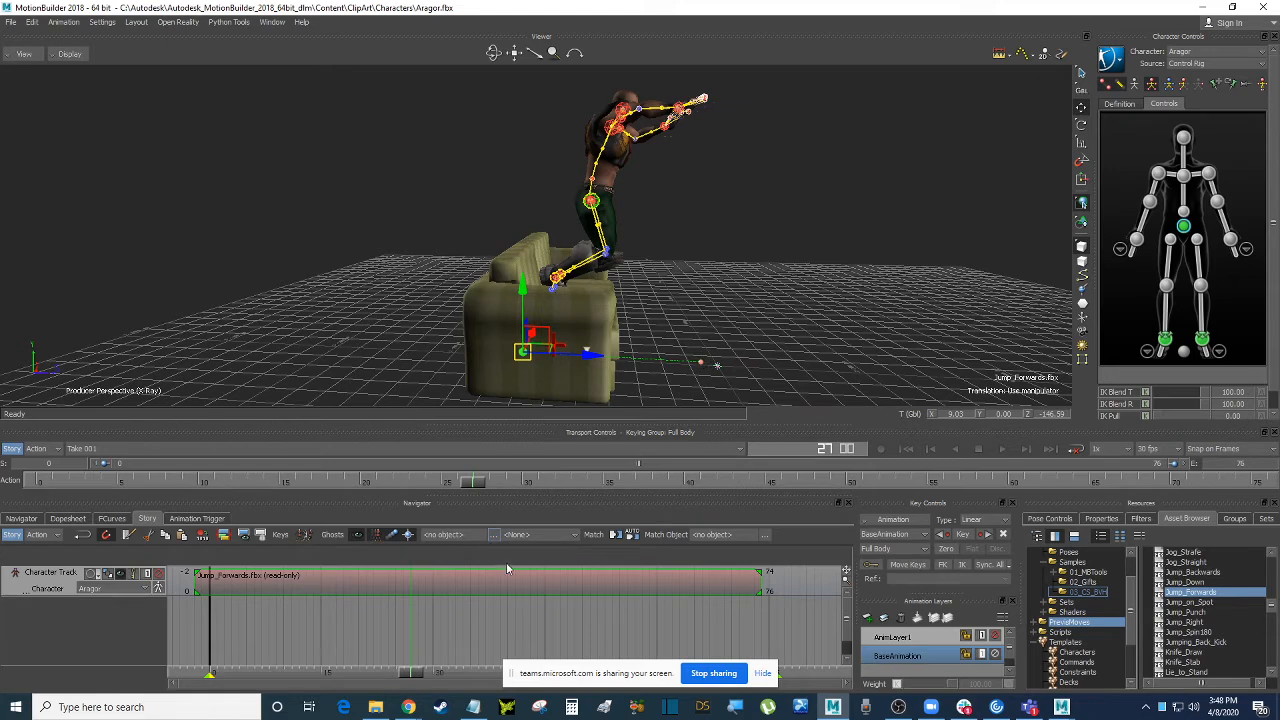
{"action": "left_click_drag", "start_coordinate": [587, 356], "coordinate": [523, 357]}
{"action": "mouse_move", "coordinate": [413, 675]}
{"action": "left_mouse_down"}
{"action": "mouse_move", "coordinate": [336, 670]}
{"action": "mouse_move", "coordinate": [435, 664]}
{"action": "mouse_move", "coordinate": [408, 664]}
{"action": "left_mouse_up"}
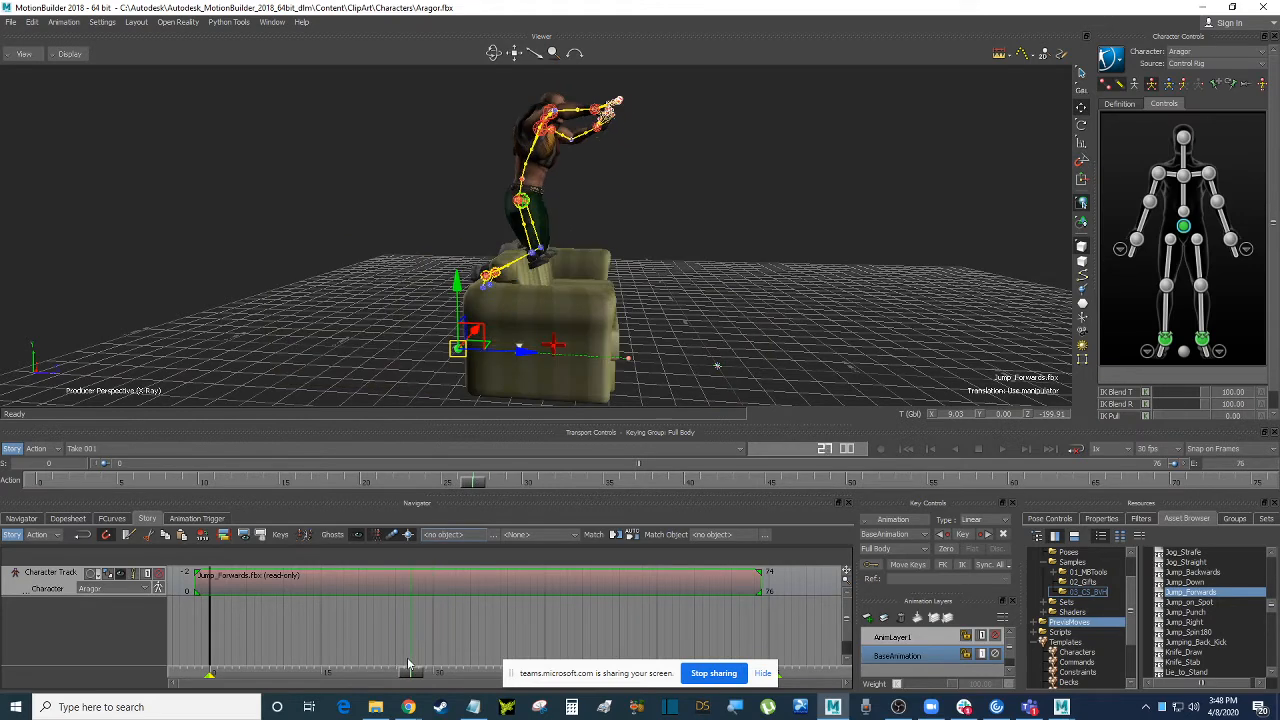
{"action": "left_click_drag", "start_coordinate": [750, 181], "coordinate": [756, 217], "text": "ctrl+shift"}
{"action": "left_click", "coordinate": [759, 226]}
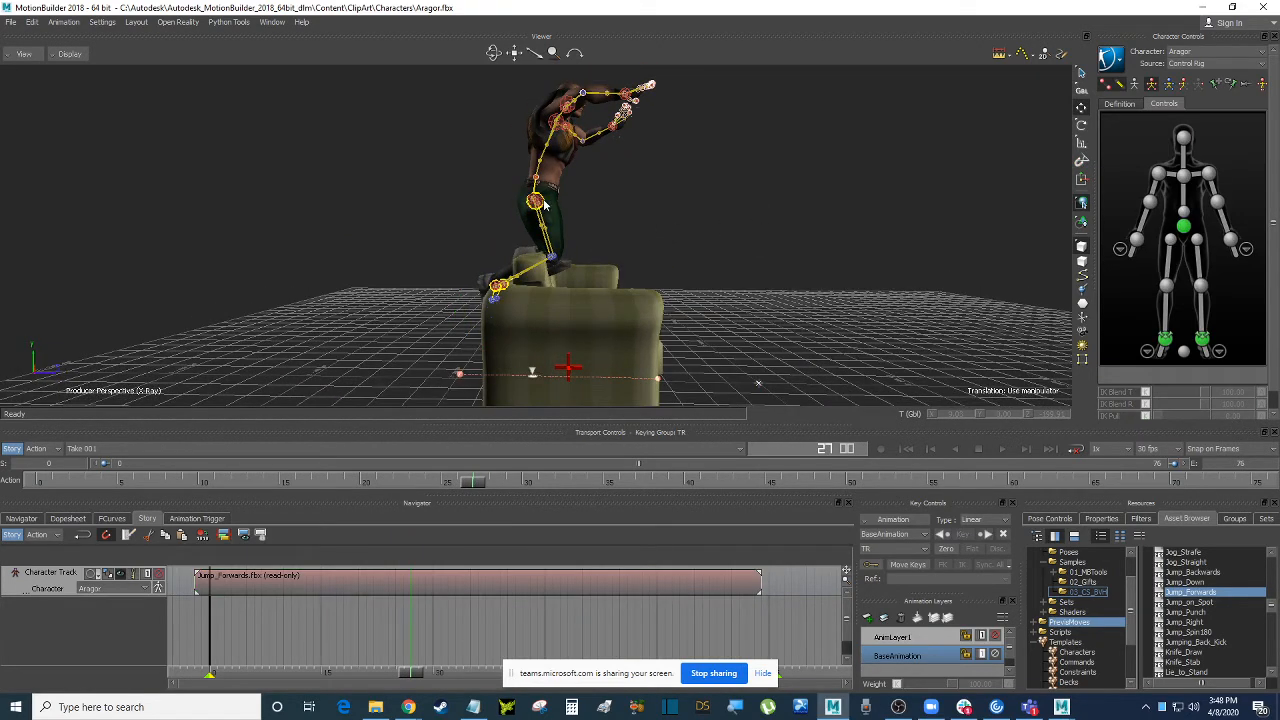
Split the Jump_Forwards clip with the razor at frames 23 and 31.
{"action": "left_click", "coordinate": [525, 589]}
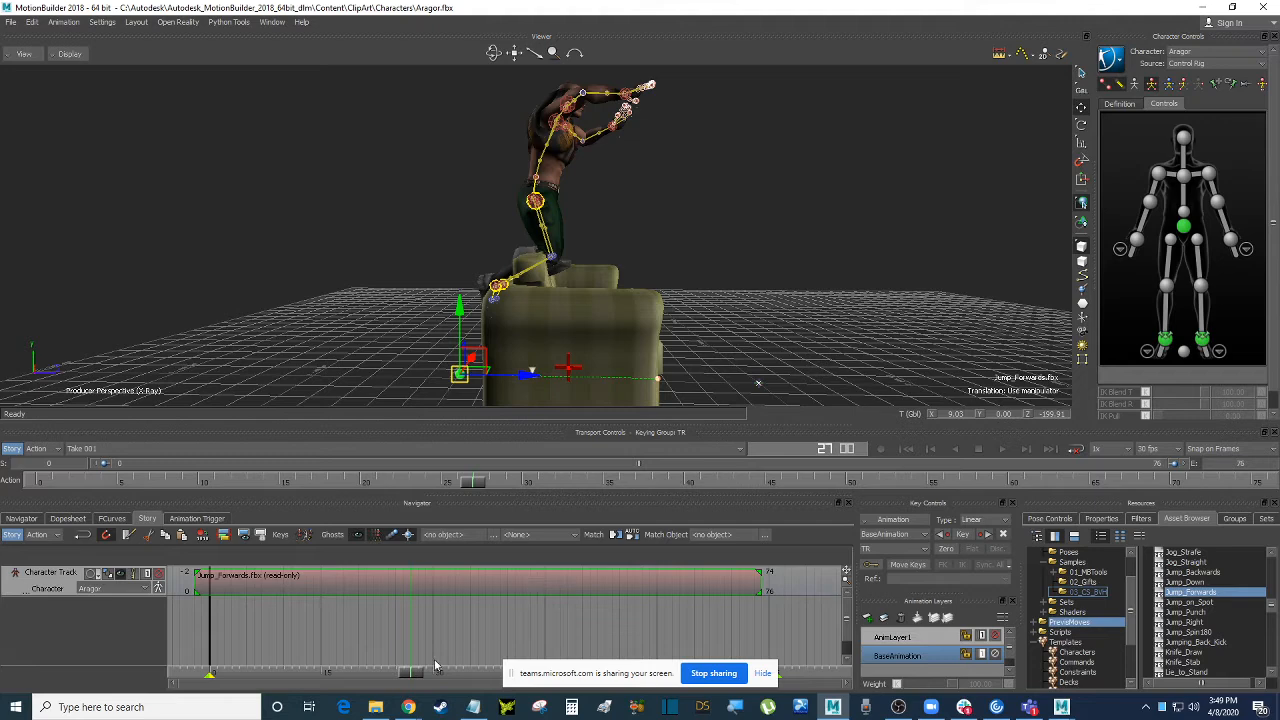
{"action": "left_click_drag", "start_coordinate": [412, 676], "coordinate": [381, 673]}
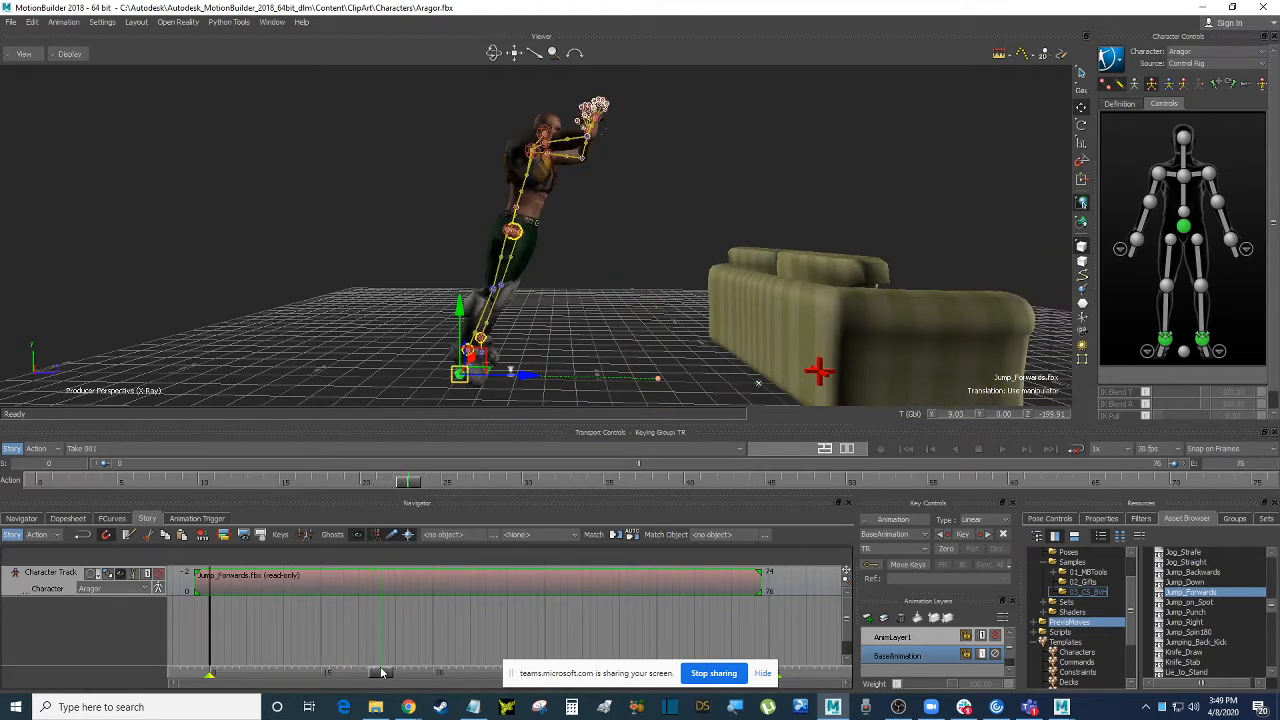
{"action": "left_click_drag", "start_coordinate": [386, 672], "coordinate": [443, 673]}
{"action": "left_click", "coordinate": [129, 535]}
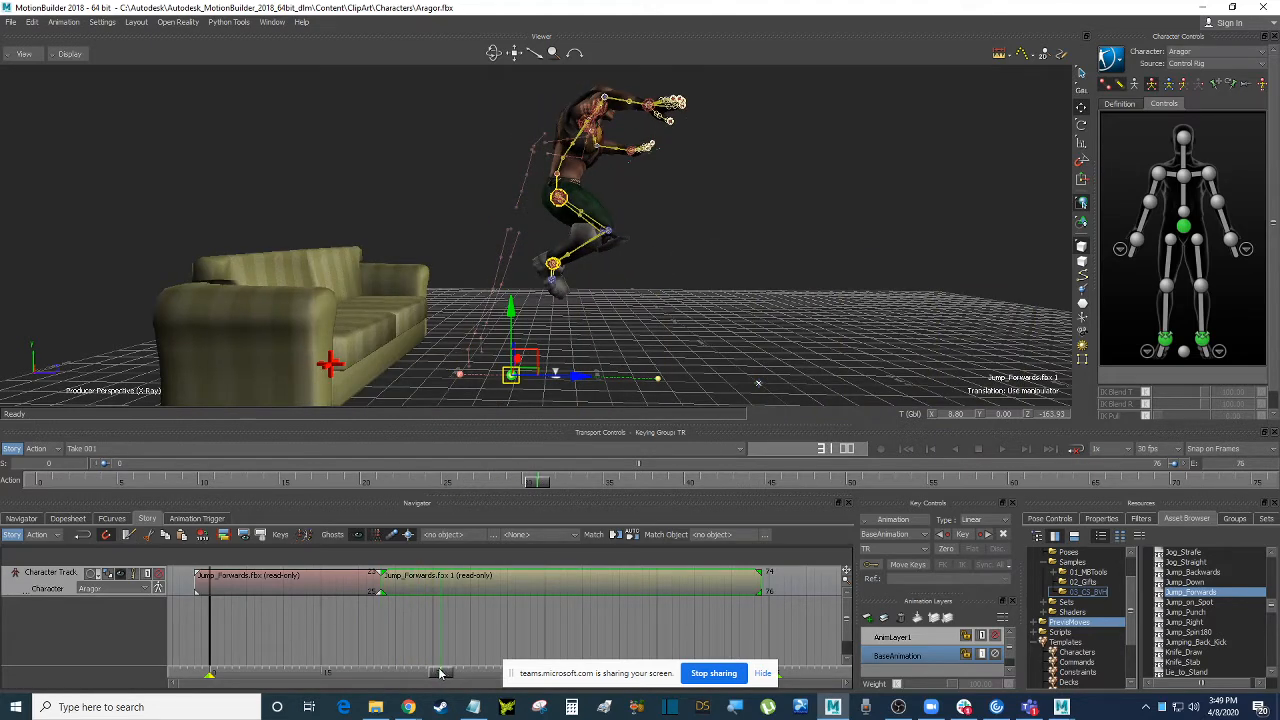
{"action": "left_click", "coordinate": [129, 537]}
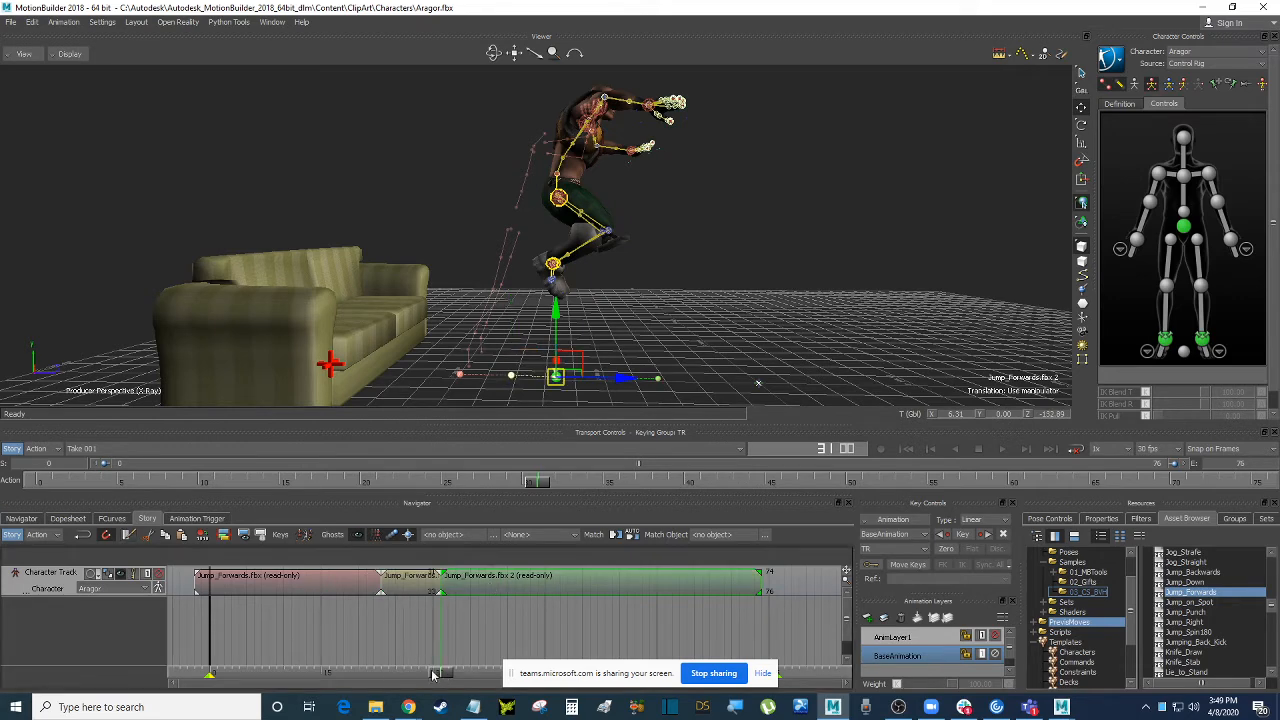
Raise the middle Jump_Forwards clip to about Y 35.6 and scrub across the cuts to check the jump.
{"action": "left_click_drag", "start_coordinate": [420, 671], "coordinate": [405, 671]}
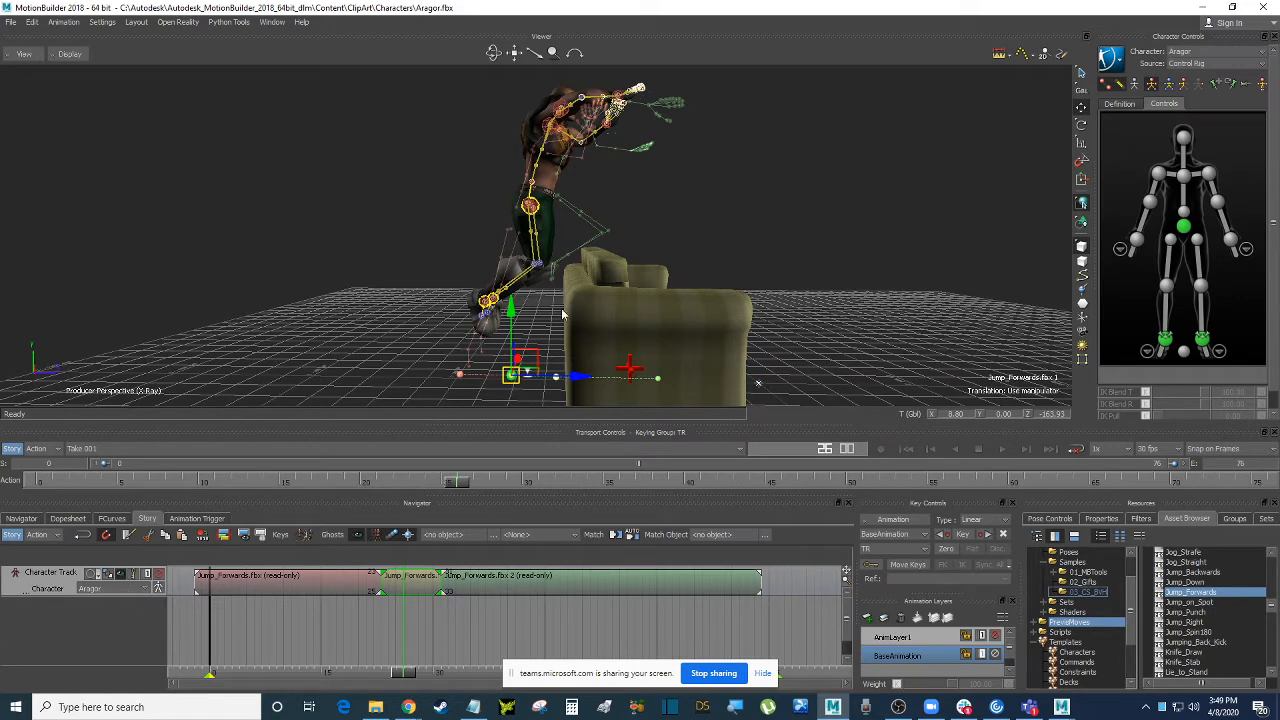
{"action": "left_click_drag", "start_coordinate": [513, 312], "coordinate": [532, 263]}
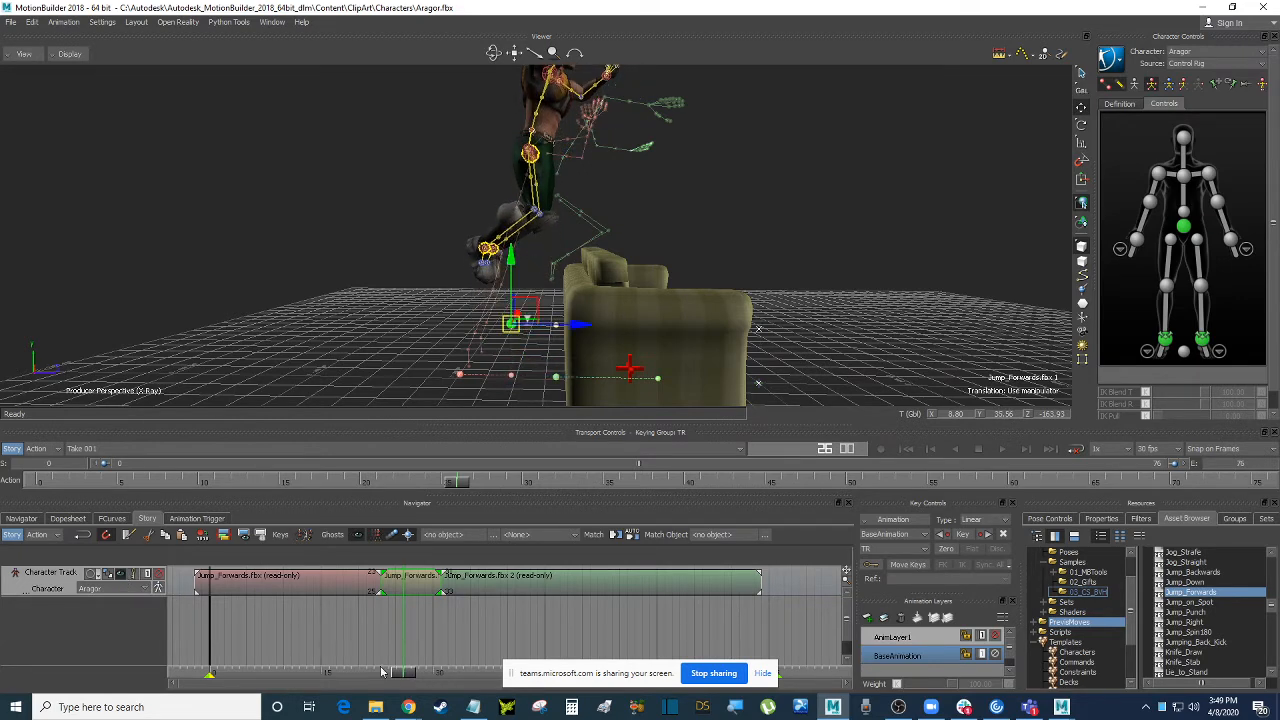
{"action": "left_click_drag", "start_coordinate": [381, 671], "coordinate": [456, 650]}
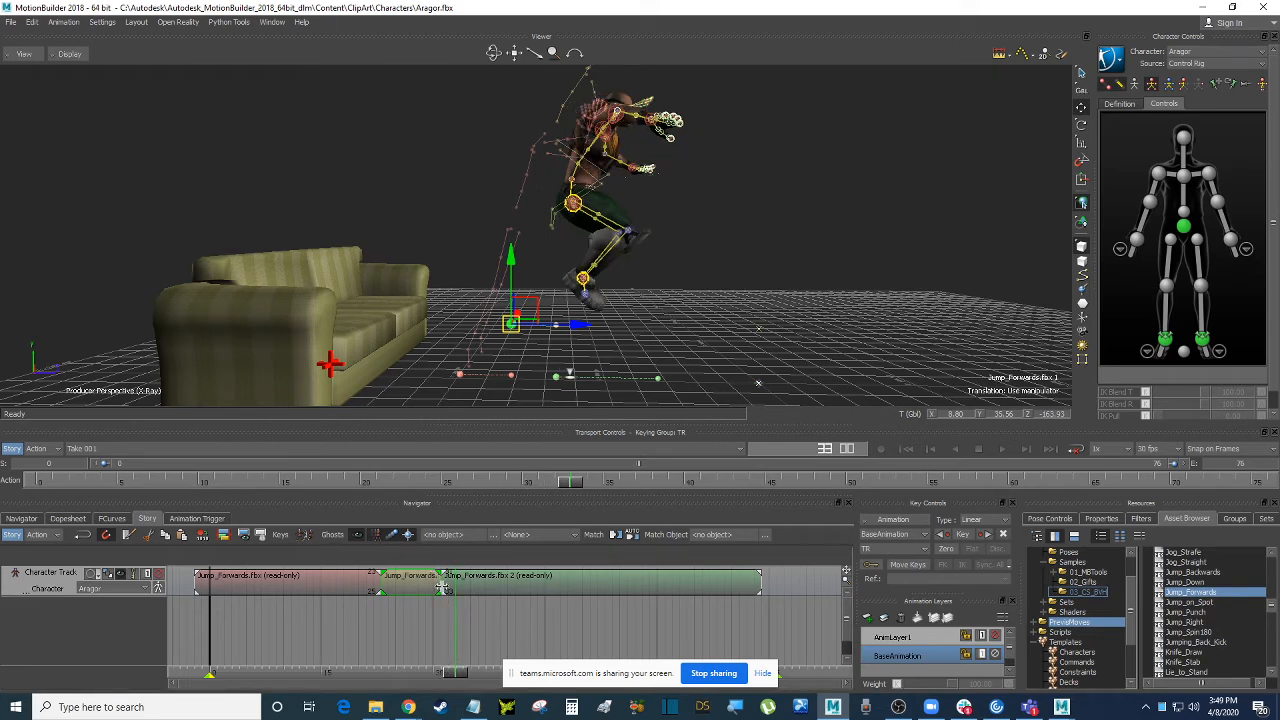
Extend the middle Jump_Forwards clip's end to about frame 34 so it overlaps and blends into the third clip.
{"action": "left_click_drag", "start_coordinate": [439, 581], "coordinate": [454, 581]}
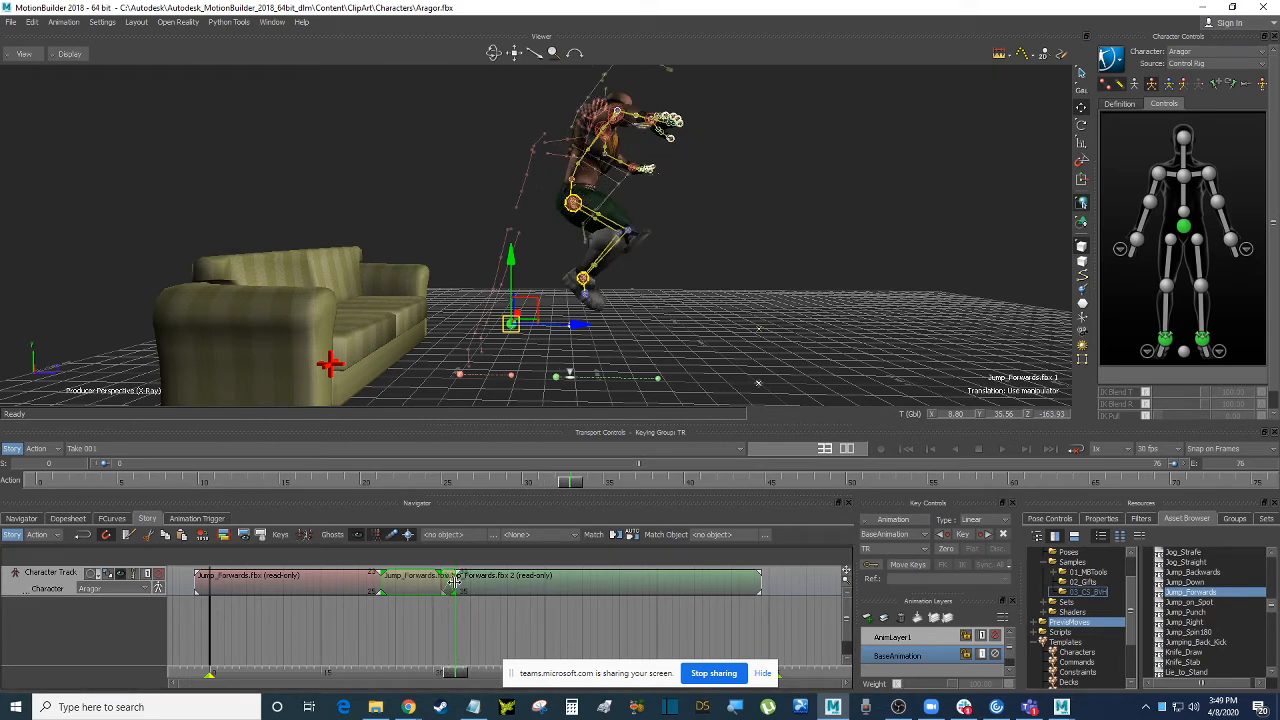
{"action": "left_click_drag", "start_coordinate": [456, 672], "coordinate": [455, 672]}
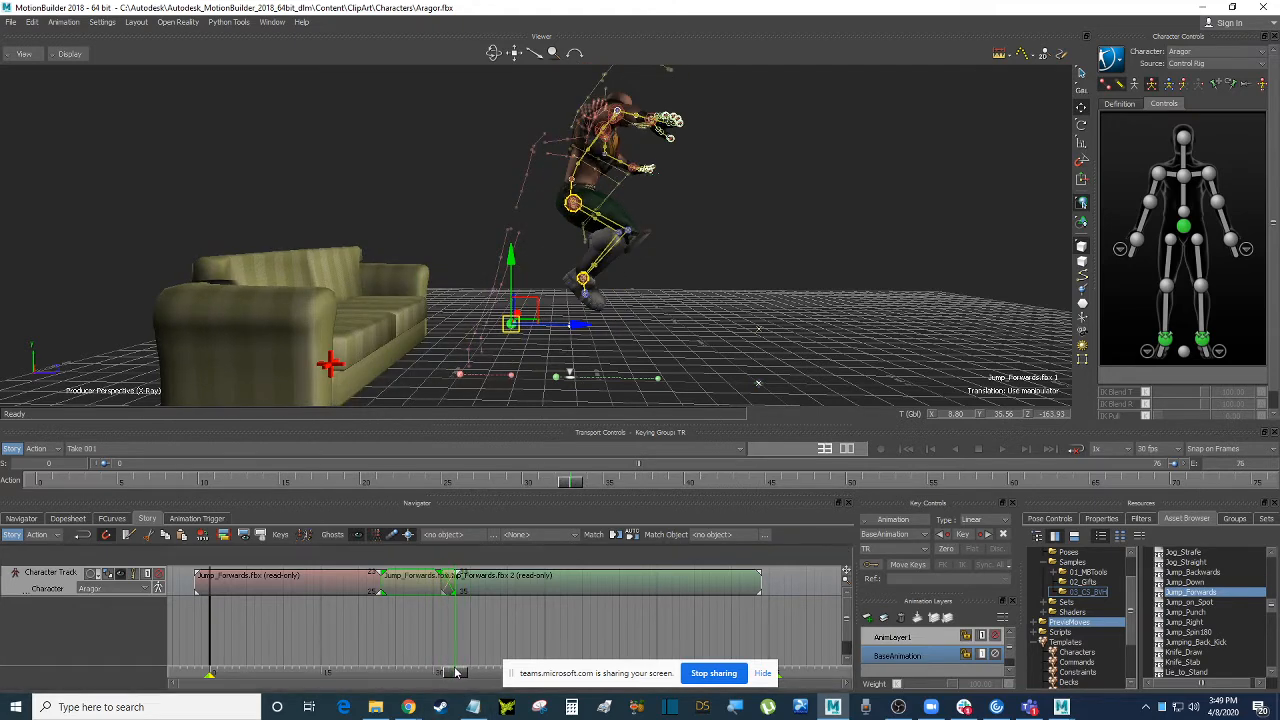
{"action": "left_click_drag", "start_coordinate": [441, 612], "coordinate": [563, 613], "text": "ctrl"}
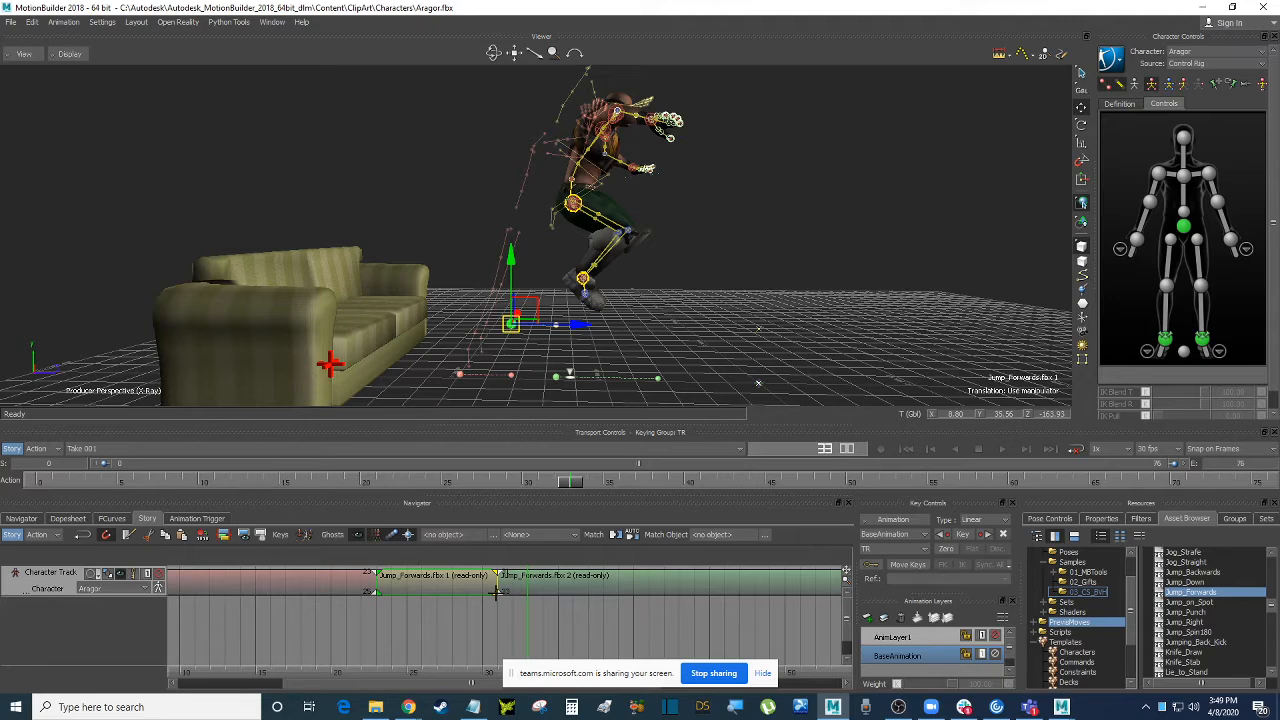
{"action": "left_click_drag", "start_coordinate": [495, 591], "coordinate": [542, 596]}
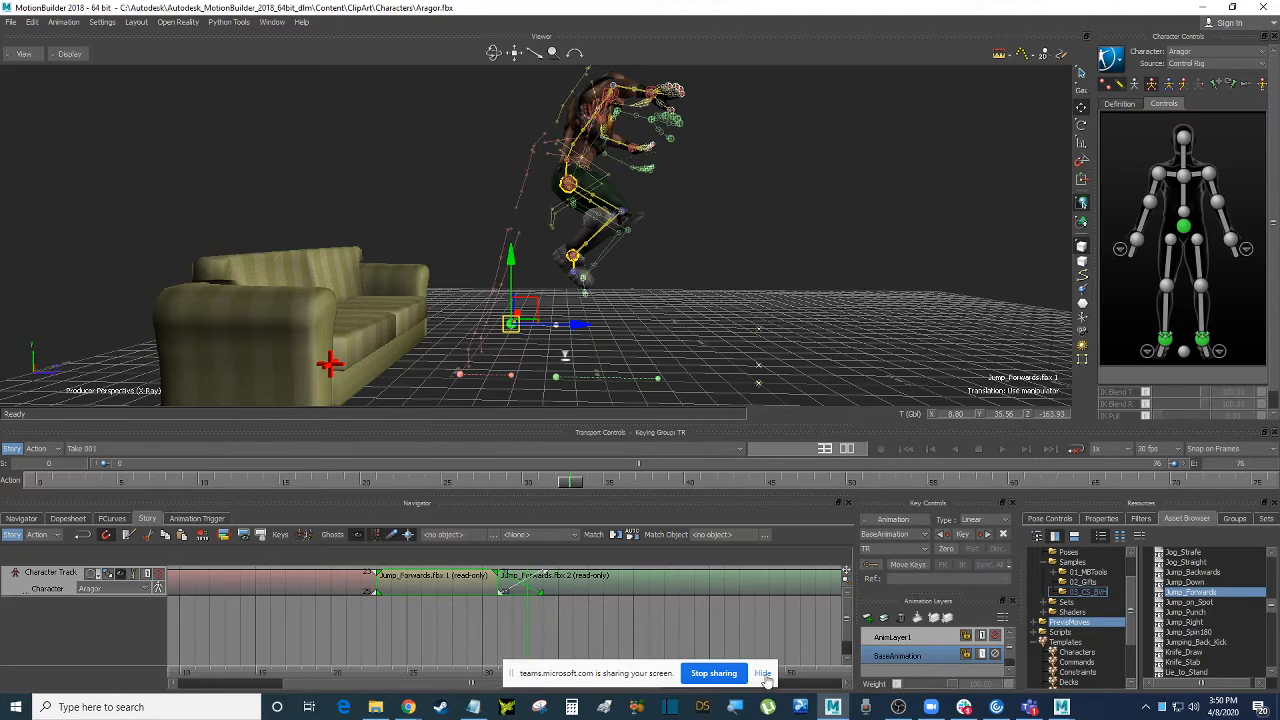
Move the screen-sharing bar clear of the Story timeline and scrub the blend back to frame 31.
{"action": "left_click", "coordinate": [538, 618]}
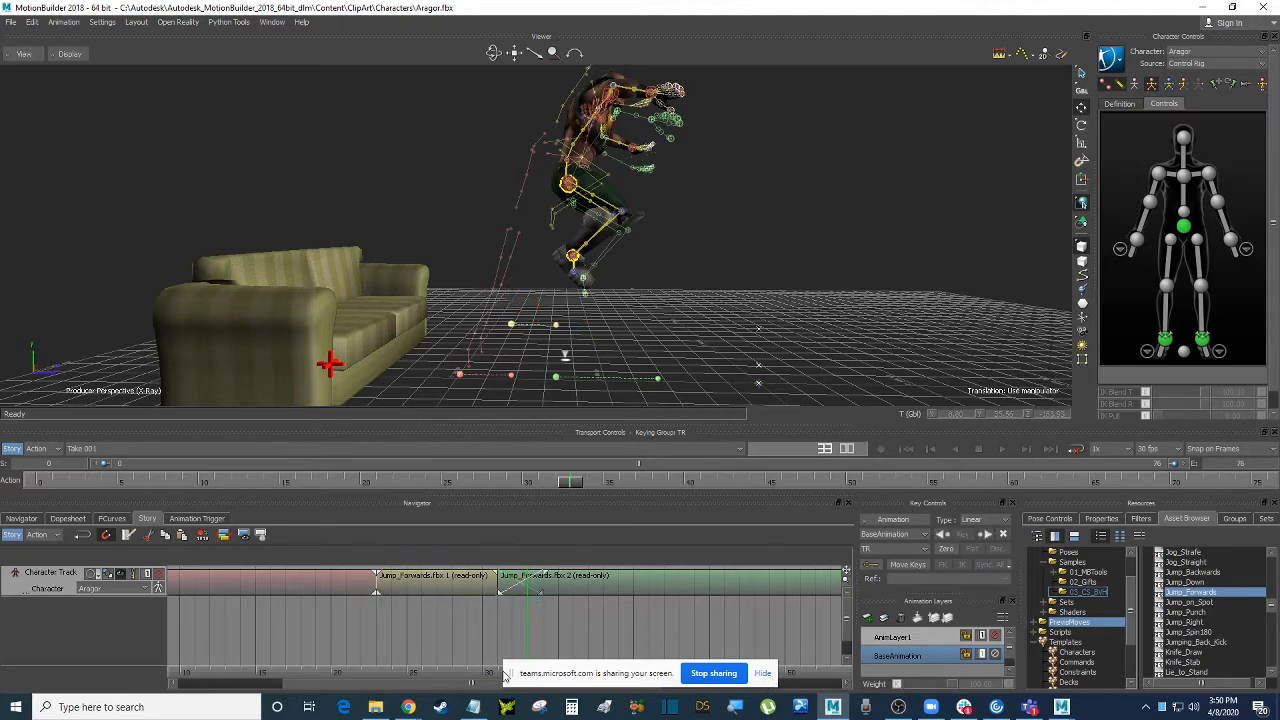
{"action": "left_click_drag", "start_coordinate": [505, 677], "coordinate": [772, 25]}
{"action": "left_click", "coordinate": [523, 676]}
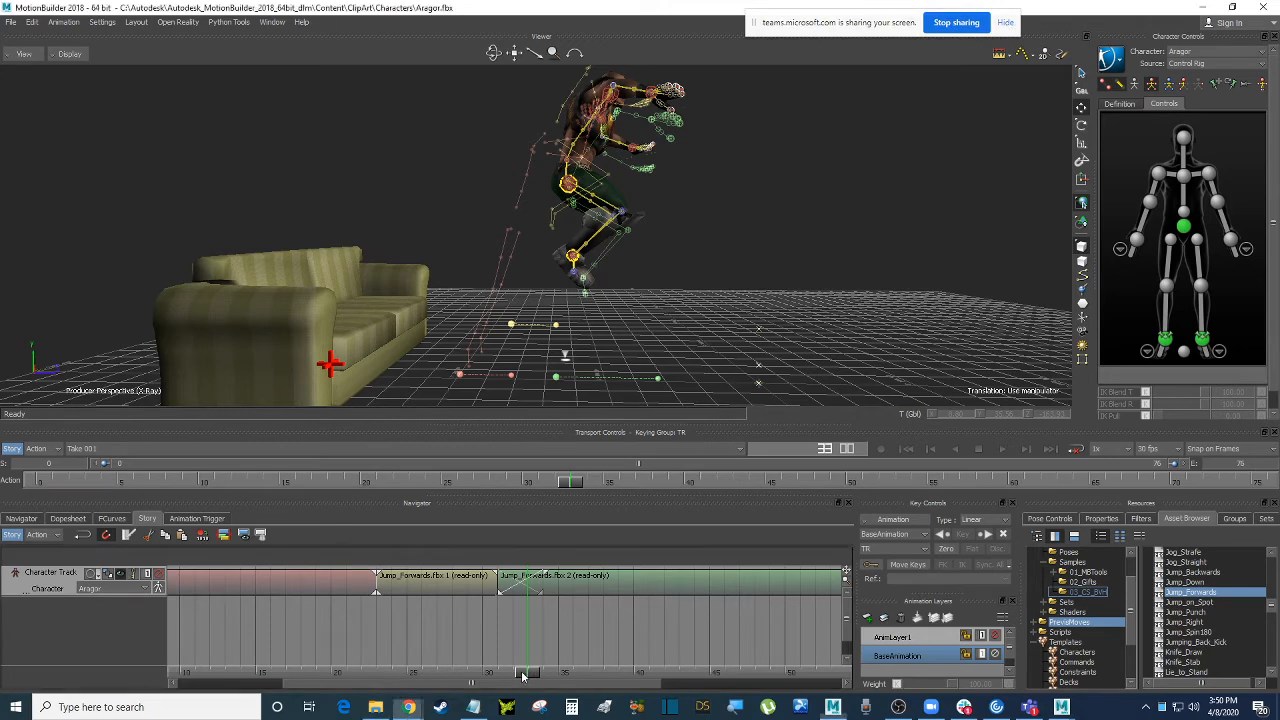
{"action": "mouse_move", "coordinate": [523, 676]}
{"action": "left_mouse_down"}
{"action": "mouse_move", "coordinate": [462, 676]}
{"action": "mouse_move", "coordinate": [575, 673]}
{"action": "mouse_move", "coordinate": [500, 675]}
{"action": "left_mouse_up"}
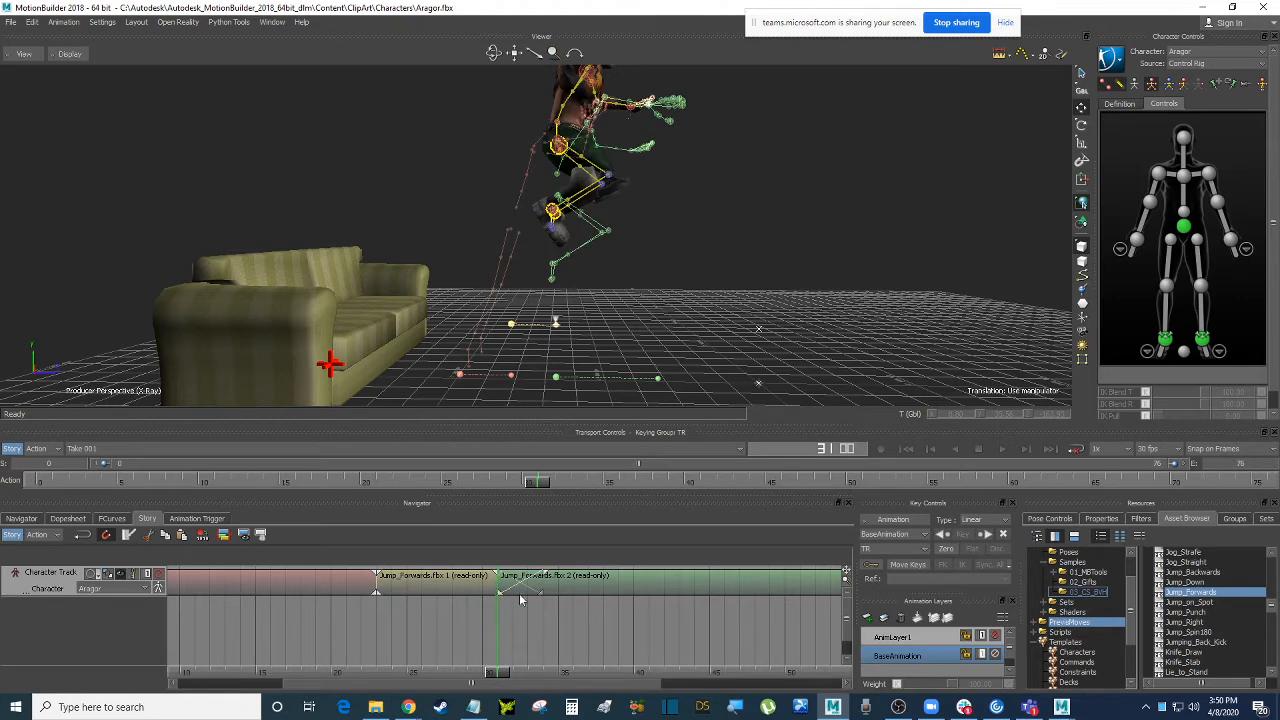
Extend the middle Jump_Forwards clip's start back to frame 20 so it blends with the first clip, and scrub through the blend.
{"action": "left_click_drag", "start_coordinate": [493, 685], "coordinate": [366, 667]}
{"action": "left_click", "coordinate": [378, 590]}
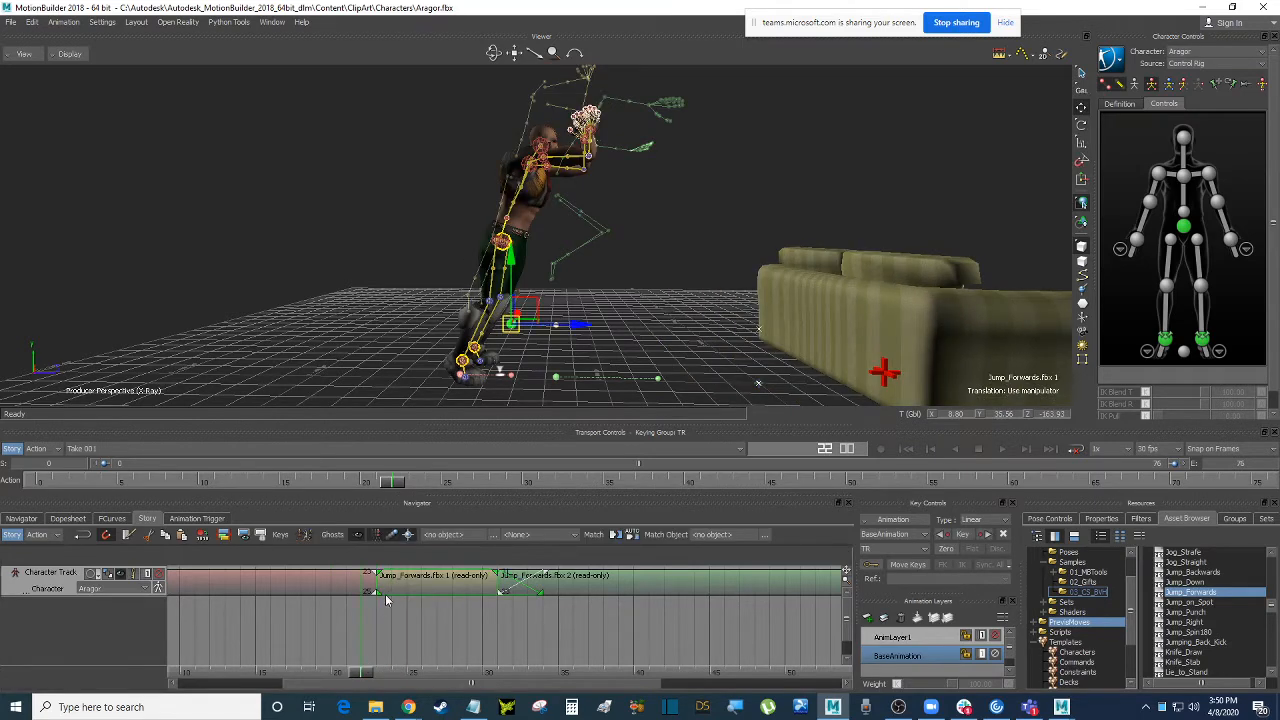
{"action": "left_click_drag", "start_coordinate": [378, 590], "coordinate": [332, 590]}
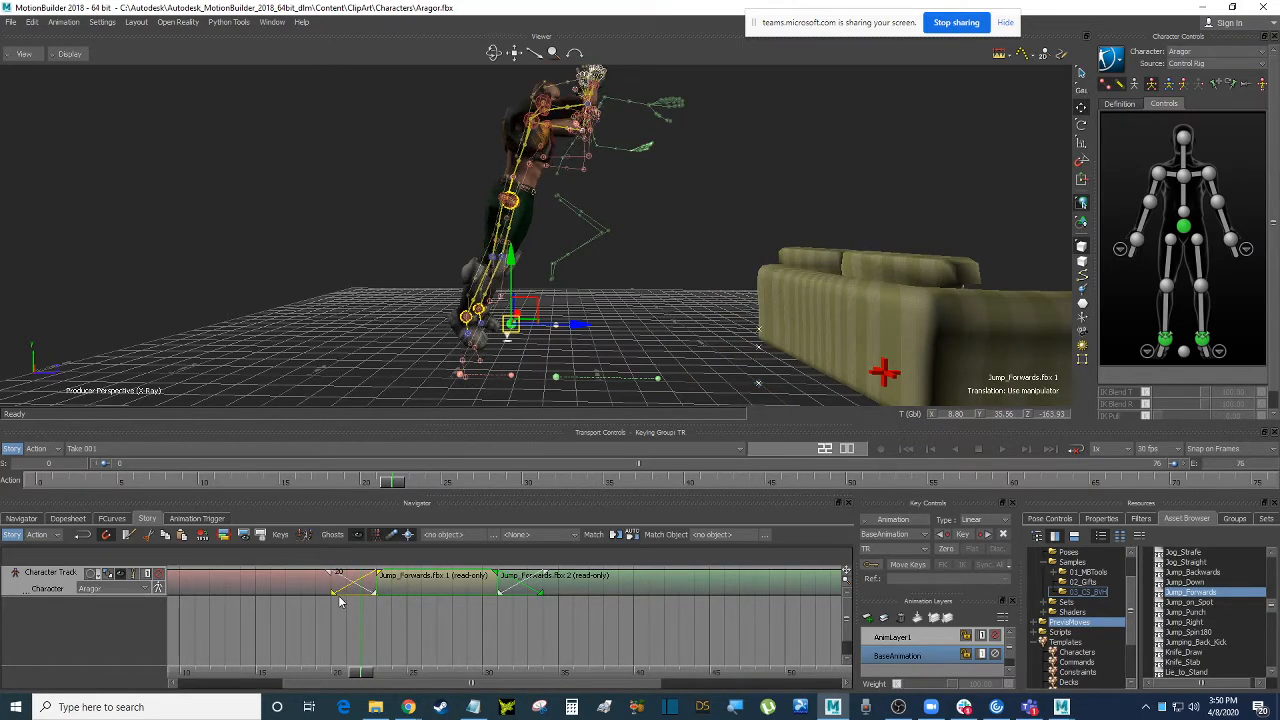
{"action": "left_click_drag", "start_coordinate": [361, 672], "coordinate": [466, 660]}
Show the viewport as models only and play the jump over the couch to review the blended motion from several angles.
{"action": "left_click", "coordinate": [866, 240]}
{"action": "key", "text": "ctrl+a"}
{"action": "left_click_drag", "start_coordinate": [809, 185], "coordinate": [748, 261], "text": "ctrl"}
{"action": "key", "text": "space"}
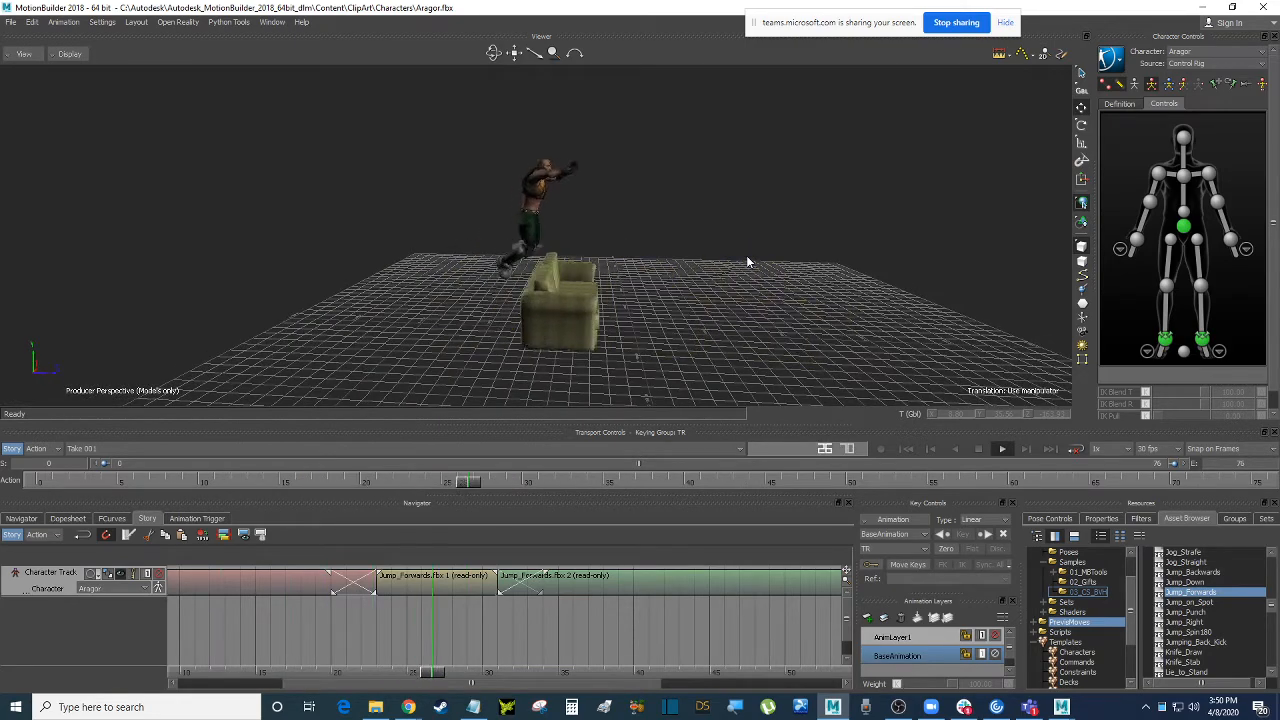
{"action": "mouse_move", "coordinate": [749, 251]}
{"action": "left_mouse_down", "text": "ctrl+shift"}
{"action": "mouse_move", "coordinate": [708, 241]}
{"action": "mouse_move", "coordinate": [699, 221]}
{"action": "mouse_move", "coordinate": [731, 275]}
{"action": "mouse_move", "coordinate": [741, 249]}
{"action": "left_mouse_up", "text": "ctrl+shift"}
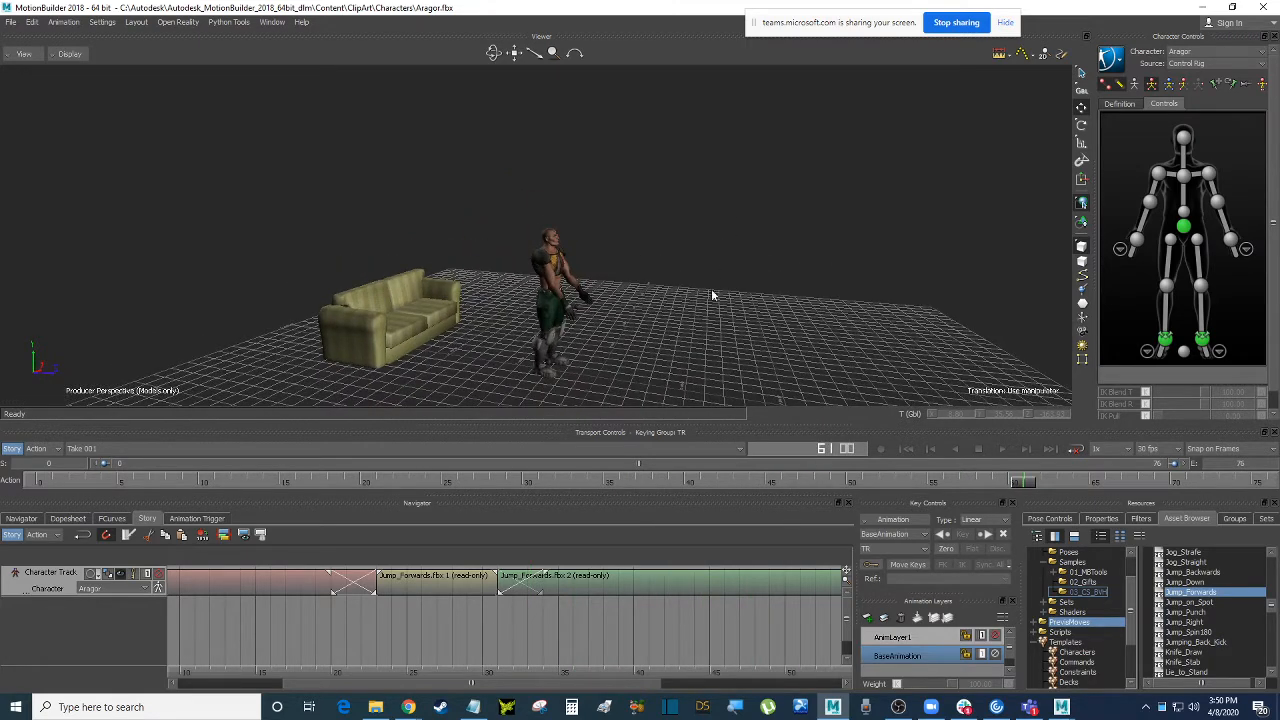
{"action": "left_click_drag", "start_coordinate": [720, 251], "coordinate": [751, 266], "text": "ctrl+shift"}
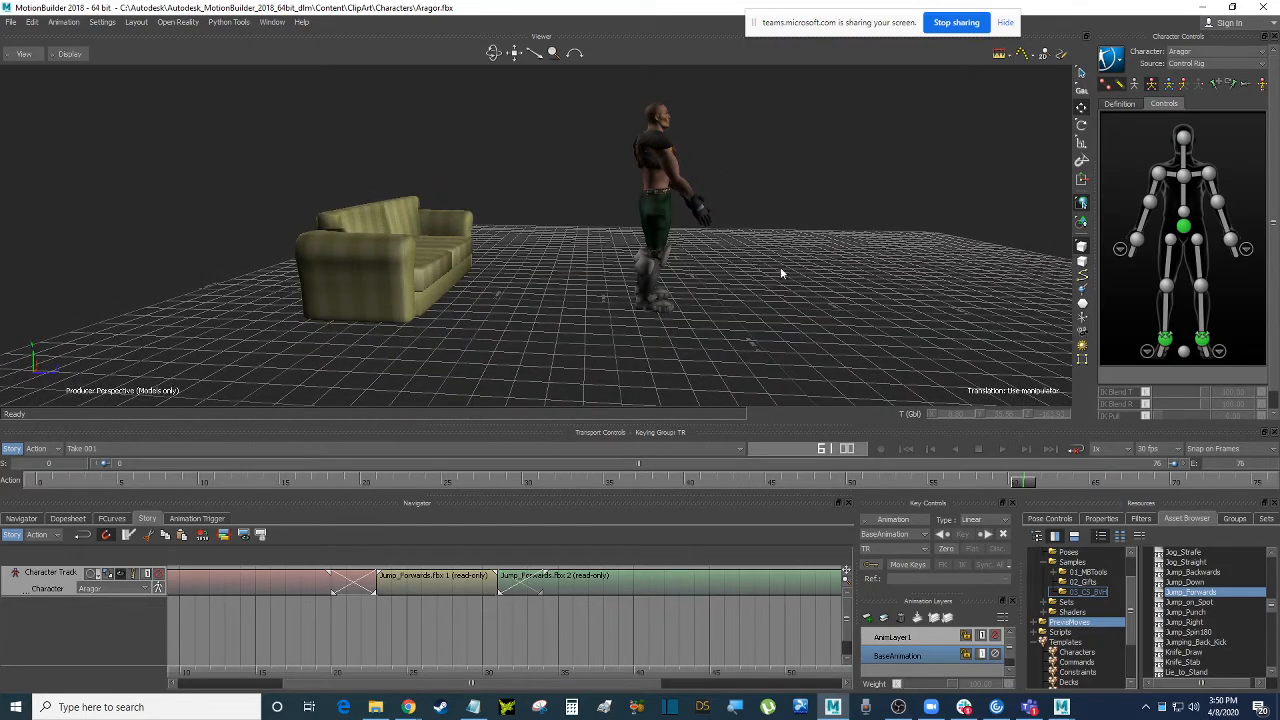
{"action": "scroll", "coordinate": [781, 268], "scroll_direction": "up", "scroll_amount": 2}
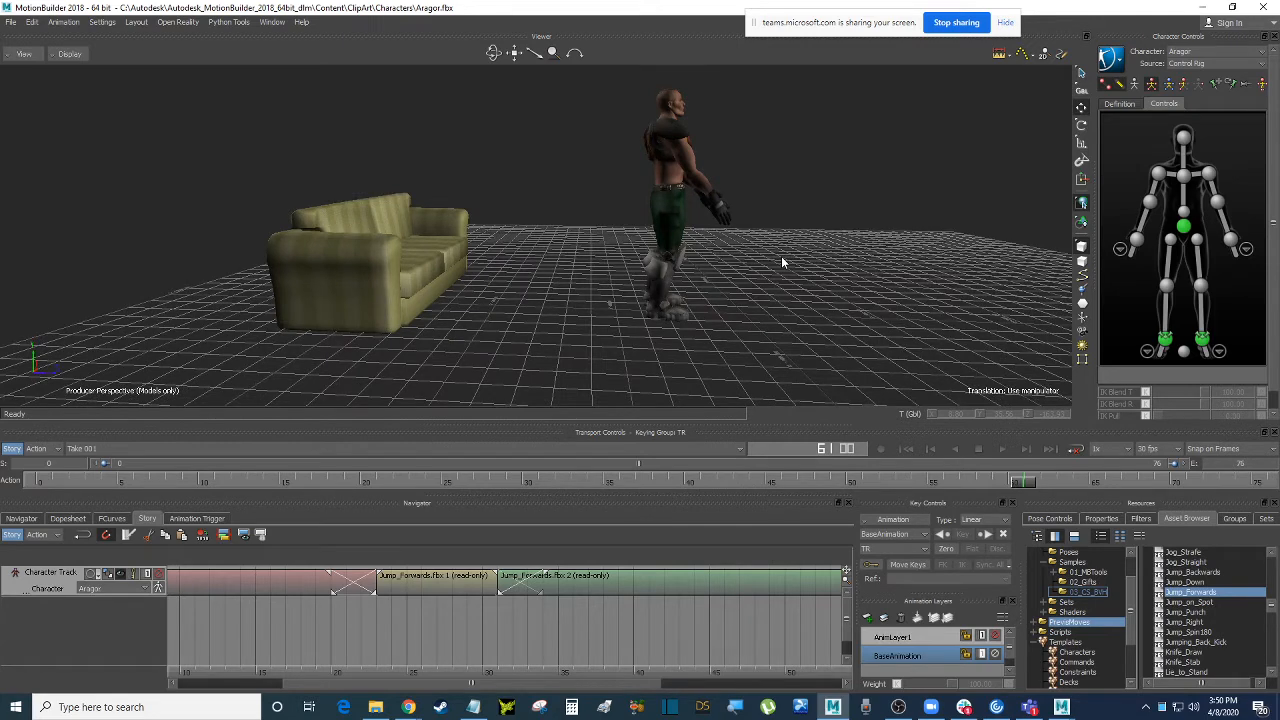
Show the viewport in X-Ray mode and select Couch_Marker to examine its placement at the couch.
{"action": "key", "text": "ctrl+a"}
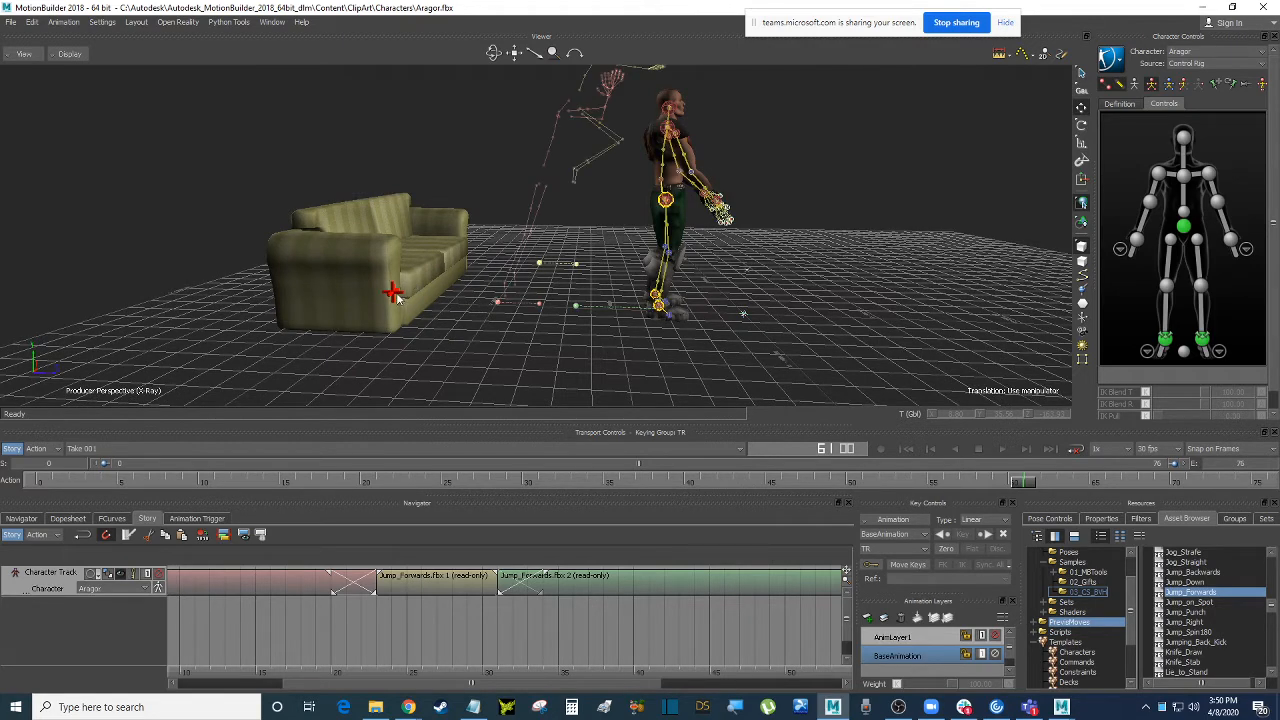
{"action": "left_click", "coordinate": [393, 292]}
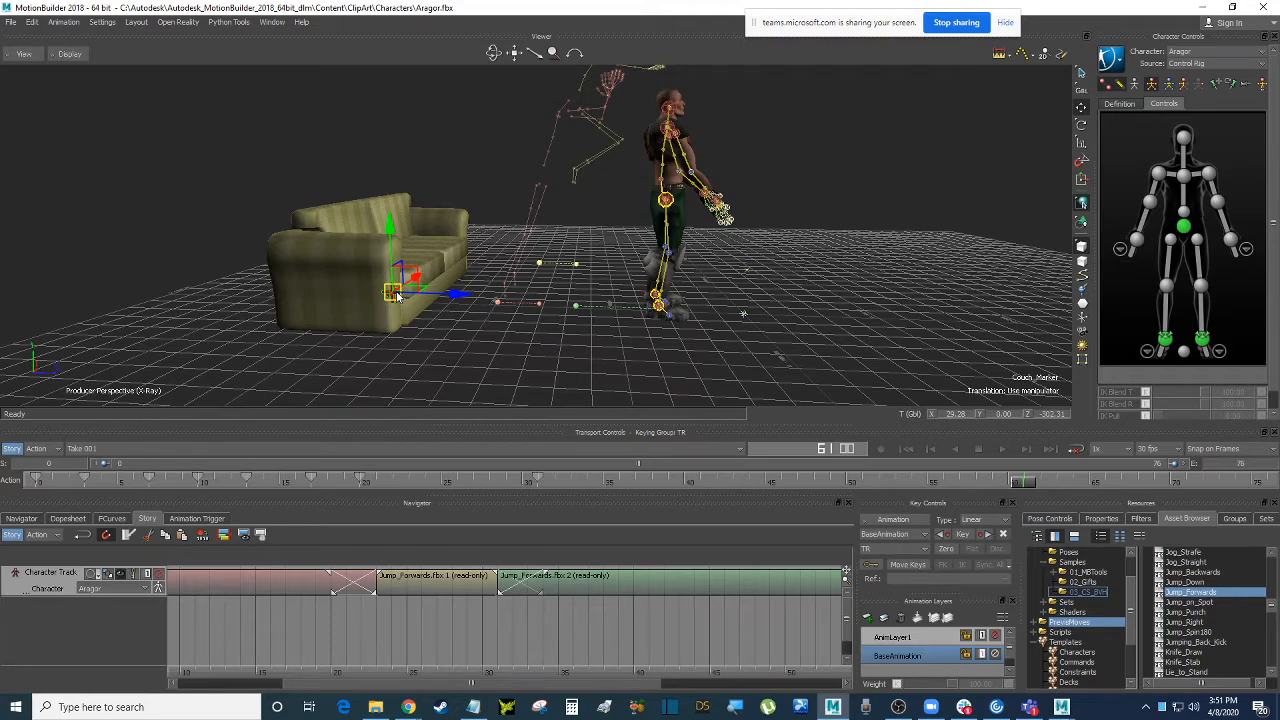
{"action": "left_click_drag", "start_coordinate": [855, 239], "coordinate": [795, 241], "text": "alt"}
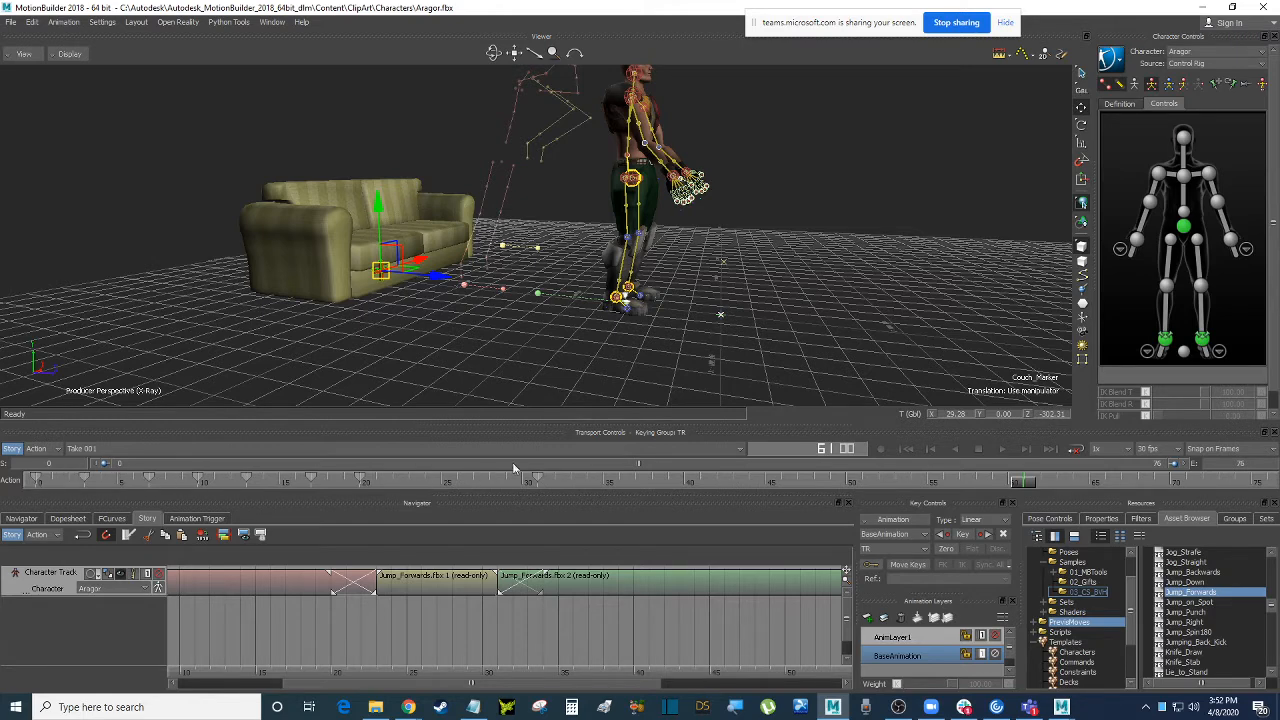
{"action": "scroll", "coordinate": [791, 262], "scroll_direction": "down", "scroll_amount": 3}
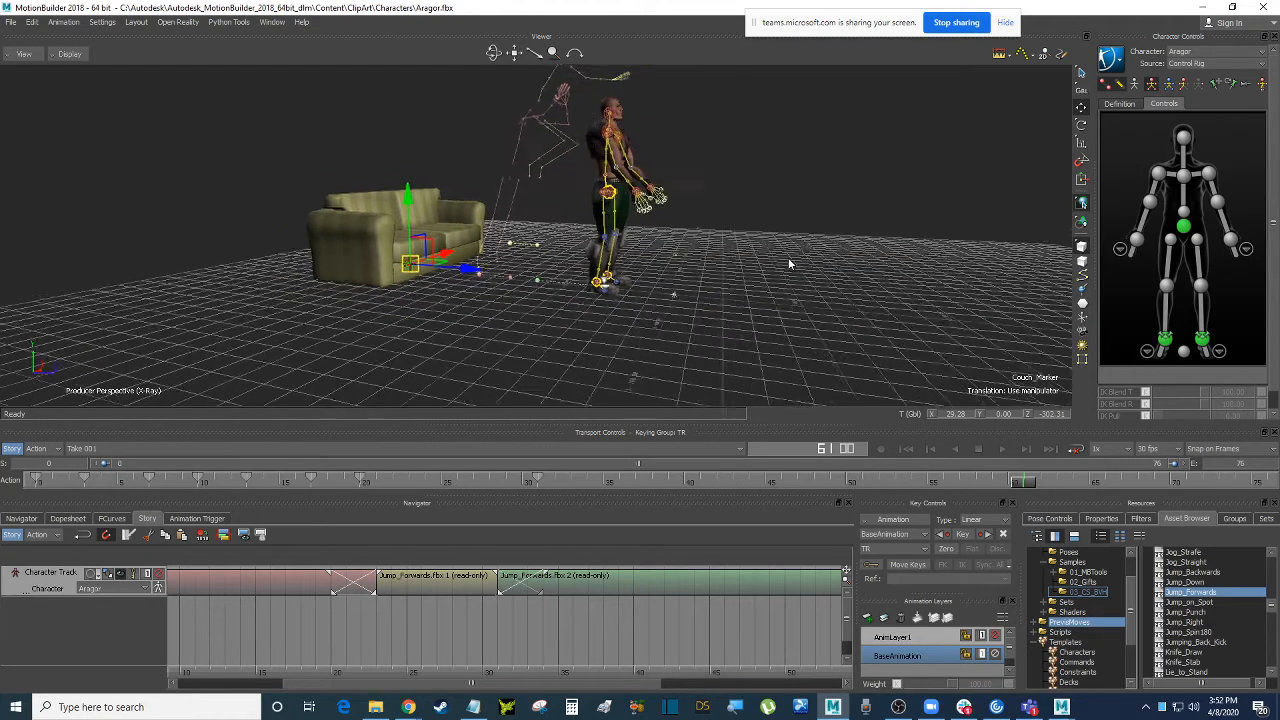
{"action": "left_click_drag", "start_coordinate": [791, 262], "coordinate": [795, 253], "text": "ctrl+shift"}
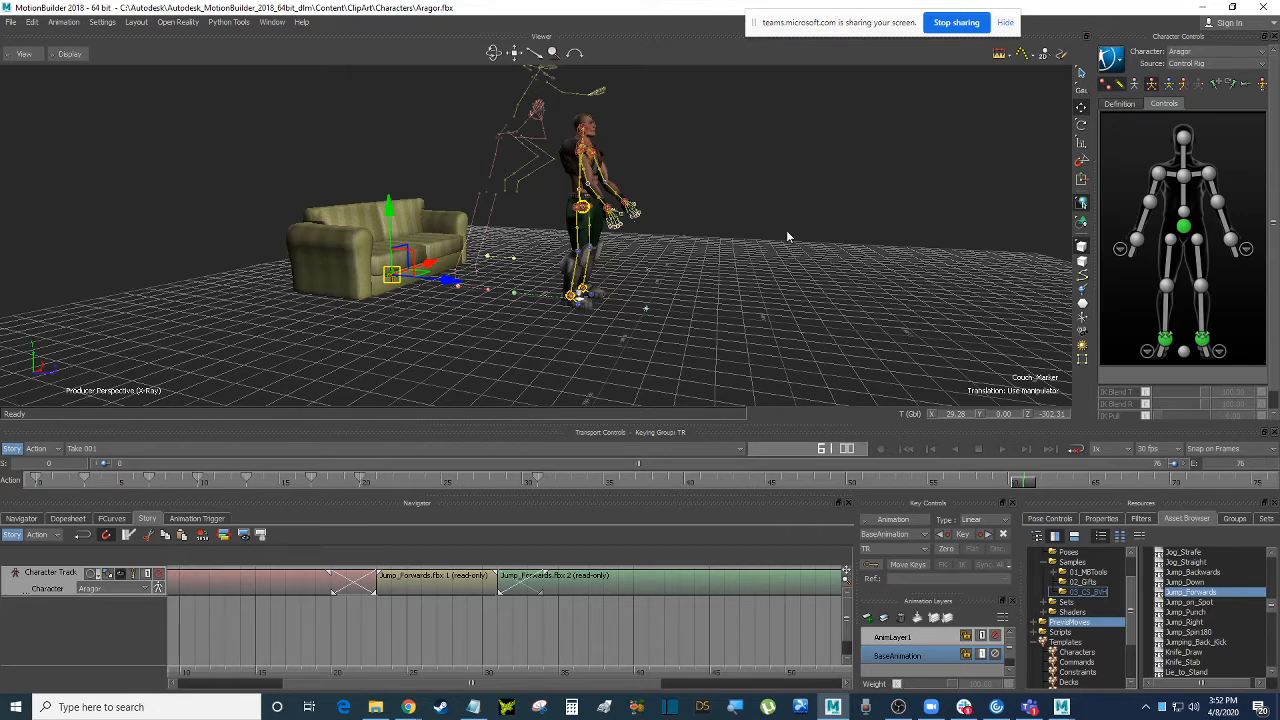
{"action": "left_click", "coordinate": [796, 216]}
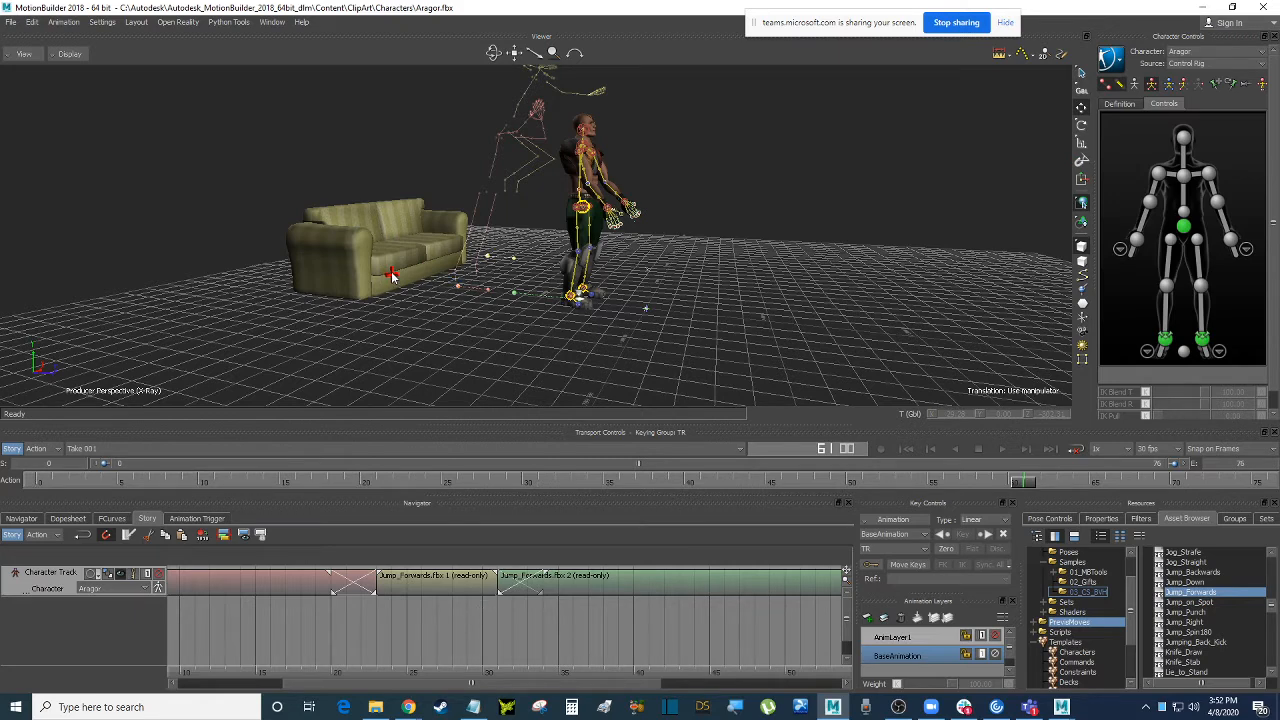
{"action": "left_click", "coordinate": [333, 228]}
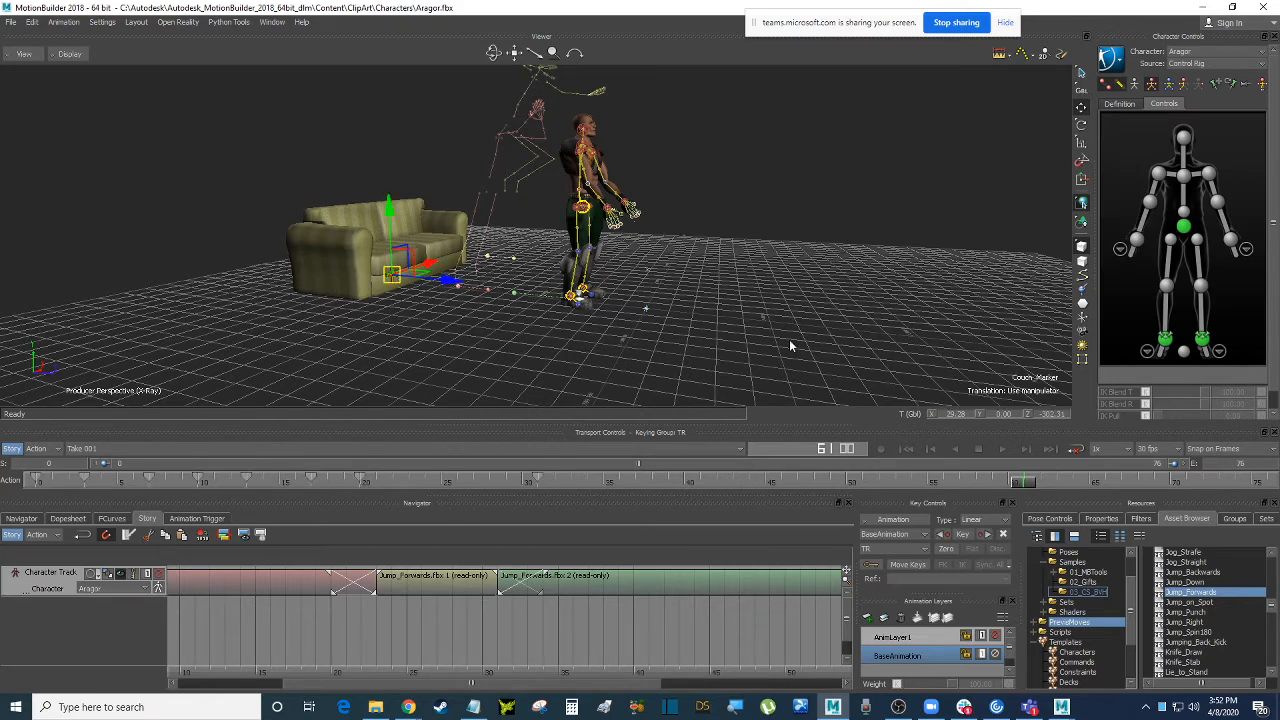
{"action": "left_click_drag", "start_coordinate": [806, 338], "coordinate": [795, 293], "text": "ctrl"}
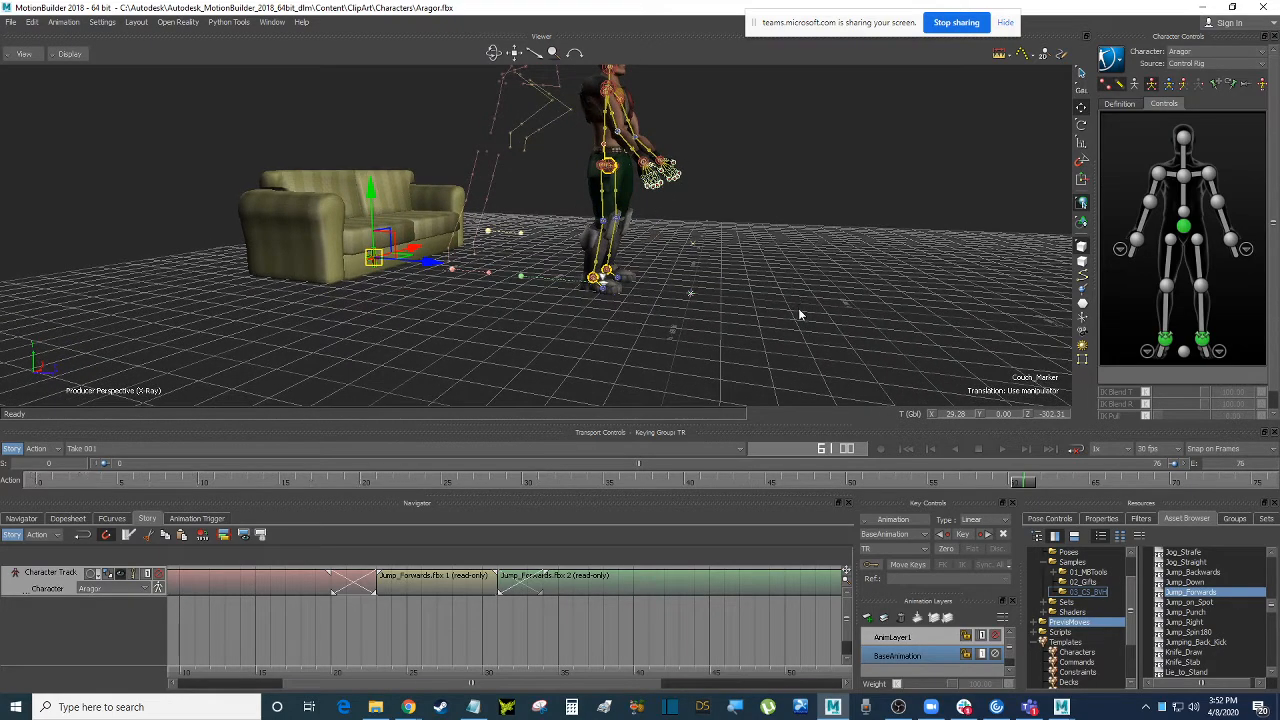
Show the schematic view and examine how COUCH_armrests and the cushions are parented under Couch_Marker.
{"action": "key", "text": "ctrl+w"}
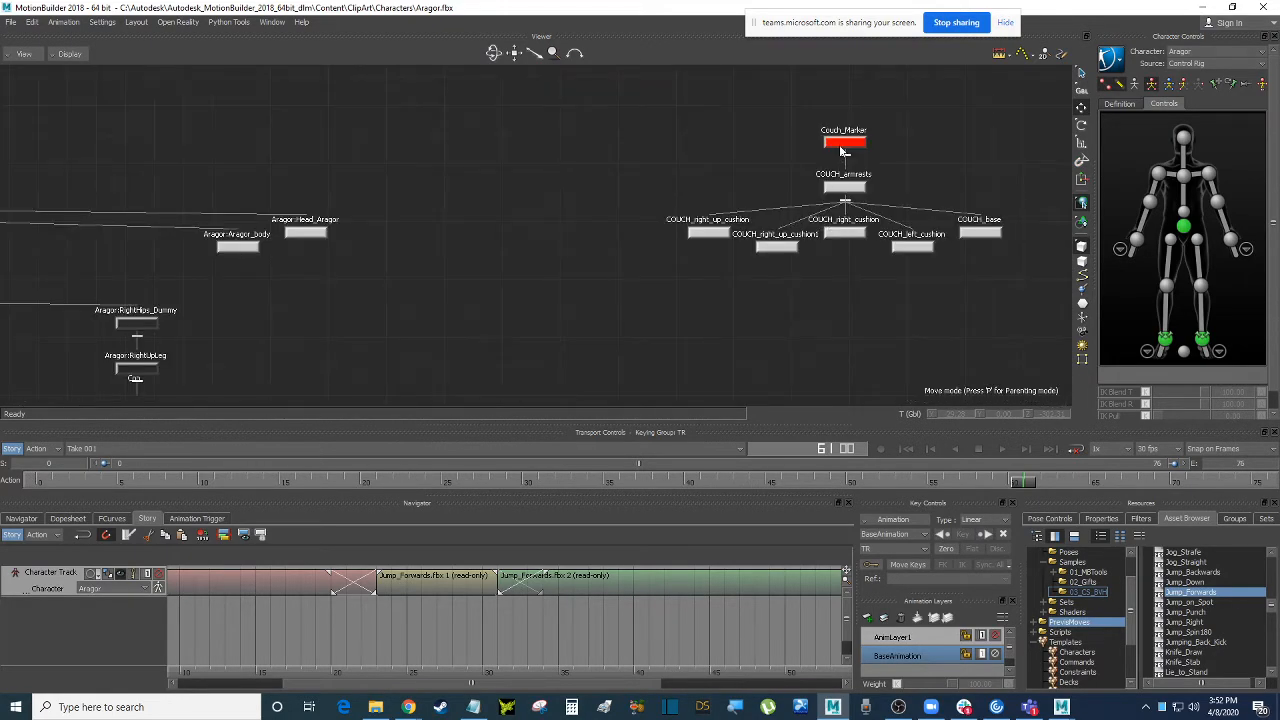
{"action": "left_click", "coordinate": [849, 148]}
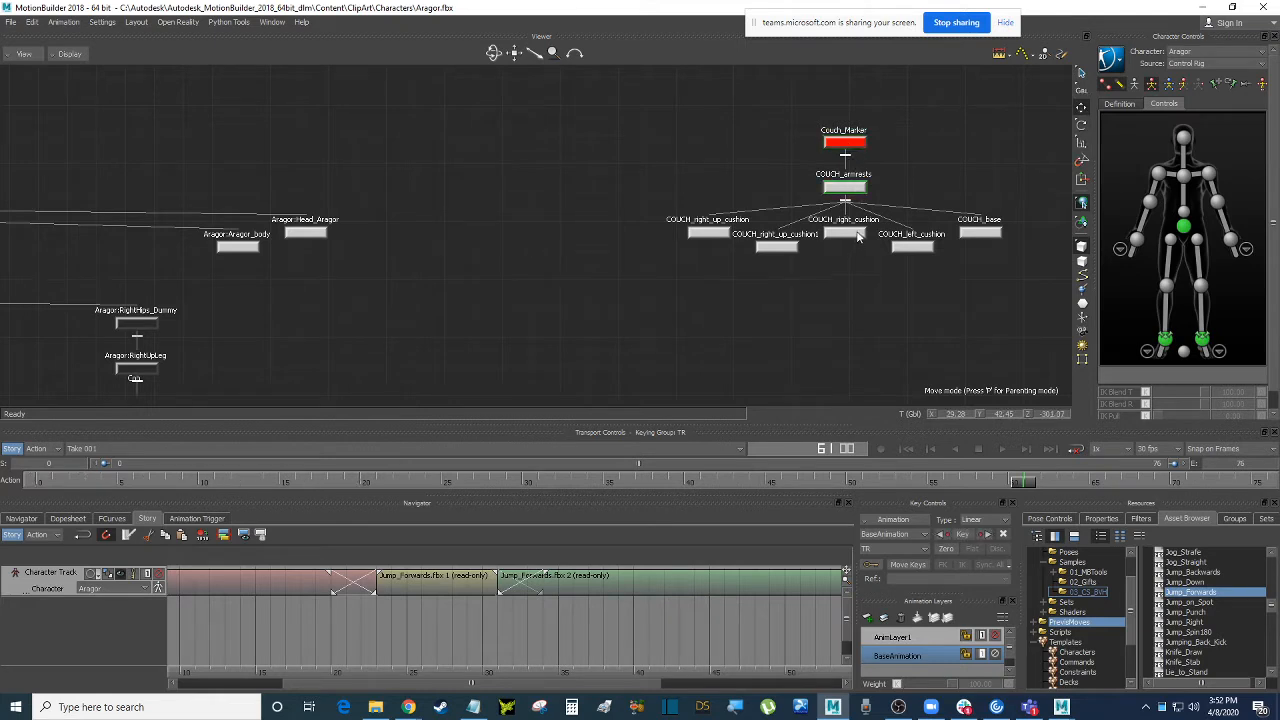
{"action": "left_click", "coordinate": [857, 236]}
{"action": "left_click", "coordinate": [933, 122]}
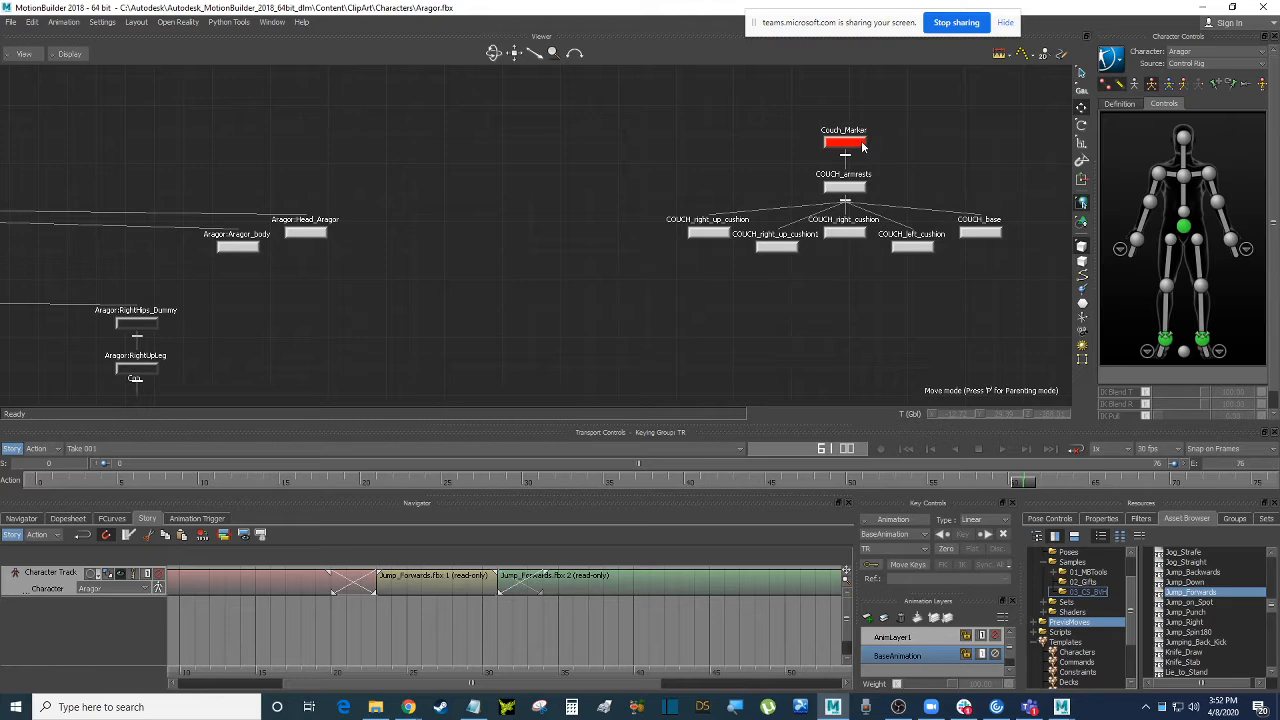
Add a Story animation track with Couch_Marker as its content and enlarge the track's header area to show its weight.
{"action": "left_click", "coordinate": [861, 146]}
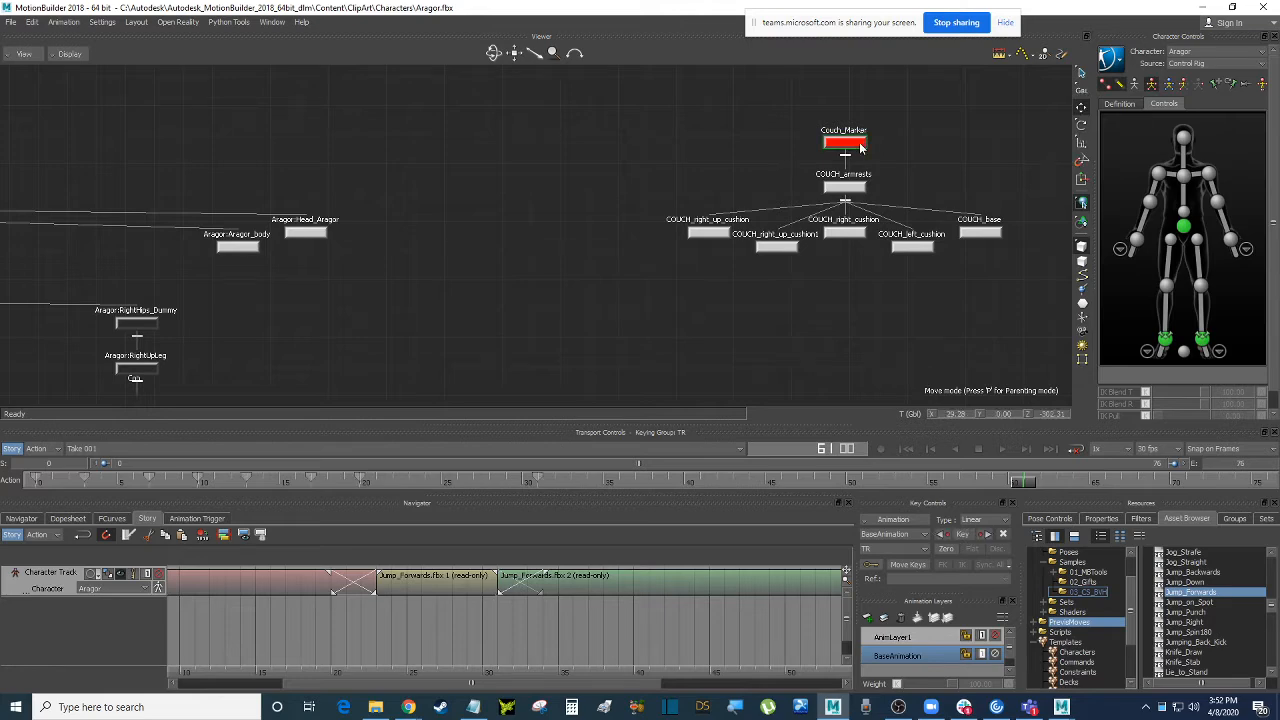
{"action": "key", "text": "ctrl+e"}
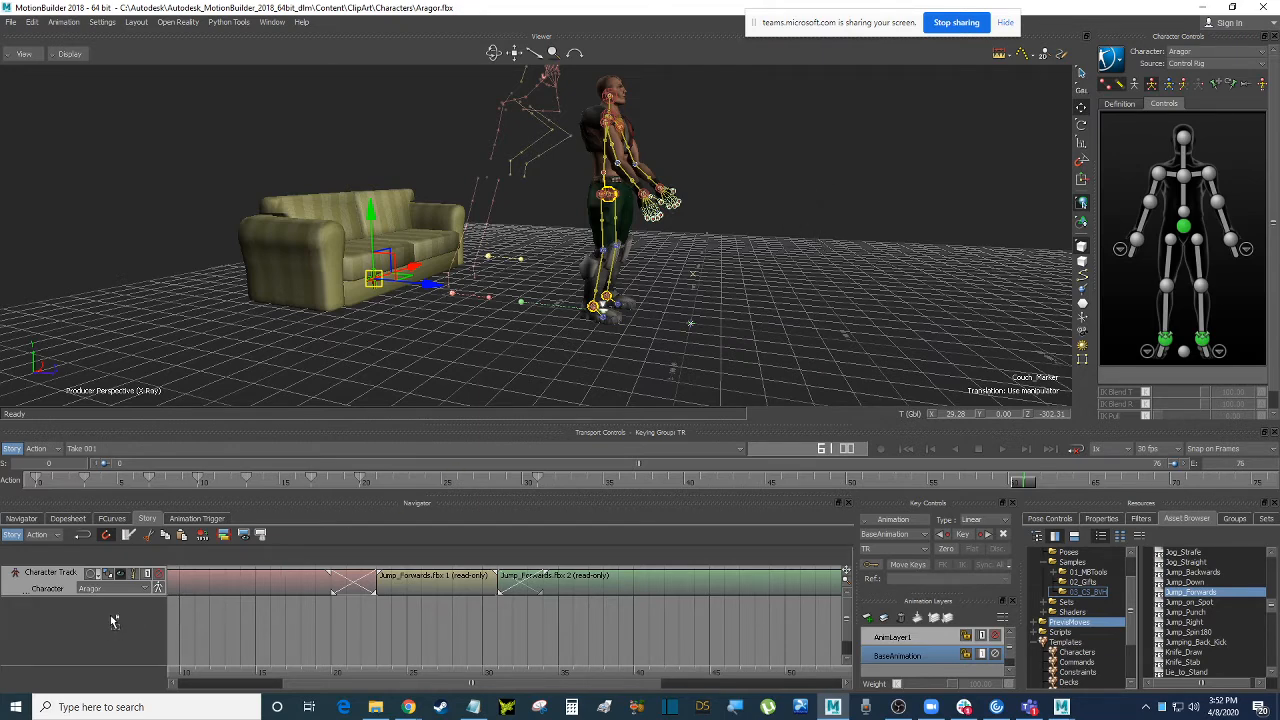
{"action": "left_click_drag", "start_coordinate": [111, 616], "coordinate": [111, 615], "text": "alt"}
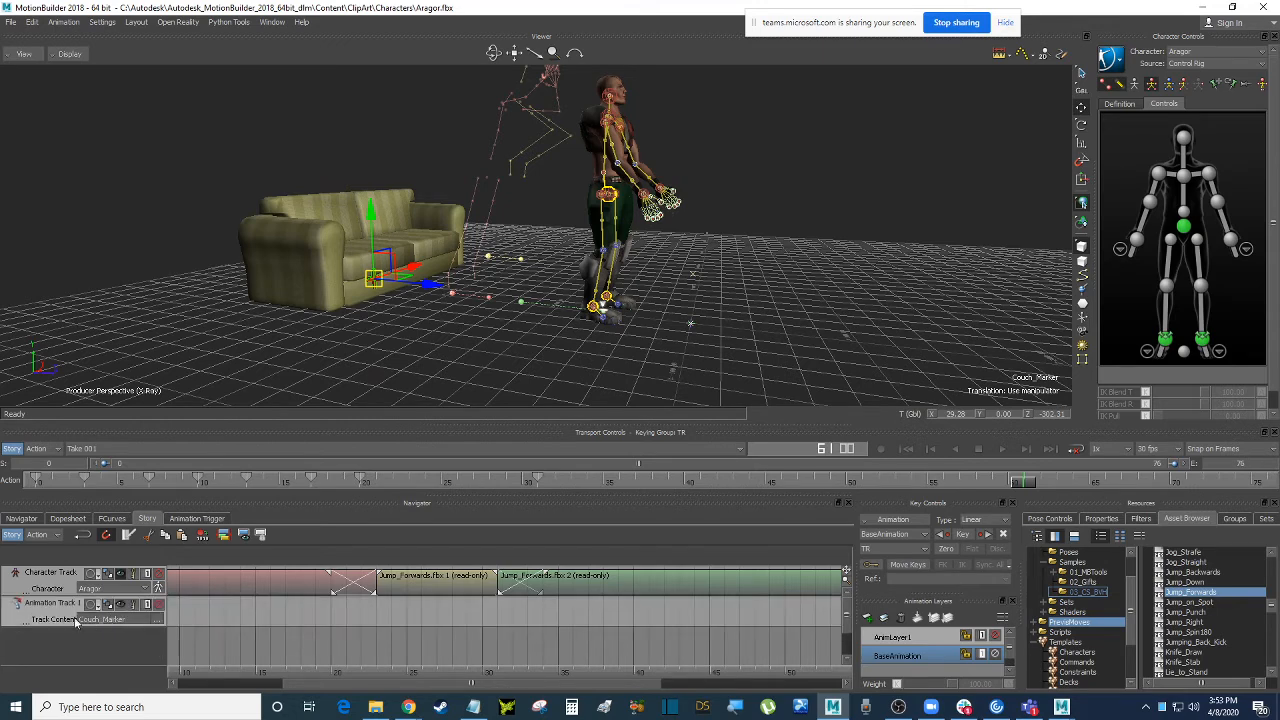
{"action": "left_click_drag", "start_coordinate": [48, 626], "coordinate": [48, 640]}
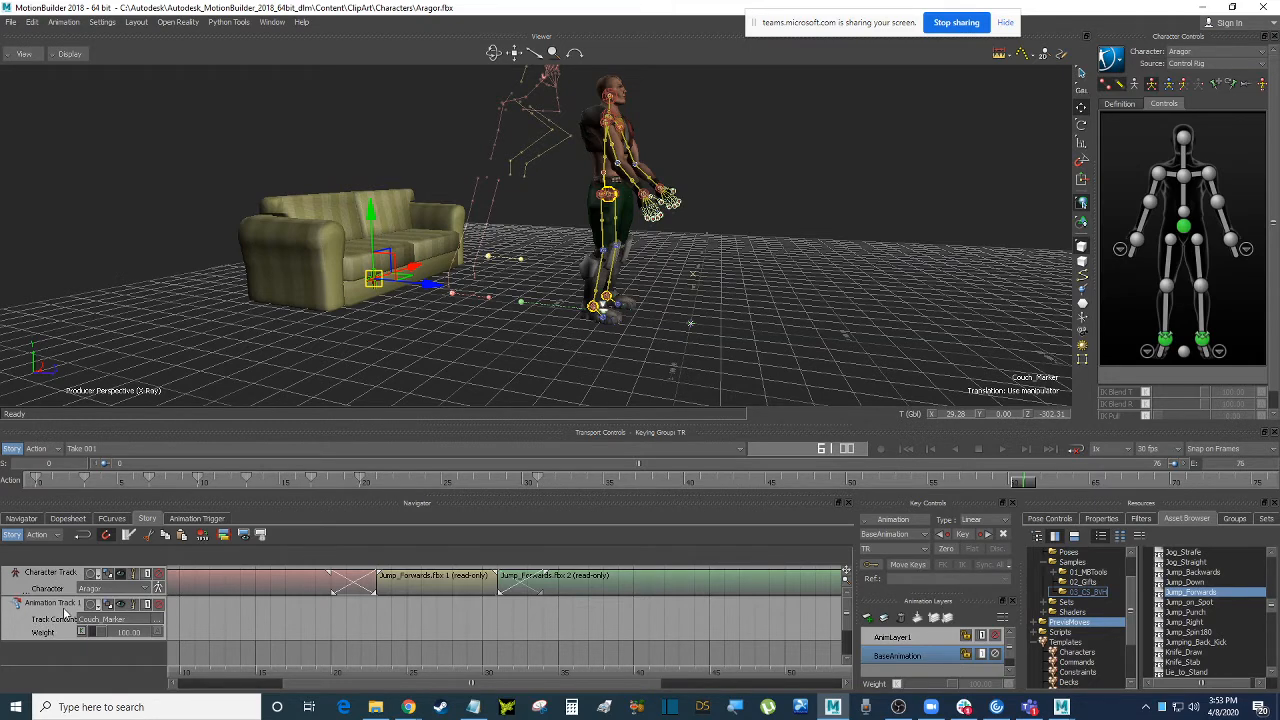
{"action": "left_click_drag", "start_coordinate": [166, 635], "coordinate": [212, 634]}
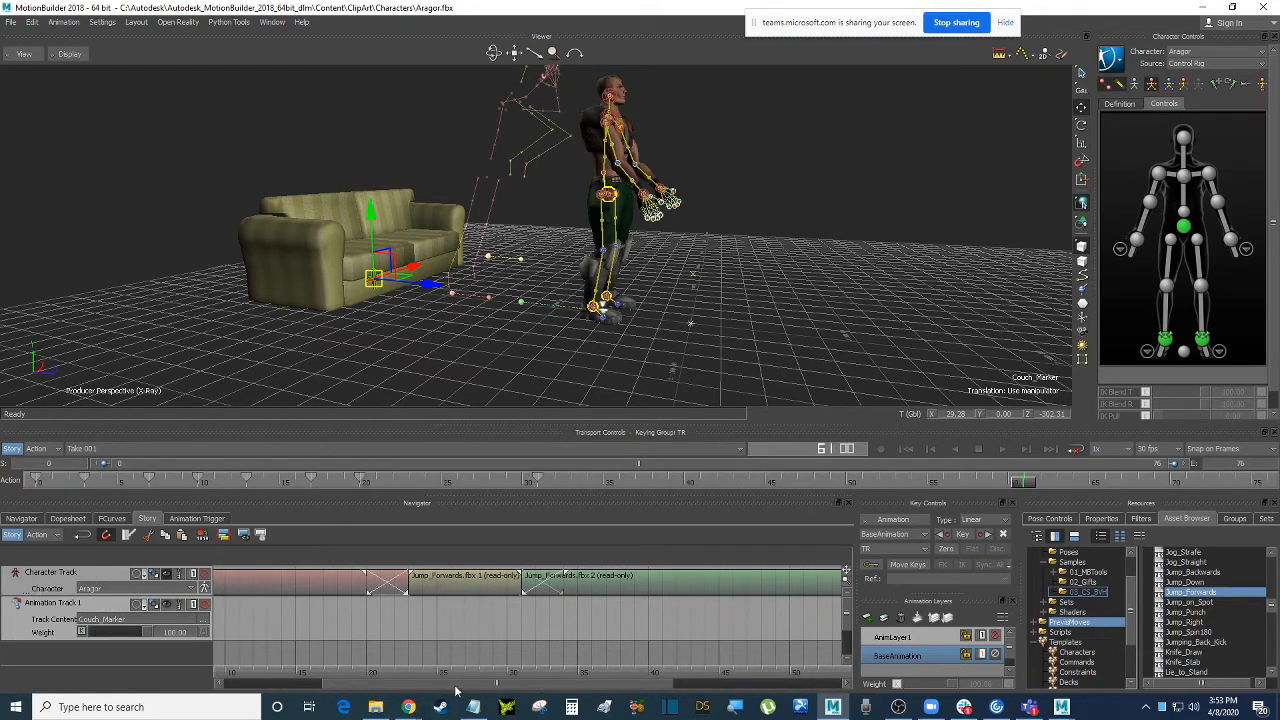
Insert the current take as a clip on the Couch_Marker animation track, accepting the merging of its animation layers.
{"action": "left_click_drag", "start_coordinate": [458, 684], "coordinate": [385, 686]}
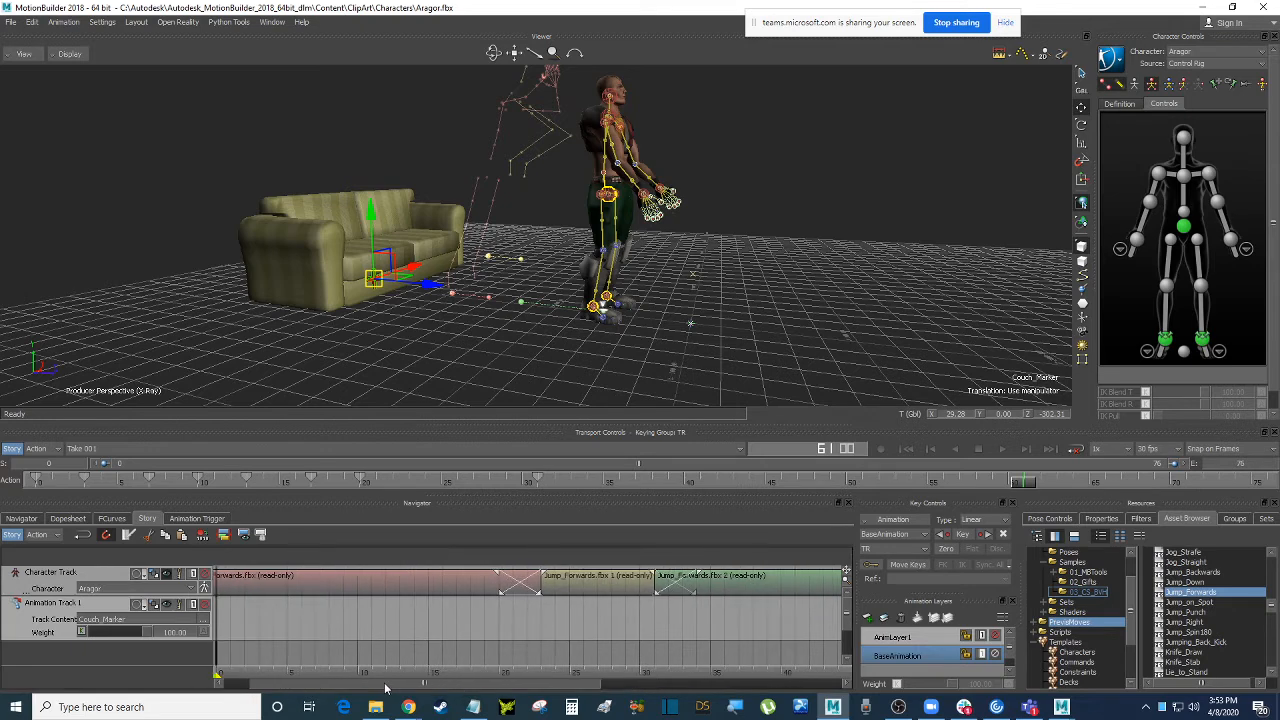
{"action": "right_click", "coordinate": [286, 607]}
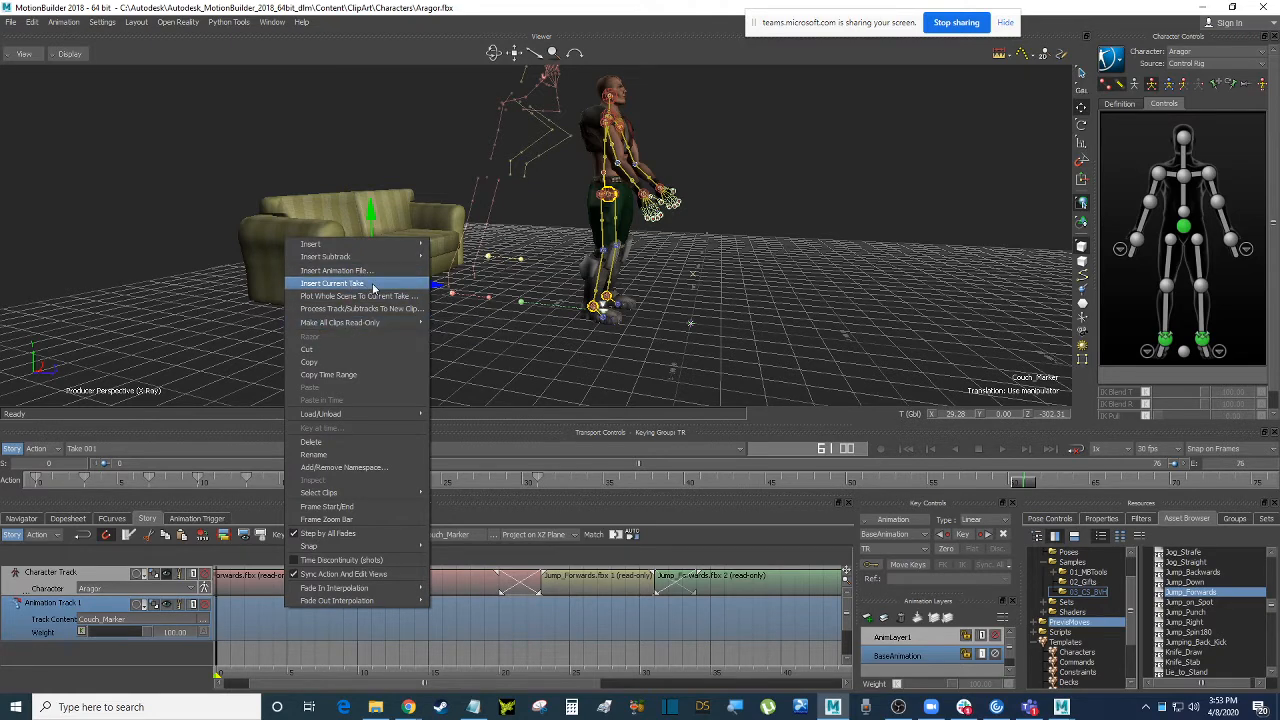
{"action": "left_click", "coordinate": [340, 284]}
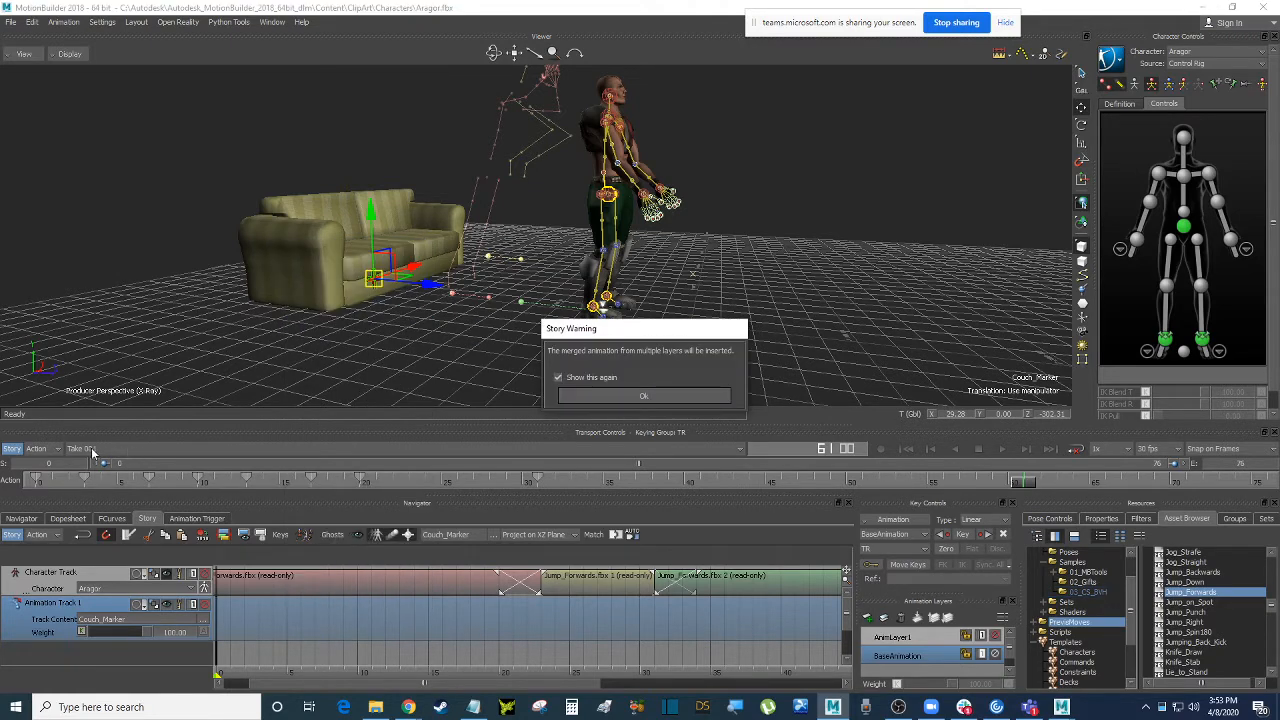
{"action": "left_click", "coordinate": [664, 398]}
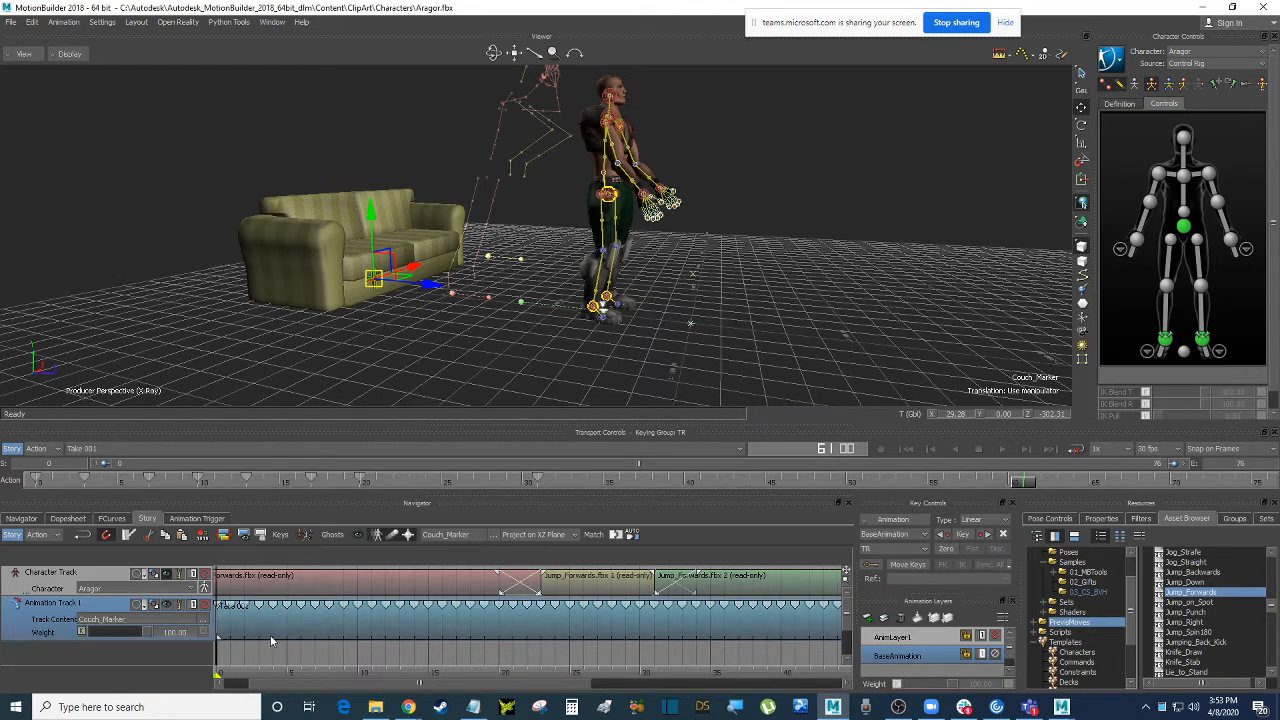
{"action": "scroll", "coordinate": [528, 655], "scroll_direction": "down", "scroll_amount": 2}
{"action": "scroll", "coordinate": [545, 655], "scroll_direction": "down", "scroll_amount": 3}
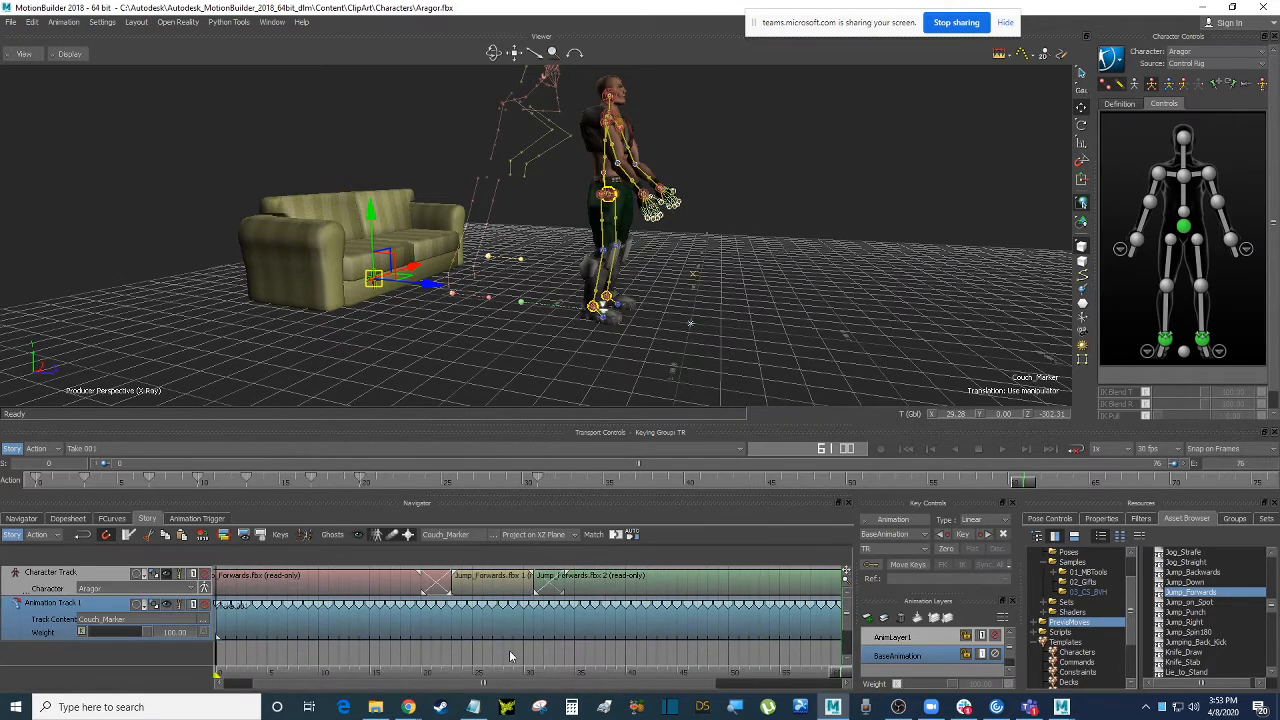
Select the Take 001 clip and examine its motion path in the scene from another angle.
{"action": "left_click", "coordinate": [898, 234]}
{"action": "left_click", "coordinate": [455, 634]}
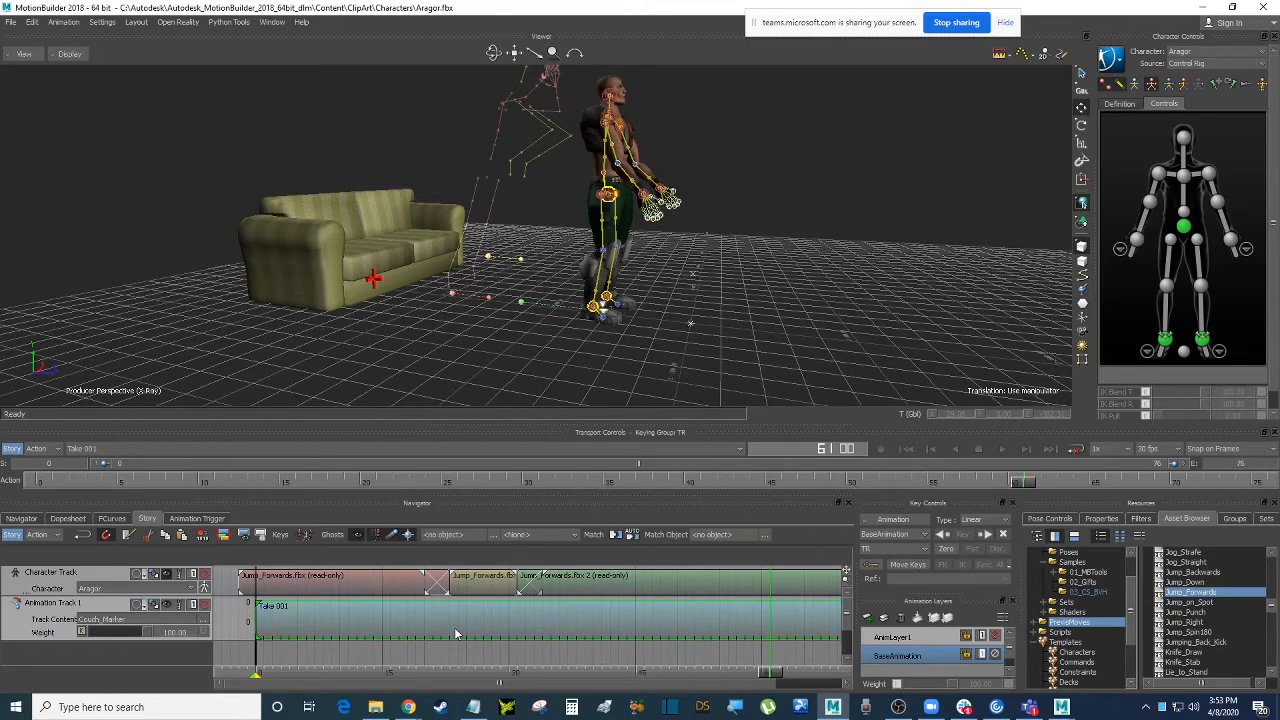
{"action": "left_click_drag", "start_coordinate": [500, 630], "coordinate": [461, 624]}
{"action": "left_click", "coordinate": [277, 615]}
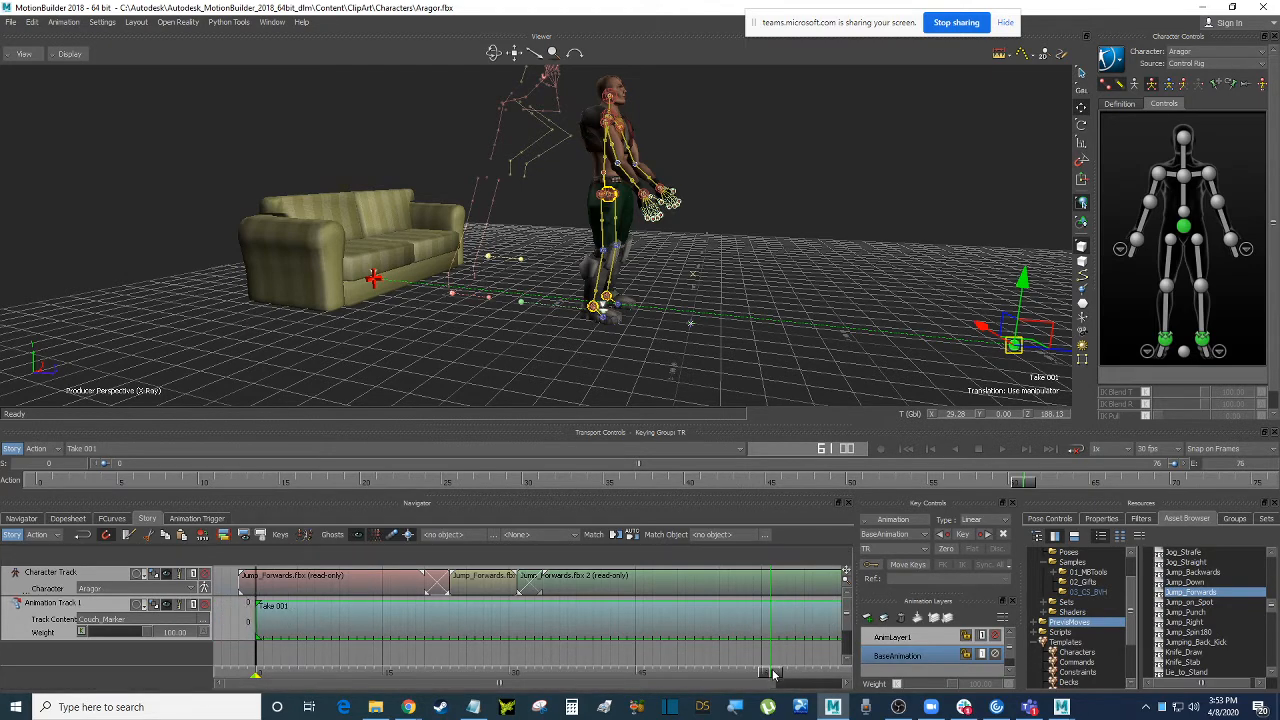
{"action": "left_click", "coordinate": [886, 174]}
{"action": "left_click_drag", "start_coordinate": [886, 174], "coordinate": [859, 174], "text": "ctrl+shift"}
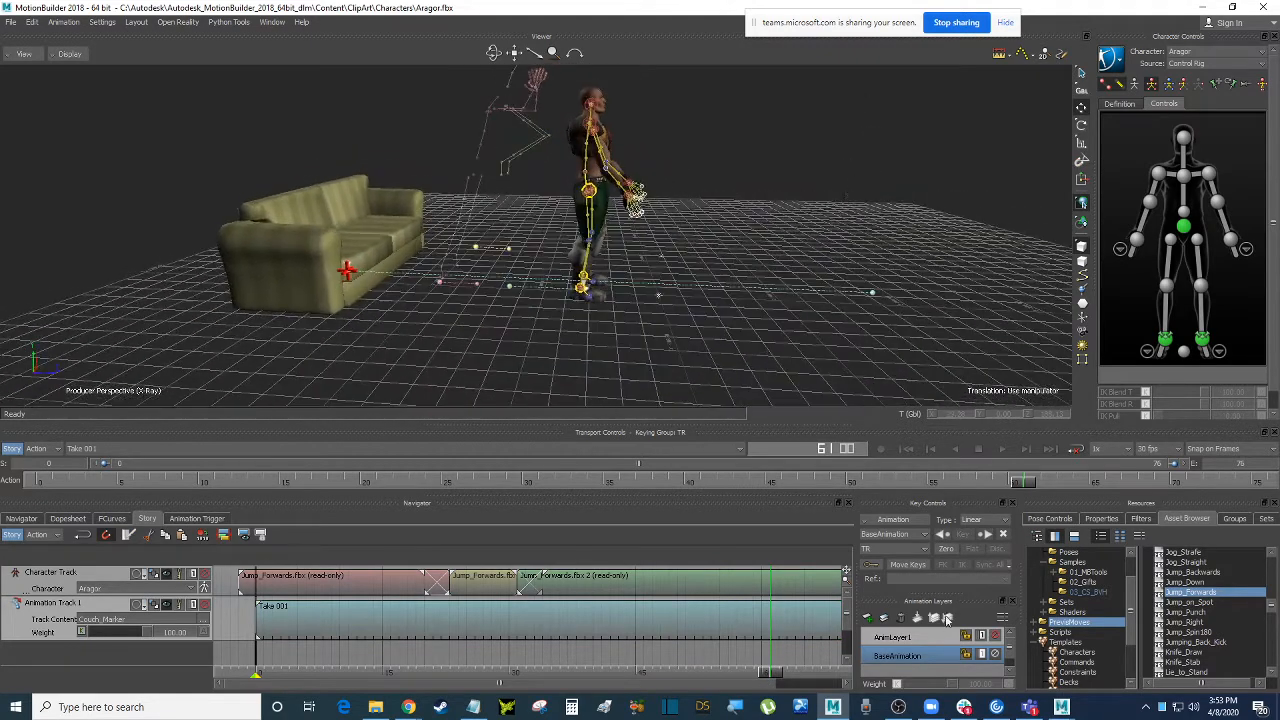
Check Couch_Marker on both animation layers, then remove the Take 001 clip from the track and delete AnimLayer1.
{"action": "left_click", "coordinate": [941, 639]}
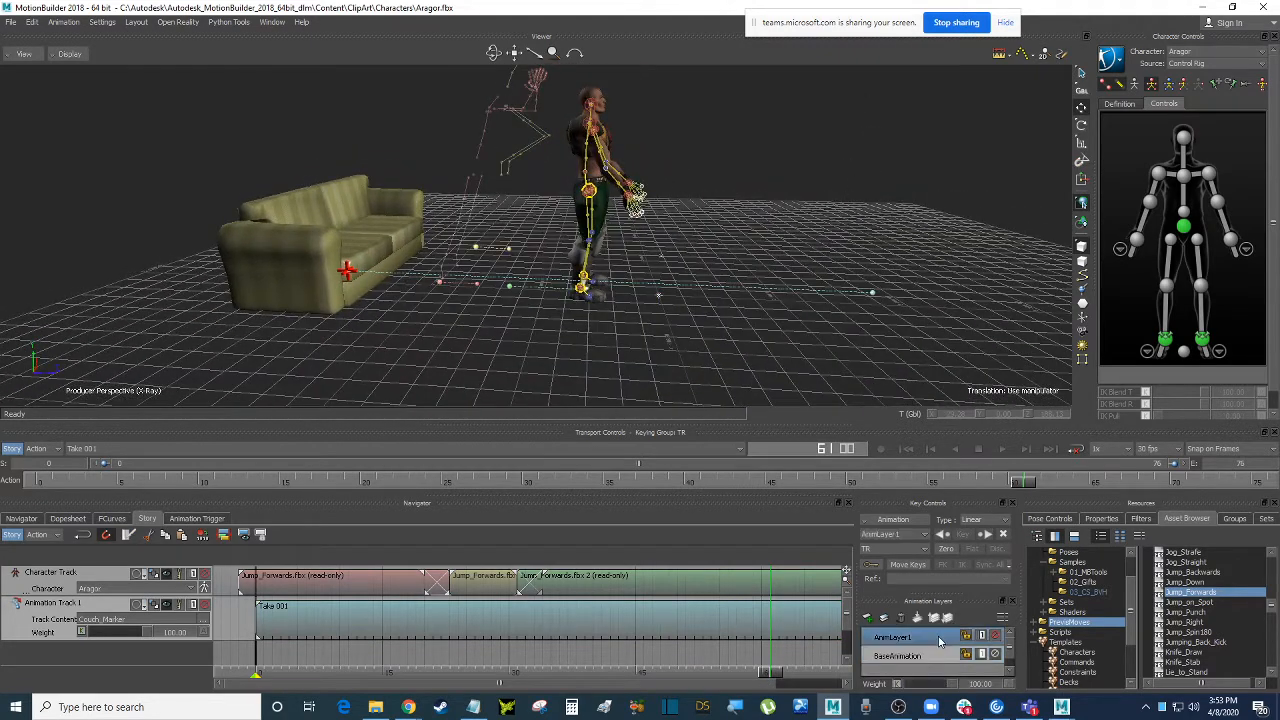
{"action": "left_click", "coordinate": [346, 271]}
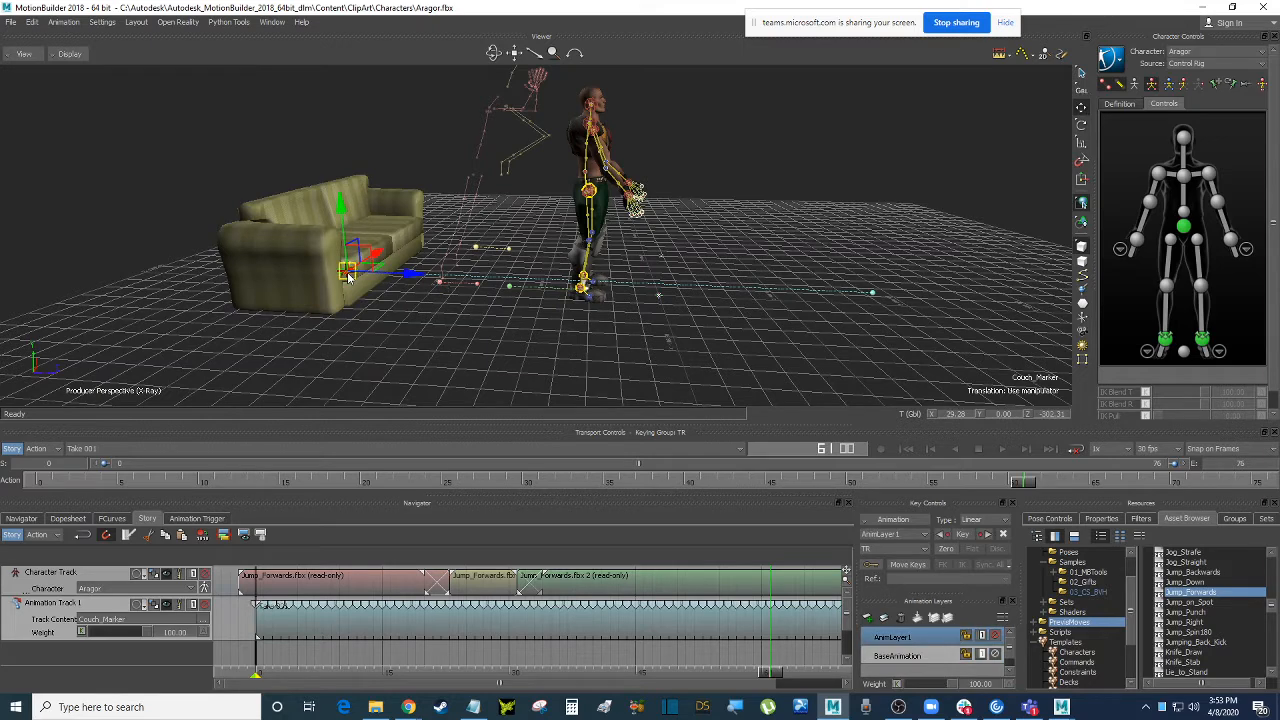
{"action": "left_click", "coordinate": [905, 656]}
{"action": "left_click", "coordinate": [912, 639]}
{"action": "left_click", "coordinate": [513, 625]}
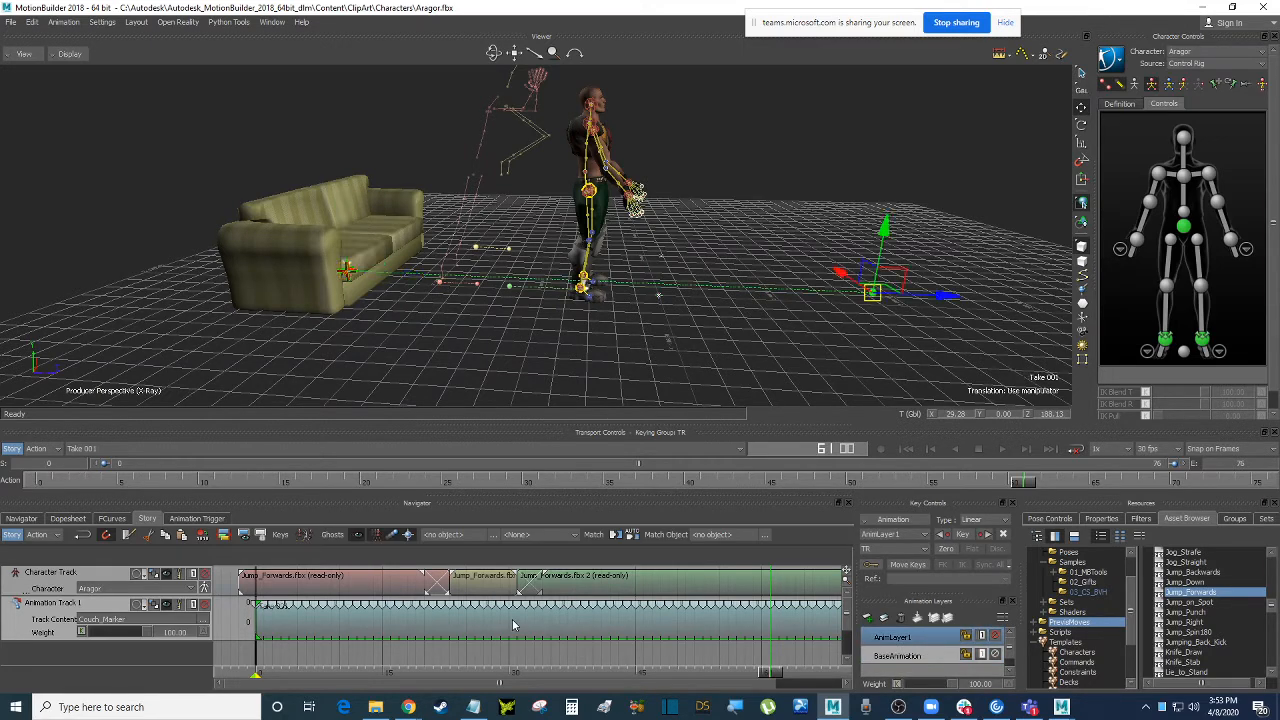
{"action": "left_click", "coordinate": [513, 625]}
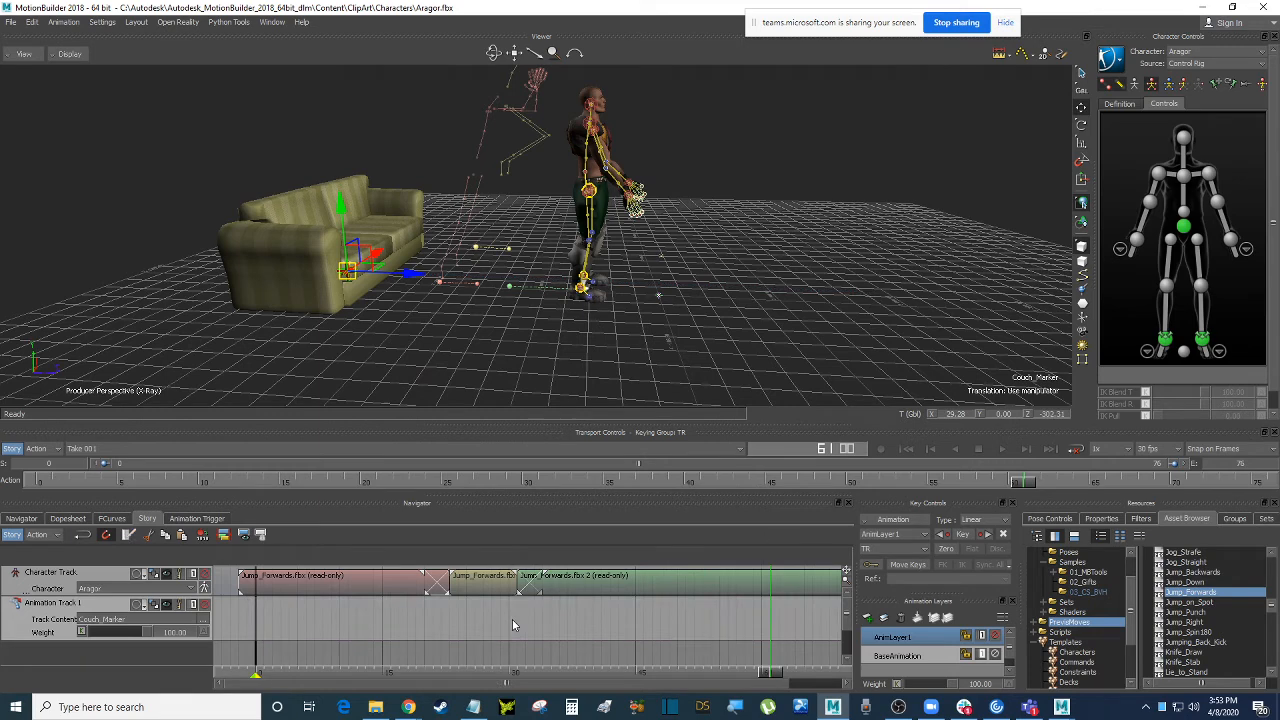
{"action": "left_click", "coordinate": [903, 619]}
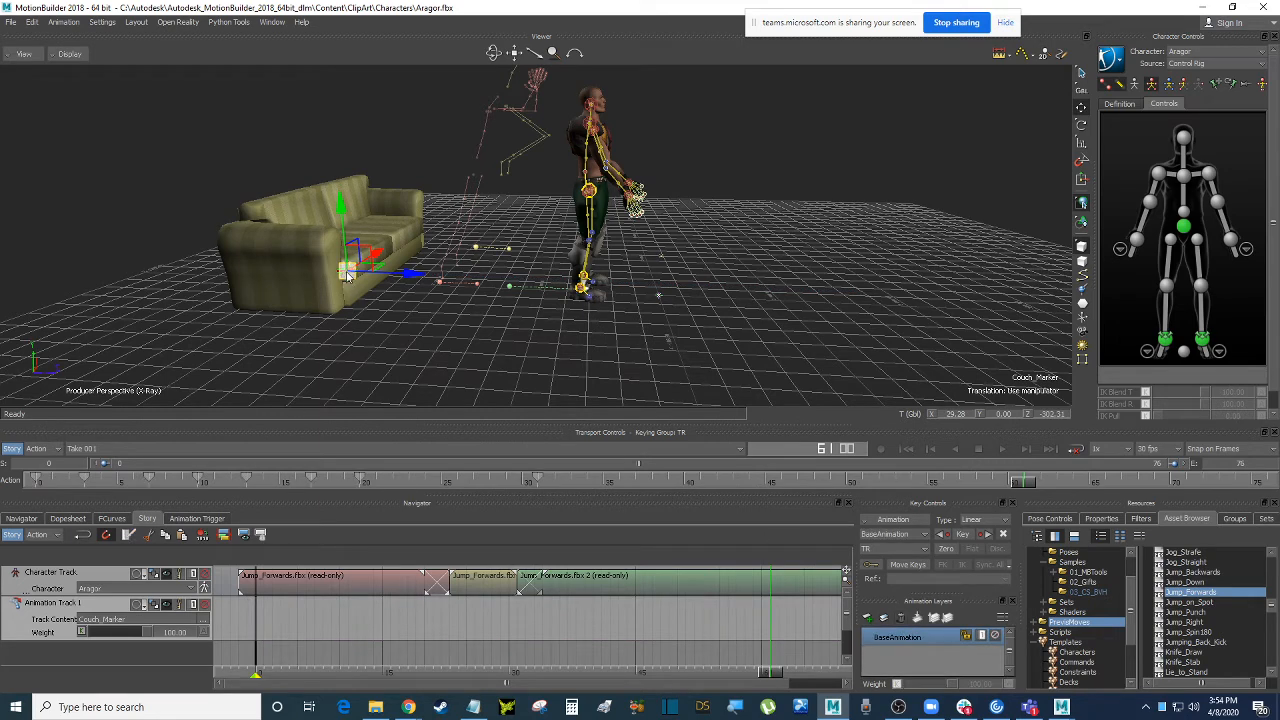
Insert the current take again as a clip on the Couch_Marker animation track.
{"action": "right_click", "coordinate": [390, 617]}
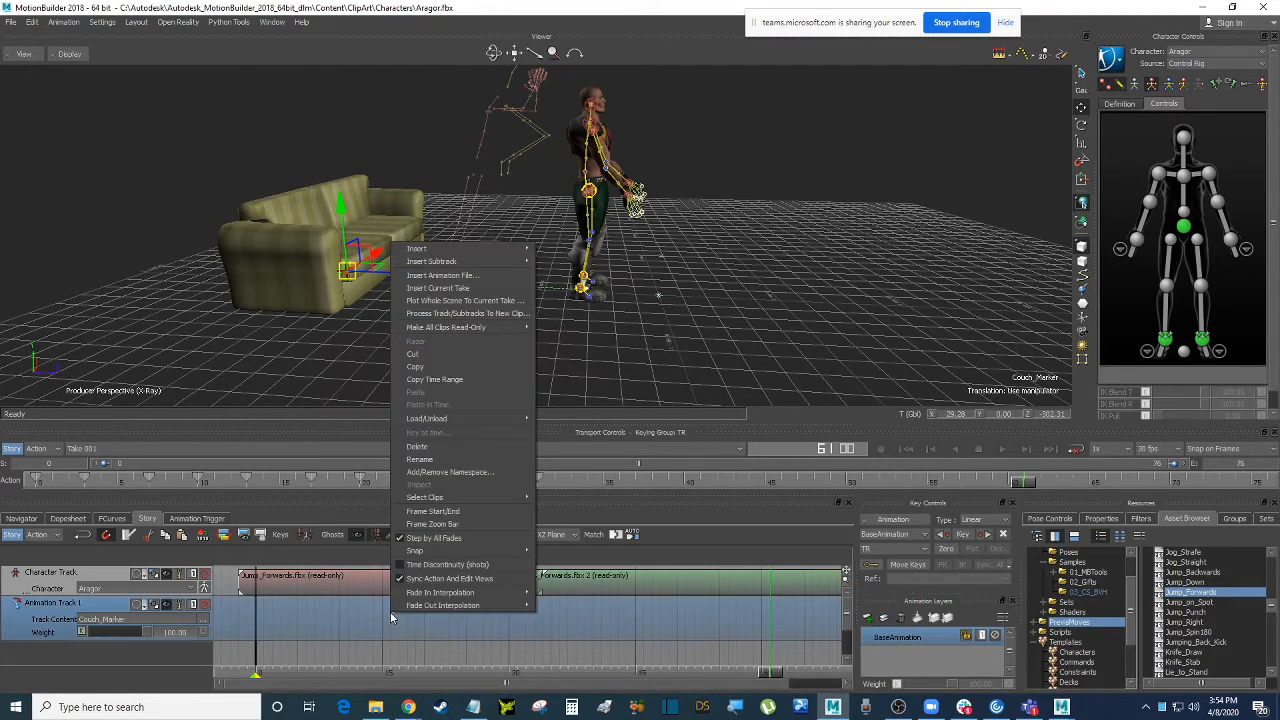
{"action": "left_click", "coordinate": [476, 289]}
{"action": "left_click", "coordinate": [741, 357]}
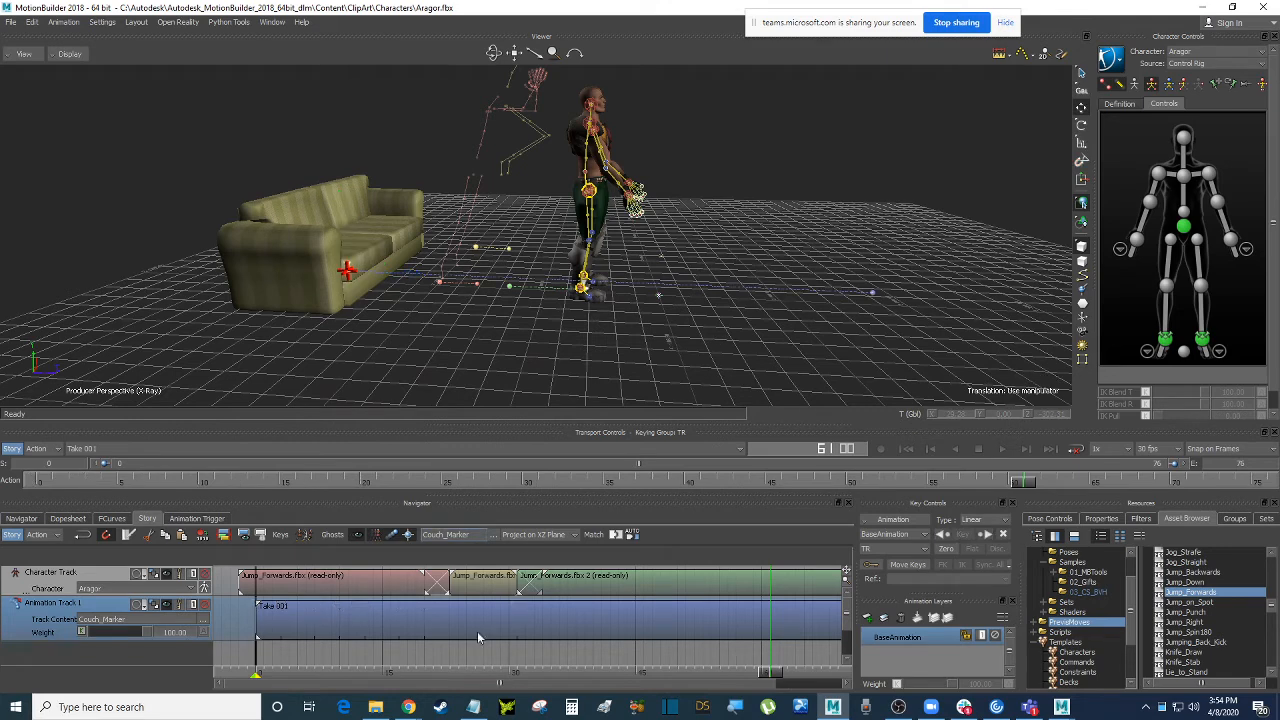
Try shifting the Take 001 clip in time, undo the shift, and scrub the timeline back to about frame 1.
{"action": "left_click_drag", "start_coordinate": [535, 630], "coordinate": [215, 628]}
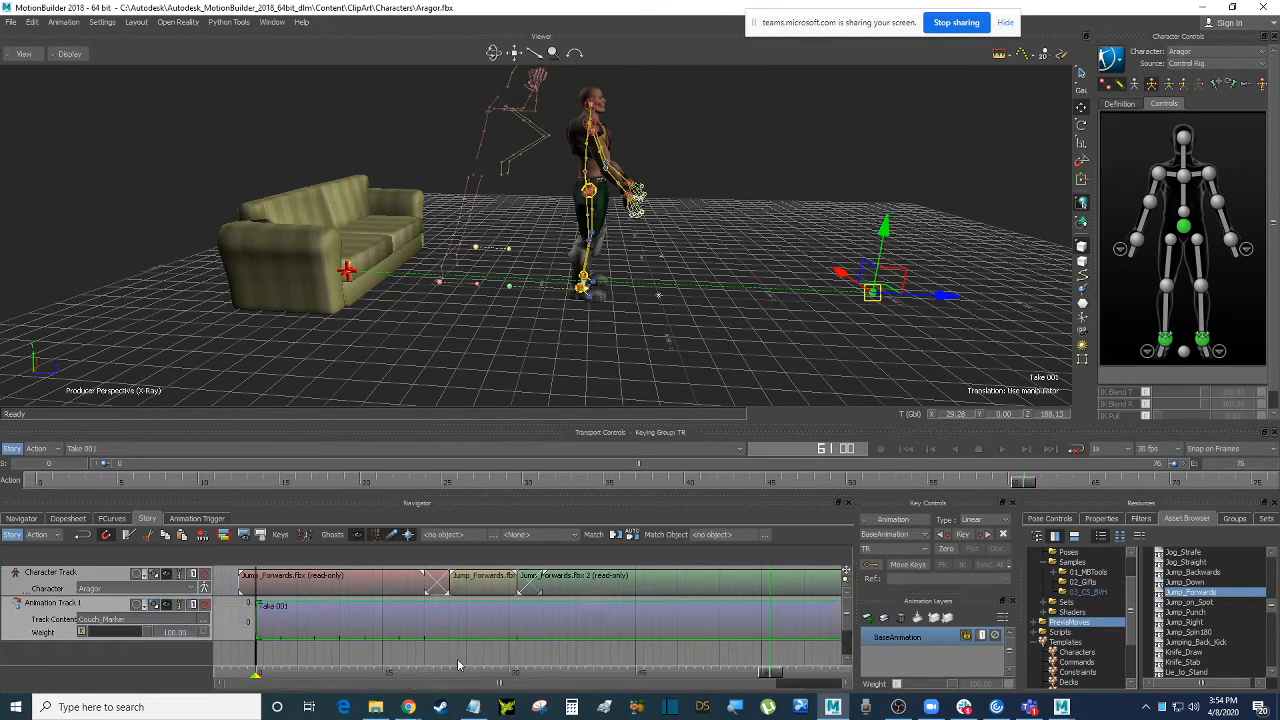
{"action": "left_click", "coordinate": [328, 657]}
{"action": "left_click_drag", "start_coordinate": [326, 657], "coordinate": [465, 660]}
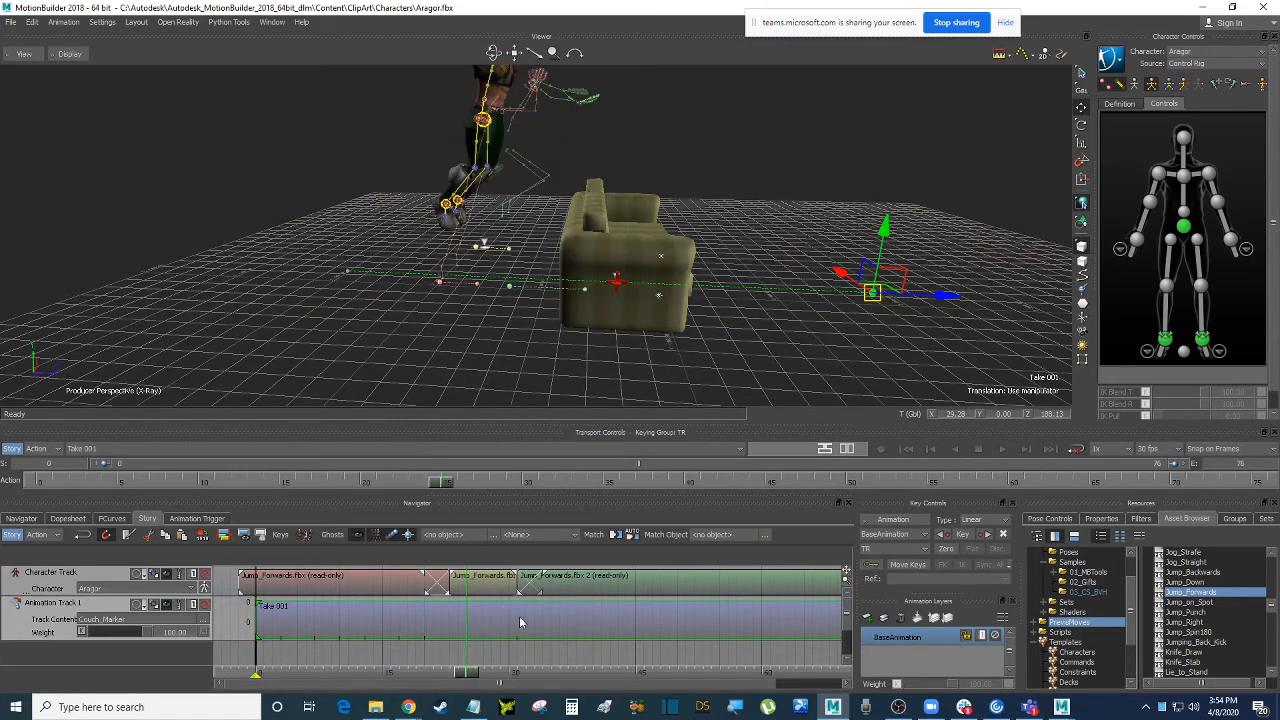
{"action": "left_click_drag", "start_coordinate": [519, 618], "coordinate": [415, 620]}
{"action": "key", "text": "ctrl+z"}
{"action": "left_click_drag", "start_coordinate": [470, 676], "coordinate": [266, 662]}
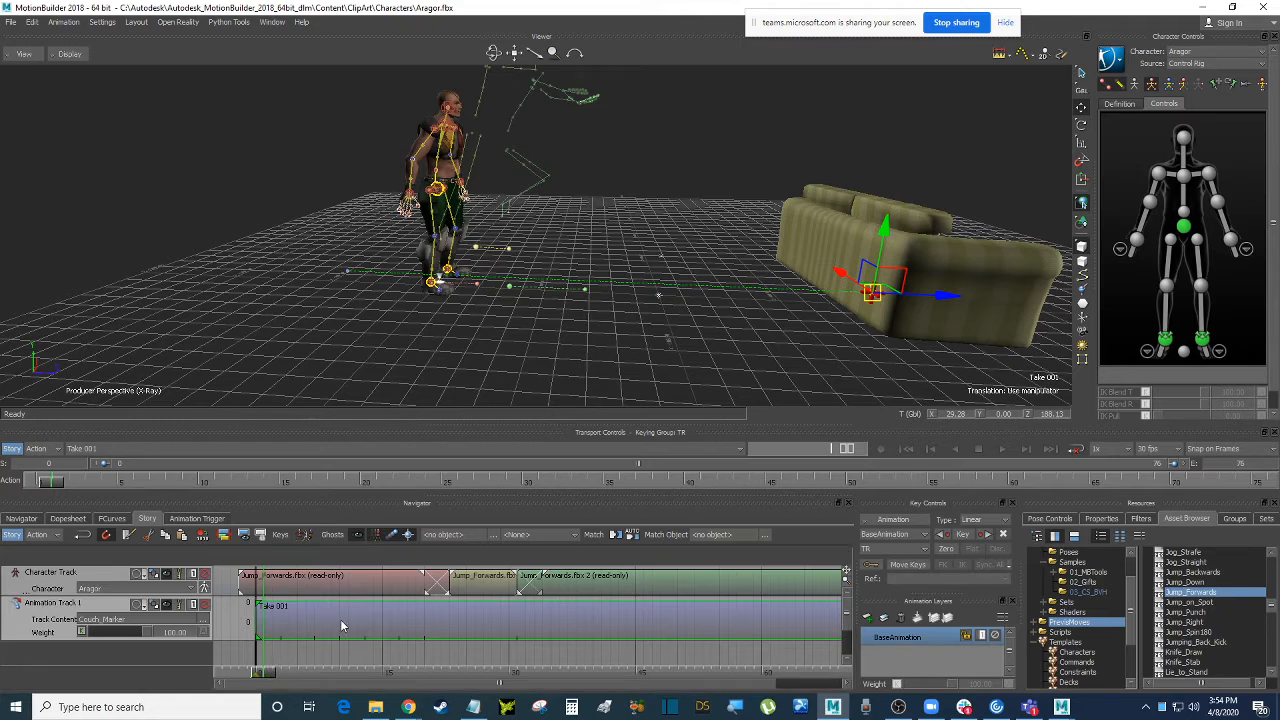
Try starting the Take 001 clip at frame 41, scrub to frame 42 to preview it, and return the clip to frame 0.
{"action": "left_click_drag", "start_coordinate": [350, 630], "coordinate": [695, 630]}
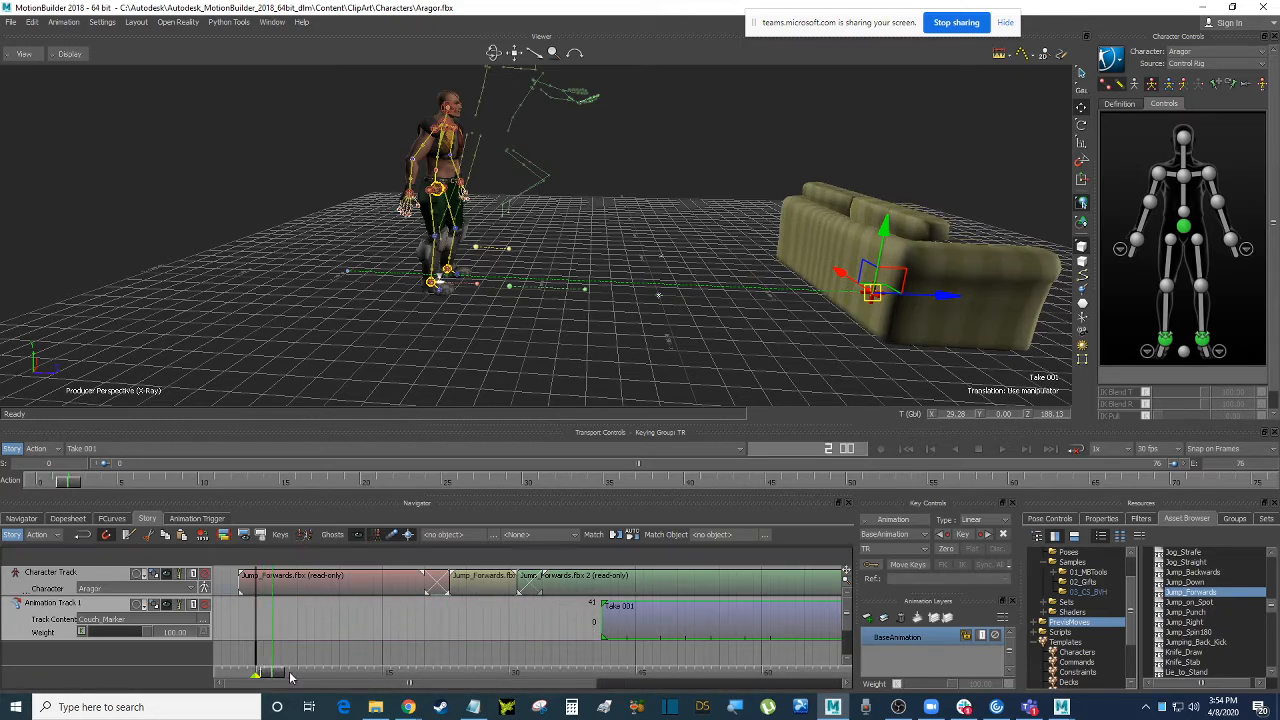
{"action": "mouse_move", "coordinate": [258, 672]}
{"action": "left_mouse_down"}
{"action": "mouse_move", "coordinate": [745, 678]}
{"action": "mouse_move", "coordinate": [612, 674]}
{"action": "left_mouse_up"}
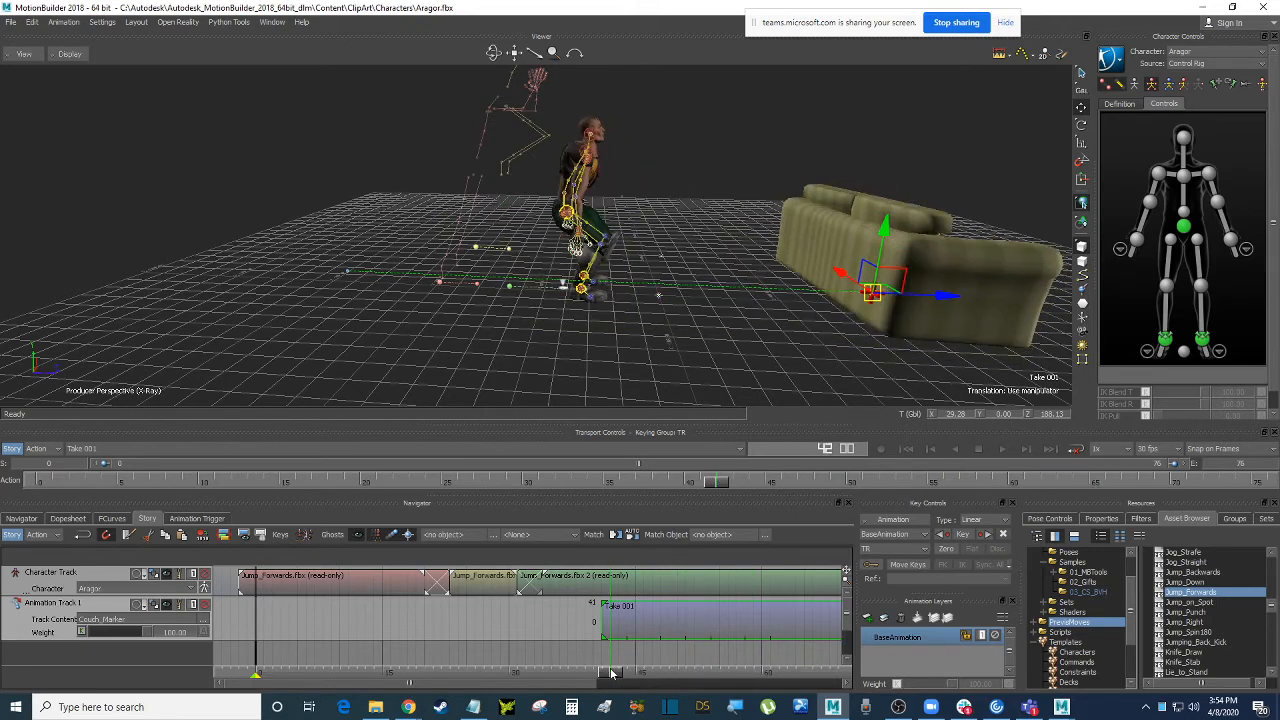
{"action": "left_click_drag", "start_coordinate": [655, 627], "coordinate": [262, 630]}
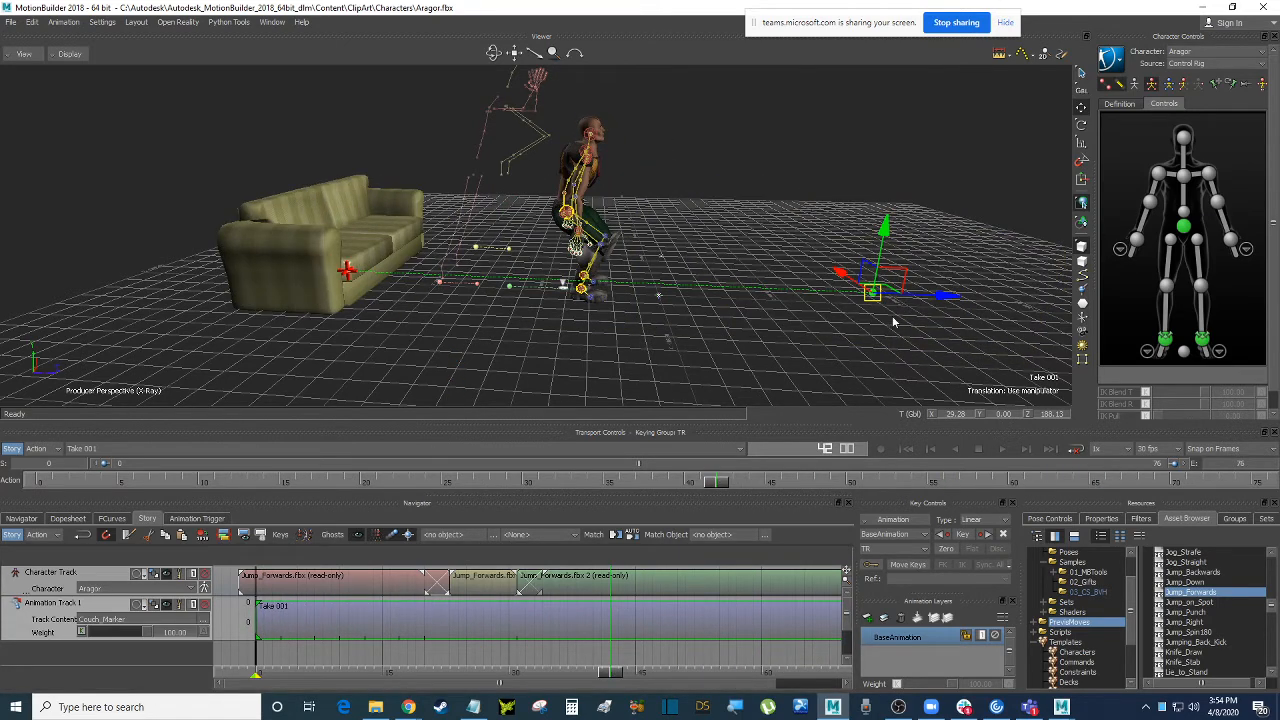
Try moving and rotating the Take 001 clip's couch motion in the scene, preview it by scrubbing, and undo both transforms.
{"action": "left_click_drag", "start_coordinate": [888, 338], "coordinate": [748, 301], "text": "ctrl+shift"}
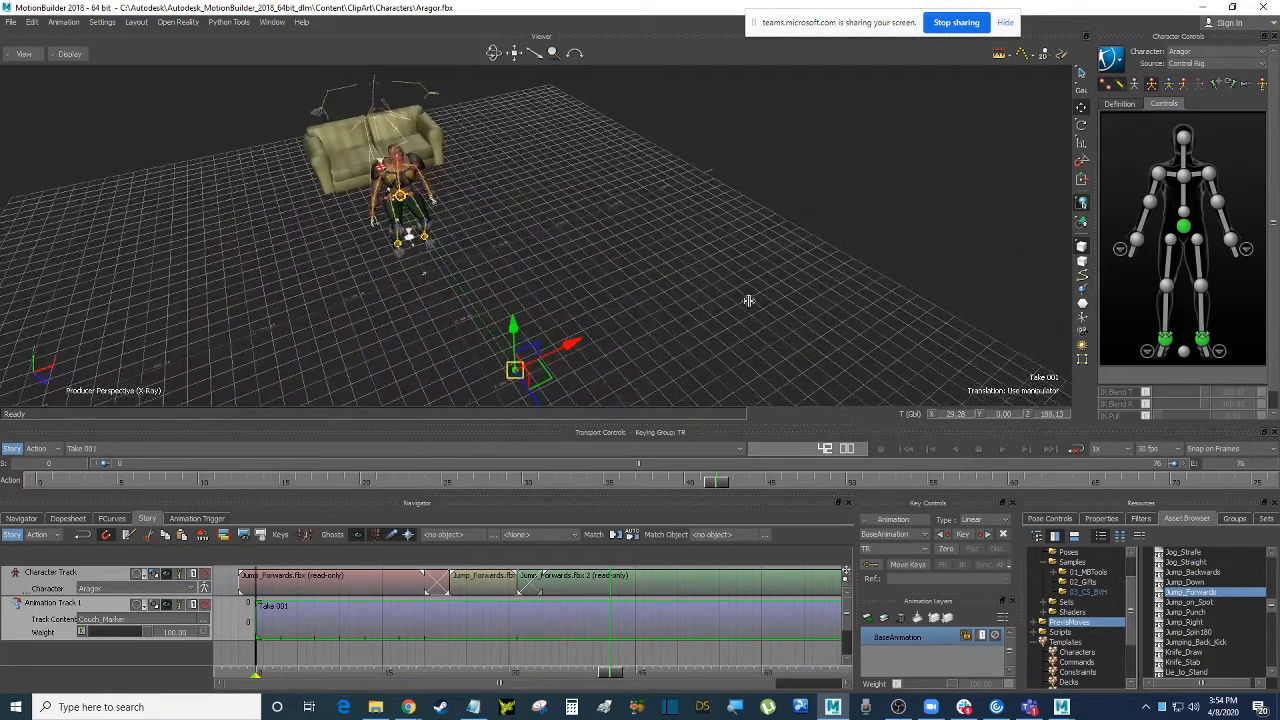
{"action": "left_click_drag", "start_coordinate": [545, 375], "coordinate": [735, 316]}
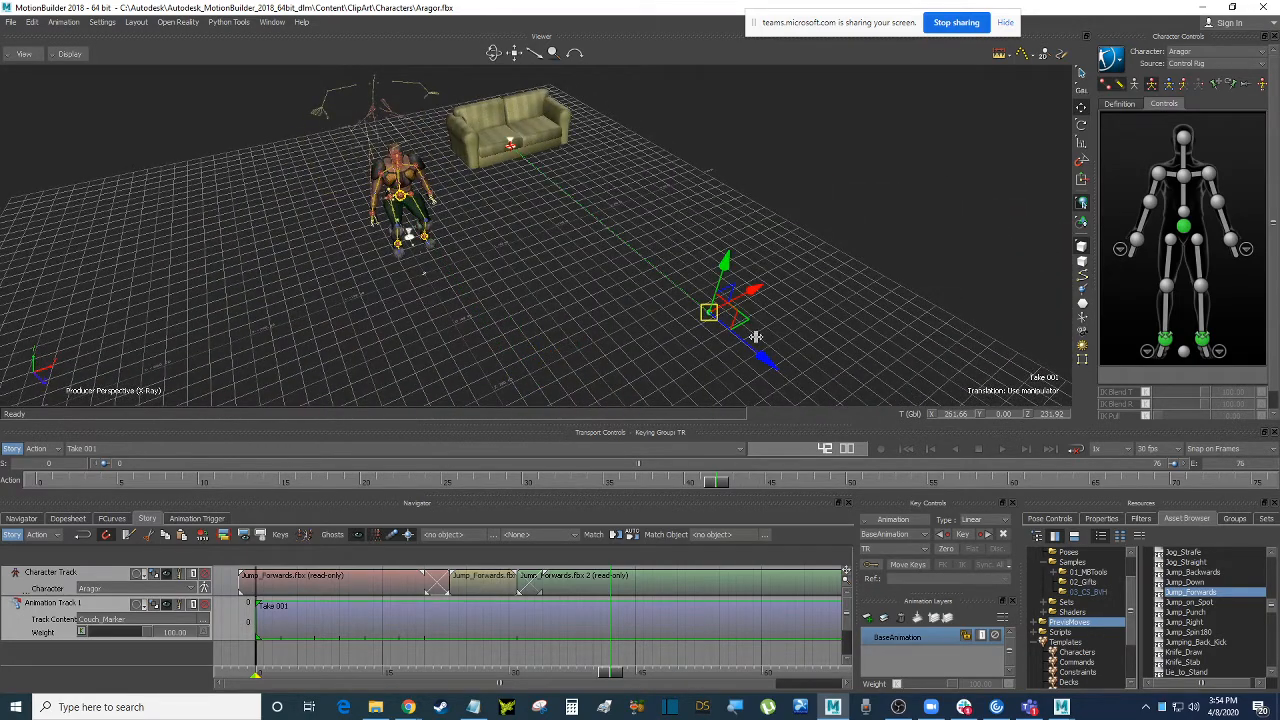
{"action": "key", "text": "r"}
{"action": "left_click_drag", "start_coordinate": [752, 384], "coordinate": [784, 374]}
{"action": "left_click_drag", "start_coordinate": [615, 675], "coordinate": [447, 652]}
{"action": "key", "text": "ctrl+z"}
{"action": "key", "text": "ctrl+z"}
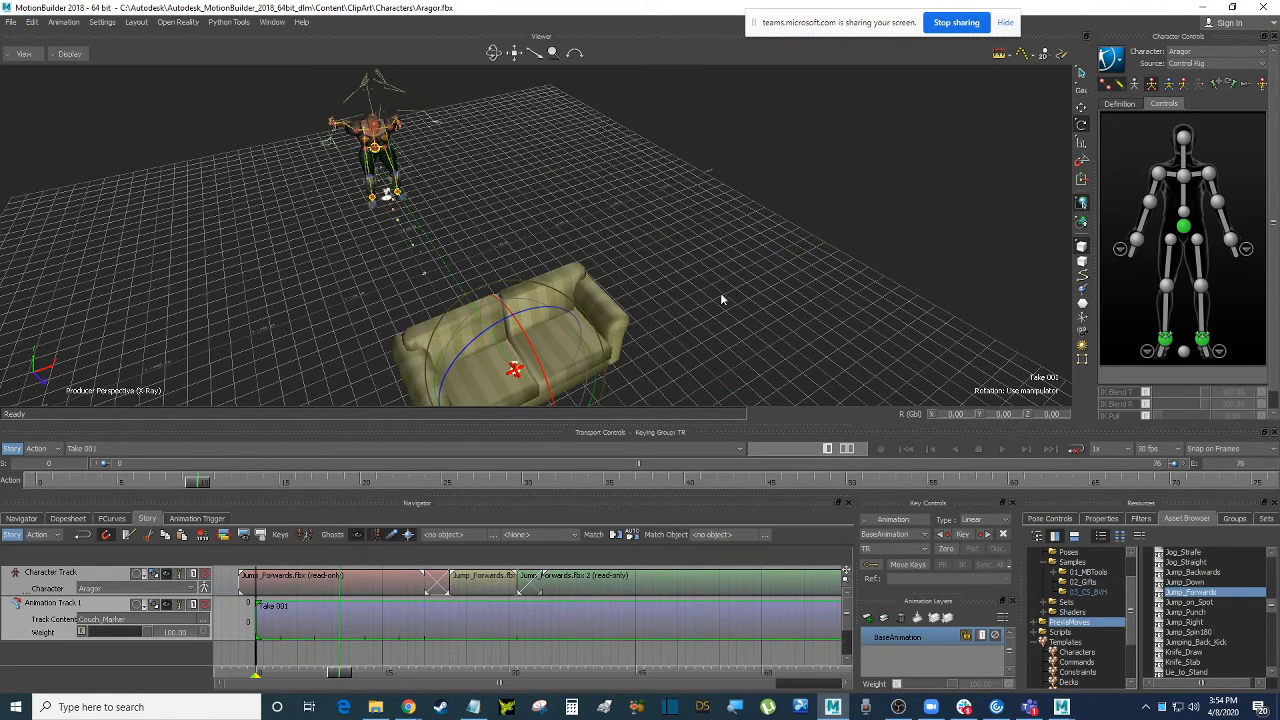
{"action": "left_click_drag", "start_coordinate": [721, 296], "coordinate": [833, 296], "text": "ctrl+shift"}
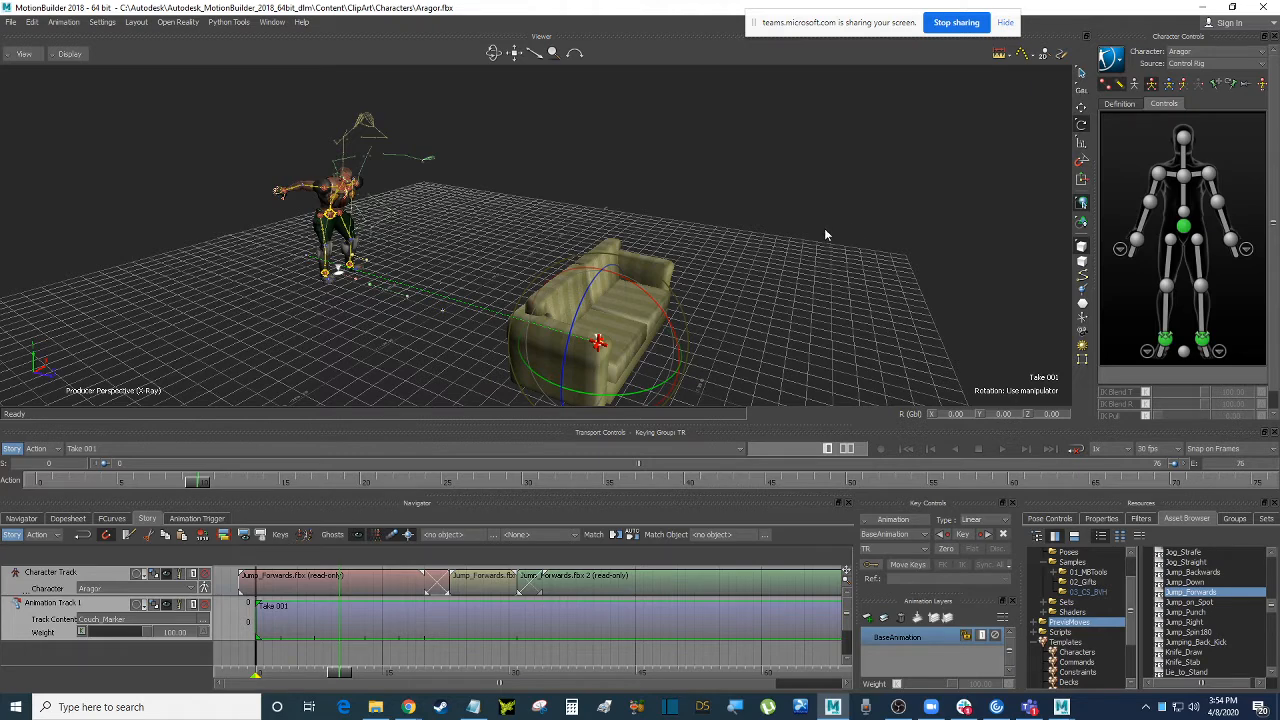
{"action": "left_click", "coordinate": [860, 272]}
{"action": "scroll", "coordinate": [810, 232], "scroll_direction": "down", "scroll_amount": 2}
{"action": "left_click_drag", "start_coordinate": [798, 236], "coordinate": [826, 239], "text": "ctrl+shift"}
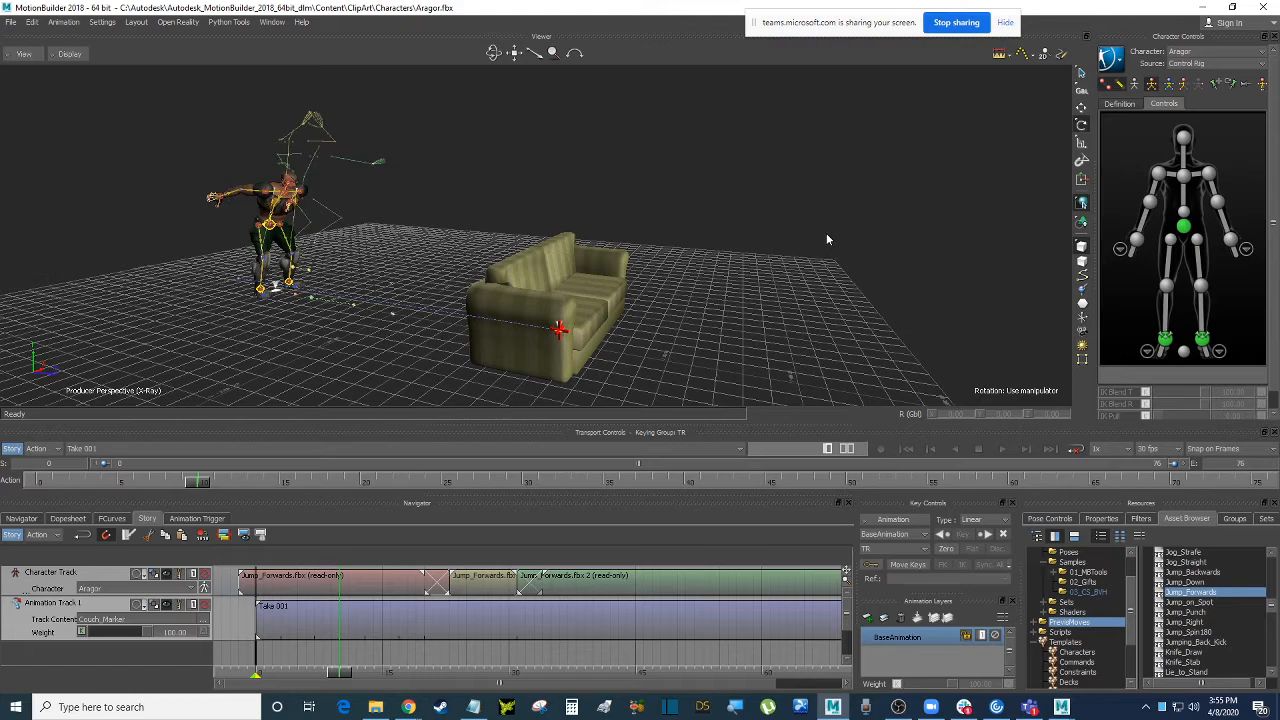
{"action": "left_click_drag", "start_coordinate": [826, 234], "coordinate": [857, 151], "text": "ctrl+shift"}
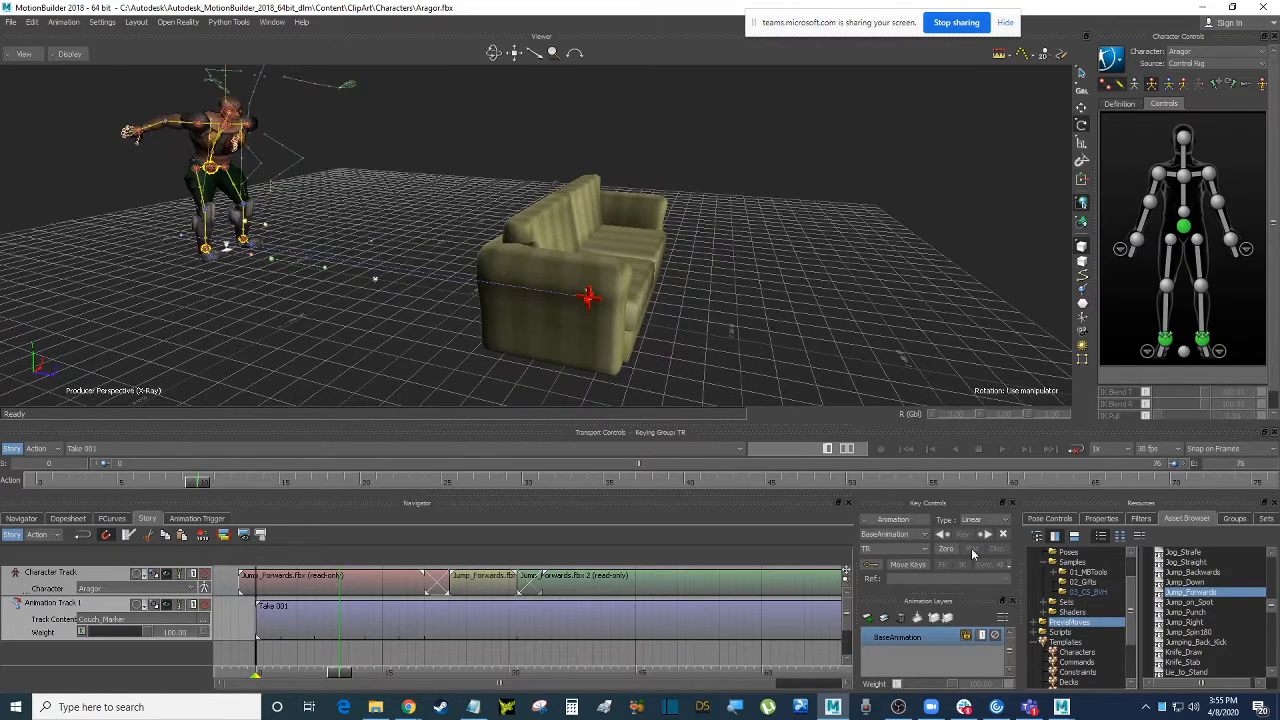
{"action": "left_click_drag", "start_coordinate": [724, 175], "coordinate": [768, 203], "text": "ctrl+shift"}
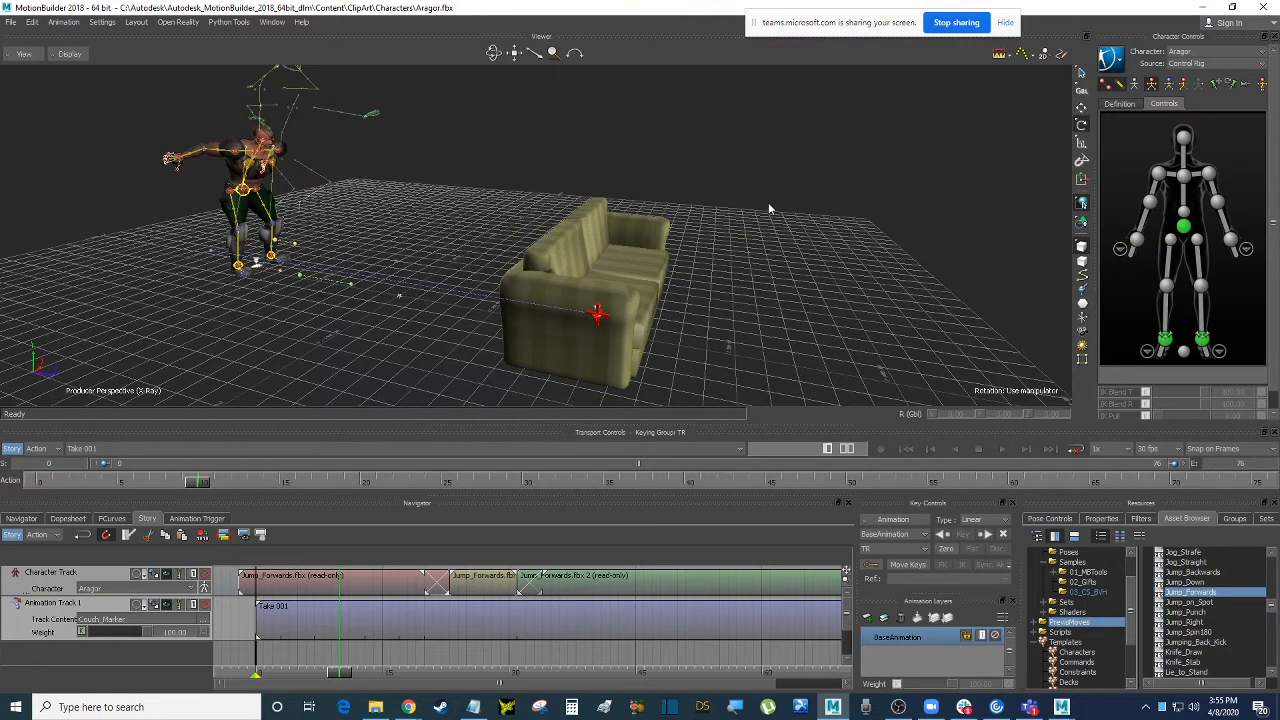
{"action": "left_click", "coordinate": [603, 318]}
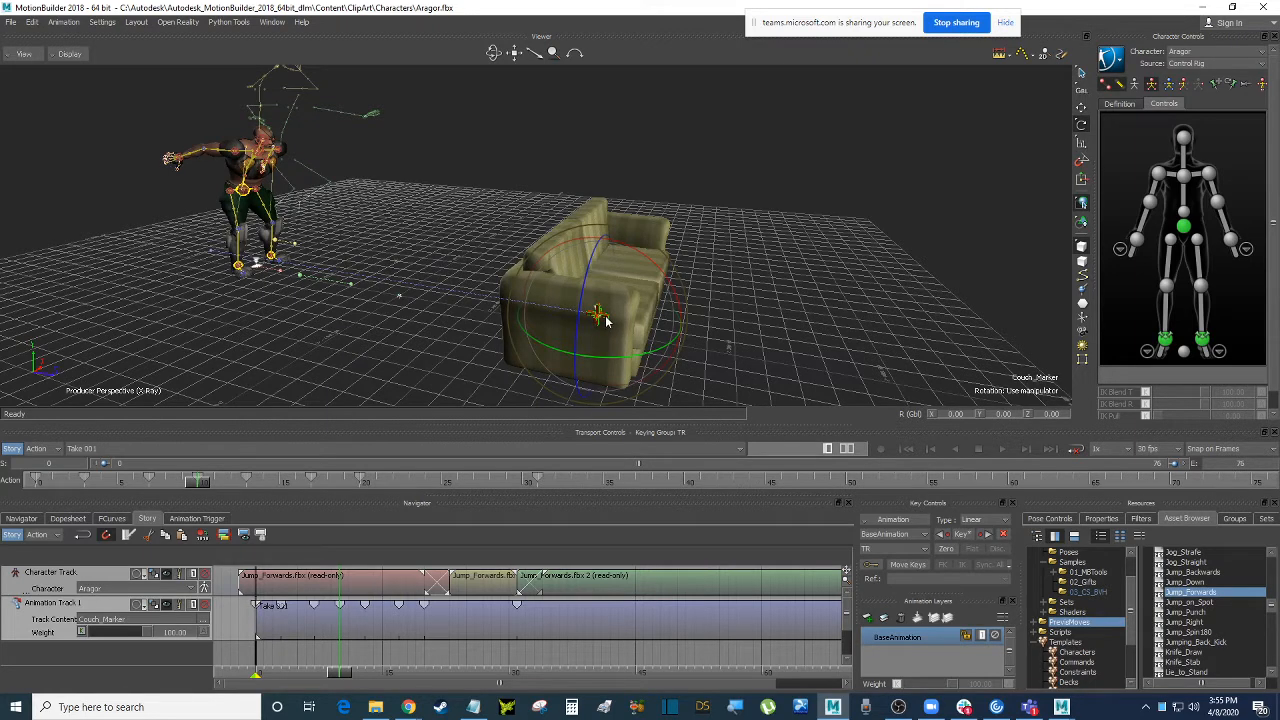
{"action": "left_click", "coordinate": [770, 309]}
{"action": "left_click_drag", "start_coordinate": [767, 302], "coordinate": [770, 284], "text": "shift"}
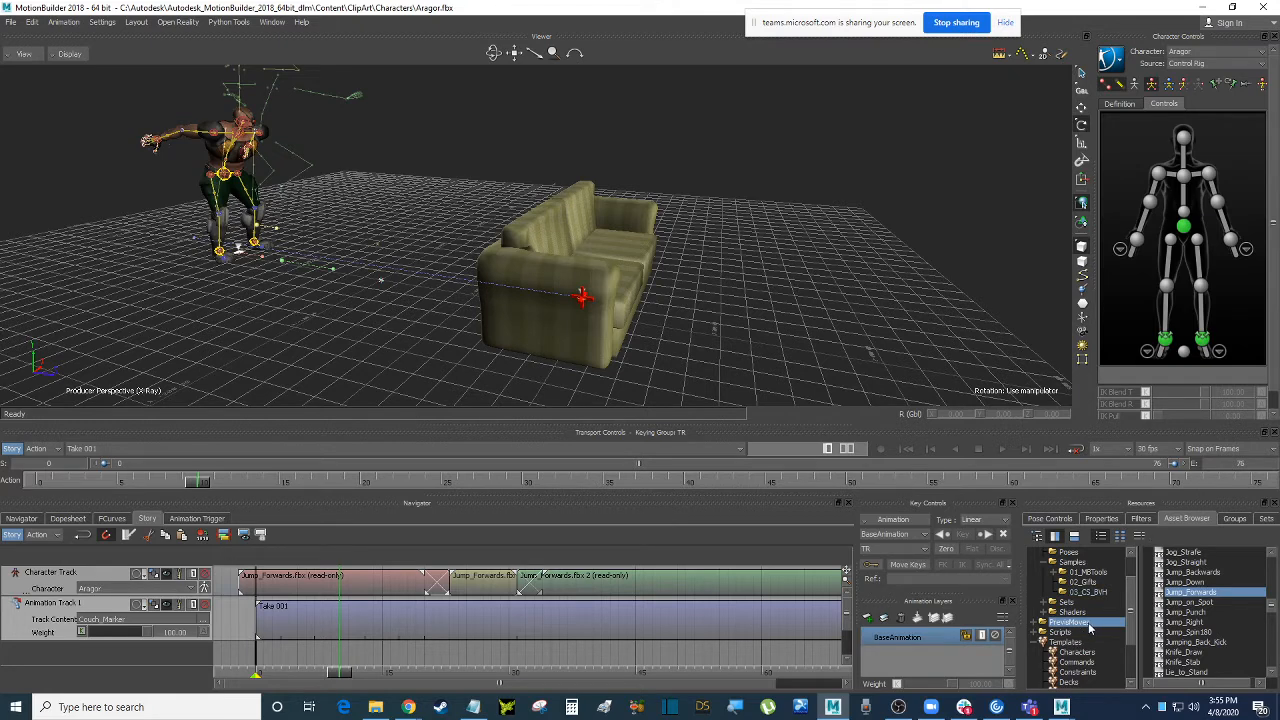
Look through the ClipArt library's Characters folder and the Female and Male folders under Motions for usable assets.
{"action": "scroll", "coordinate": [1089, 628], "scroll_direction": "up", "scroll_amount": 2}
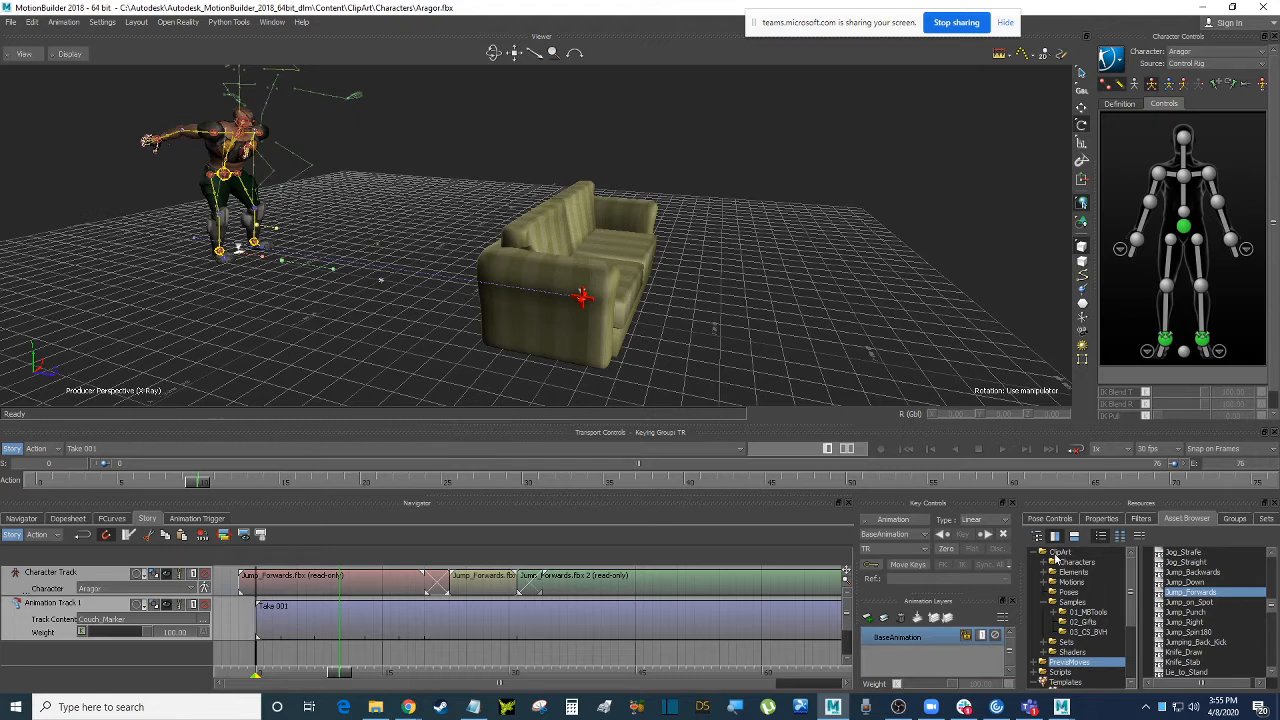
{"action": "left_click", "coordinate": [1069, 553]}
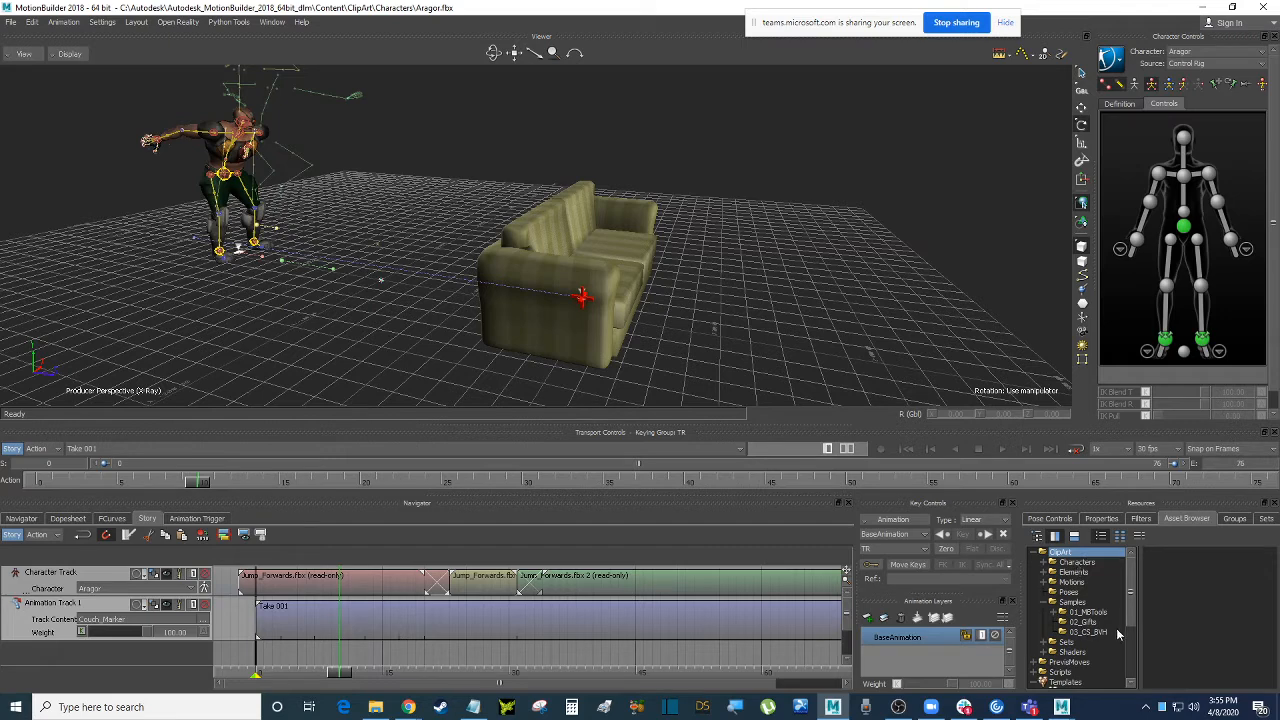
{"action": "left_click", "coordinate": [1066, 564]}
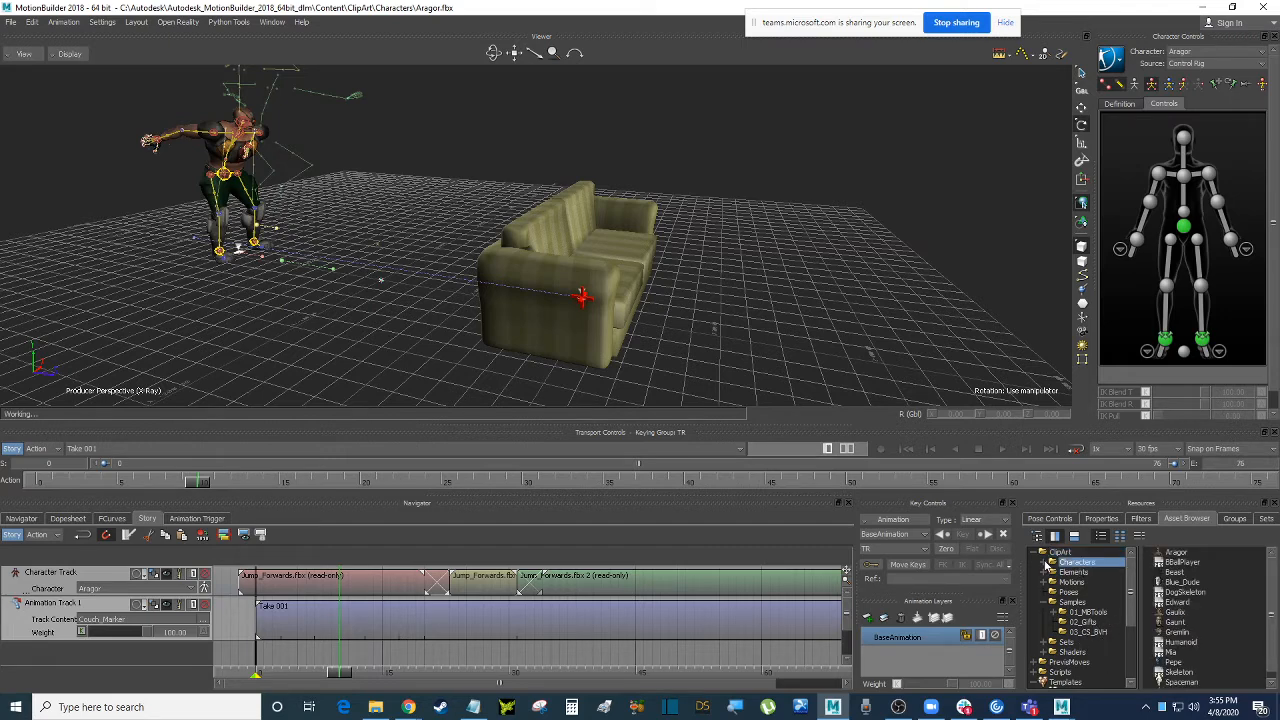
{"action": "left_click", "coordinate": [1050, 563]}
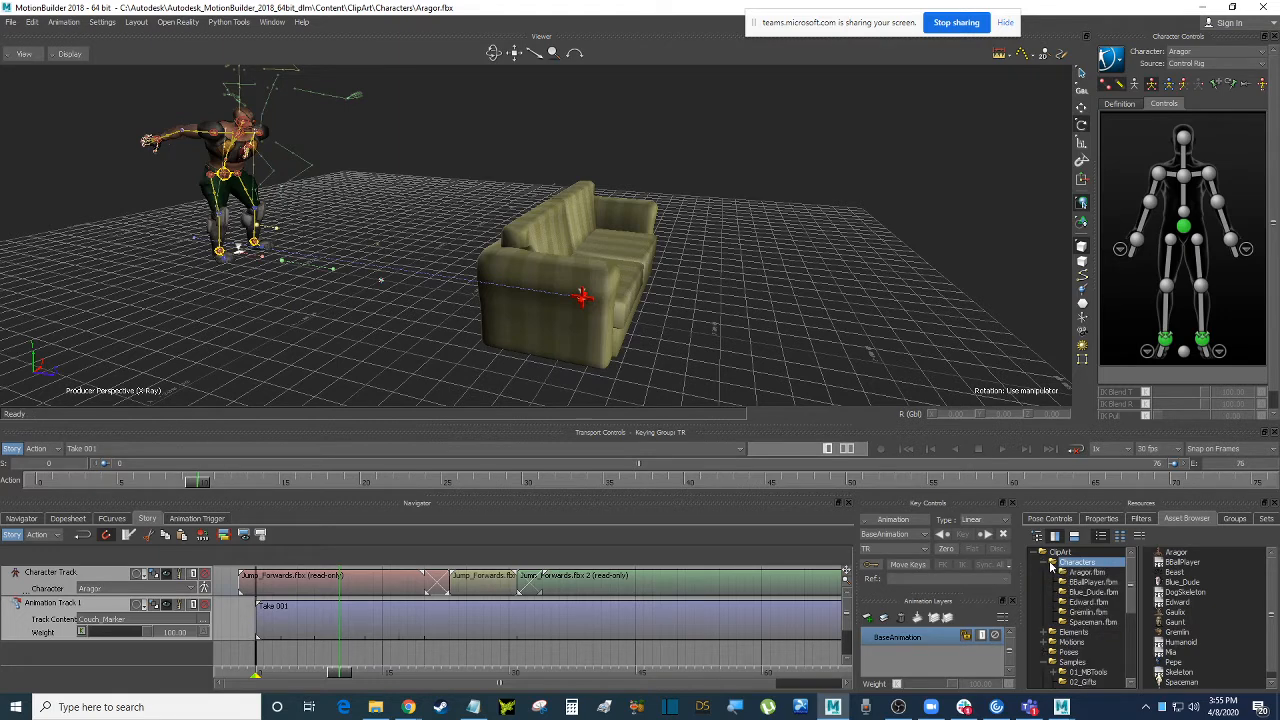
{"action": "left_click", "coordinate": [1052, 564]}
{"action": "left_click", "coordinate": [1080, 582]}
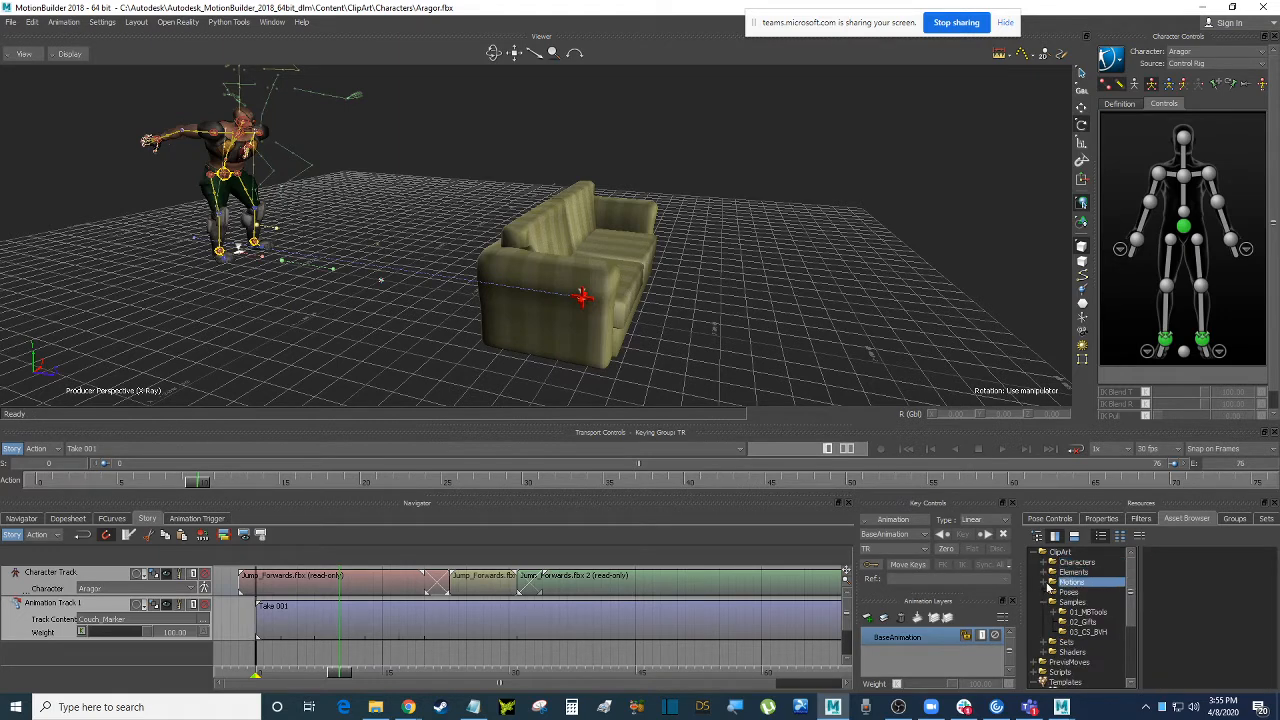
{"action": "left_click", "coordinate": [1045, 582]}
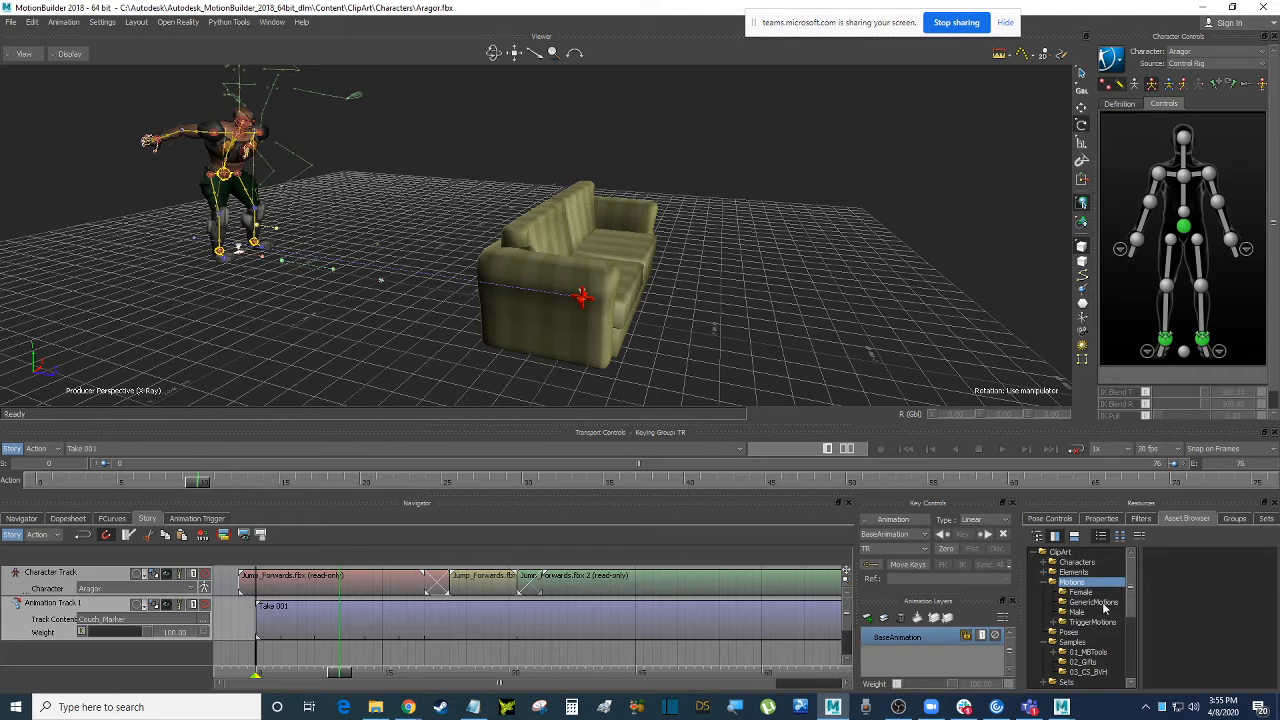
{"action": "left_click", "coordinate": [1096, 596]}
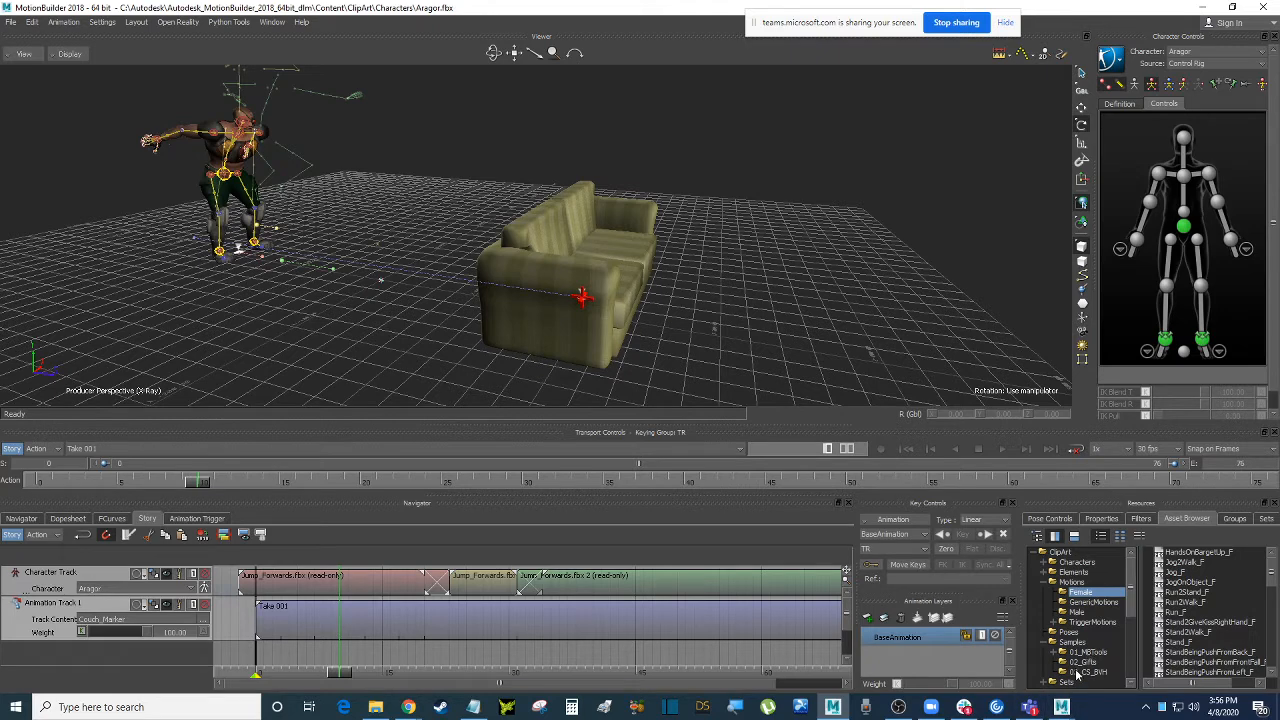
{"action": "scroll", "coordinate": [1077, 675], "scroll_direction": "down", "scroll_amount": 1}
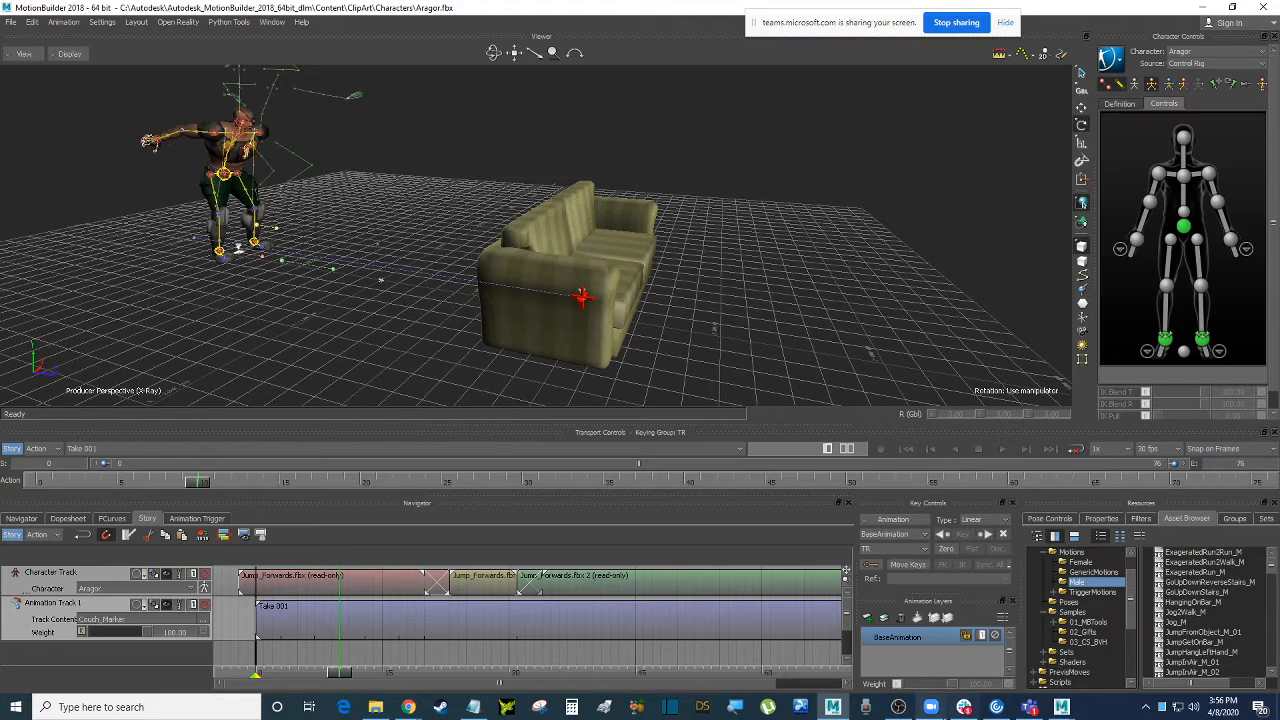
Switch to the Microsoft Teams meeting in the browser to check it, and return to MotionBuilder.
{"action": "mouse_move", "coordinate": [405, 708]}
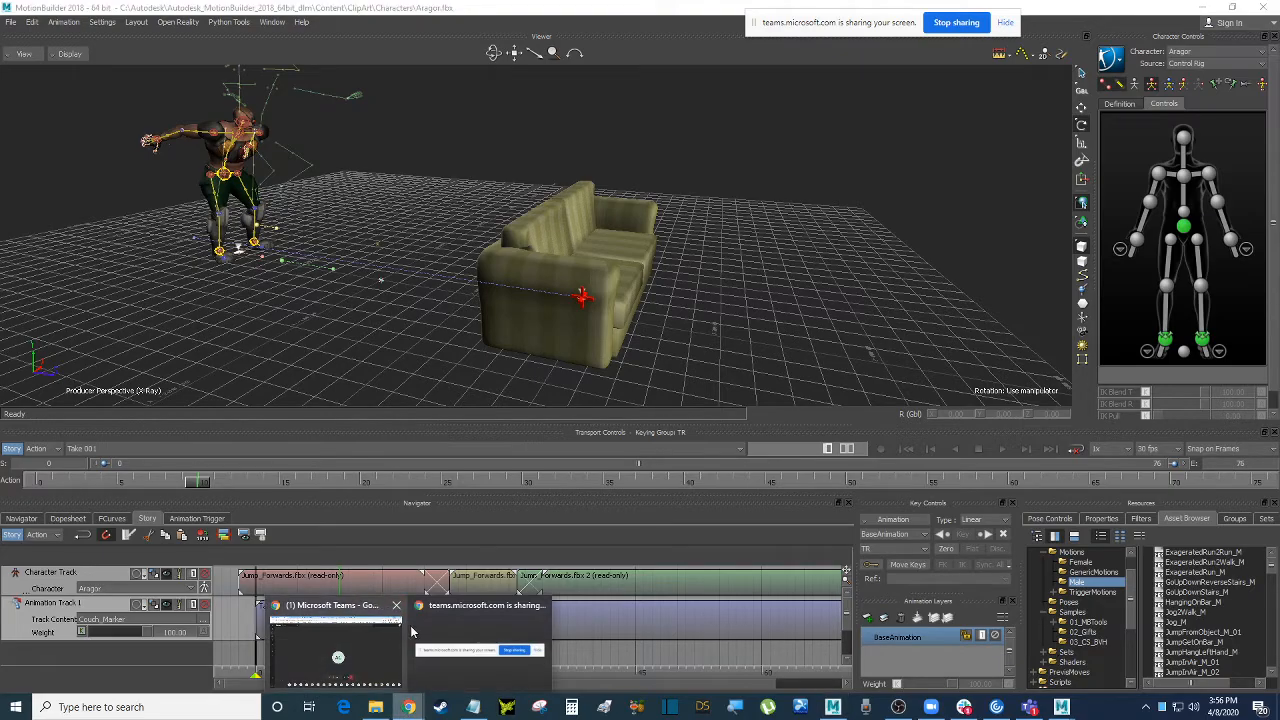
{"action": "left_click", "coordinate": [360, 636]}
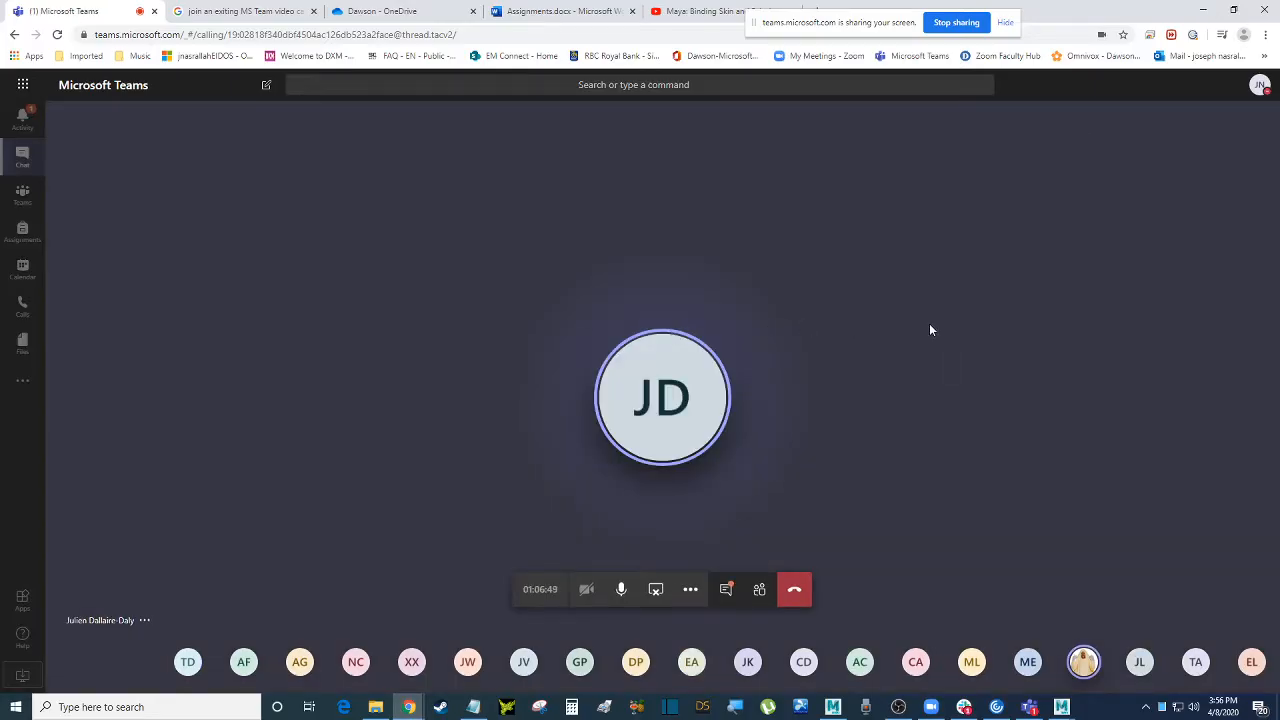
{"action": "left_click", "coordinate": [1203, 9]}
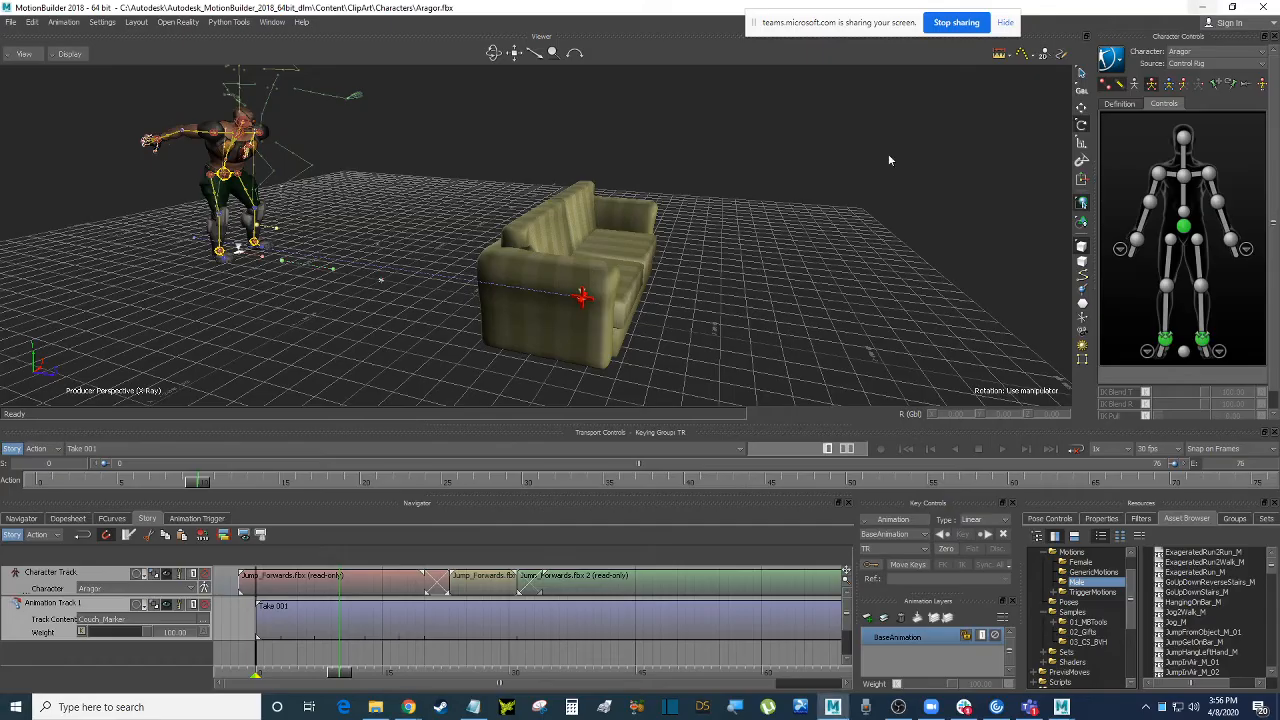
View the character and couch from several angles and rewind the timeline to frame 0.
{"action": "left_click_drag", "start_coordinate": [729, 187], "coordinate": [793, 191], "text": "ctrl+shift"}
{"action": "scroll", "coordinate": [766, 157], "scroll_direction": "up", "scroll_amount": 3}
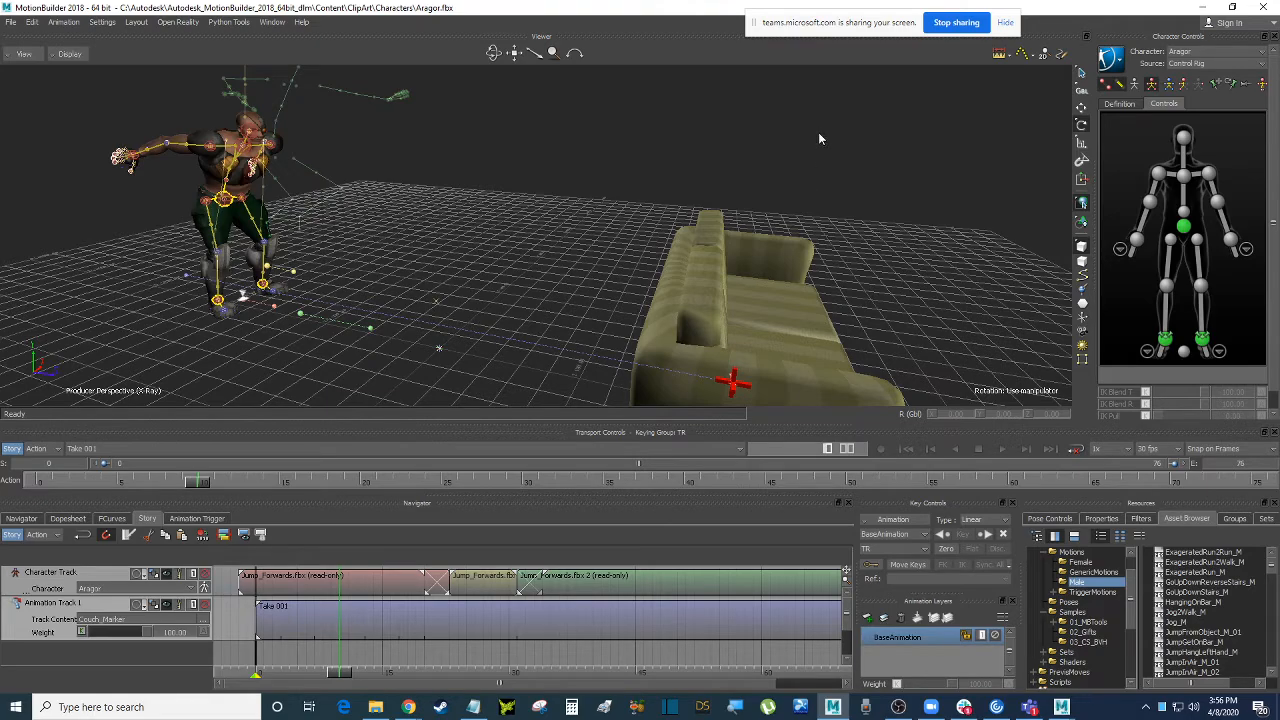
{"action": "left_click_drag", "start_coordinate": [829, 155], "coordinate": [670, 147], "text": "ctrl+shift"}
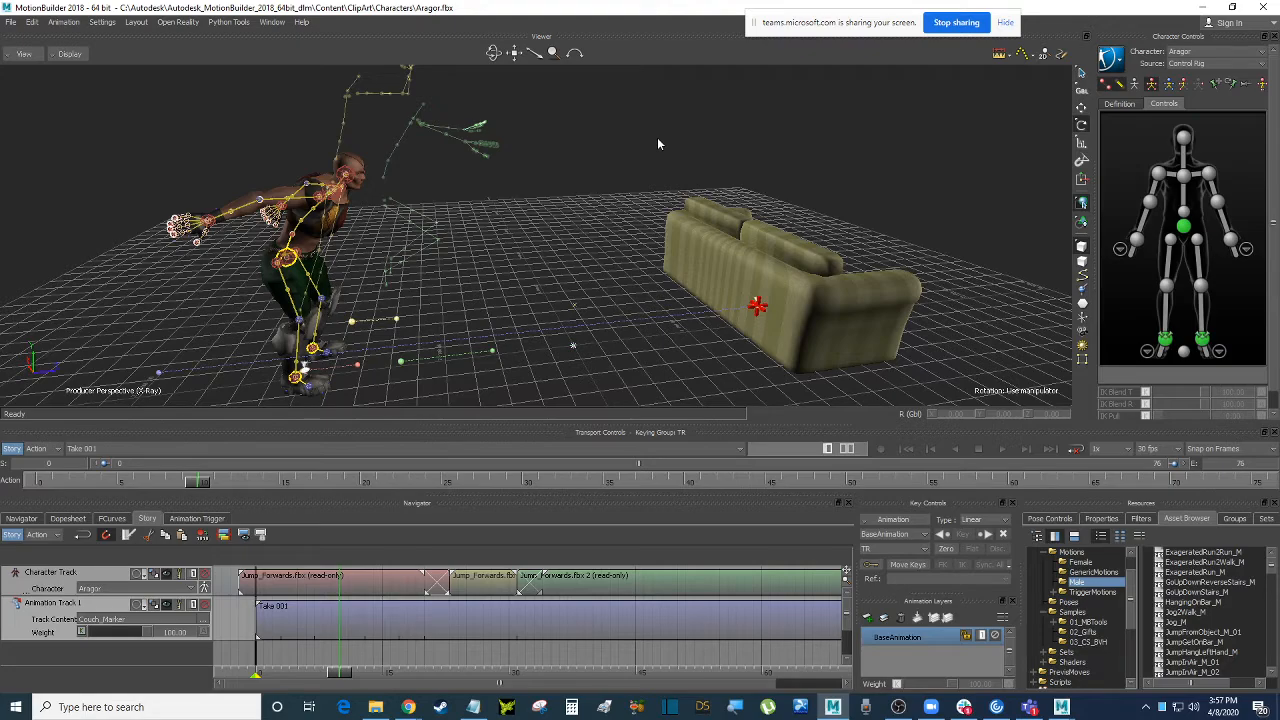
{"action": "left_click_drag", "start_coordinate": [653, 139], "coordinate": [688, 192], "text": "ctrl+shift"}
{"action": "key", "text": "Home"}
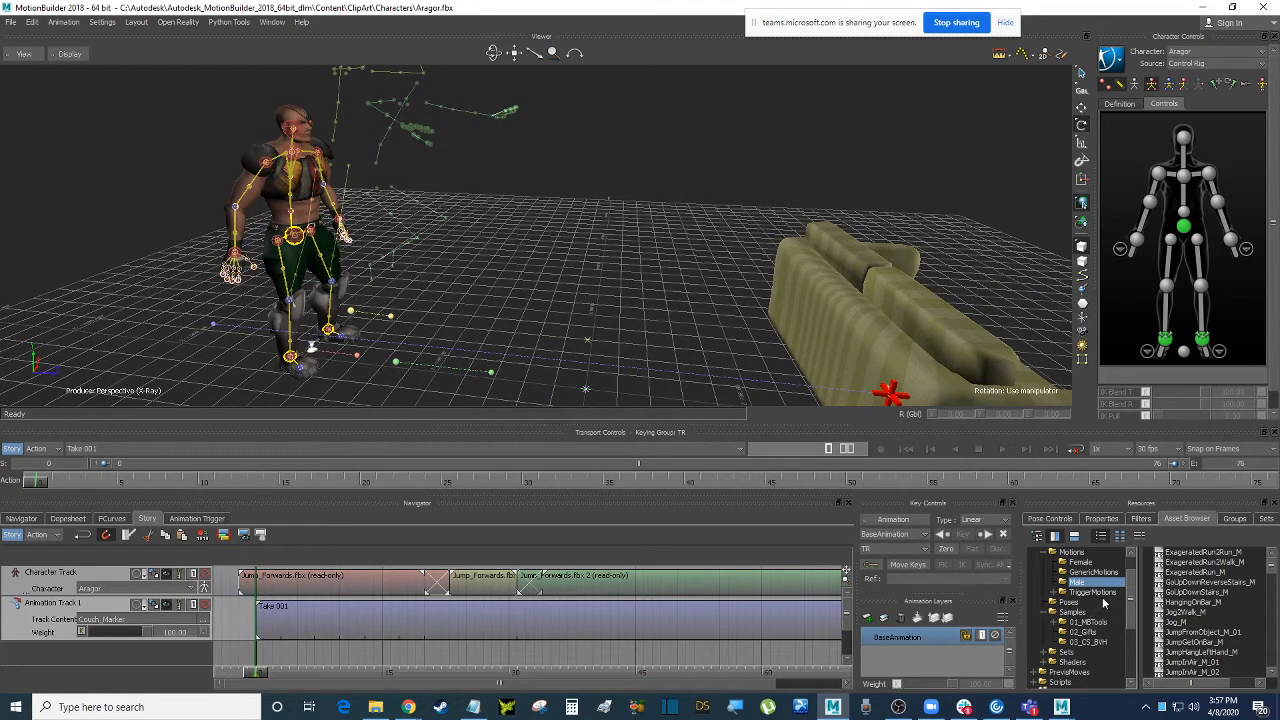
Look through the TriggerMotions, Samples and 02_Gifts folders of the ClipArt library for a prop.
{"action": "left_click", "coordinate": [1108, 595]}
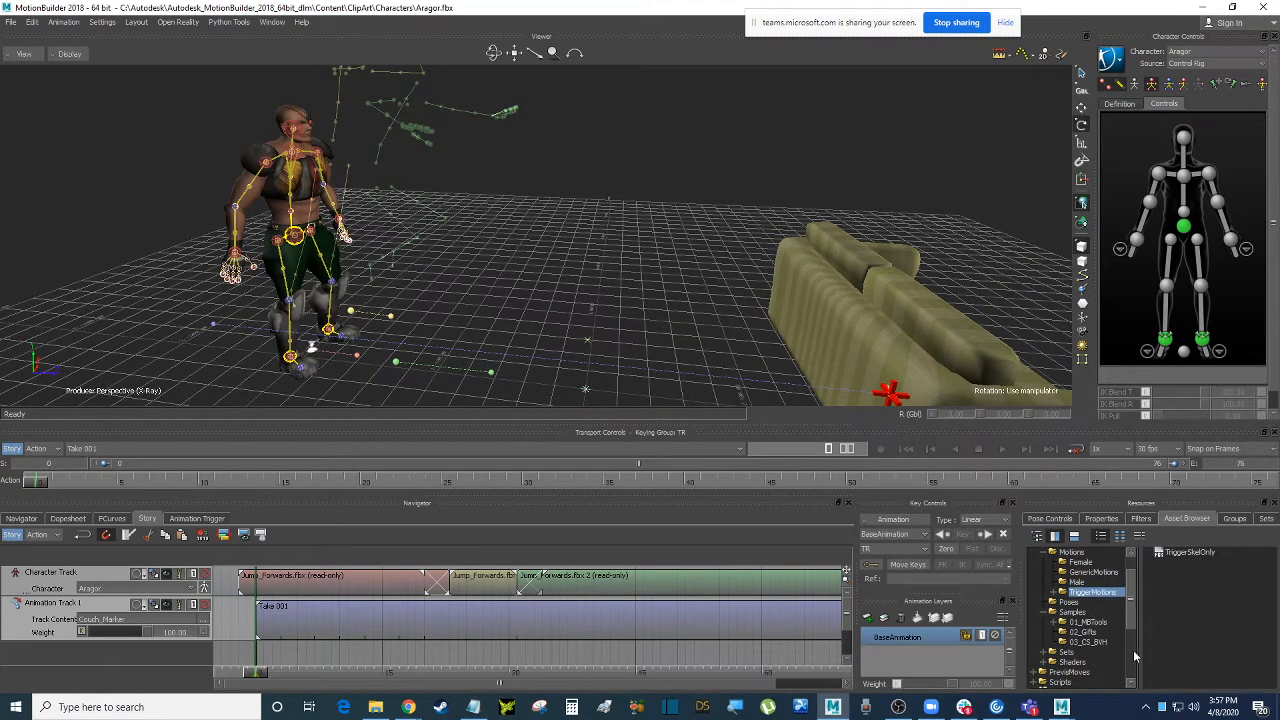
{"action": "left_click", "coordinate": [1073, 612]}
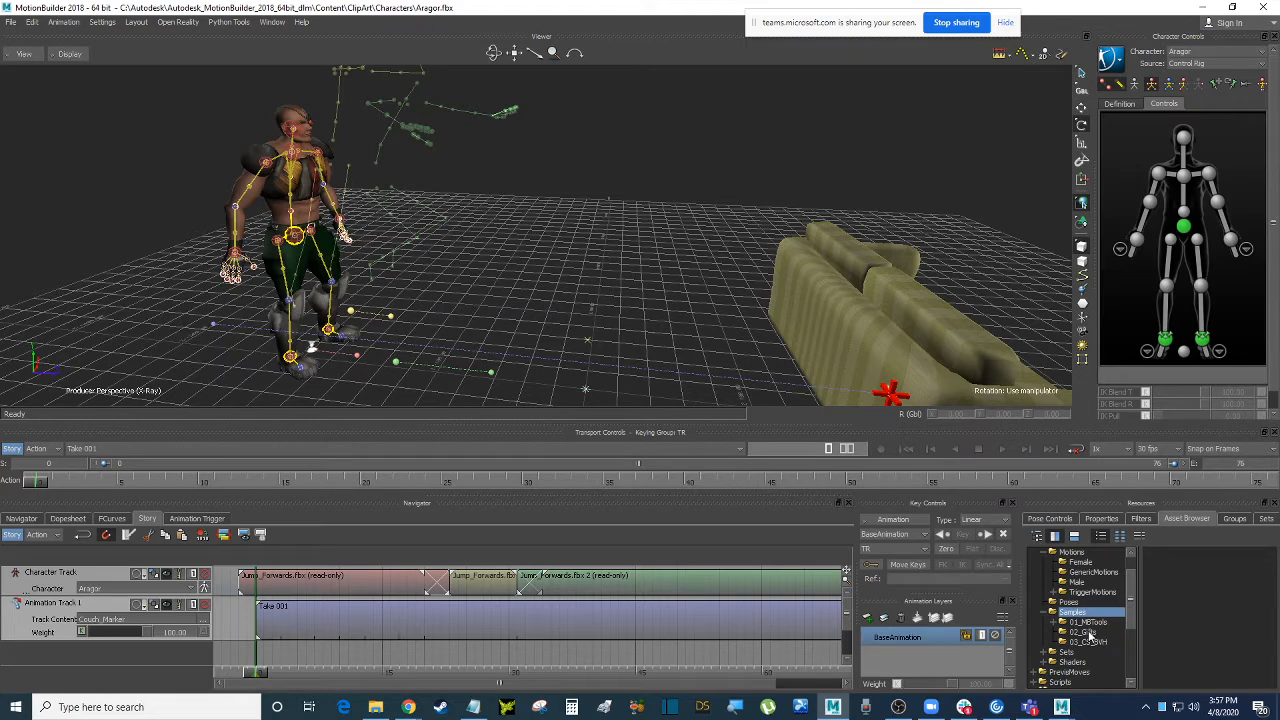
{"action": "left_click", "coordinate": [1089, 633]}
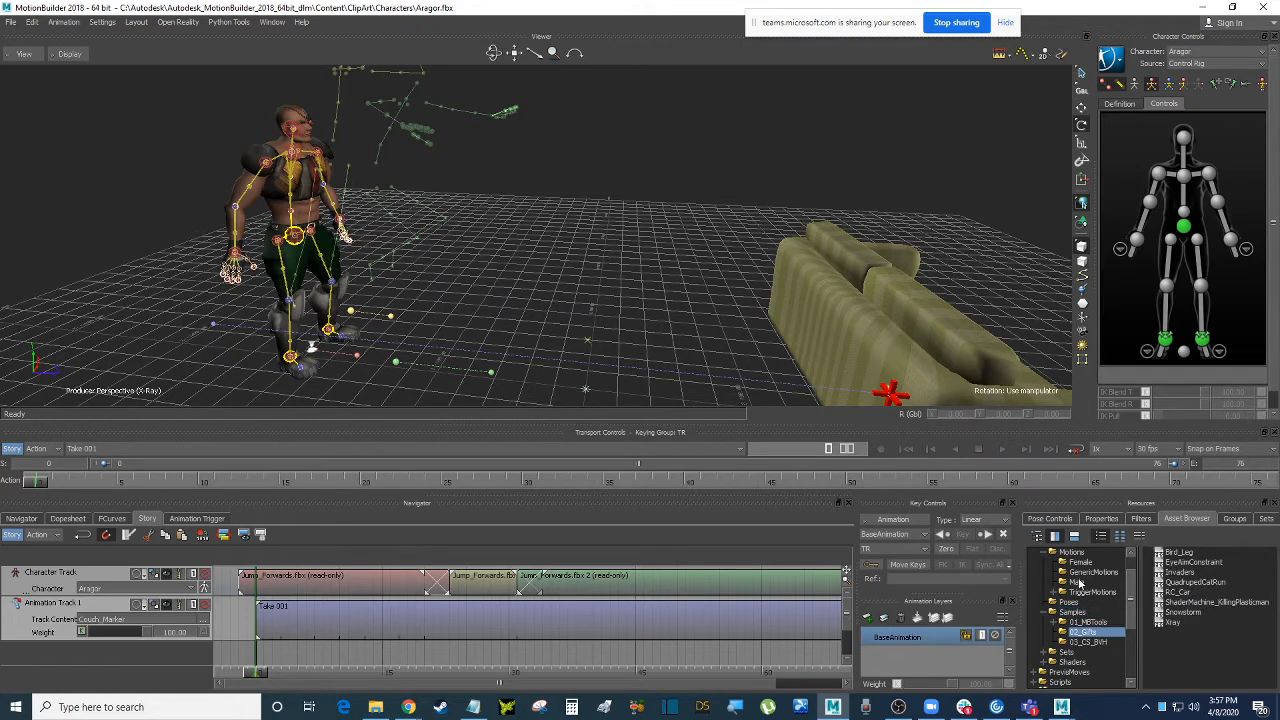
{"action": "left_click", "coordinate": [1047, 553]}
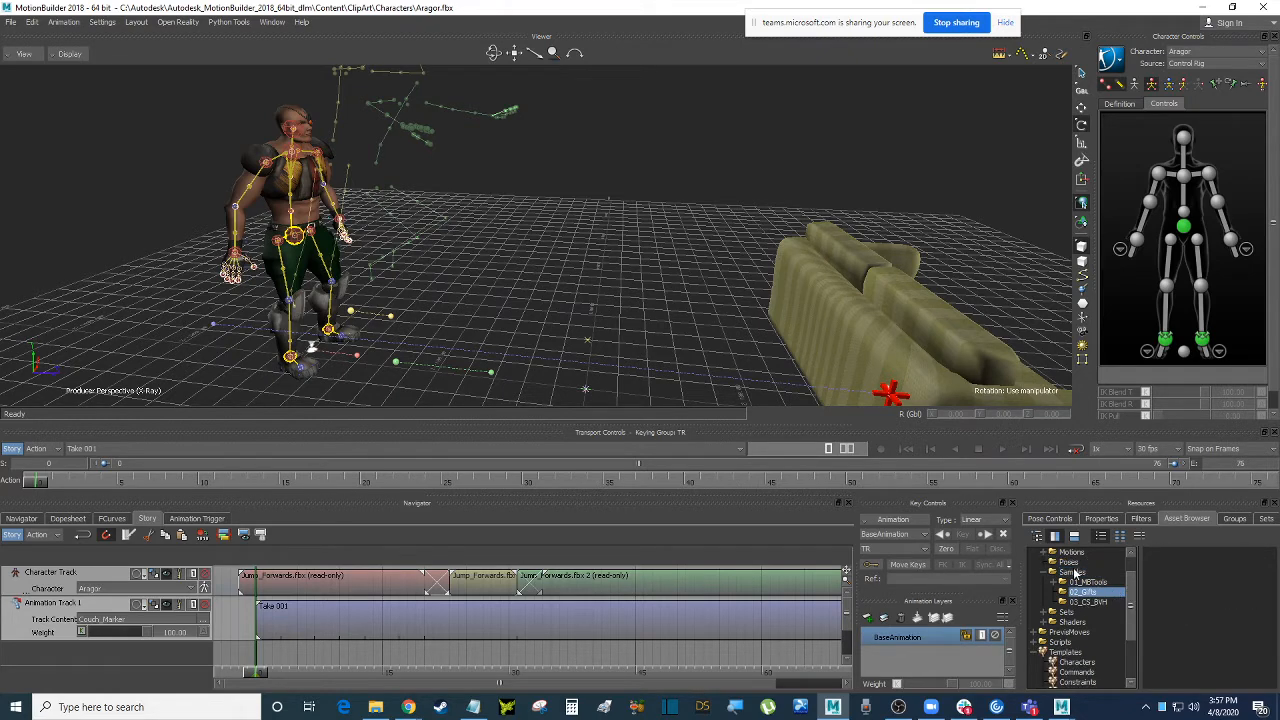
{"action": "scroll", "coordinate": [1075, 573], "scroll_direction": "up", "scroll_amount": 1}
{"action": "scroll", "coordinate": [1078, 636], "scroll_direction": "up", "scroll_amount": 2}
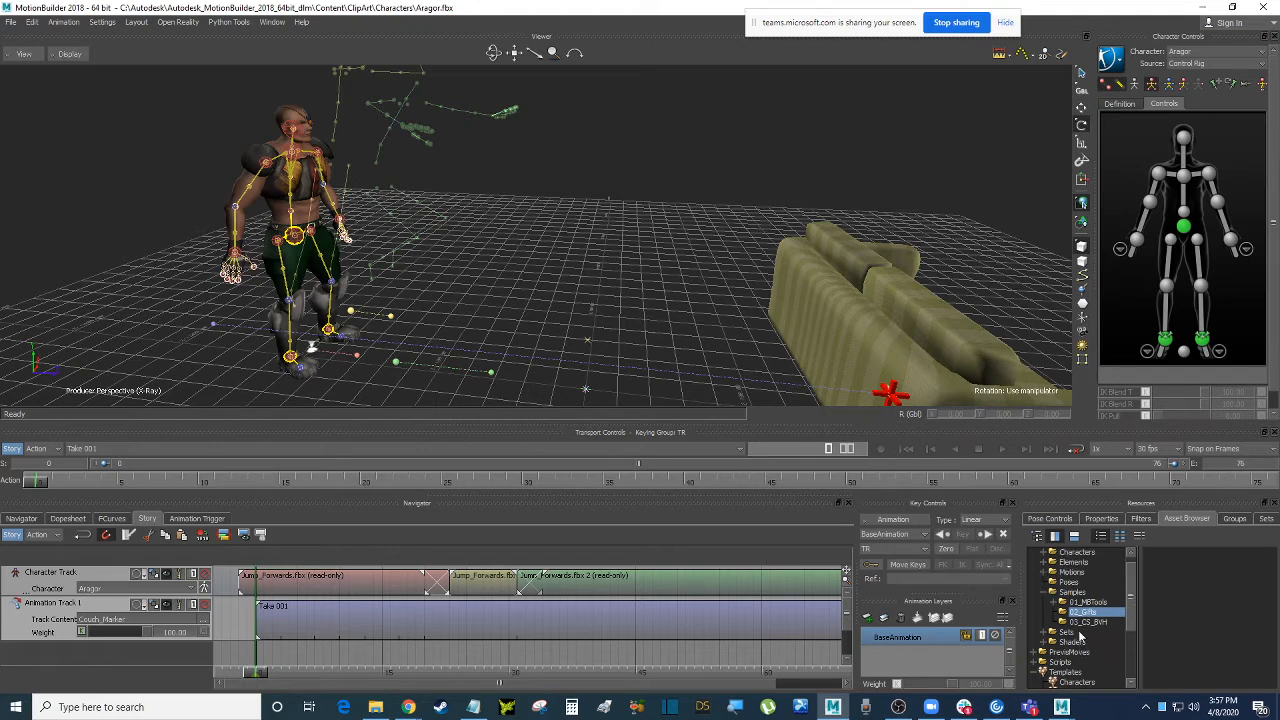
Merge the Guitare asset from the ClipArt Elements Props folder into the scene with No Animation.
{"action": "left_click", "coordinate": [1075, 572]}
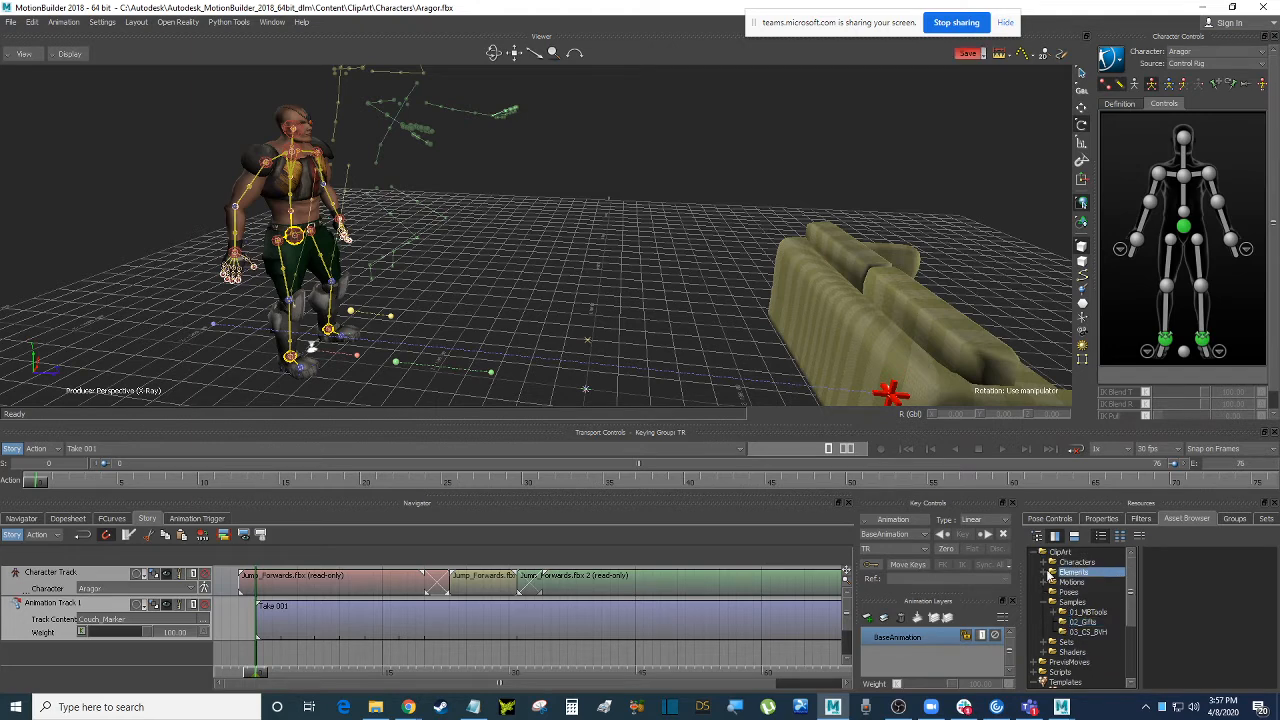
{"action": "left_click", "coordinate": [1043, 572]}
{"action": "left_click", "coordinate": [1079, 592]}
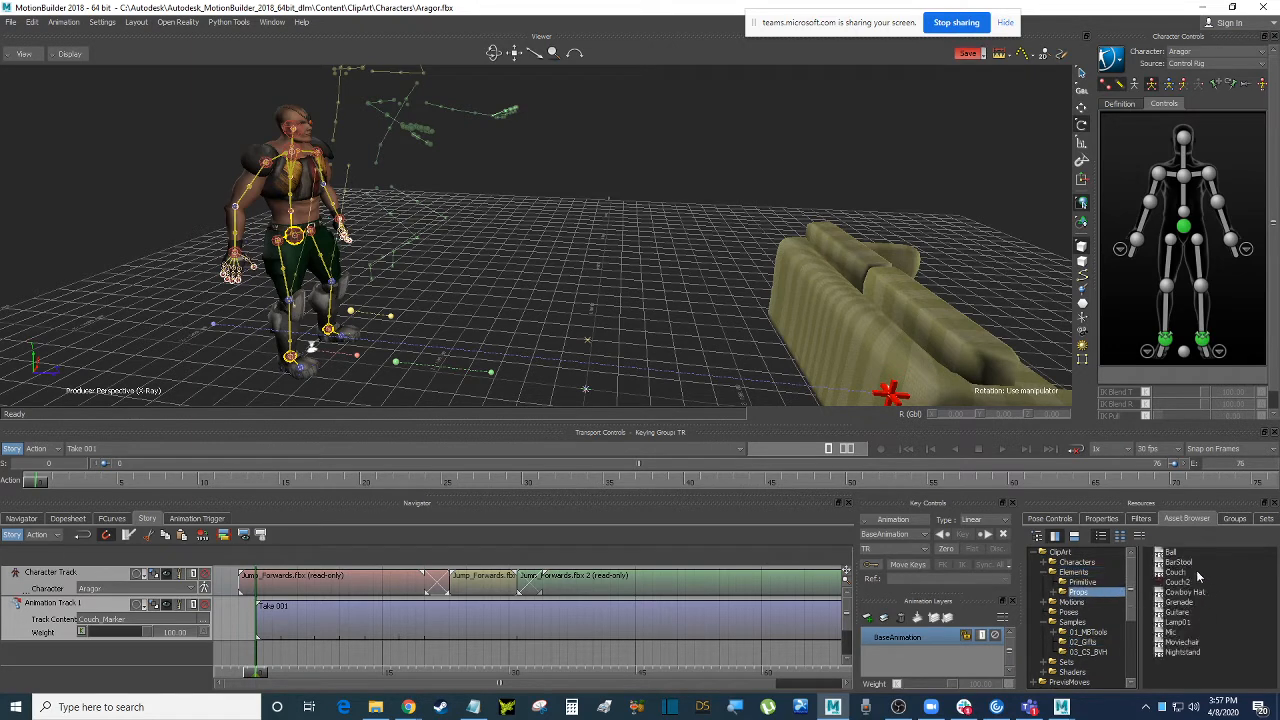
{"action": "left_click", "coordinate": [1195, 593]}
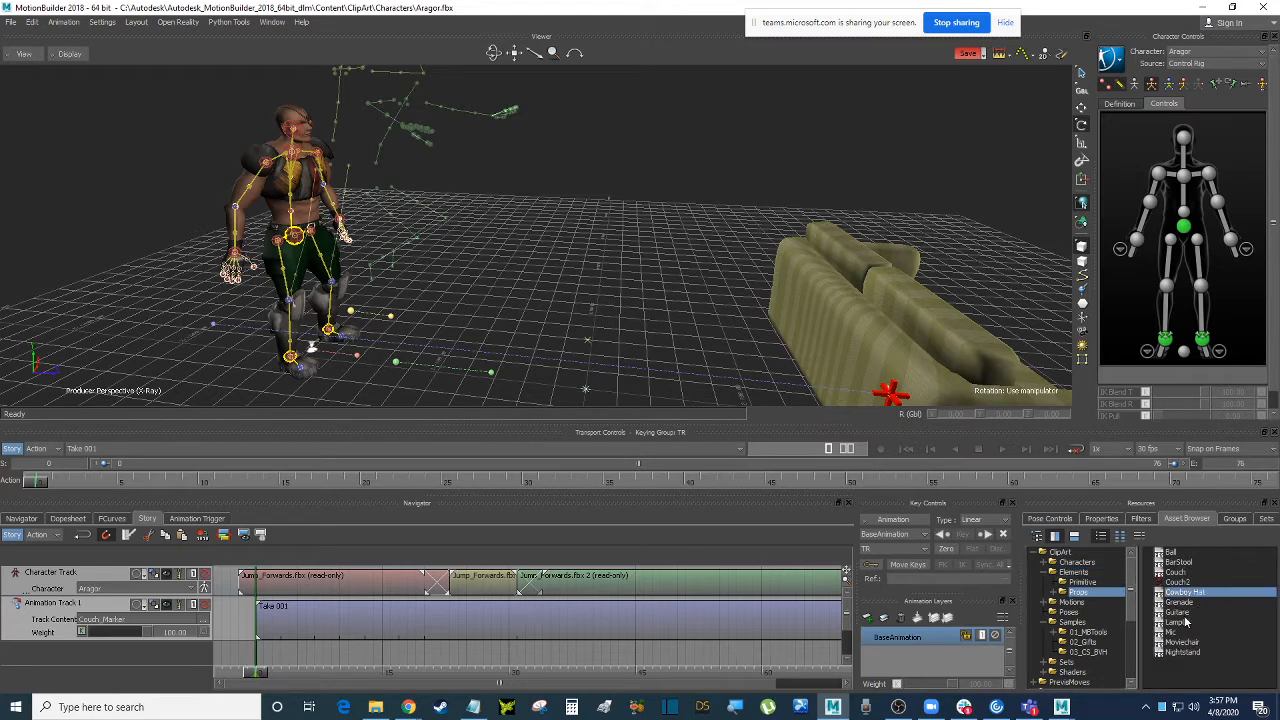
{"action": "left_click", "coordinate": [1190, 612]}
{"action": "left_click_drag", "start_coordinate": [1217, 617], "coordinate": [628, 232]}
{"action": "mouse_move", "coordinate": [667, 226]}
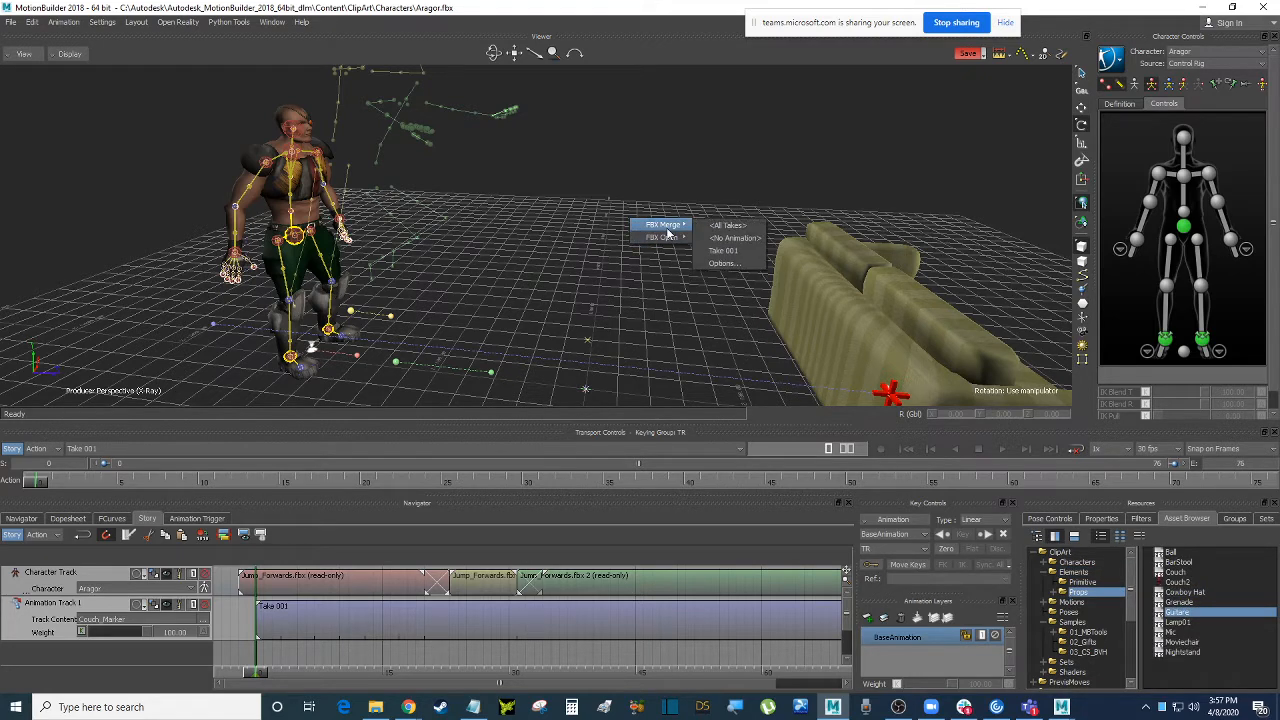
{"action": "left_click", "coordinate": [736, 239]}
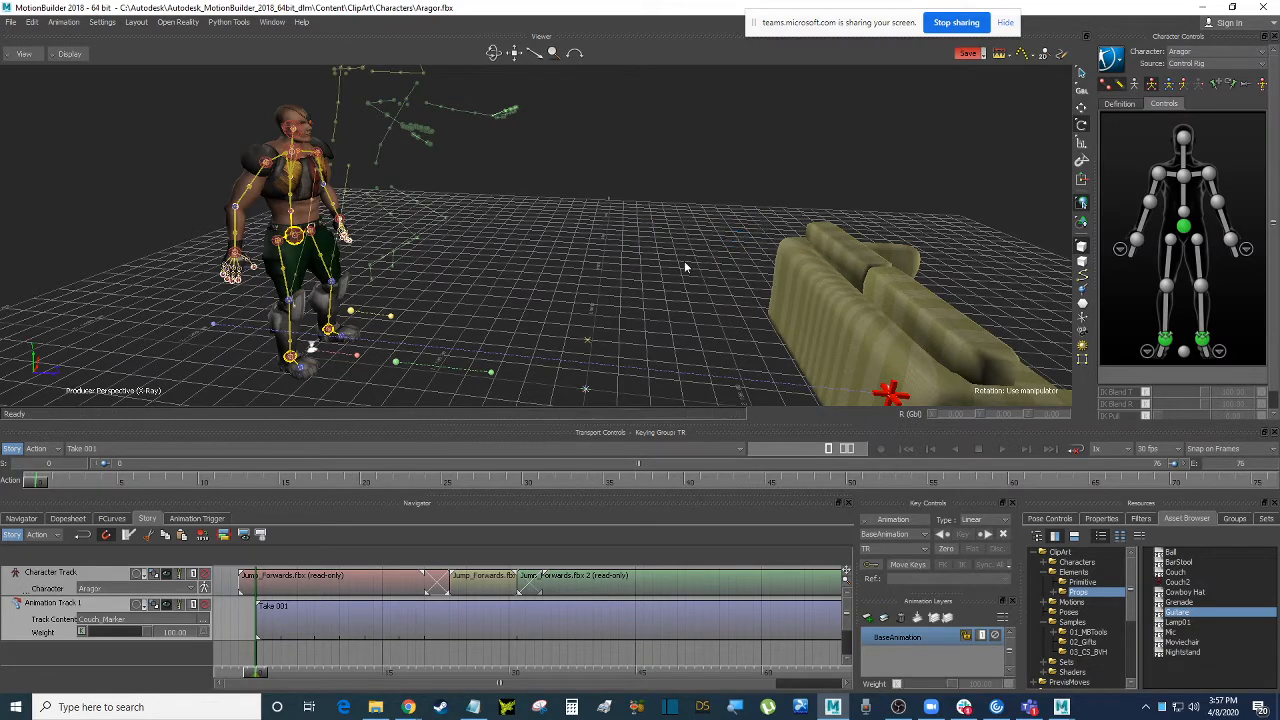
Select part of the guitar, show the scene as a schematic, and turn on Auto Arrange for its nodes.
{"action": "left_click_drag", "start_coordinate": [684, 262], "coordinate": [574, 250], "text": "ctrl+shift"}
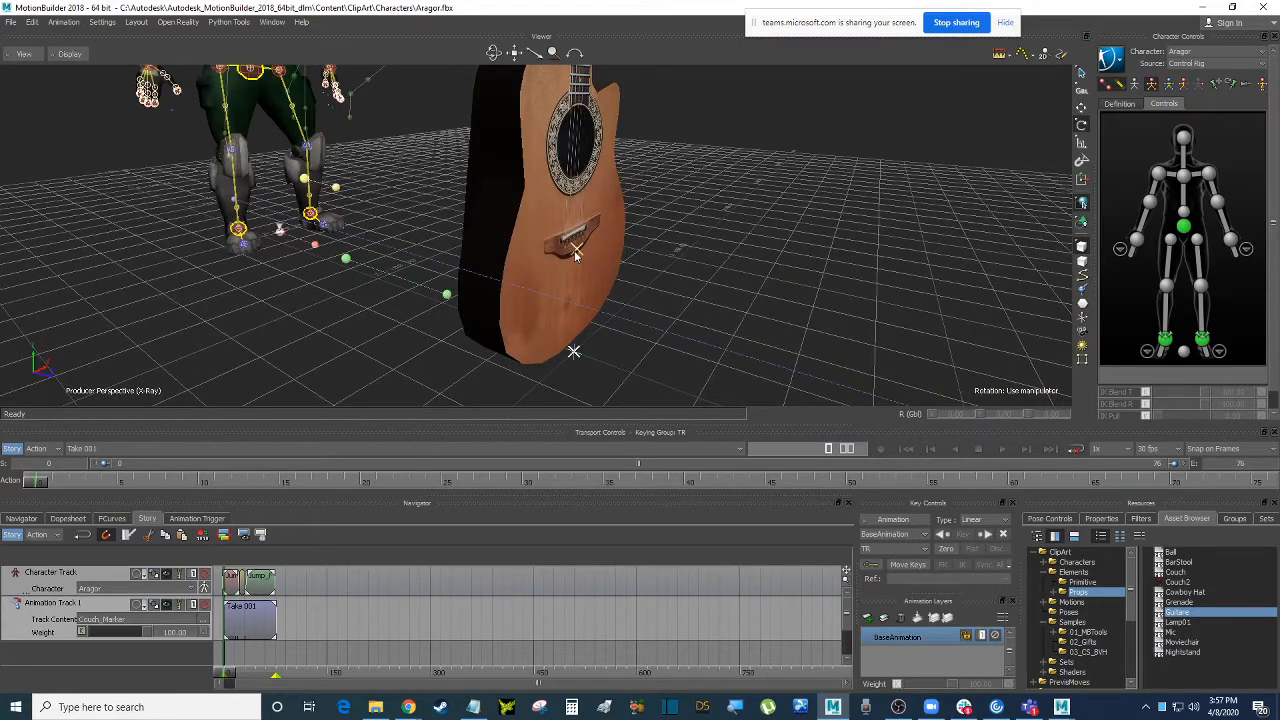
{"action": "left_click", "coordinate": [579, 250]}
{"action": "left_click_drag", "start_coordinate": [700, 218], "coordinate": [724, 256], "text": "ctrl"}
{"action": "key", "text": "ctrl+w"}
{"action": "scroll", "coordinate": [731, 283], "scroll_direction": "up", "scroll_amount": 5}
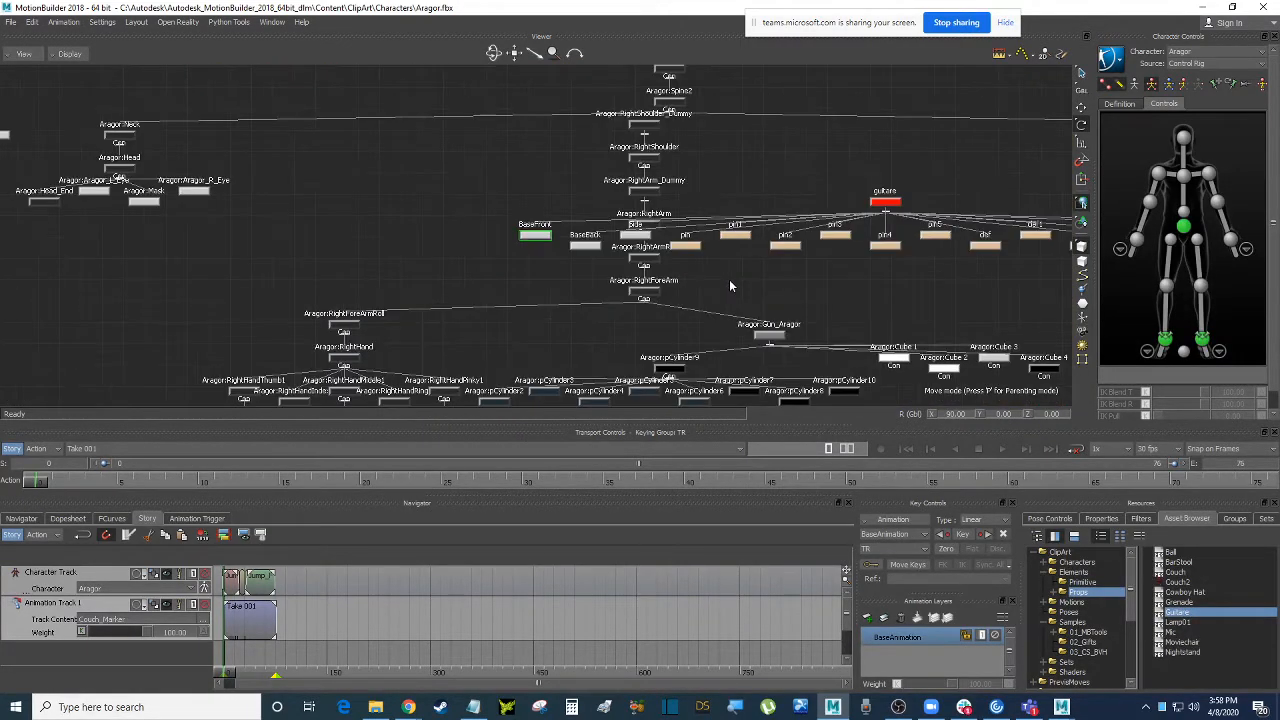
{"action": "right_click", "coordinate": [434, 157]}
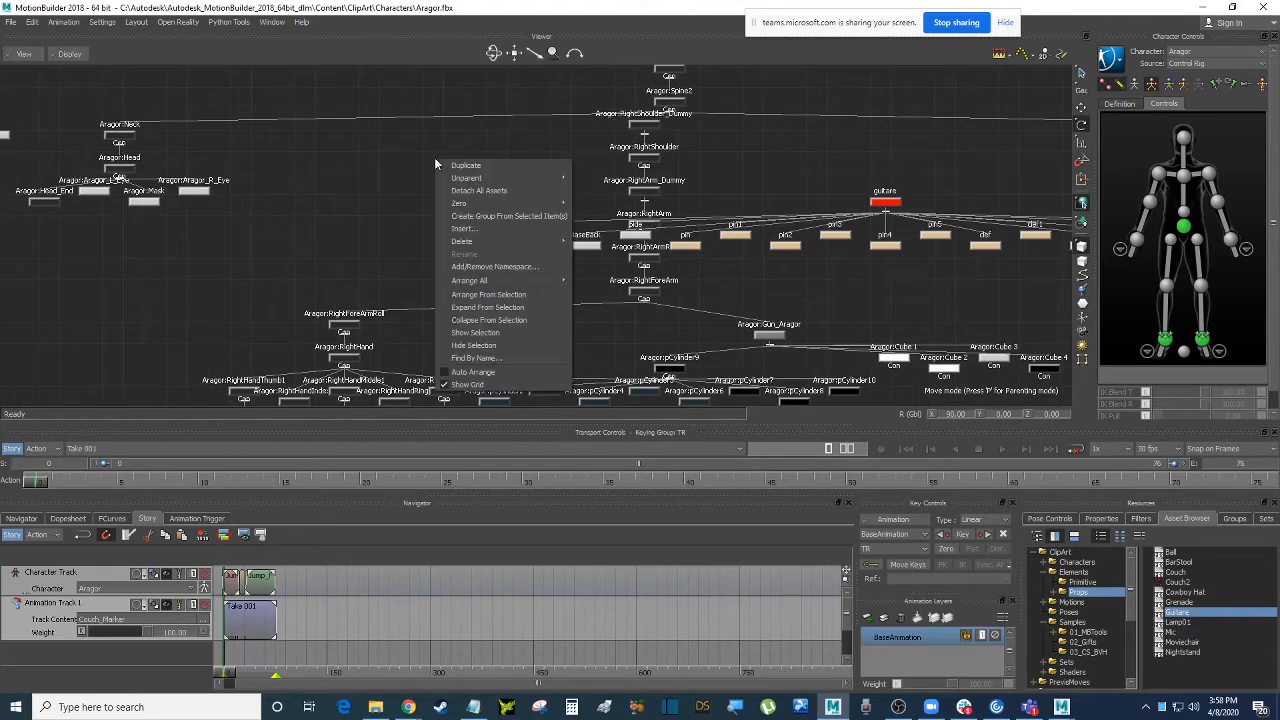
{"action": "left_click", "coordinate": [529, 373]}
Select the guitar's root node, guitare, in the schematic and return to the perspective view.
{"action": "key", "text": "f"}
{"action": "scroll", "coordinate": [578, 245], "scroll_direction": "down", "scroll_amount": 3}
{"action": "left_click_drag", "start_coordinate": [686, 278], "coordinate": [574, 284], "text": "shift"}
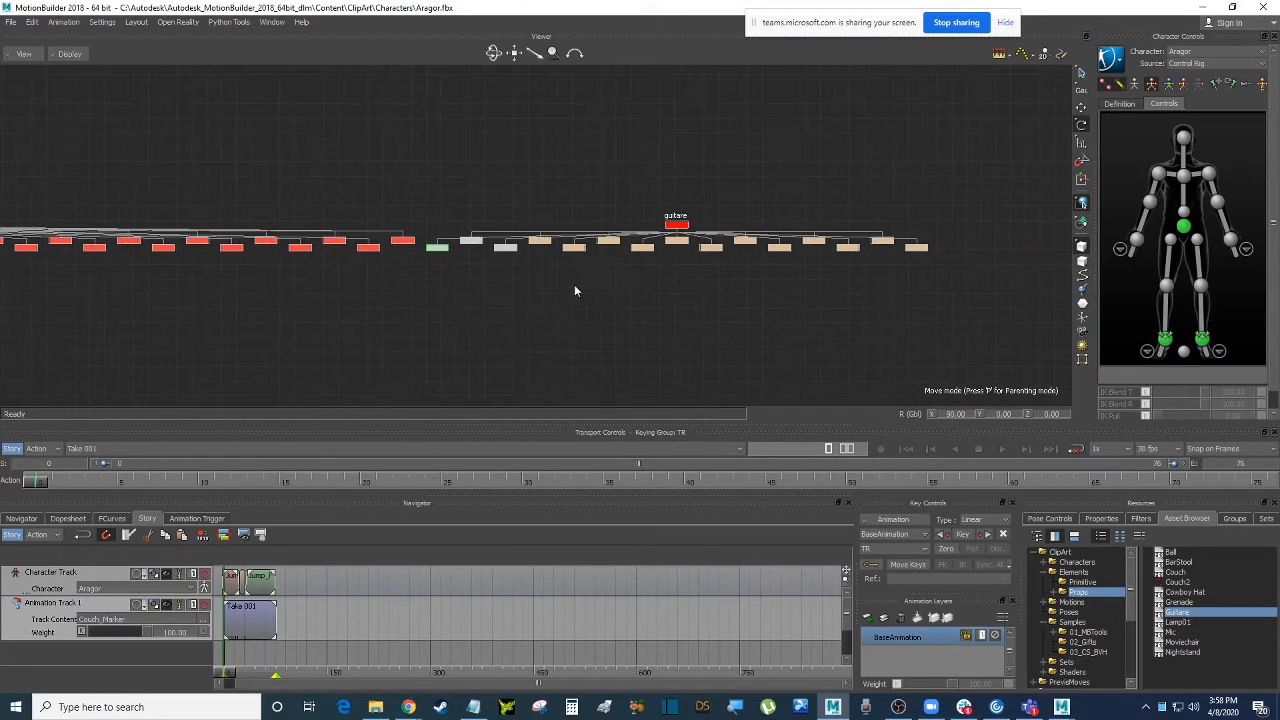
{"action": "left_click", "coordinate": [576, 283]}
{"action": "scroll", "coordinate": [672, 226], "scroll_direction": "up", "scroll_amount": 4}
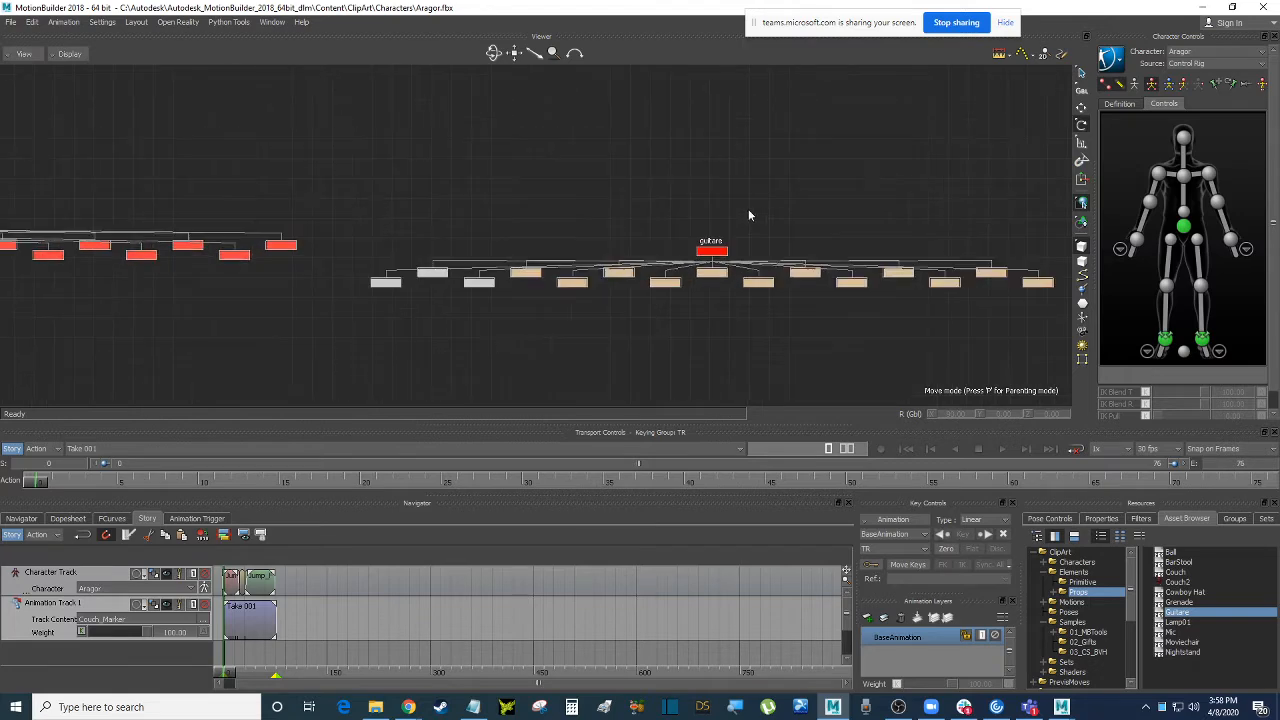
{"action": "left_click_drag", "start_coordinate": [749, 215], "coordinate": [750, 228], "text": "ctrl"}
{"action": "left_click_drag", "start_coordinate": [750, 228], "coordinate": [669, 193], "text": "shift"}
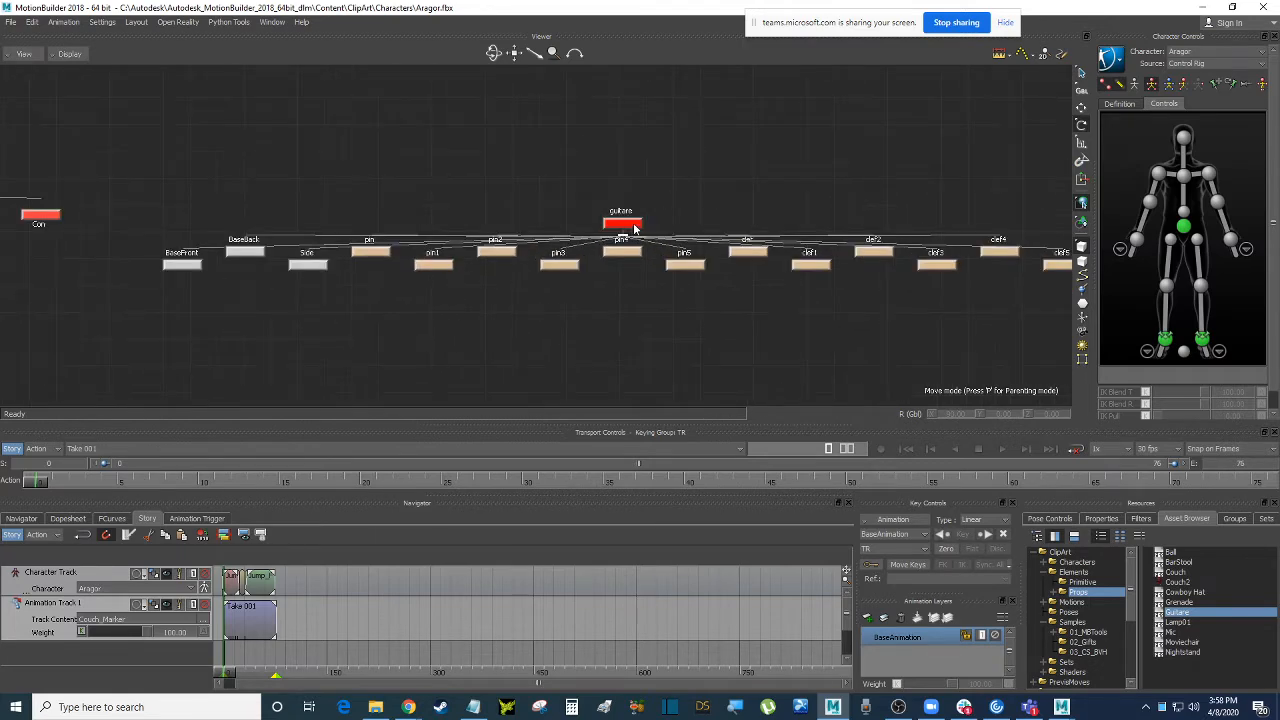
{"action": "left_click", "coordinate": [634, 226]}
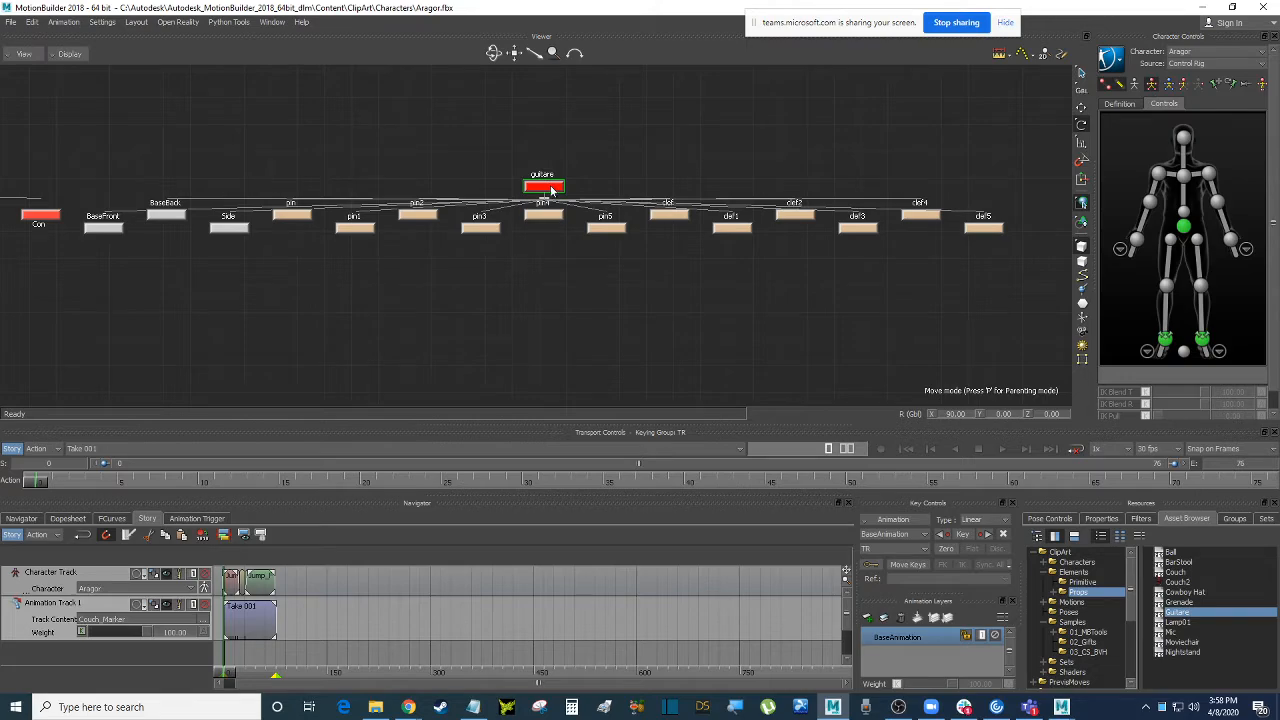
{"action": "key", "text": "ctrl+e"}
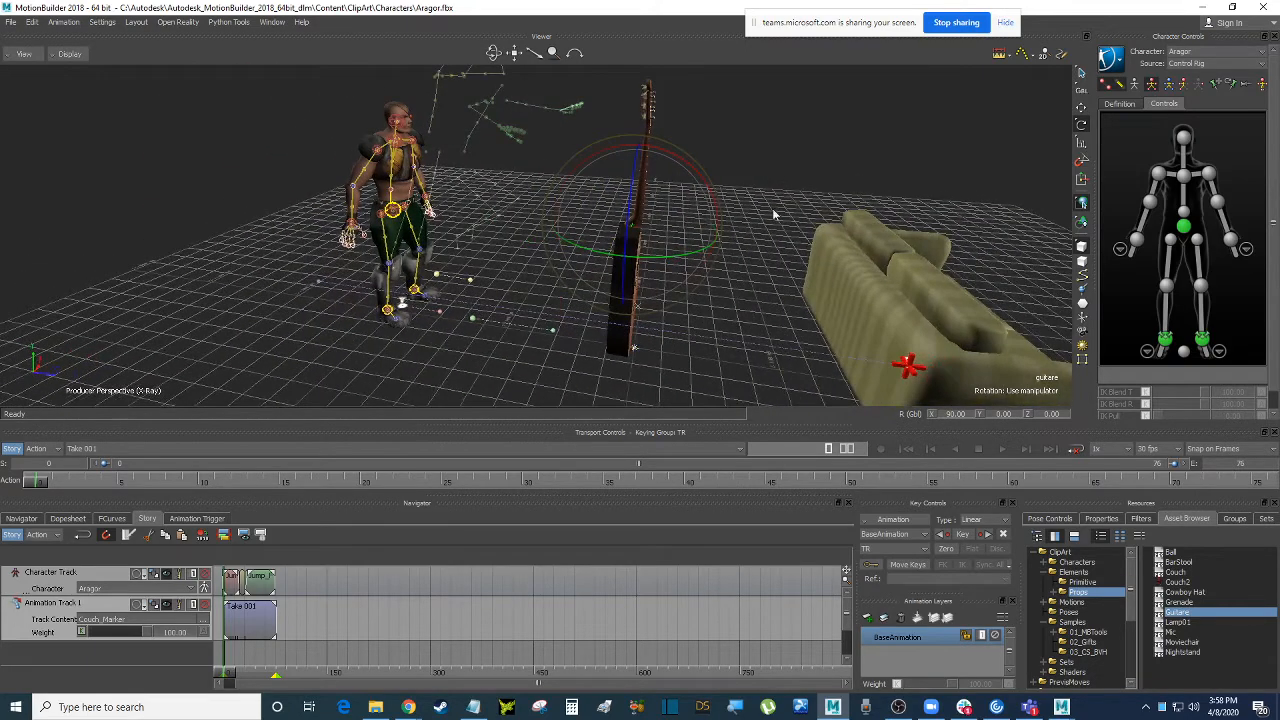
Move the guitar along Z to about -242 so it stands beside the character.
{"action": "left_click_drag", "start_coordinate": [773, 209], "coordinate": [779, 195], "text": "ctrl"}
{"action": "key", "text": "t"}
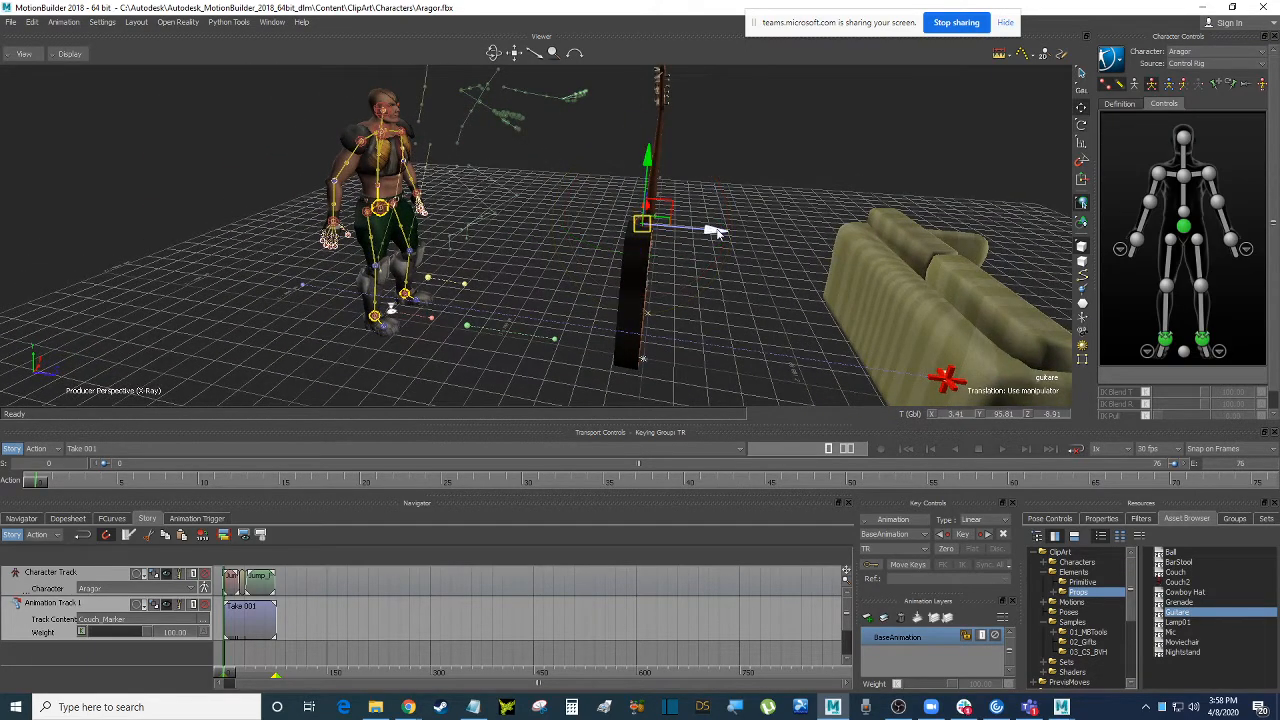
{"action": "left_click_drag", "start_coordinate": [700, 229], "coordinate": [757, 264]}
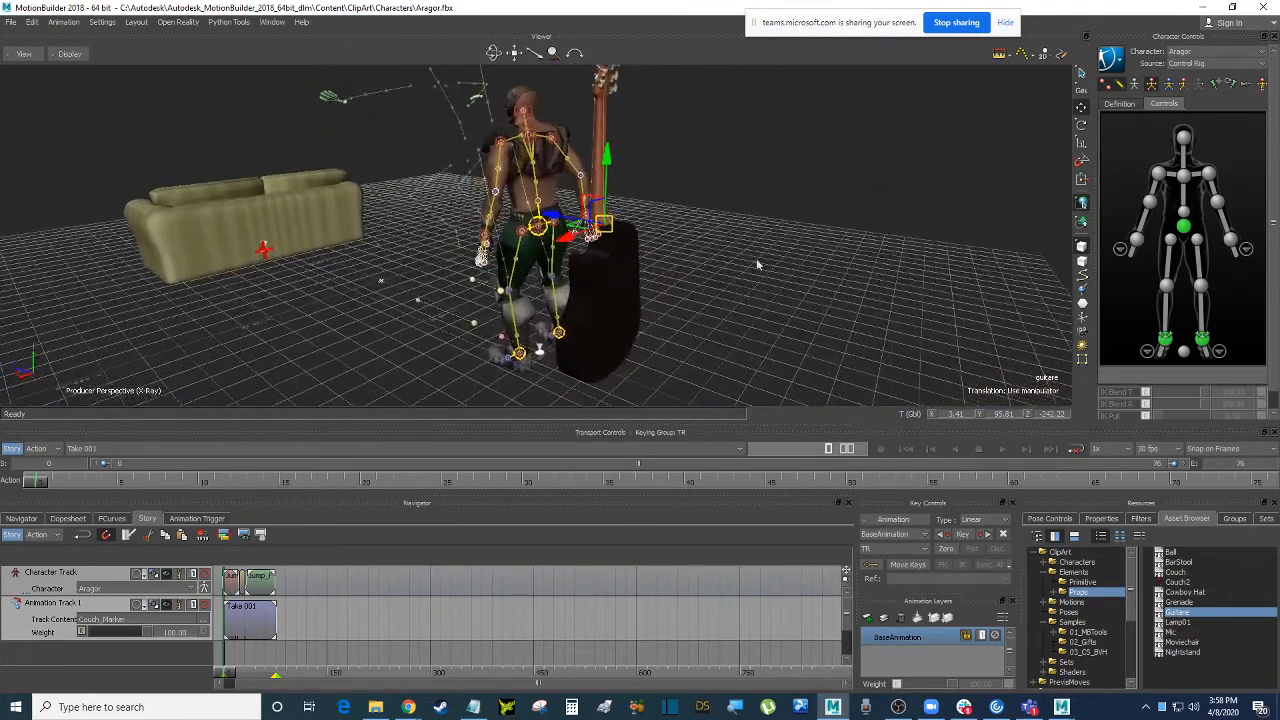
Set the display size of the guitar's null to 555 and then to 999 in its Null Settings.
{"action": "left_click", "coordinate": [1101, 518]}
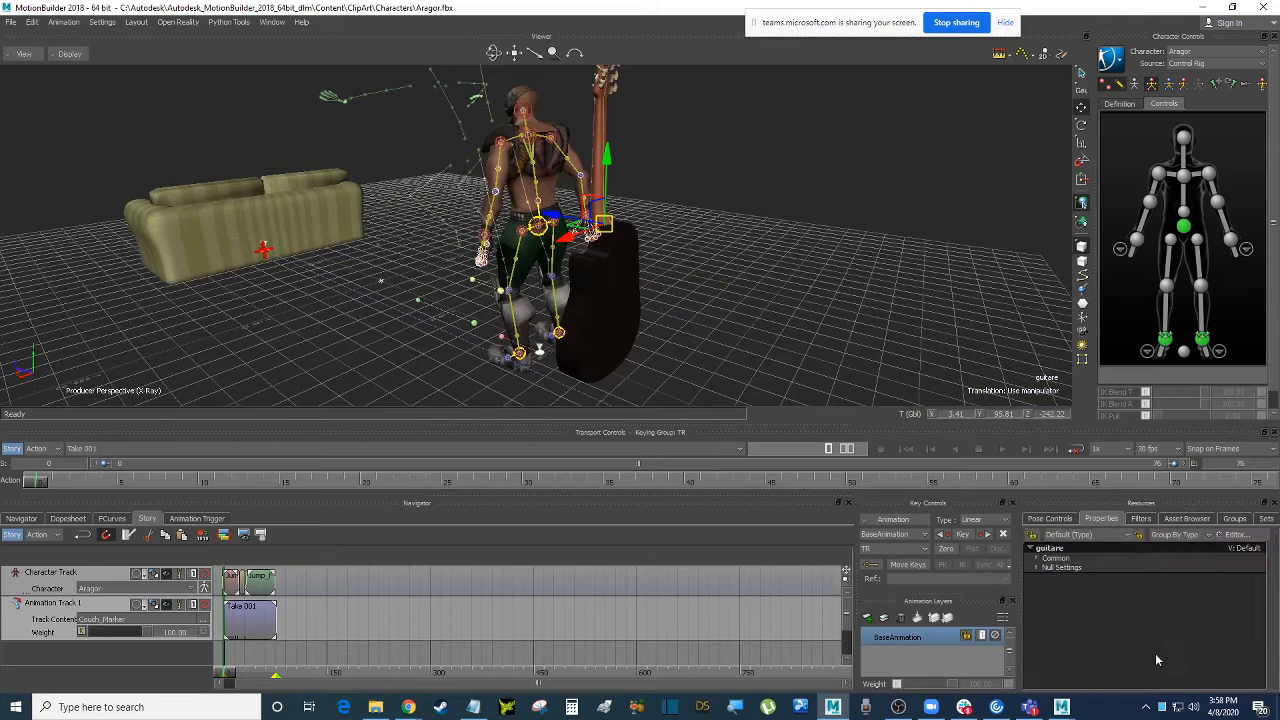
{"action": "left_click", "coordinate": [1038, 568]}
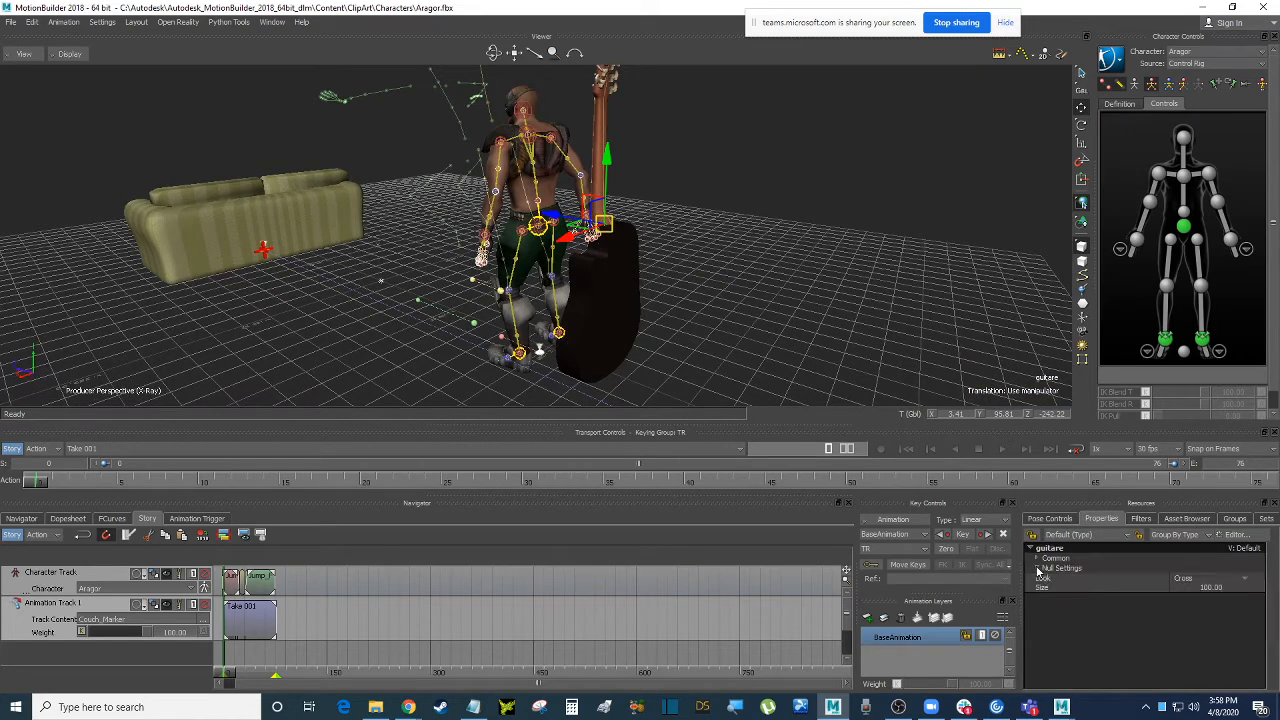
{"action": "left_click_drag", "start_coordinate": [1204, 590], "coordinate": [1219, 587]}
{"action": "double_click", "coordinate": [1220, 587]}
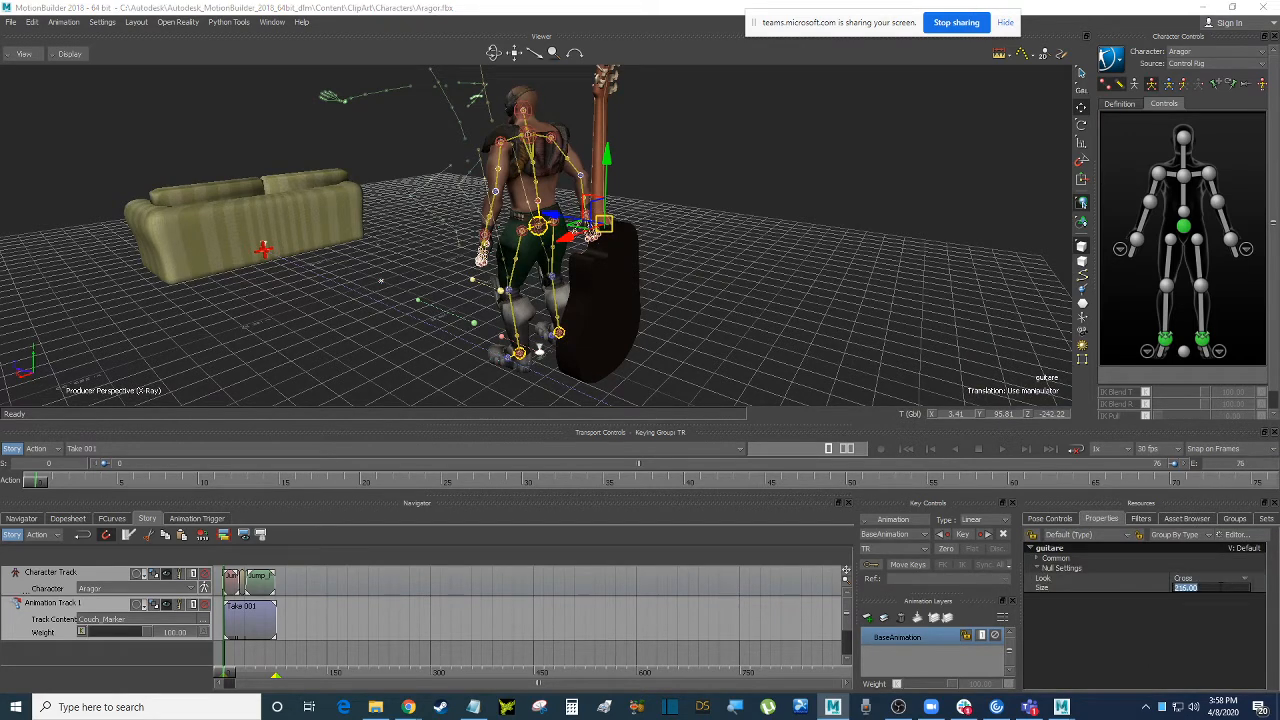
{"action": "type", "text": "555"}
{"action": "key", "text": "Return"}
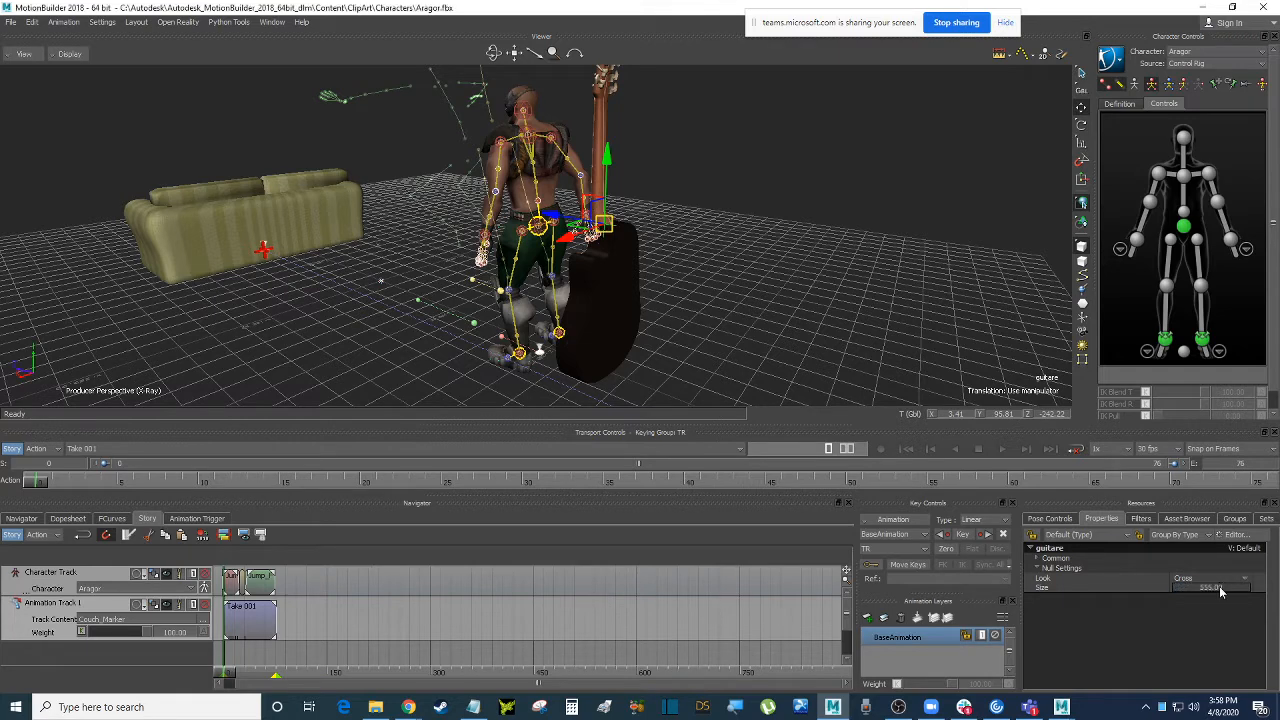
{"action": "double_click", "coordinate": [1219, 586]}
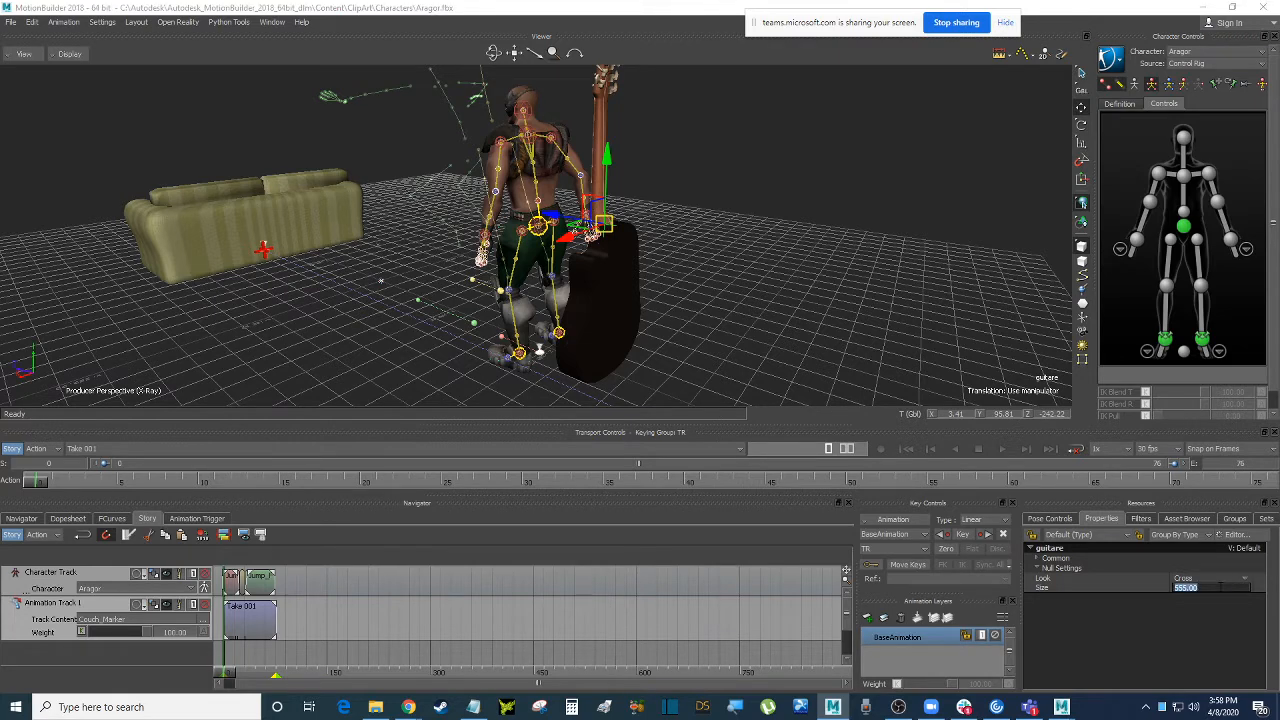
{"action": "type", "text": "999"}
{"action": "key", "text": "Return"}
Reselect the guitar's root null and scale the guitar down uniformly to about 0.20.
{"action": "mouse_move", "coordinate": [884, 247]}
{"action": "left_mouse_down", "text": "ctrl+shift"}
{"action": "mouse_move", "coordinate": [841, 229]}
{"action": "mouse_move", "coordinate": [841, 152]}
{"action": "mouse_move", "coordinate": [881, 238]}
{"action": "mouse_move", "coordinate": [866, 264]}
{"action": "left_mouse_up", "text": "ctrl+shift"}
{"action": "left_click", "coordinate": [866, 265]}
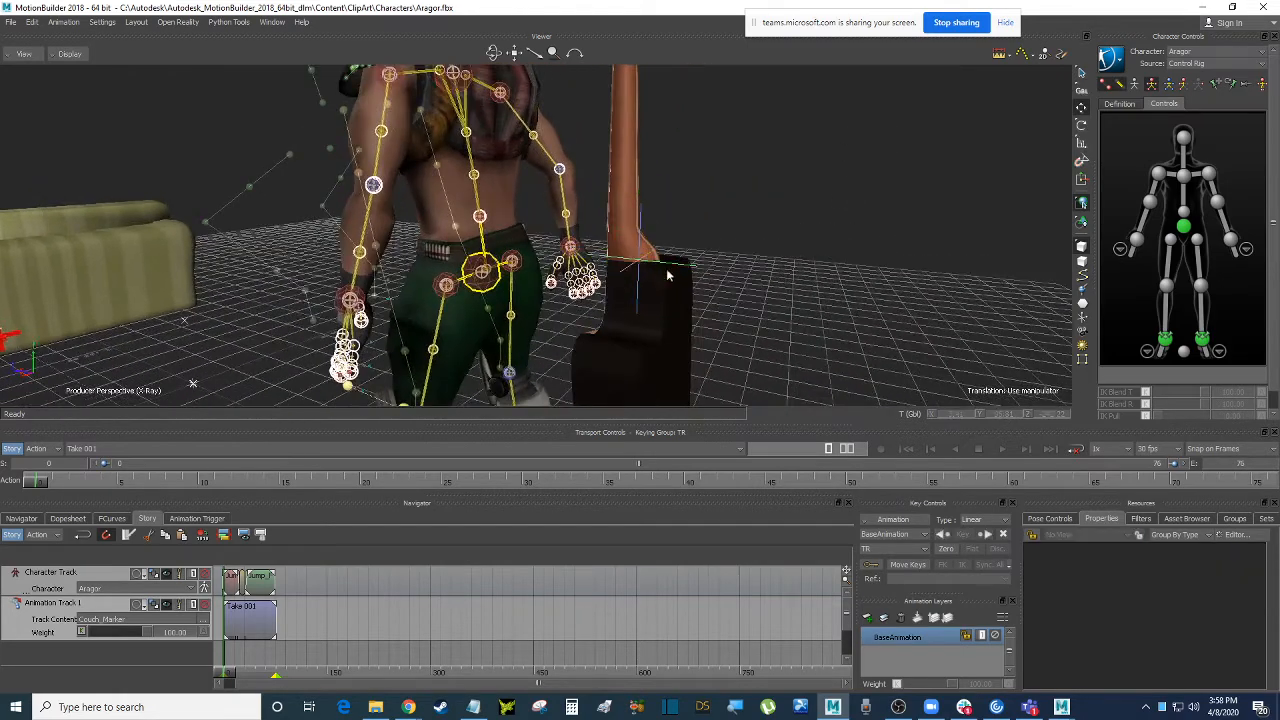
{"action": "left_click", "coordinate": [701, 269]}
{"action": "left_click_drag", "start_coordinate": [754, 252], "coordinate": [786, 267], "text": "ctrl+shift"}
{"action": "key", "text": "s"}
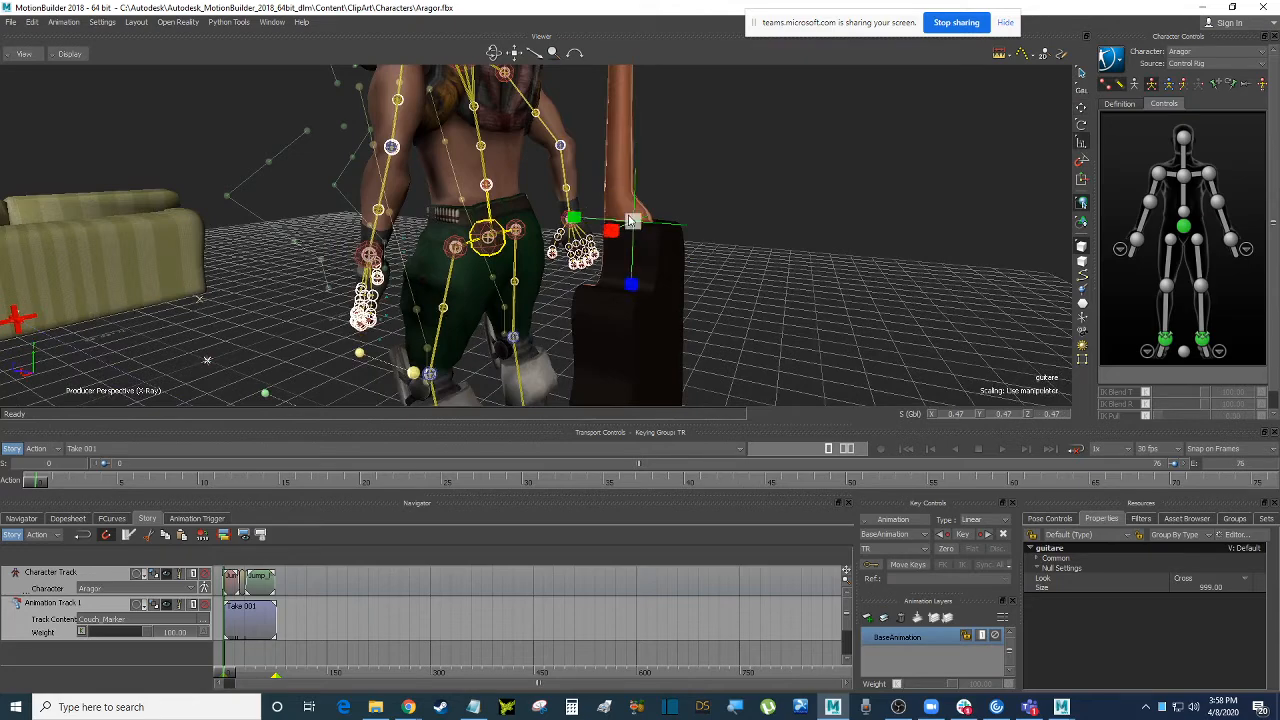
{"action": "left_click_drag", "start_coordinate": [634, 222], "coordinate": [556, 387]}
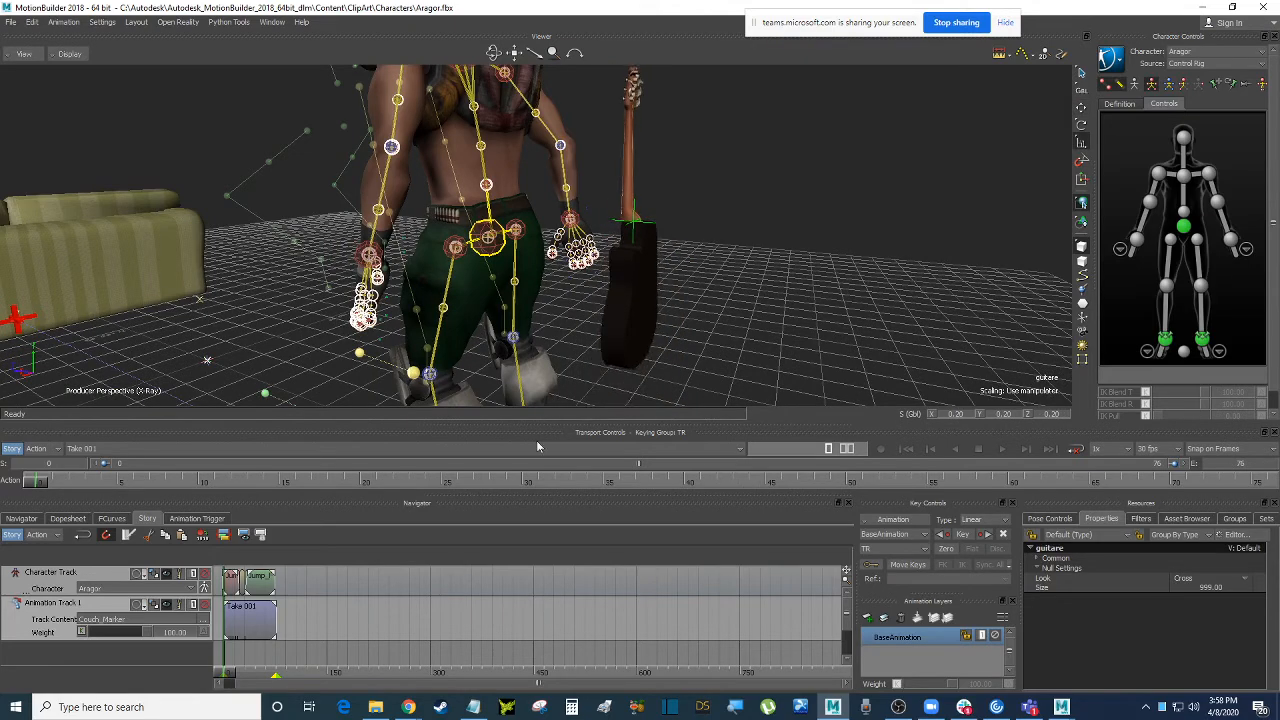
Show only the models and rotate the guitar so it lies diagonally across the character's back.
{"action": "mouse_move", "coordinate": [784, 224]}
{"action": "left_mouse_down", "text": "ctrl+shift"}
{"action": "mouse_move", "coordinate": [795, 198]}
{"action": "mouse_move", "coordinate": [778, 222]}
{"action": "left_mouse_up", "text": "ctrl+shift"}
{"action": "key", "text": "r"}
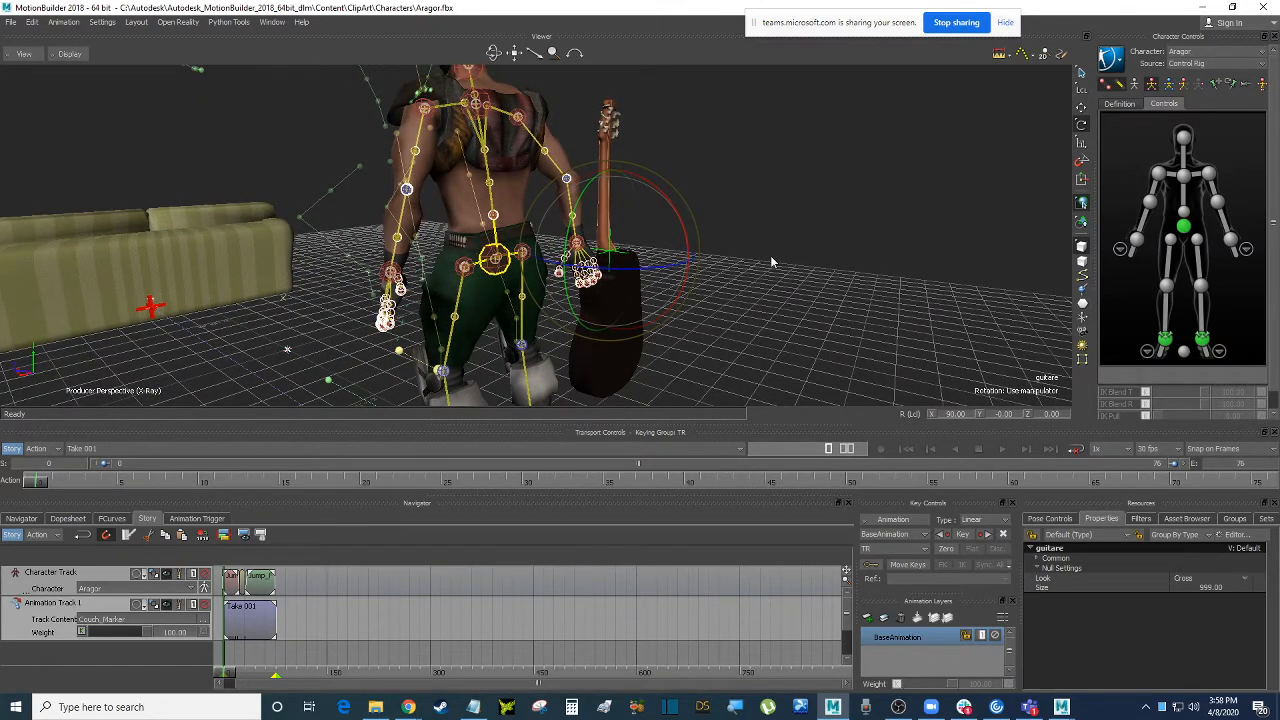
{"action": "mouse_move", "coordinate": [770, 257]}
{"action": "left_mouse_down", "text": "ctrl+shift"}
{"action": "mouse_move", "coordinate": [557, 203]}
{"action": "mouse_move", "coordinate": [728, 230]}
{"action": "mouse_move", "coordinate": [580, 215]}
{"action": "left_mouse_up", "text": "ctrl+shift"}
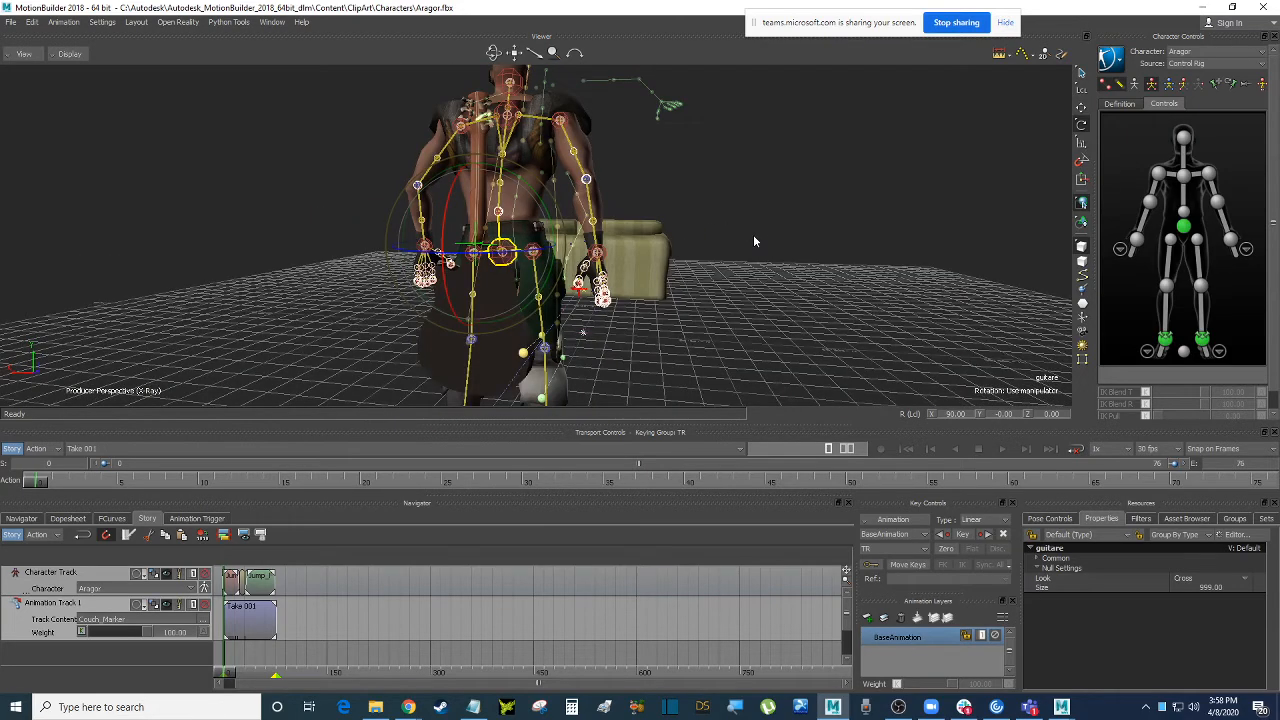
{"action": "key", "text": "ctrl+a"}
{"action": "left_click_drag", "start_coordinate": [755, 241], "coordinate": [782, 284], "text": "ctrl+shift"}
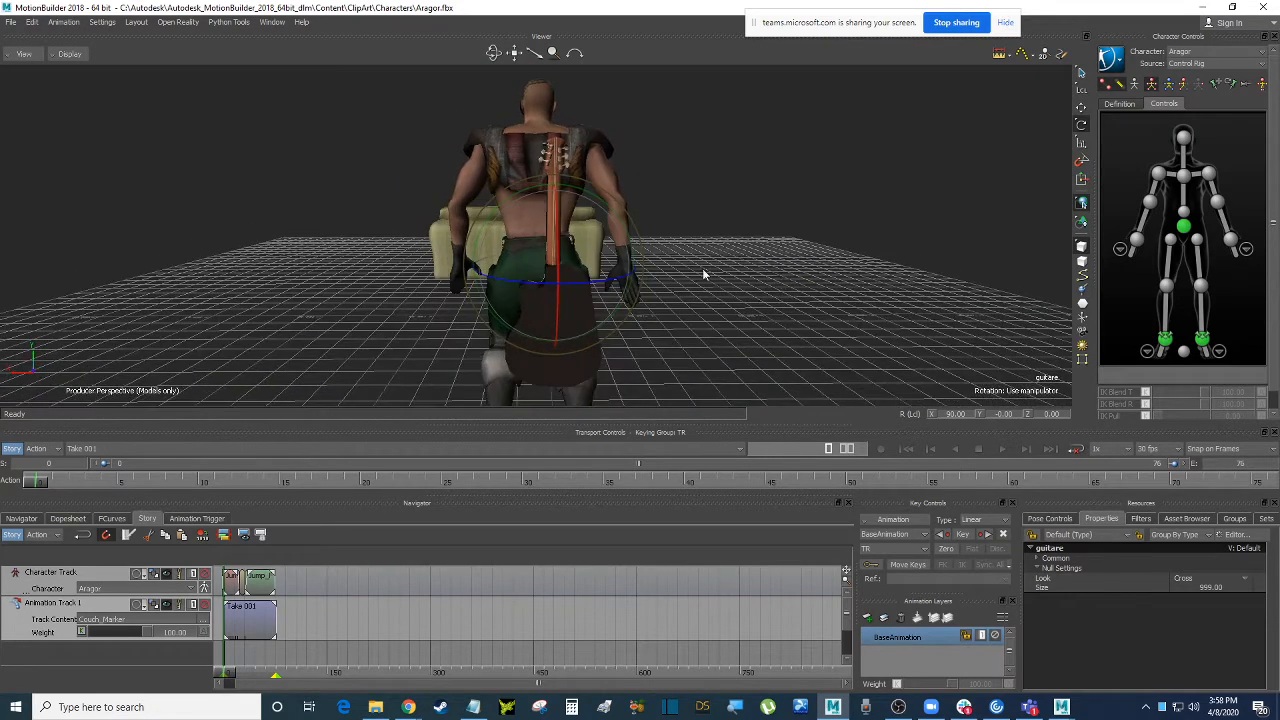
{"action": "left_click_drag", "start_coordinate": [626, 226], "coordinate": [515, 210]}
Move the guitar up against the character's upper back, at about Y 134 and Z -212.
{"action": "key", "text": "t"}
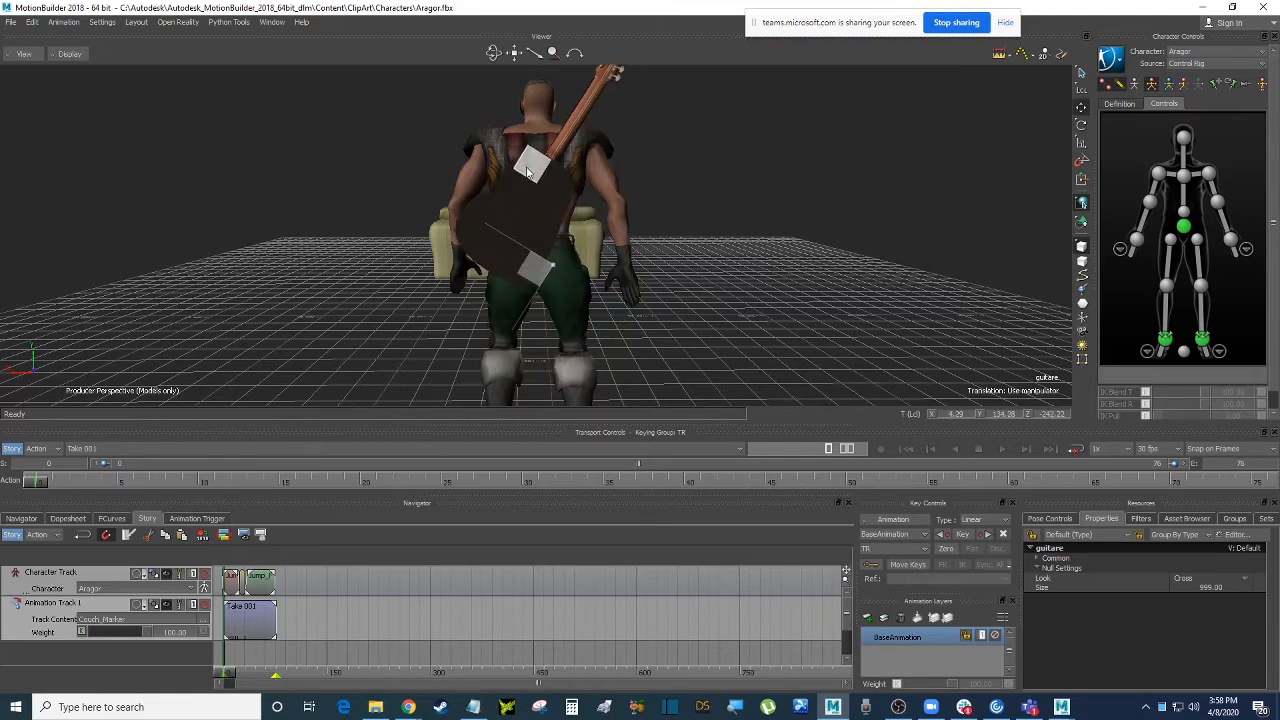
{"action": "left_click_drag", "start_coordinate": [600, 200], "coordinate": [508, 212], "text": "ctrl+shift"}
{"action": "left_click_drag", "start_coordinate": [670, 200], "coordinate": [799, 244], "text": "ctrl+shift"}
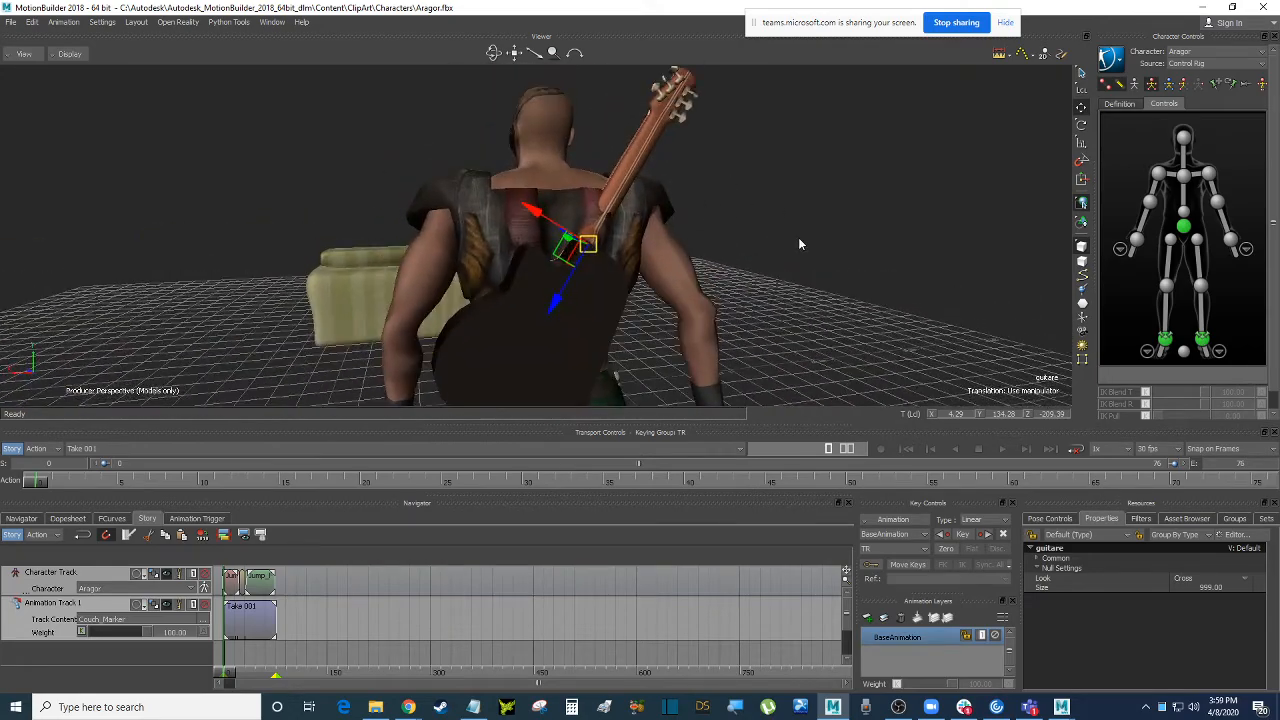
{"action": "left_click_drag", "start_coordinate": [686, 275], "coordinate": [549, 233], "text": "ctrl+shift"}
Switch to X-Ray display and parent the guitar's root null to the character's chest effector.
{"action": "key", "text": "ctrl+a"}
{"action": "left_click_drag", "start_coordinate": [880, 227], "coordinate": [852, 223], "text": "ctrl+shift"}
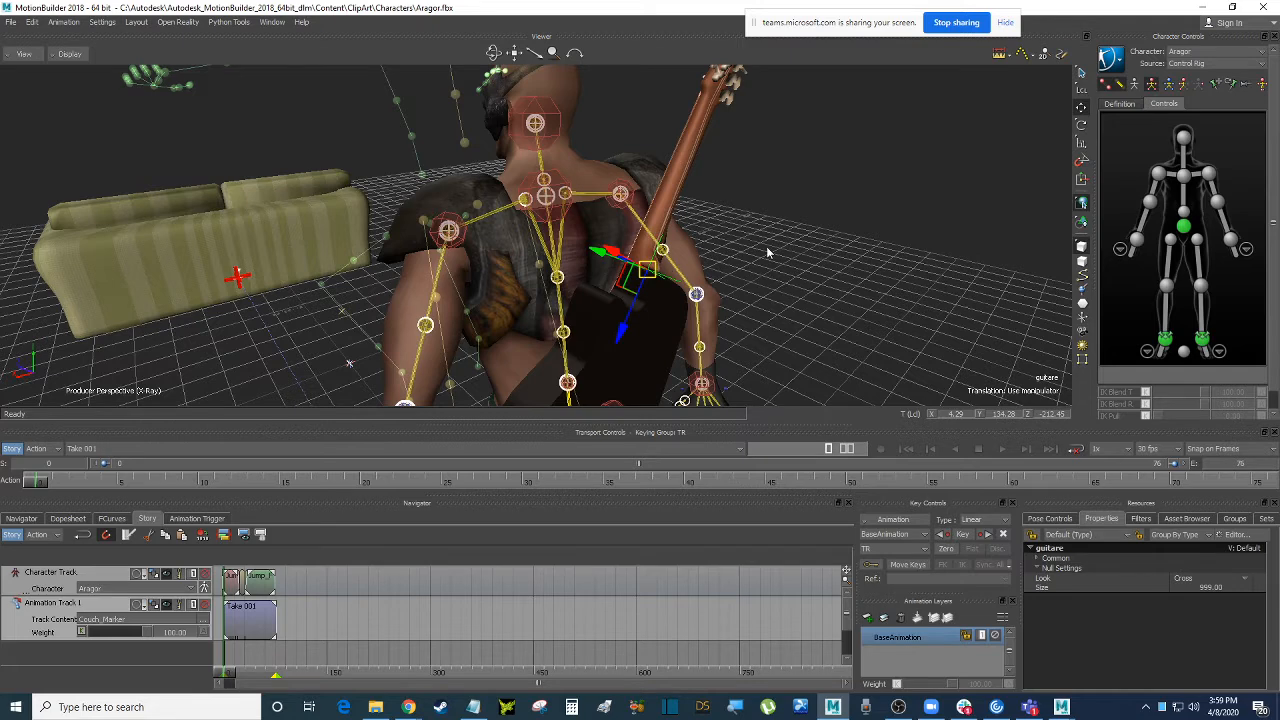
{"action": "left_click_drag", "start_coordinate": [768, 250], "coordinate": [852, 233], "text": "ctrl+shift"}
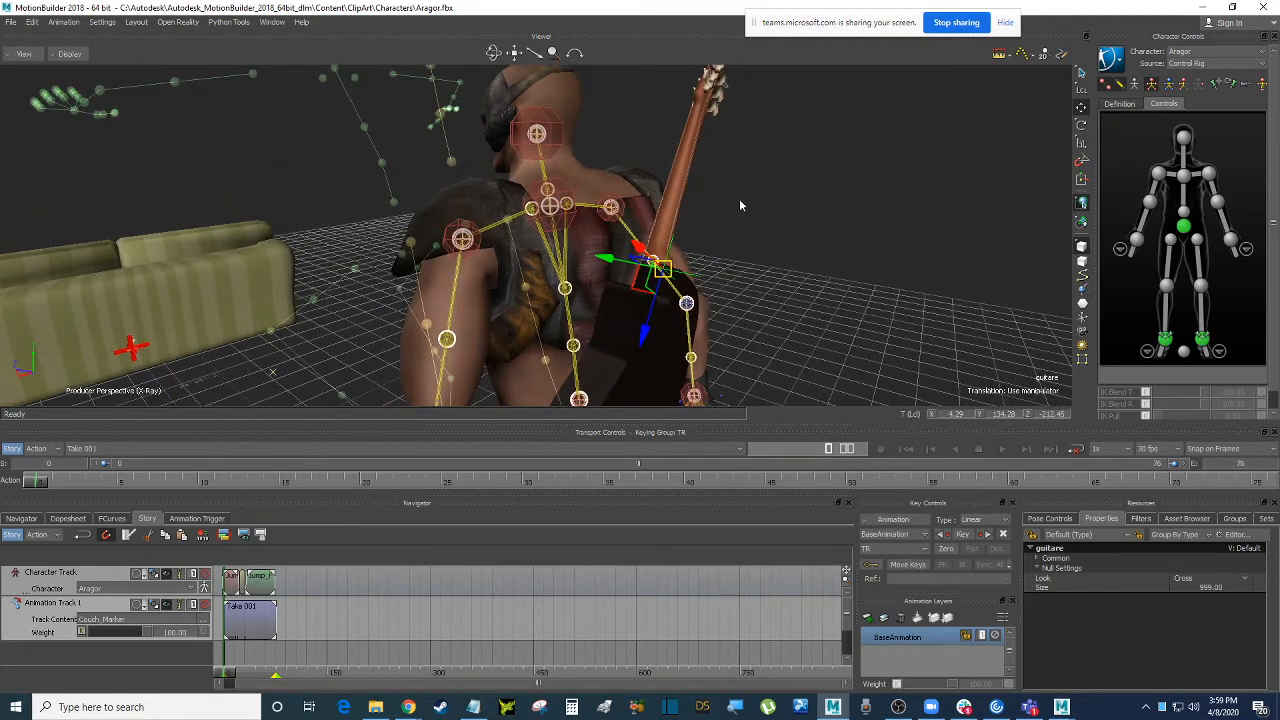
{"action": "left_click", "coordinate": [685, 280]}
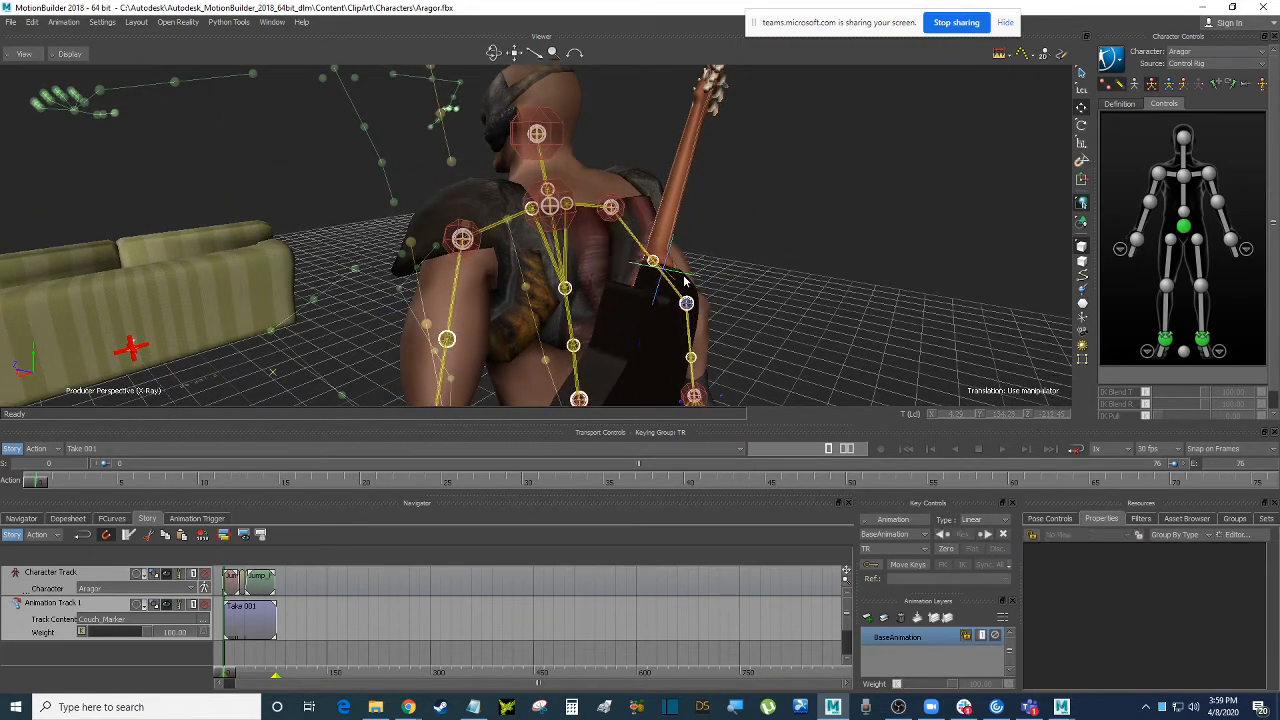
{"action": "left_click", "coordinate": [705, 287]}
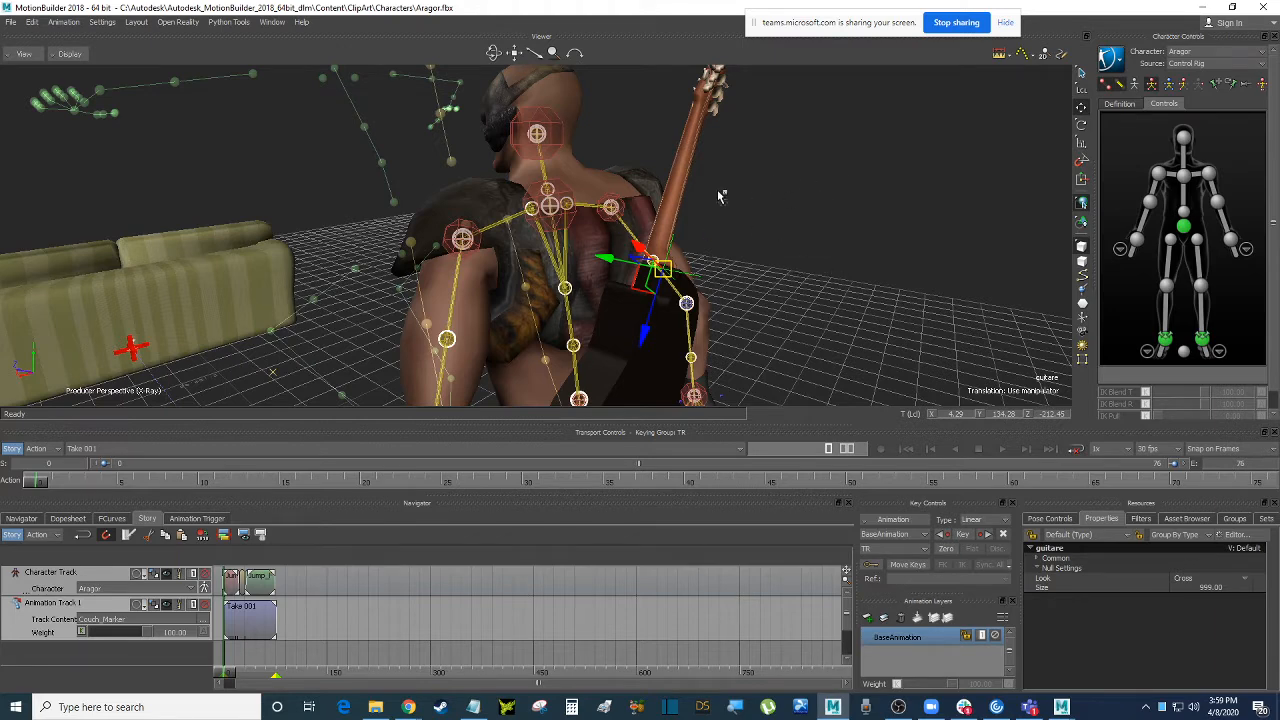
{"action": "left_click", "coordinate": [567, 198]}
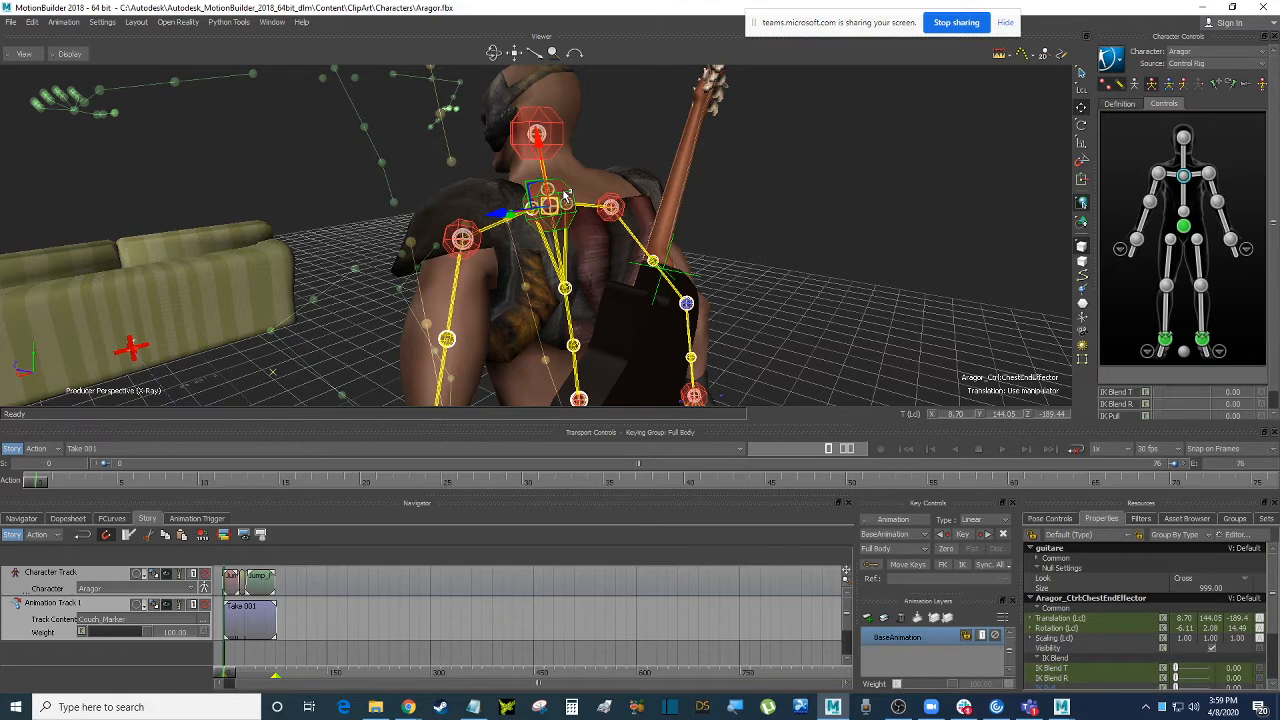
{"action": "right_click", "coordinate": [567, 198]}
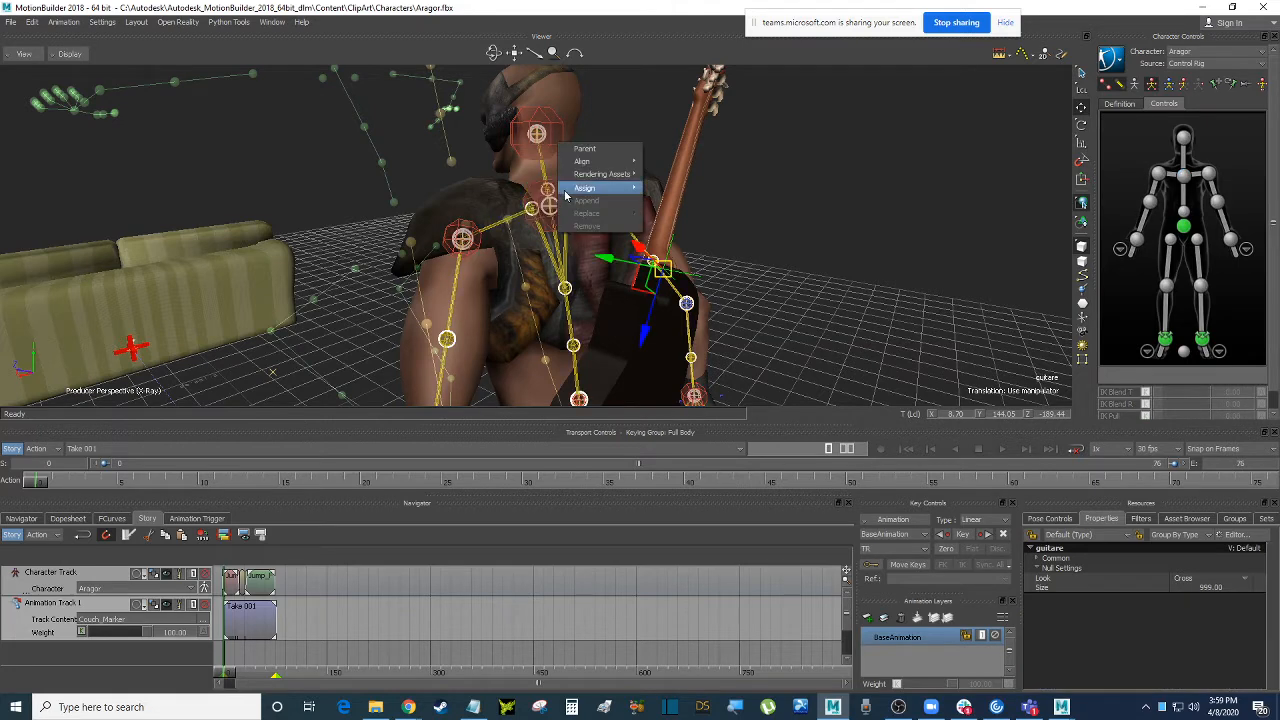
{"action": "left_click", "coordinate": [573, 144]}
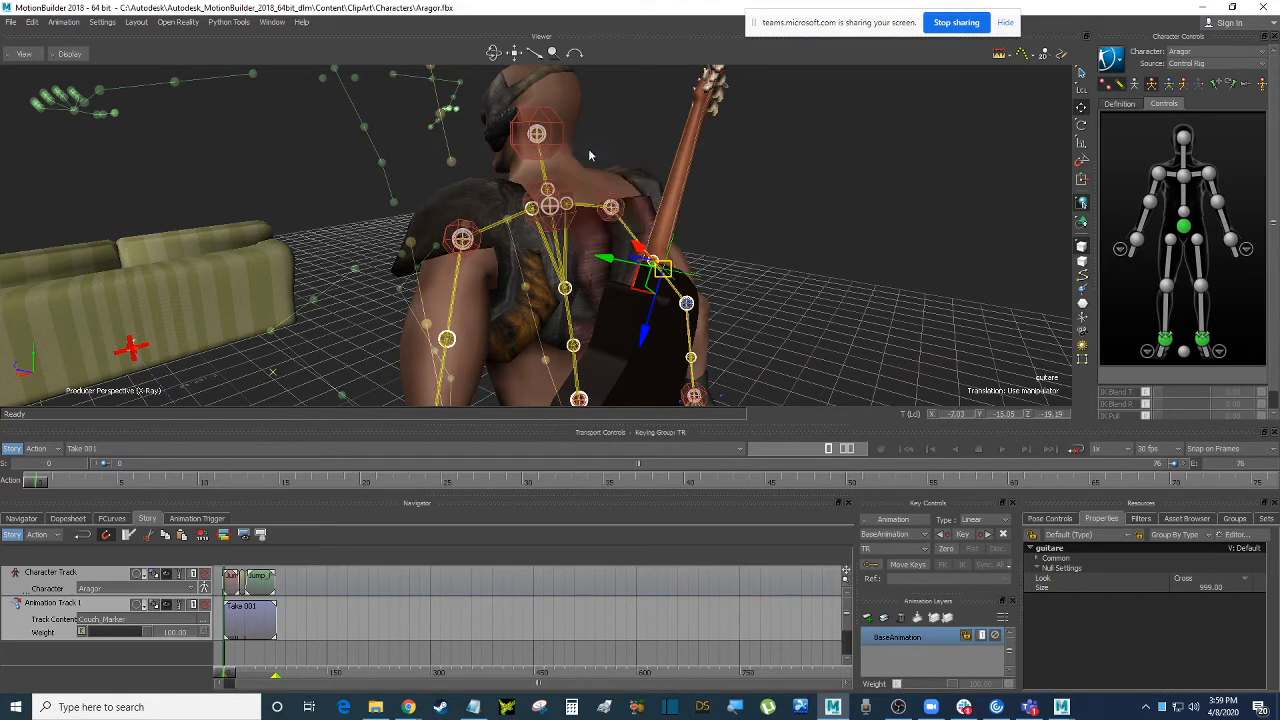
Select the chest effector, show only the models, and turn Story mode back on.
{"action": "left_click", "coordinate": [561, 196]}
{"action": "left_click_drag", "start_coordinate": [828, 184], "coordinate": [806, 297], "text": "ctrl+shift"}
{"action": "key", "text": "ctrl+a"}
{"action": "key", "text": "ctrl+space"}
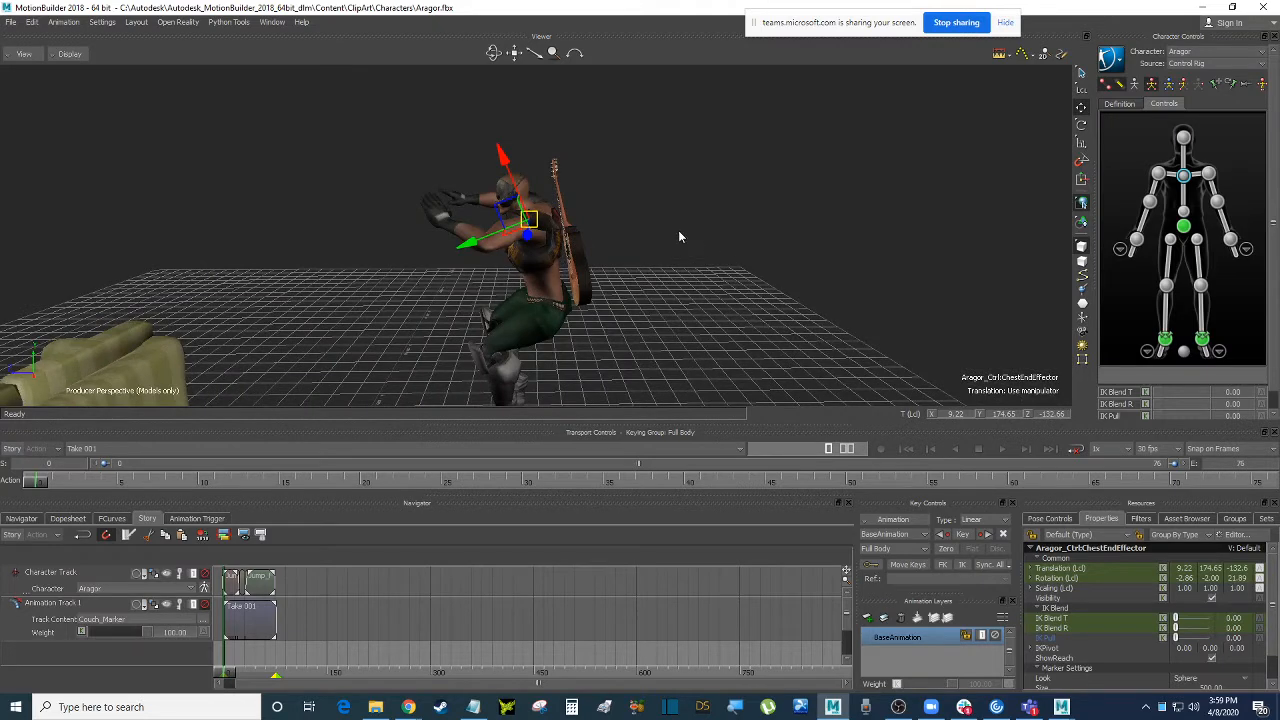
{"action": "left_click", "coordinate": [16, 448]}
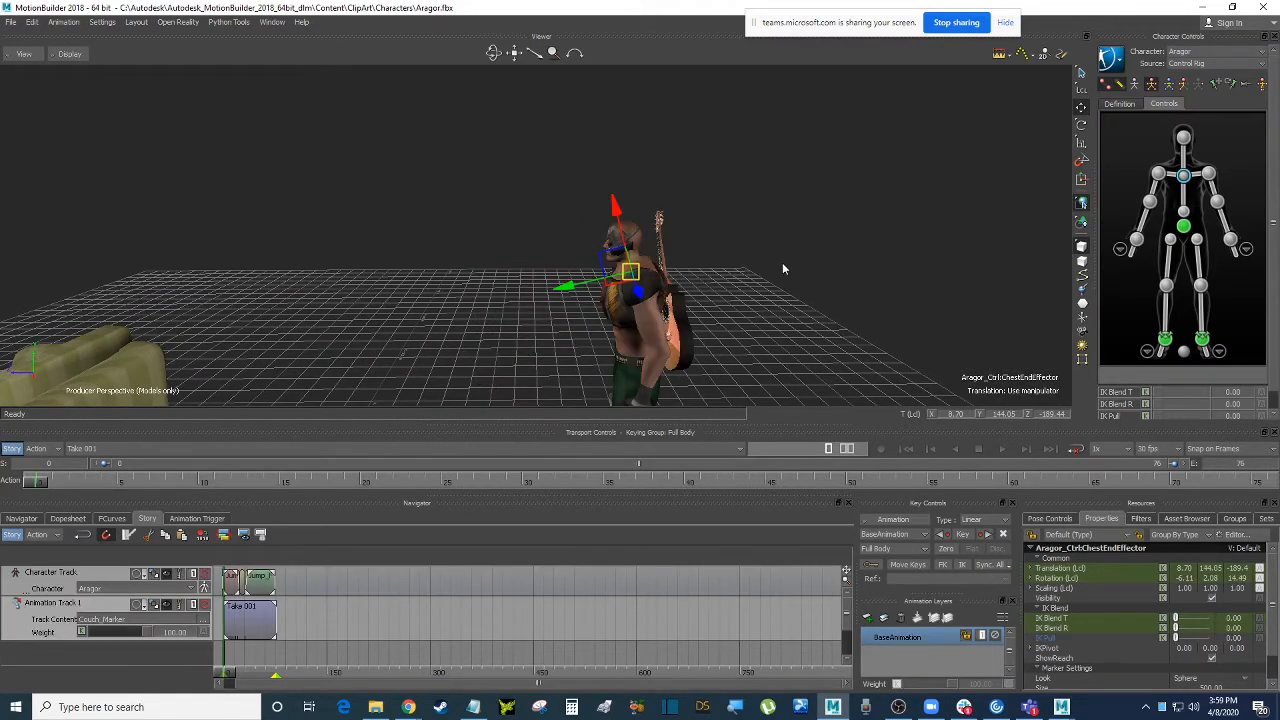
Frame all Story clips in the timeline and play the animation to check the guitar on the character's back.
{"action": "left_click", "coordinate": [350, 619]}
{"action": "key", "text": "a"}
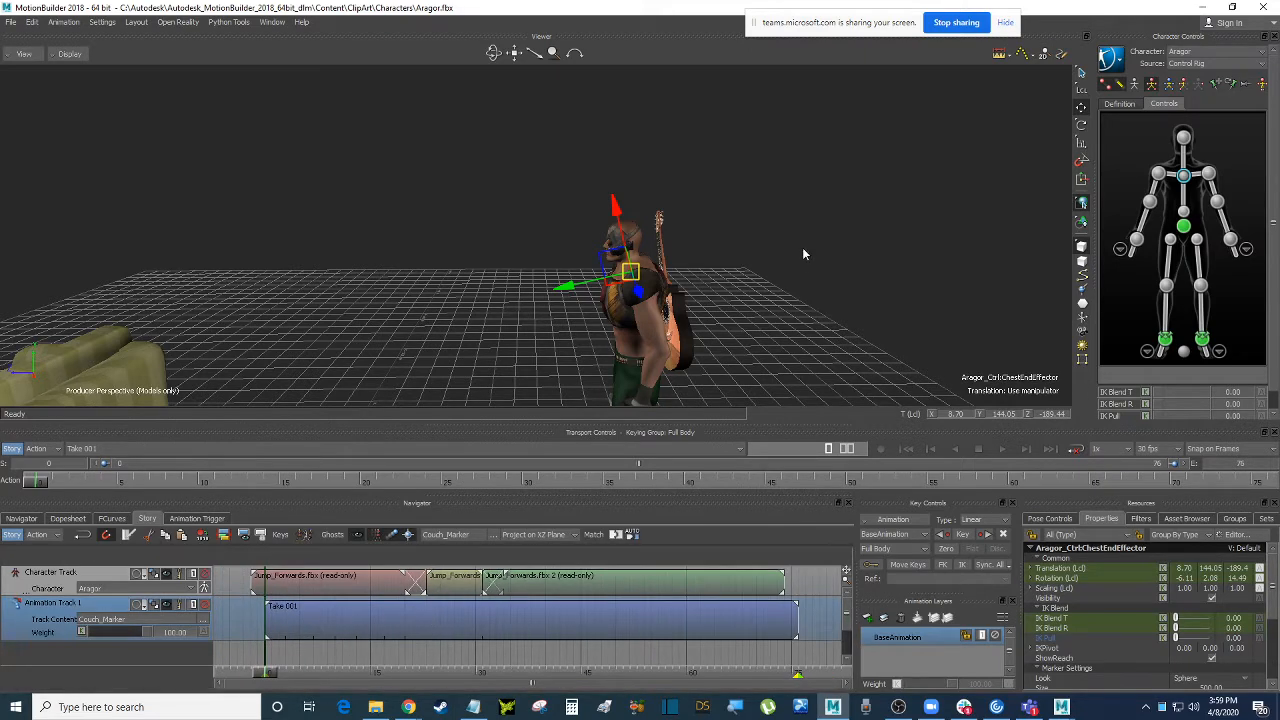
{"action": "left_click", "coordinate": [806, 249]}
{"action": "left_click_drag", "start_coordinate": [798, 294], "coordinate": [617, 289], "text": "ctrl+shift"}
{"action": "key", "text": "space"}
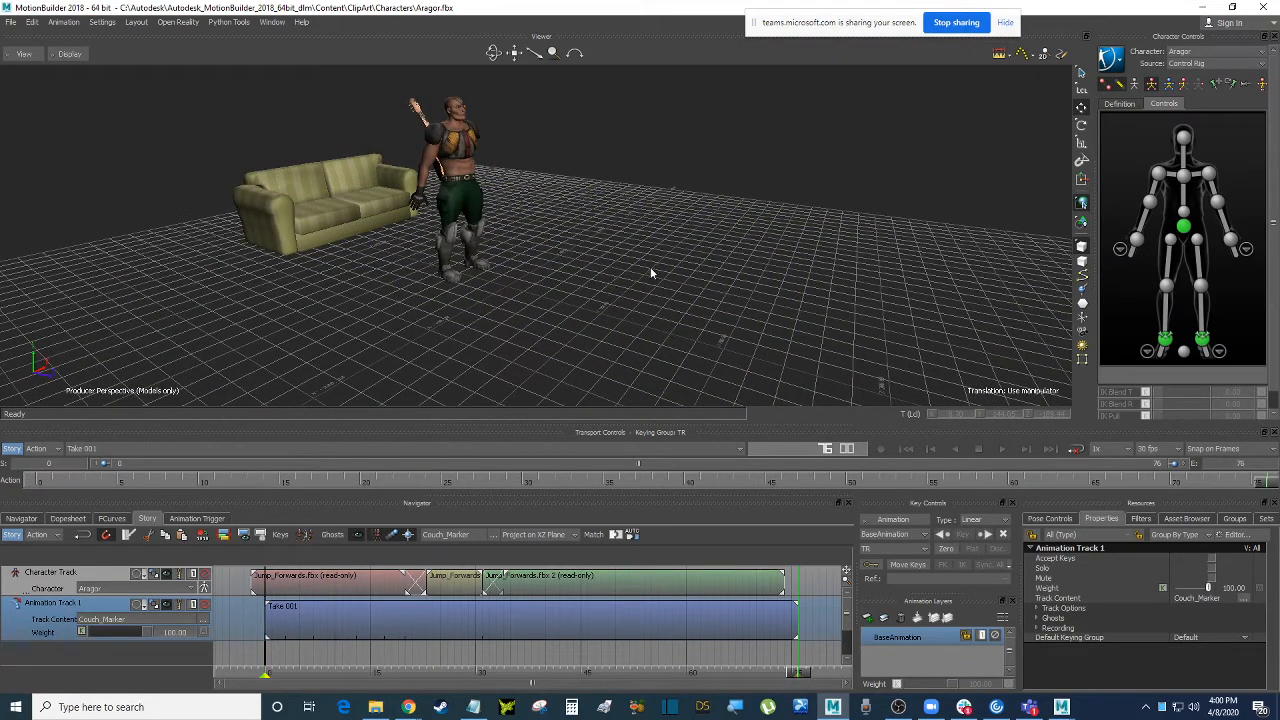
{"action": "key", "text": "space"}
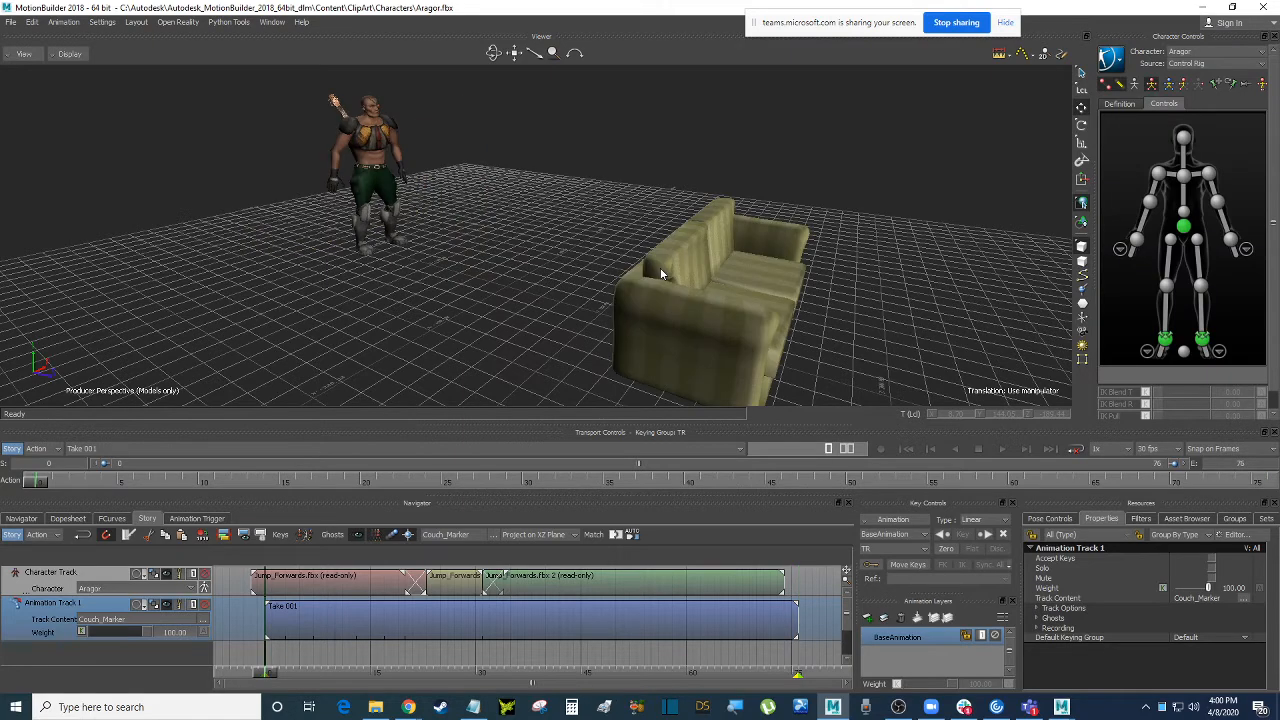
{"action": "left_click_drag", "start_coordinate": [606, 243], "coordinate": [556, 286], "text": "ctrl+shift"}
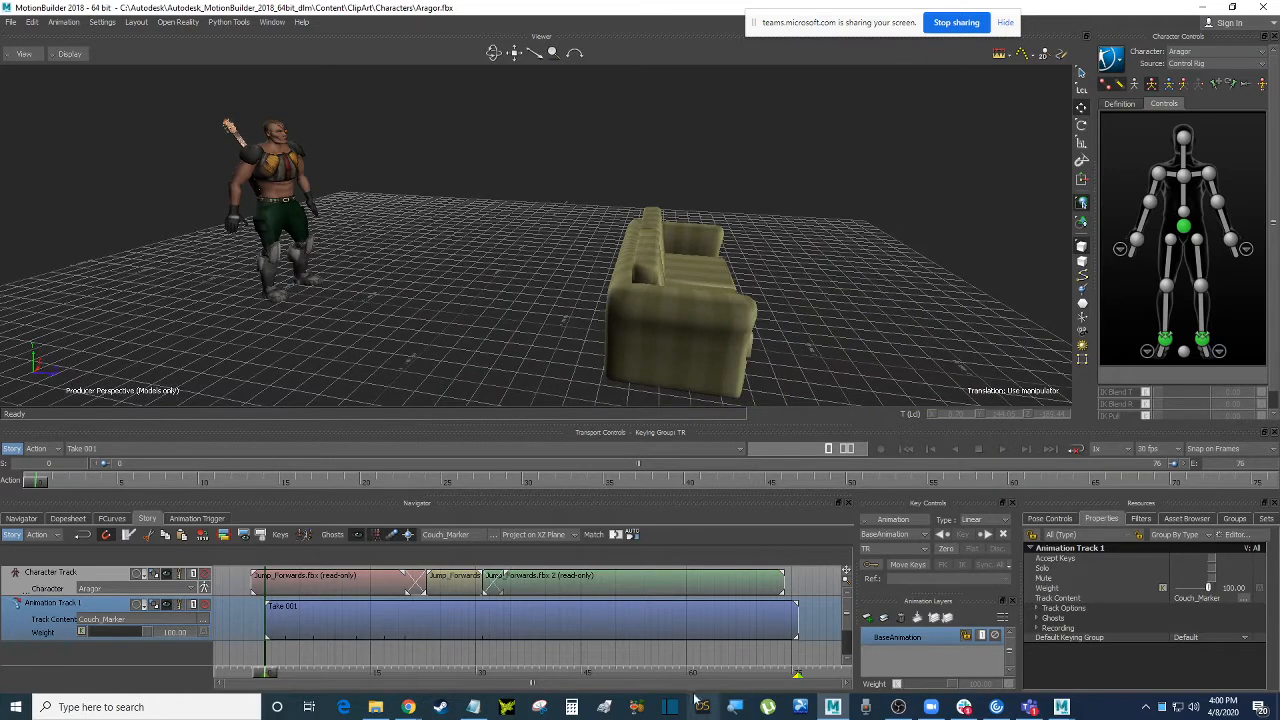
{"action": "left_click", "coordinate": [899, 708]}
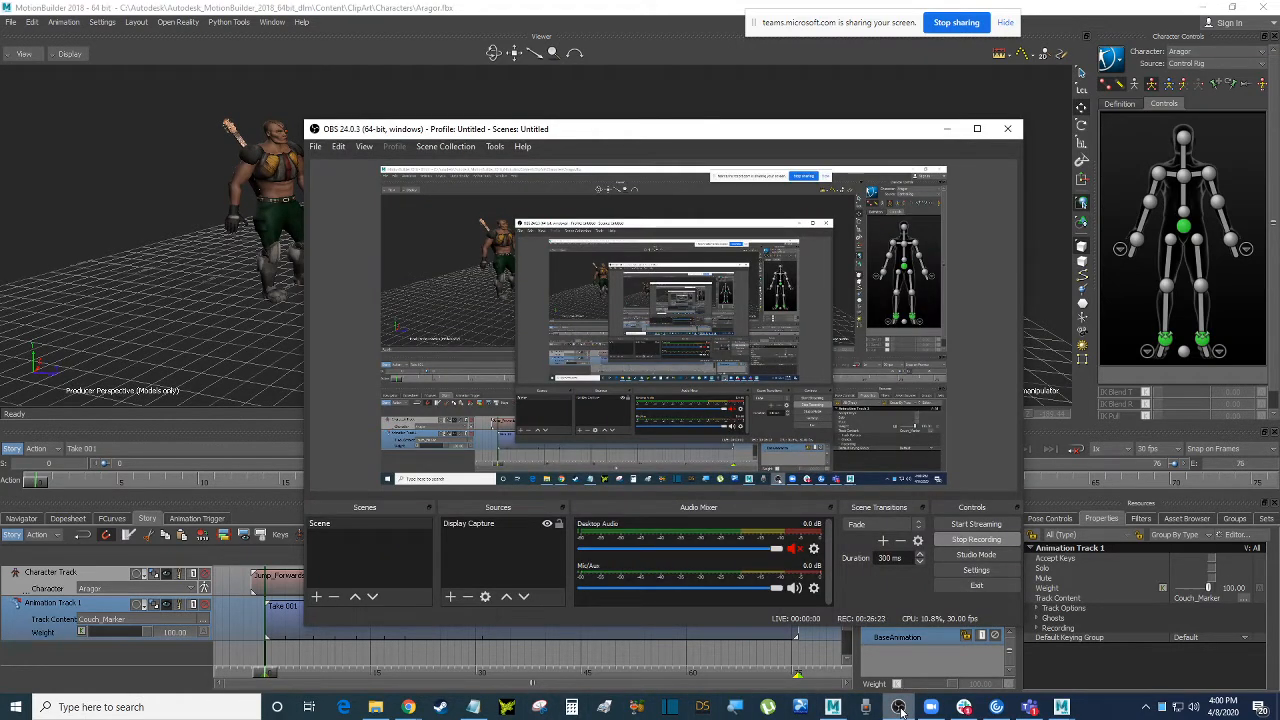
{"action": "left_click", "coordinate": [899, 708]}
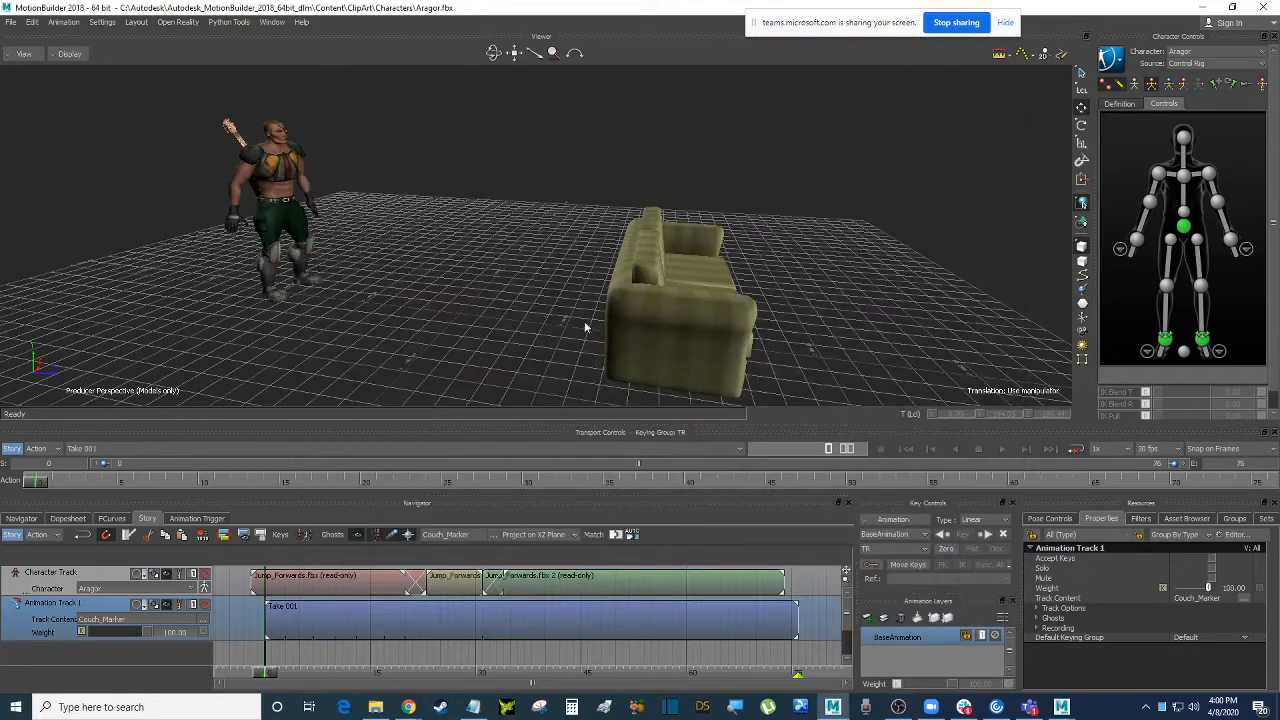
{"action": "middle_click_drag", "start_coordinate": [504, 179], "coordinate": [615, 169]}
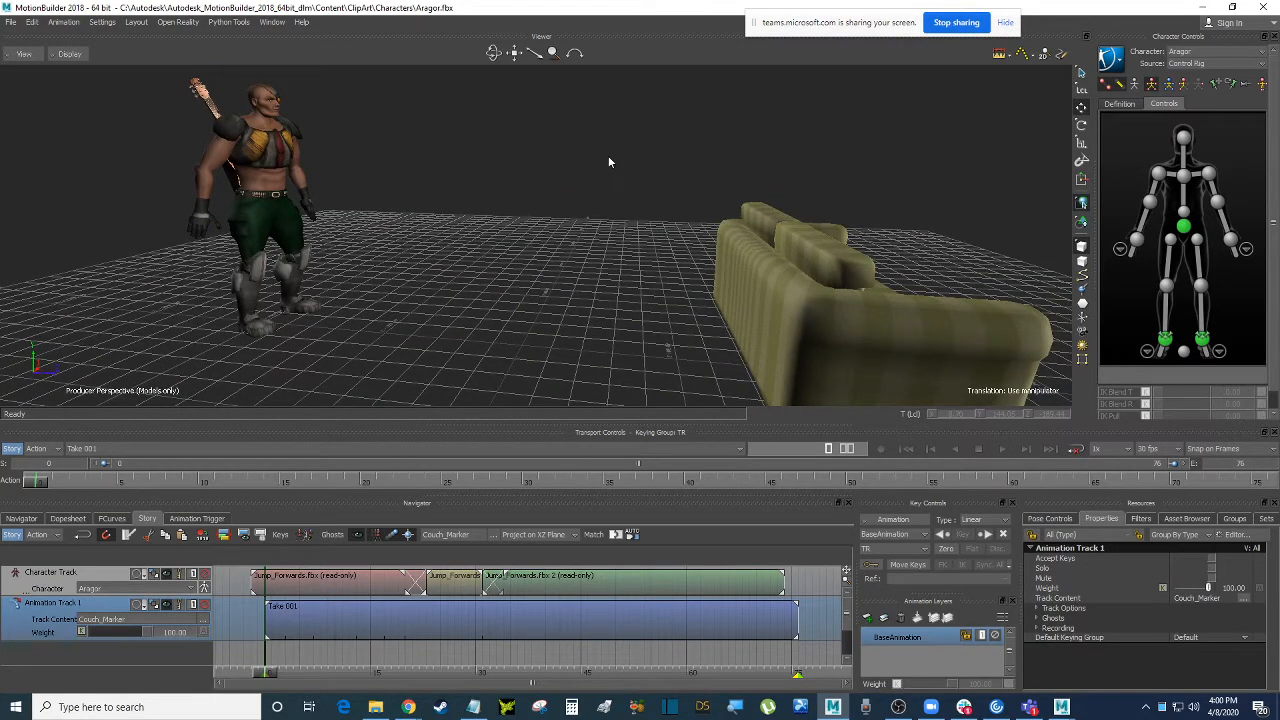
{"action": "middle_click_drag", "start_coordinate": [636, 174], "coordinate": [612, 199]}
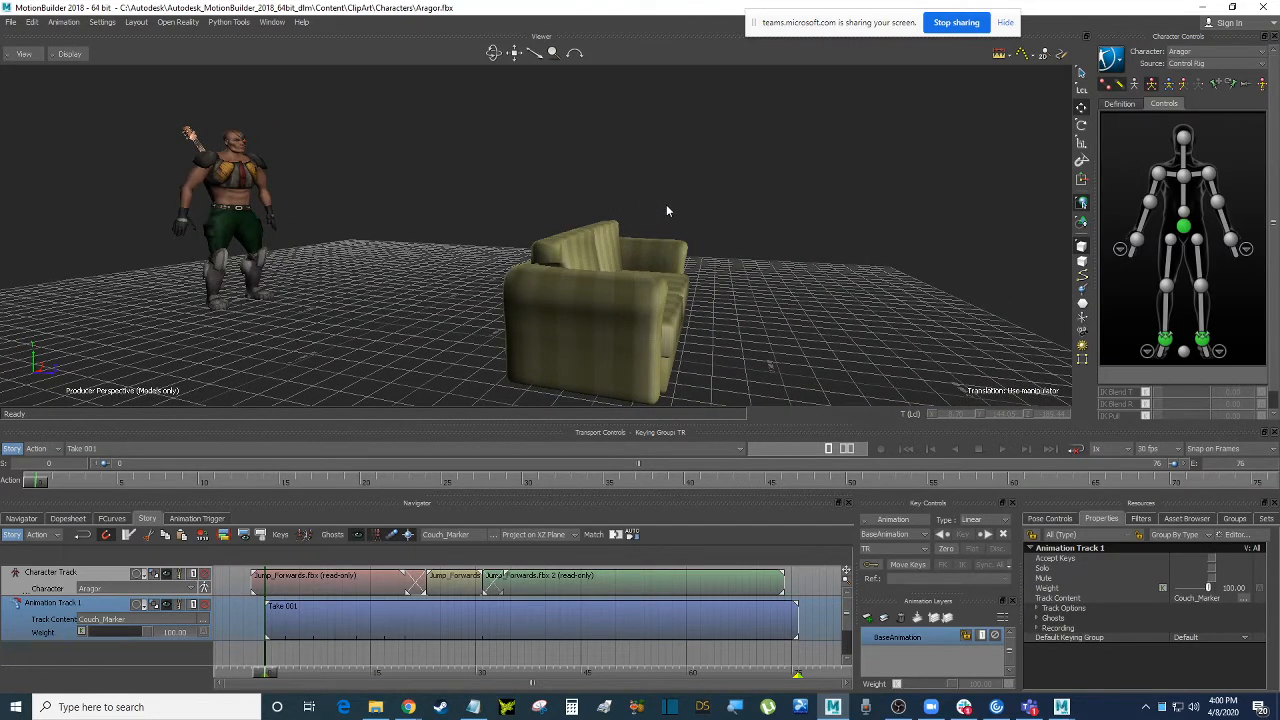
Save the scene to the Desktop as Aragor.fbx with media embedded and start a new empty scene.
{"action": "key", "text": "ctrl+n"}
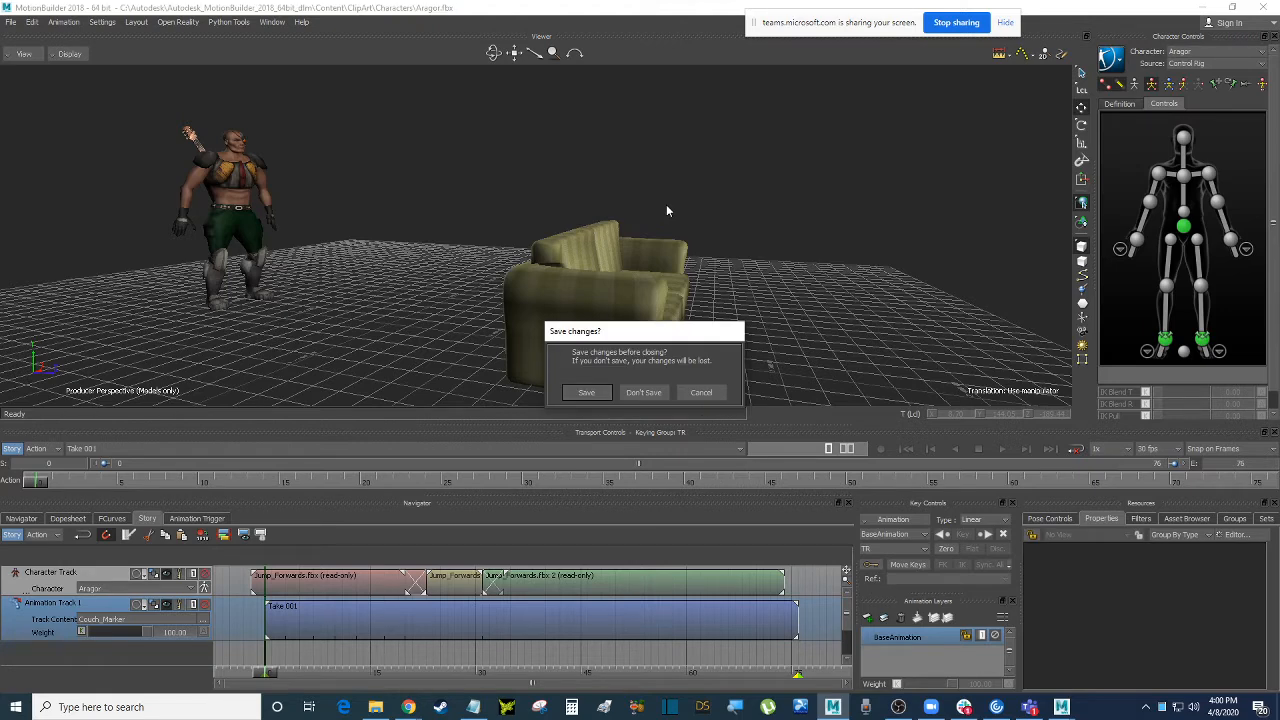
{"action": "left_click", "coordinate": [714, 394]}
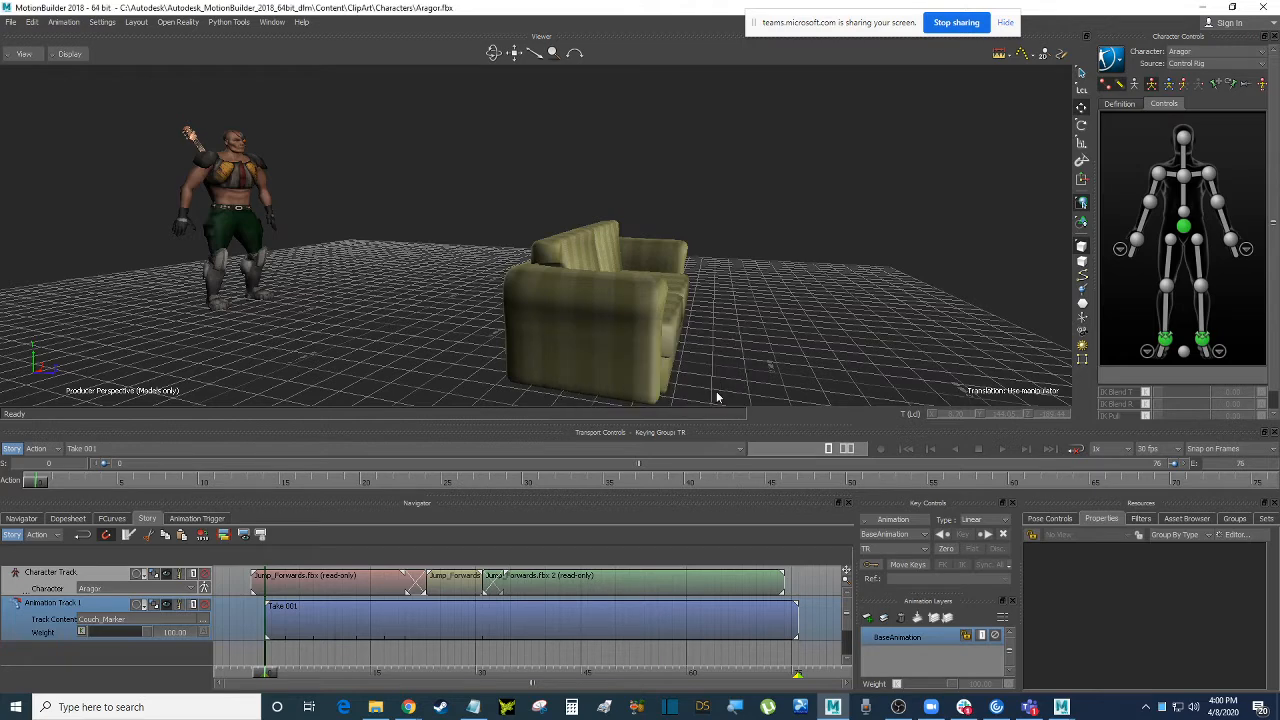
{"action": "left_click", "coordinate": [11, 22]}
{"action": "left_click", "coordinate": [101, 86]}
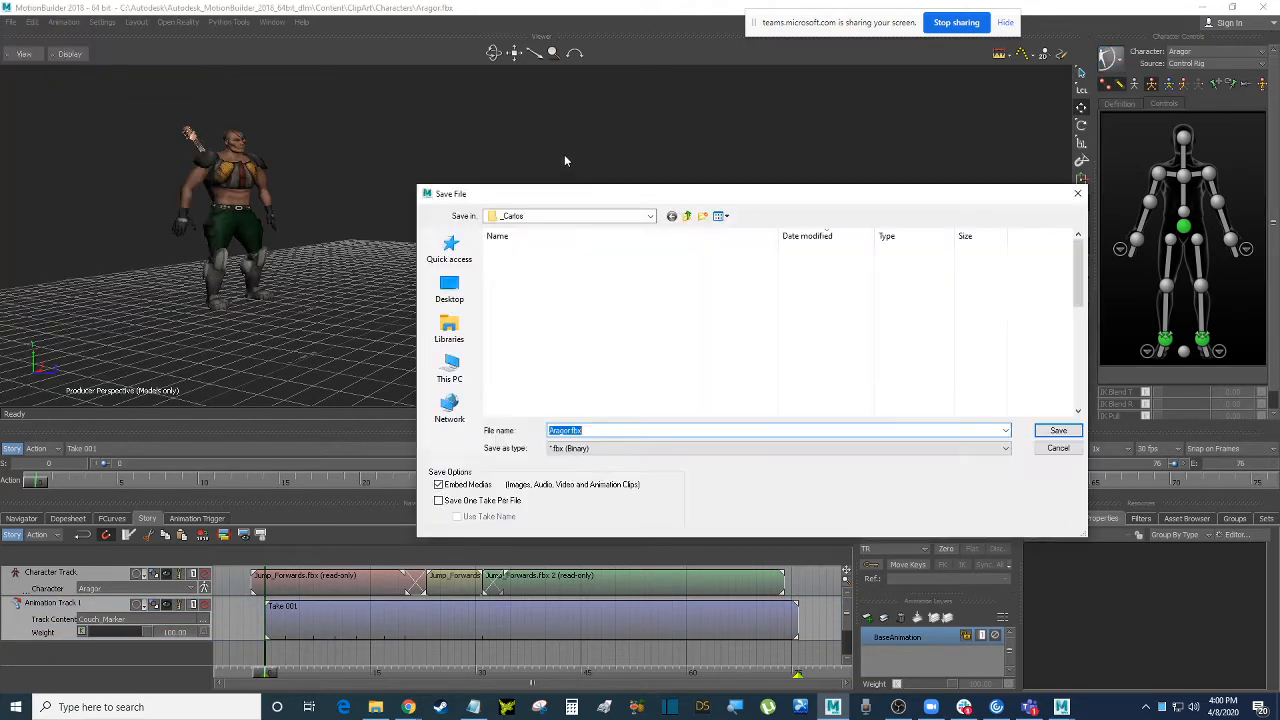
{"action": "left_click", "coordinate": [449, 290]}
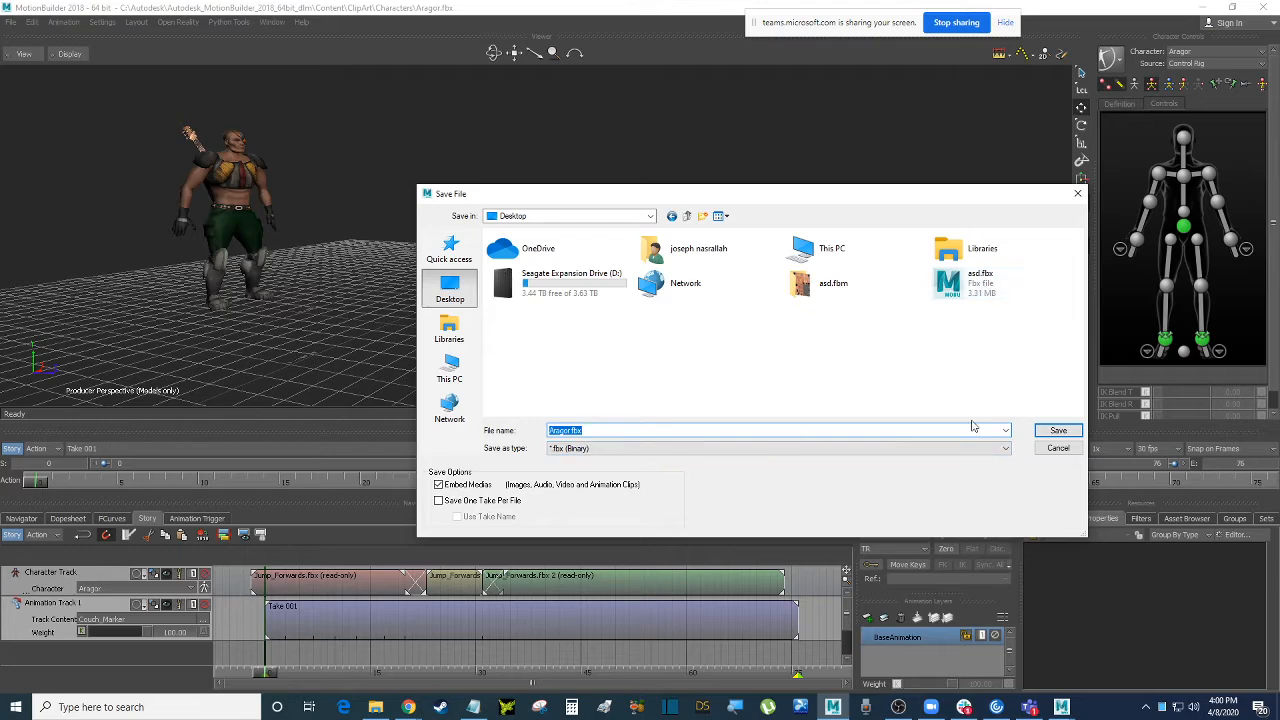
{"action": "left_click", "coordinate": [1058, 431]}
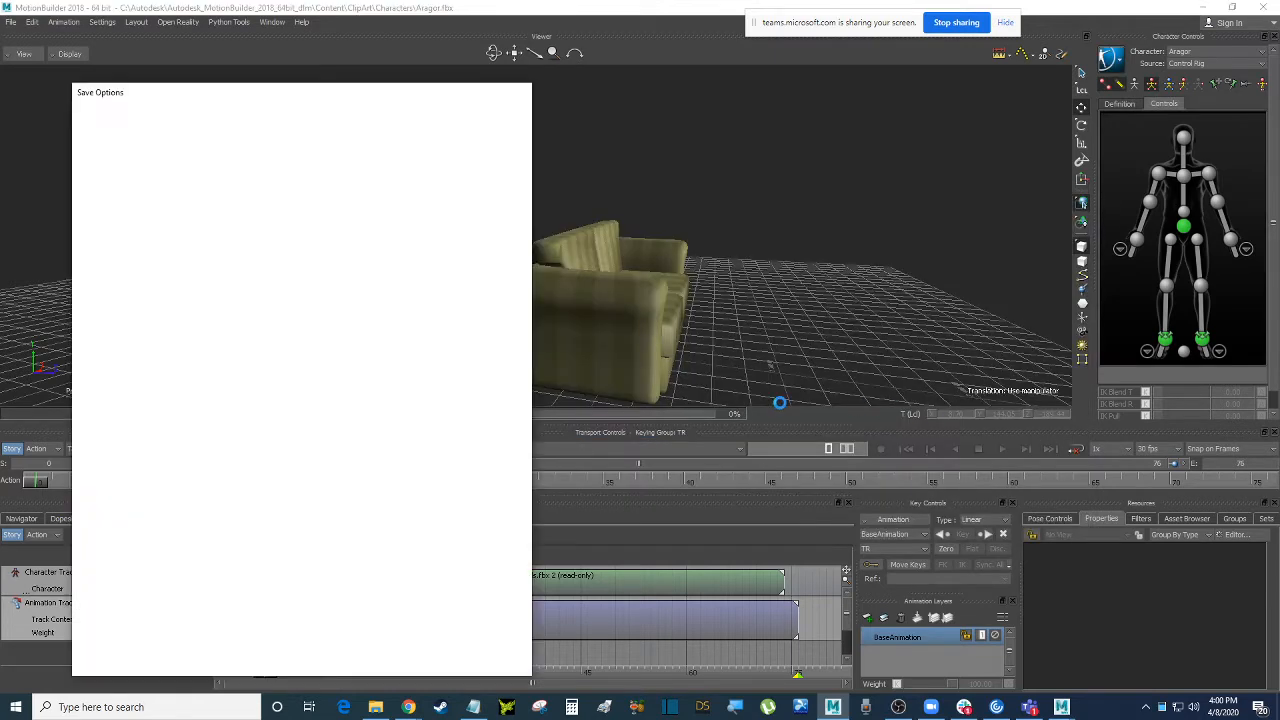
{"action": "left_click", "coordinate": [396, 670]}
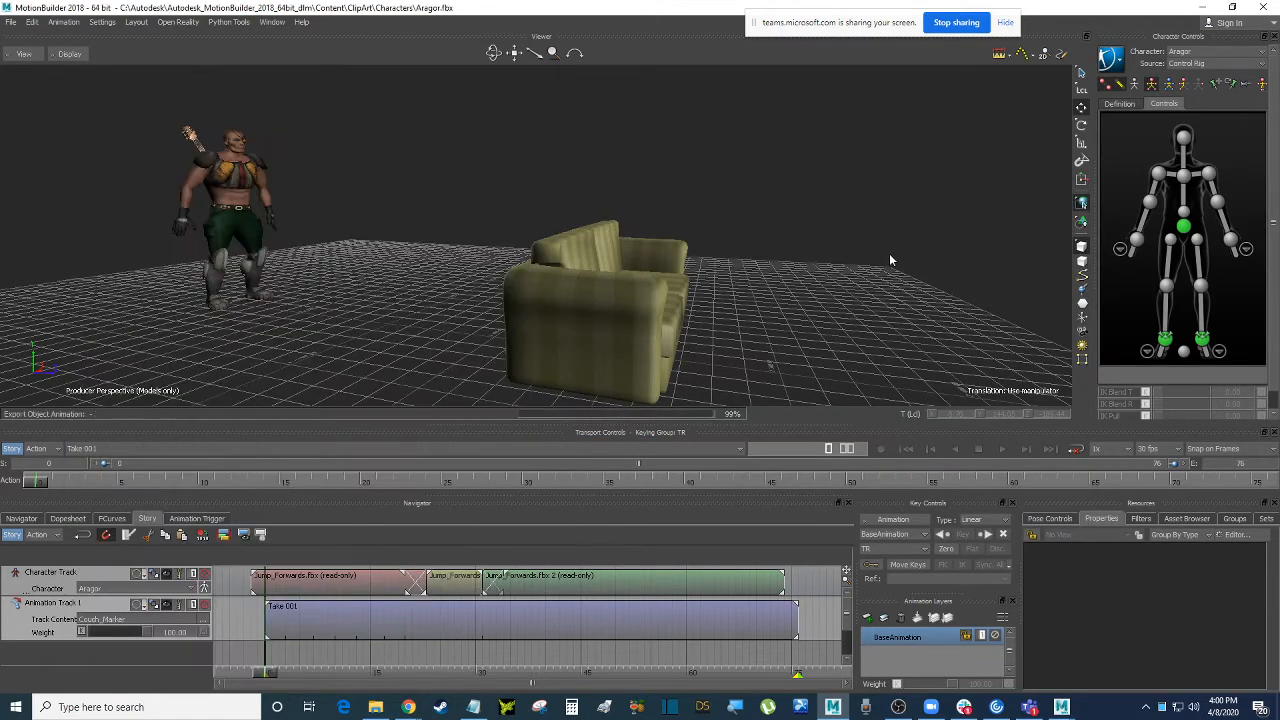
{"action": "key", "text": "ctrl+n"}
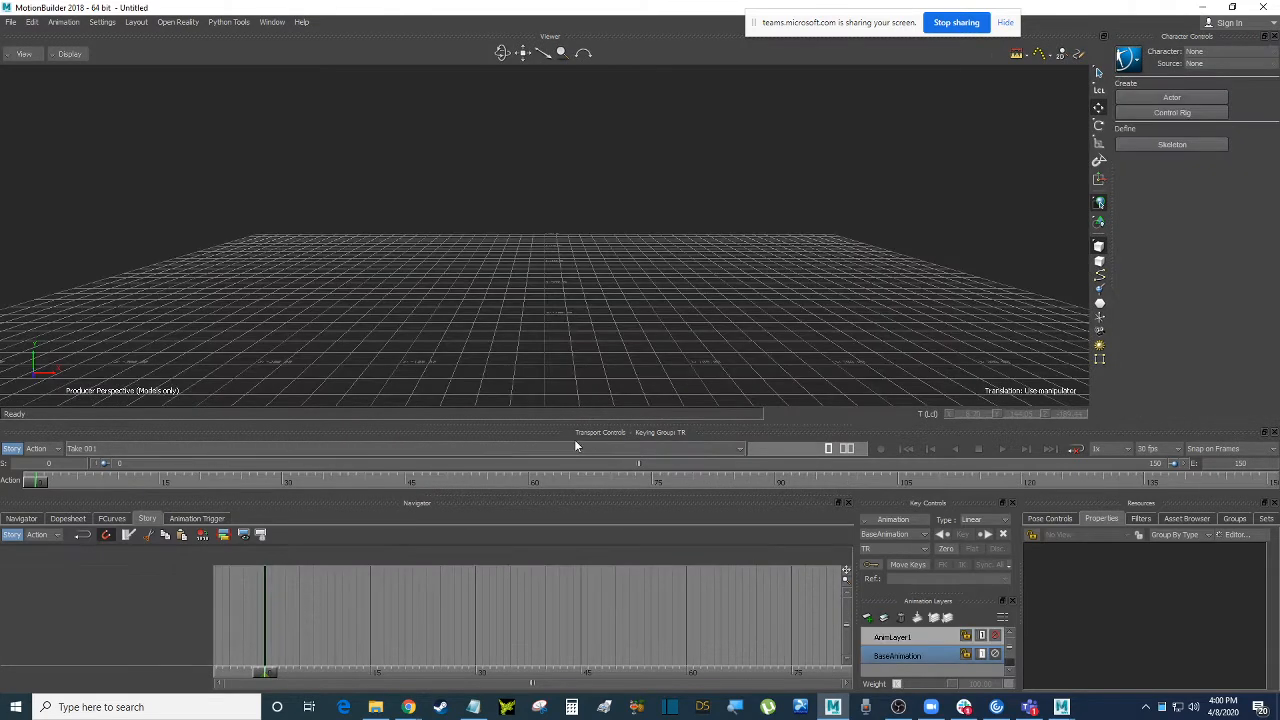
Merge the Ball prop from the ClipArt Props folder into the empty scene with no animation.
{"action": "left_click_drag", "start_coordinate": [772, 241], "coordinate": [730, 266], "text": "shift"}
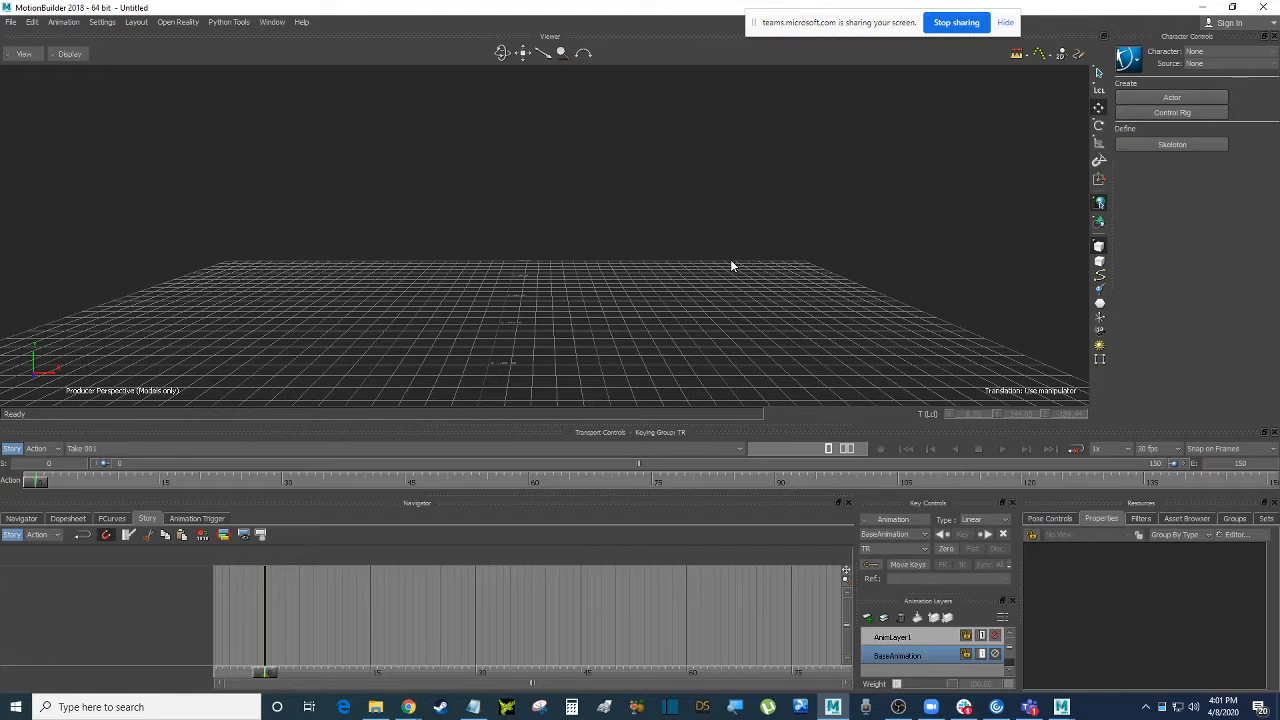
{"action": "left_click_drag", "start_coordinate": [843, 289], "coordinate": [774, 261], "text": "shift"}
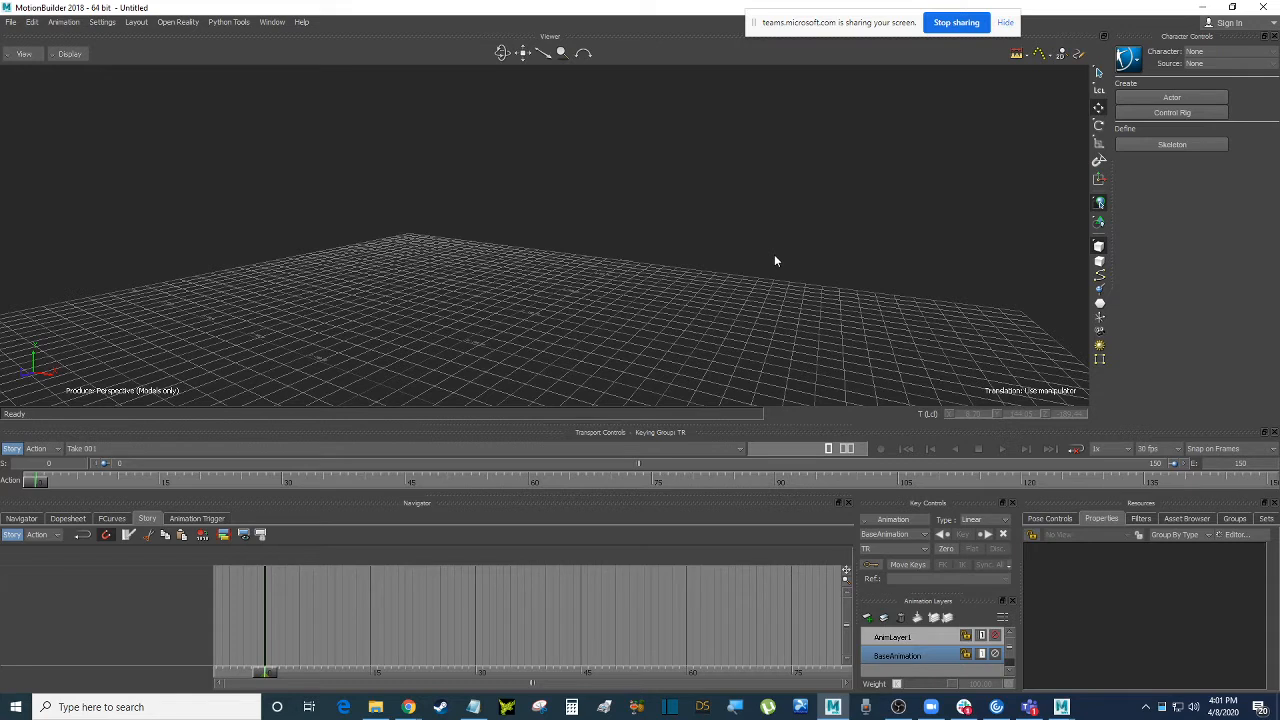
{"action": "left_click", "coordinate": [1186, 518]}
{"action": "left_click", "coordinate": [1061, 554]}
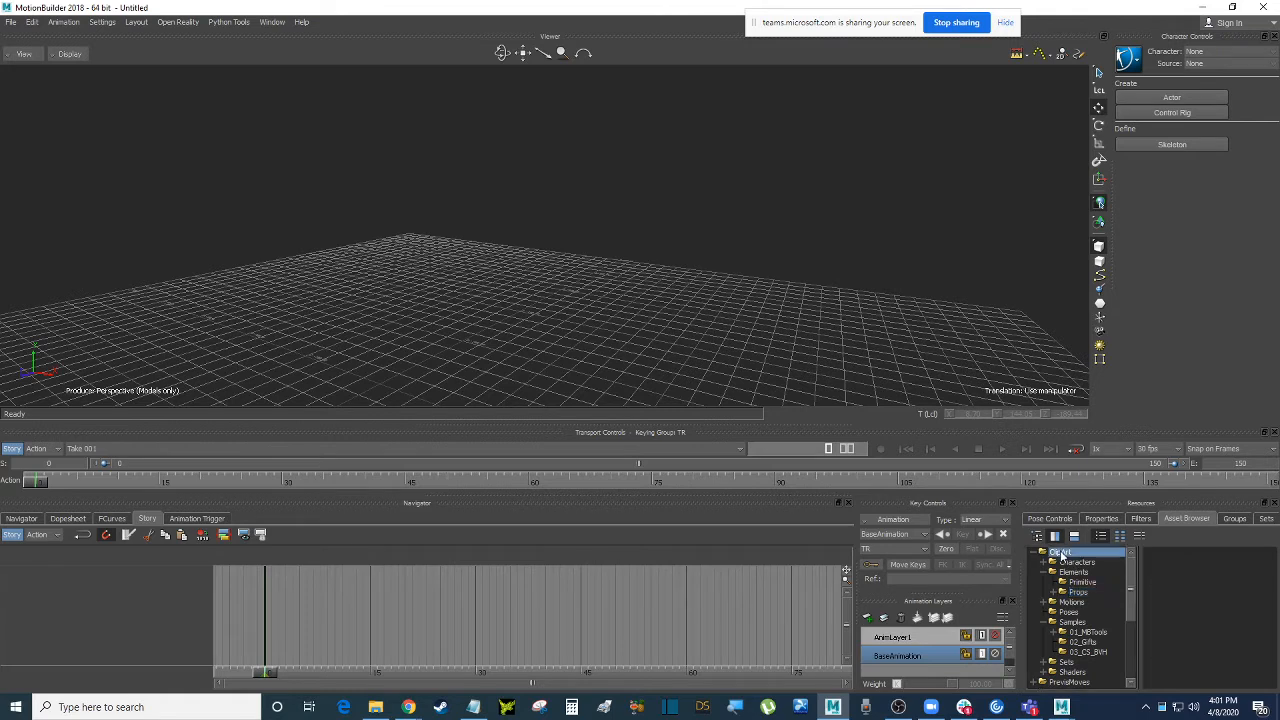
{"action": "scroll", "coordinate": [1090, 650], "scroll_direction": "down", "scroll_amount": 1}
{"action": "scroll", "coordinate": [1090, 650], "scroll_direction": "up", "scroll_amount": 2}
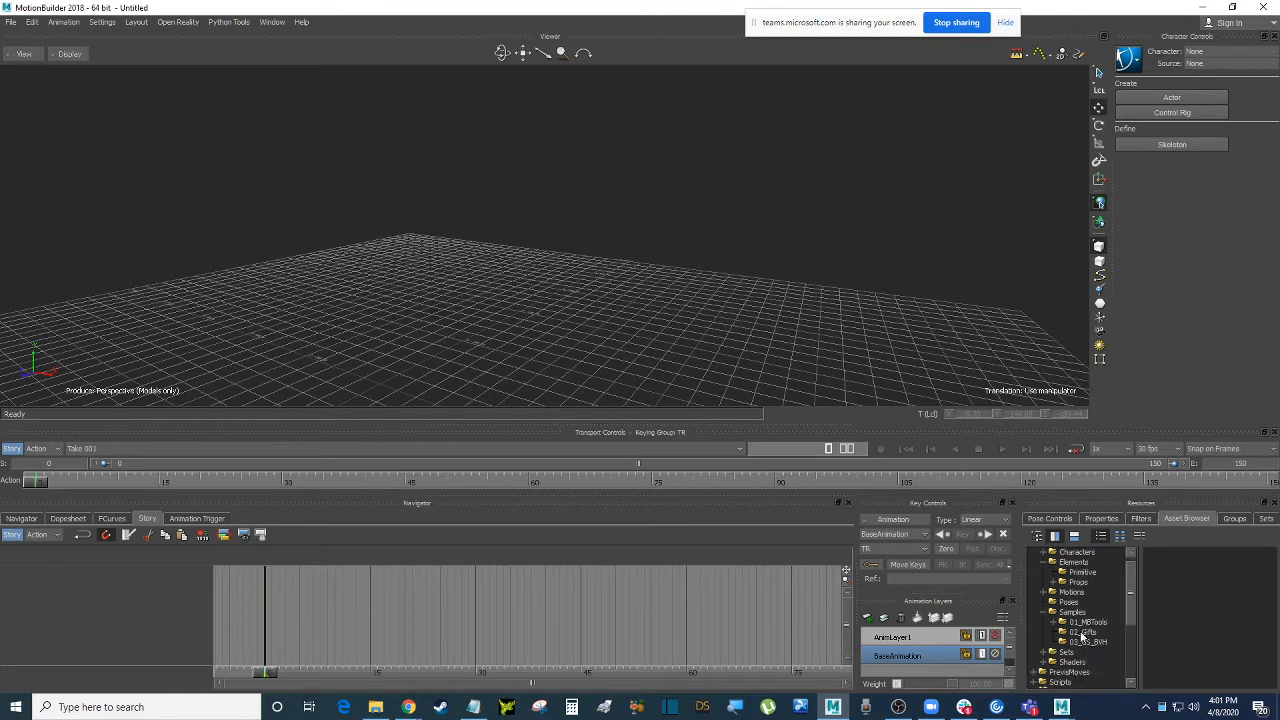
{"action": "left_click", "coordinate": [1085, 593]}
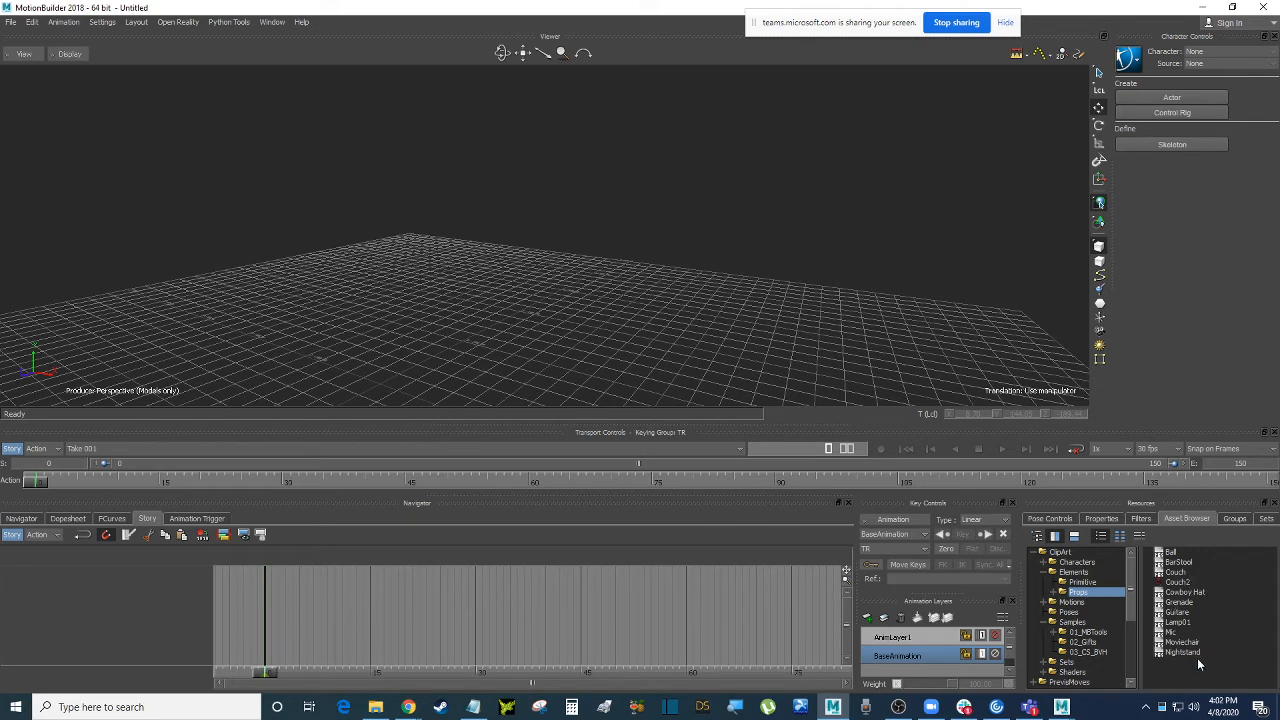
{"action": "left_click_drag", "start_coordinate": [1170, 553], "coordinate": [590, 338]}
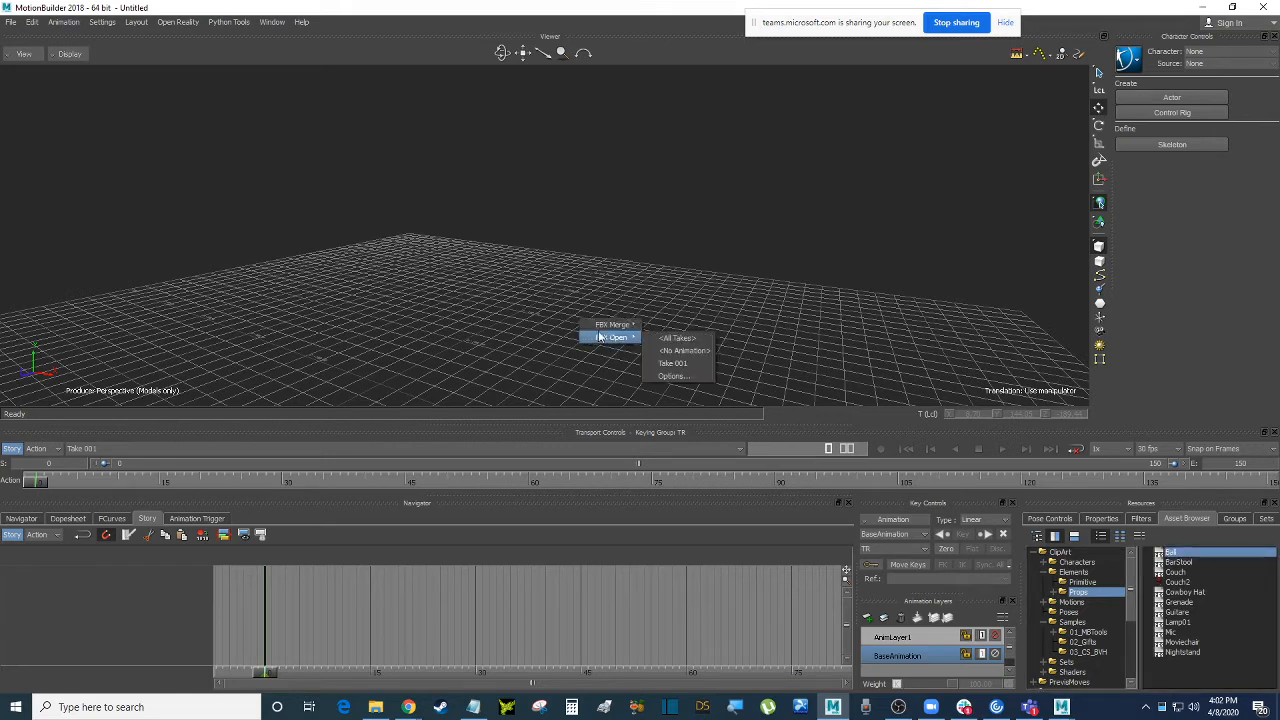
{"action": "mouse_move", "coordinate": [612, 324]}
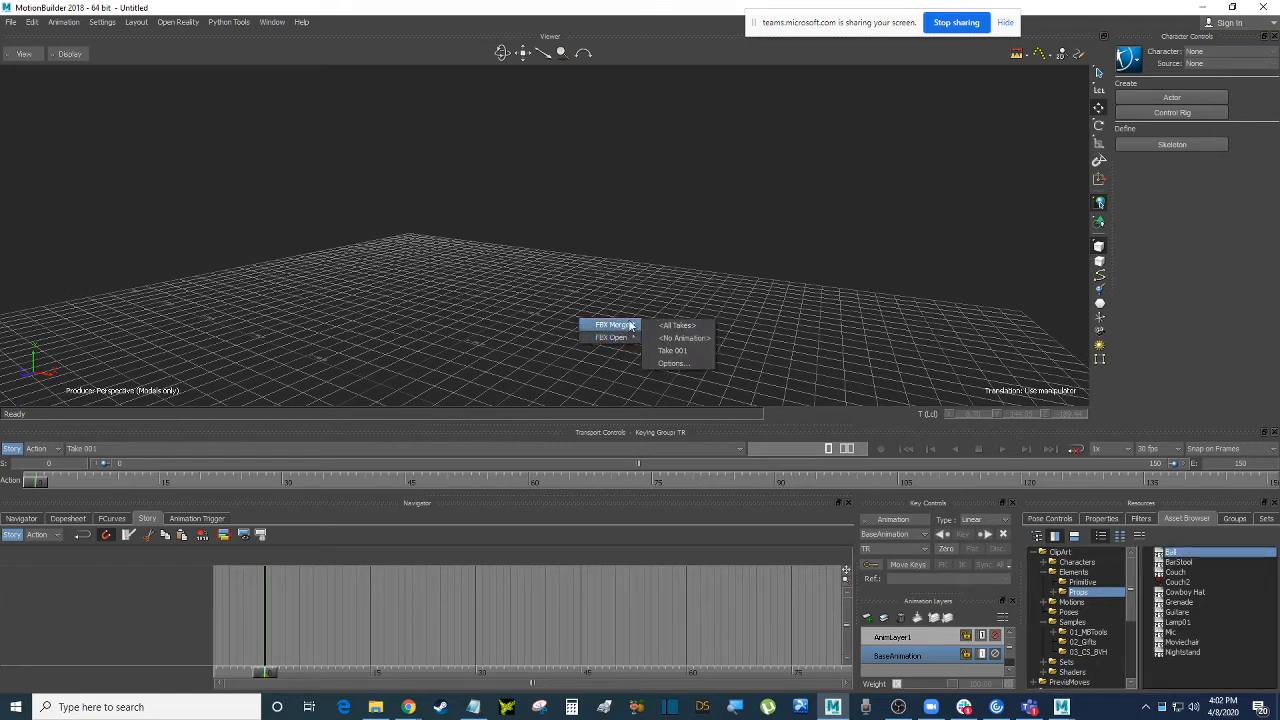
{"action": "left_click", "coordinate": [699, 337]}
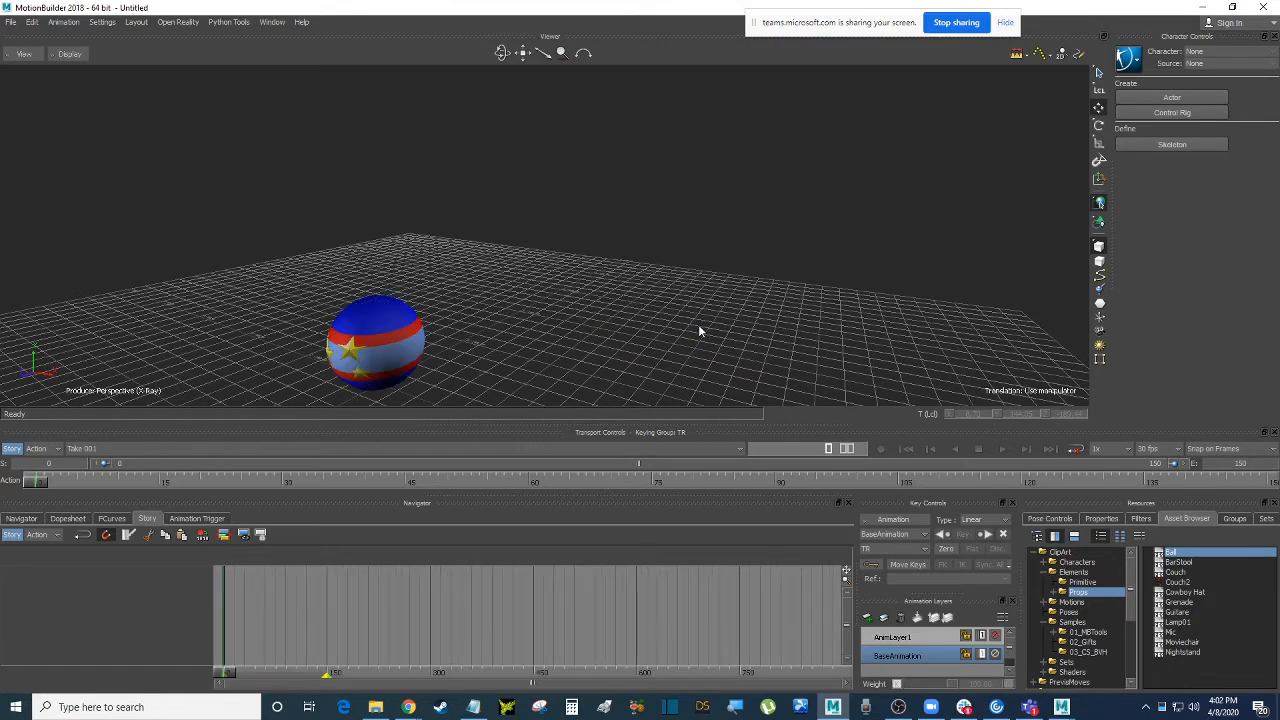
Select the ball and examine its hierarchy in the schematic view, returning to the perspective view.
{"action": "left_click_drag", "start_coordinate": [521, 326], "coordinate": [617, 306], "text": "shift"}
{"action": "left_click", "coordinate": [466, 289]}
{"action": "key", "text": "ctrl+w"}
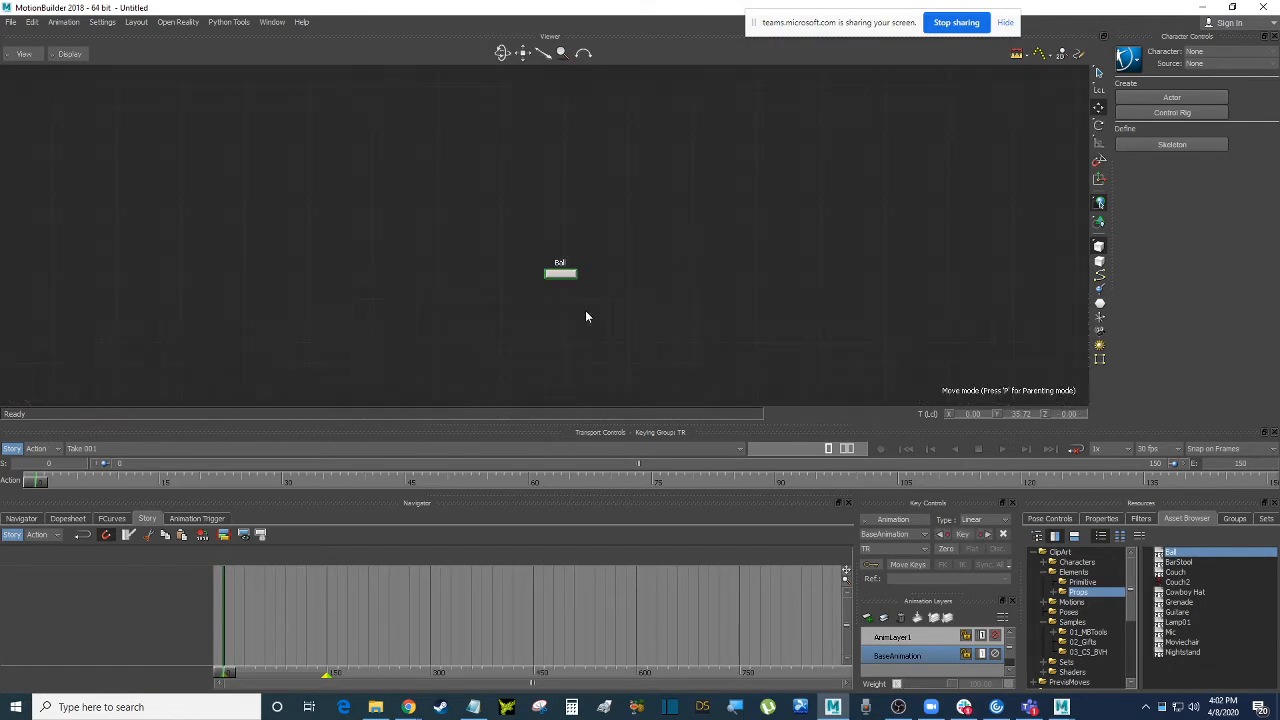
{"action": "key", "text": "ctrl+e"}
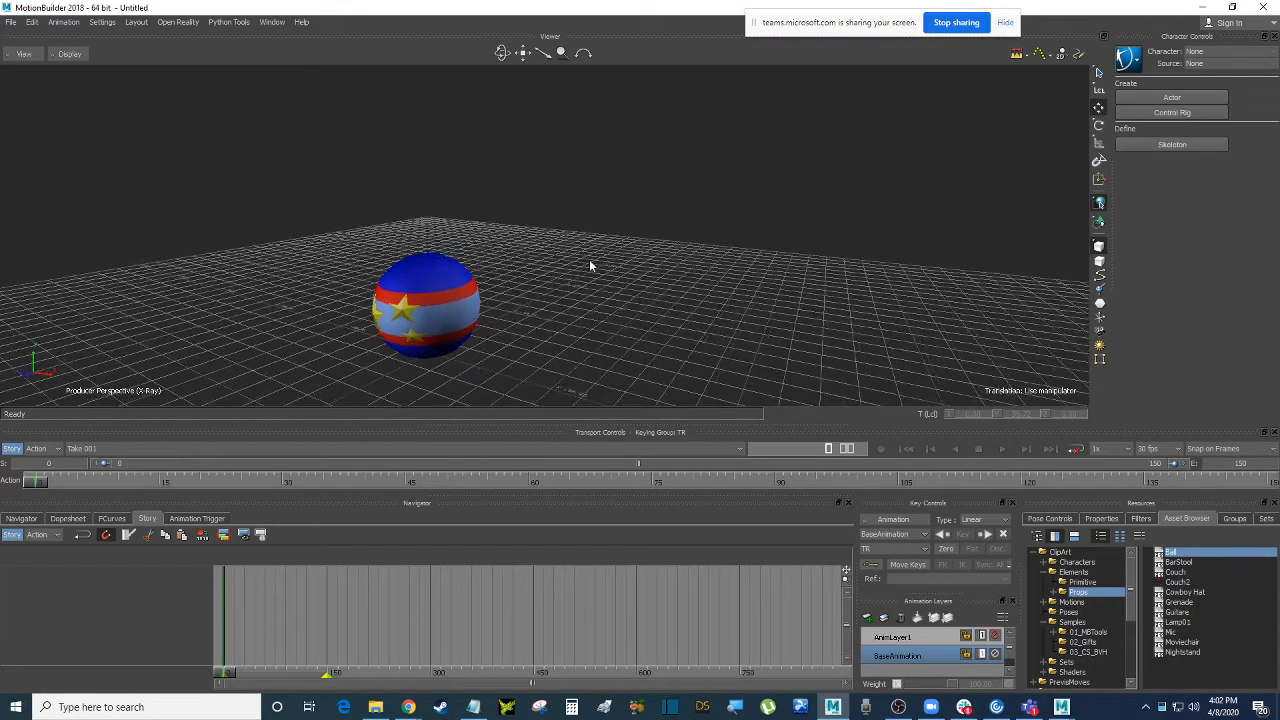
{"action": "left_click_drag", "start_coordinate": [590, 262], "coordinate": [790, 307], "text": "shift"}
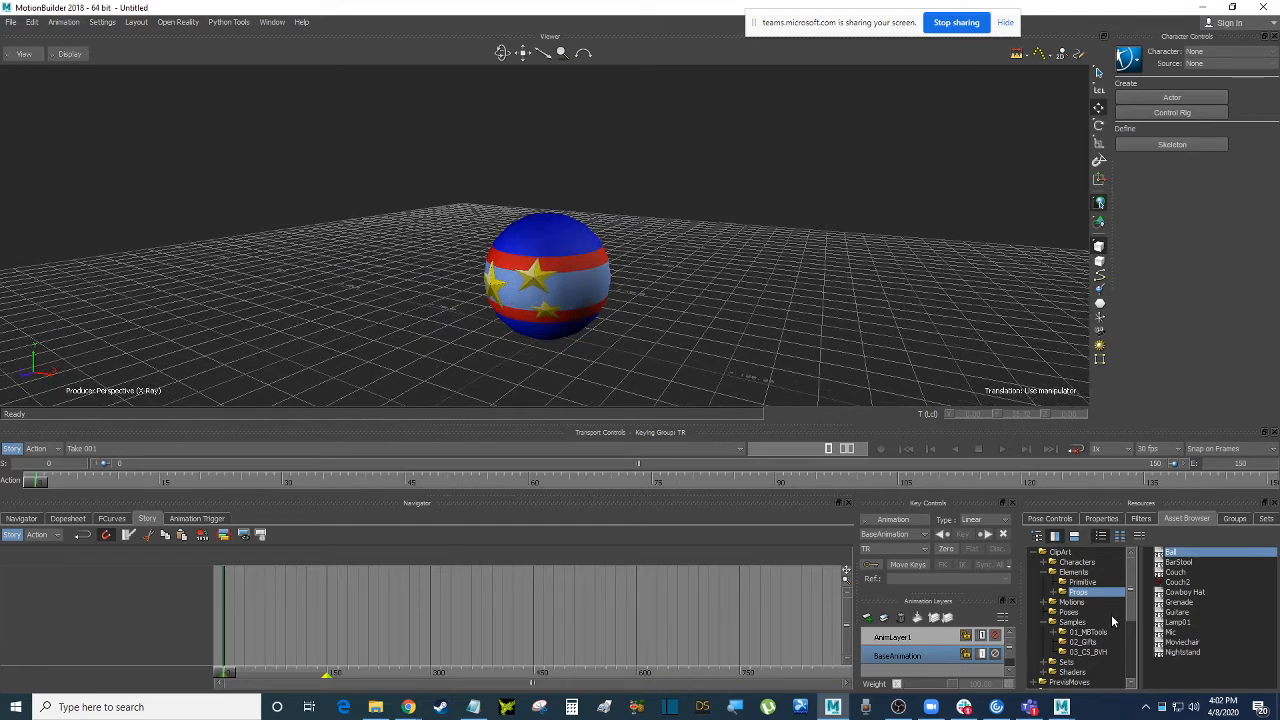
{"action": "scroll", "coordinate": [1080, 630], "scroll_direction": "down", "scroll_amount": 3}
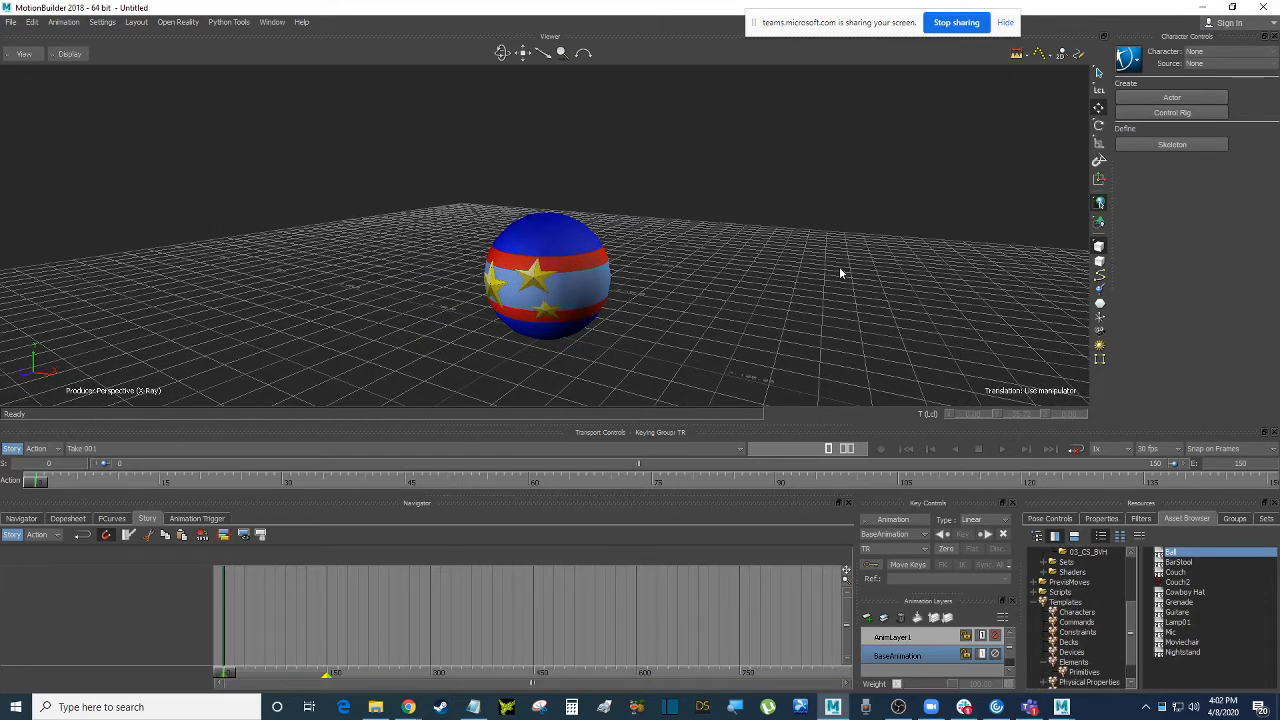
Discard the ball scene without saving and open the Pickup_Keys motion from the PrevisMoves folder with all takes.
{"action": "key", "text": "ctrl+n"}
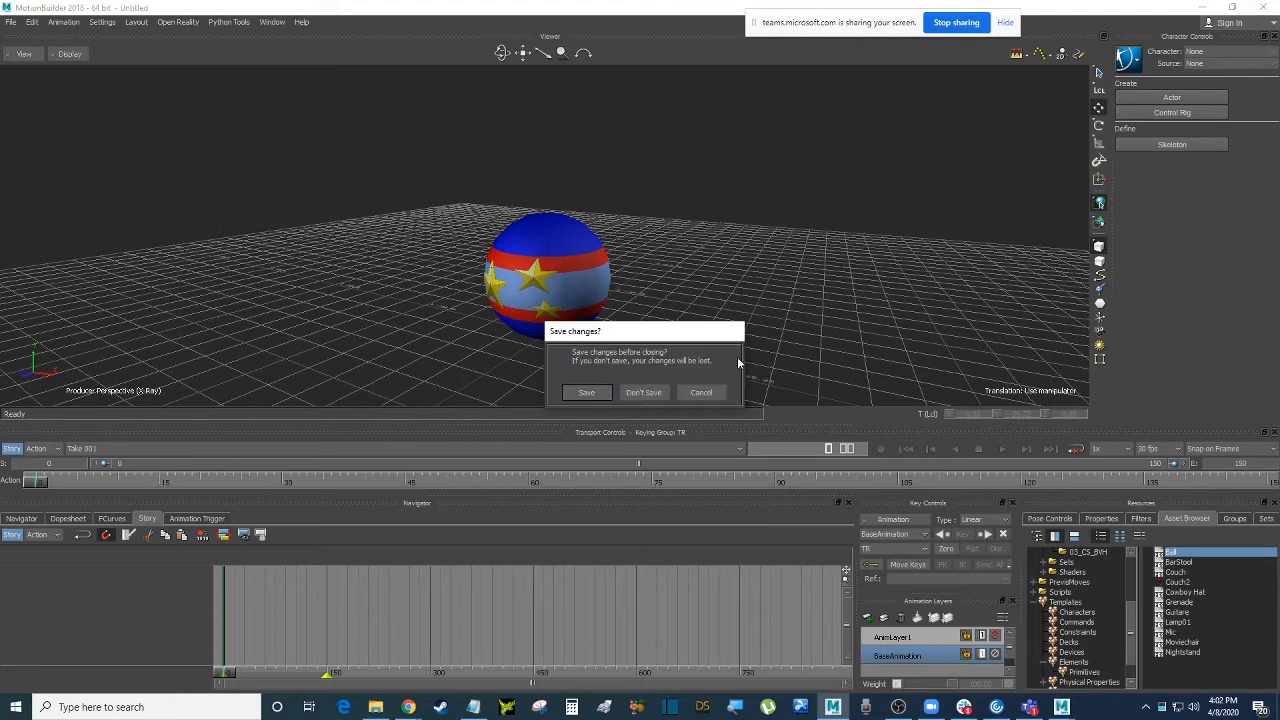
{"action": "left_click", "coordinate": [645, 392]}
{"action": "scroll", "coordinate": [1060, 596], "scroll_direction": "up", "scroll_amount": 3}
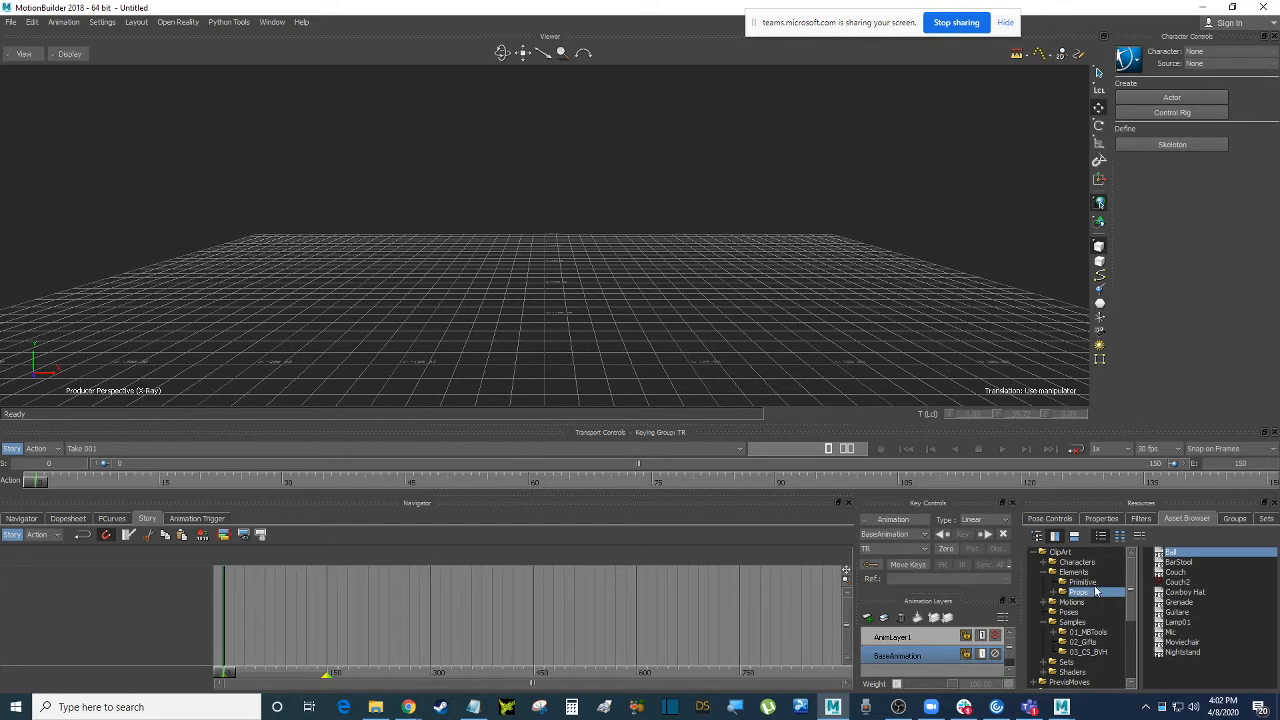
{"action": "scroll", "coordinate": [1082, 660], "scroll_direction": "down", "scroll_amount": 2}
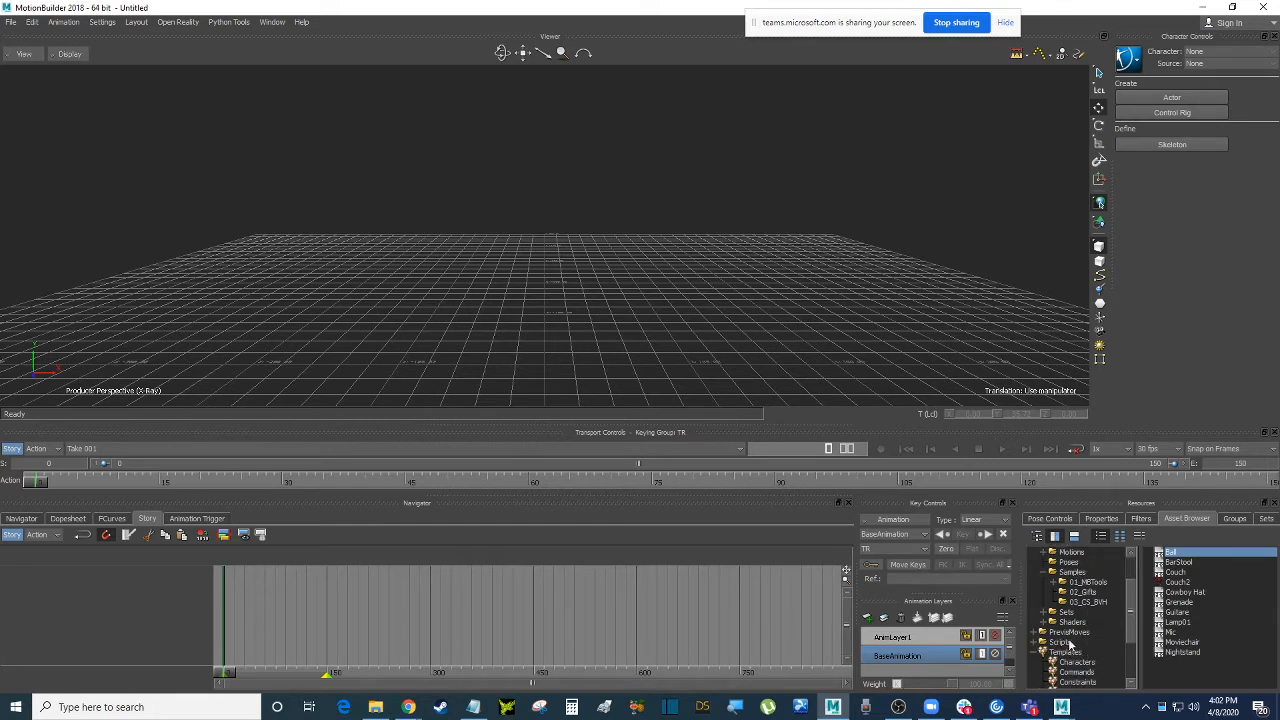
{"action": "left_click", "coordinate": [1085, 632]}
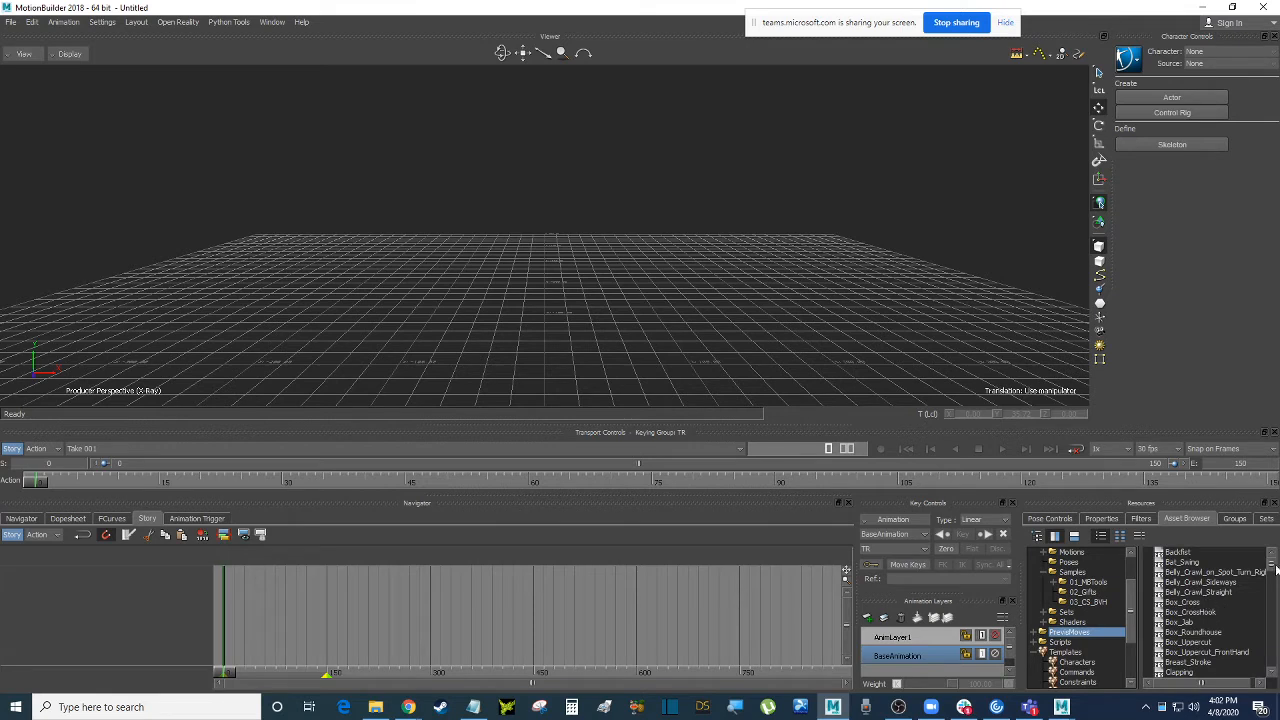
{"action": "left_click_drag", "start_coordinate": [1273, 569], "coordinate": [1274, 624]}
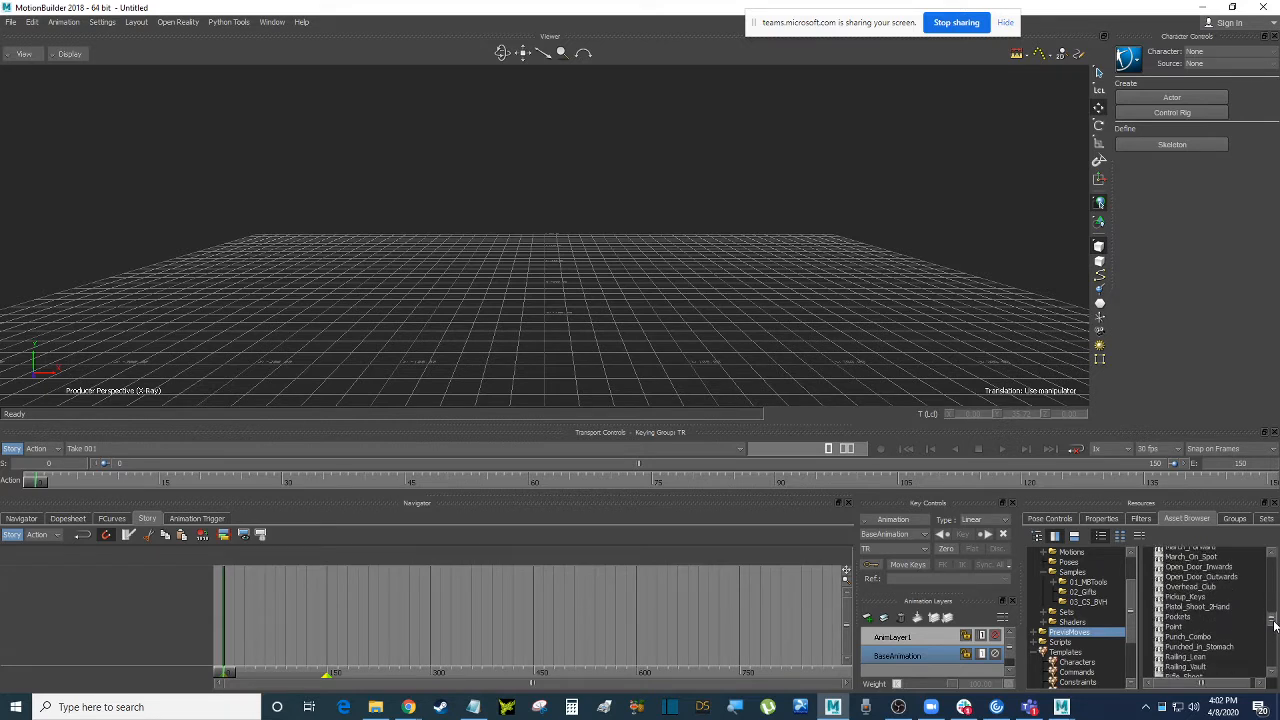
{"action": "left_click", "coordinate": [1212, 598]}
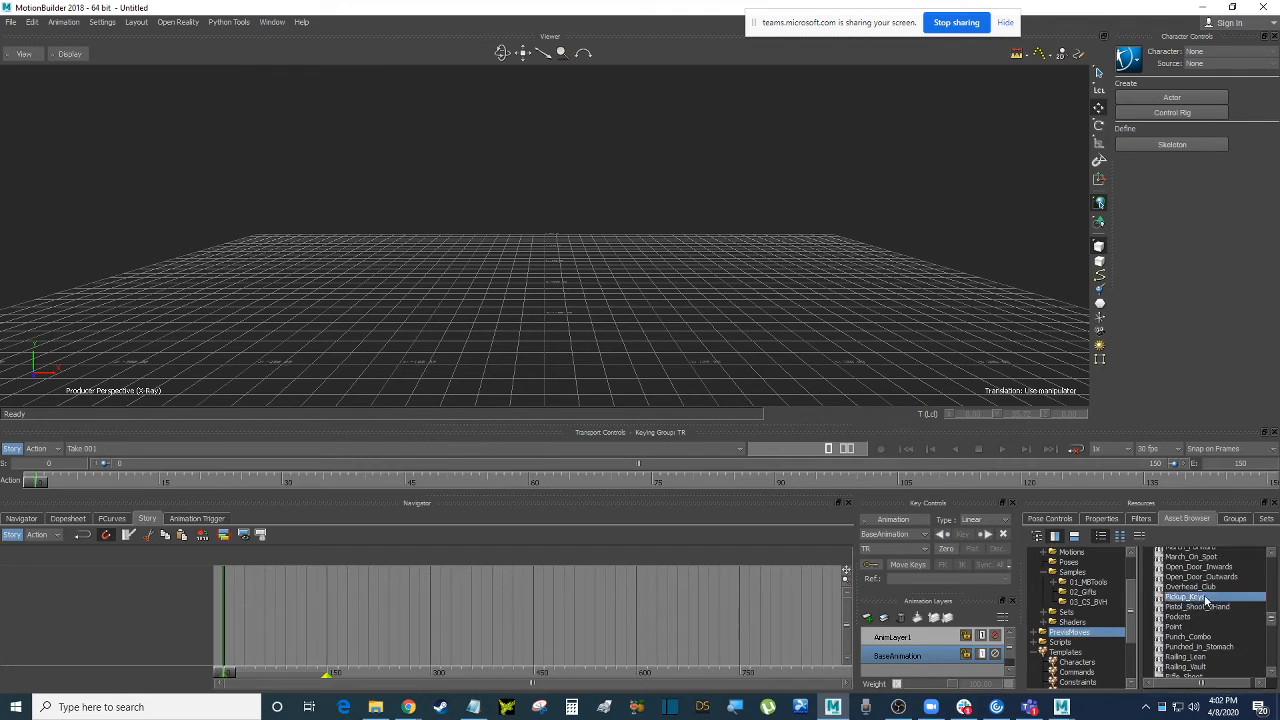
{"action": "left_click_drag", "start_coordinate": [1212, 598], "coordinate": [526, 262]}
{"action": "mouse_move", "coordinate": [550, 261]}
{"action": "left_click", "coordinate": [614, 262]}
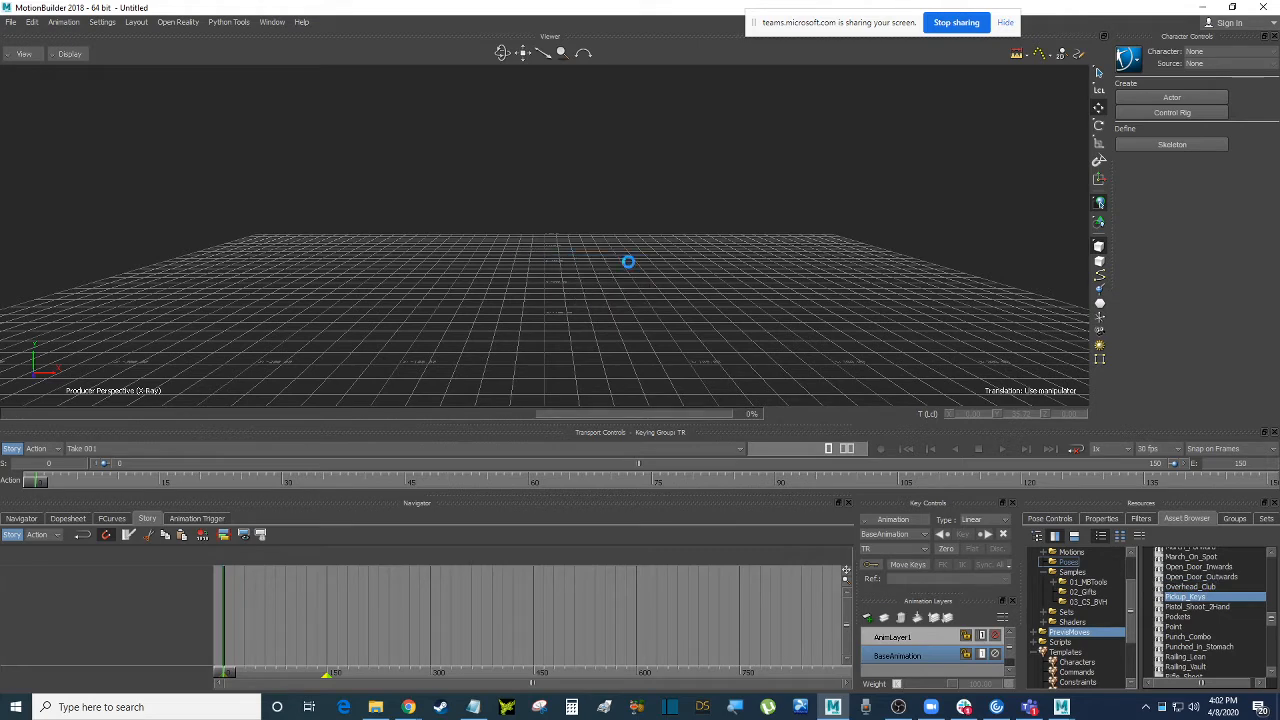
Play the Pickup_Keys animation to examine how the character bends down and picks something up.
{"action": "left_click_drag", "start_coordinate": [593, 300], "coordinate": [653, 299], "text": "ctrl+shift"}
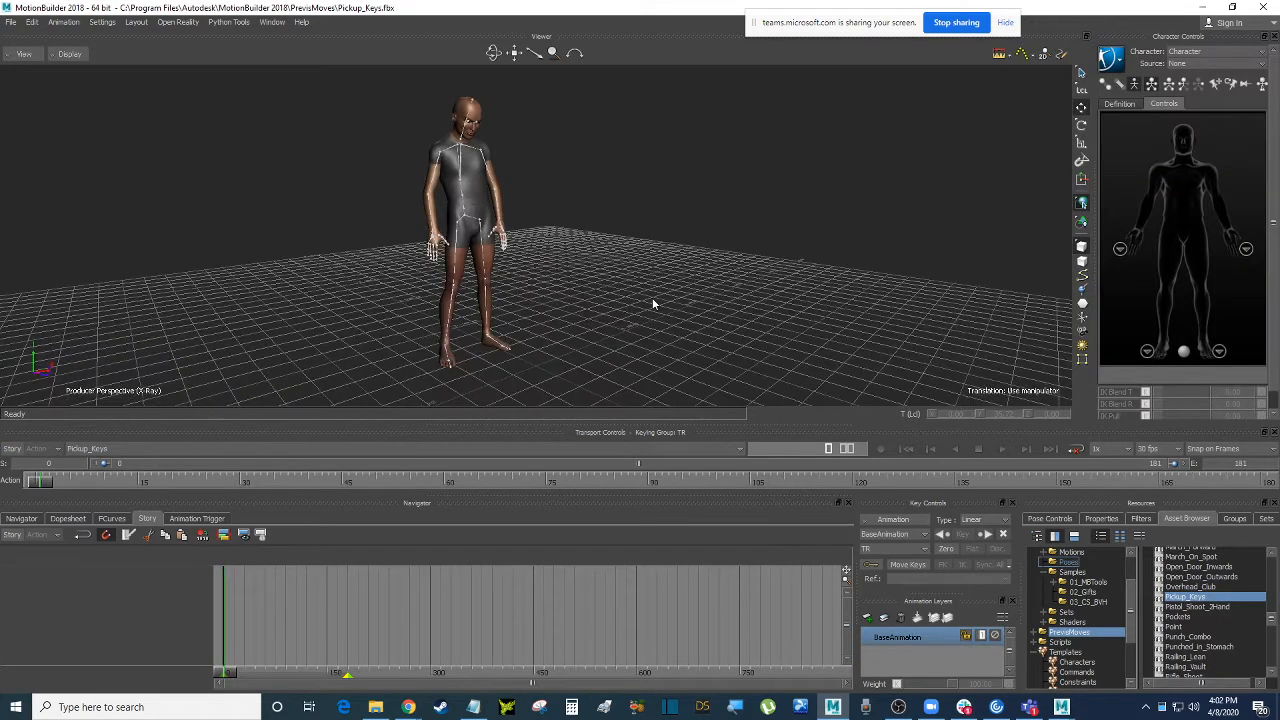
{"action": "key", "text": "ctrl+space"}
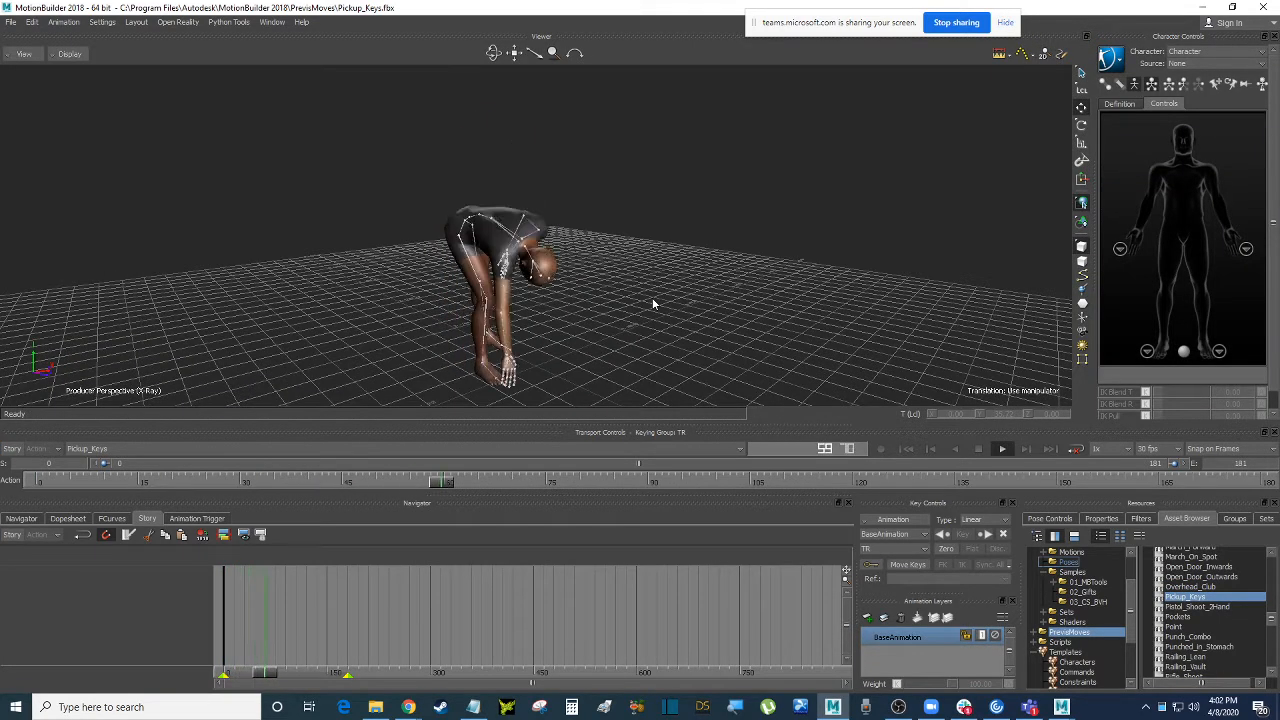
{"action": "key", "text": "ctrl+space"}
{"action": "key", "text": "ctrl+space"}
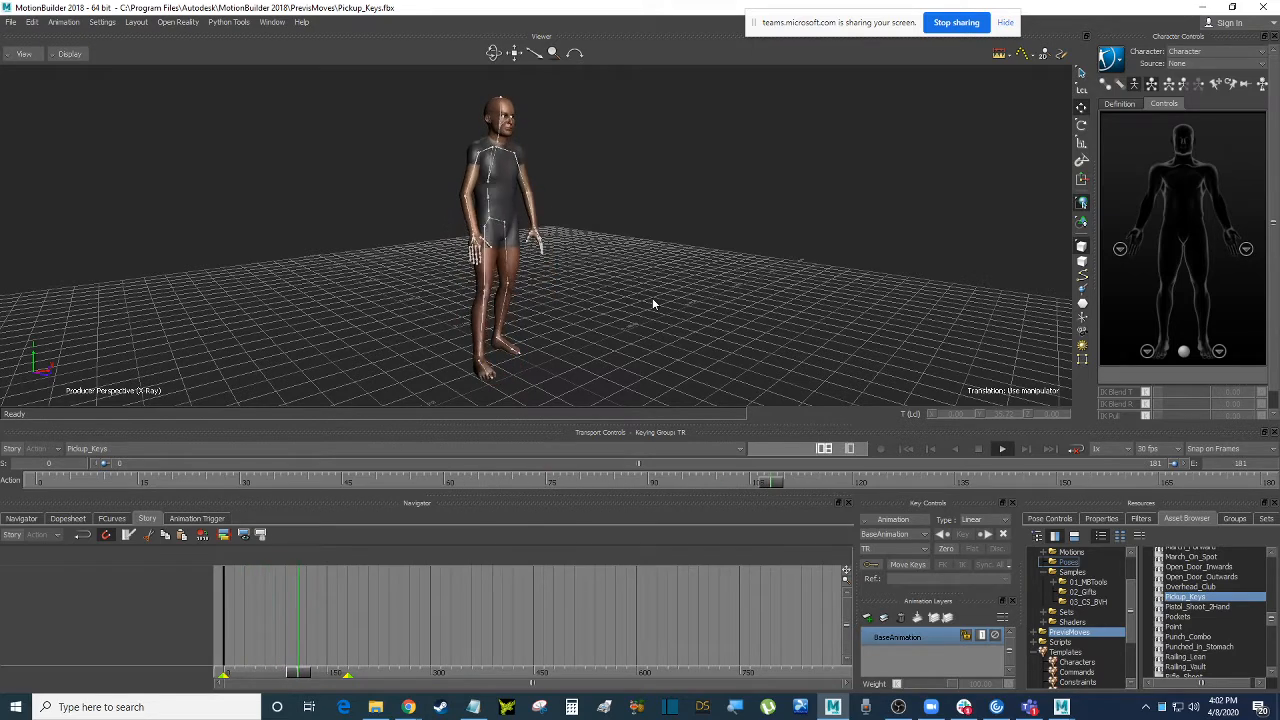
{"action": "key", "text": "ctrl+space"}
{"action": "left_click_drag", "start_coordinate": [653, 300], "coordinate": [671, 300], "text": "ctrl+shift"}
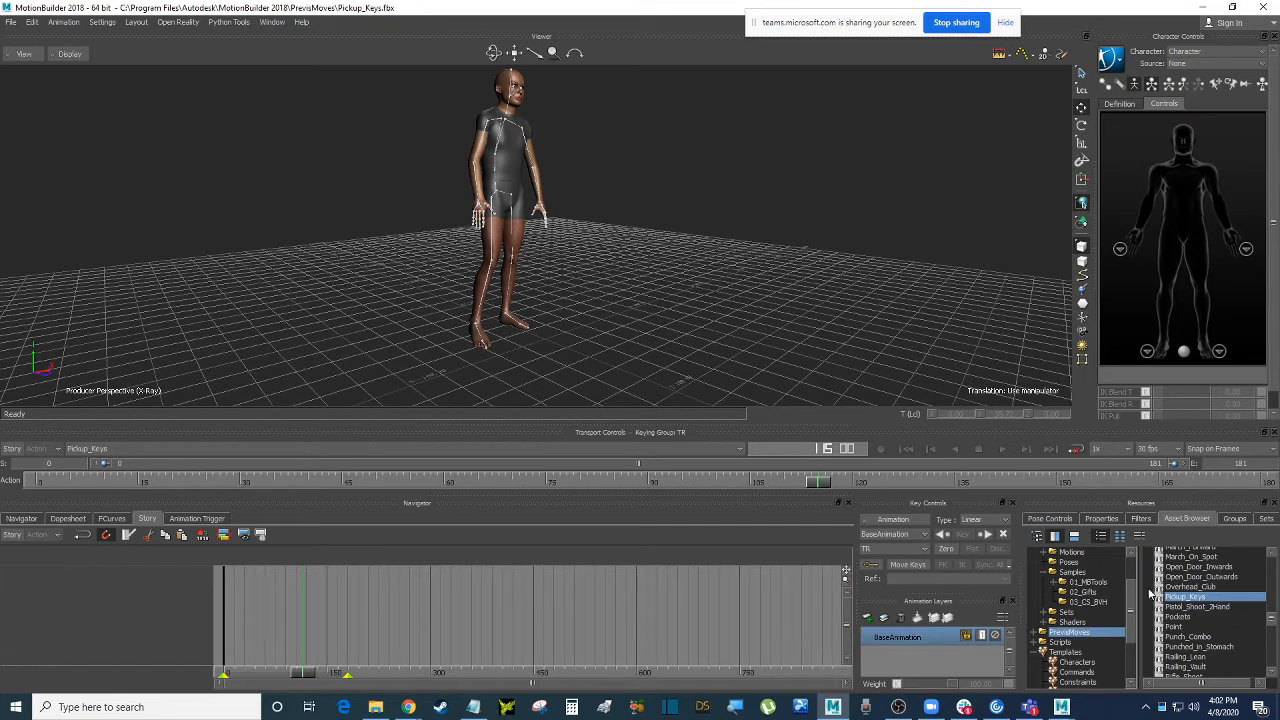
Merge the Ball prop into the Pickup_Keys scene with no animation and select the ball at the character's feet.
{"action": "scroll", "coordinate": [1135, 570], "scroll_direction": "up", "scroll_amount": 2}
{"action": "scroll", "coordinate": [1135, 570], "scroll_direction": "up", "scroll_amount": 1}
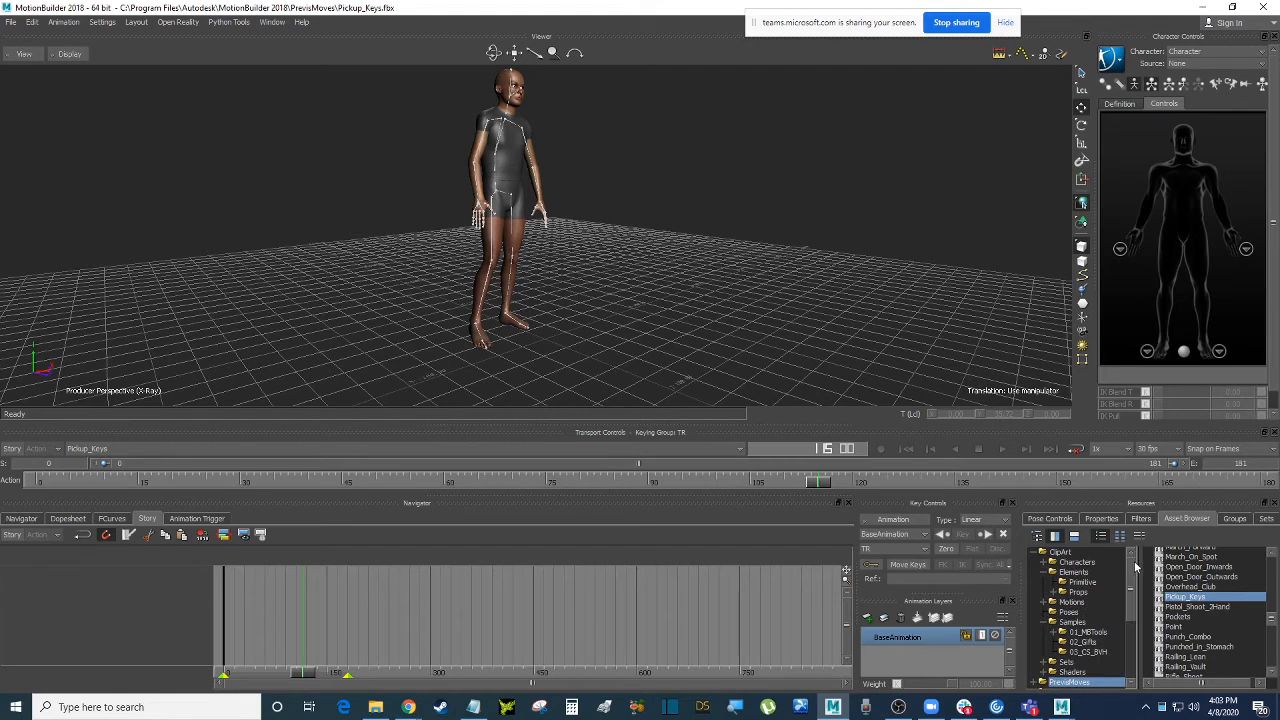
{"action": "left_click", "coordinate": [1080, 592]}
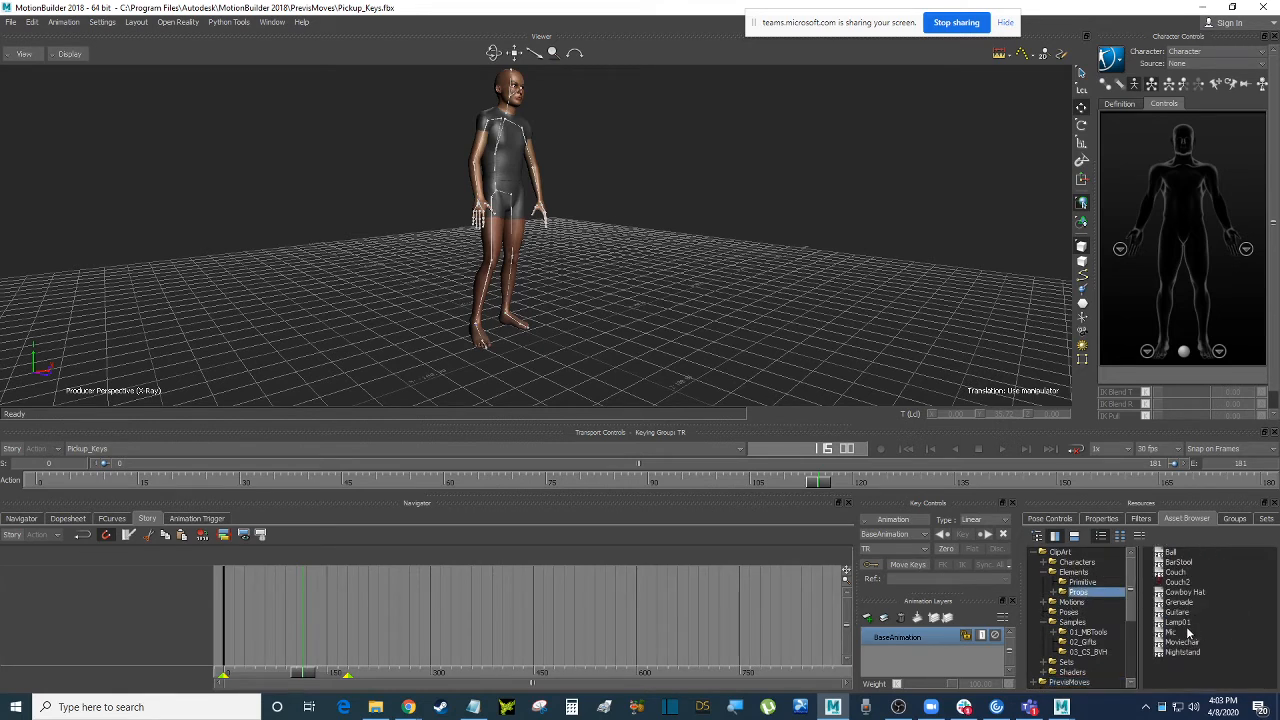
{"action": "left_click_drag", "start_coordinate": [1172, 553], "coordinate": [636, 292]}
{"action": "mouse_move", "coordinate": [665, 288]}
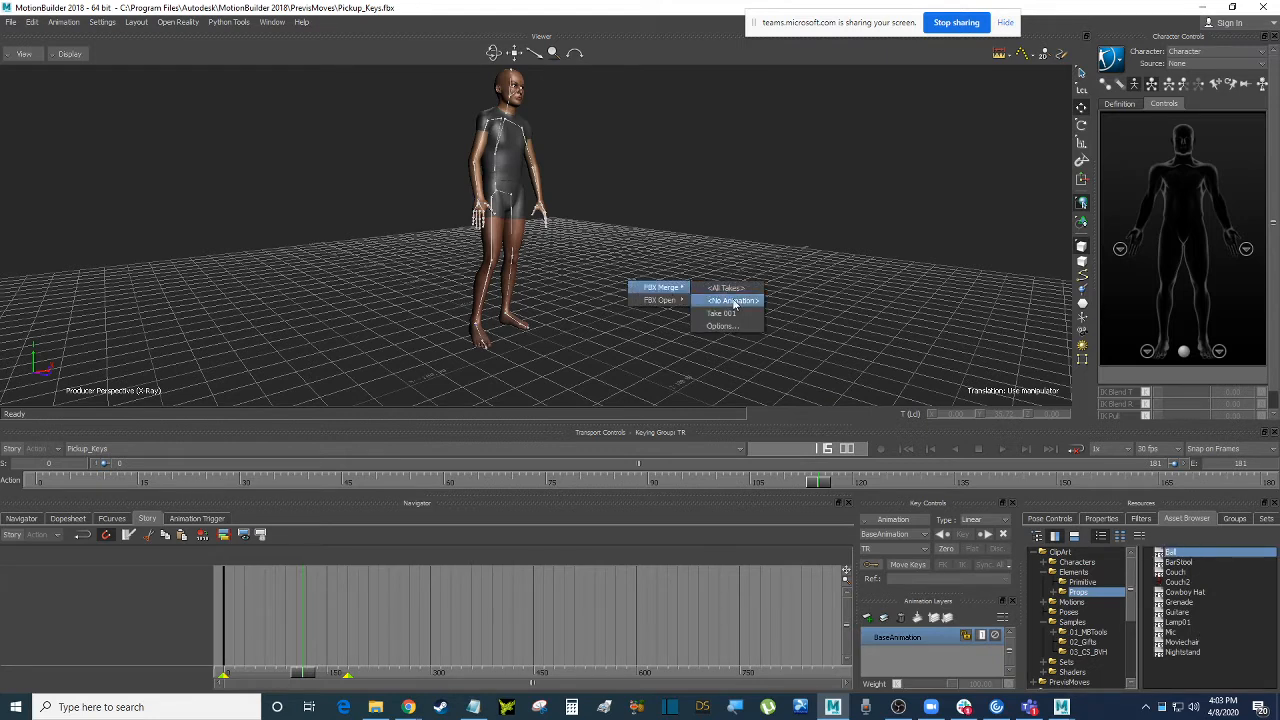
{"action": "left_click", "coordinate": [734, 302]}
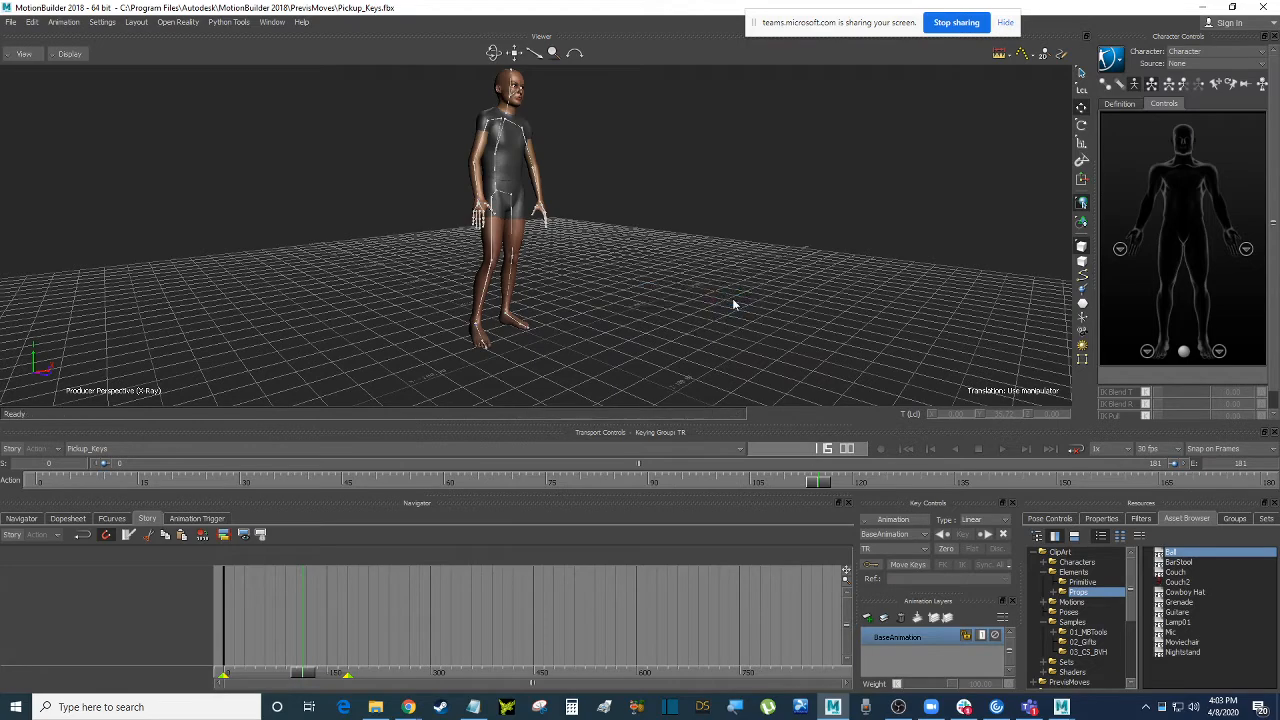
{"action": "left_click_drag", "start_coordinate": [732, 304], "coordinate": [668, 303], "text": "ctrl+shift"}
{"action": "left_click_drag", "start_coordinate": [668, 303], "coordinate": [681, 233], "text": "ctrl"}
{"action": "left_click", "coordinate": [590, 310]}
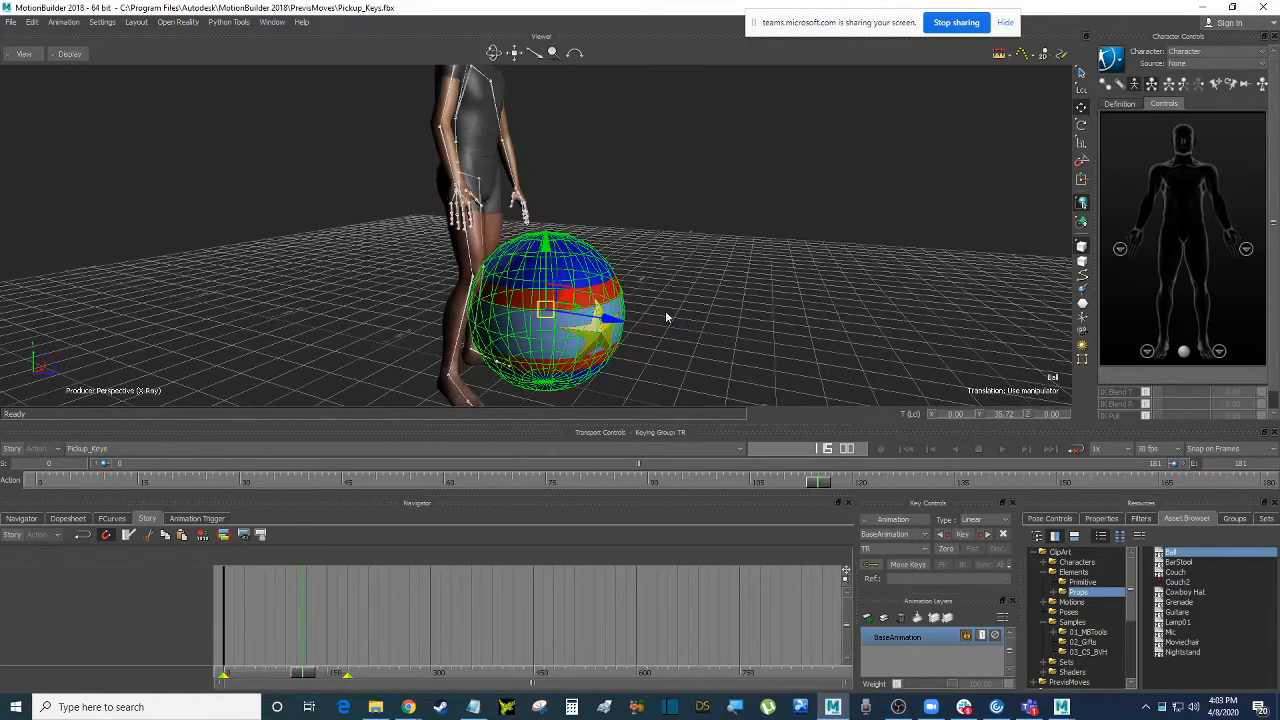
Scale the ball down uniformly to a factor of about 1.81.
{"action": "left_click_drag", "start_coordinate": [665, 310], "coordinate": [663, 266], "text": "ctrl+shift"}
{"action": "key", "text": "s"}
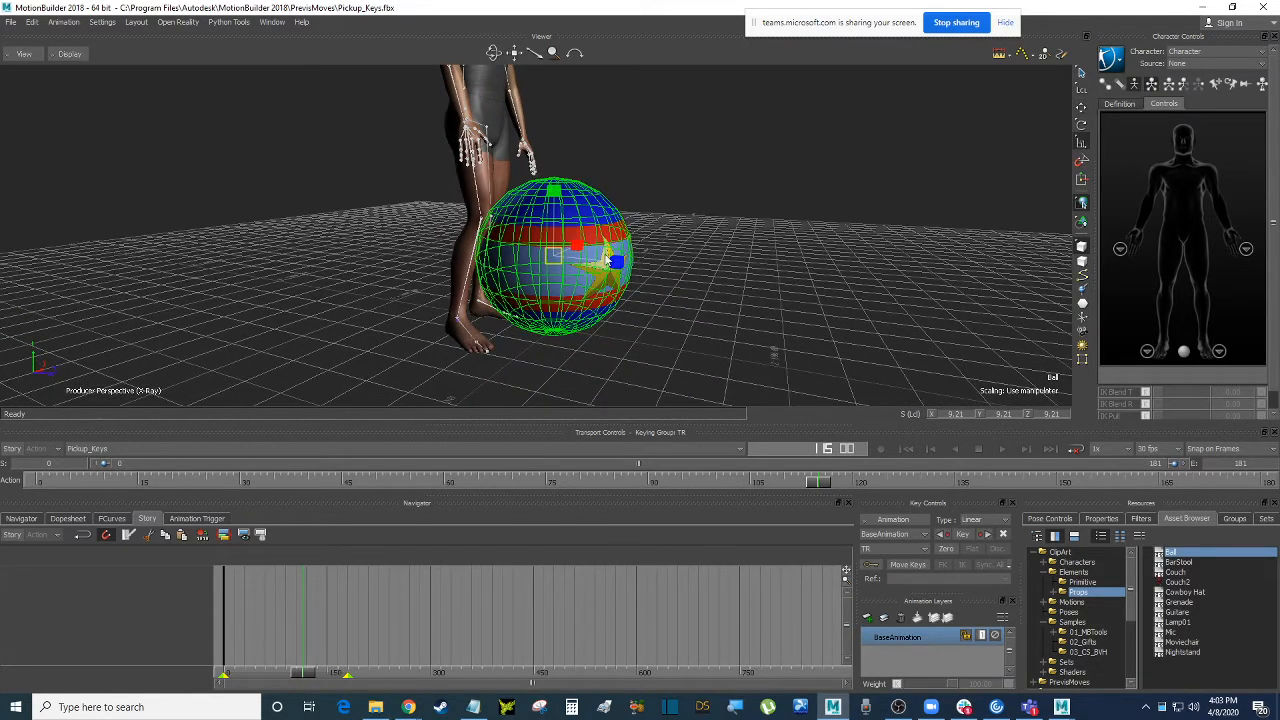
{"action": "left_click_drag", "start_coordinate": [556, 256], "coordinate": [289, 515]}
Move the ball onto the floor just in front of the character's feet, at about X -18.82, Y 7.72, Z 6.66, and deselect it.
{"action": "left_click_drag", "start_coordinate": [687, 222], "coordinate": [765, 226], "text": "ctrl+shift"}
{"action": "key", "text": "t"}
{"action": "left_click_drag", "start_coordinate": [622, 200], "coordinate": [657, 287]}
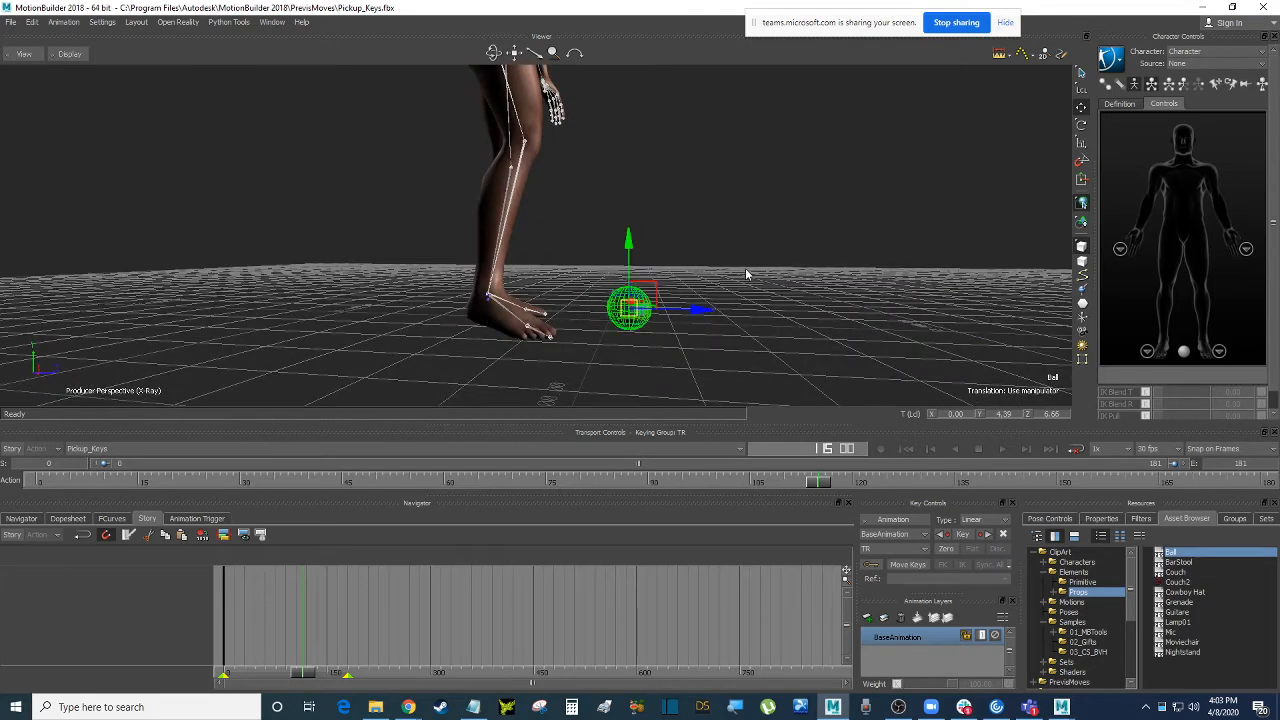
{"action": "left_click_drag", "start_coordinate": [746, 271], "coordinate": [762, 226], "text": "ctrl+shift"}
{"action": "left_click_drag", "start_coordinate": [654, 180], "coordinate": [672, 258]}
{"action": "left_click_drag", "start_coordinate": [678, 315], "coordinate": [812, 285]}
{"action": "left_click", "coordinate": [853, 291]}
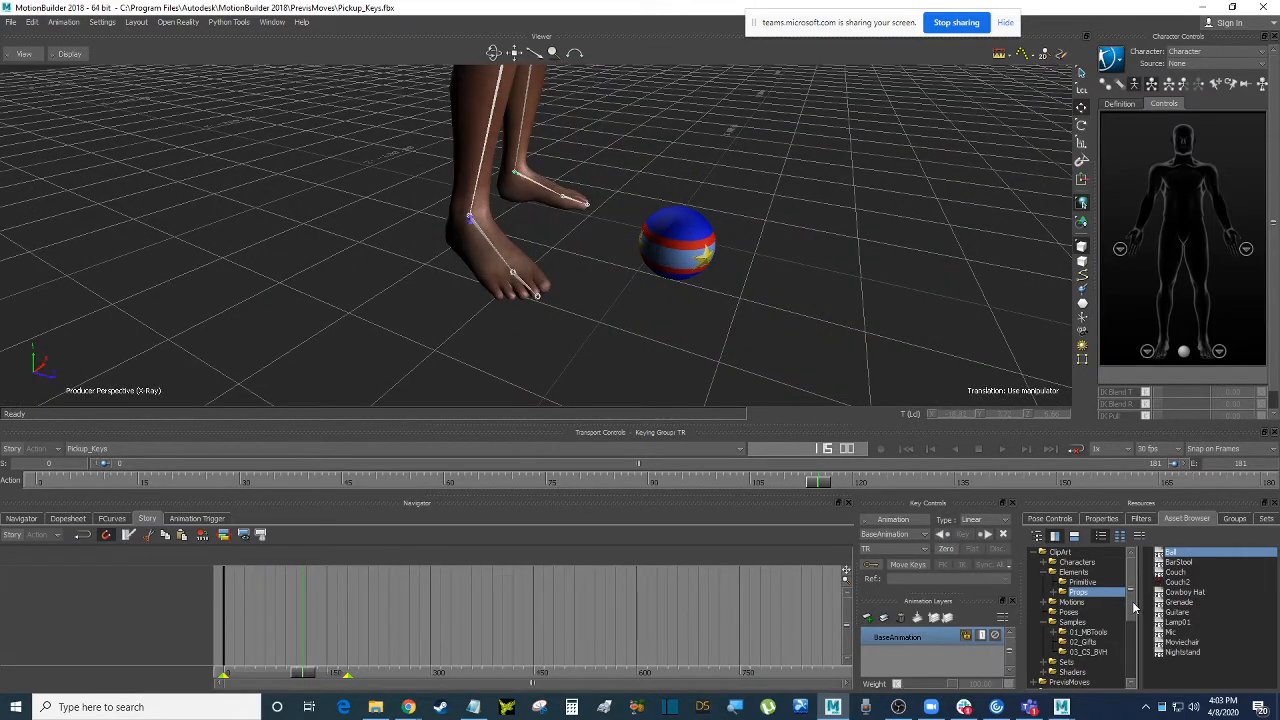
Add a Marker from the Elements templates to the scene, placing it on the floor beside the ball.
{"action": "scroll", "coordinate": [1128, 612], "scroll_direction": "down", "scroll_amount": 3}
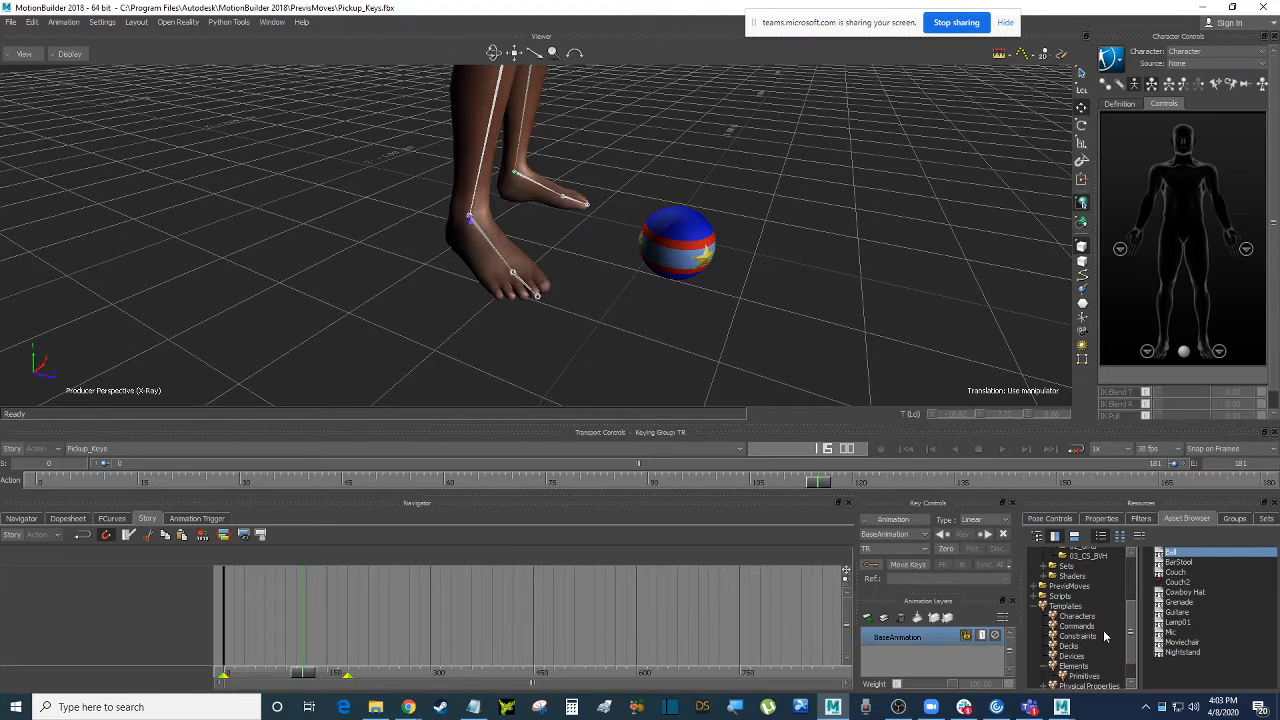
{"action": "left_click", "coordinate": [1075, 667]}
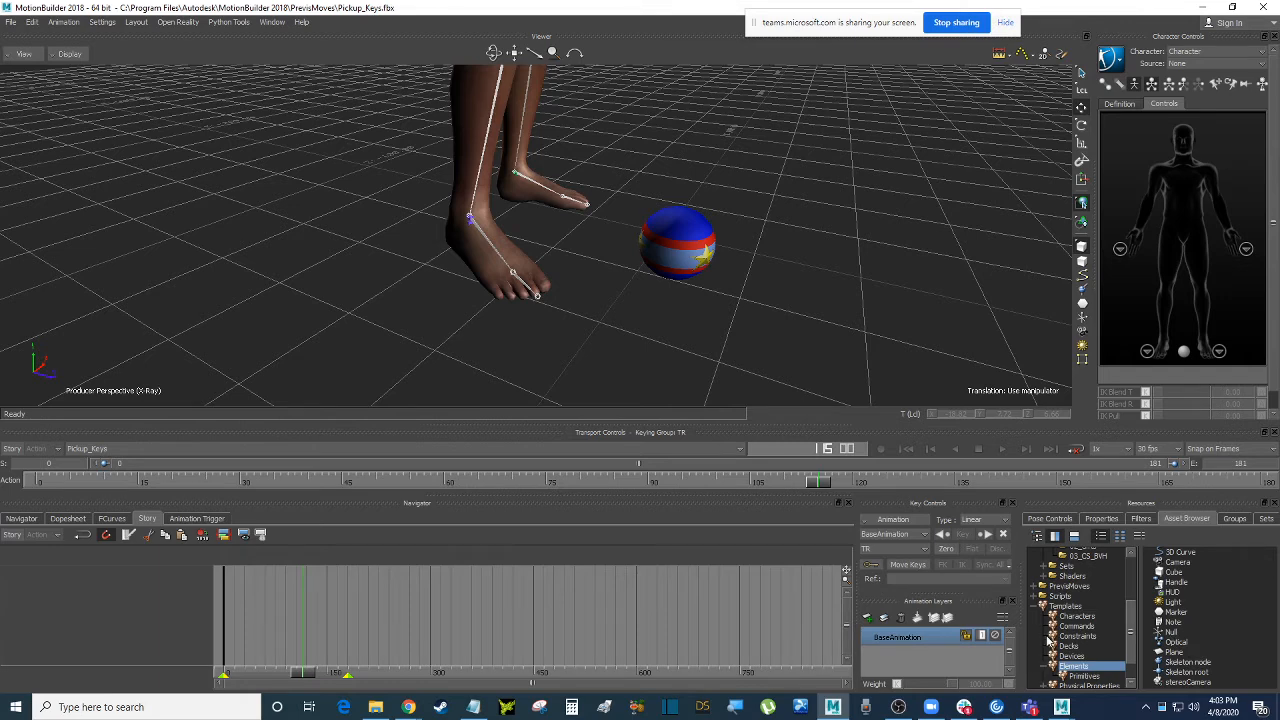
{"action": "left_click_drag", "start_coordinate": [1175, 612], "coordinate": [789, 286]}
{"action": "left_click_drag", "start_coordinate": [849, 326], "coordinate": [993, 326], "text": "ctrl"}
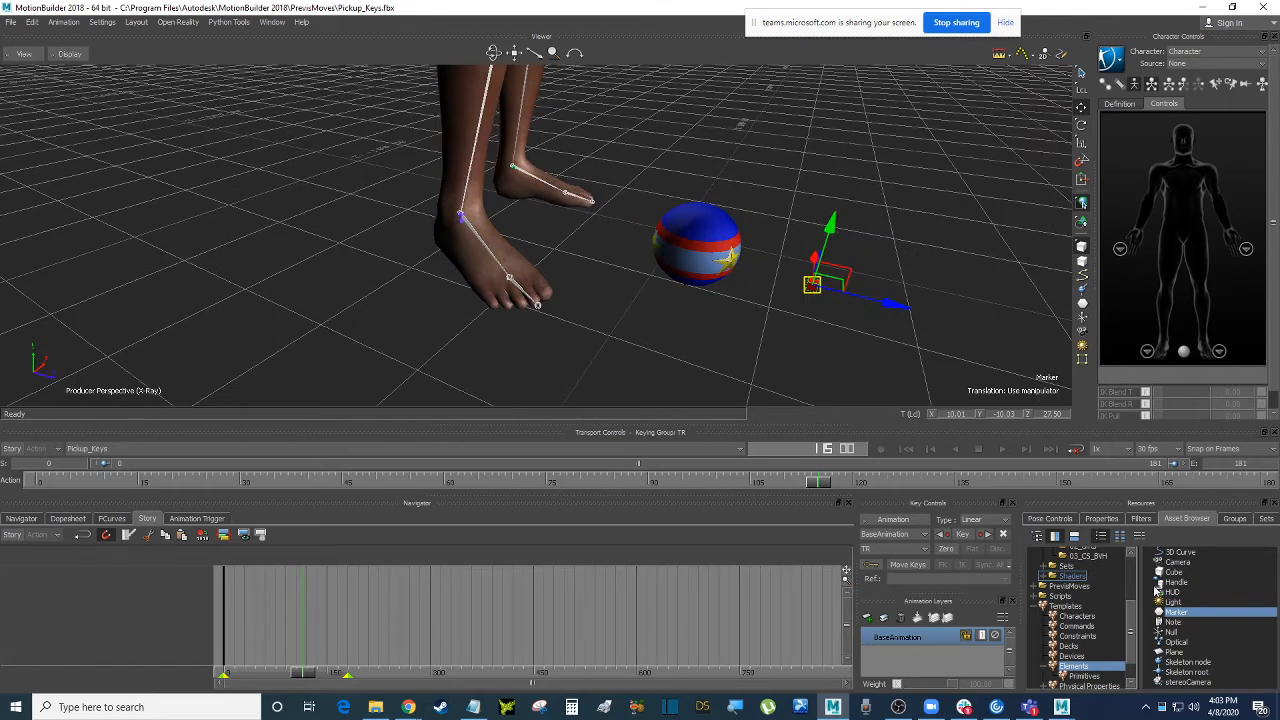
Set the marker's look to Hard Cross and its size to 822.
{"action": "left_click", "coordinate": [1104, 520]}
{"action": "left_click", "coordinate": [1205, 618]}
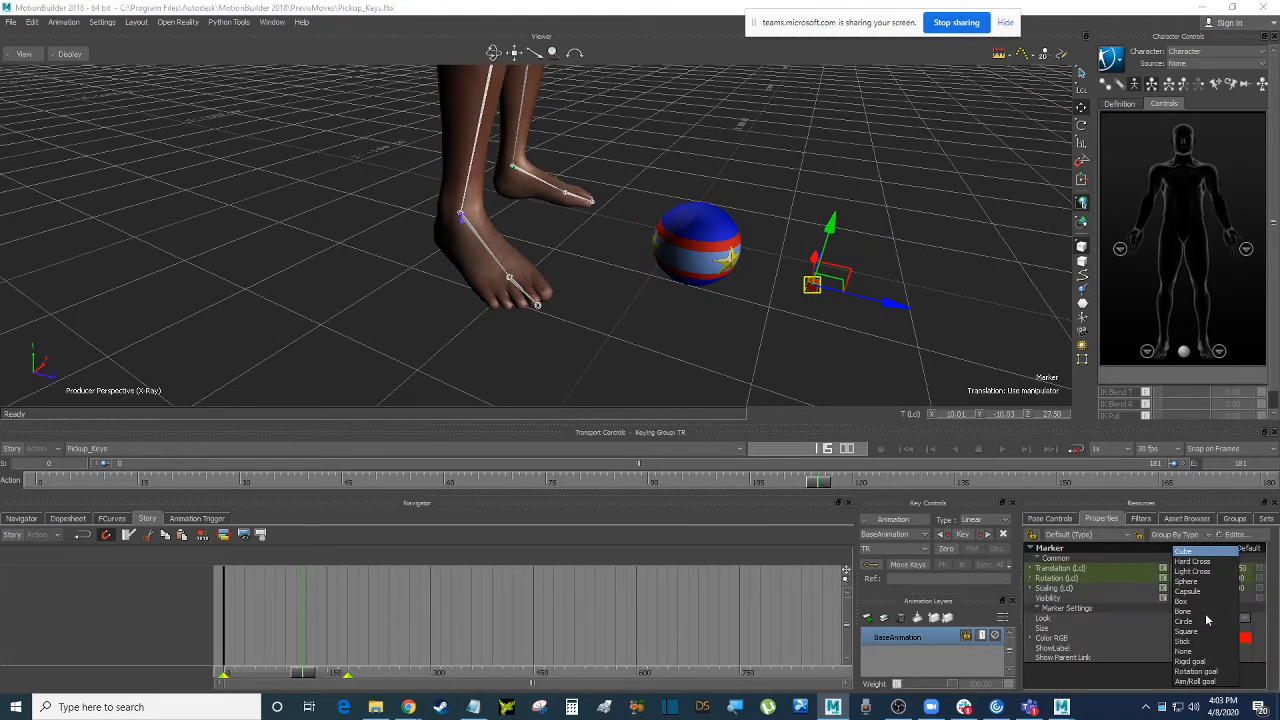
{"action": "left_click", "coordinate": [1209, 563]}
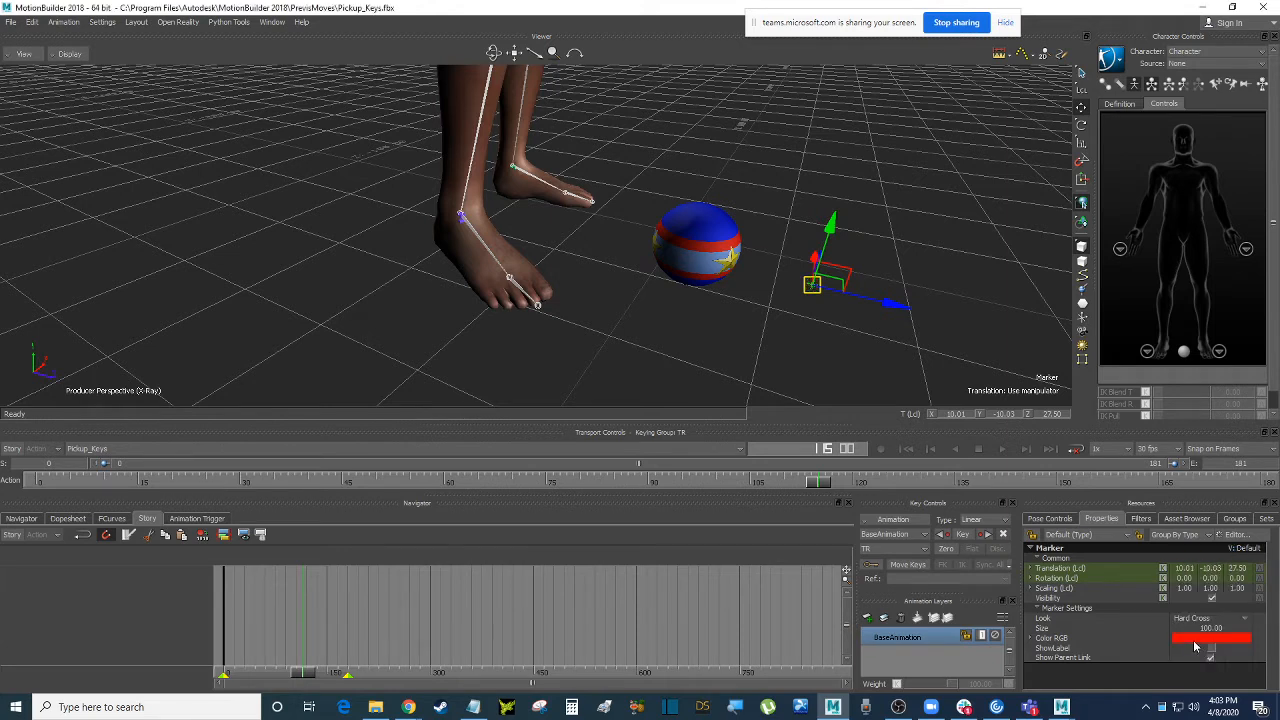
{"action": "mouse_move", "coordinate": [1210, 628]}
{"action": "left_mouse_down"}
{"action": "mouse_move", "coordinate": [1184, 637]}
{"action": "mouse_move", "coordinate": [1266, 634]}
{"action": "mouse_move", "coordinate": [1236, 632]}
{"action": "left_mouse_up"}
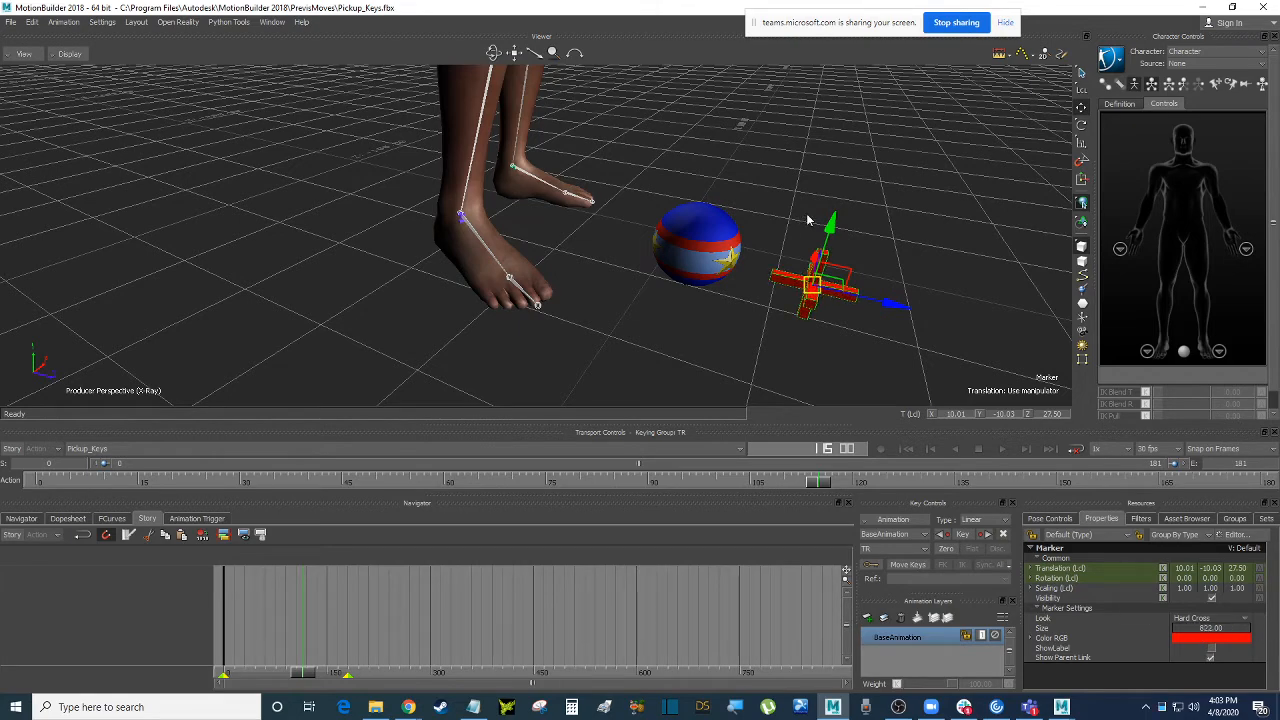
Align the marker to the ball in both translation and rotation.
{"action": "mouse_move", "coordinate": [808, 217]}
{"action": "left_mouse_down", "text": "ctrl+shift"}
{"action": "mouse_move", "coordinate": [810, 174]}
{"action": "mouse_move", "coordinate": [785, 173]}
{"action": "left_mouse_up", "text": "ctrl+shift"}
{"action": "left_click", "coordinate": [672, 238]}
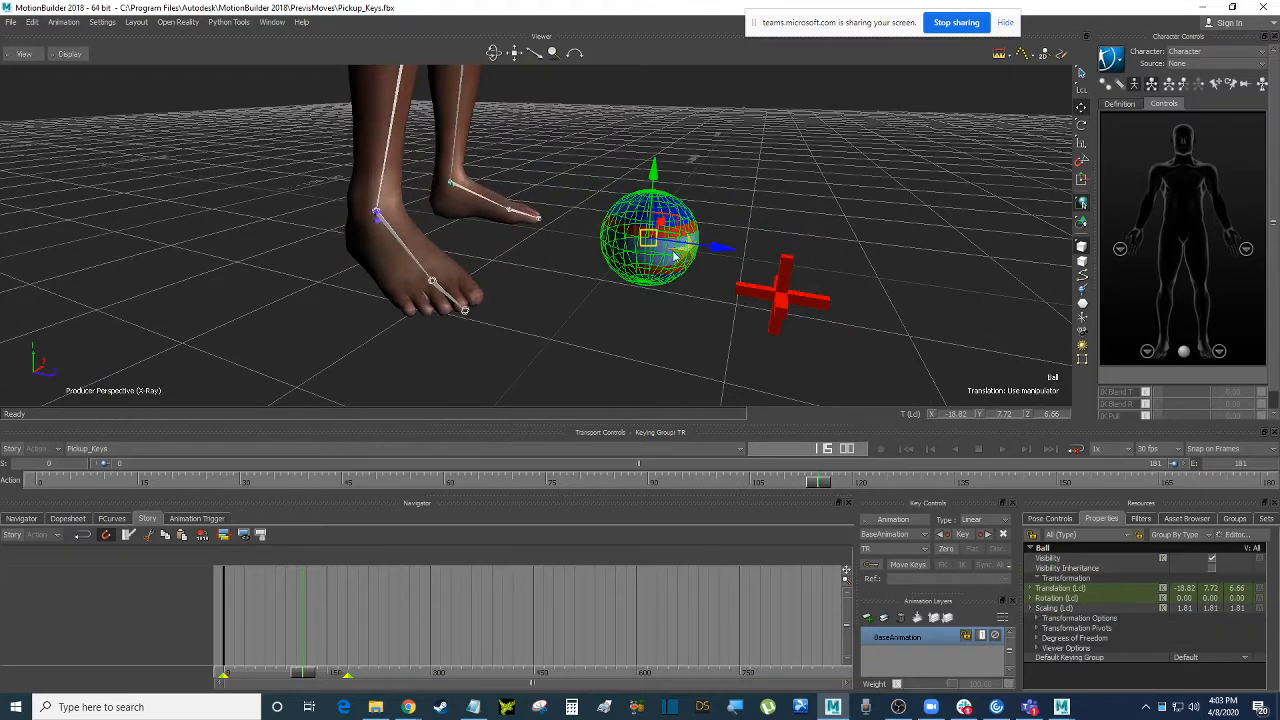
{"action": "left_click", "coordinate": [784, 300]}
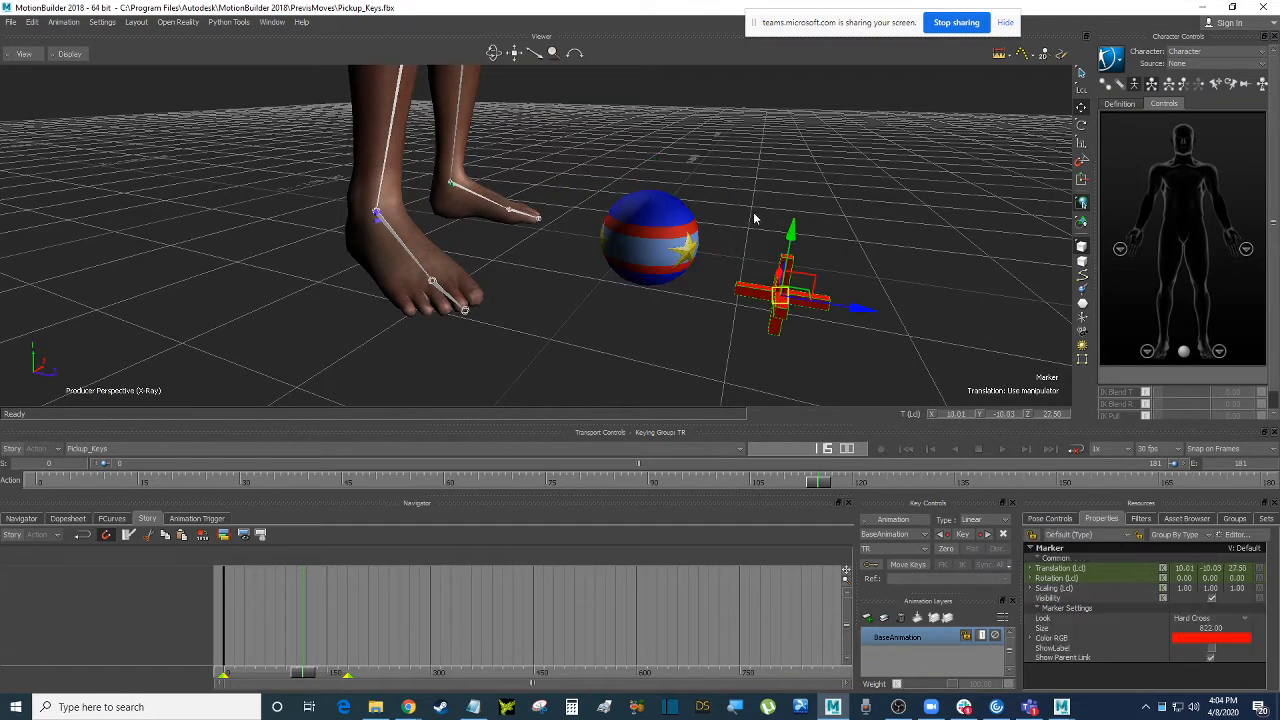
{"action": "mouse_move", "coordinate": [784, 303]}
{"action": "left_mouse_down", "text": "alt"}
{"action": "mouse_move", "coordinate": [743, 191]}
{"action": "mouse_move", "coordinate": [682, 229]}
{"action": "left_mouse_up", "text": "alt"}
{"action": "mouse_move", "coordinate": [690, 226]}
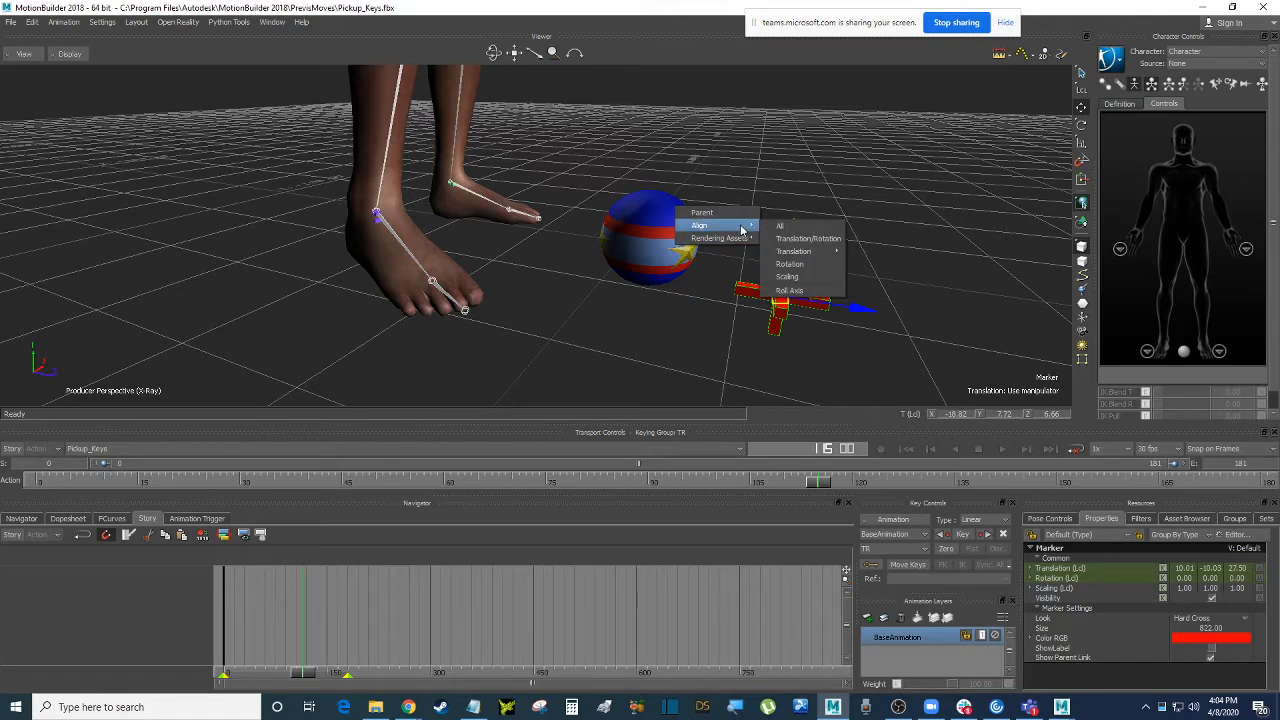
{"action": "left_click", "coordinate": [819, 243]}
{"action": "scroll", "coordinate": [751, 229], "scroll_direction": "up", "scroll_amount": 3}
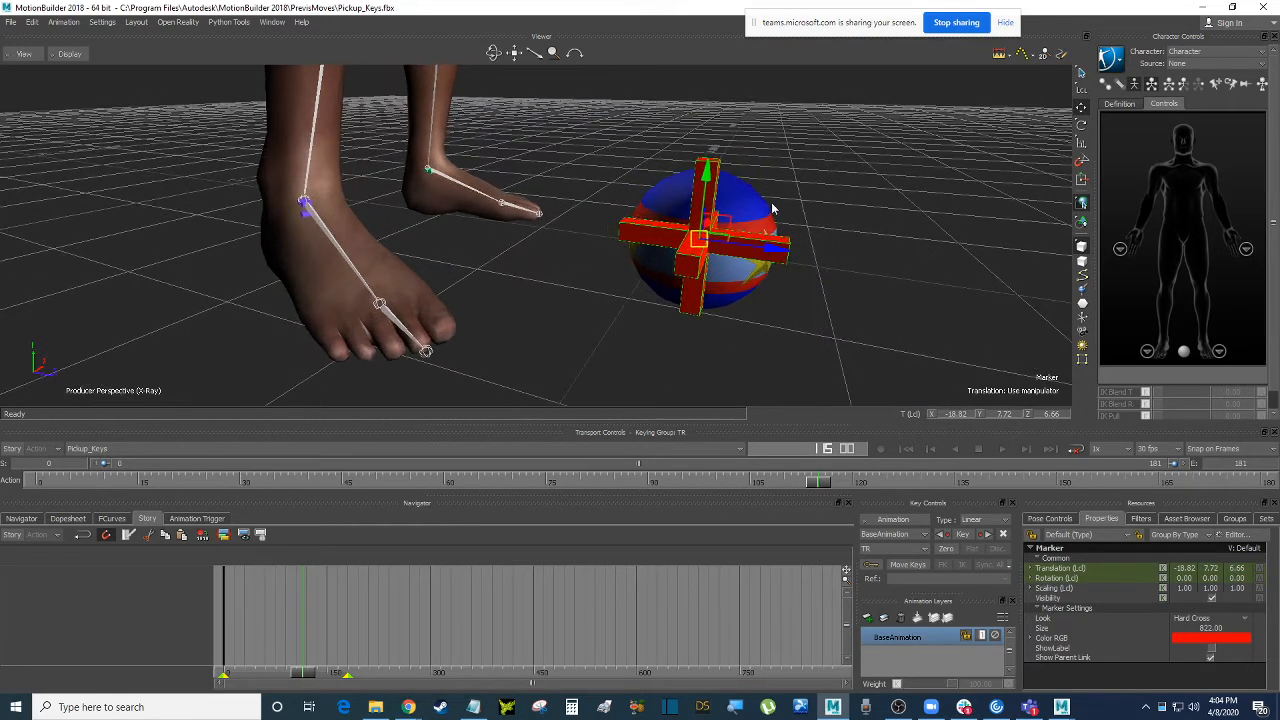
Parent the ball to the red marker.
{"action": "scroll", "coordinate": [805, 229], "scroll_direction": "up", "scroll_amount": 3}
{"action": "left_click", "coordinate": [774, 237]}
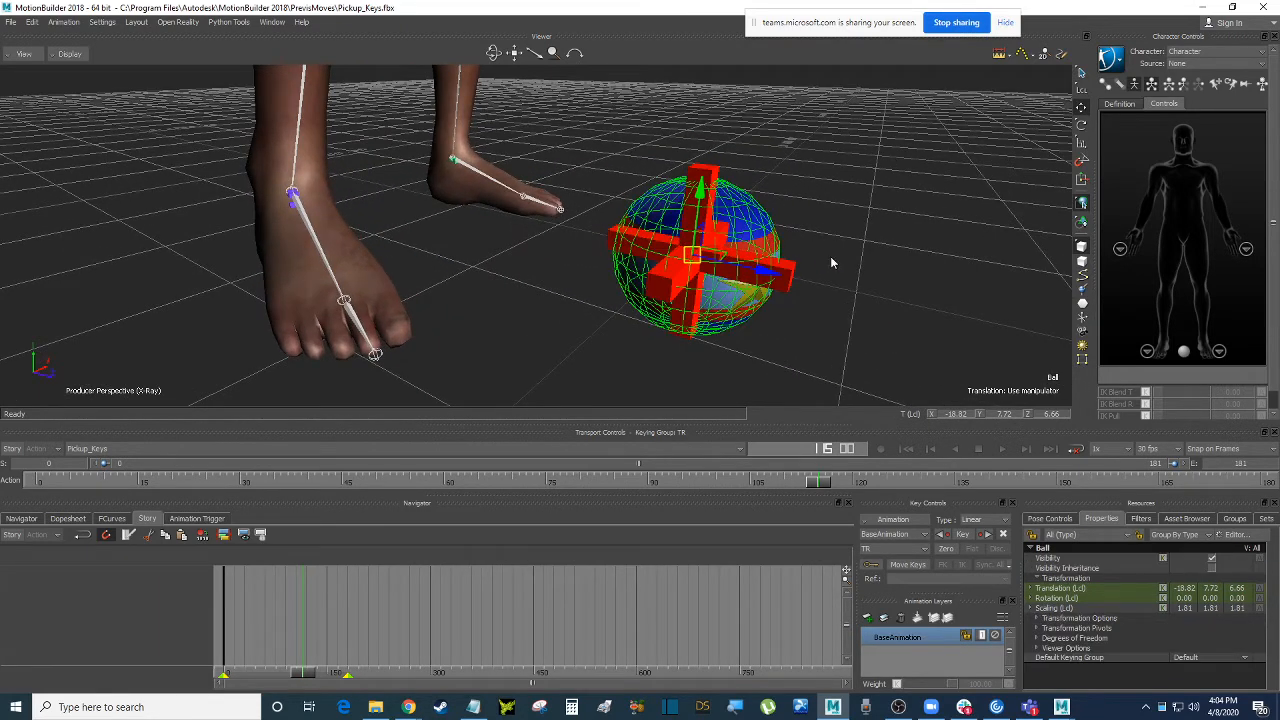
{"action": "left_click", "coordinate": [716, 178]}
{"action": "scroll", "coordinate": [881, 242], "scroll_direction": "up", "scroll_amount": 1}
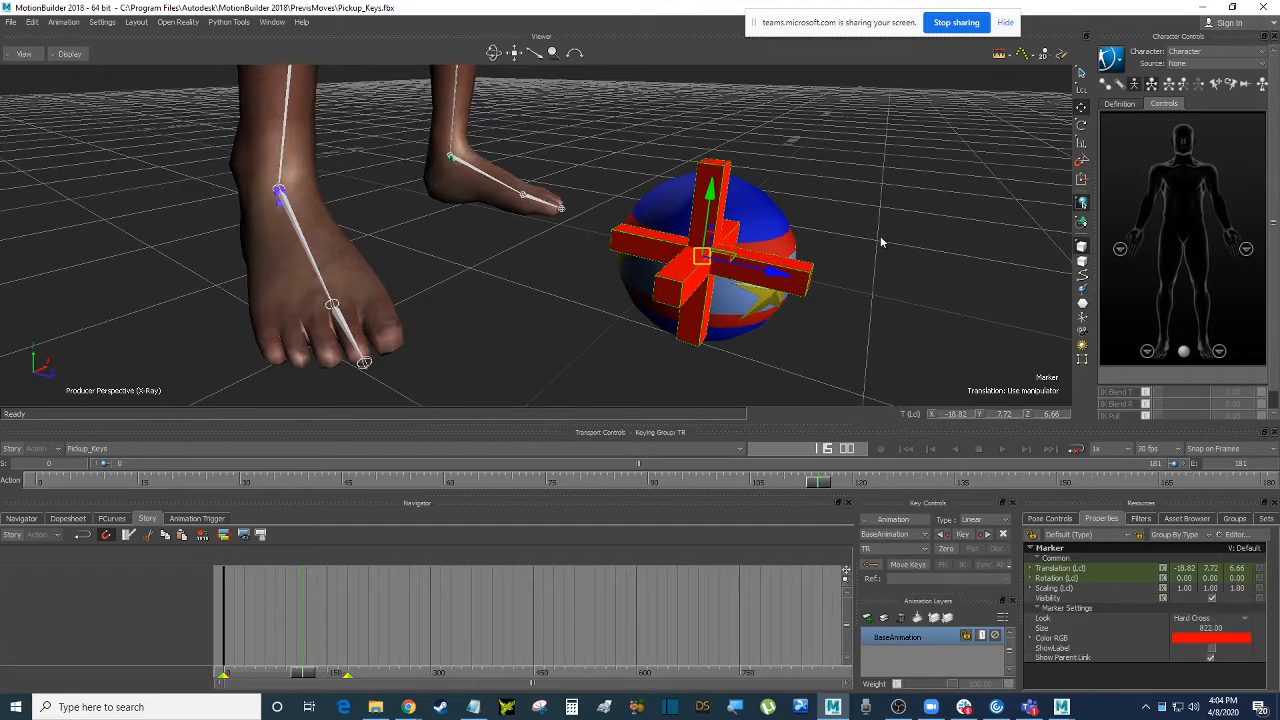
{"action": "scroll", "coordinate": [881, 242], "scroll_direction": "up", "scroll_amount": 4}
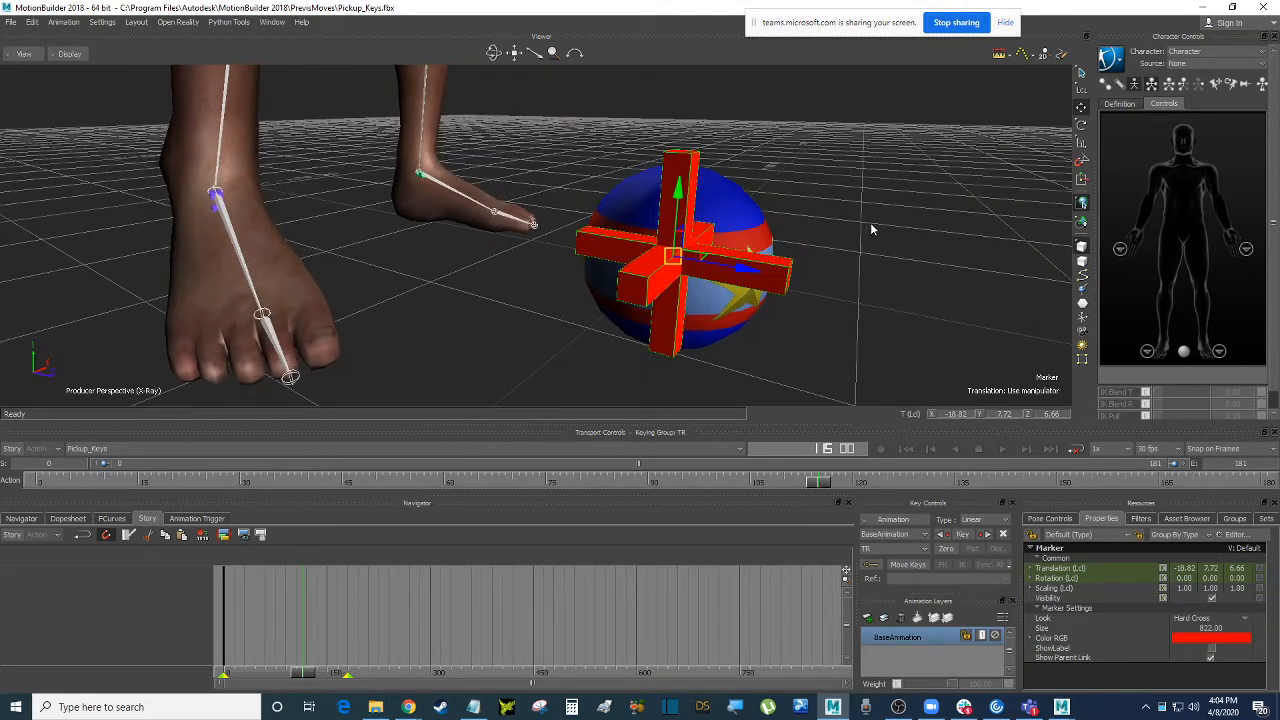
{"action": "left_click", "coordinate": [766, 230]}
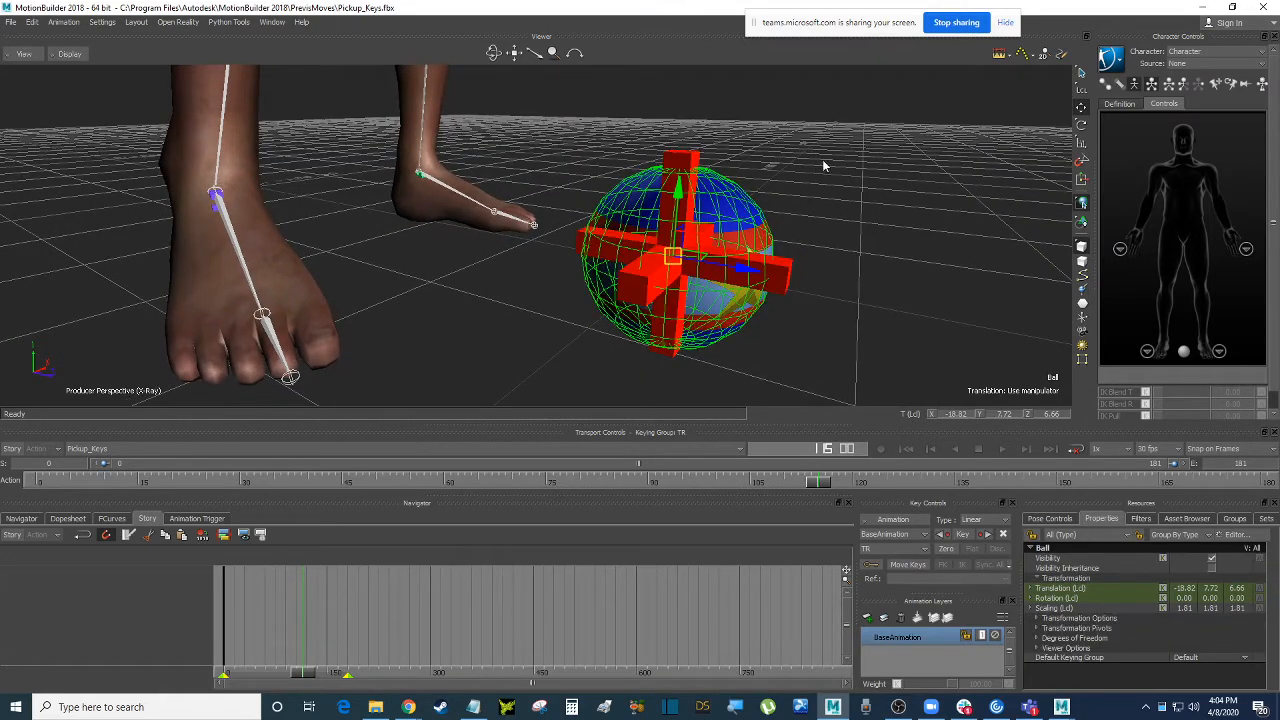
{"action": "left_click", "coordinate": [695, 155], "text": "shift"}
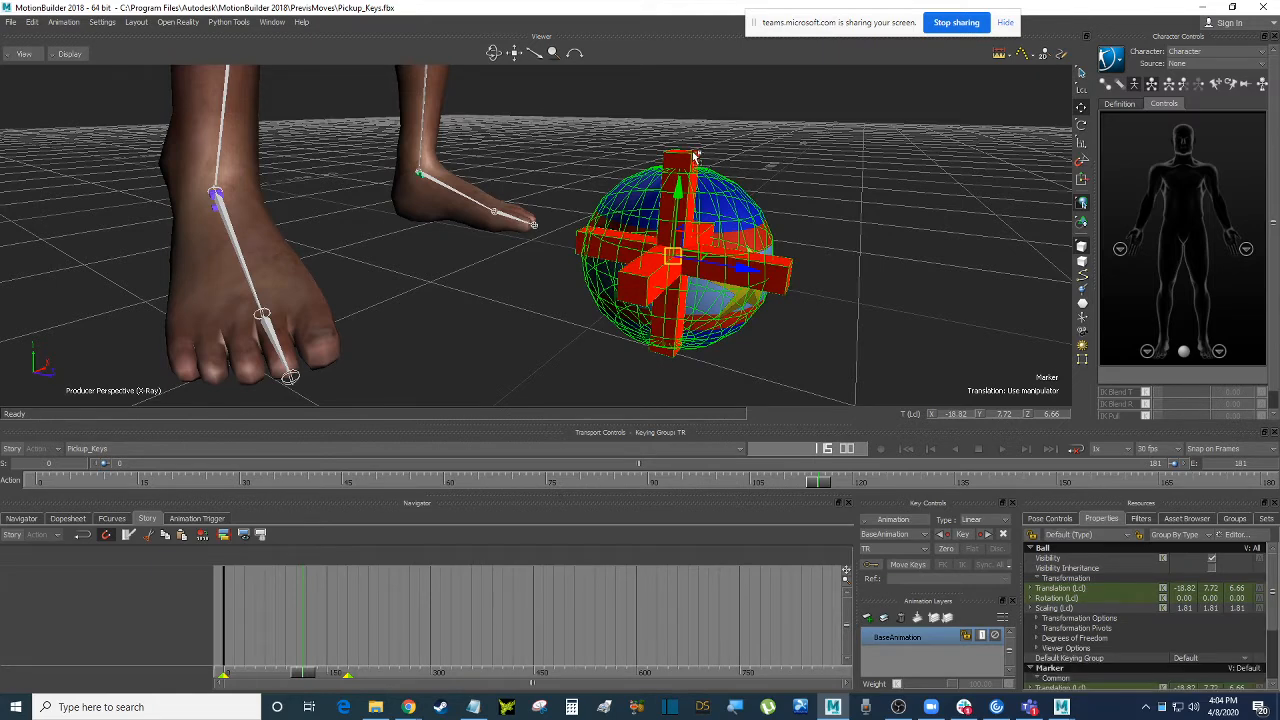
{"action": "left_click_drag", "start_coordinate": [693, 152], "coordinate": [694, 153], "text": "alt"}
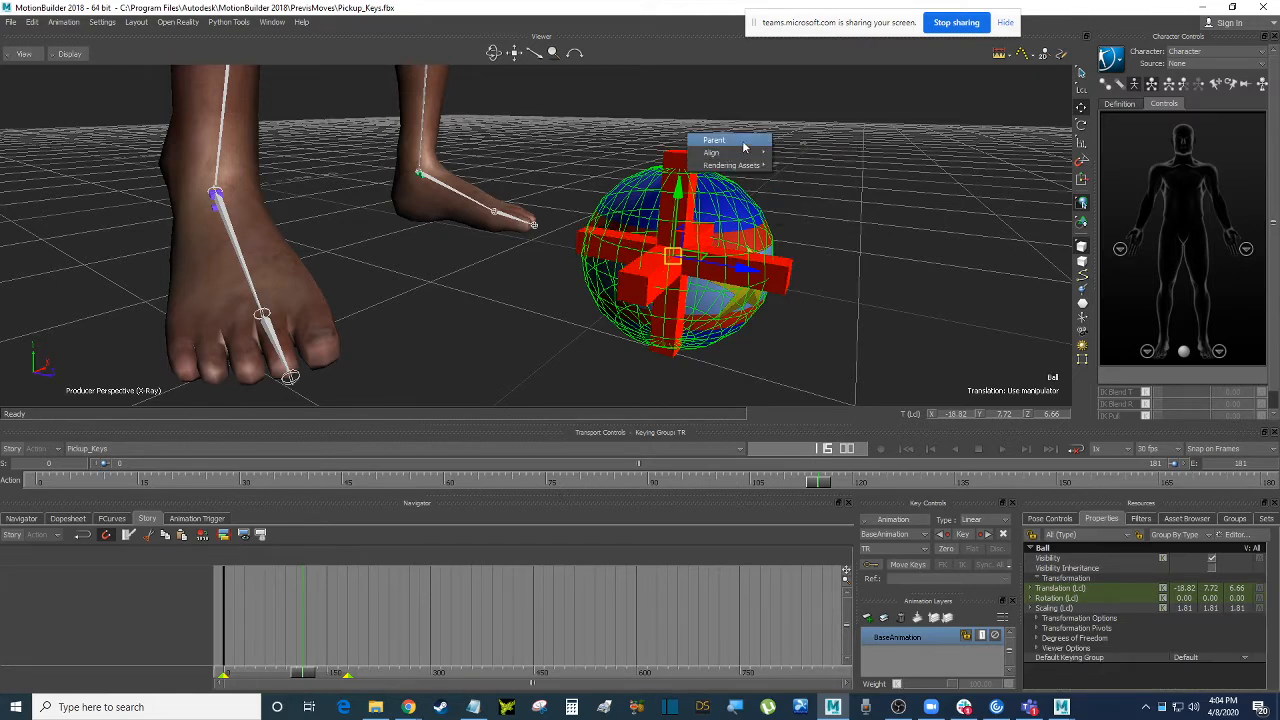
{"action": "left_click", "coordinate": [743, 145]}
Move the marker to test whether the ball follows it, and undo the move.
{"action": "left_click", "coordinate": [677, 258]}
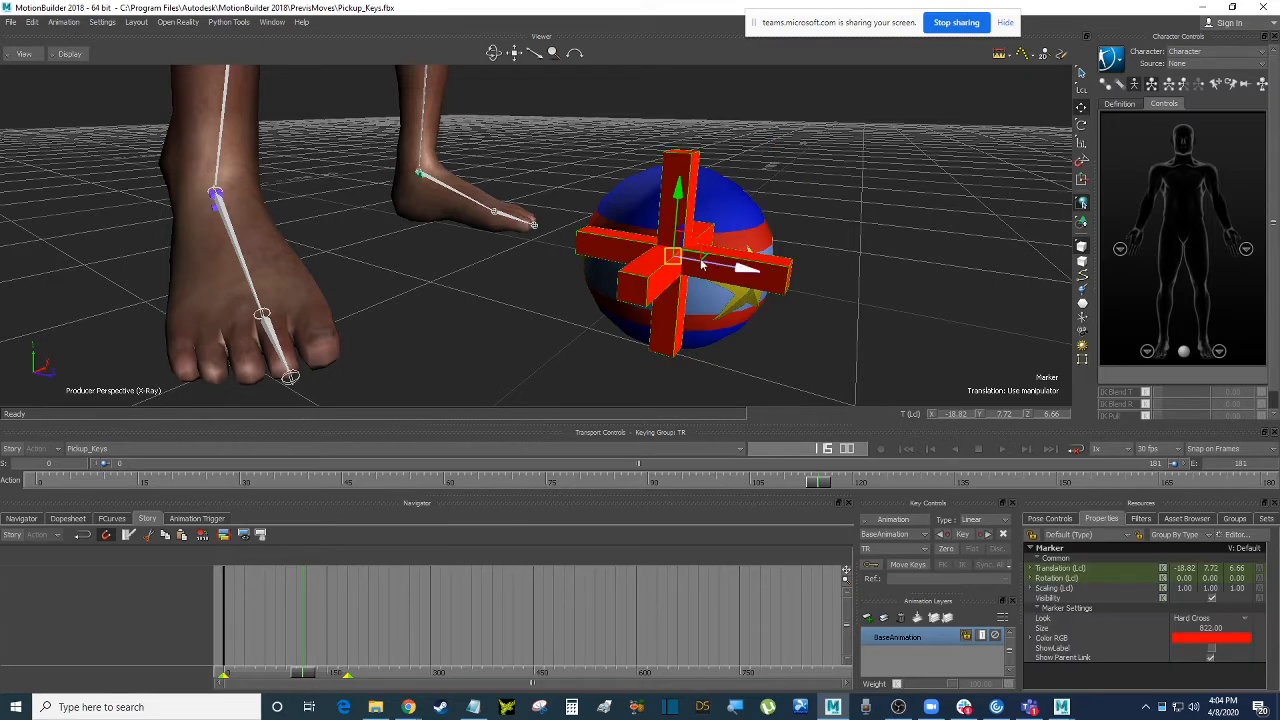
{"action": "mouse_move", "coordinate": [677, 258]}
{"action": "left_mouse_down"}
{"action": "mouse_move", "coordinate": [720, 252]}
{"action": "mouse_move", "coordinate": [728, 187]}
{"action": "left_mouse_up"}
{"action": "key", "text": "ctrl+z"}
Create a group named ball from the selected ball and turn off its Pick and Trs options.
{"action": "scroll", "coordinate": [836, 222], "scroll_direction": "down", "scroll_amount": 3}
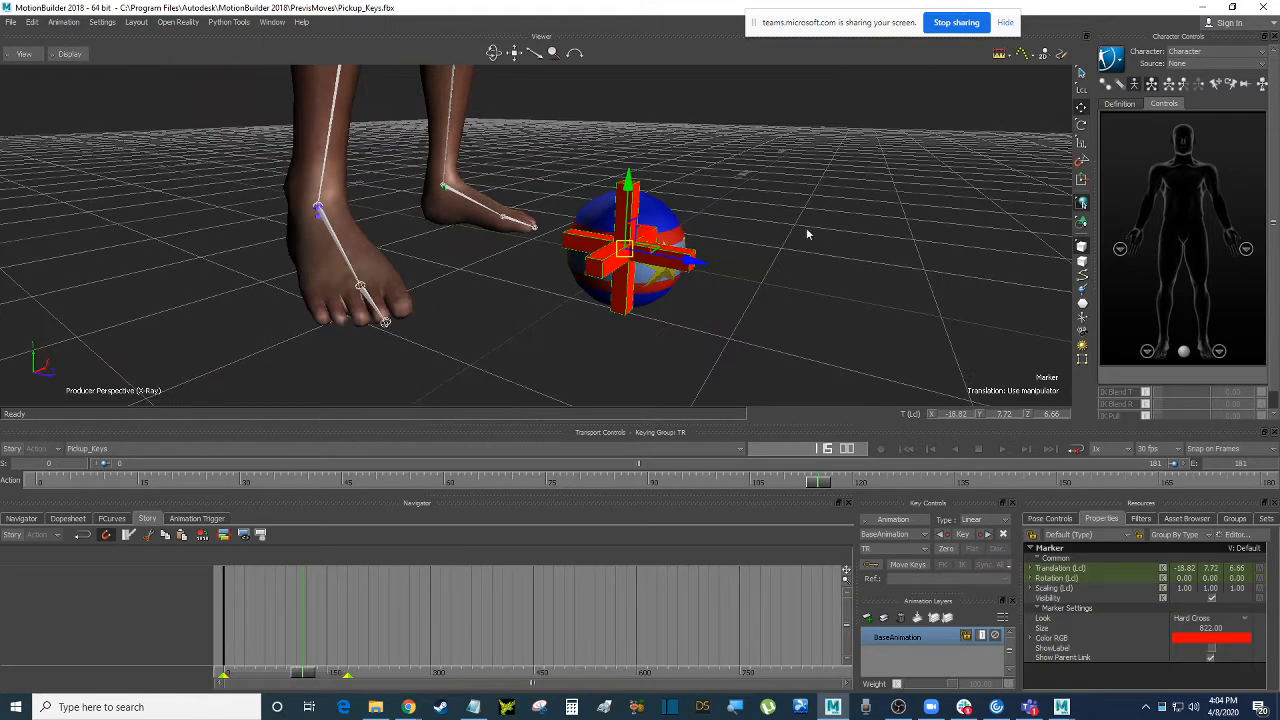
{"action": "left_click", "coordinate": [768, 198]}
{"action": "left_click", "coordinate": [677, 227]}
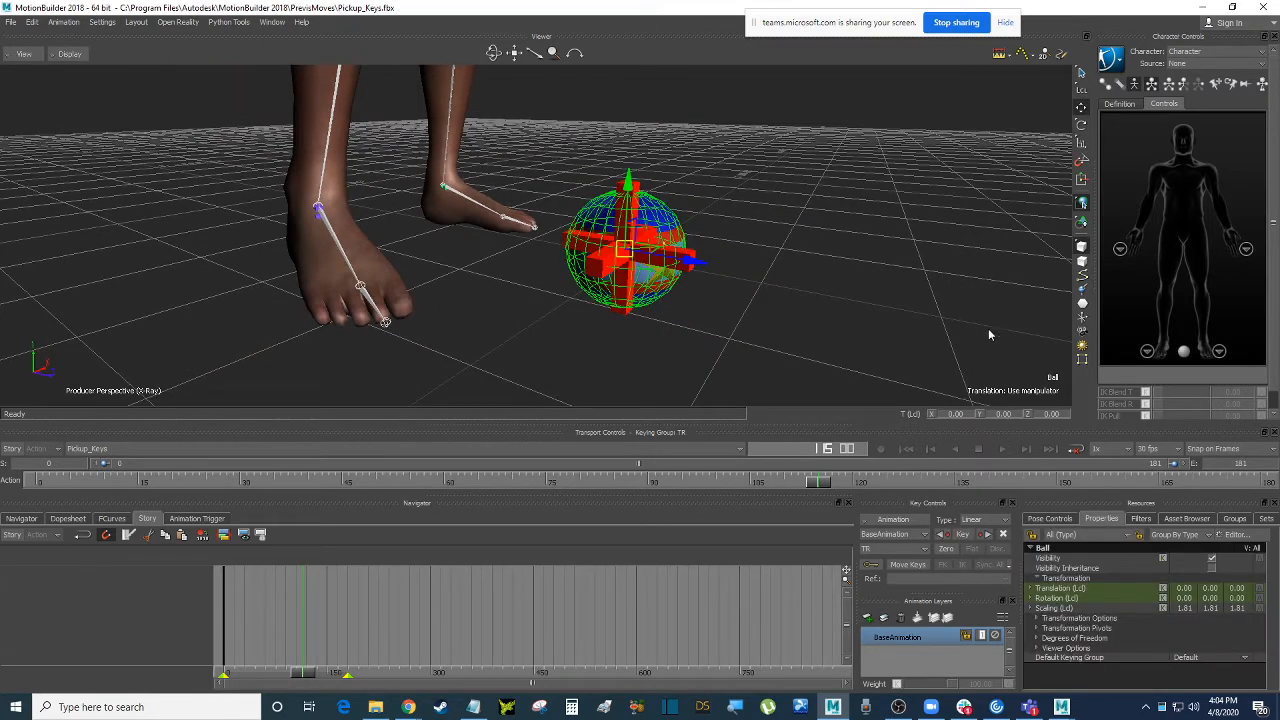
{"action": "left_click", "coordinate": [1234, 518]}
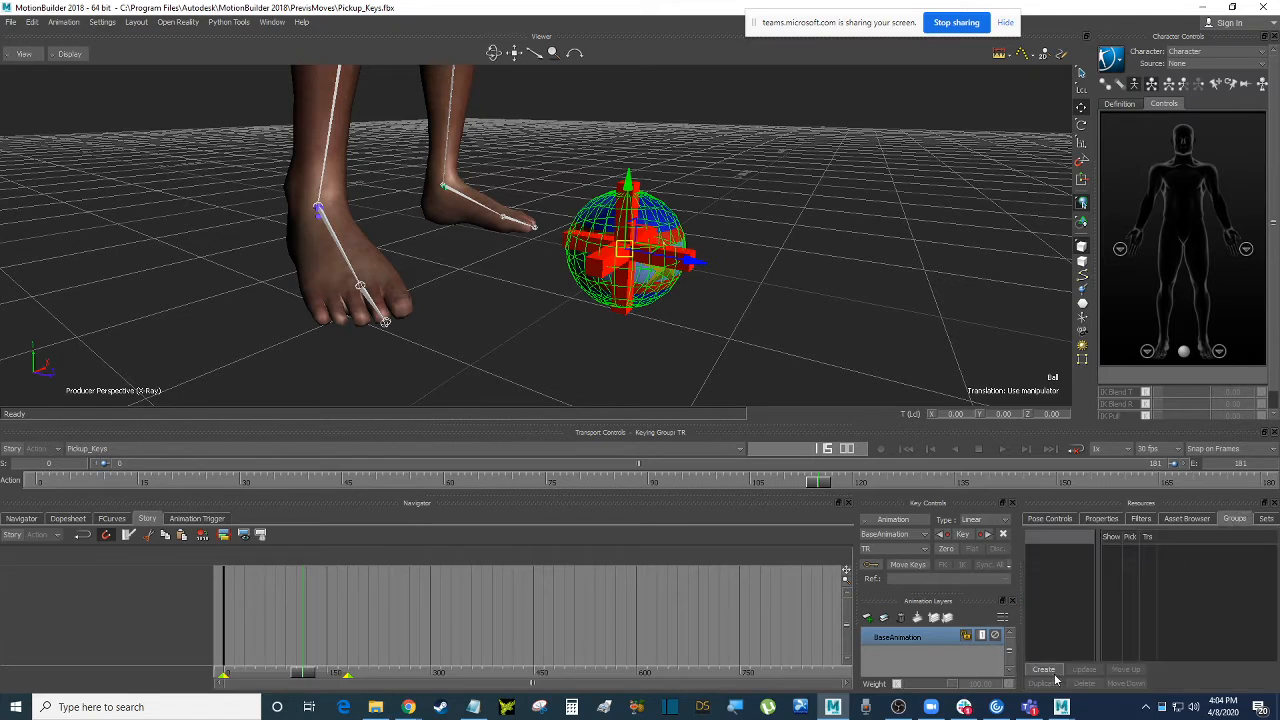
{"action": "double_click", "coordinate": [1045, 552]}
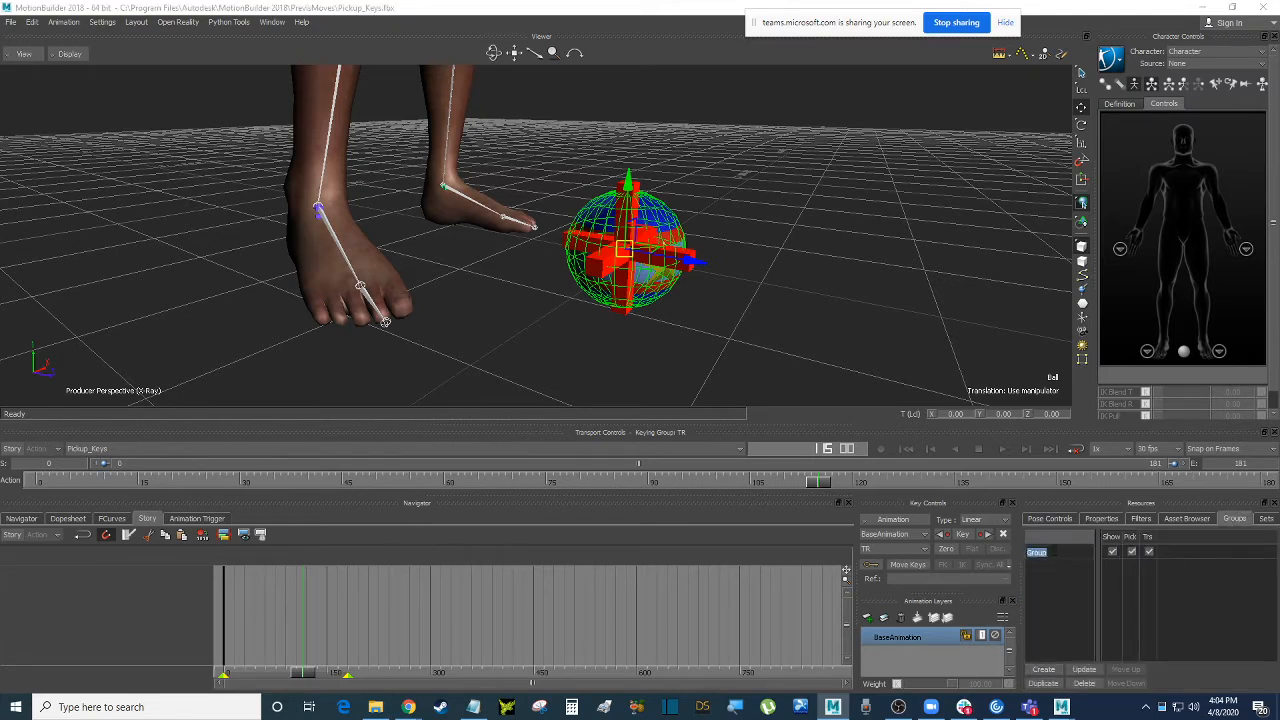
{"action": "type", "text": "ball"}
{"action": "key", "text": "Return"}
{"action": "left_click", "coordinate": [1131, 552]}
{"action": "left_click", "coordinate": [1148, 552]}
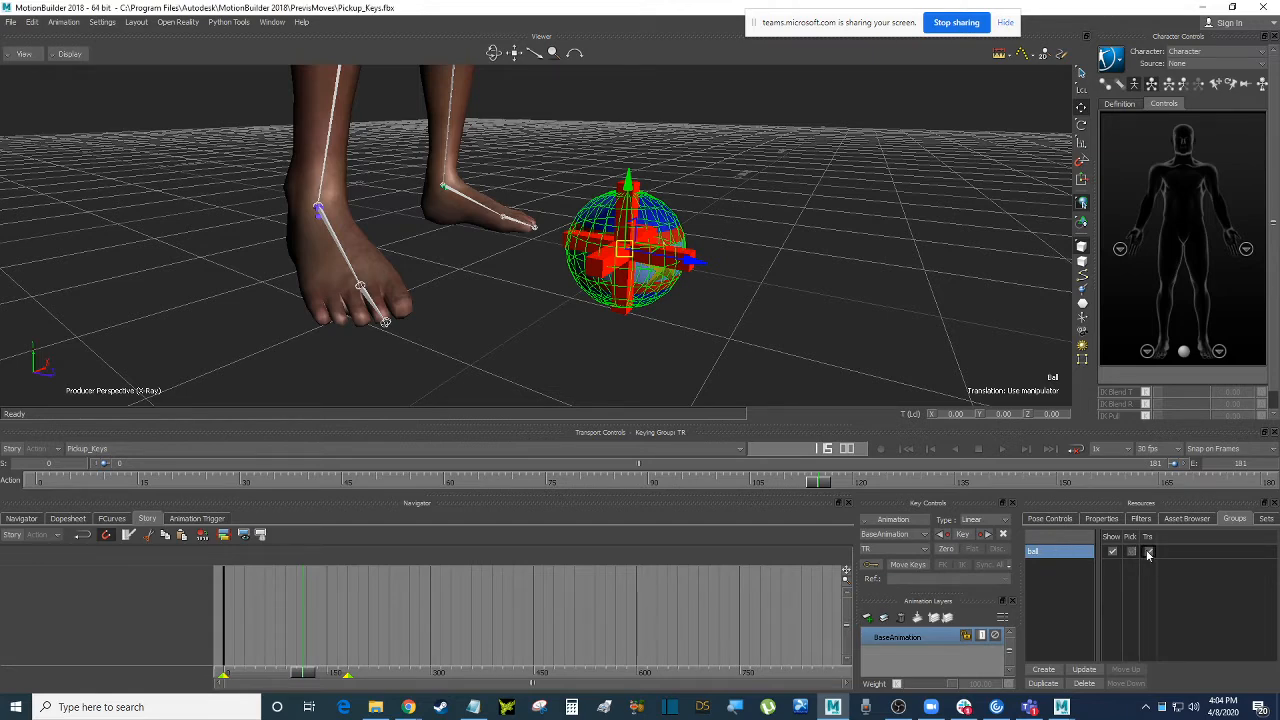
Select and move the marker to test it with the ball's group locked, and undo the move.
{"action": "left_click", "coordinate": [794, 157]}
{"action": "left_click", "coordinate": [627, 252]}
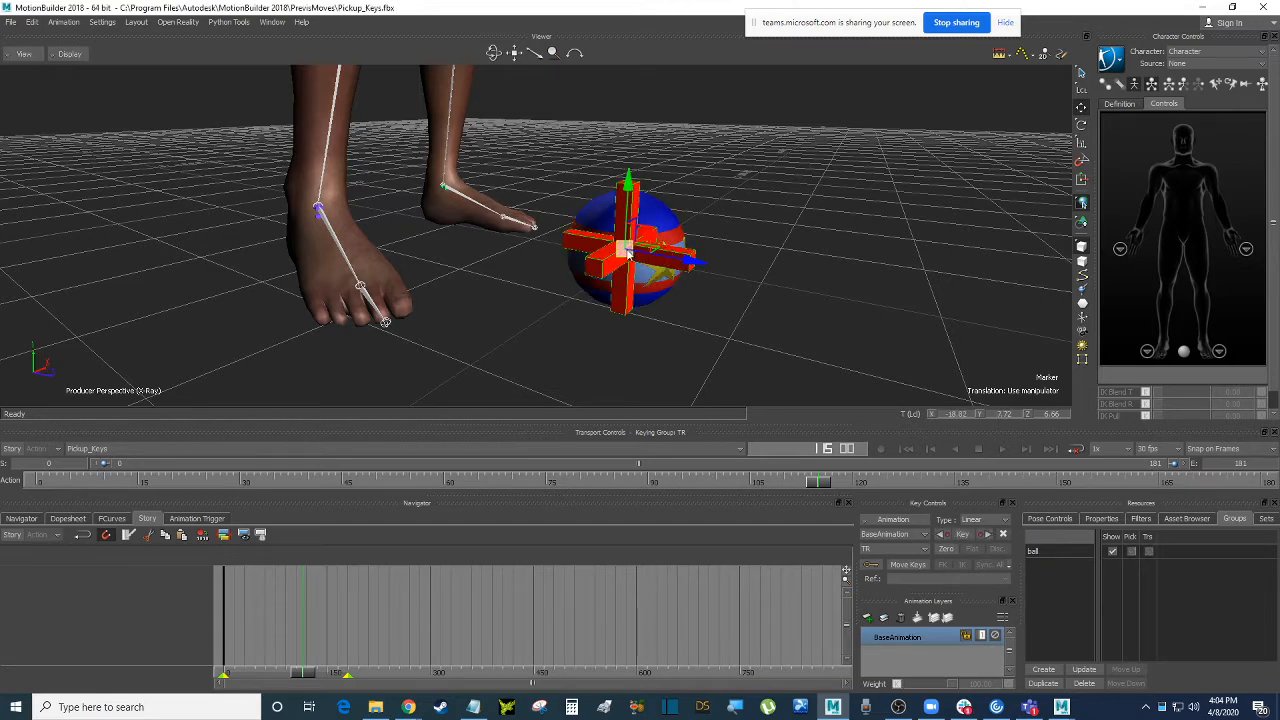
{"action": "mouse_move", "coordinate": [628, 253]}
{"action": "left_mouse_down"}
{"action": "mouse_move", "coordinate": [662, 250]}
{"action": "mouse_move", "coordinate": [656, 240]}
{"action": "left_mouse_up"}
{"action": "key", "text": "ctrl+z"}
Scrub the timeline forward and back towards the start to examine the character's motion relative to the ball.
{"action": "mouse_move", "coordinate": [796, 164]}
{"action": "left_mouse_down", "text": "ctrl+shift"}
{"action": "mouse_move", "coordinate": [777, 204]}
{"action": "mouse_move", "coordinate": [781, 194]}
{"action": "mouse_move", "coordinate": [749, 211]}
{"action": "mouse_move", "coordinate": [774, 266]}
{"action": "mouse_move", "coordinate": [711, 217]}
{"action": "mouse_move", "coordinate": [734, 268]}
{"action": "left_mouse_up", "text": "ctrl+shift"}
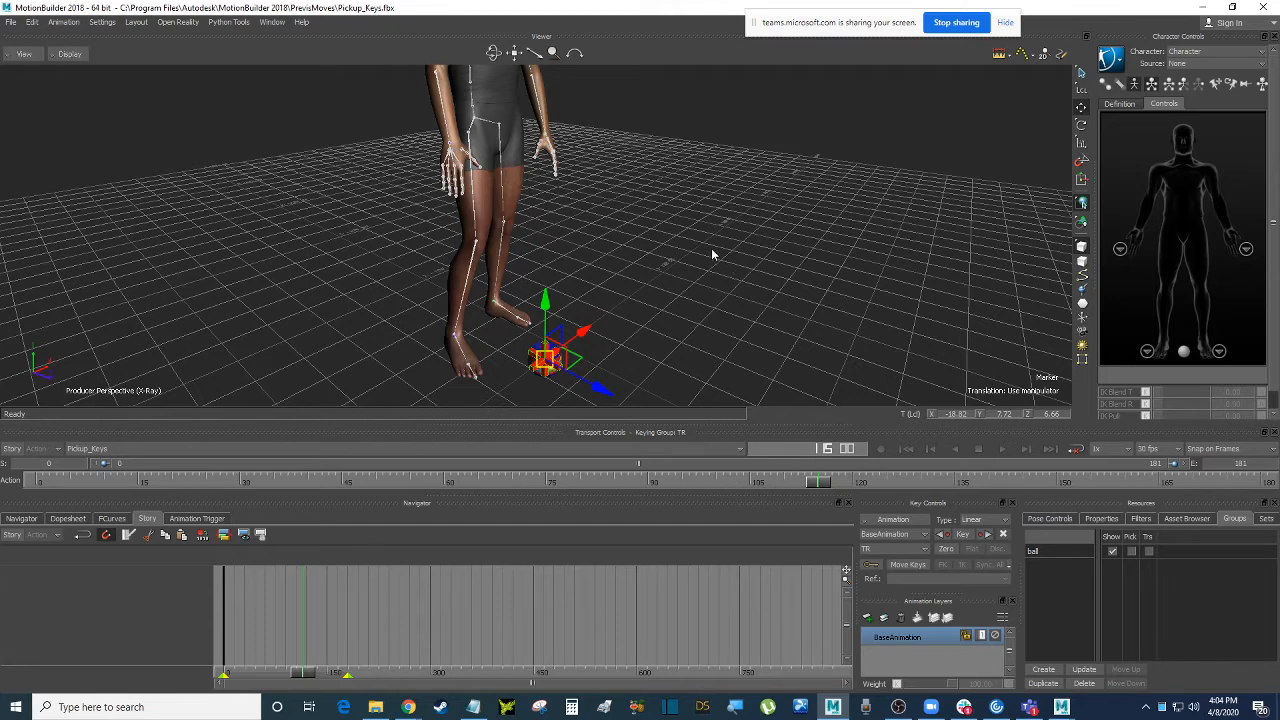
{"action": "left_click_drag", "start_coordinate": [703, 243], "coordinate": [715, 220], "text": "shift"}
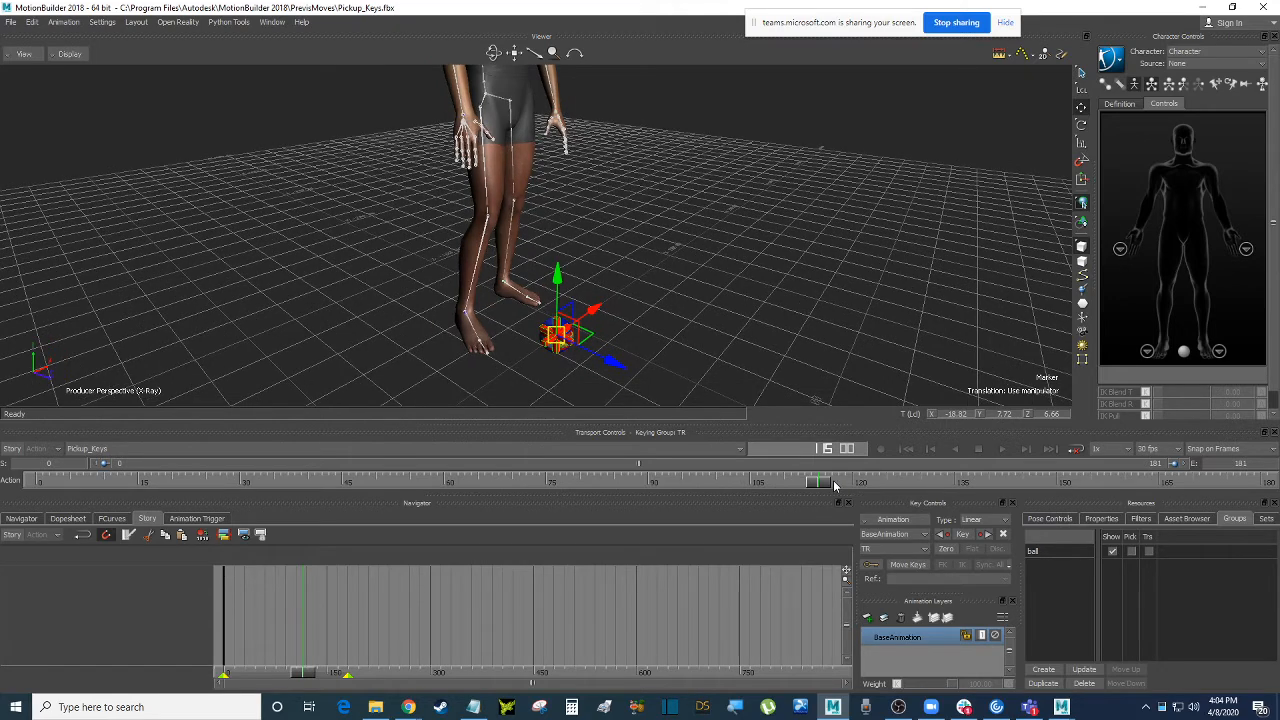
{"action": "left_click_drag", "start_coordinate": [833, 480], "coordinate": [905, 484]}
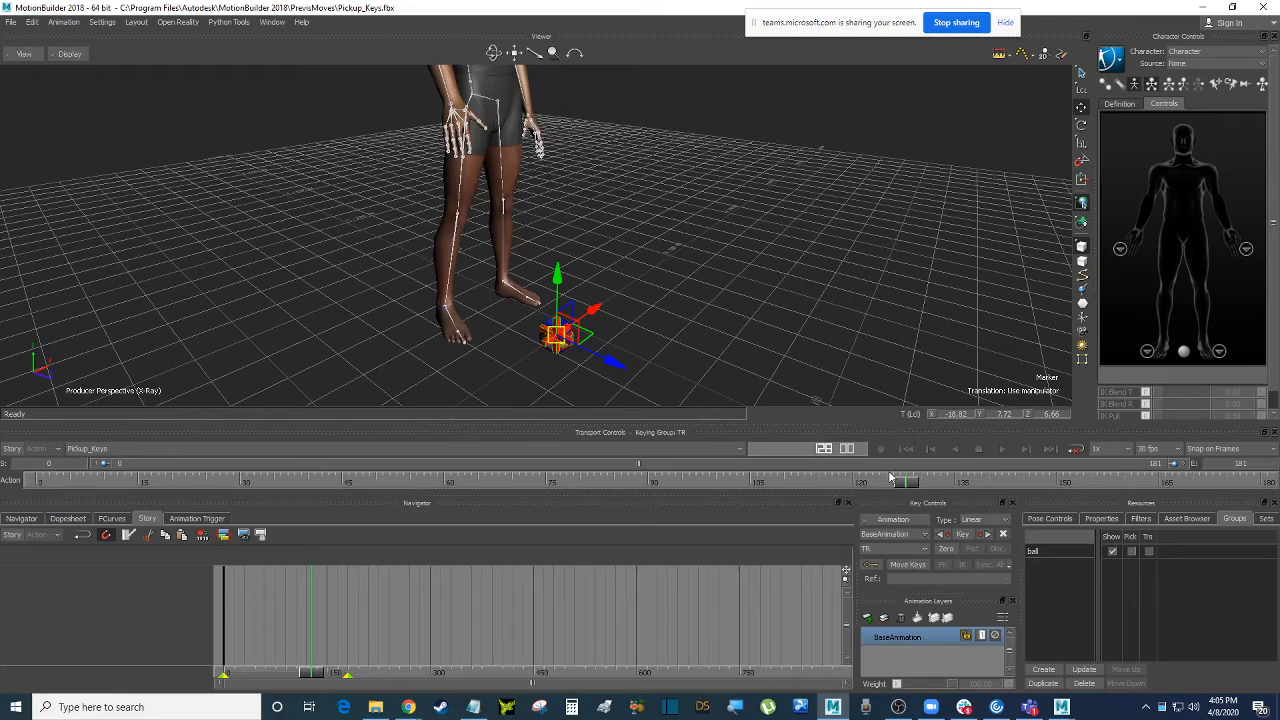
{"action": "mouse_move", "coordinate": [699, 280]}
{"action": "left_mouse_down", "text": "ctrl+shift"}
{"action": "mouse_move", "coordinate": [691, 294]}
{"action": "mouse_move", "coordinate": [711, 288]}
{"action": "mouse_move", "coordinate": [706, 278]}
{"action": "mouse_move", "coordinate": [712, 288]}
{"action": "left_mouse_up", "text": "ctrl+shift"}
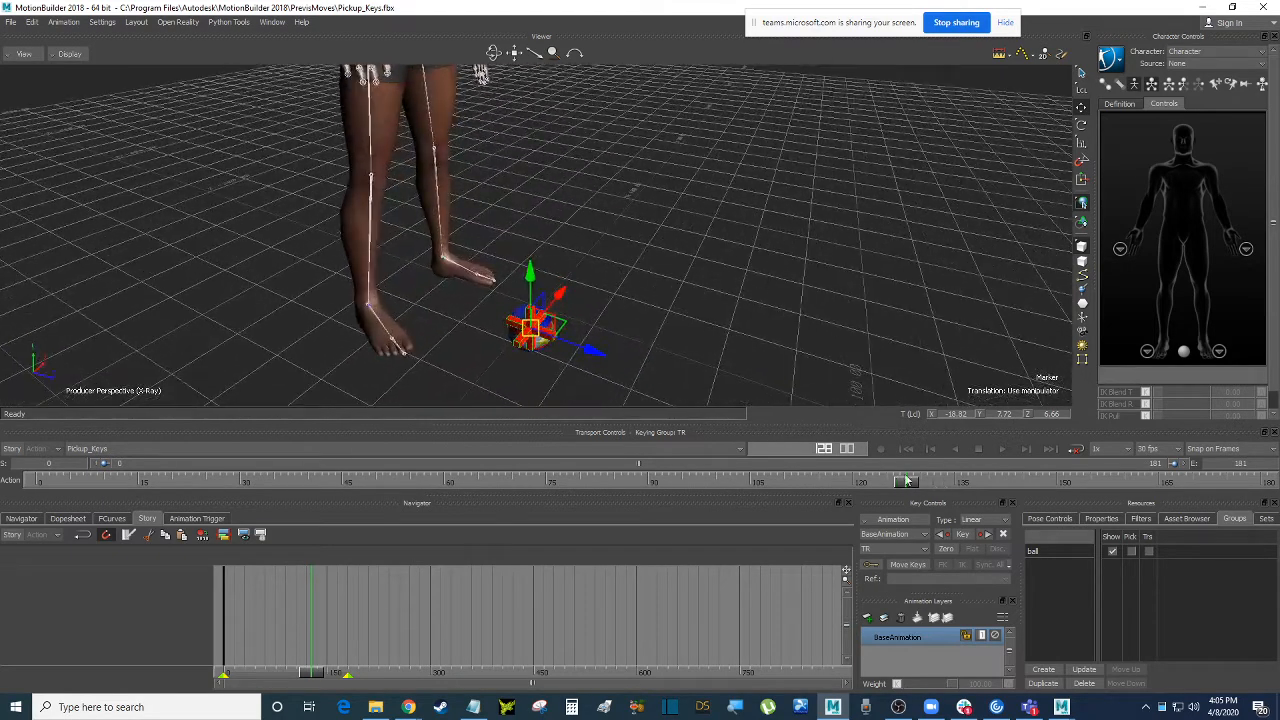
{"action": "left_click_drag", "start_coordinate": [908, 481], "coordinate": [215, 477]}
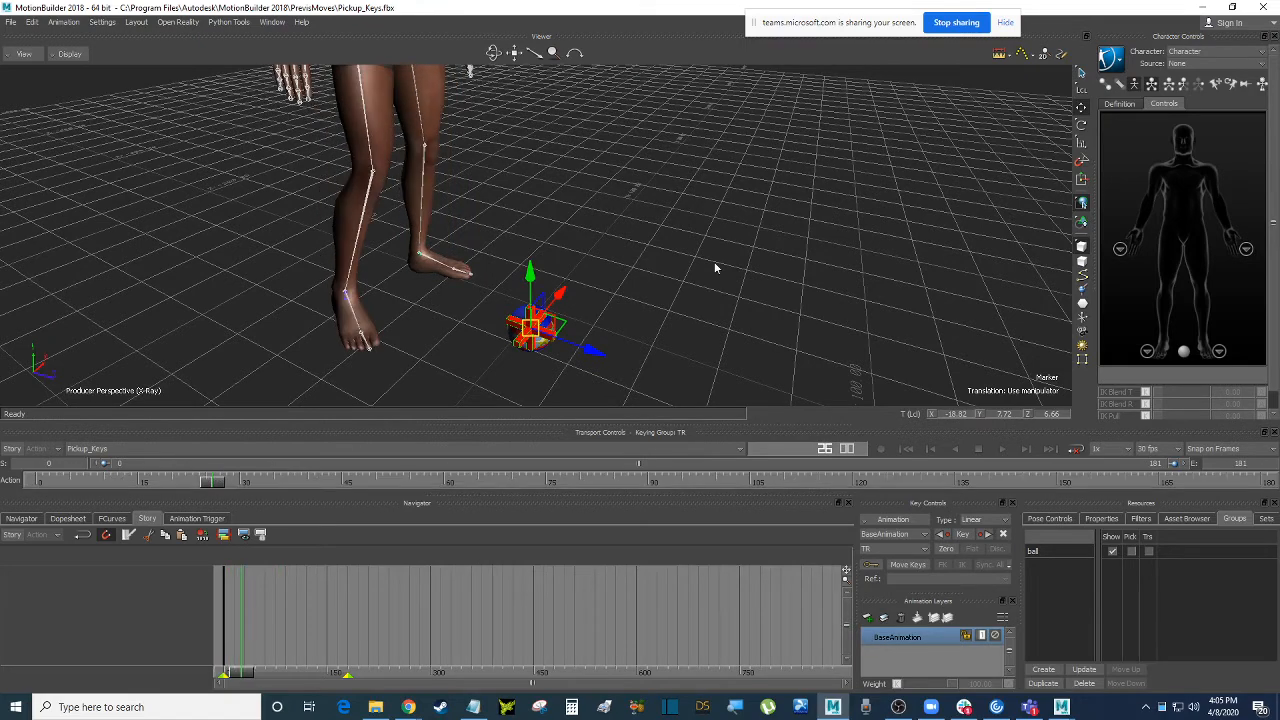
{"action": "mouse_move", "coordinate": [714, 261]}
{"action": "left_mouse_down", "text": "ctrl+shift"}
{"action": "mouse_move", "coordinate": [717, 244]}
{"action": "mouse_move", "coordinate": [736, 260]}
{"action": "left_mouse_up", "text": "ctrl+shift"}
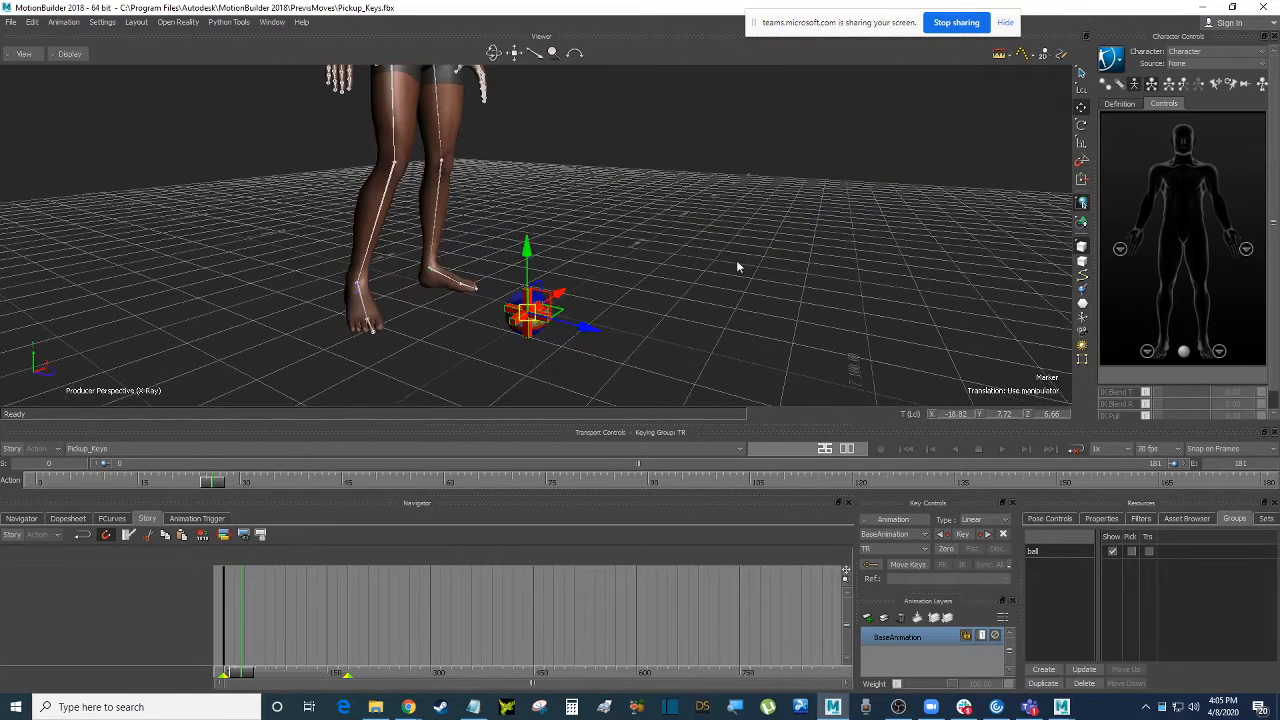
Add a Multi Referential constraint from the constraint templates to the scene.
{"action": "left_click", "coordinate": [1188, 519]}
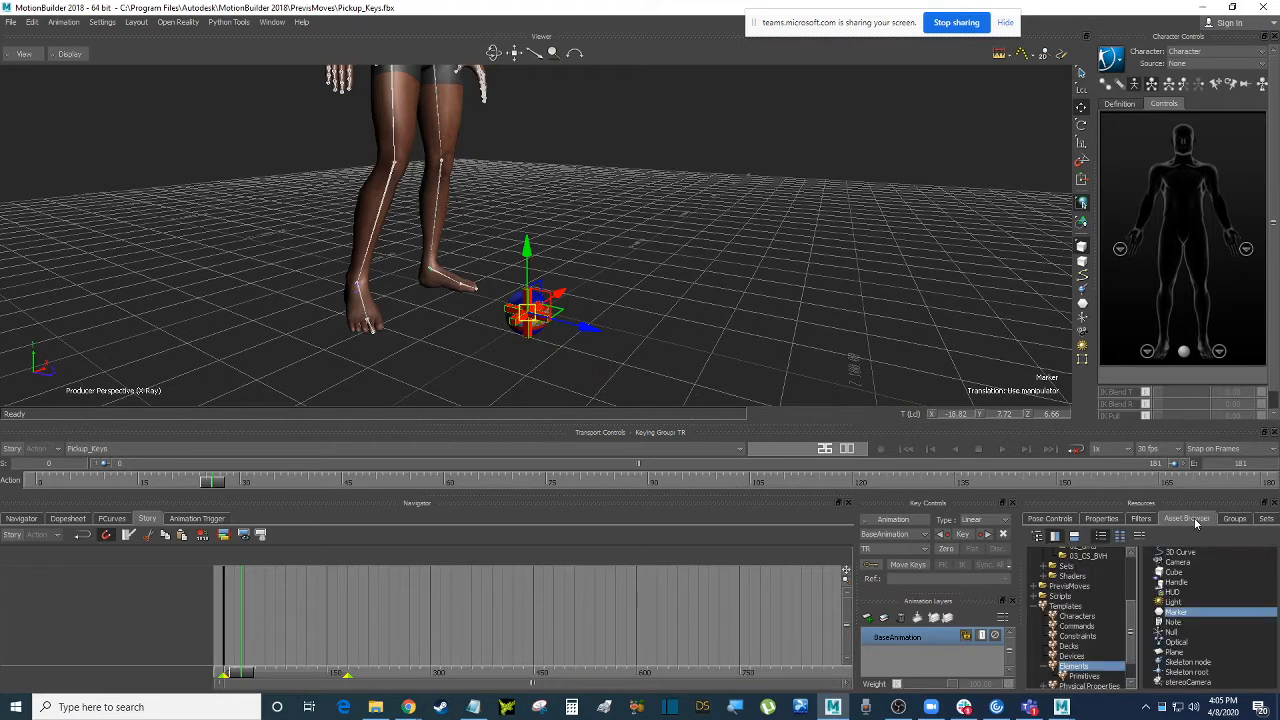
{"action": "left_click", "coordinate": [1075, 634]}
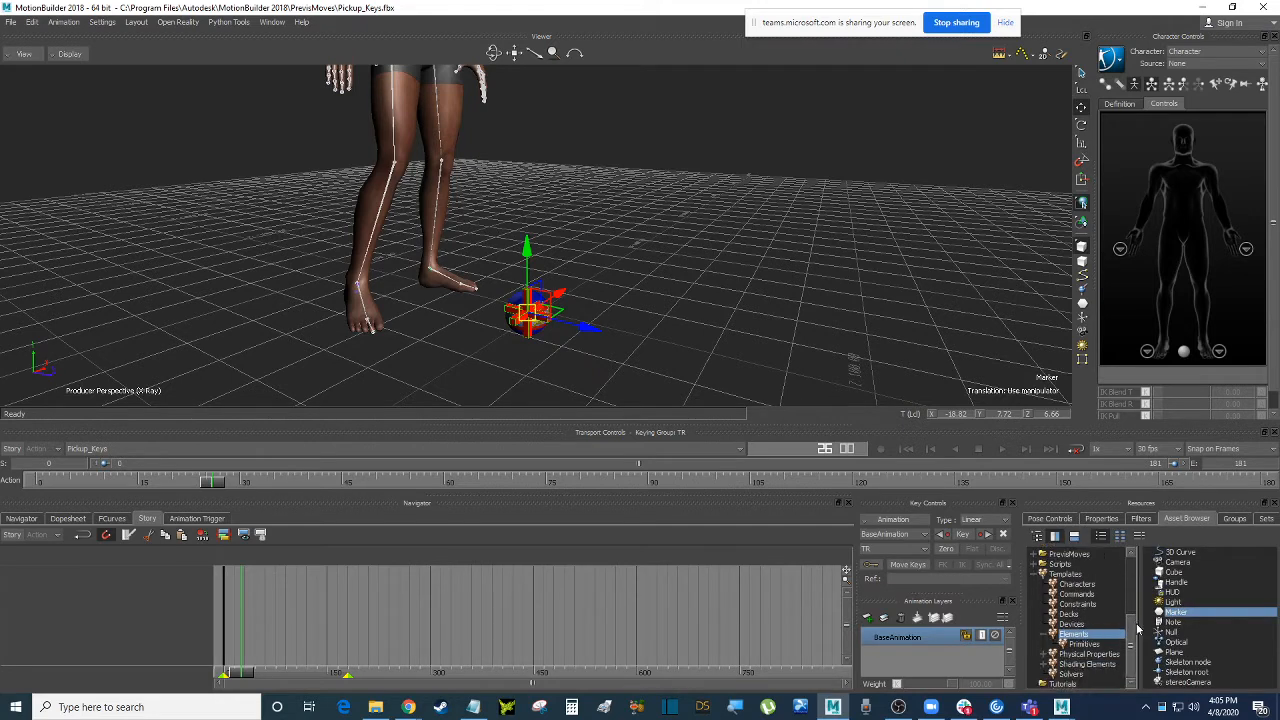
{"action": "left_click", "coordinate": [1078, 604]}
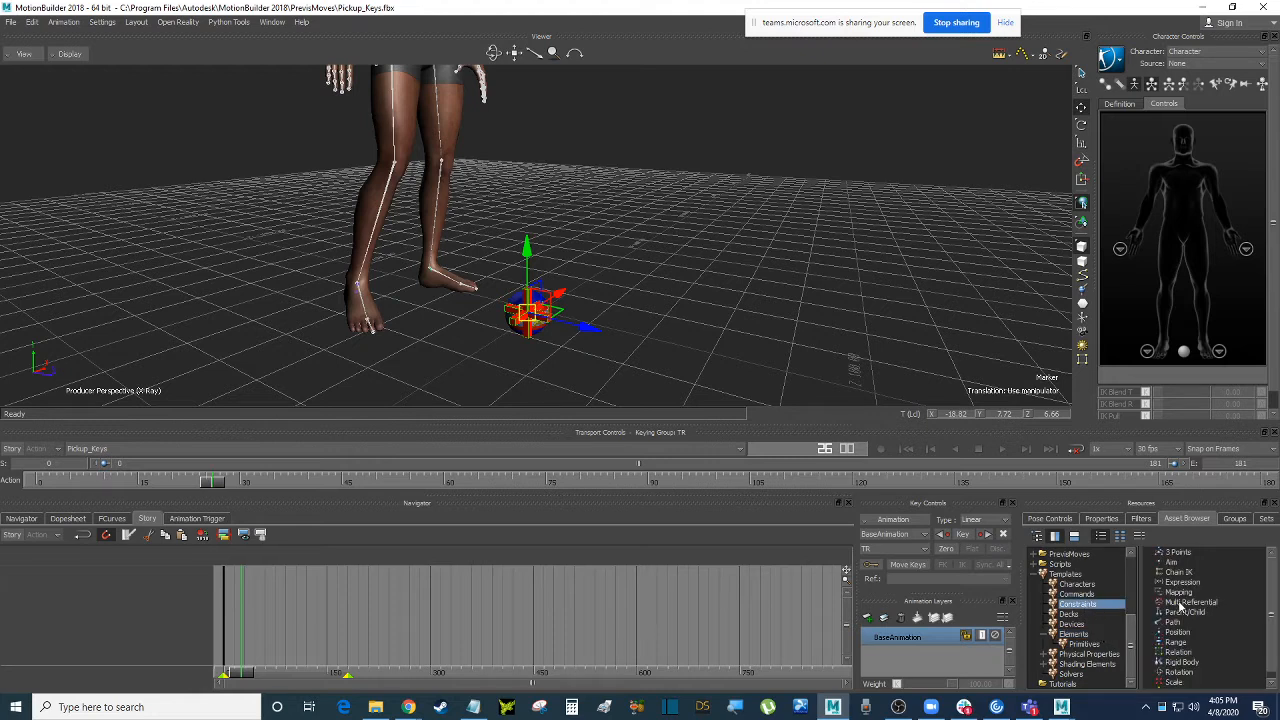
{"action": "left_click", "coordinate": [1067, 577]}
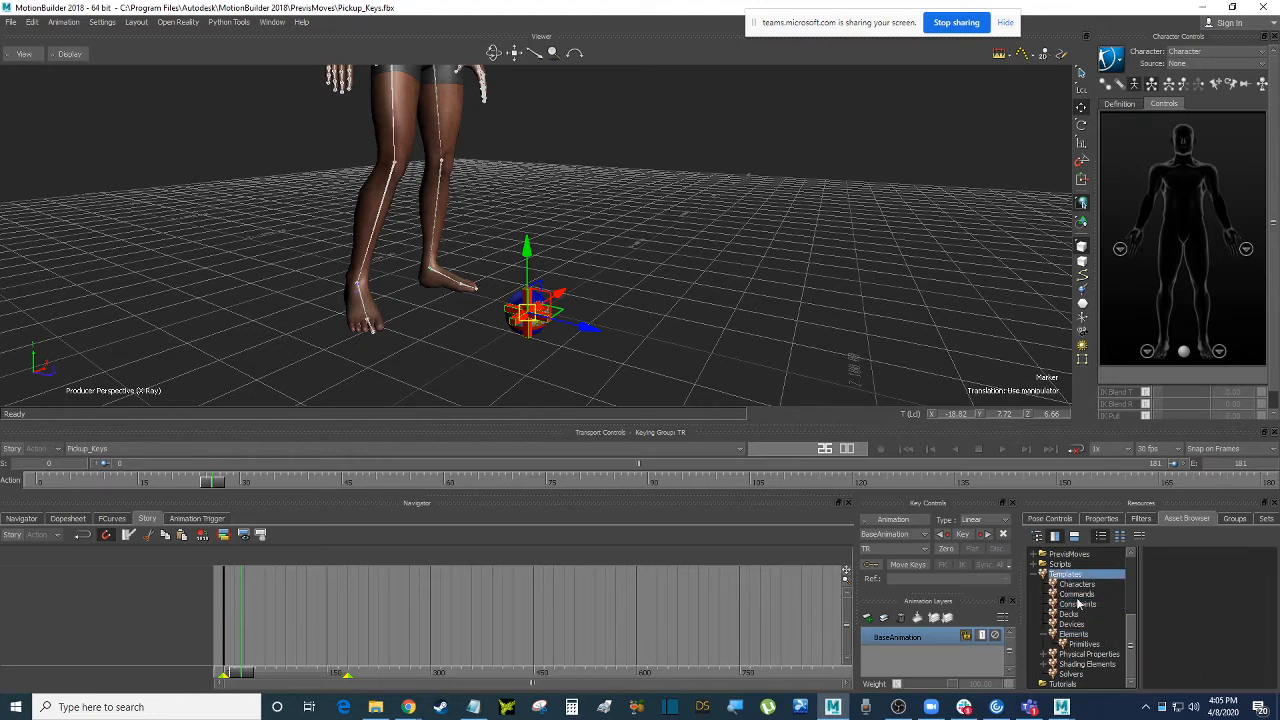
{"action": "left_click", "coordinate": [1078, 604]}
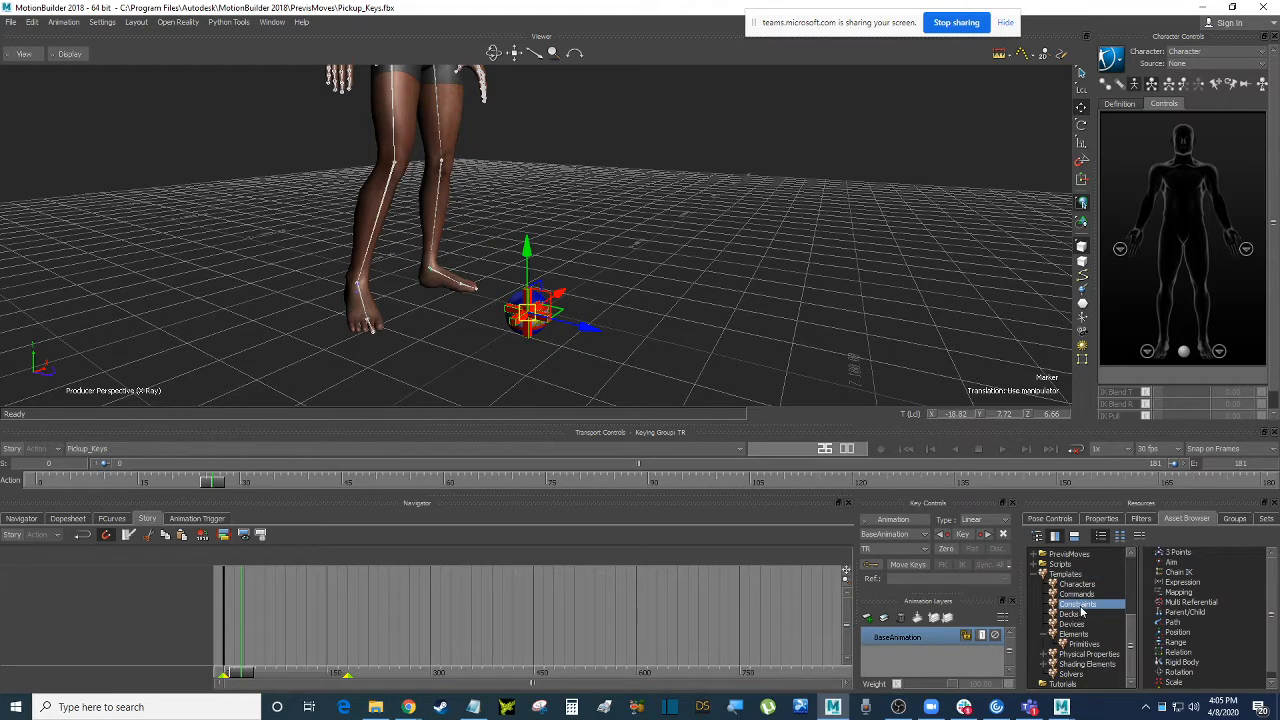
{"action": "left_click", "coordinate": [1196, 603]}
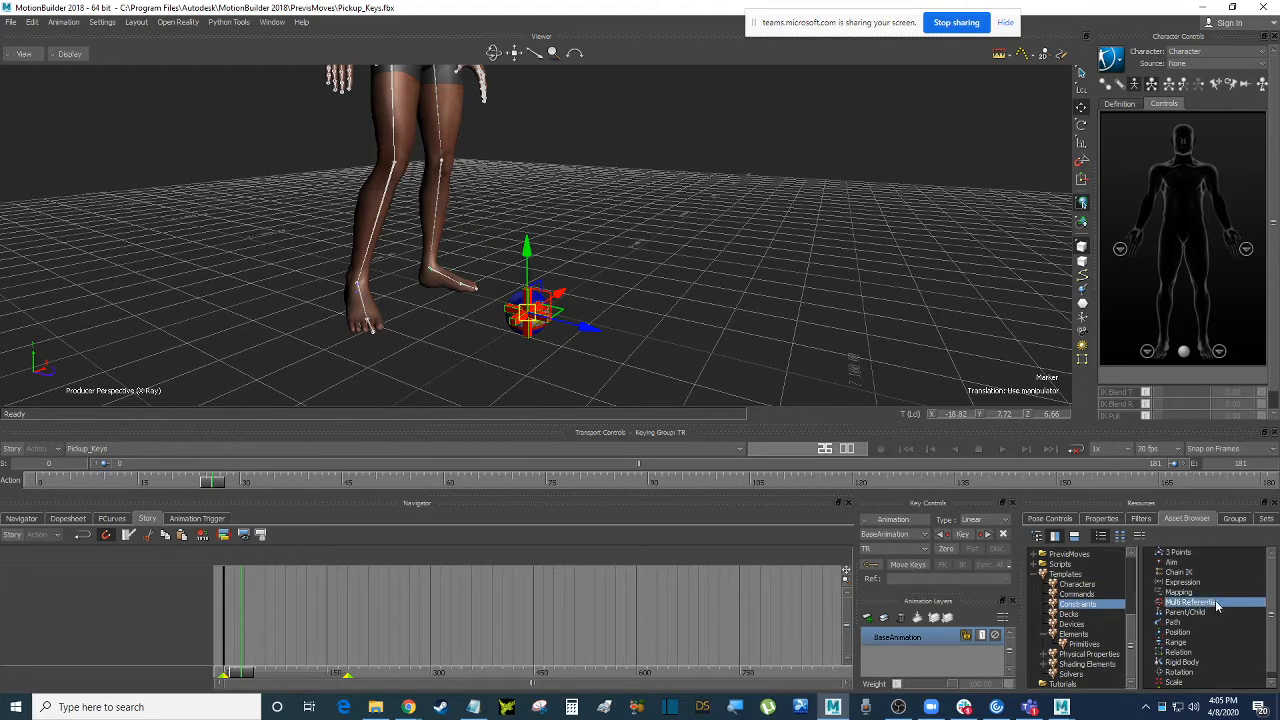
{"action": "left_click_drag", "start_coordinate": [1216, 606], "coordinate": [689, 289]}
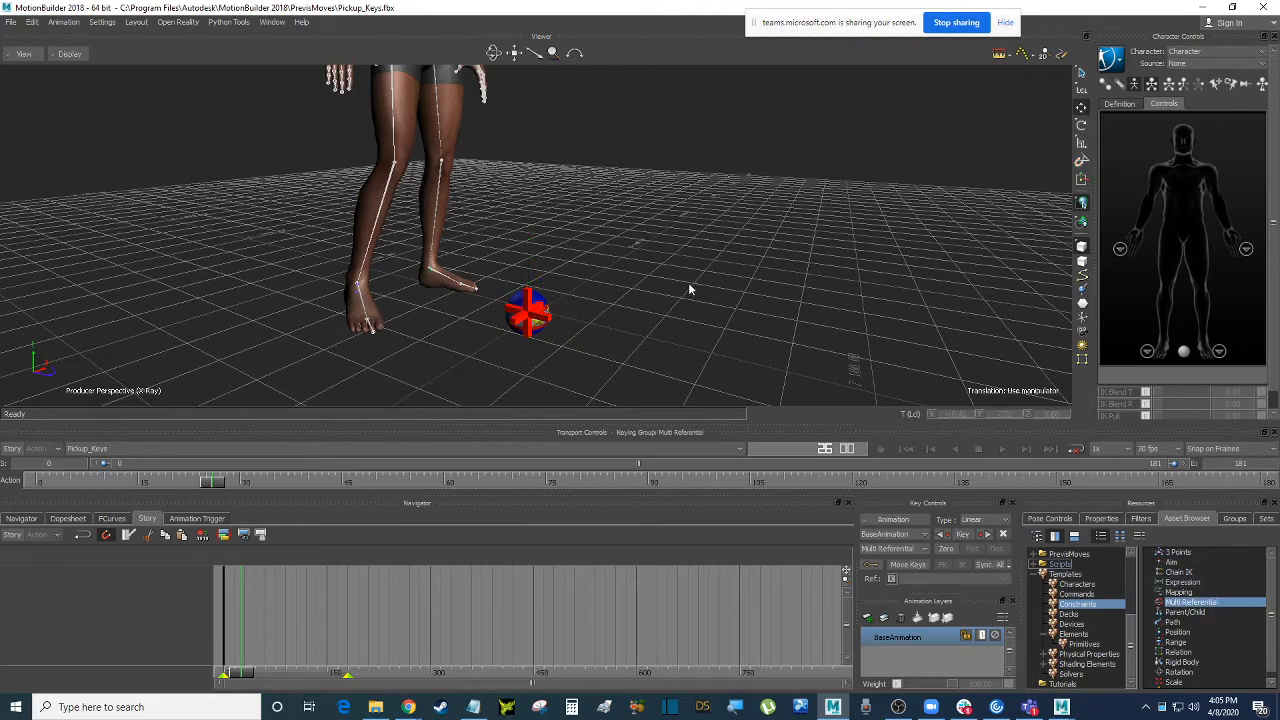
Rename the new Multi Referential constraint in the scene's constraints as Multi Referential_ball.
{"action": "left_click", "coordinate": [28, 519]}
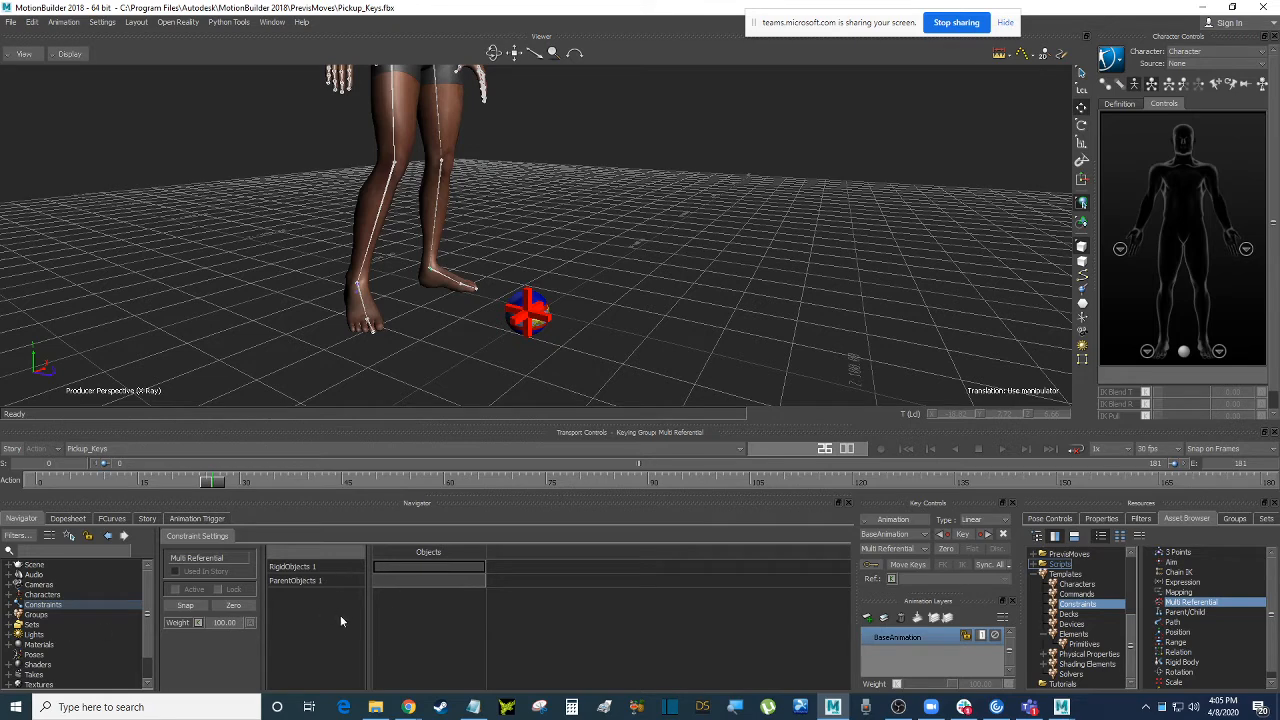
{"action": "left_click", "coordinate": [9, 605]}
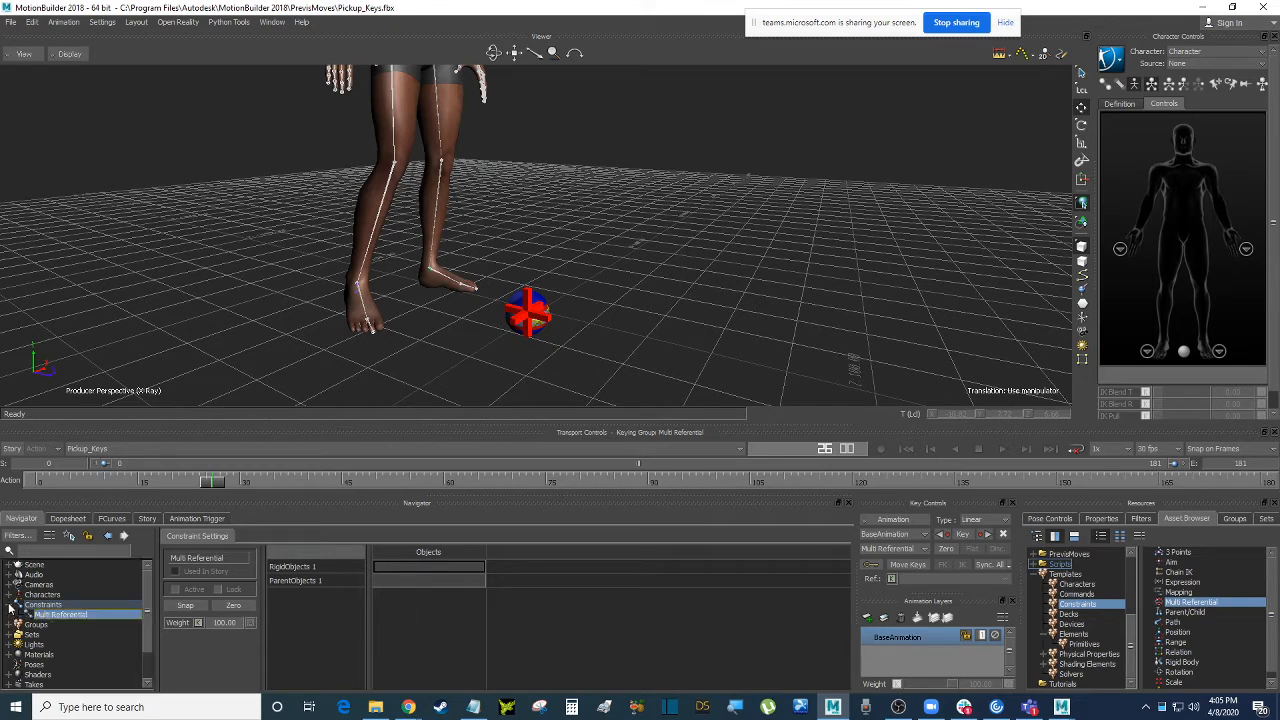
{"action": "left_click", "coordinate": [45, 605]}
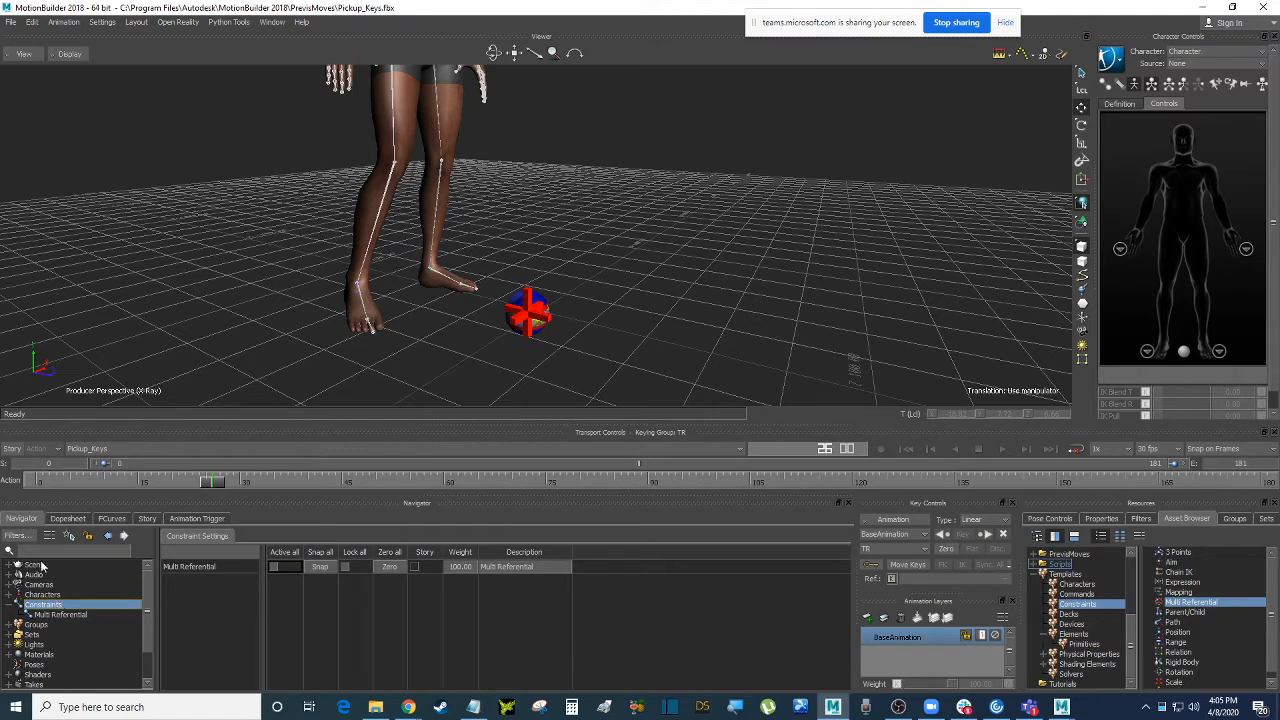
{"action": "left_click", "coordinate": [60, 614]}
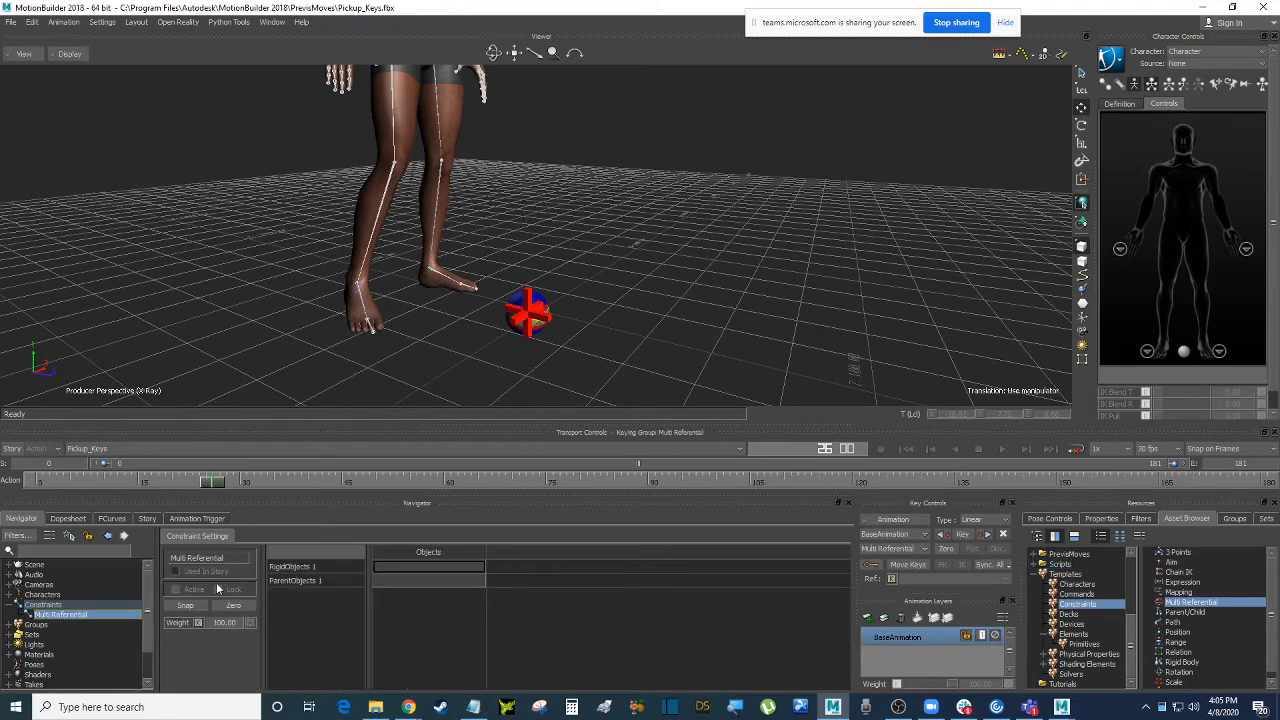
{"action": "right_click", "coordinate": [100, 614]}
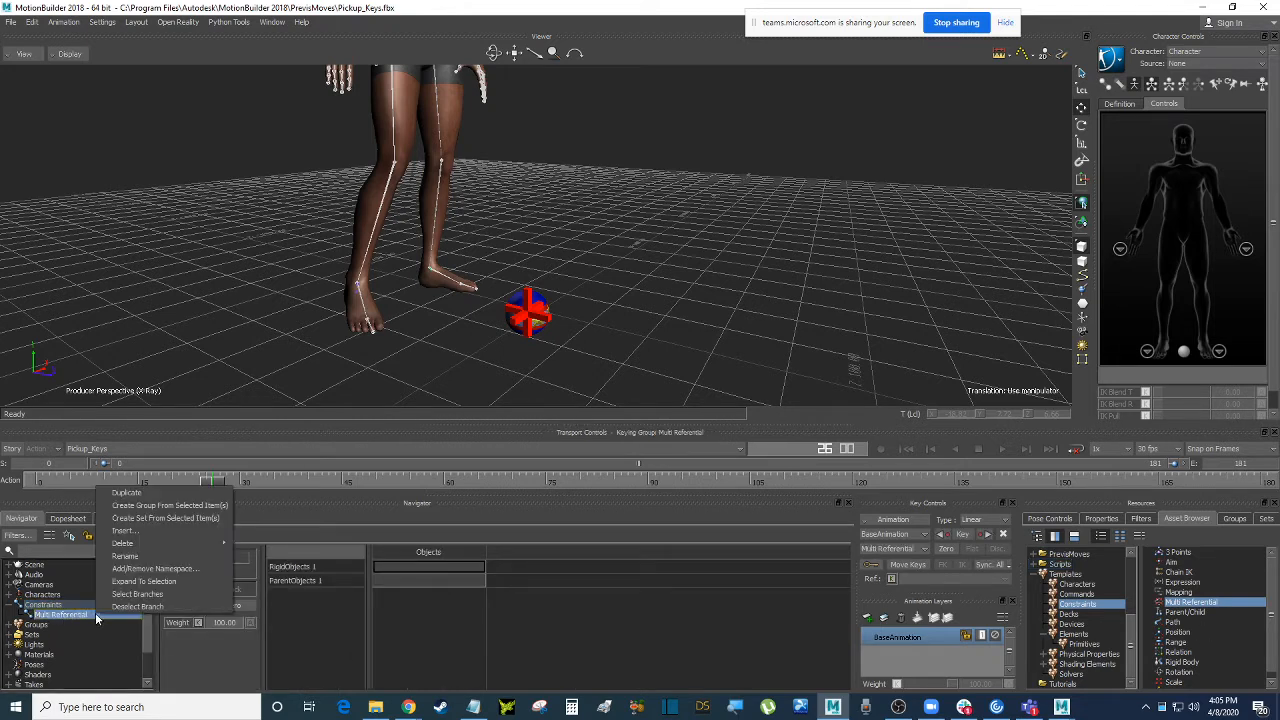
{"action": "left_click", "coordinate": [140, 558]}
{"action": "left_click", "coordinate": [150, 621]}
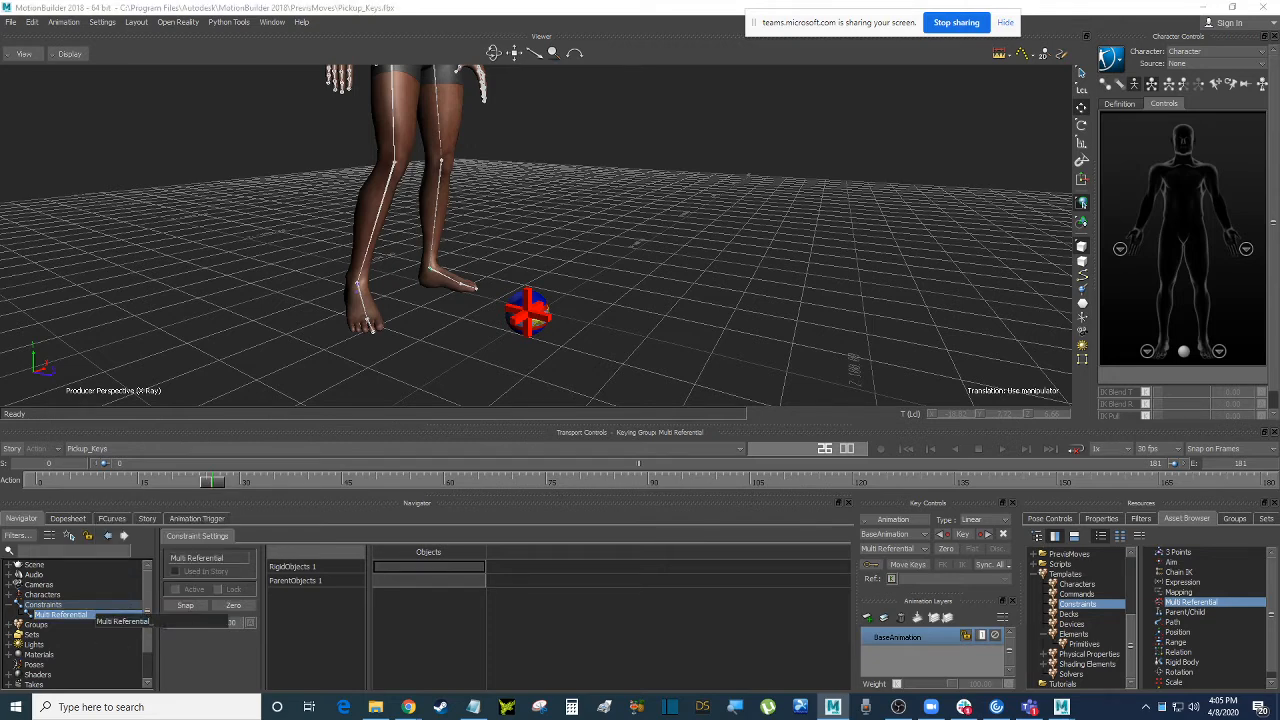
{"action": "key", "text": "Return"}
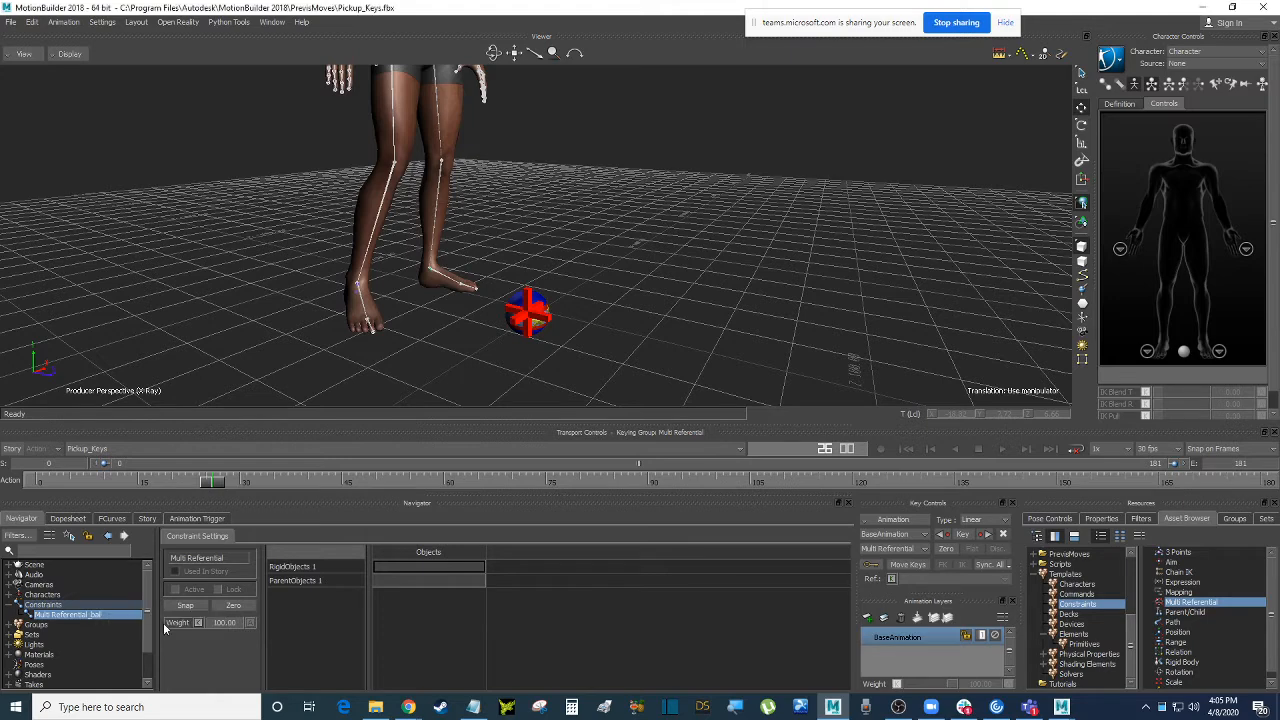
Examine the other available constraint types, including Parent/Child, Position, Rotation and 3 Points, and compare them with Multi Referential.
{"action": "left_click_drag", "start_coordinate": [592, 328], "coordinate": [457, 489], "text": "ctrl"}
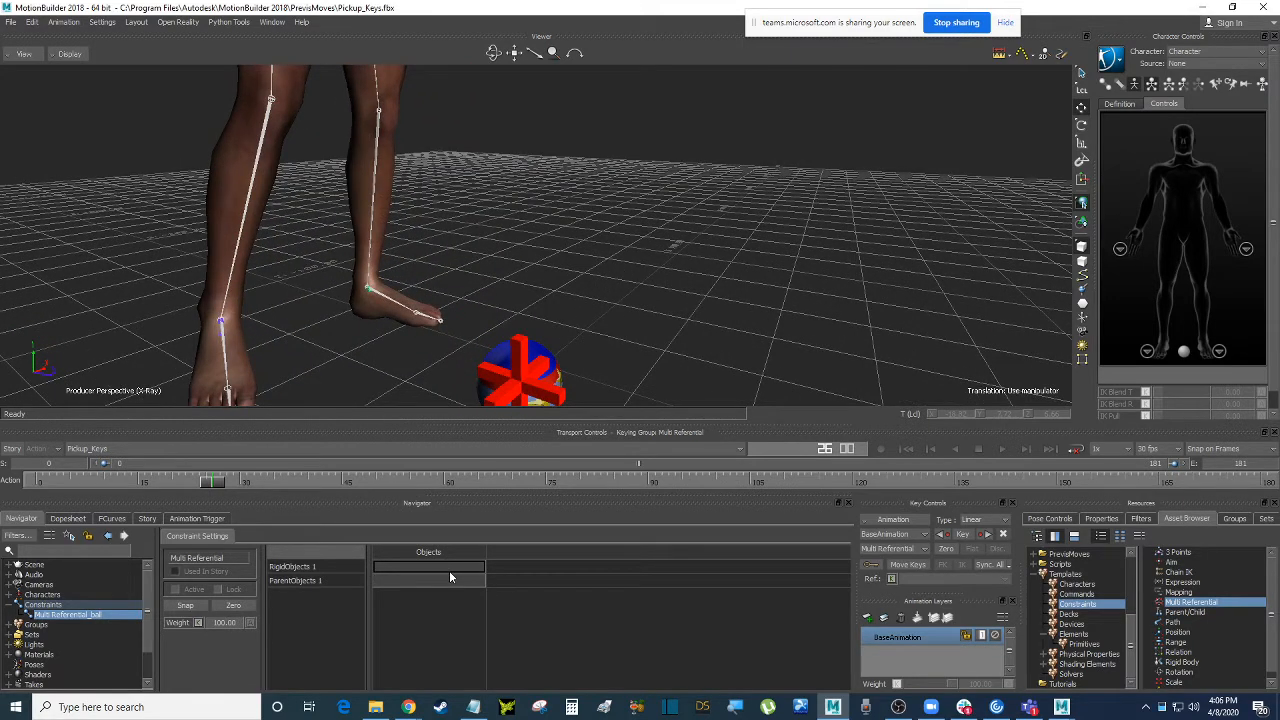
{"action": "left_click", "coordinate": [1202, 613]}
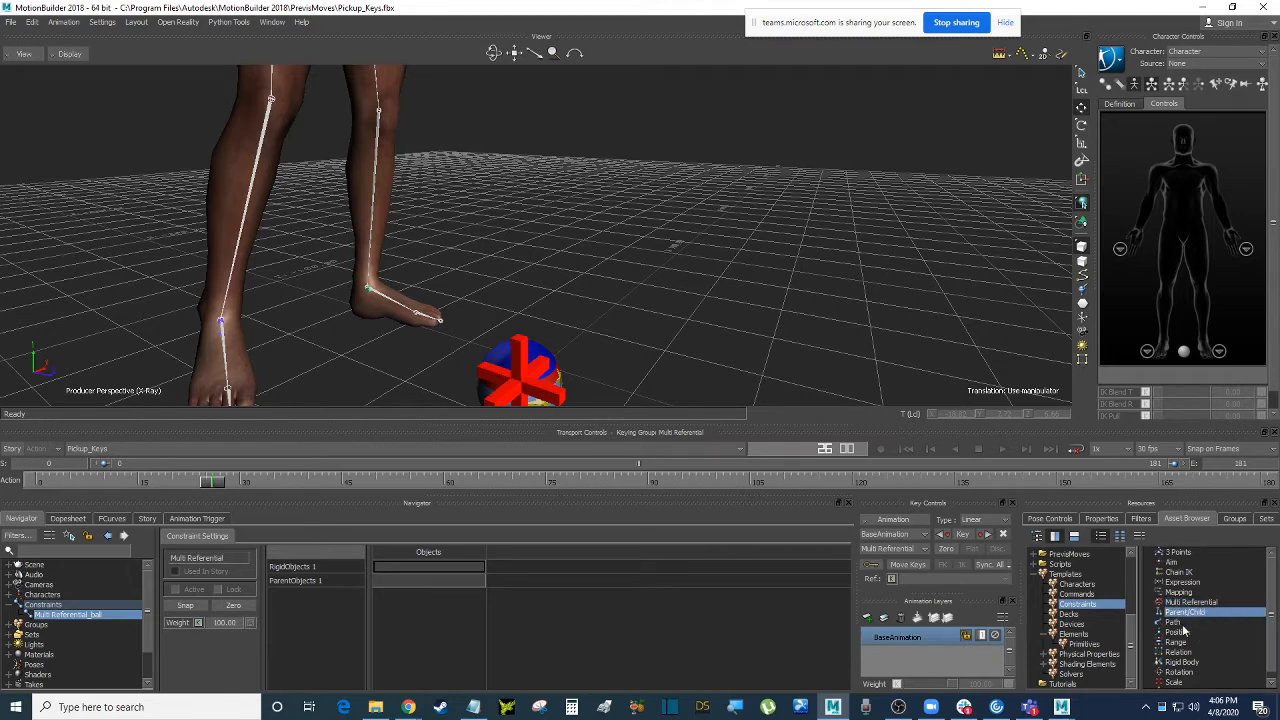
{"action": "left_click", "coordinate": [1186, 632]}
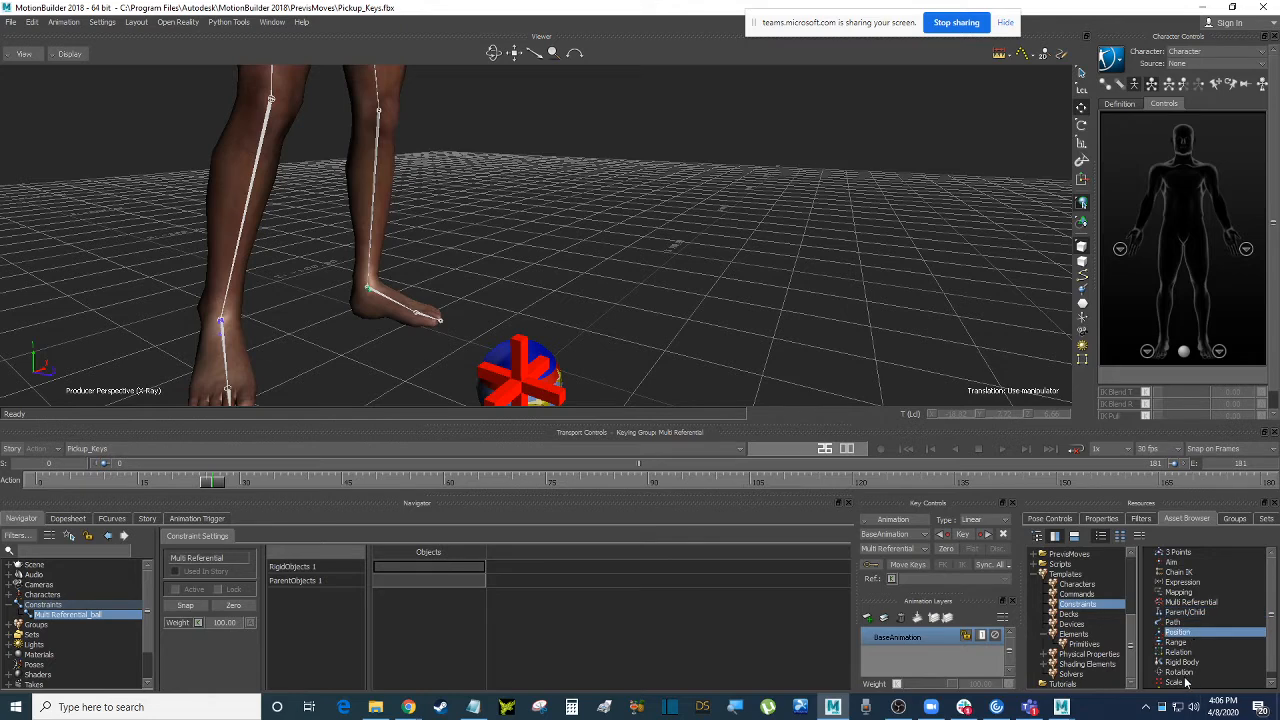
{"action": "left_click", "coordinate": [1188, 672]}
{"action": "scroll", "coordinate": [1190, 678], "scroll_direction": "down", "scroll_amount": 1}
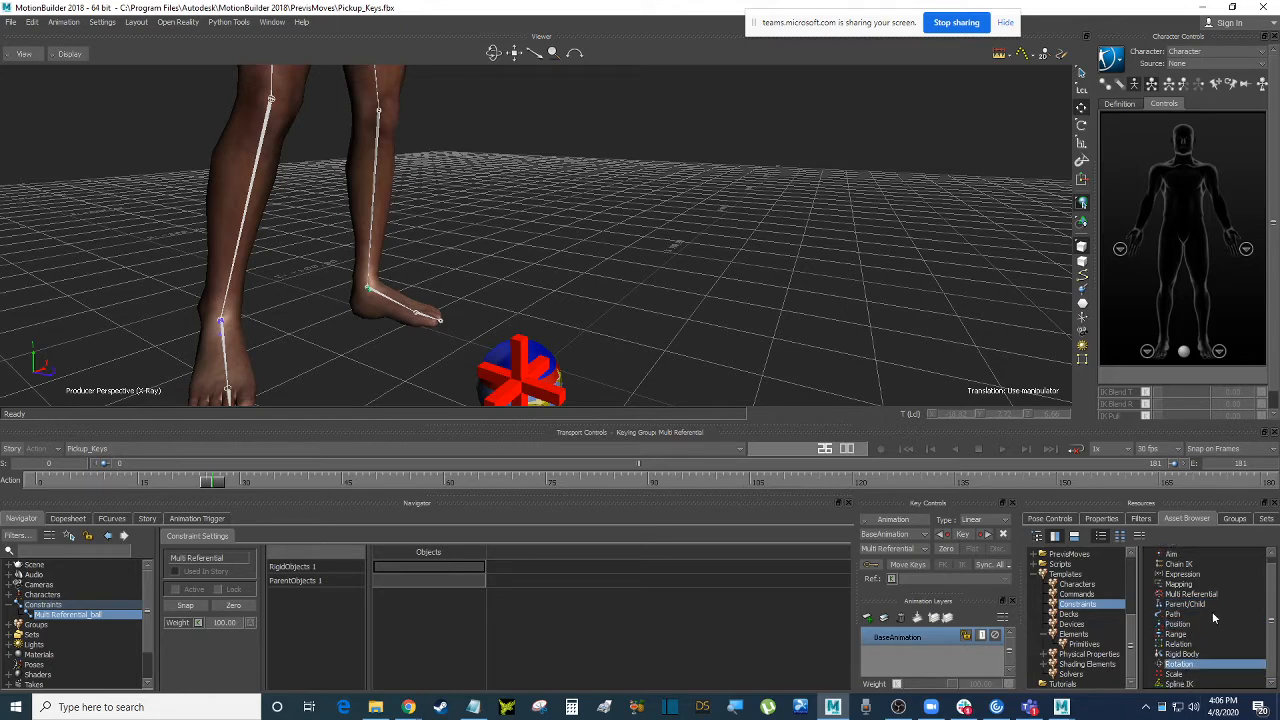
{"action": "scroll", "coordinate": [1213, 619], "scroll_direction": "up", "scroll_amount": 1}
{"action": "left_click", "coordinate": [1201, 555]}
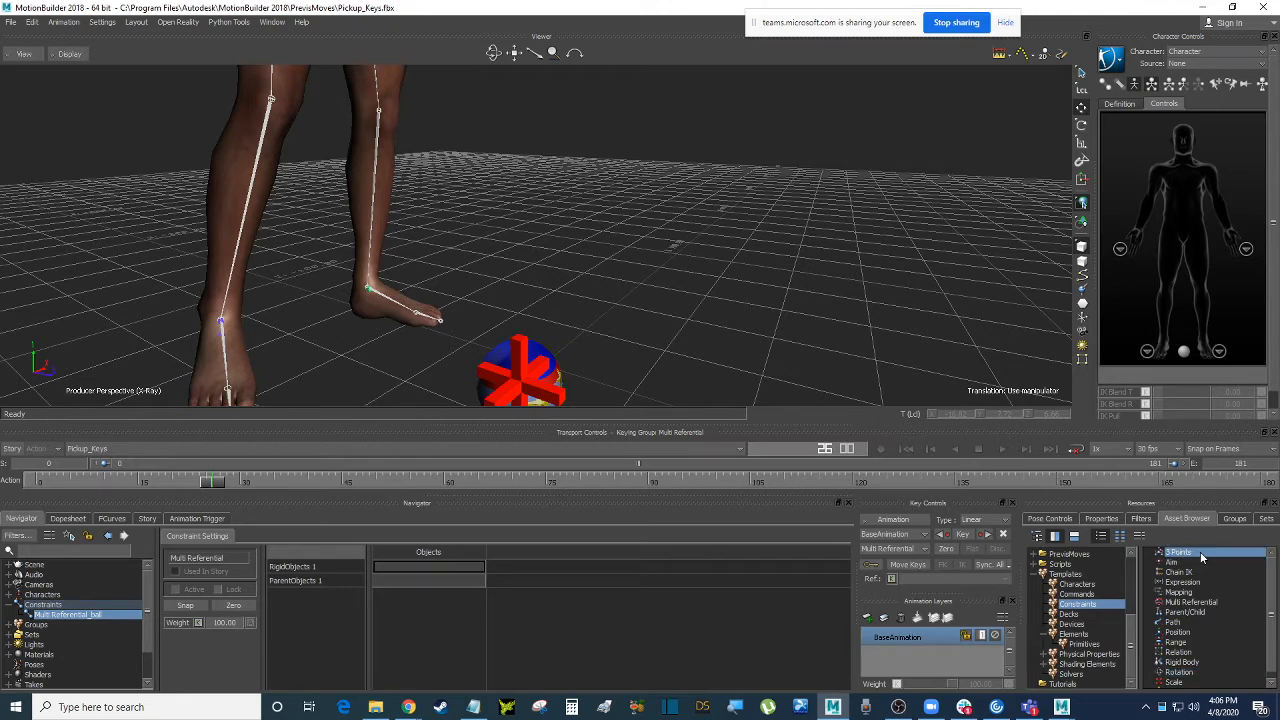
{"action": "left_click", "coordinate": [1218, 604]}
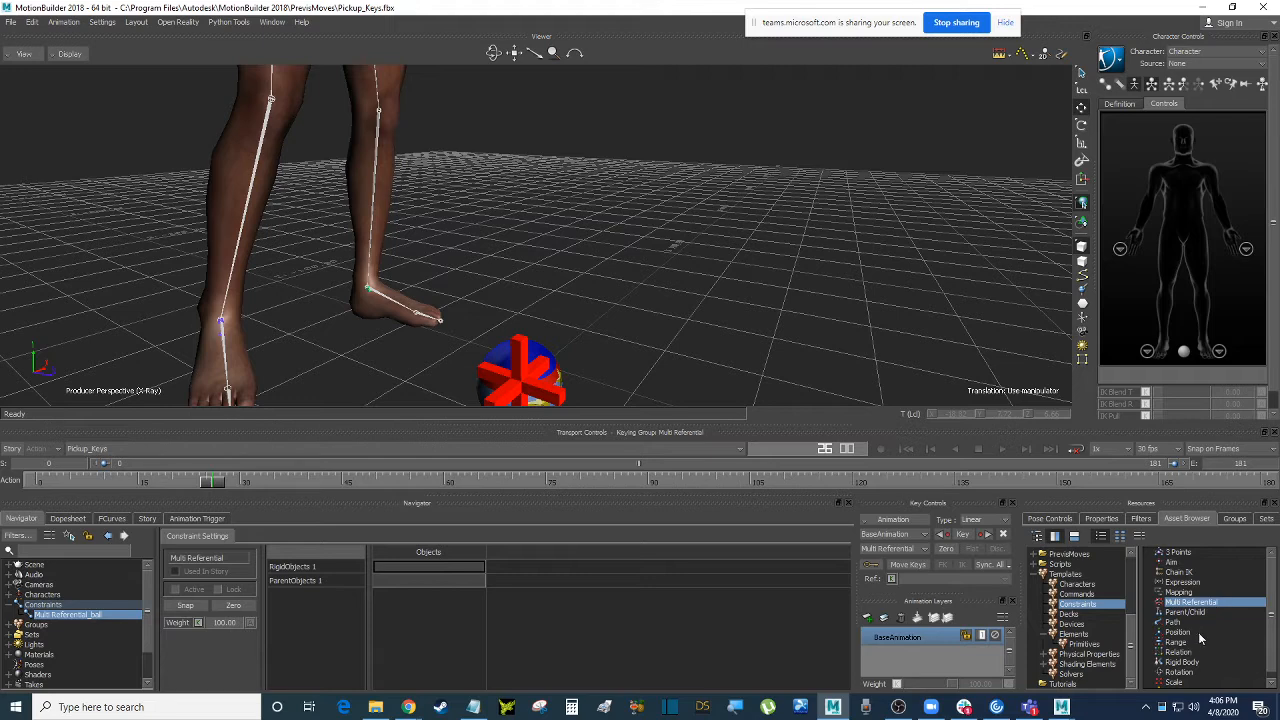
{"action": "left_click", "coordinate": [1192, 613]}
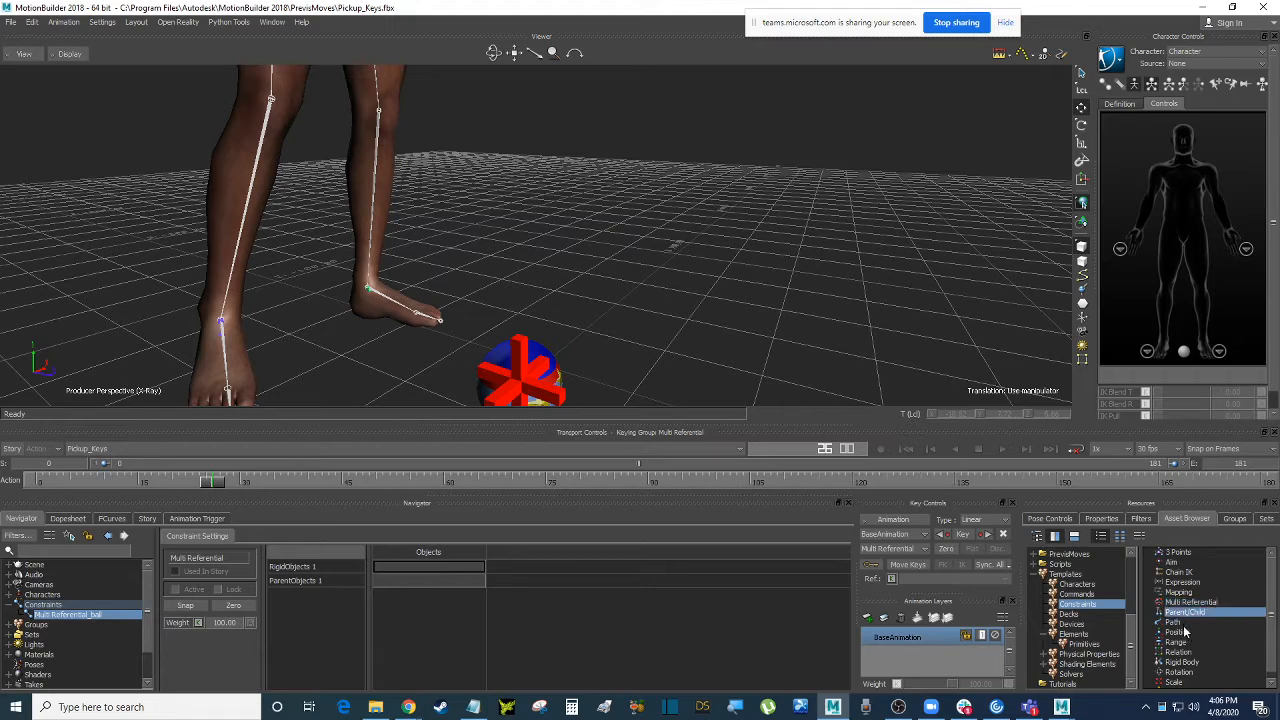
{"action": "left_click", "coordinate": [1206, 603]}
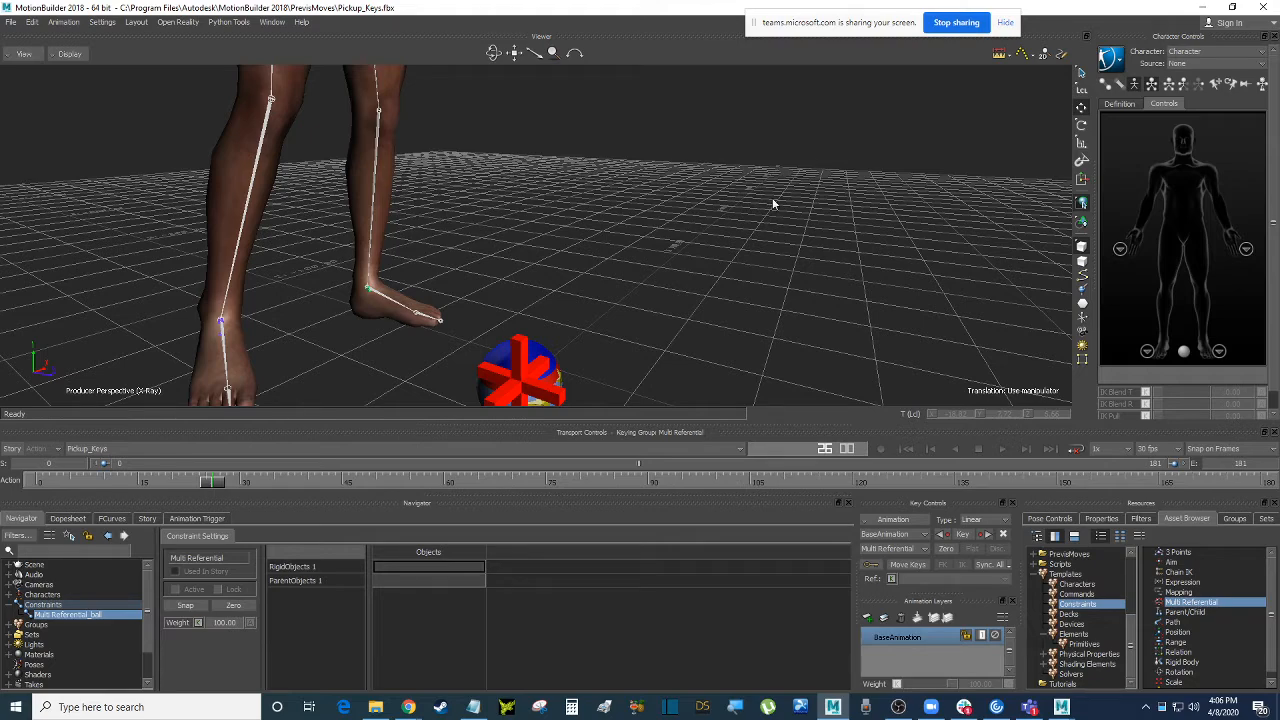
Assign the marker around the ball as RigidObjects 1 of the Multi Referential_ball constraint.
{"action": "left_click_drag", "start_coordinate": [745, 168], "coordinate": [736, 279], "text": "ctrl"}
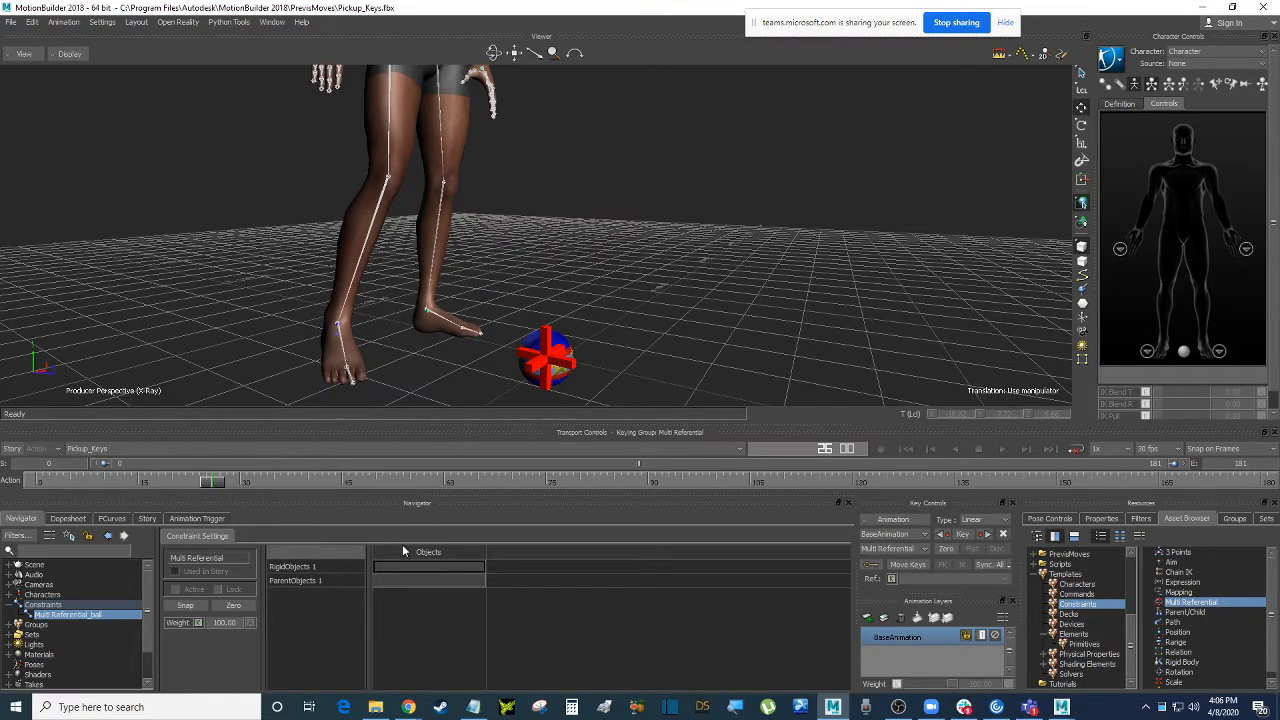
{"action": "left_click", "coordinate": [313, 568]}
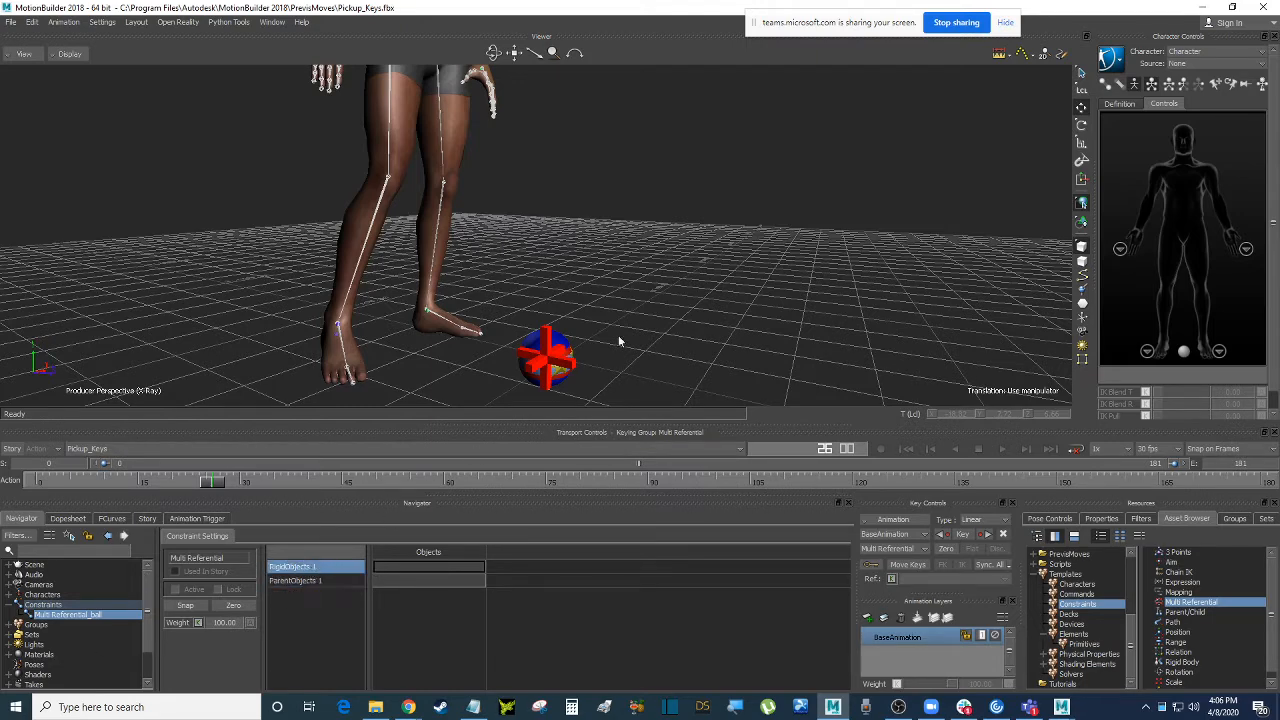
{"action": "scroll", "coordinate": [670, 273], "scroll_direction": "up", "scroll_amount": 2}
{"action": "left_click_drag", "start_coordinate": [670, 273], "coordinate": [558, 248]}
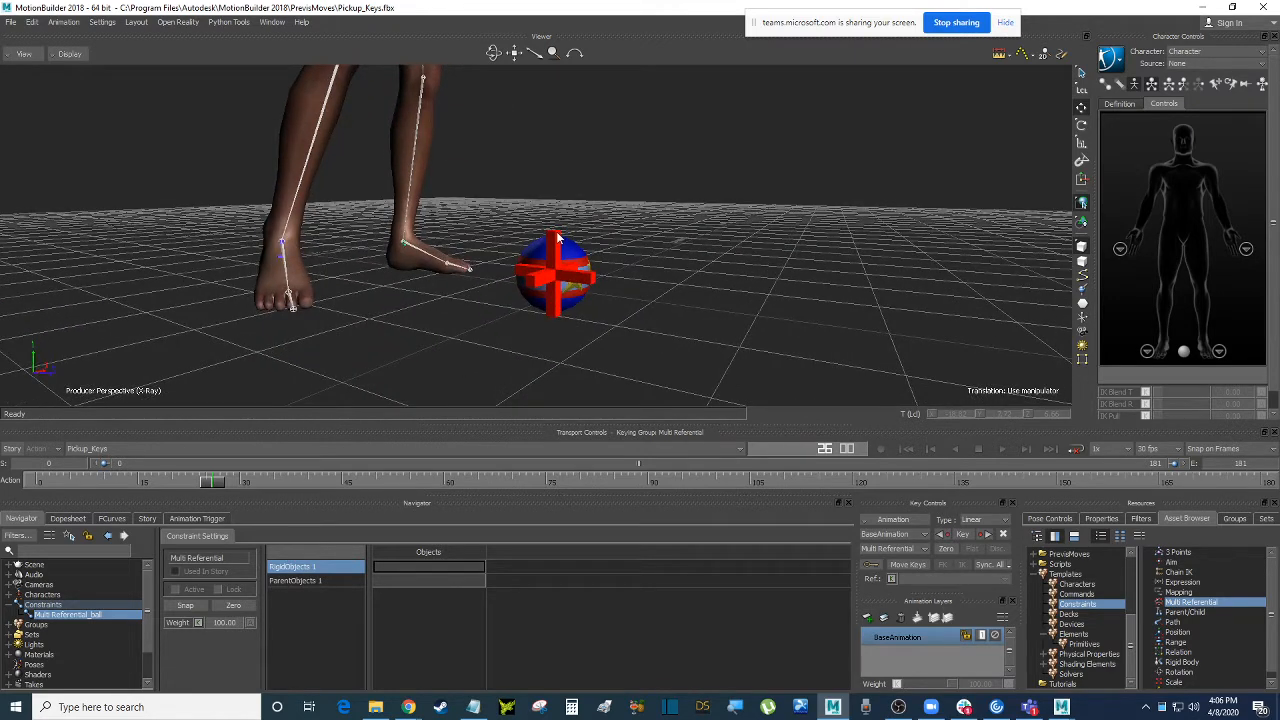
{"action": "left_click", "coordinate": [571, 252]}
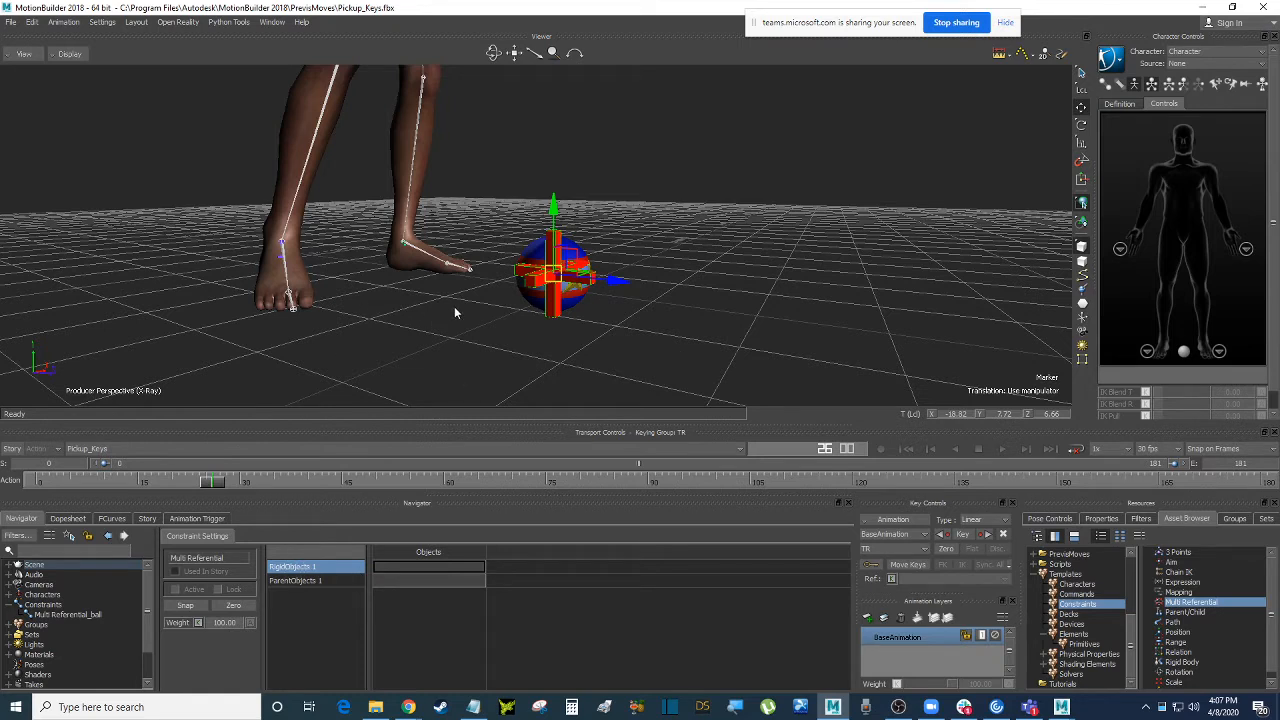
{"action": "left_click_drag", "start_coordinate": [443, 517], "coordinate": [455, 566]}
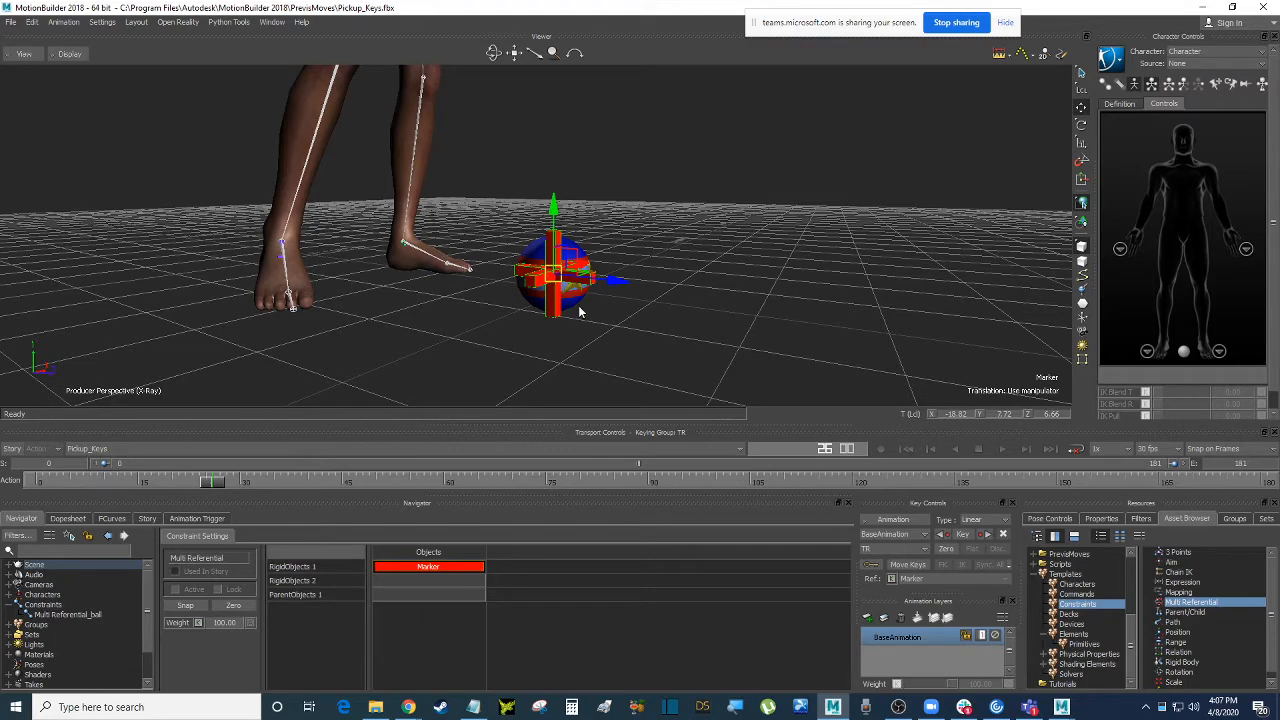
Bake the character's animation to a control rig, plotting on frame at 30 FPS with the Unroll rotation filter.
{"action": "scroll", "coordinate": [770, 215], "scroll_direction": "down", "scroll_amount": 10}
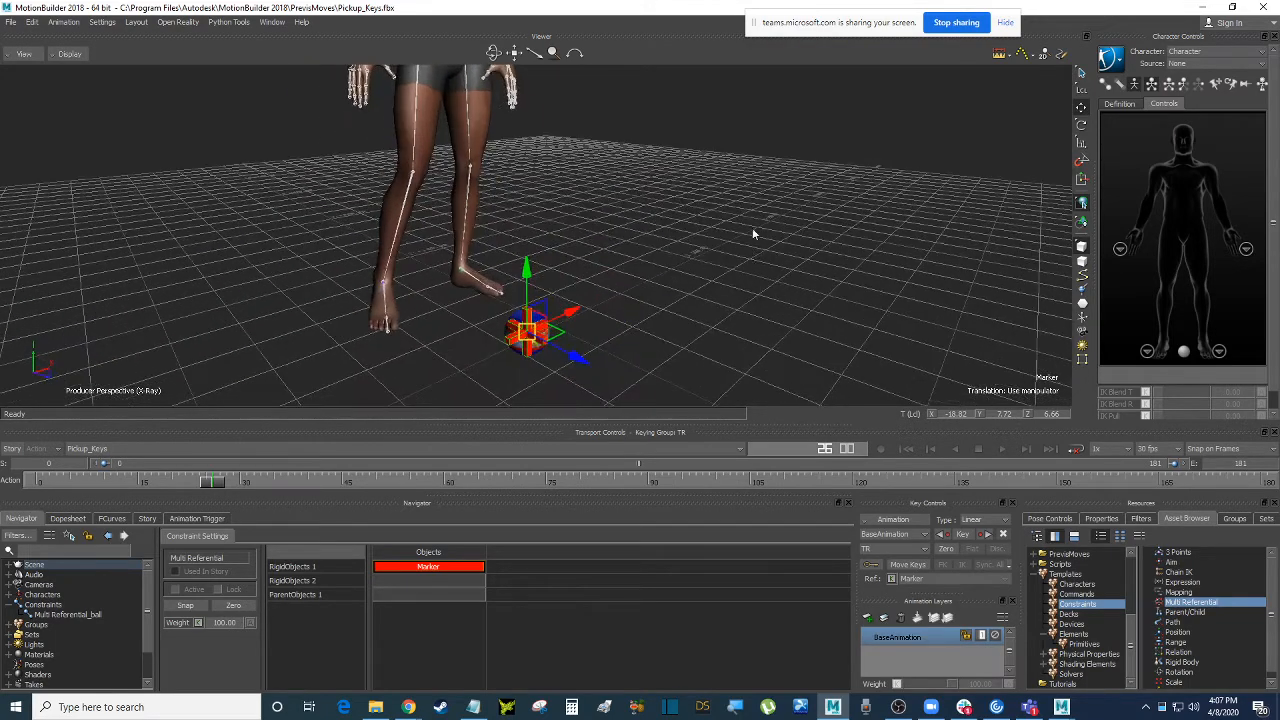
{"action": "left_click_drag", "start_coordinate": [742, 286], "coordinate": [741, 242], "text": "ctrl"}
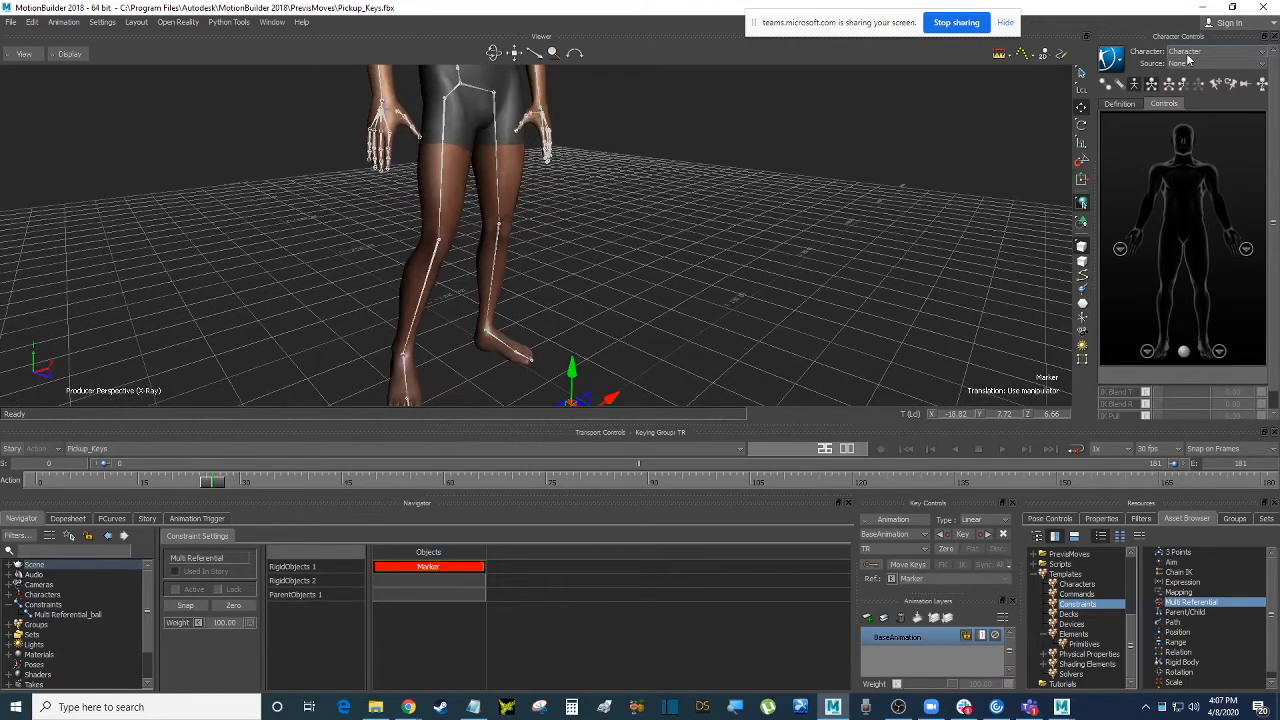
{"action": "left_click", "coordinate": [1194, 65]}
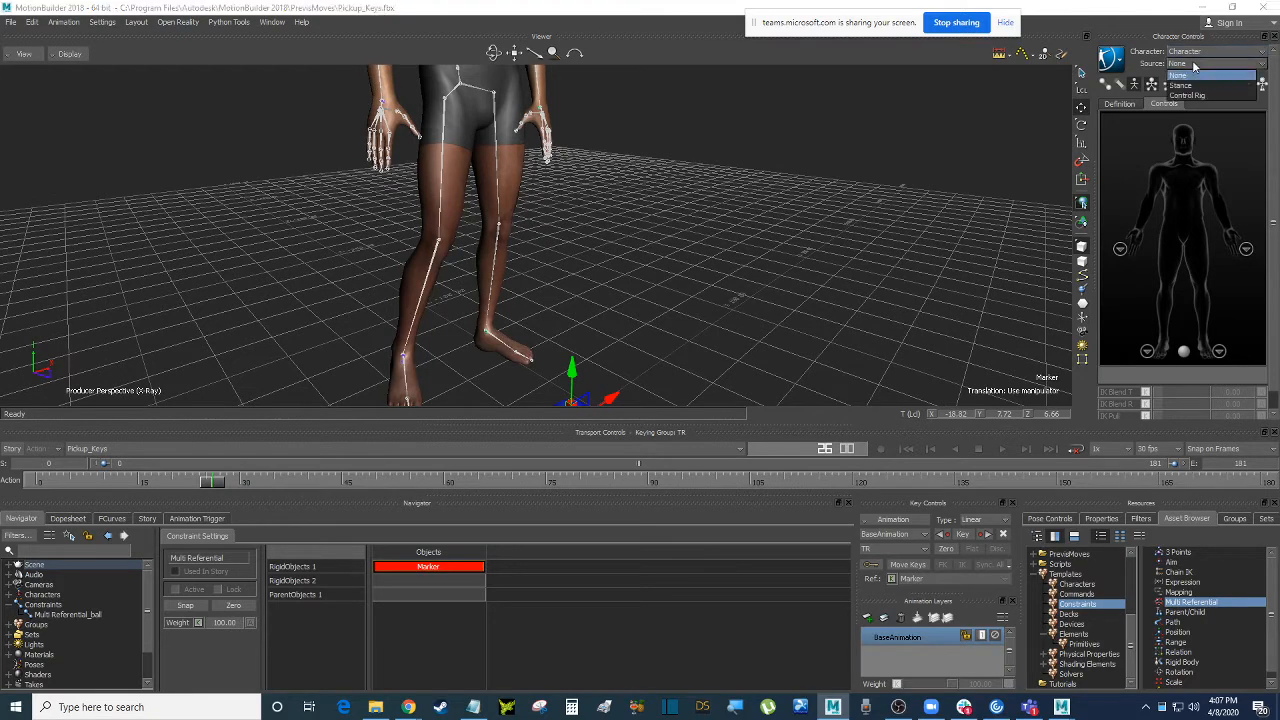
{"action": "left_click", "coordinate": [1122, 4]}
{"action": "left_click", "coordinate": [1112, 60]}
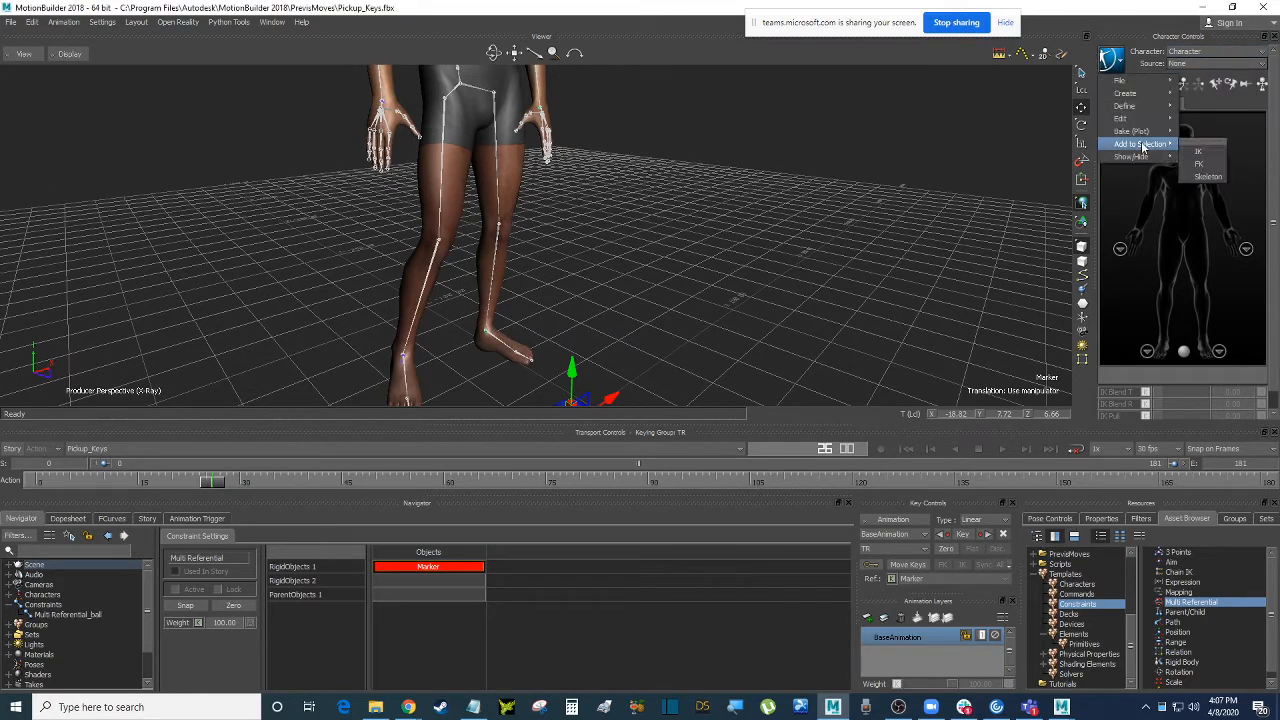
{"action": "mouse_move", "coordinate": [1140, 132]}
{"action": "left_click", "coordinate": [1088, 146]}
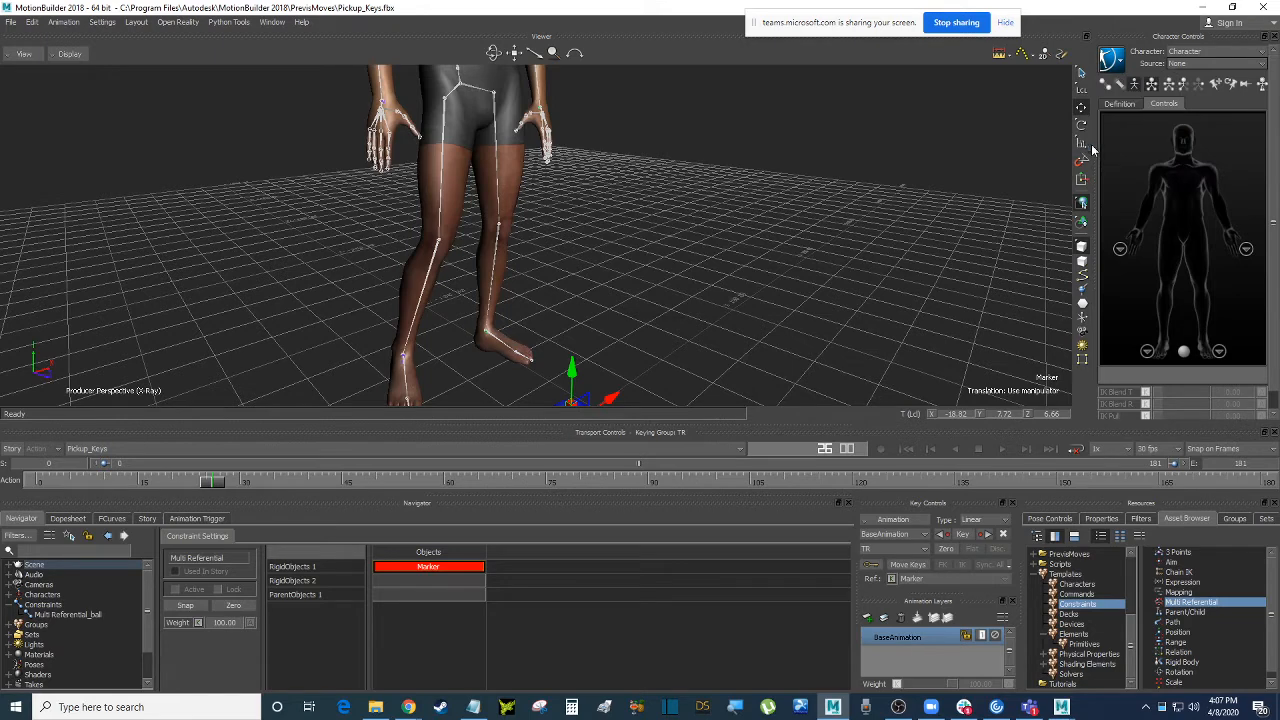
{"action": "left_click", "coordinate": [591, 399]}
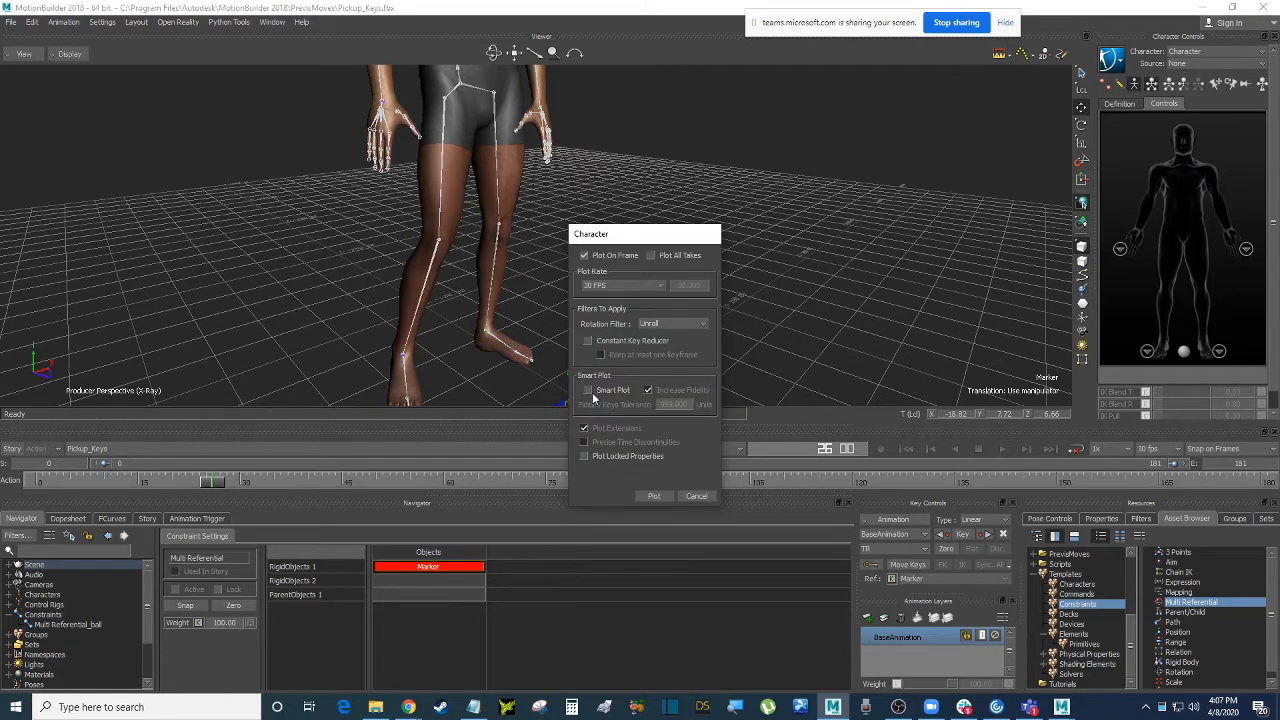
{"action": "left_click", "coordinate": [660, 500]}
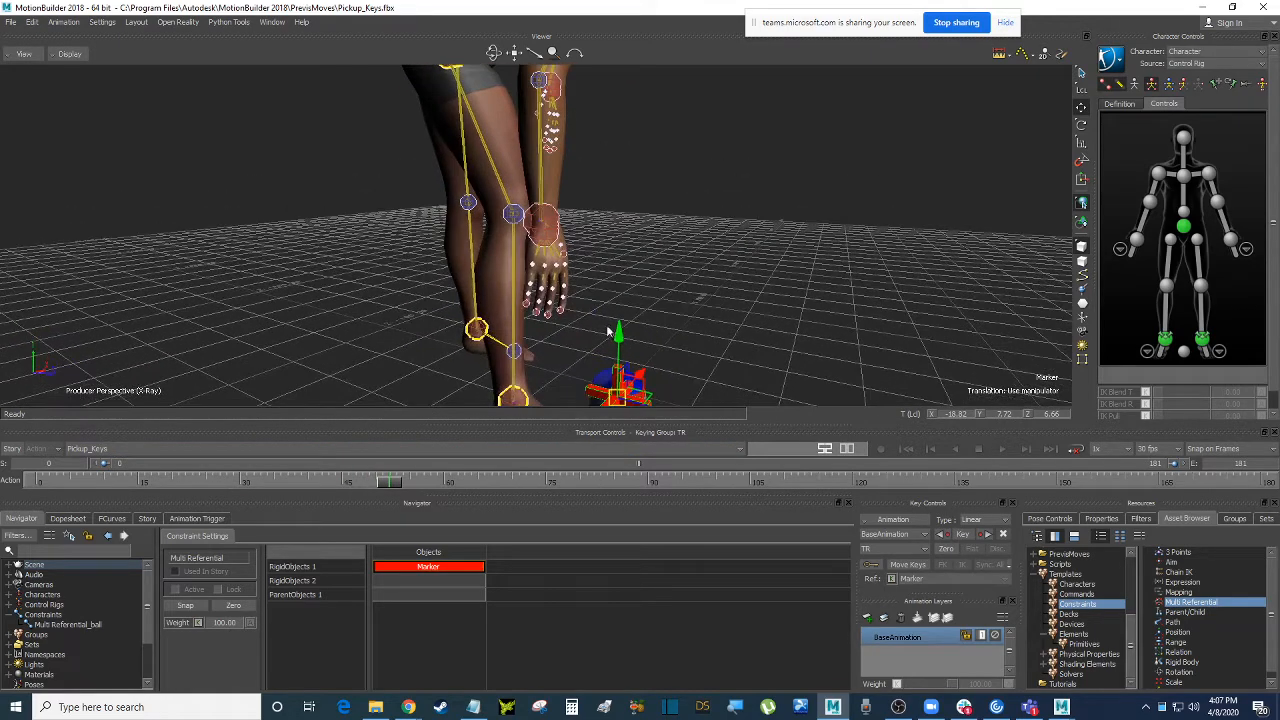
Assign the right wrist effector as ParentObjects 1 of Multi Referential_ball and review the marker's referential choices.
{"action": "left_click", "coordinate": [541, 221]}
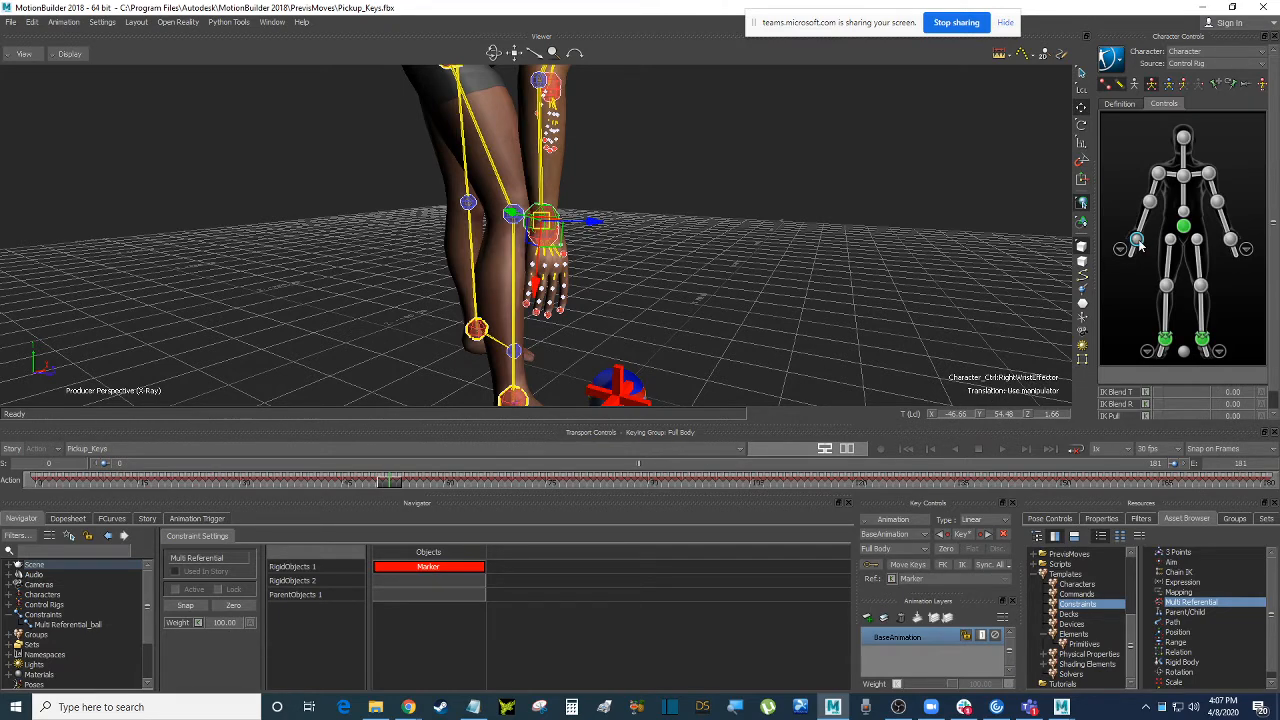
{"action": "left_click", "coordinate": [444, 597]}
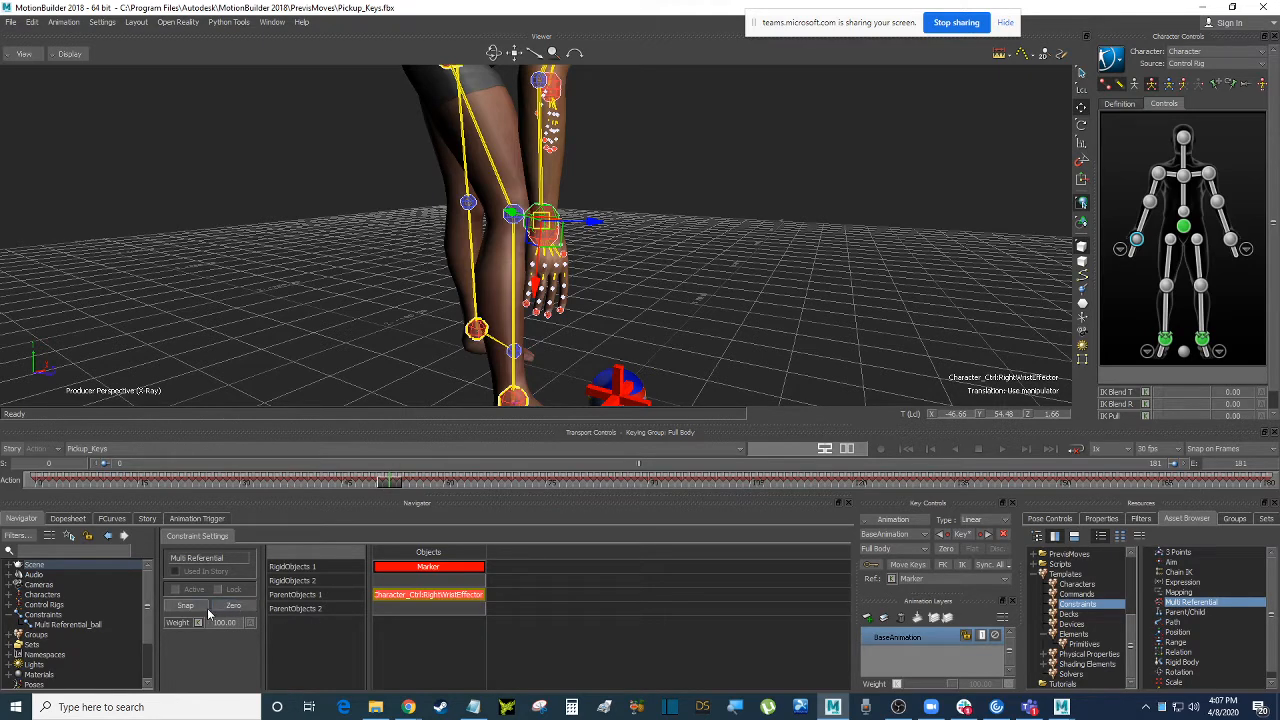
{"action": "left_click", "coordinate": [694, 352]}
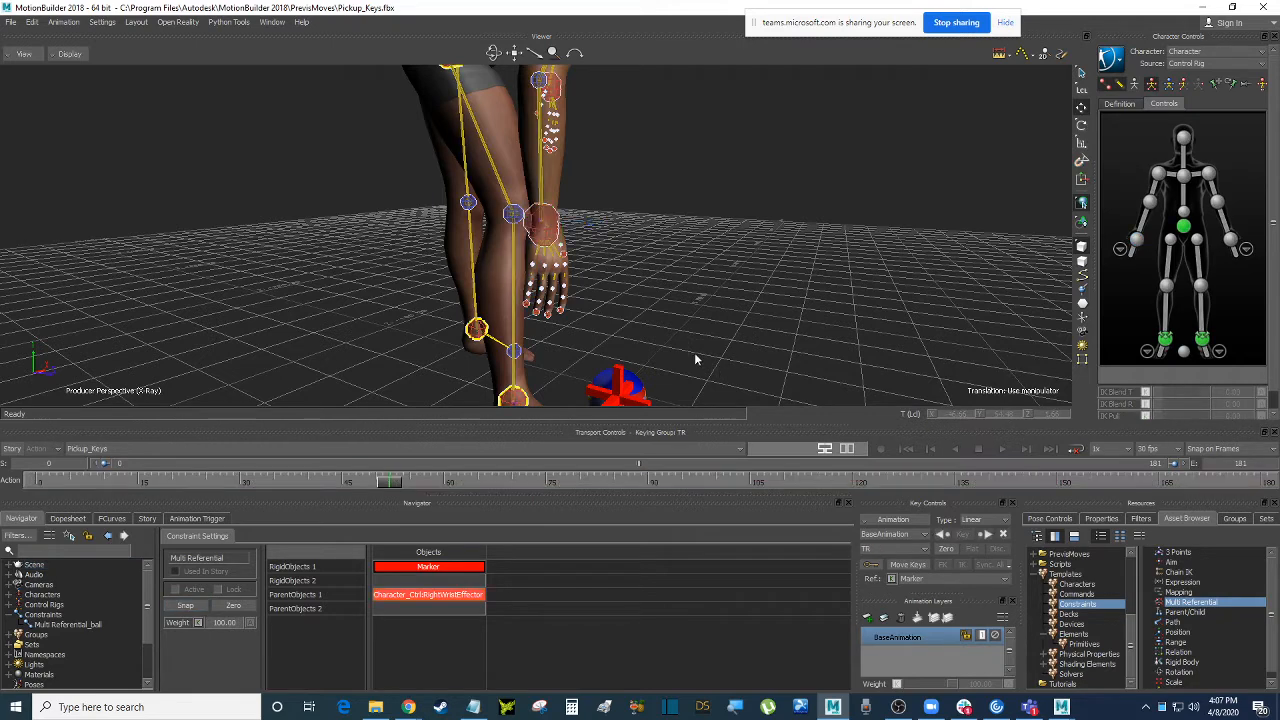
{"action": "left_click", "coordinate": [622, 376]}
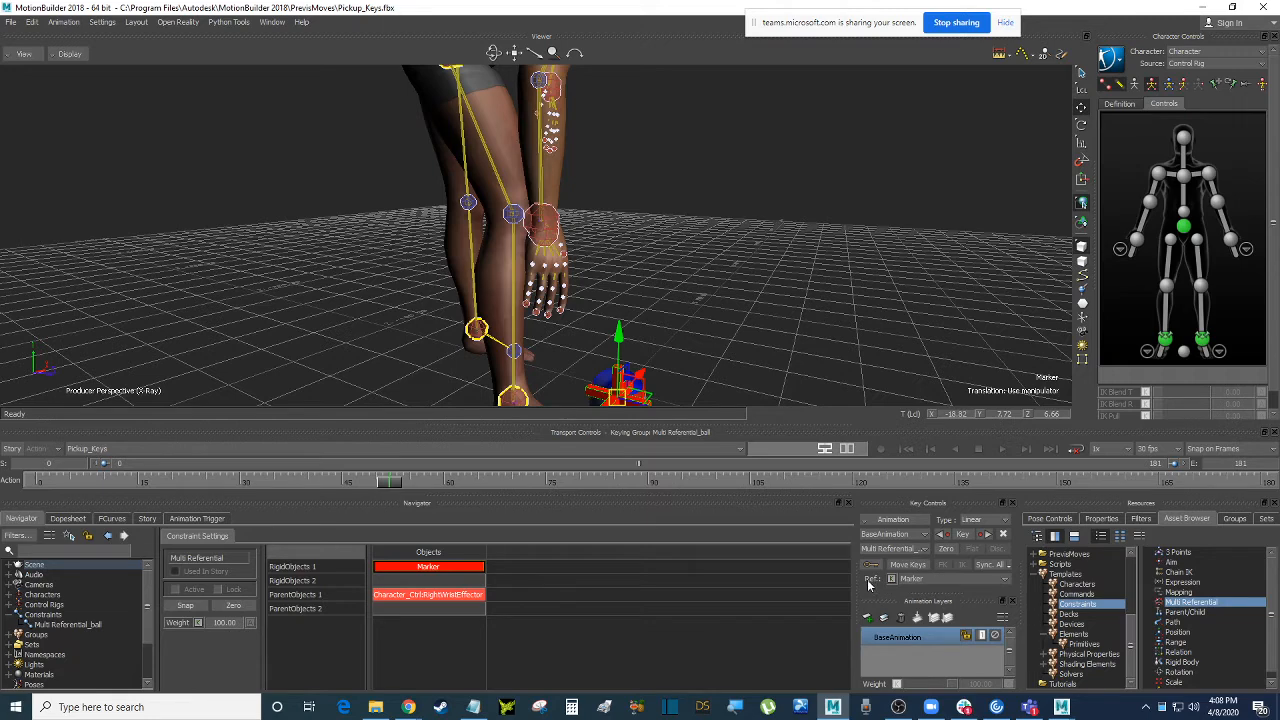
{"action": "left_click", "coordinate": [930, 580]}
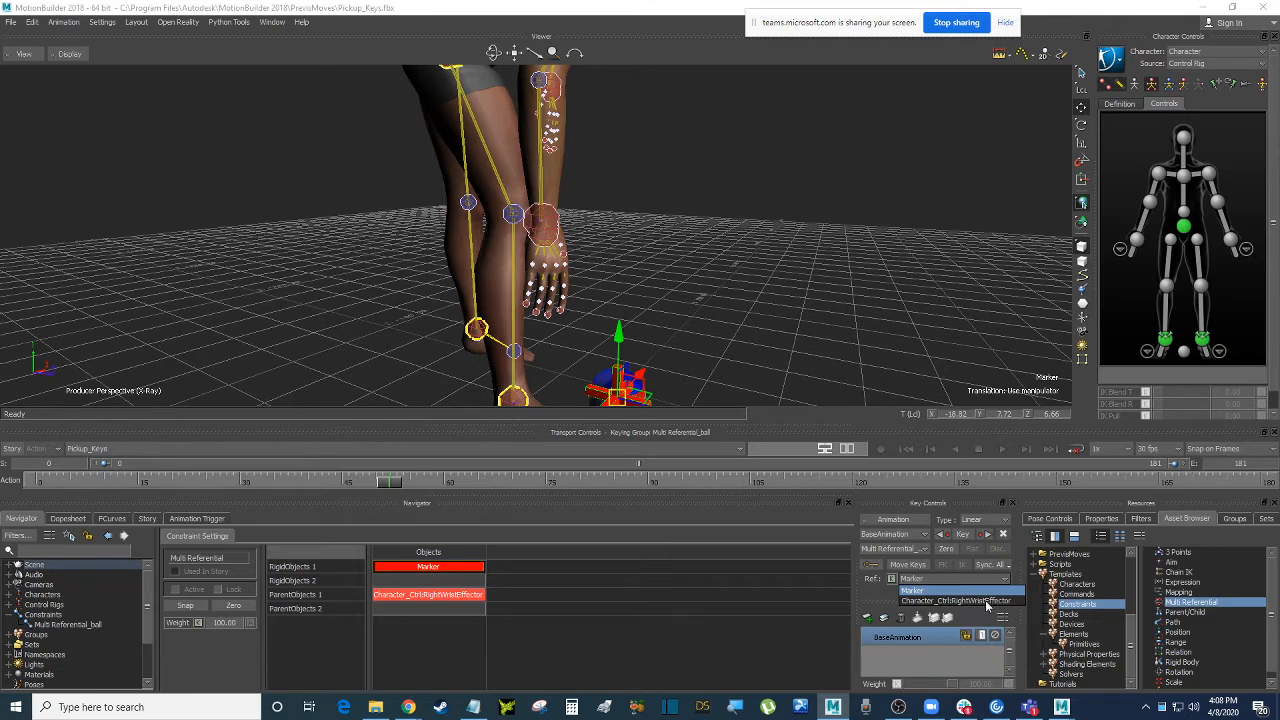
{"action": "left_click", "coordinate": [769, 199]}
Add the left wrist effector as ParentObjects 2 of the constraint and check the marker's list of referentials again.
{"action": "left_click_drag", "start_coordinate": [701, 230], "coordinate": [605, 146], "text": "ctrl+shift"}
{"action": "left_click", "coordinate": [560, 101]}
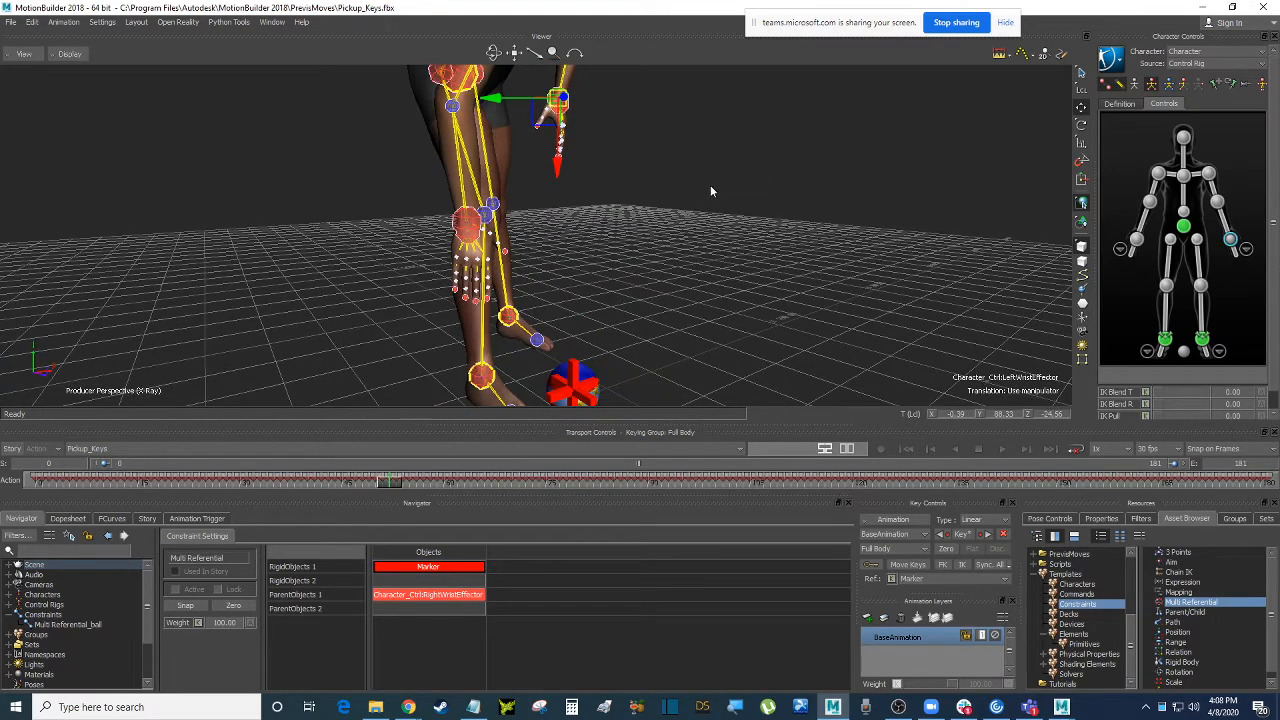
{"action": "double_click", "coordinate": [466, 610]}
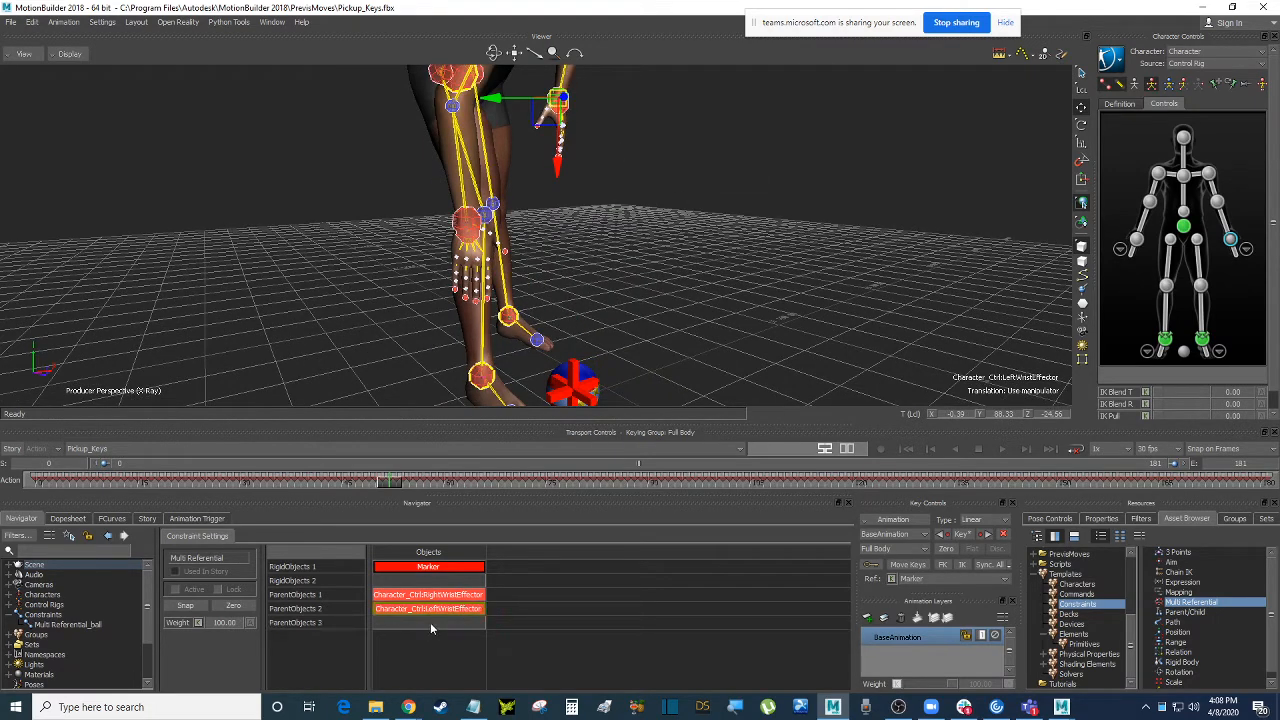
{"action": "left_click", "coordinate": [580, 376]}
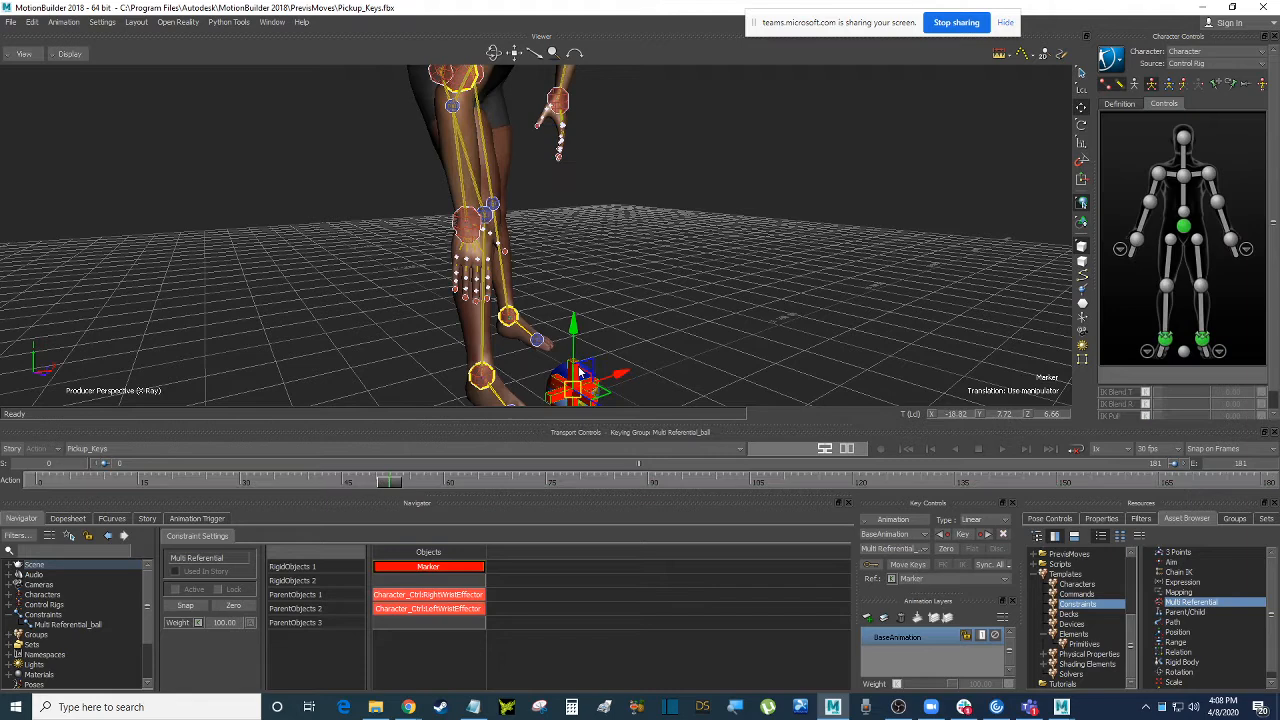
{"action": "left_click", "coordinate": [946, 575]}
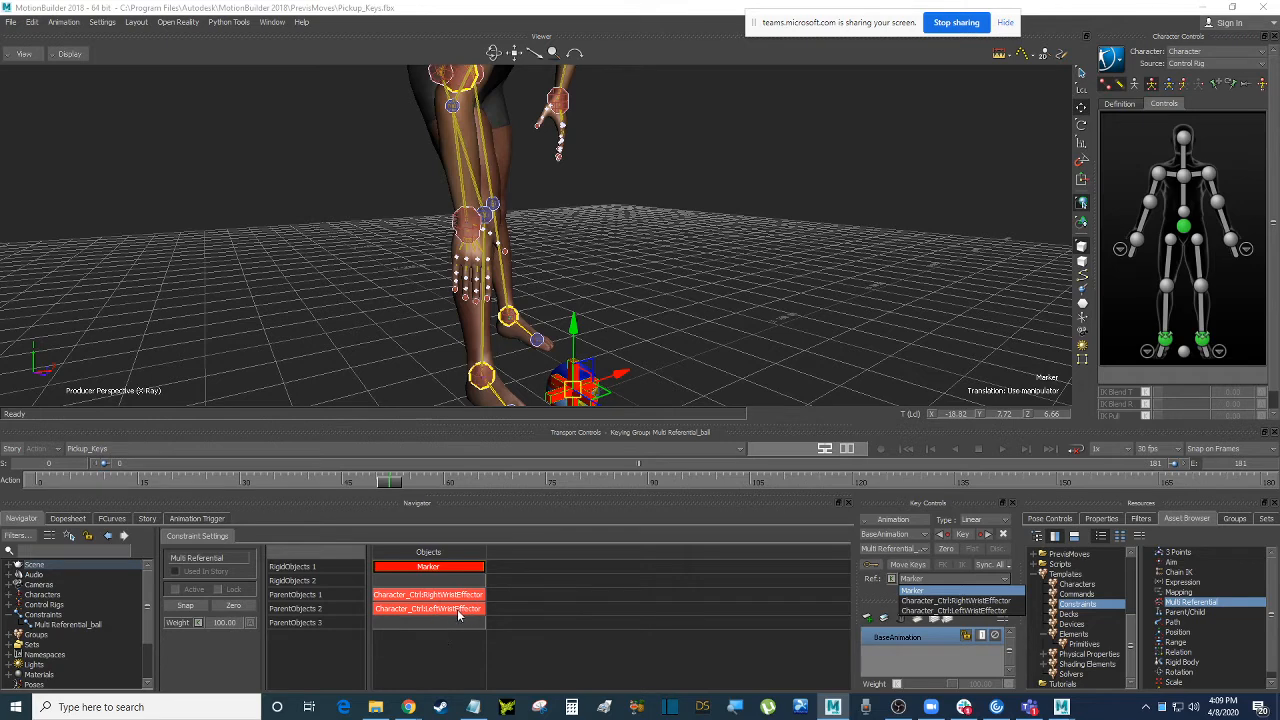
{"action": "left_click", "coordinate": [791, 247]}
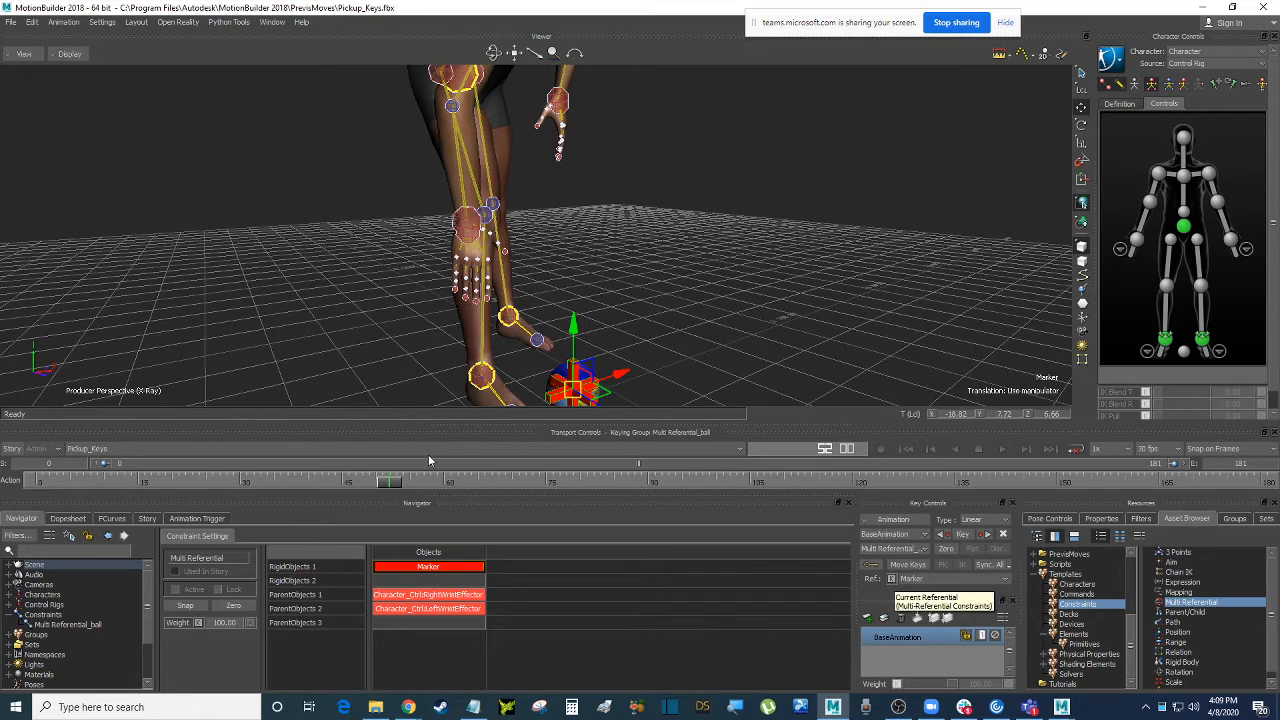
At frame 69, move the ball's marker to the reaching right hand and show models only in the viewer.
{"action": "left_click_drag", "start_coordinate": [392, 481], "coordinate": [35, 476]}
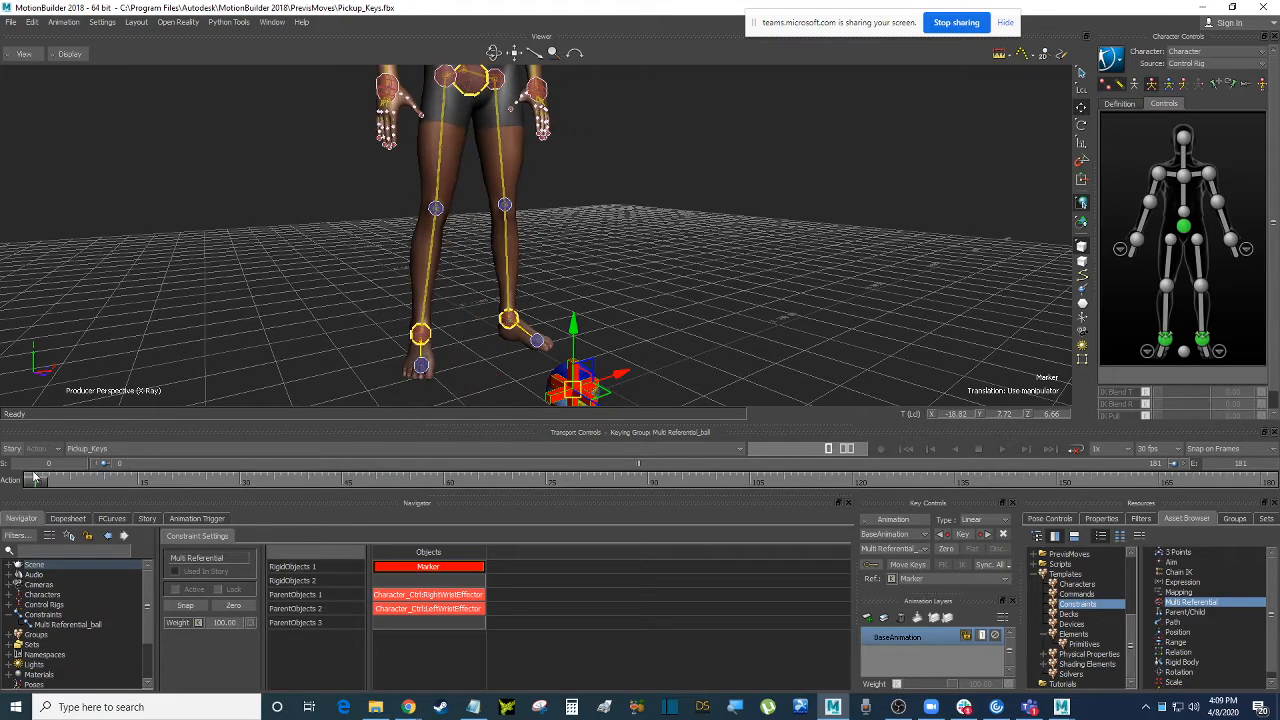
{"action": "mouse_move", "coordinate": [828, 238]}
{"action": "left_mouse_down", "text": "ctrl+shift"}
{"action": "mouse_move", "coordinate": [753, 355]}
{"action": "mouse_move", "coordinate": [763, 318]}
{"action": "mouse_move", "coordinate": [715, 350]}
{"action": "left_mouse_up", "text": "ctrl+shift"}
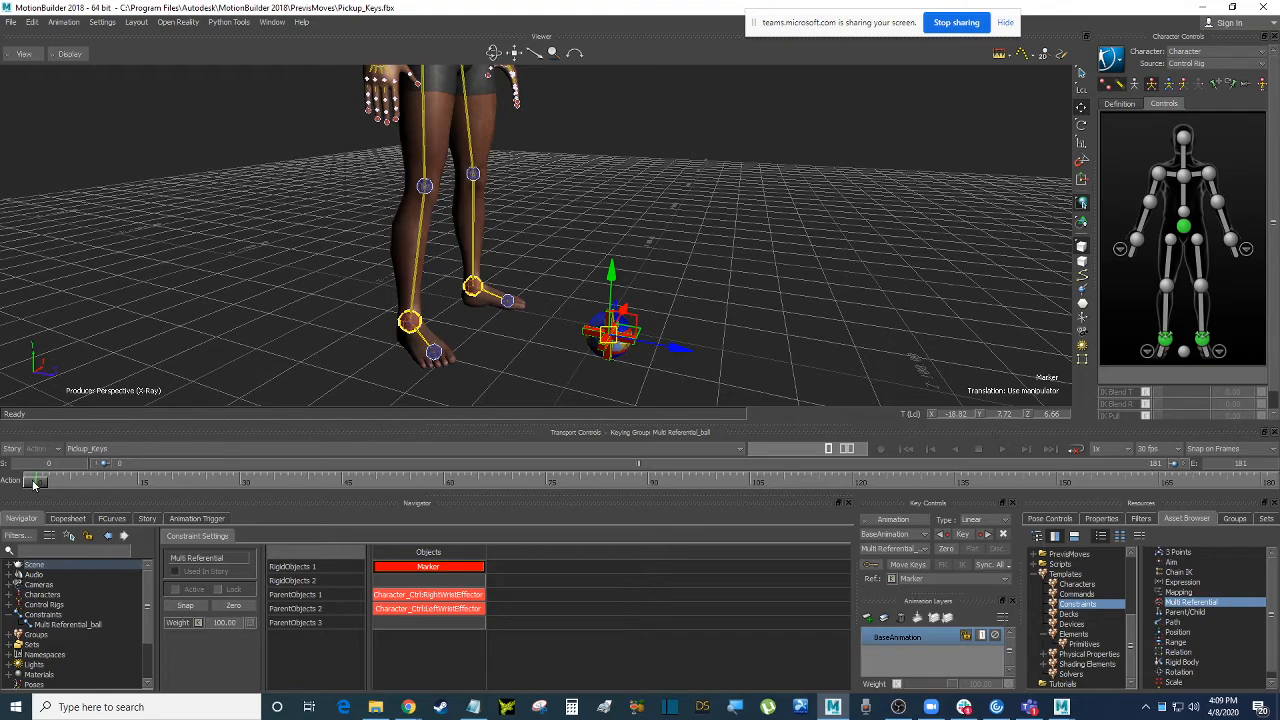
{"action": "left_click_drag", "start_coordinate": [33, 483], "coordinate": [505, 485]}
{"action": "mouse_move", "coordinate": [730, 329]}
{"action": "left_mouse_down", "text": "alt"}
{"action": "mouse_move", "coordinate": [728, 342]}
{"action": "mouse_move", "coordinate": [625, 341]}
{"action": "mouse_move", "coordinate": [565, 297]}
{"action": "mouse_move", "coordinate": [465, 293]}
{"action": "left_mouse_up", "text": "alt"}
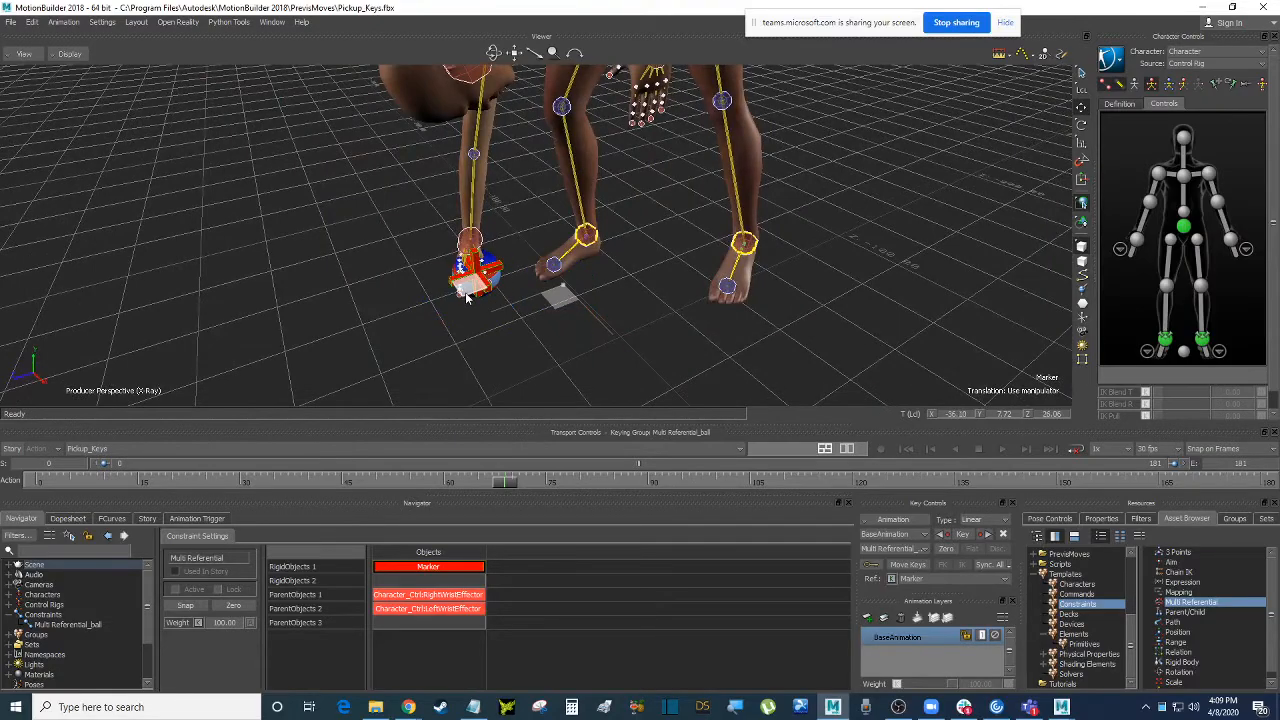
{"action": "key", "text": "ctrl+a"}
{"action": "left_click_drag", "start_coordinate": [572, 361], "coordinate": [548, 284], "text": "alt"}
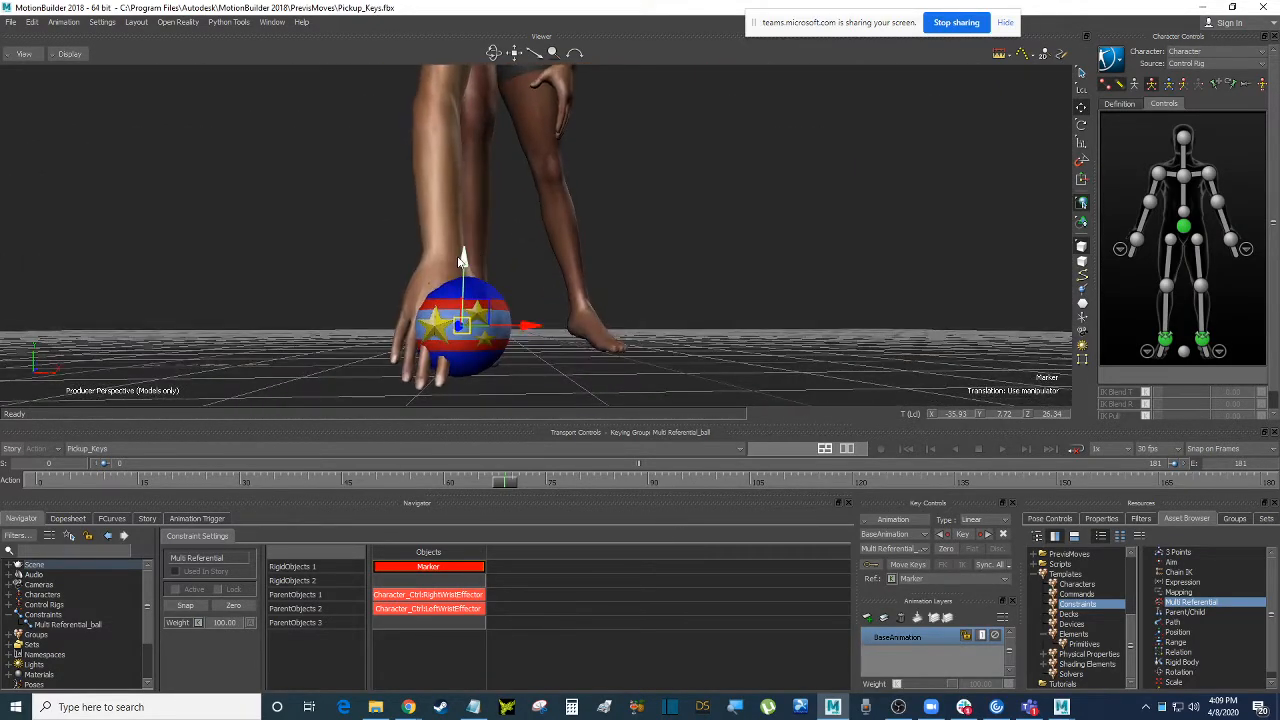
Fit the ball's marker into the hand's grip at about X -38.40, Y 6.06, Z 23.13 and key it at frame 69.
{"action": "left_click_drag", "start_coordinate": [463, 258], "coordinate": [464, 270]}
{"action": "left_click_drag", "start_coordinate": [520, 284], "coordinate": [545, 326], "text": "alt"}
{"action": "mouse_move", "coordinate": [465, 370]}
{"action": "left_mouse_down"}
{"action": "mouse_move", "coordinate": [543, 347]}
{"action": "mouse_move", "coordinate": [459, 274]}
{"action": "left_mouse_up"}
{"action": "mouse_move", "coordinate": [545, 342]}
{"action": "left_mouse_down", "text": "alt"}
{"action": "mouse_move", "coordinate": [586, 293]}
{"action": "mouse_move", "coordinate": [637, 352]}
{"action": "mouse_move", "coordinate": [660, 291]}
{"action": "mouse_move", "coordinate": [660, 320]}
{"action": "left_mouse_up", "text": "alt"}
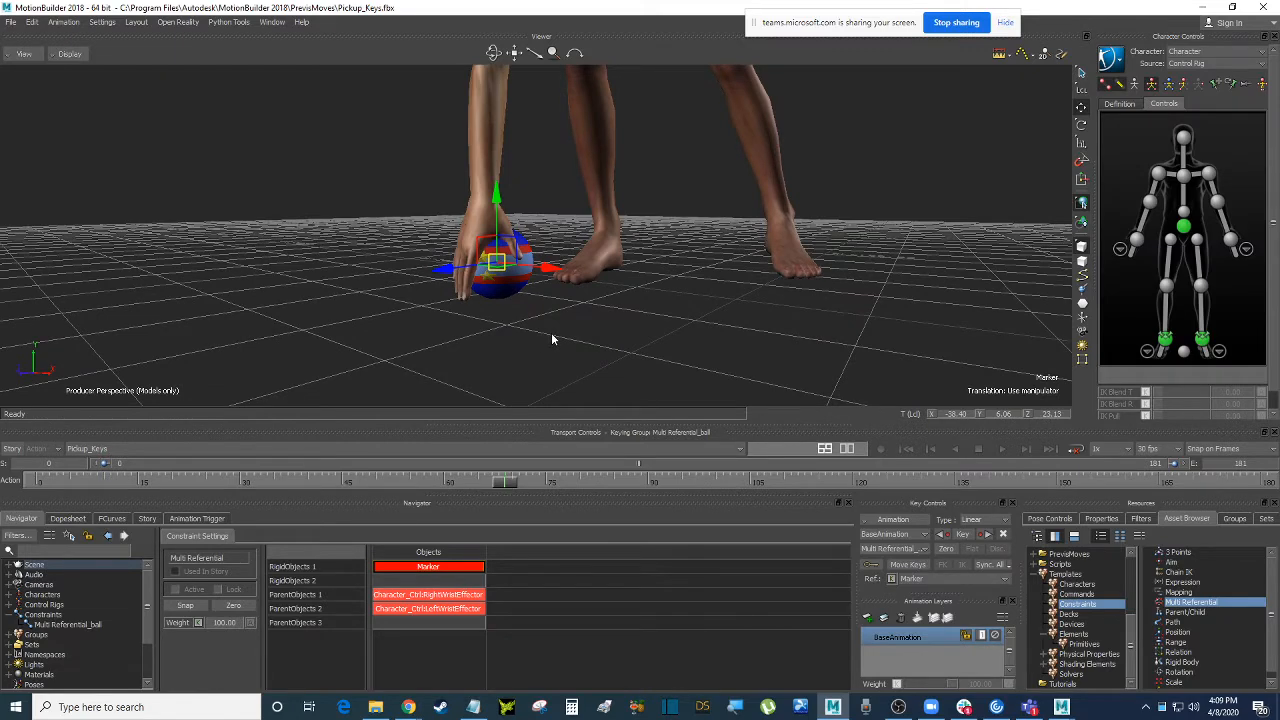
{"action": "key", "text": "ctrl+a"}
{"action": "key", "text": "ctrl+a"}
{"action": "key", "text": "ctrl+a"}
Key the marker's starting position away from the character at about Z 116.47 and shift that key to frame 0.
{"action": "left_click_drag", "start_coordinate": [505, 481], "coordinate": [204, 467]}
{"action": "left_click_drag", "start_coordinate": [442, 270], "coordinate": [4, 333]}
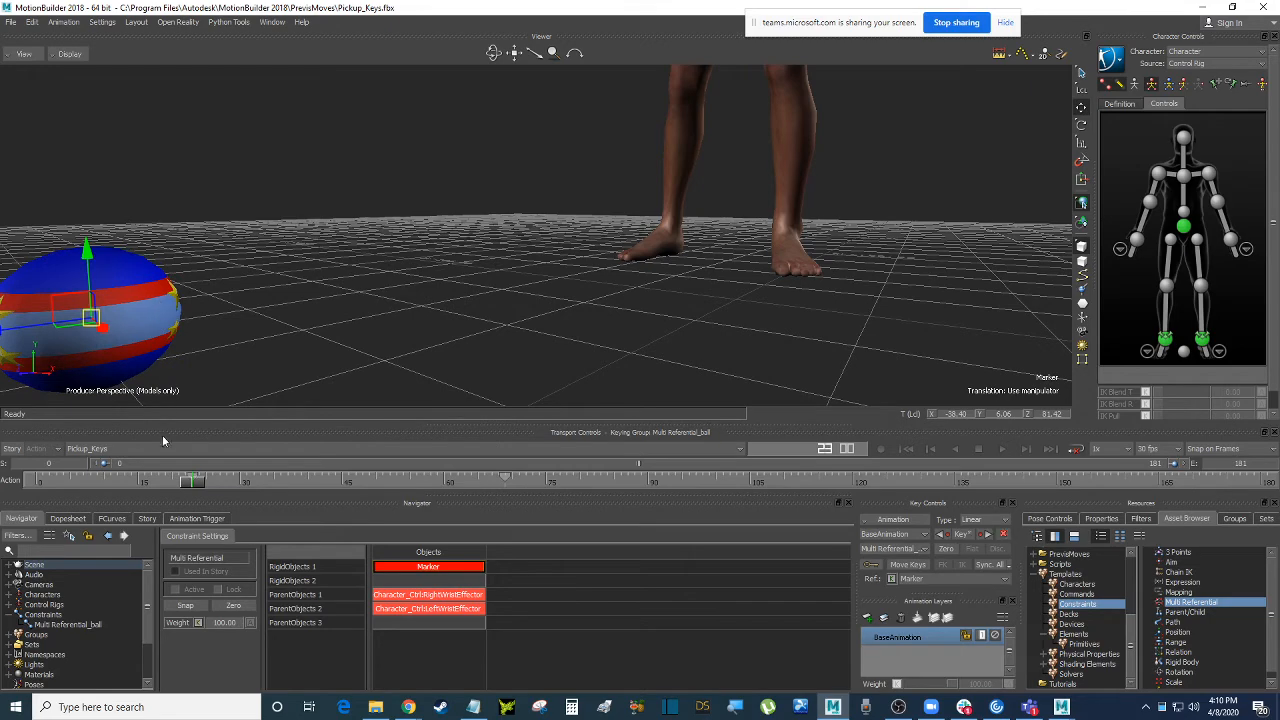
{"action": "left_click_drag", "start_coordinate": [404, 145], "coordinate": [10, 380], "text": "ctrl"}
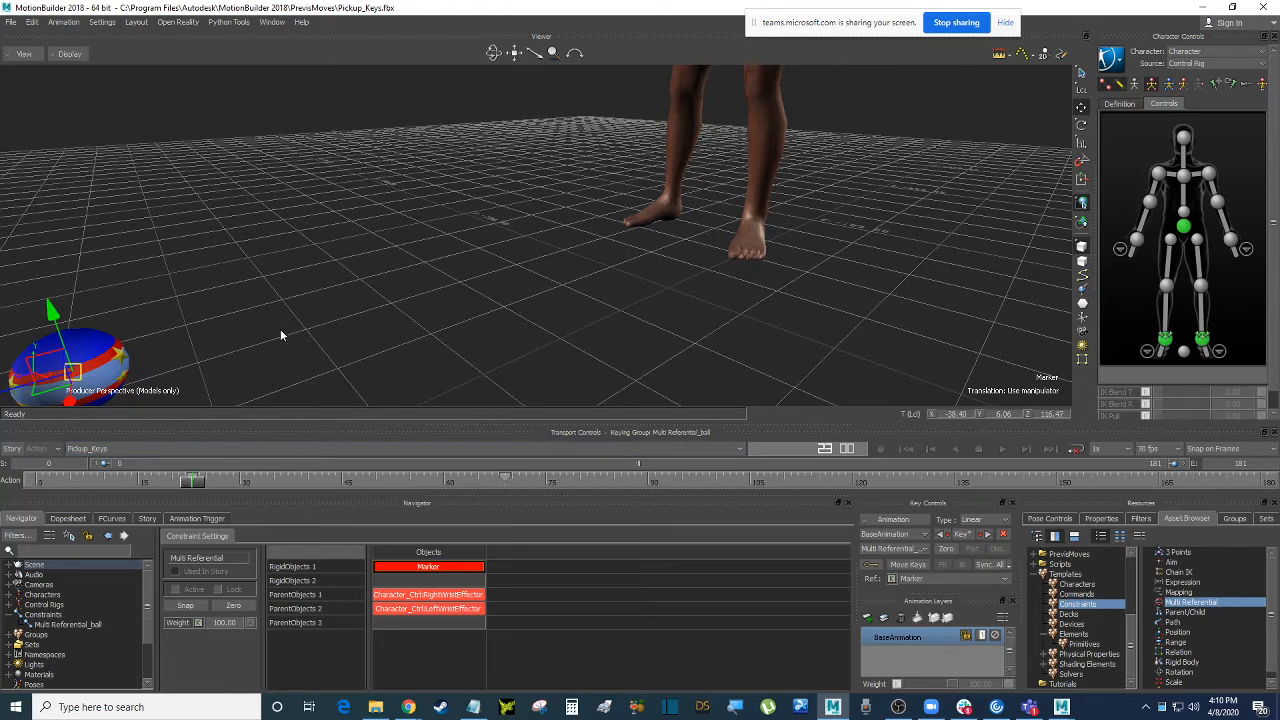
{"action": "left_click", "coordinate": [195, 481]}
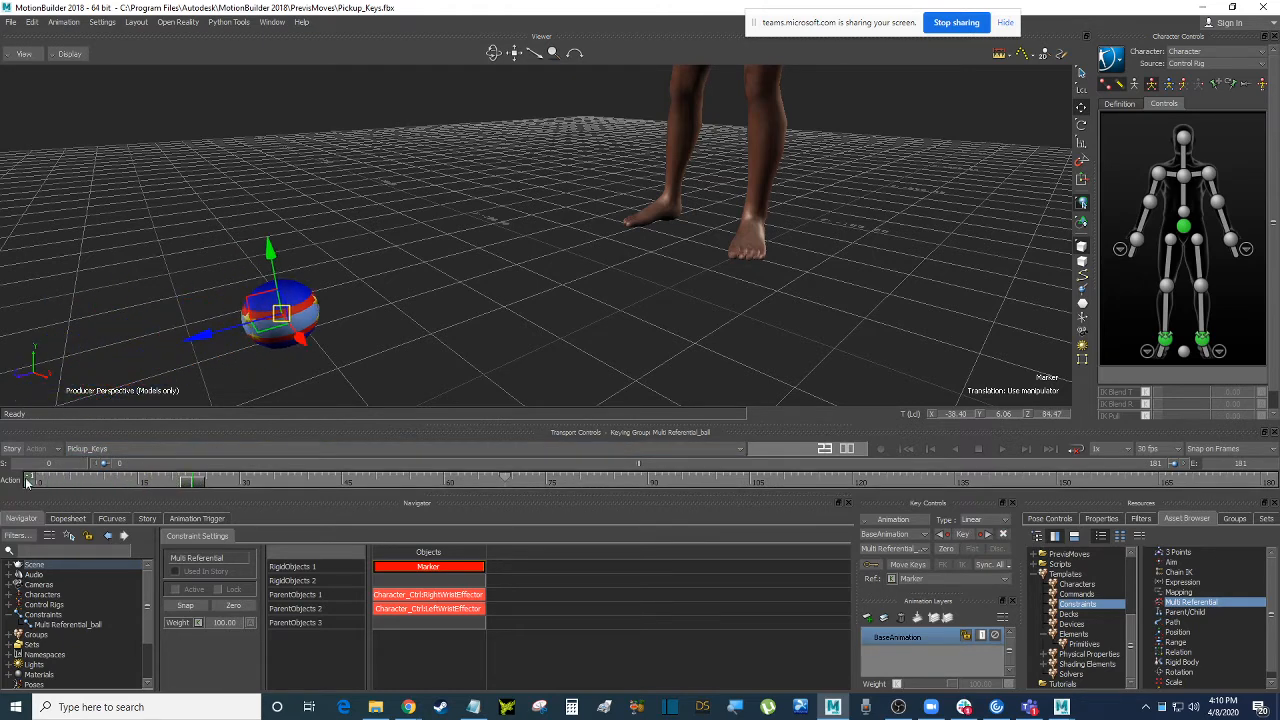
{"action": "key", "text": "ctrl+z"}
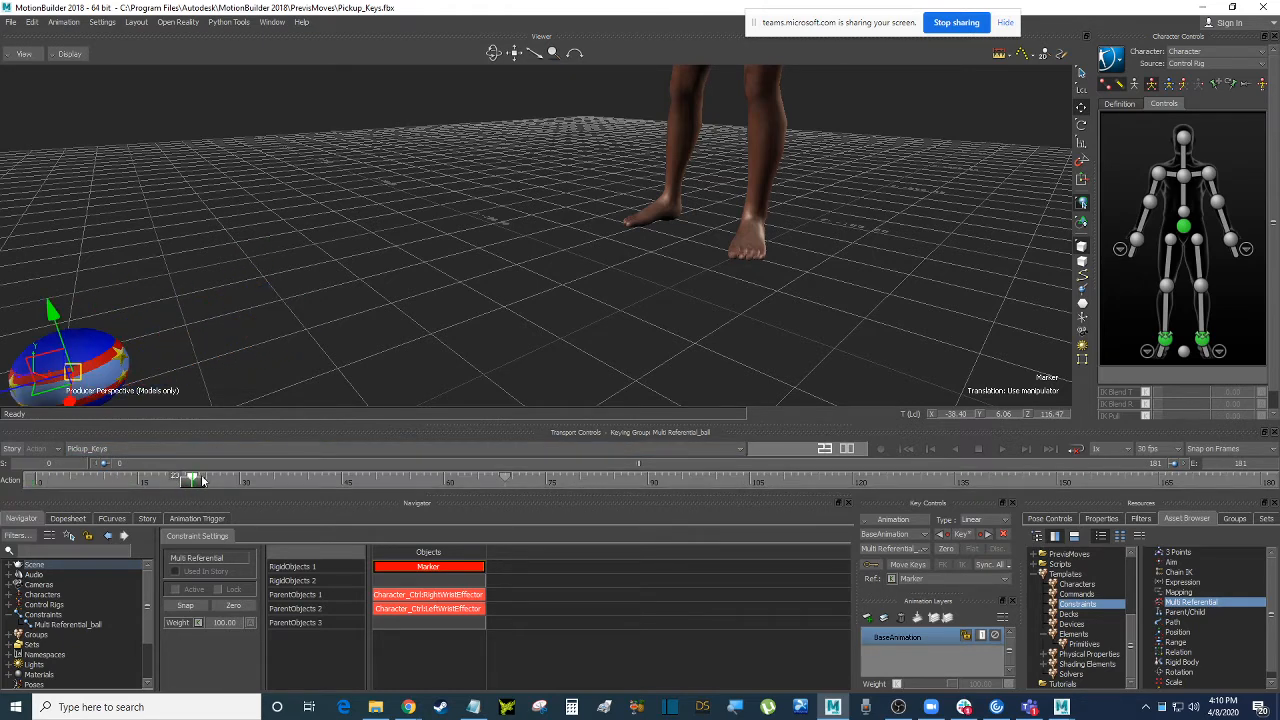
{"action": "left_click", "coordinate": [42, 481]}
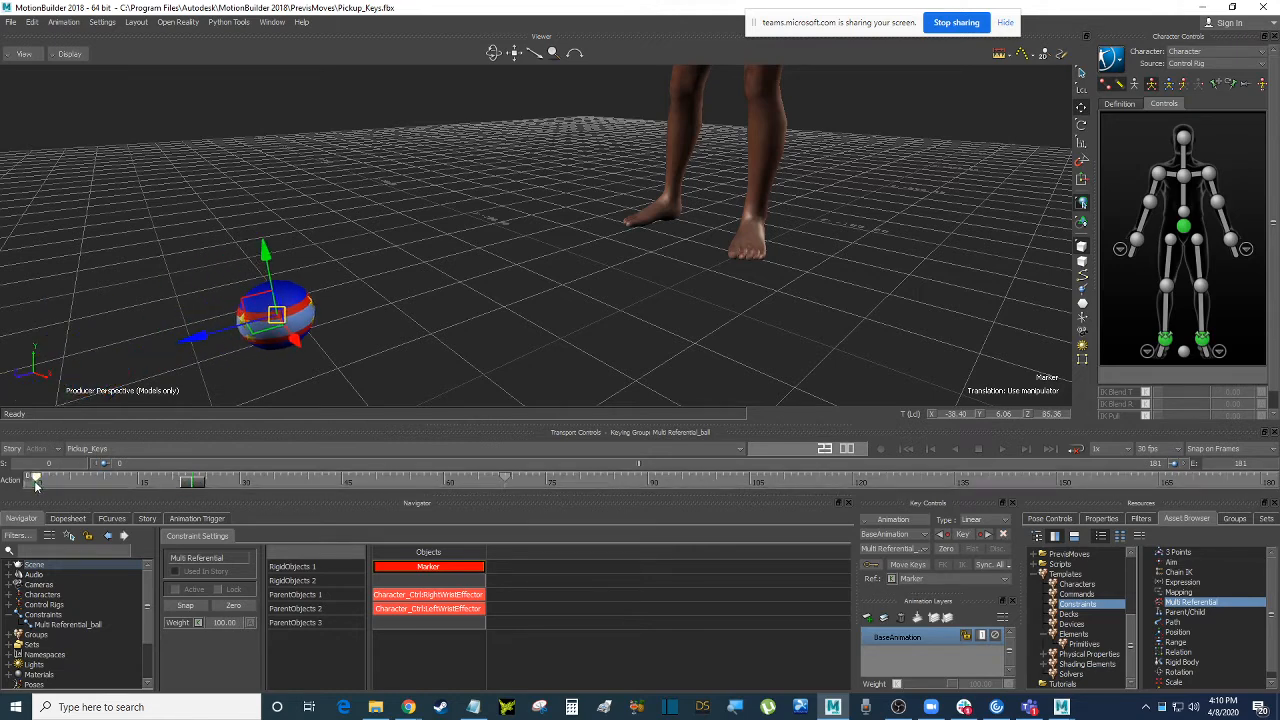
Move the marker's key for reaching the pickup spot to frame 51, so the ball arrives before the hand grabs it.
{"action": "left_click", "coordinate": [62, 485]}
{"action": "left_click_drag", "start_coordinate": [62, 485], "coordinate": [481, 478]}
{"action": "left_click", "coordinate": [428, 482]}
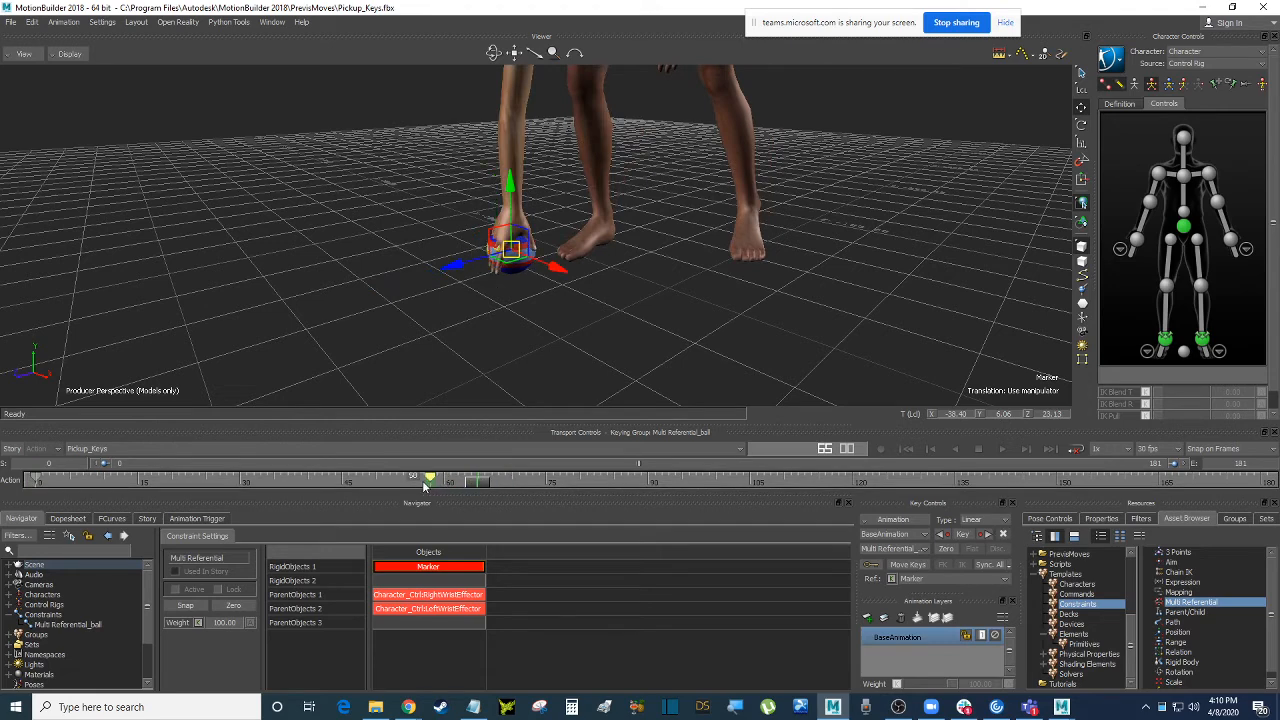
{"action": "left_click", "coordinate": [423, 484]}
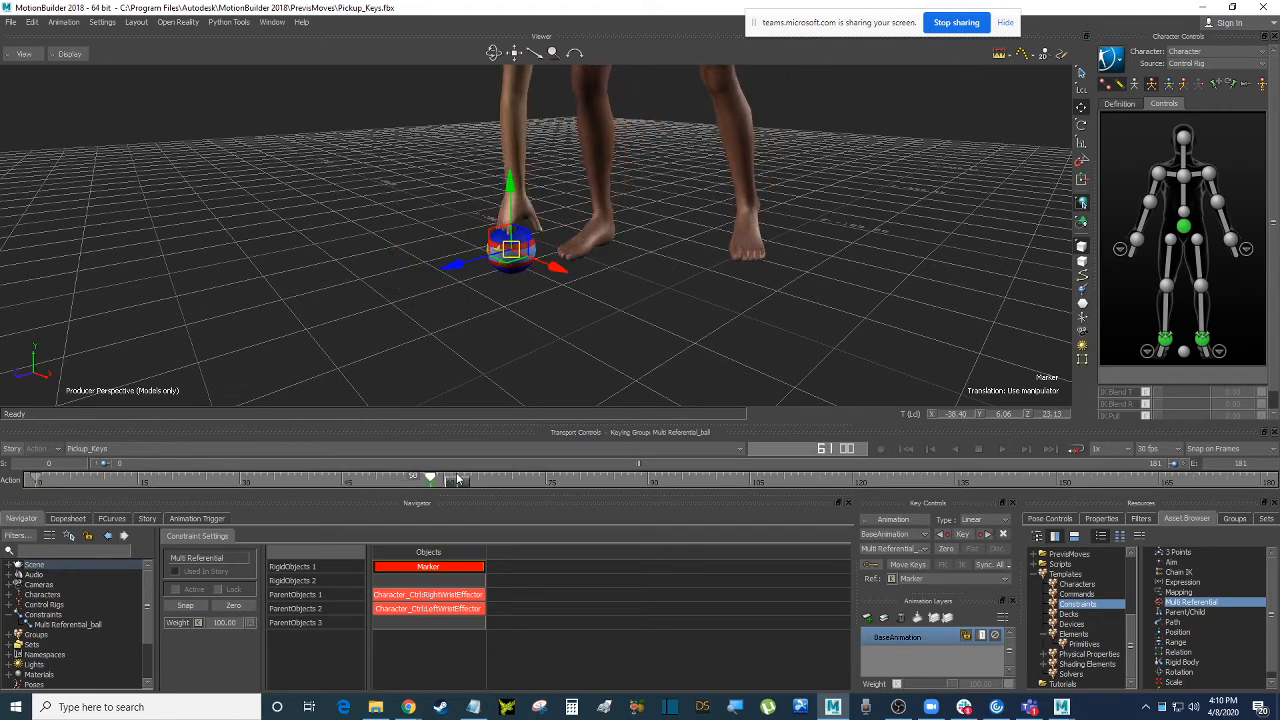
{"action": "mouse_move", "coordinate": [421, 484]}
{"action": "left_mouse_down"}
{"action": "mouse_move", "coordinate": [327, 480]}
{"action": "mouse_move", "coordinate": [297, 463]}
{"action": "mouse_move", "coordinate": [470, 462]}
{"action": "mouse_move", "coordinate": [510, 480]}
{"action": "left_mouse_up"}
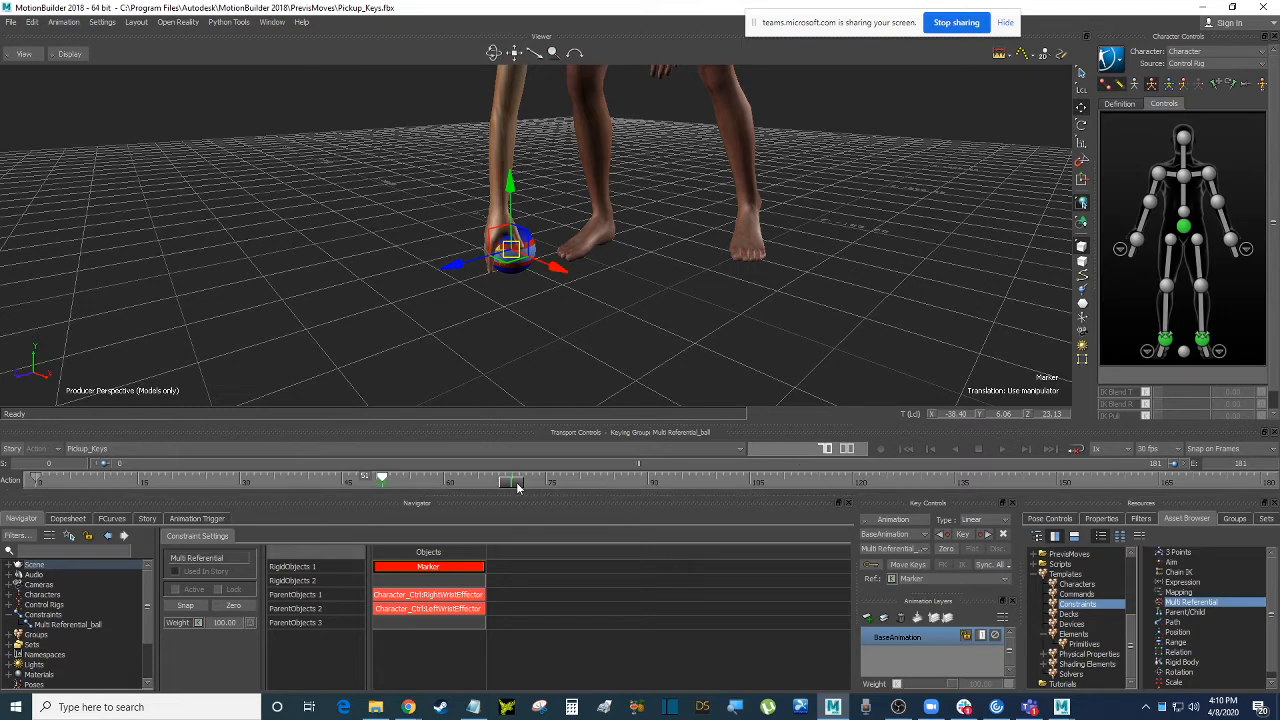
Try to switch the marker's referential to Character_Ctrl:RightWristEffector at frame 70, where the hand grips the ball.
{"action": "left_click_drag", "start_coordinate": [517, 485], "coordinate": [492, 485]}
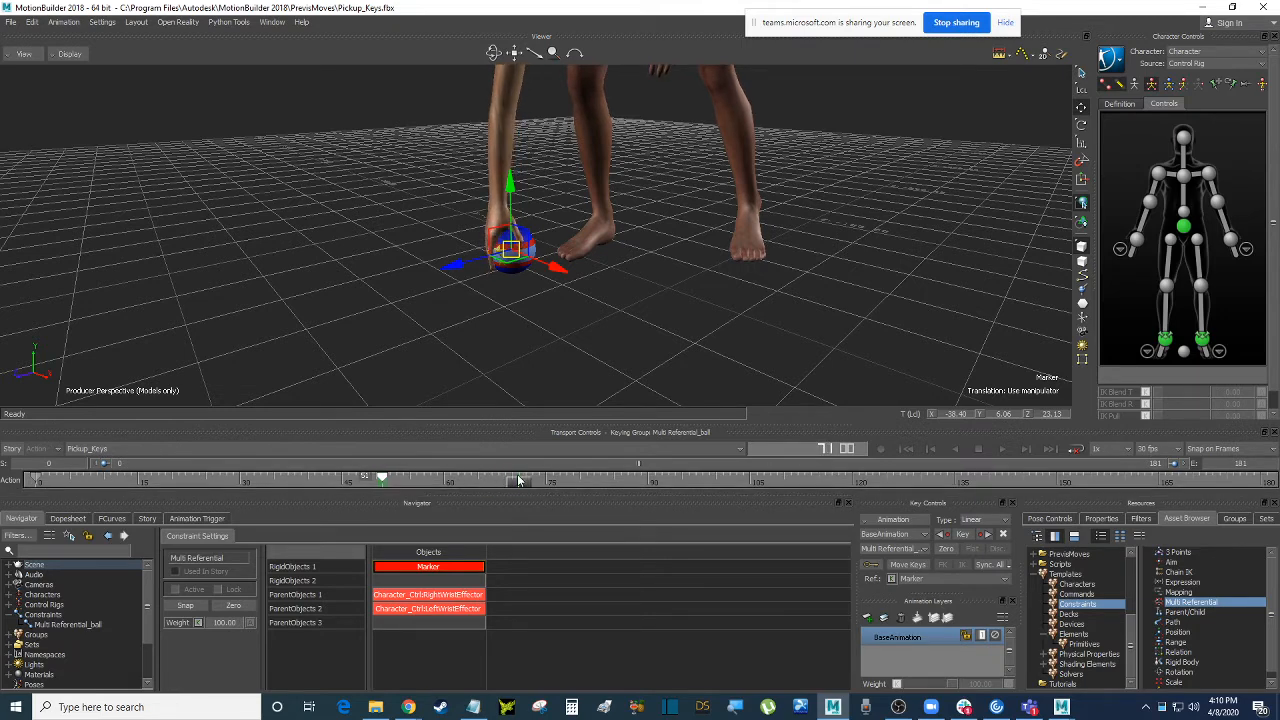
{"action": "scroll", "coordinate": [600, 284], "scroll_direction": "up", "scroll_amount": 4}
{"action": "left_click_drag", "start_coordinate": [616, 317], "coordinate": [680, 318], "text": "shift"}
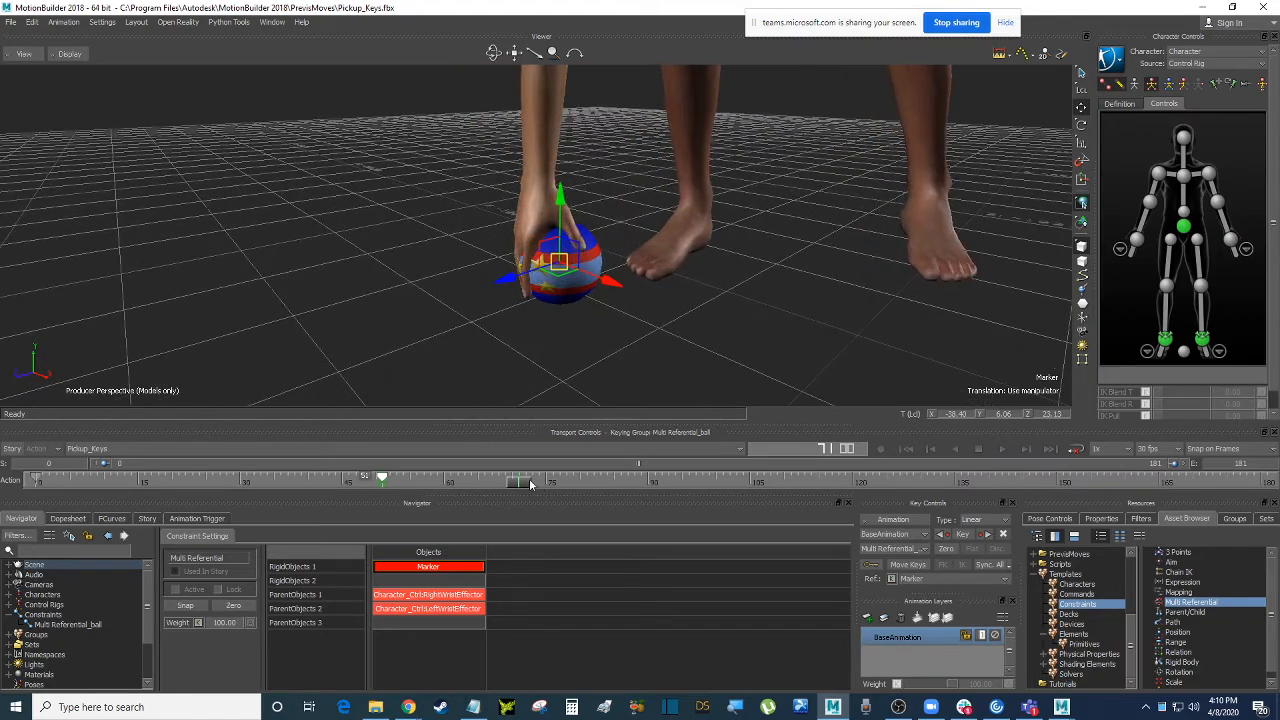
{"action": "left_click_drag", "start_coordinate": [529, 483], "coordinate": [513, 485]}
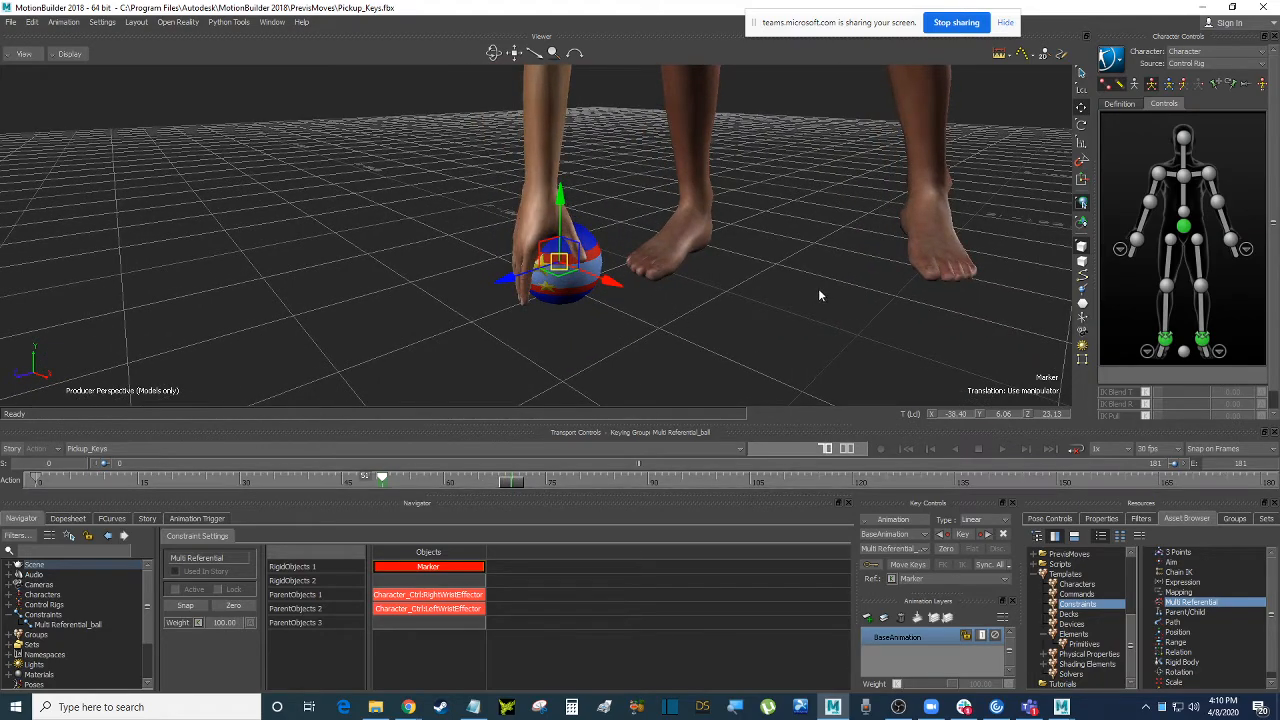
{"action": "left_click_drag", "start_coordinate": [818, 288], "coordinate": [800, 313], "text": "ctrl+shift"}
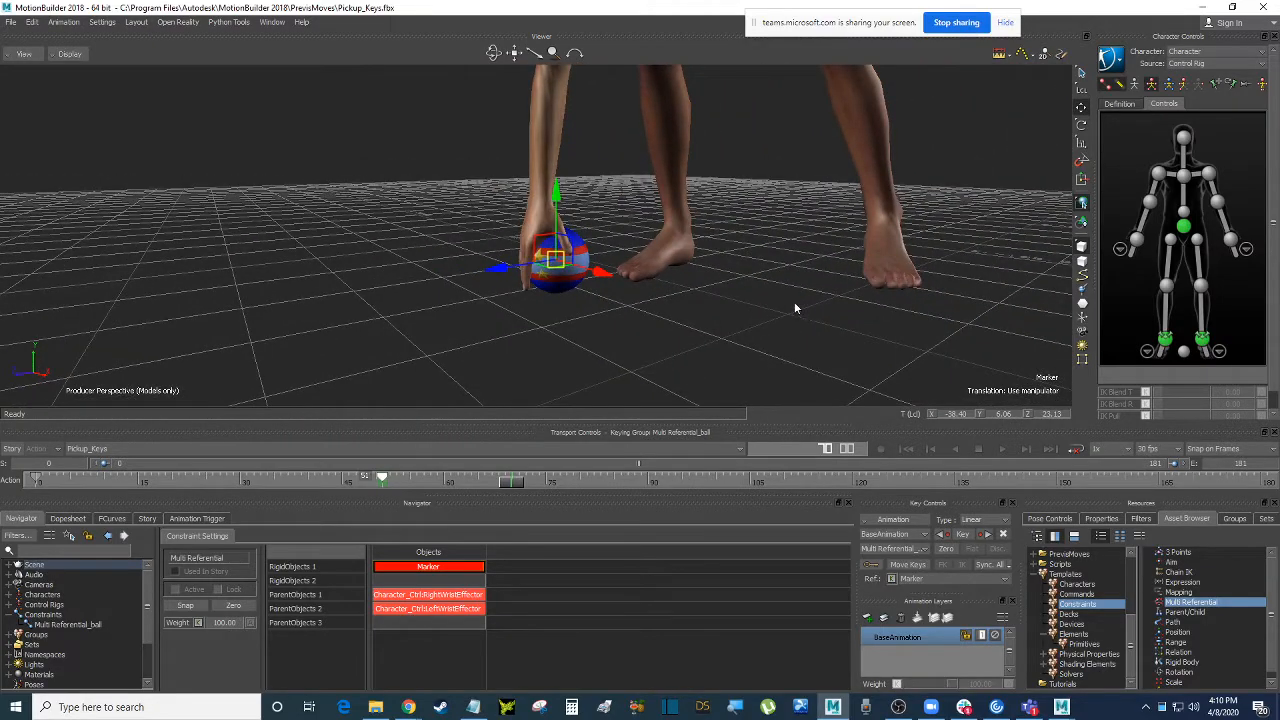
{"action": "left_click", "coordinate": [950, 577]}
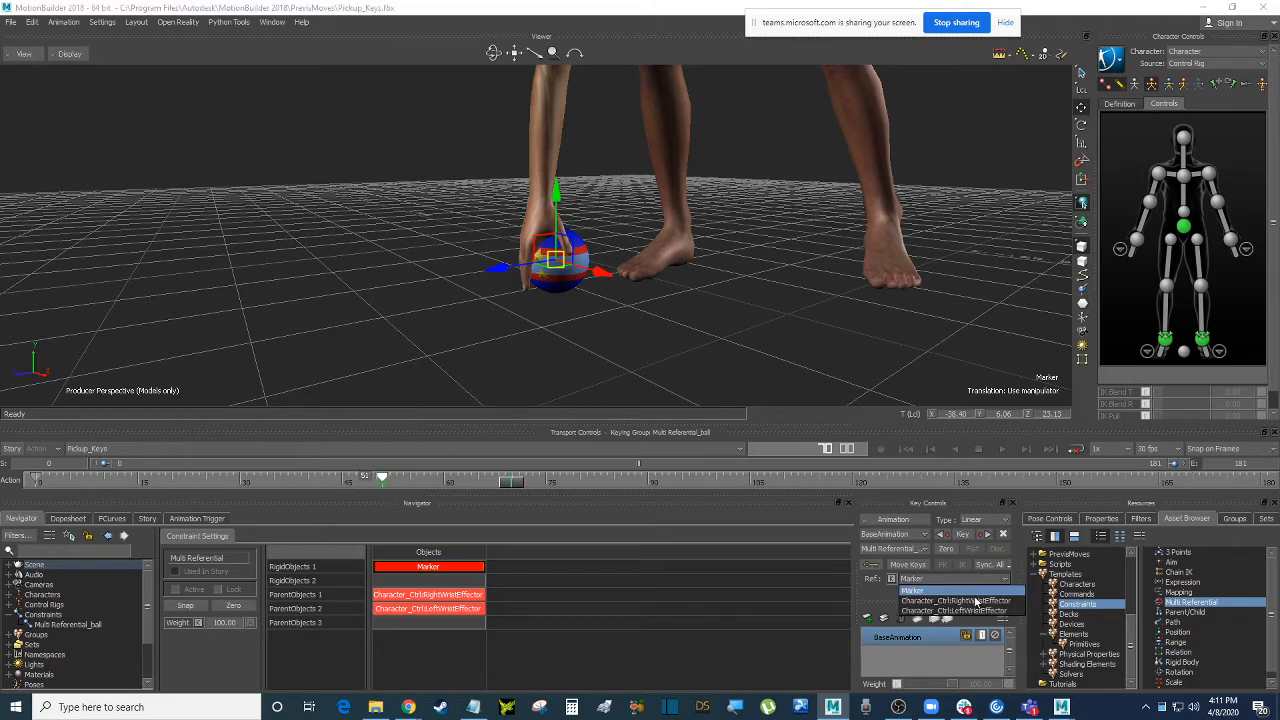
{"action": "left_click", "coordinate": [977, 605]}
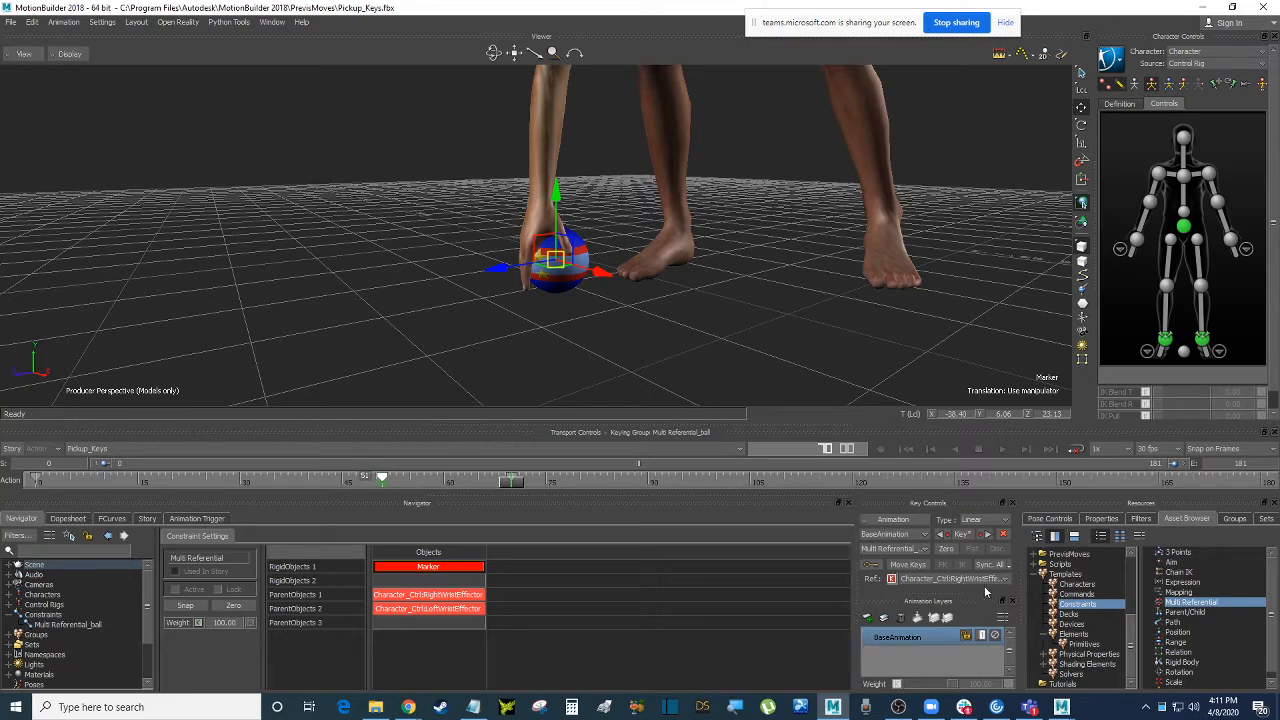
Key the marker's referential as Marker at frame 69 and as Character_Ctrl:RightWristEffector at frame 70.
{"action": "left_click_drag", "start_coordinate": [509, 484], "coordinate": [503, 485]}
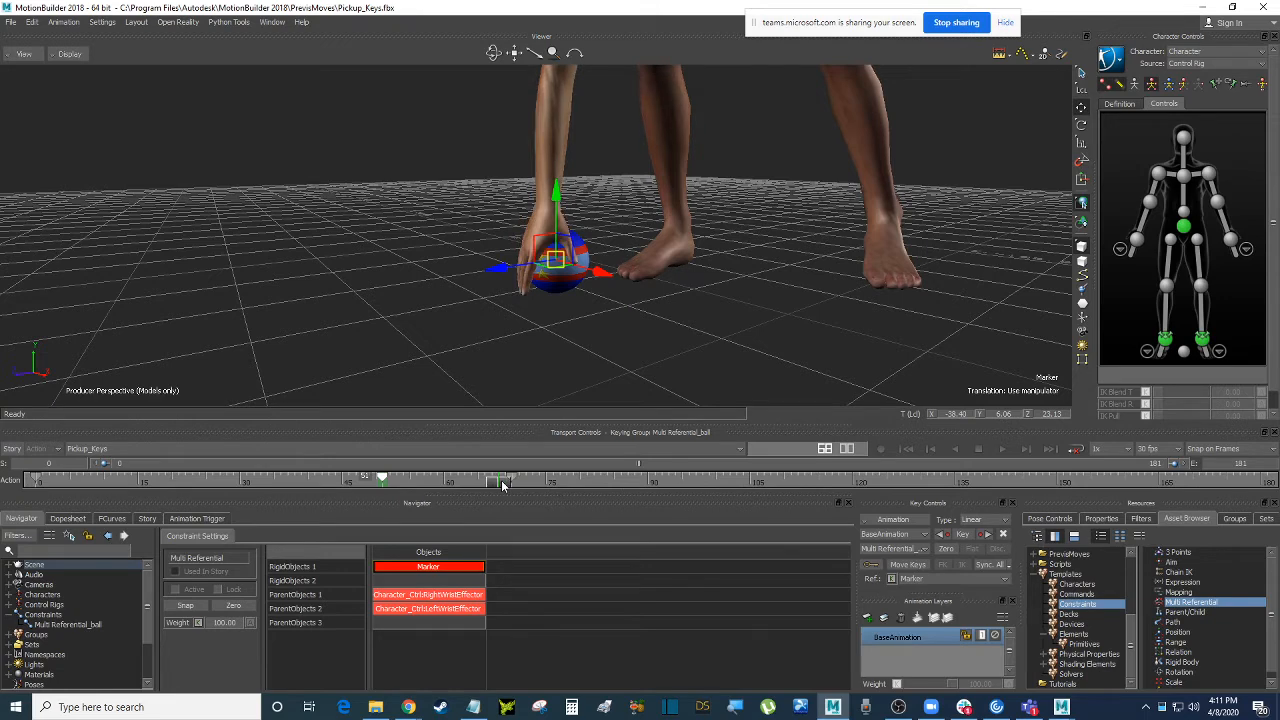
{"action": "left_click_drag", "start_coordinate": [503, 484], "coordinate": [506, 484]}
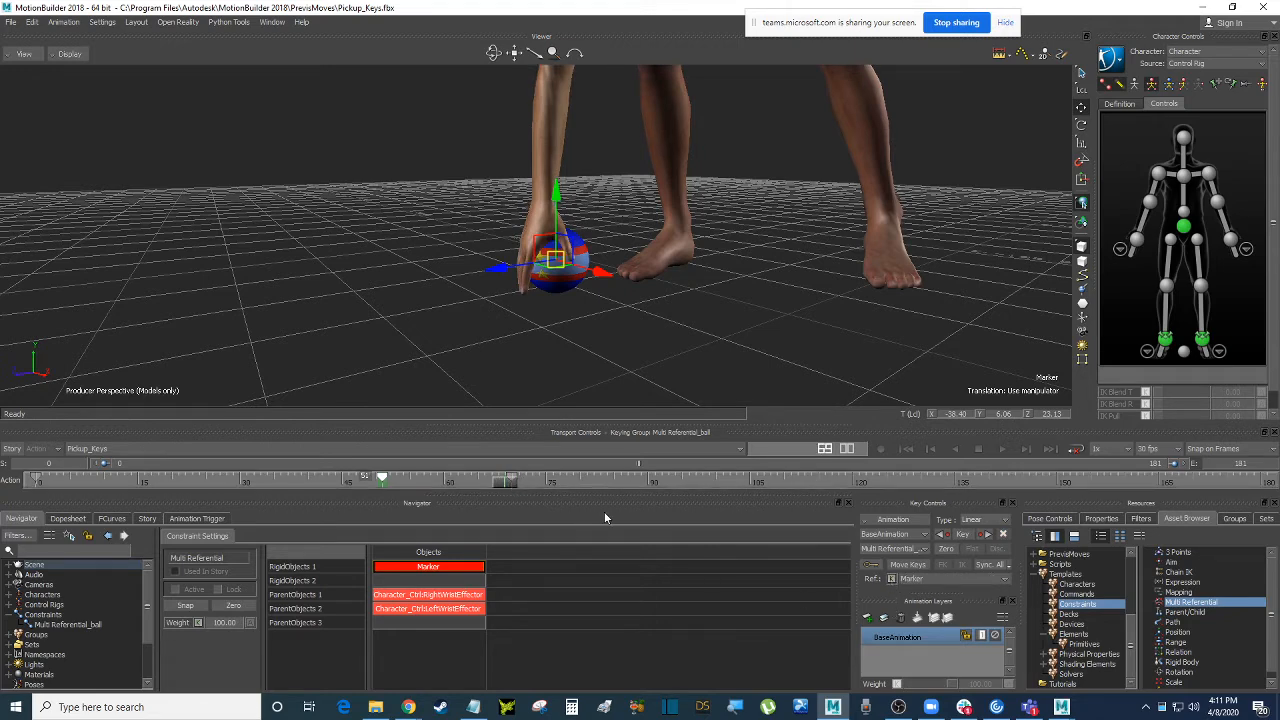
{"action": "left_click", "coordinate": [892, 580]}
{"action": "left_click_drag", "start_coordinate": [1175, 465], "coordinate": [736, 465]}
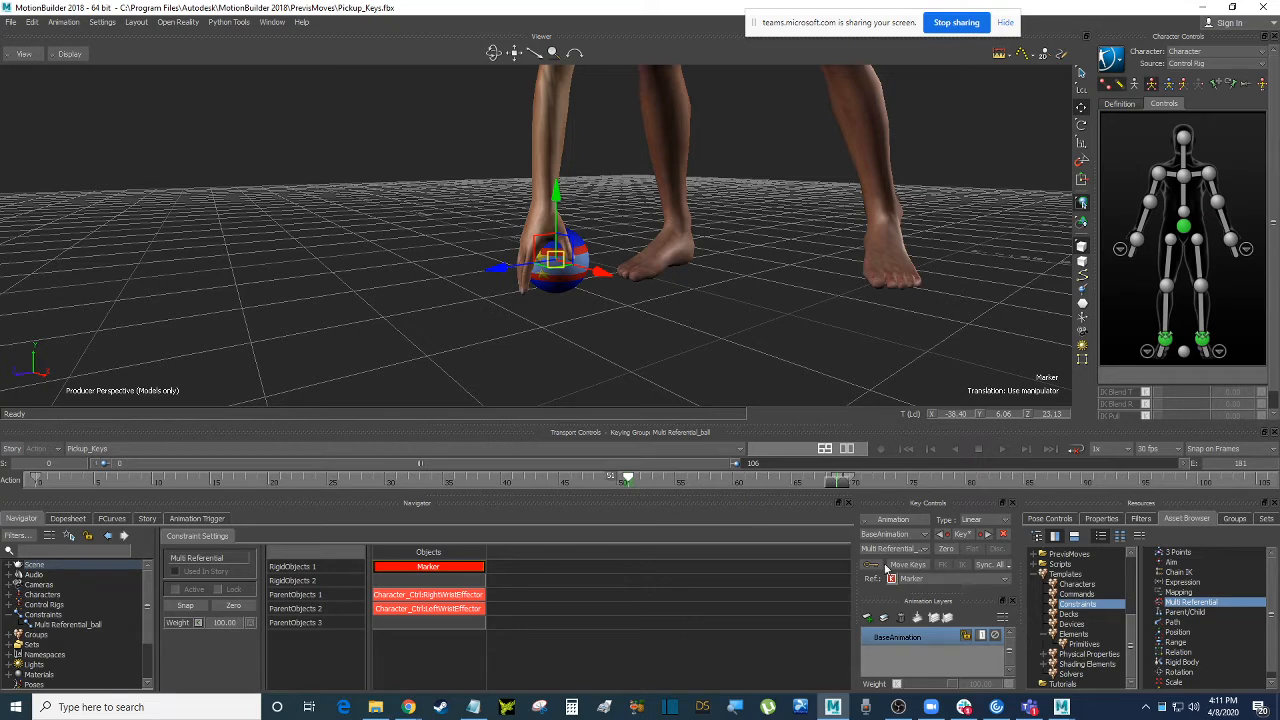
{"action": "left_click_drag", "start_coordinate": [836, 482], "coordinate": [850, 480]}
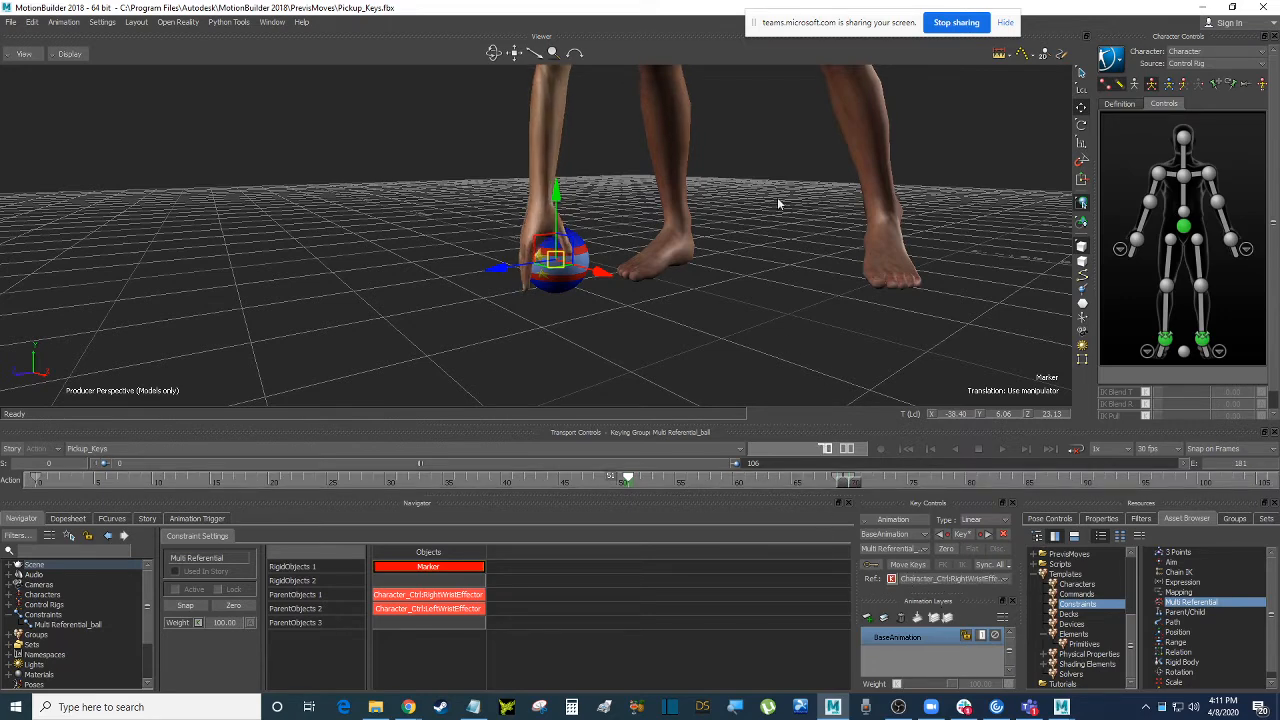
Check the frames just after the referential switch and return to the start of the take.
{"action": "left_click", "coordinate": [878, 486]}
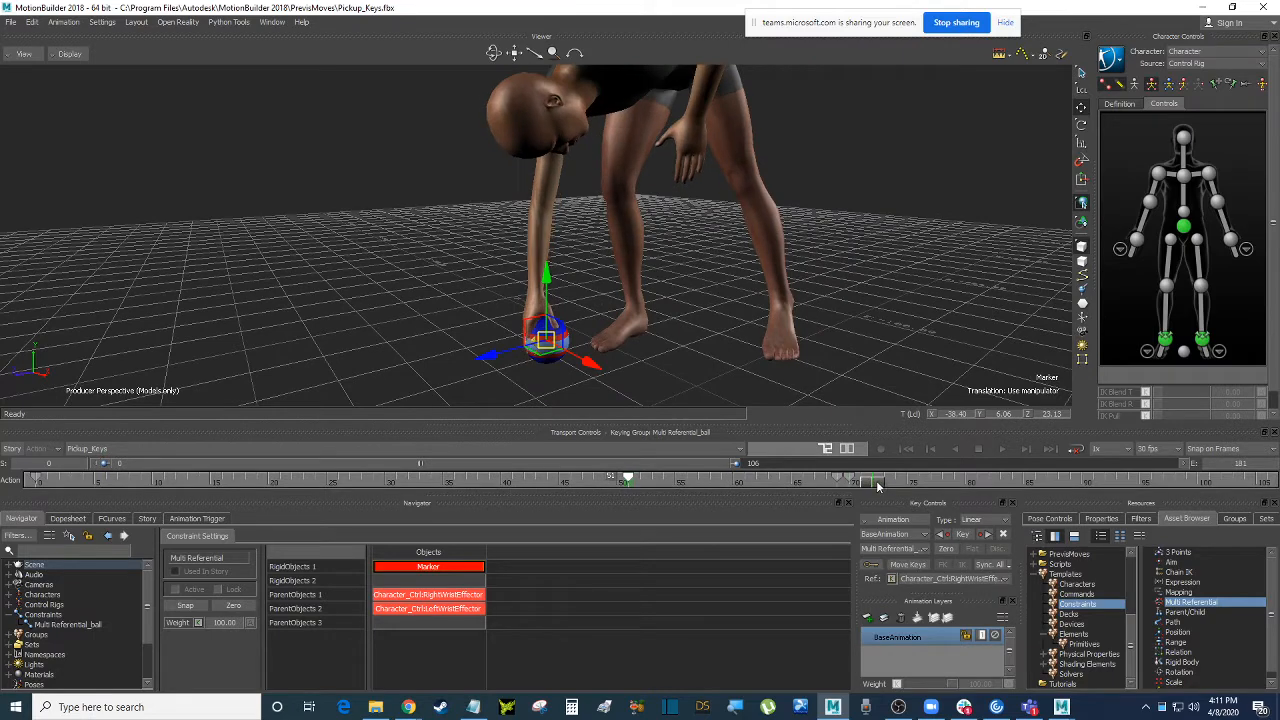
{"action": "mouse_move", "coordinate": [878, 486]}
{"action": "left_mouse_down"}
{"action": "mouse_move", "coordinate": [841, 484]}
{"action": "mouse_move", "coordinate": [863, 482]}
{"action": "left_mouse_up"}
{"action": "left_click", "coordinate": [906, 448]}
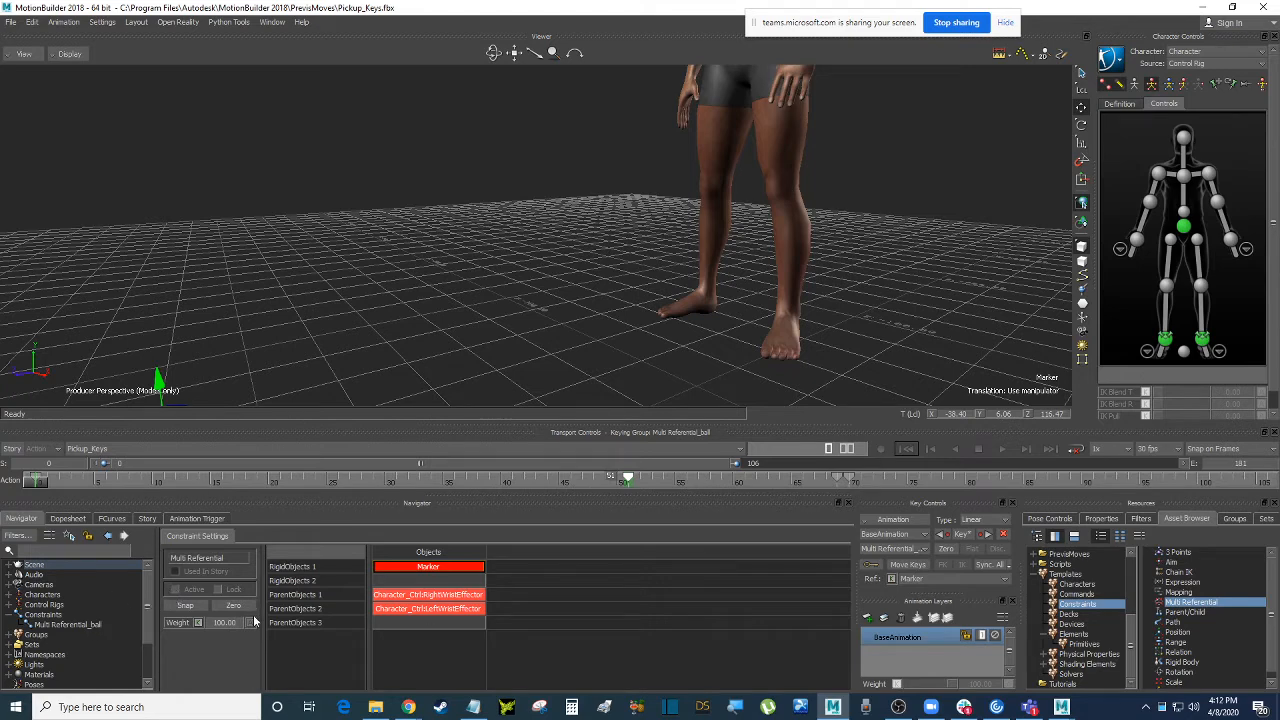
Activate the Multi Referential_ball constraint and check the pickup motion from the start of the take to frame 68.
{"action": "left_click", "coordinate": [54, 614]}
{"action": "double_click", "coordinate": [55, 605]}
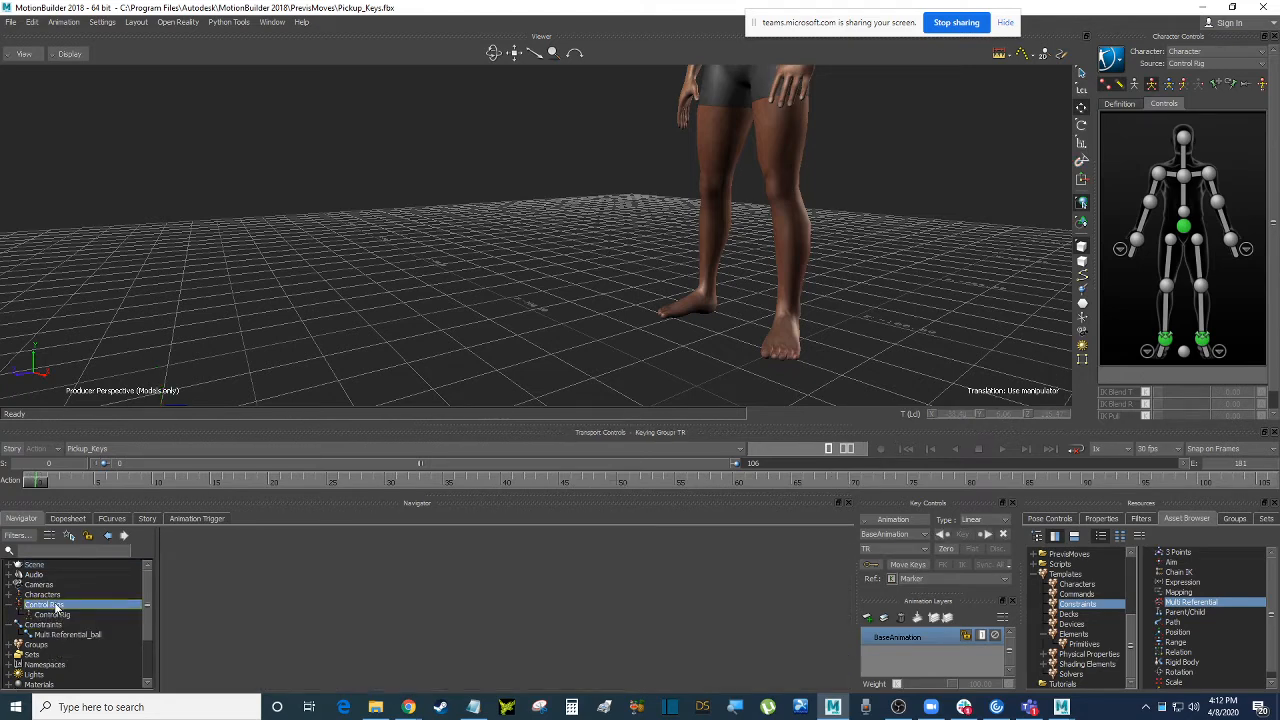
{"action": "left_click", "coordinate": [88, 636]}
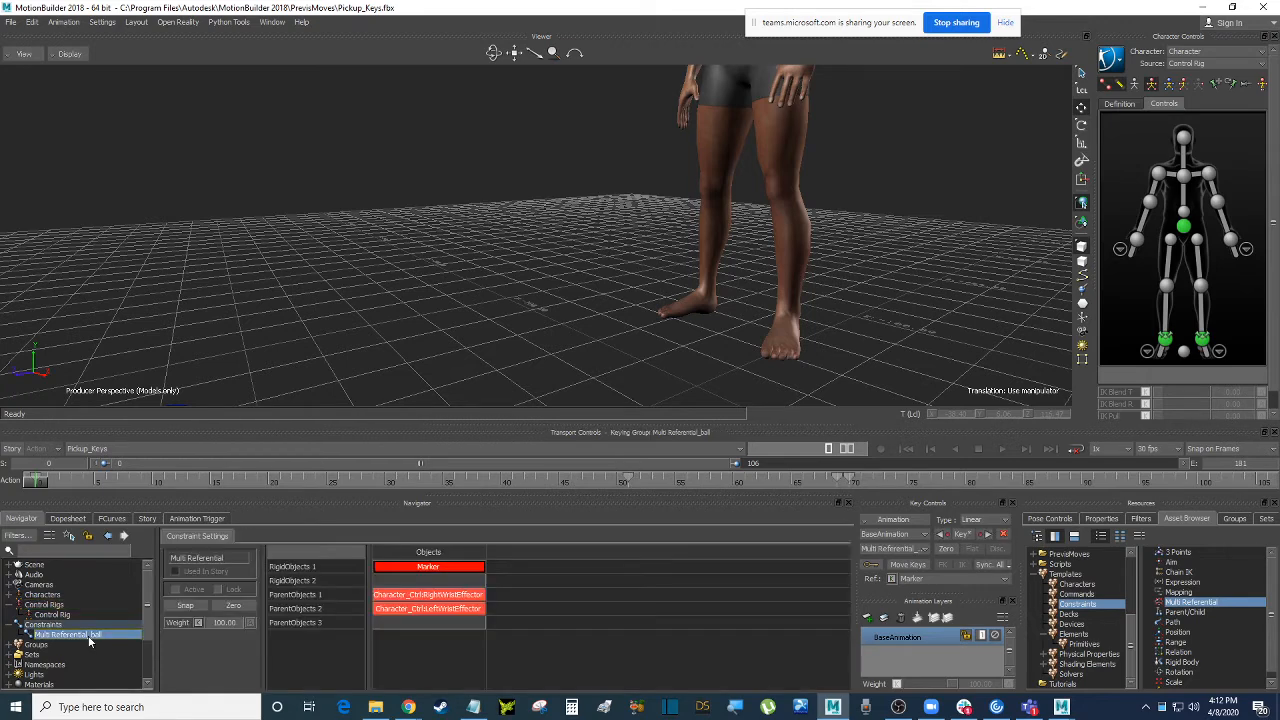
{"action": "left_click", "coordinate": [176, 590]}
{"action": "left_click", "coordinate": [41, 486]}
{"action": "mouse_move", "coordinate": [40, 486]}
{"action": "left_mouse_down"}
{"action": "mouse_move", "coordinate": [968, 513]}
{"action": "mouse_move", "coordinate": [829, 511]}
{"action": "left_mouse_up"}
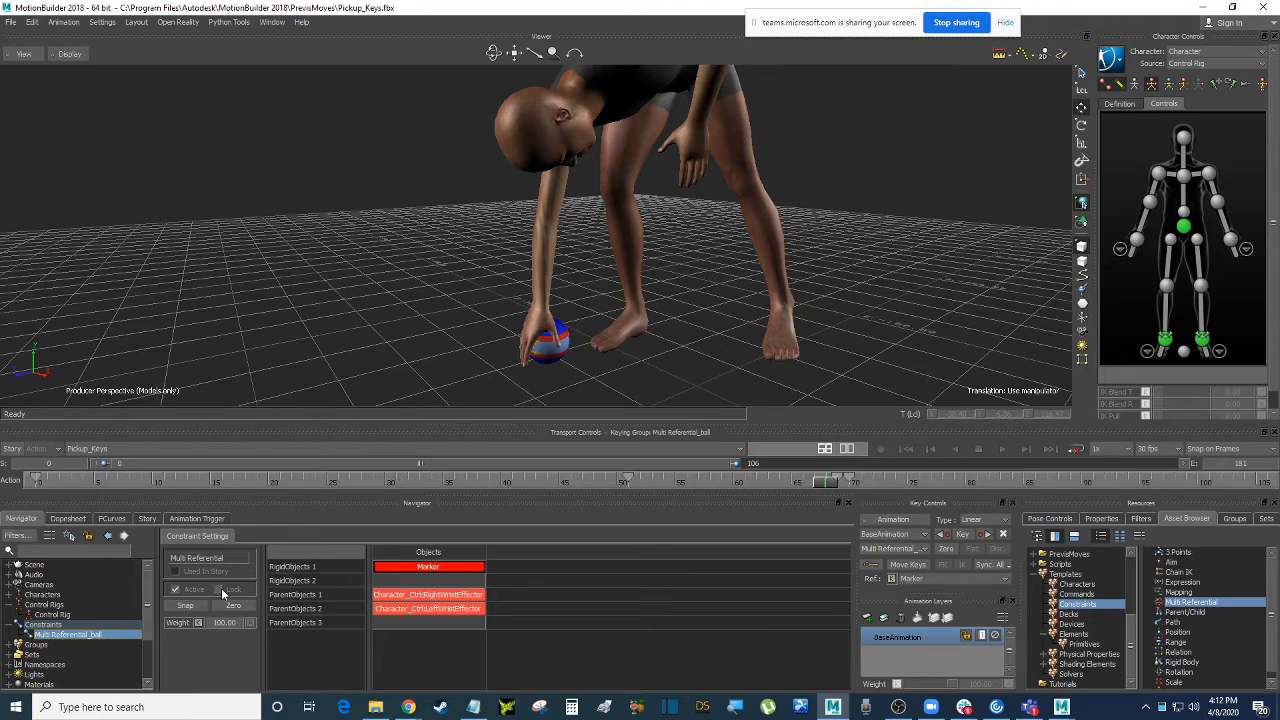
Show the scene in X-Ray display and check the marker against the right wrist up to frame 77.
{"action": "left_click_drag", "start_coordinate": [699, 353], "coordinate": [711, 329], "text": "ctrl+shift"}
{"action": "key", "text": "ctrl+a"}
{"action": "key", "text": "ctrl+a"}
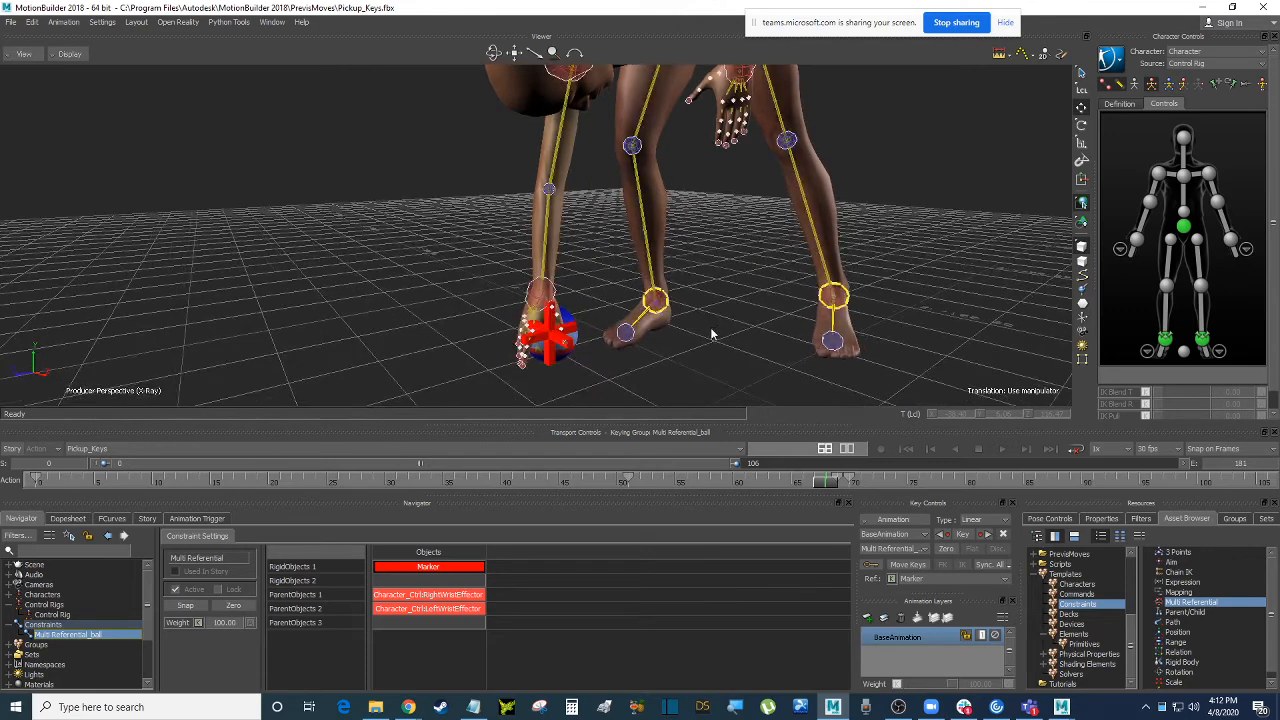
{"action": "left_click_drag", "start_coordinate": [837, 483], "coordinate": [925, 483]}
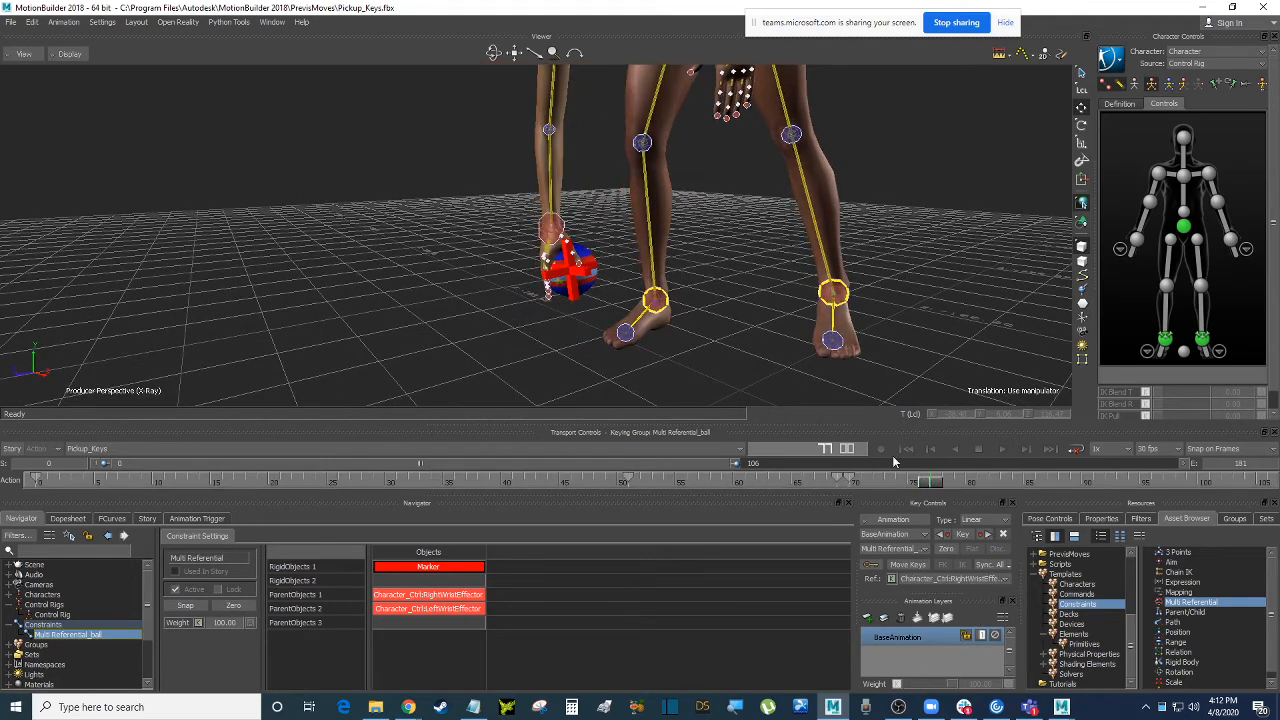
Try to move the ball's marker away from the right hand at frame 77.
{"action": "left_click", "coordinate": [588, 283]}
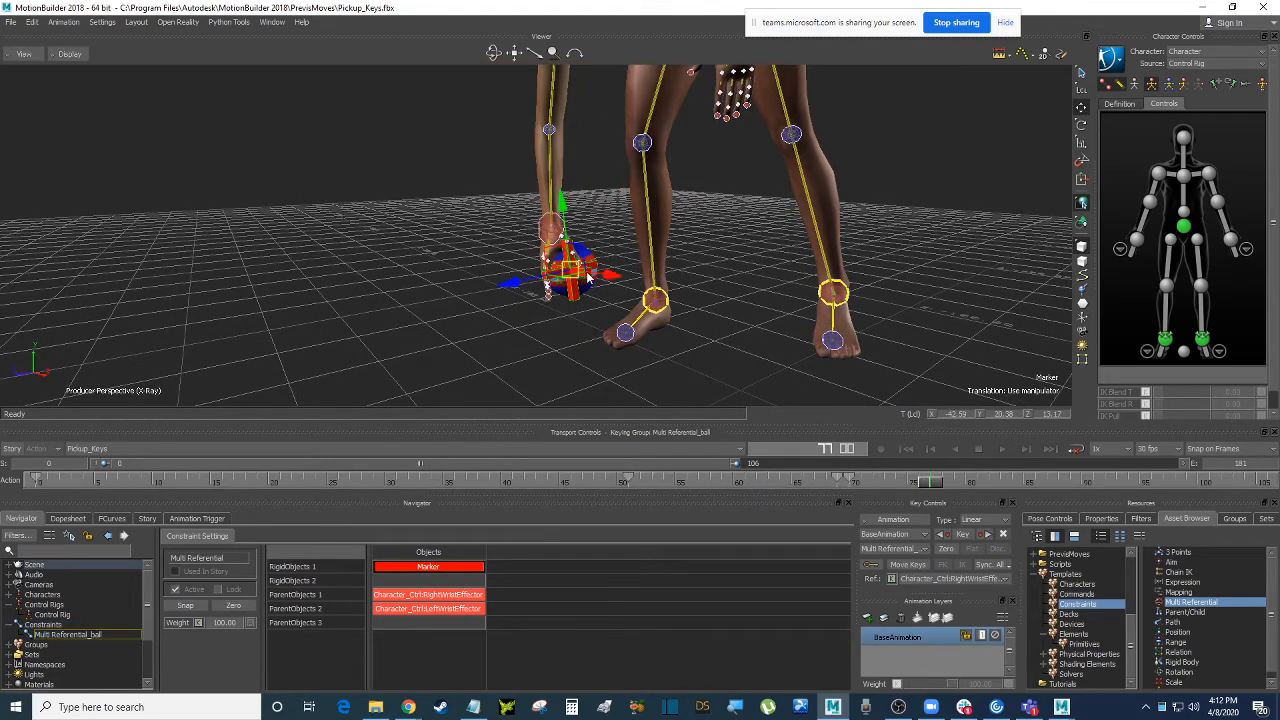
{"action": "mouse_move", "coordinate": [588, 283]}
{"action": "left_mouse_down"}
{"action": "mouse_move", "coordinate": [604, 246]}
{"action": "mouse_move", "coordinate": [617, 260]}
{"action": "left_mouse_up"}
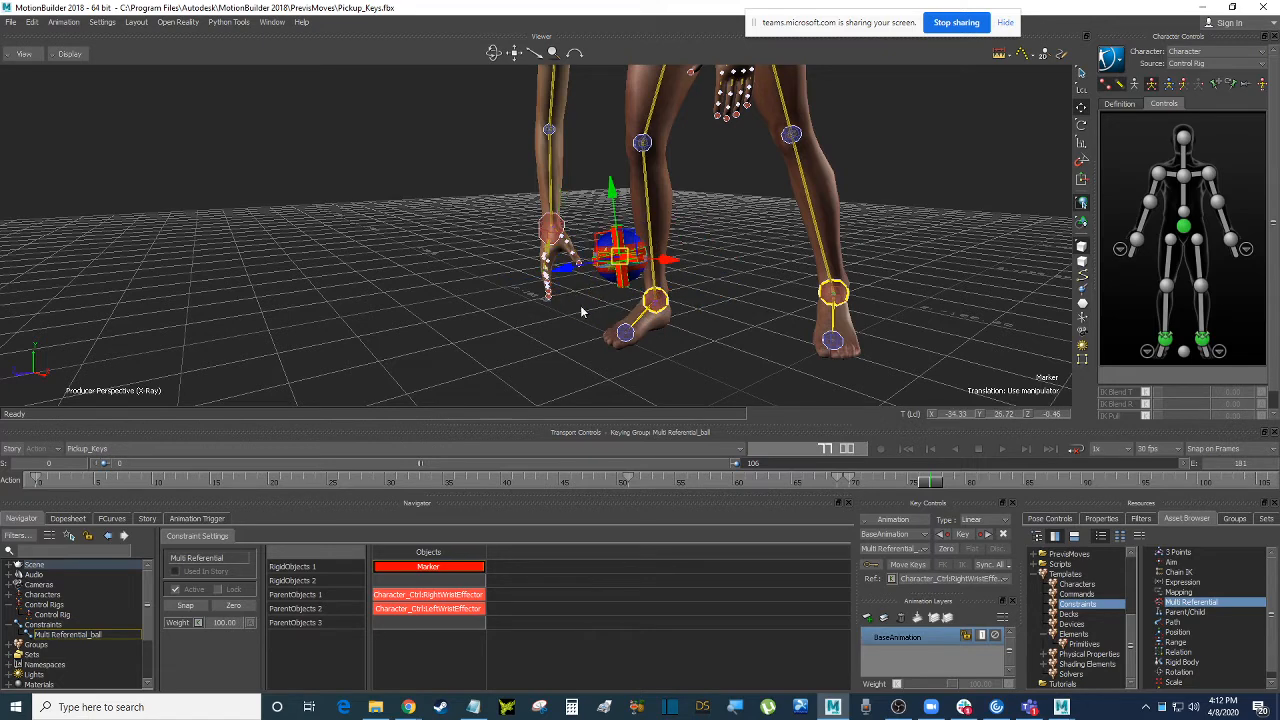
{"action": "key", "text": "ctrl+z"}
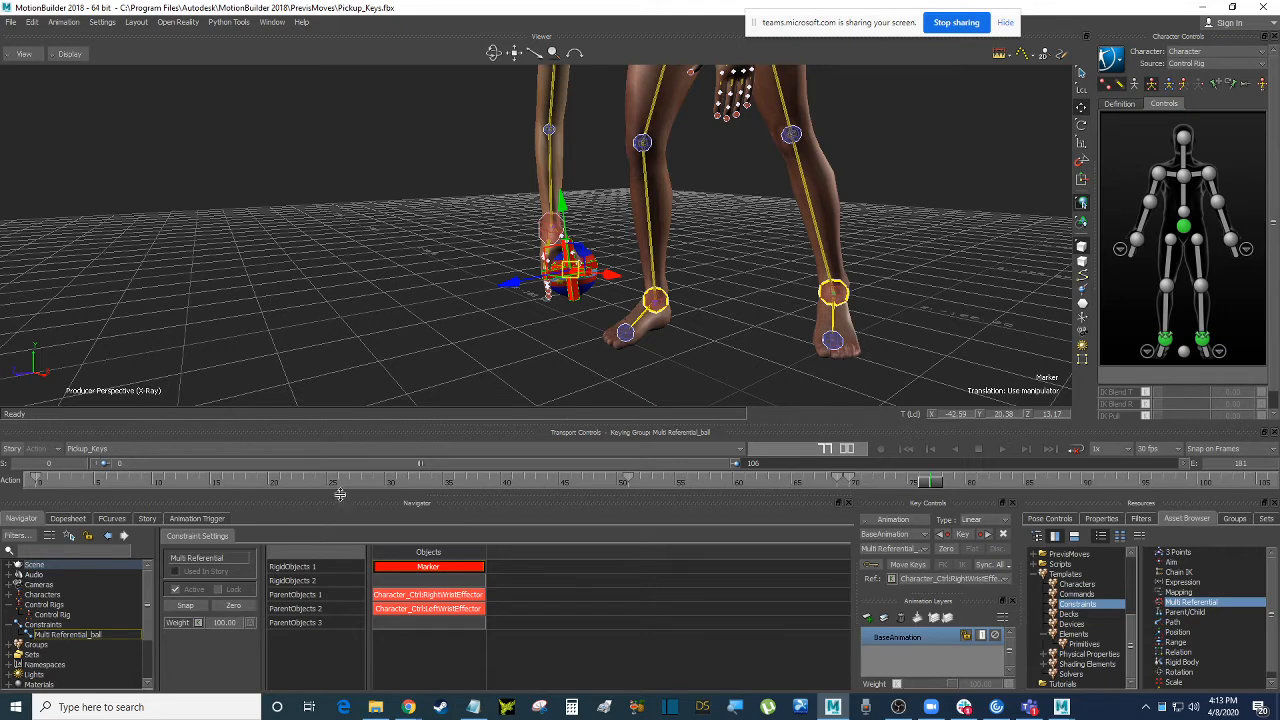
Try out the Lock option on the ball's Multi Referential constraint.
{"action": "left_click", "coordinate": [220, 591]}
{"action": "left_click", "coordinate": [219, 588]}
{"action": "left_click", "coordinate": [233, 610]}
{"action": "left_click_drag", "start_coordinate": [486, 252], "coordinate": [439, 247], "text": "ctrl"}
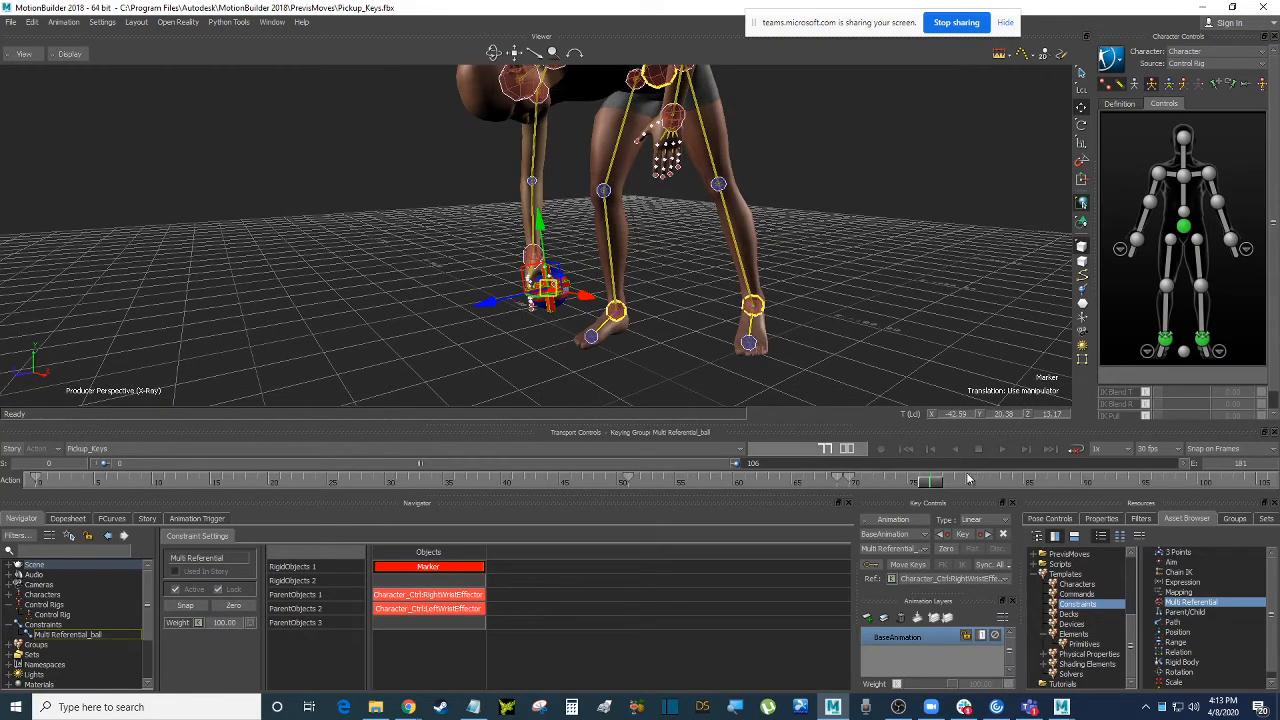
Show only the models and check the ball in the character's hand at frame 80.
{"action": "mouse_move", "coordinate": [941, 480]}
{"action": "left_mouse_down"}
{"action": "mouse_move", "coordinate": [1175, 482]}
{"action": "mouse_move", "coordinate": [960, 466]}
{"action": "left_mouse_up"}
{"action": "key", "text": "ctrl+a"}
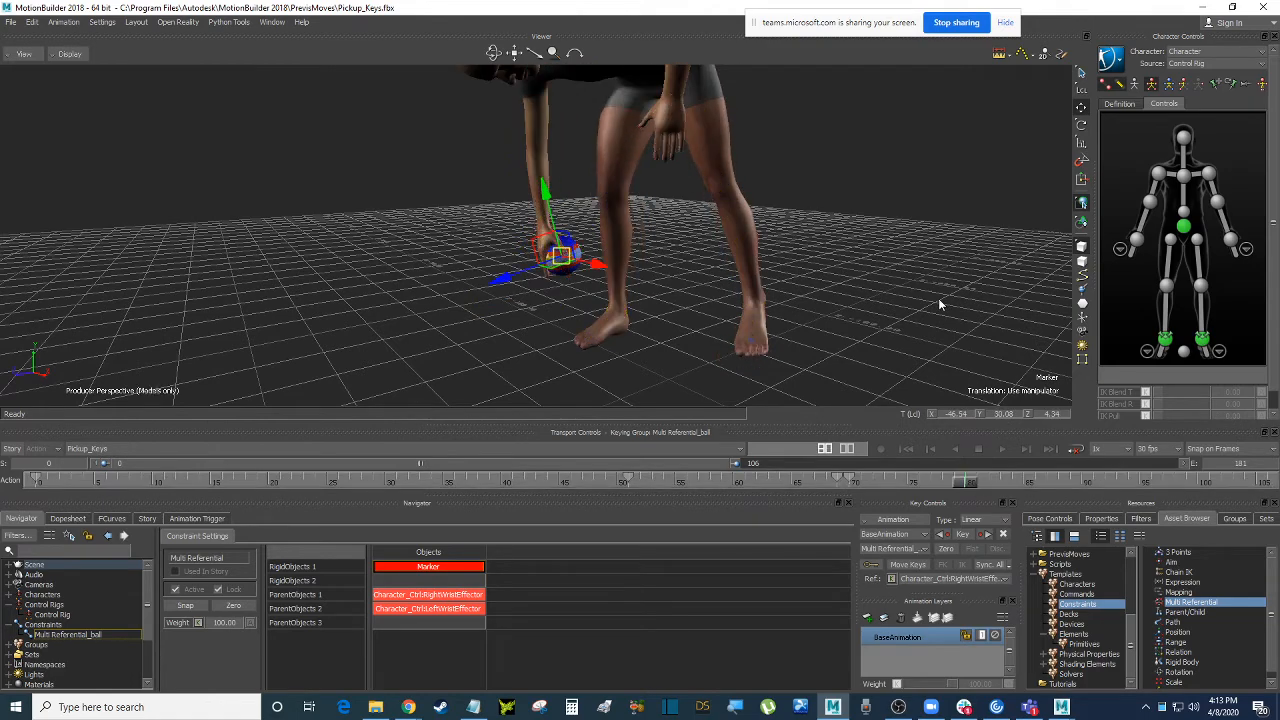
{"action": "left_click_drag", "start_coordinate": [938, 298], "coordinate": [878, 286], "text": "ctrl"}
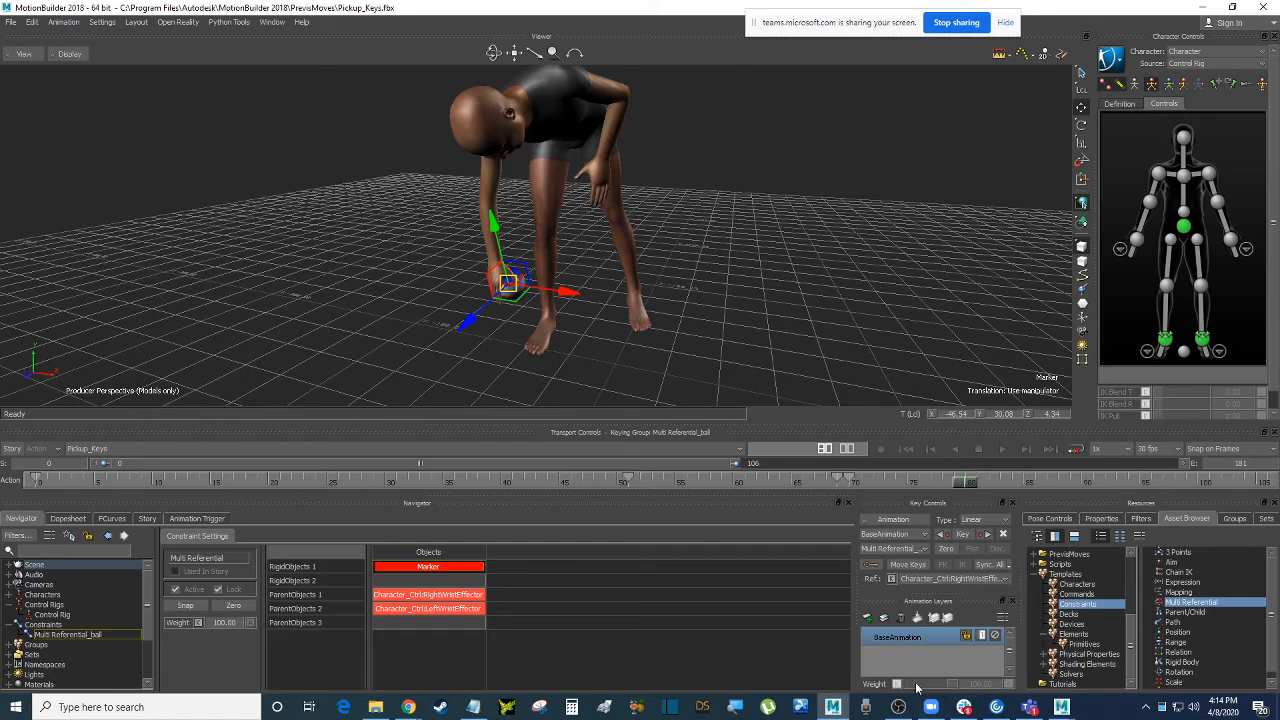
Switch to the Microsoft Teams call in the browser to check it, and return to MotionBuilder.
{"action": "mouse_move", "coordinate": [408, 705]}
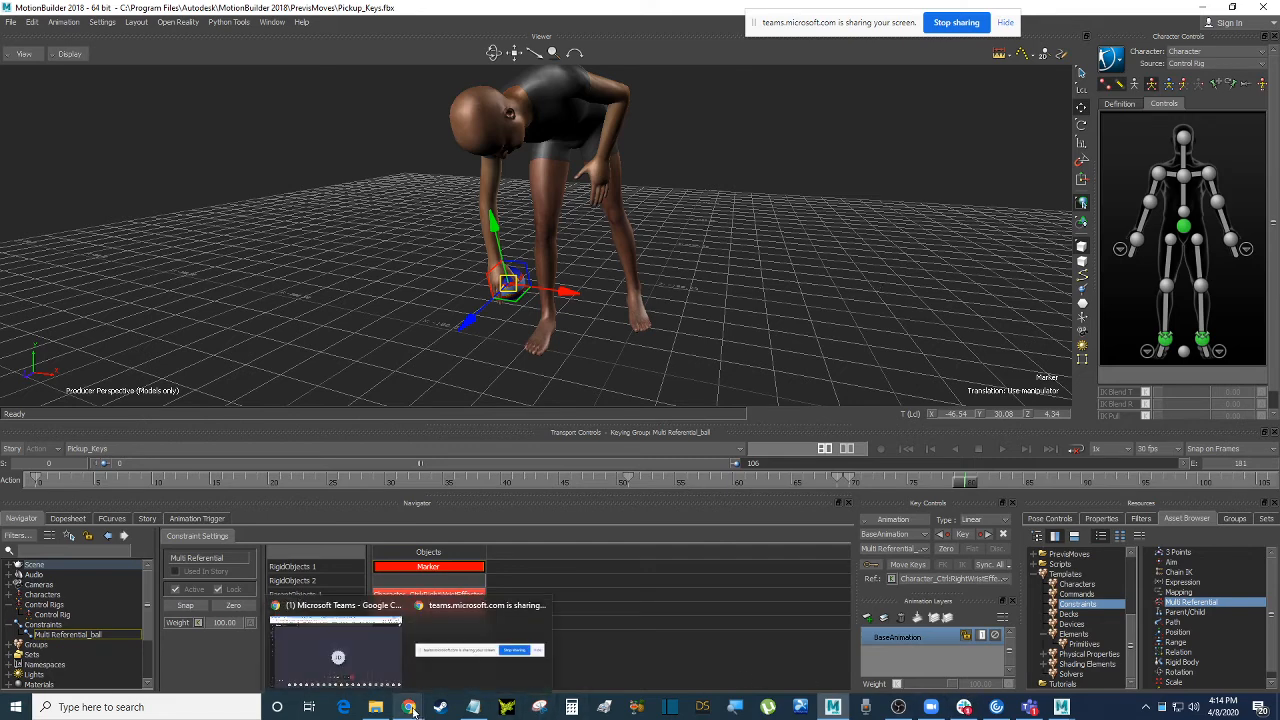
{"action": "left_click", "coordinate": [344, 660]}
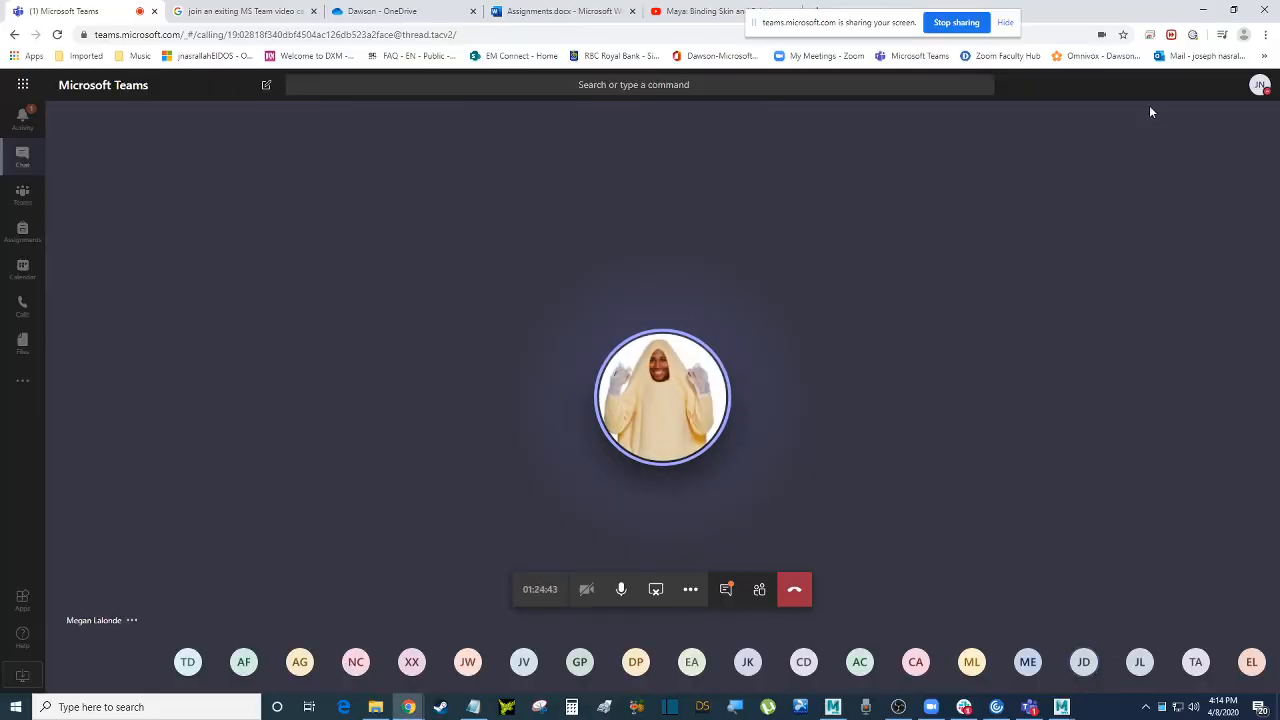
{"action": "left_click", "coordinate": [1205, 11]}
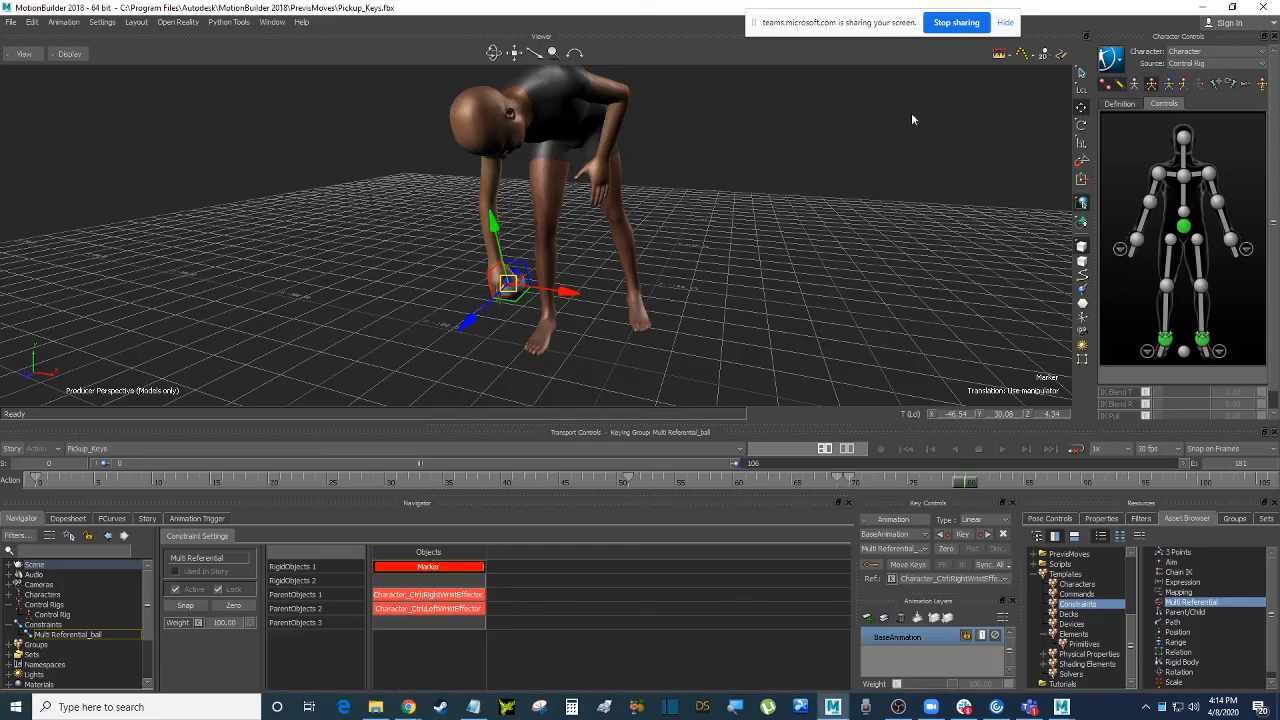
{"action": "left_click", "coordinate": [899, 708]}
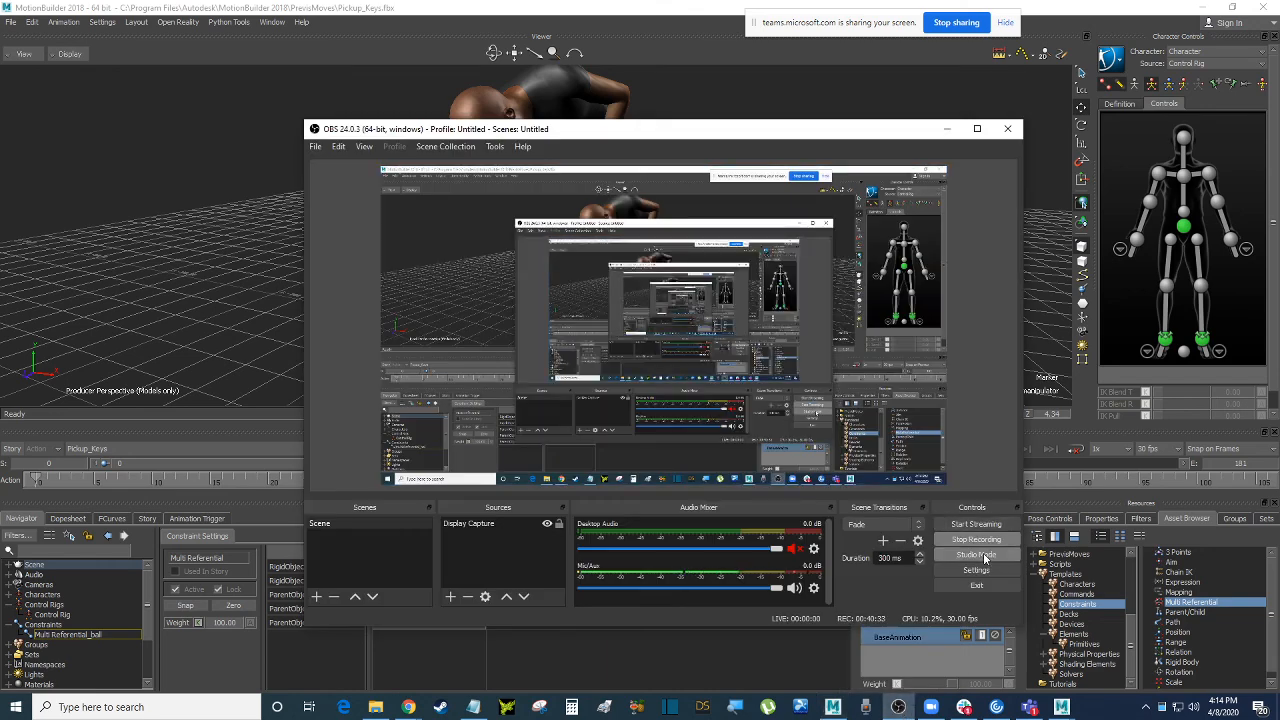